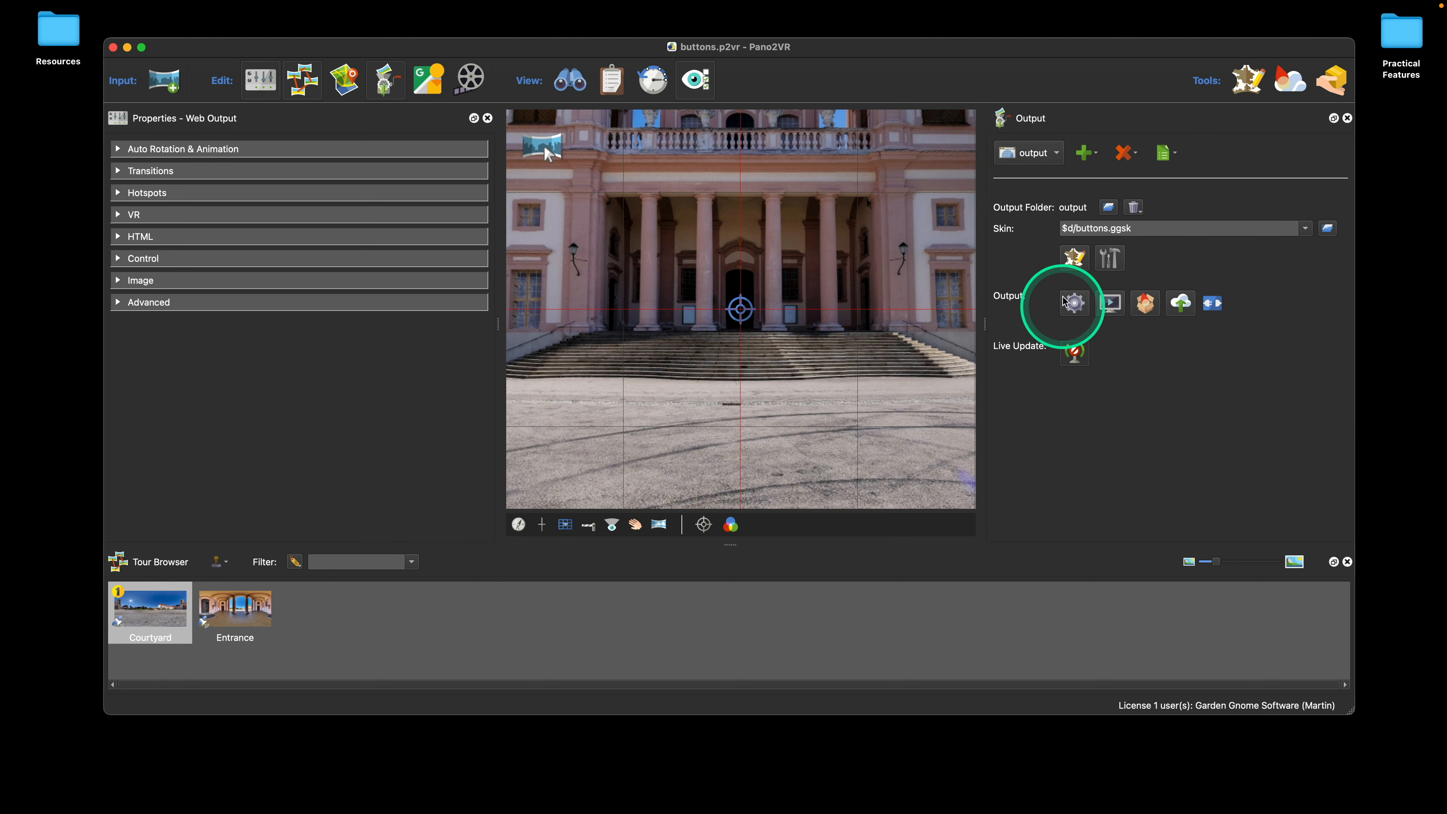
Step: Open the skin in the Skin Editor and add the circled left-arrow and right-arrow icons from the Feather icon set
left_click(1075, 258)
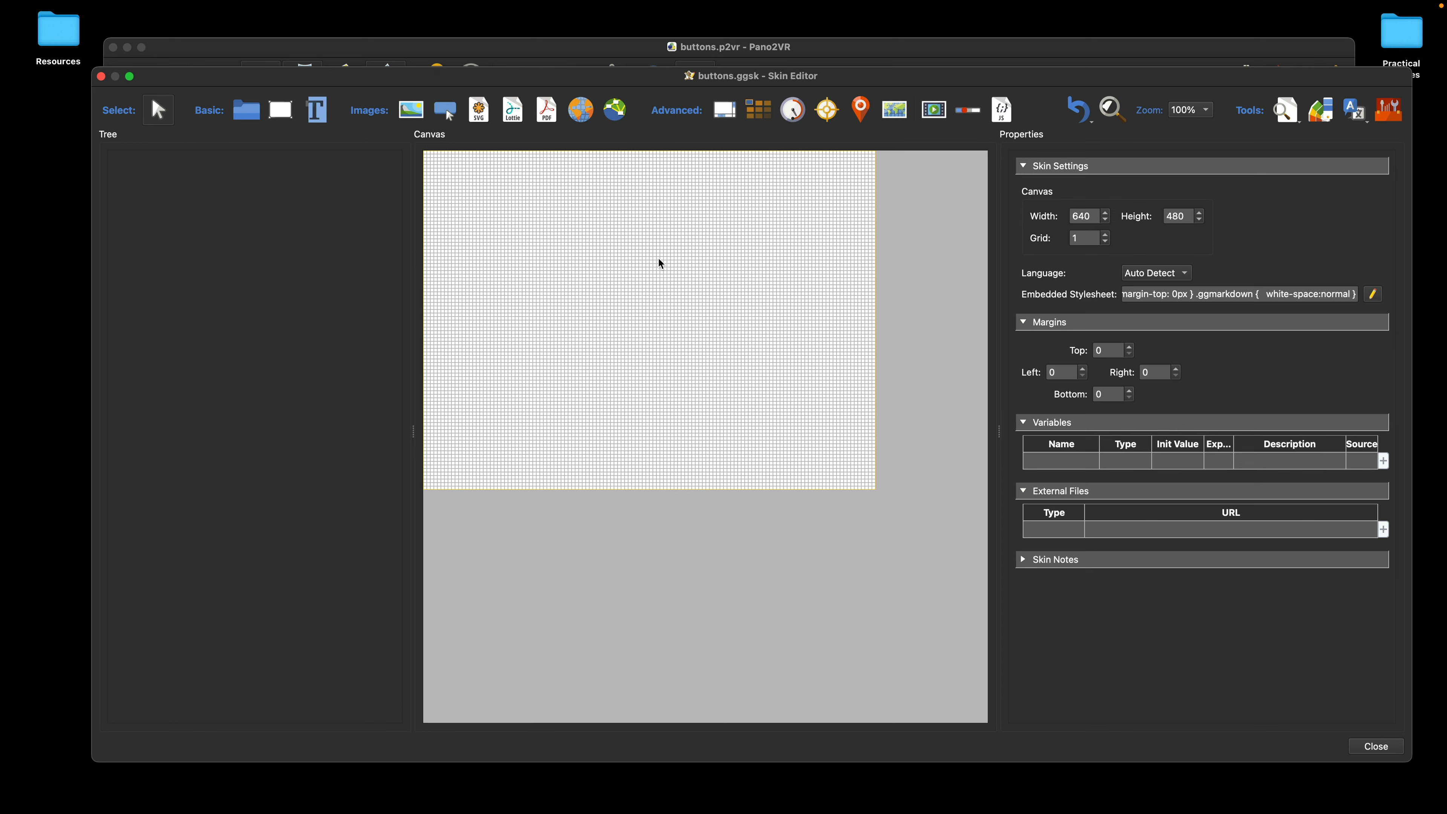
left_click(1394, 120)
left_click(588, 169)
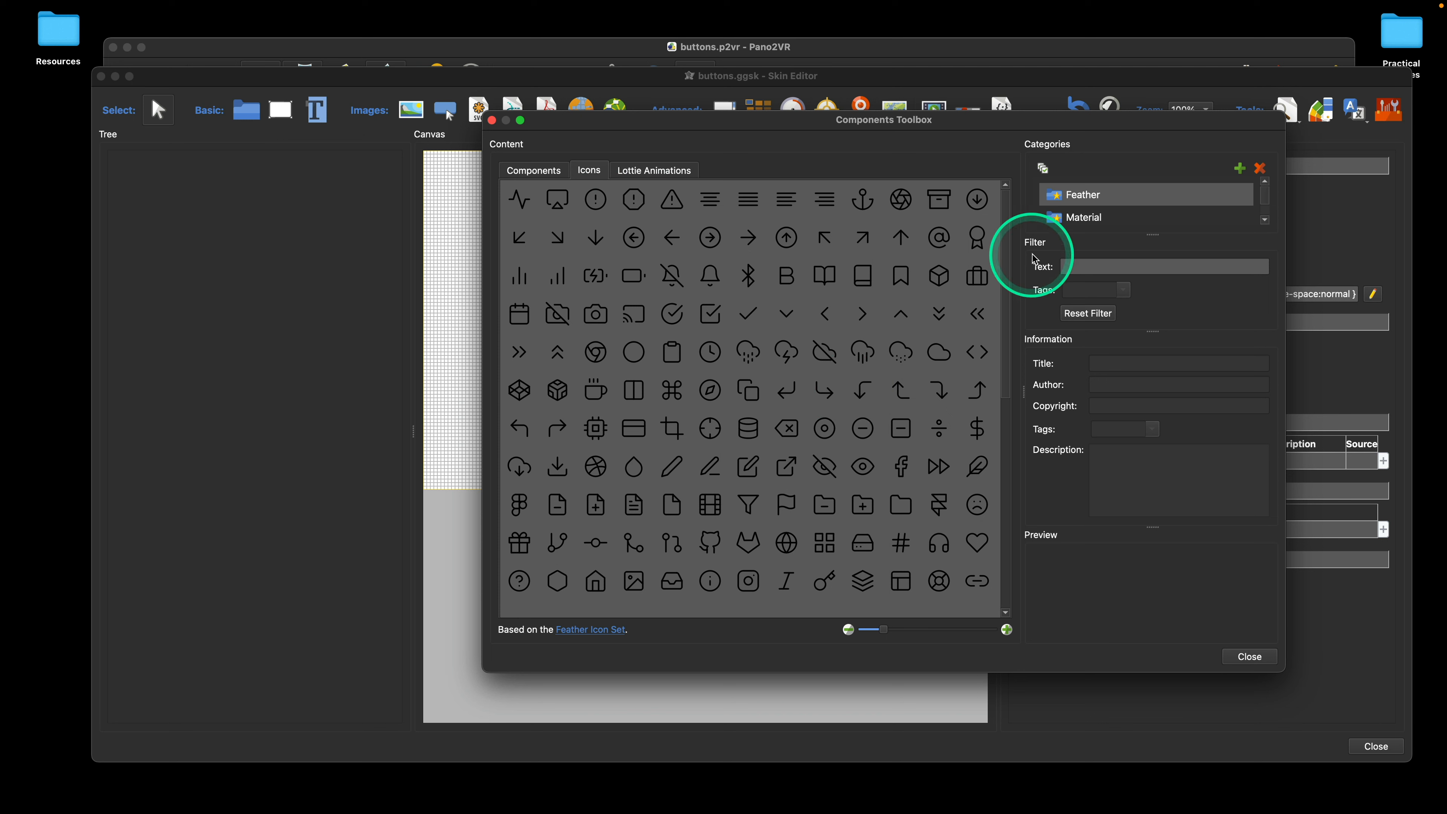
double_click(634, 238)
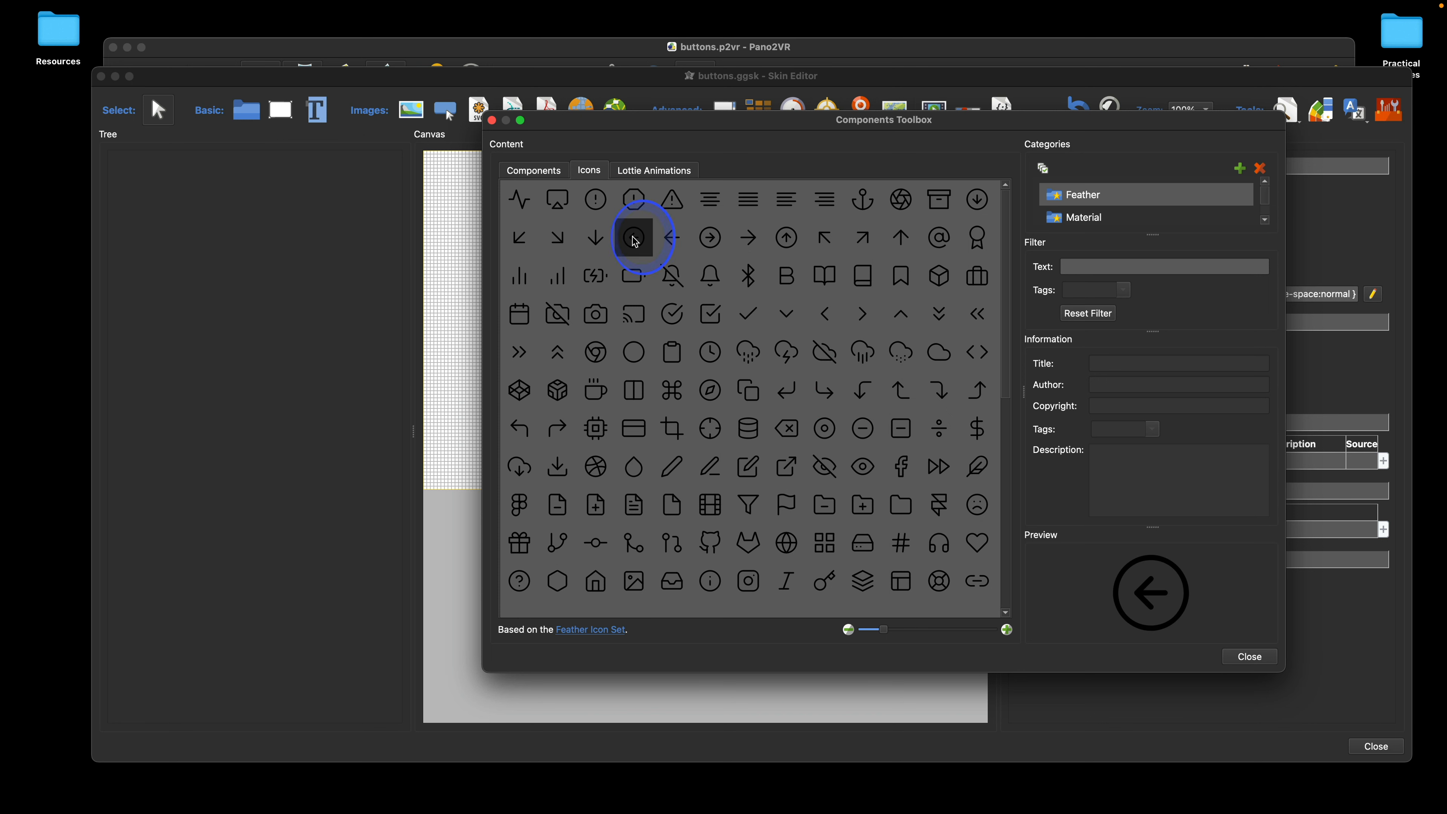
double_click(710, 238)
Step: Filter the Feather icons by "zoom", add the zoom-in and zoom-out icons, and clear the filter before closing the Components Toolbox
left_click(1109, 268)
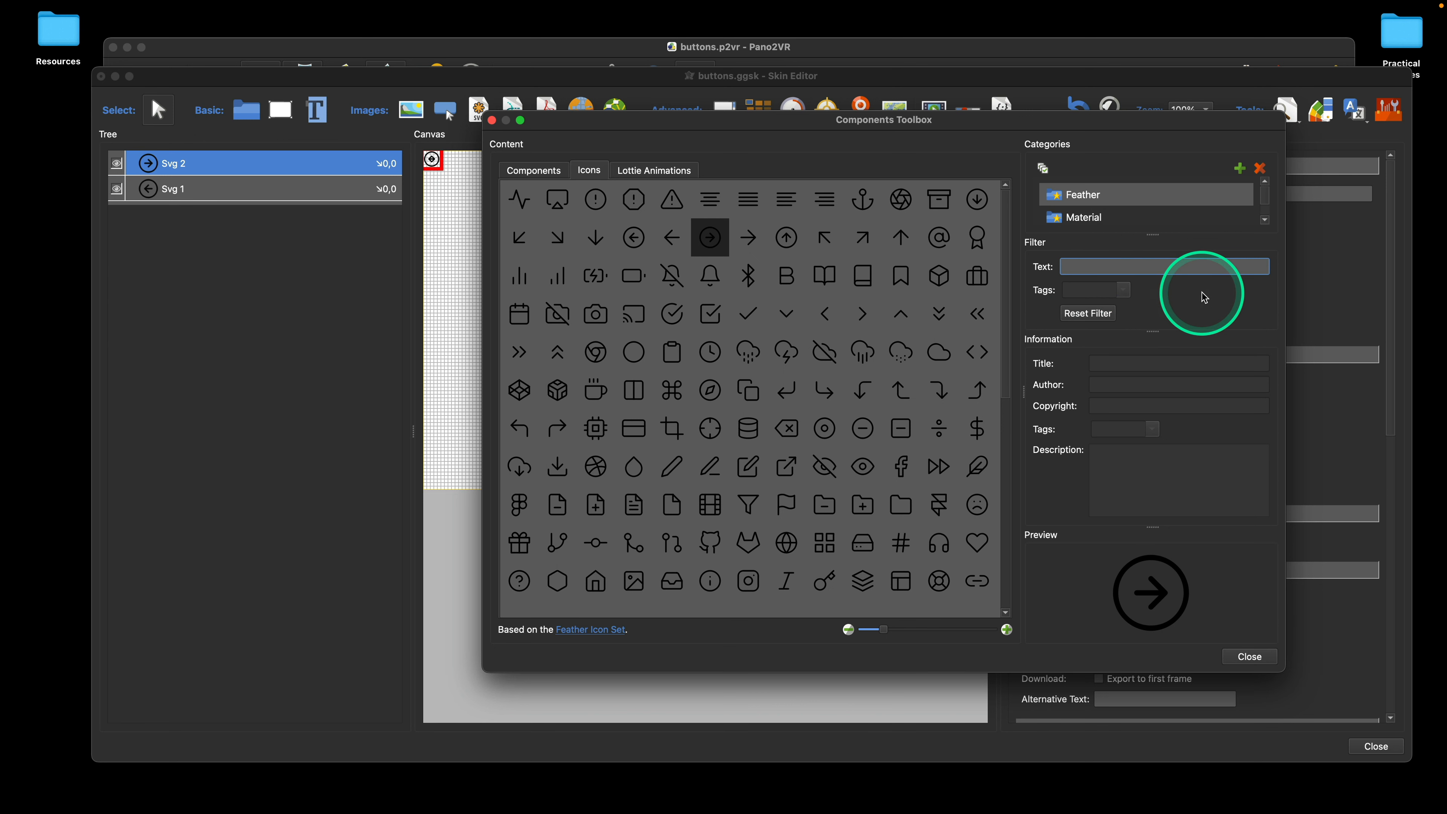
type("zomm")
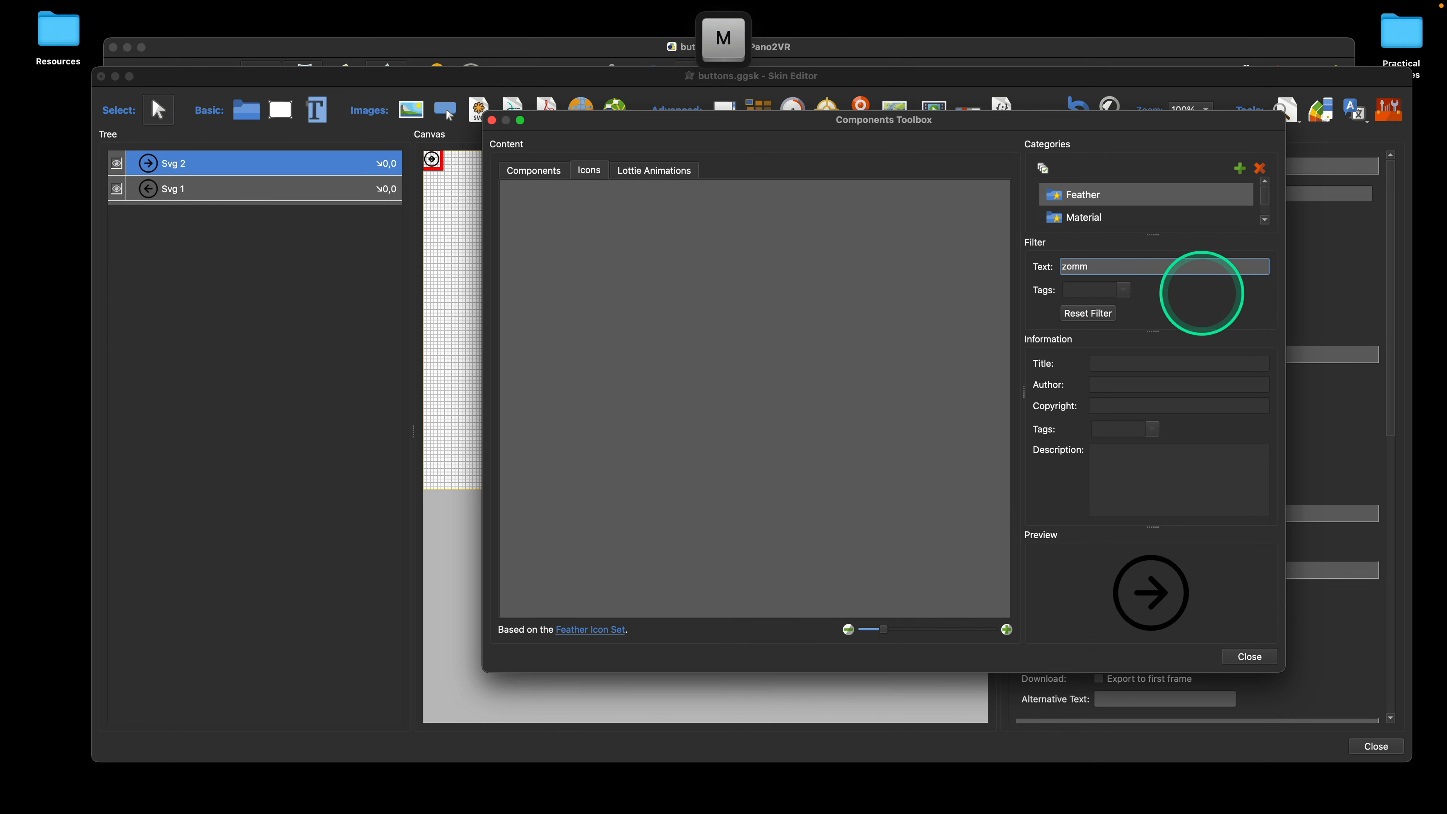
key("BackSpace")
key("BackSpace")
type("om")
double_click(518, 201)
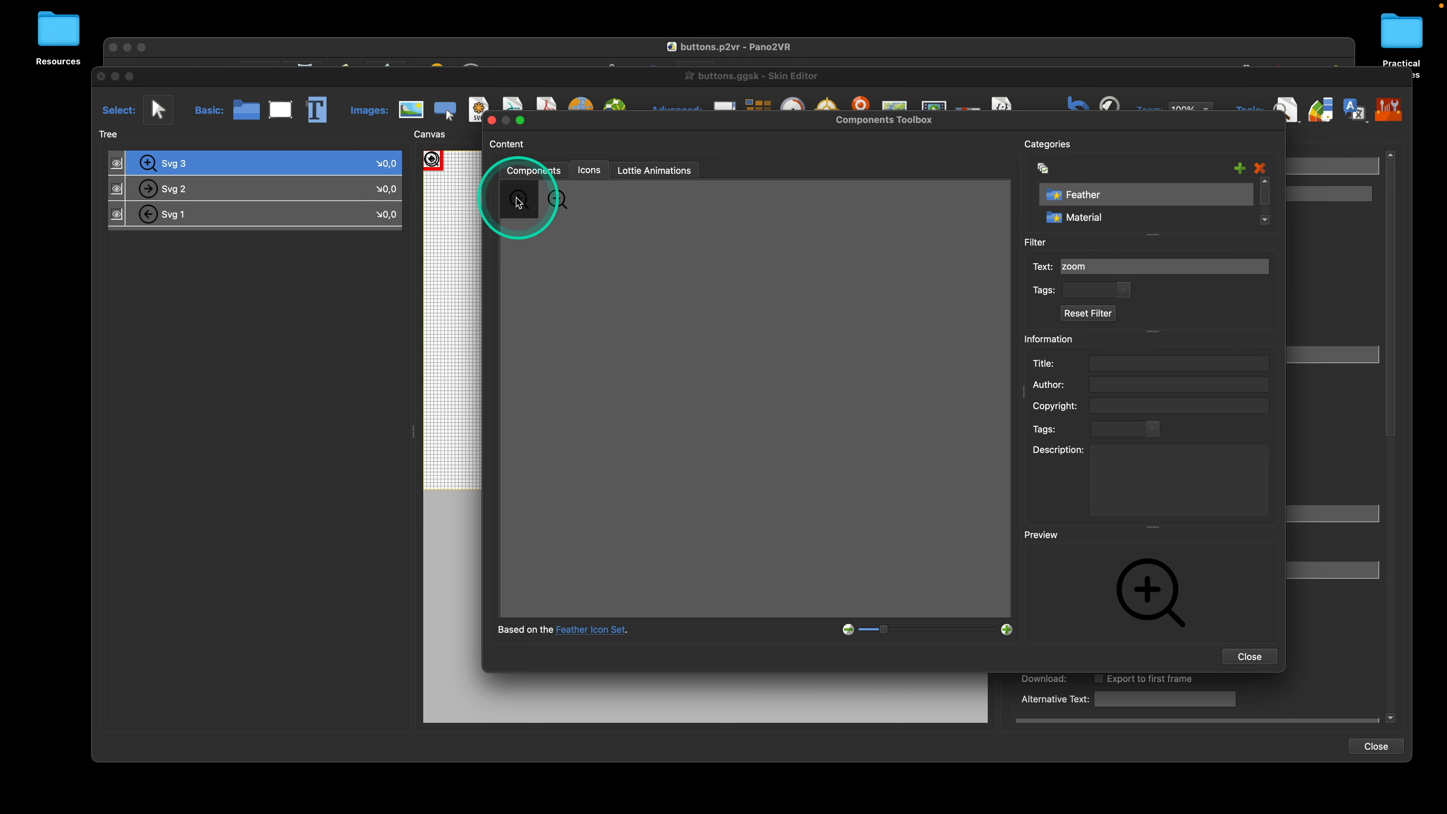
double_click(557, 200)
left_click(1092, 267)
left_click_drag(1092, 266, 1052, 268)
key("BackSpace")
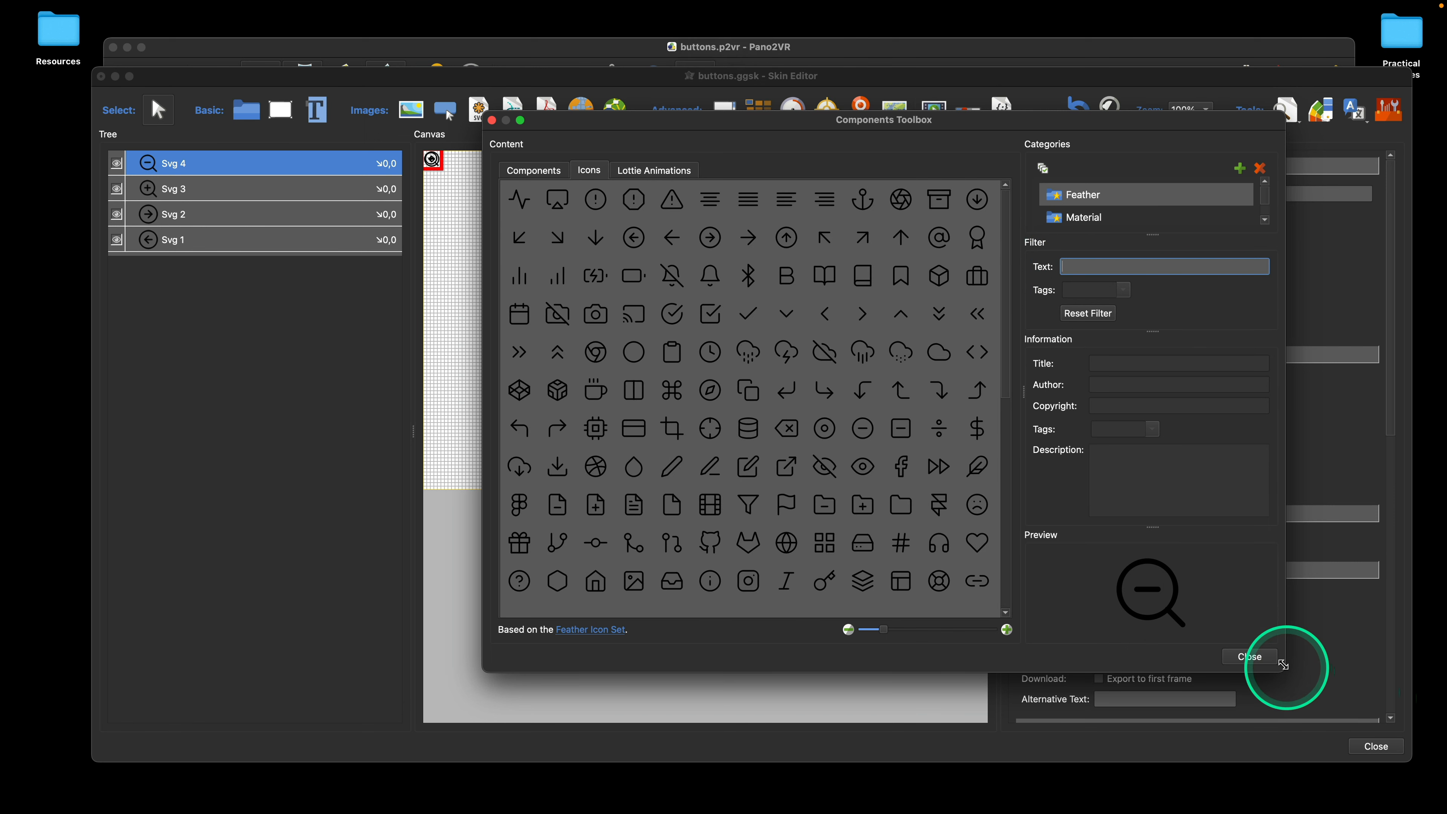
left_click(1258, 656)
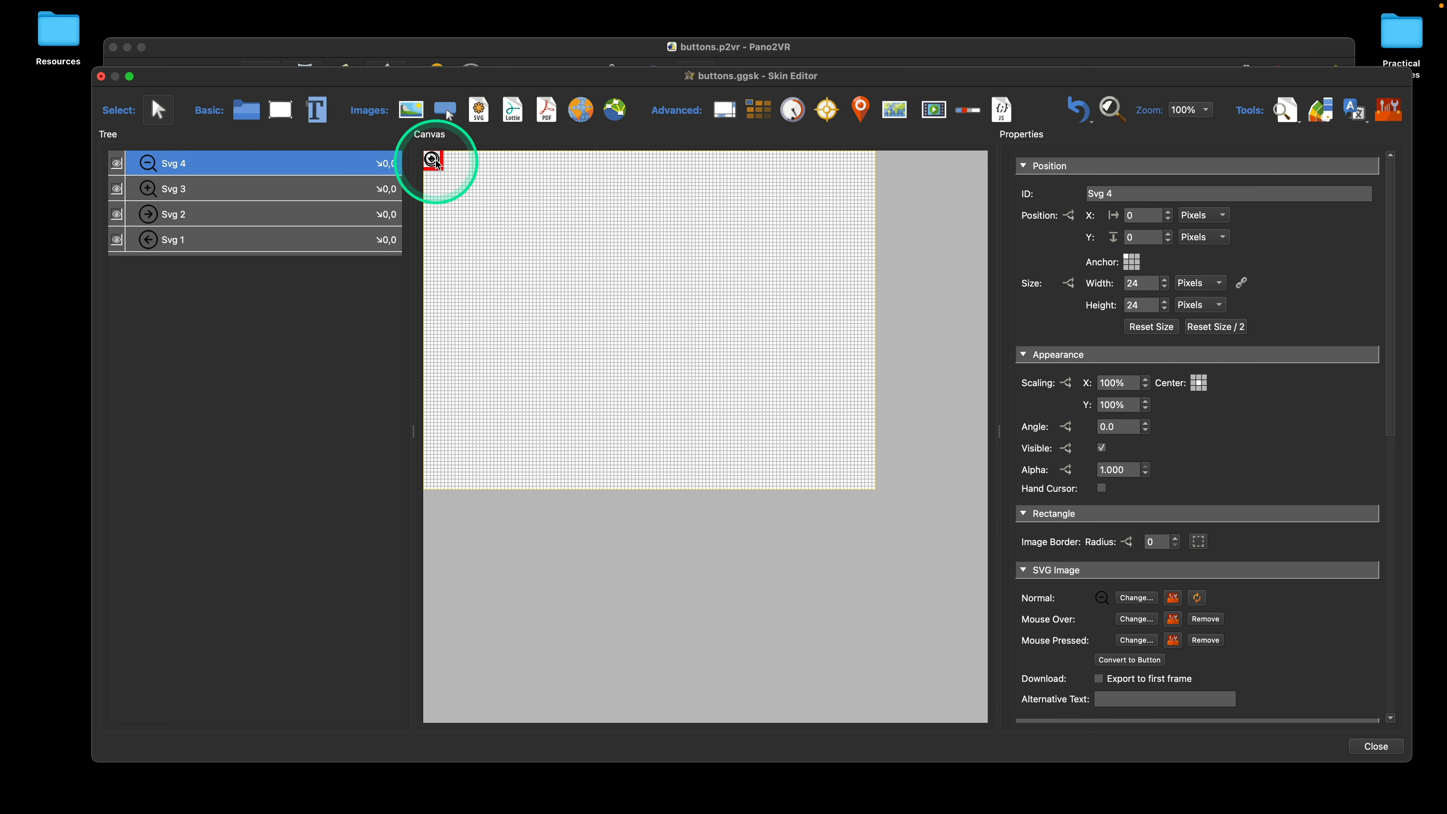
Step: Move the zoom-out icon to about X 97, Y 3 px and distribute all four icons by their left edges
left_click_drag(437, 164, 504, 164)
left_click(552, 173)
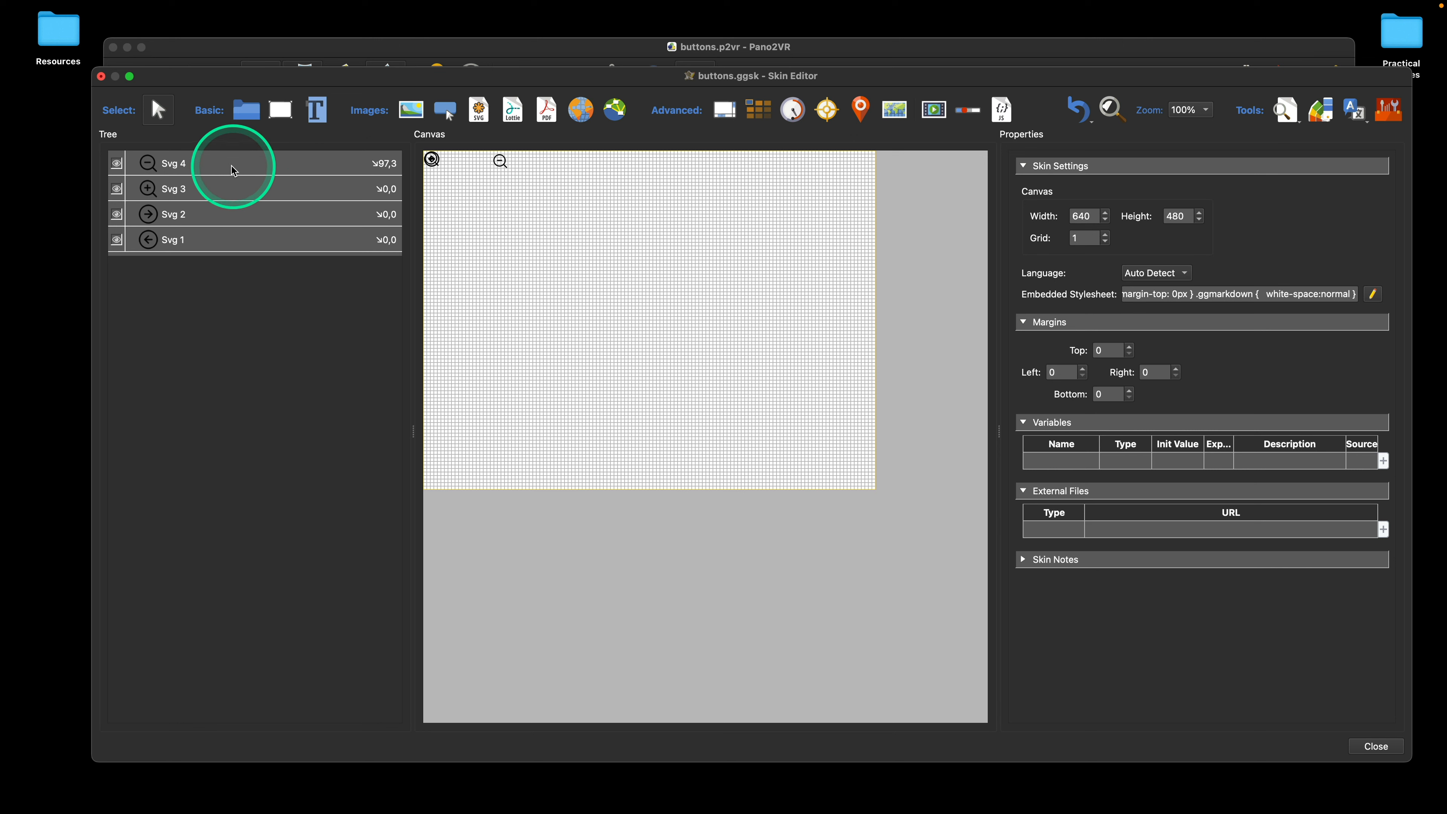
left_click(252, 165)
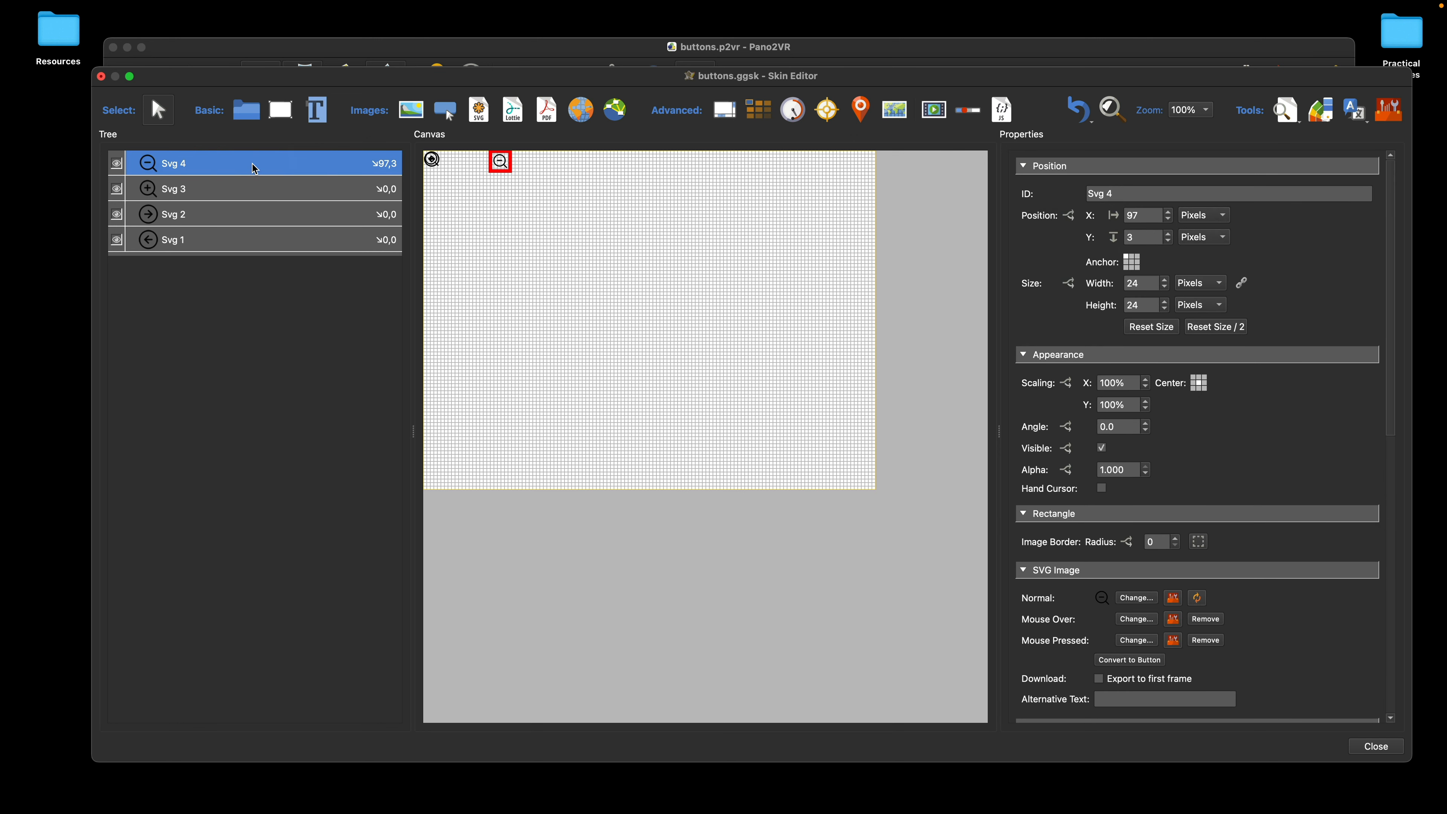
left_click(252, 246, "shift")
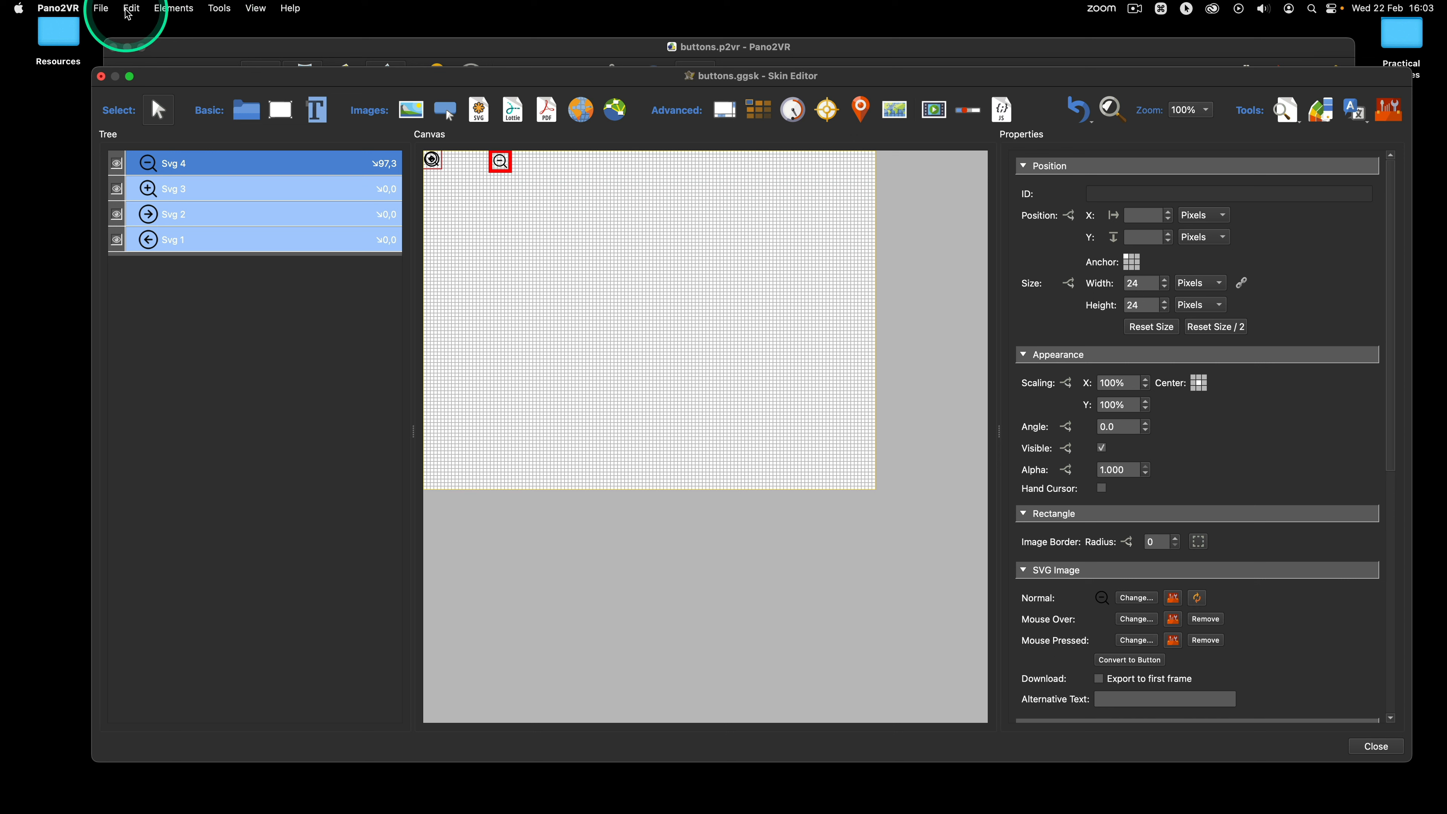
left_click(134, 9)
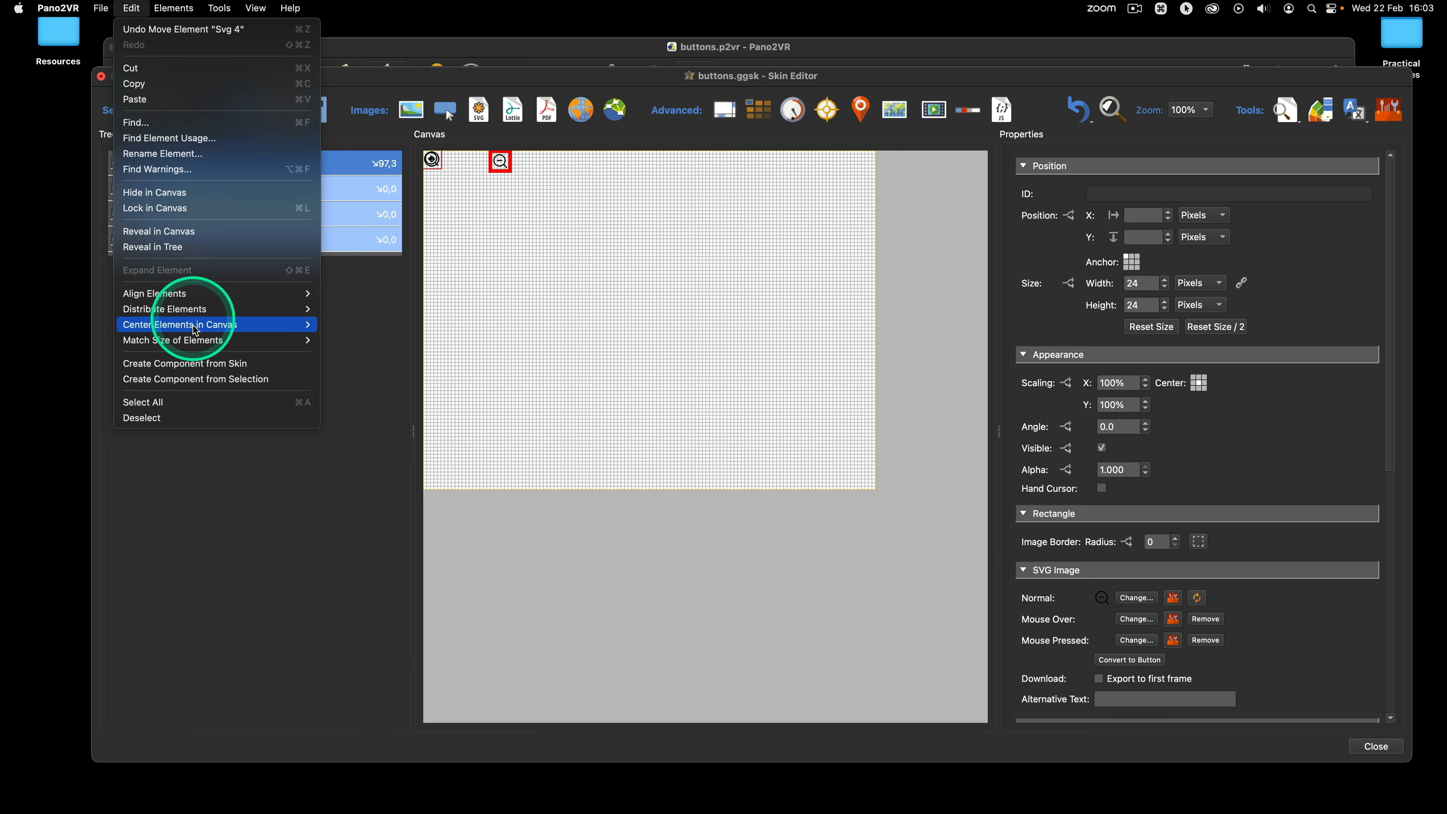
mouse_move(155, 298)
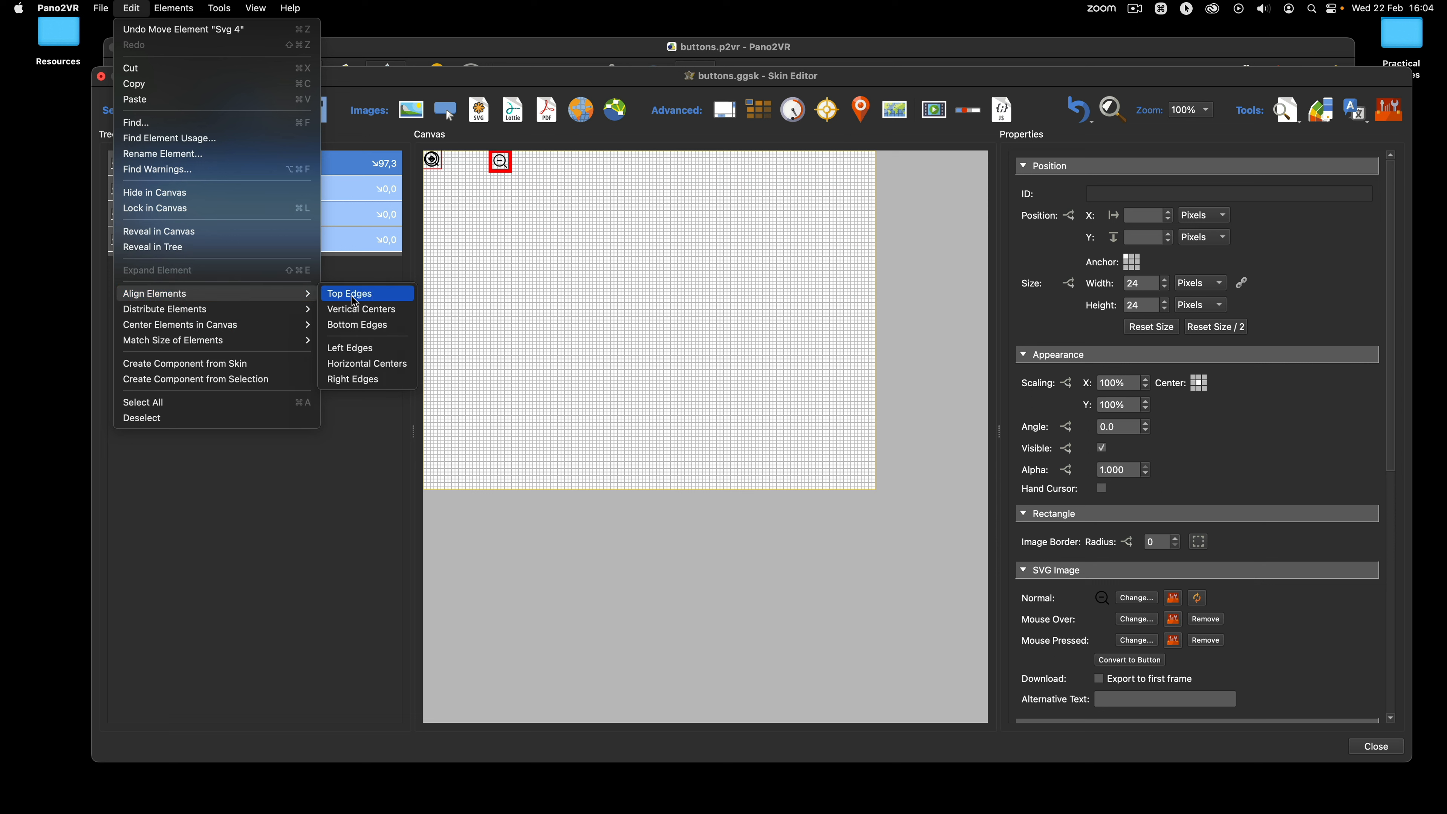
mouse_move(199, 309)
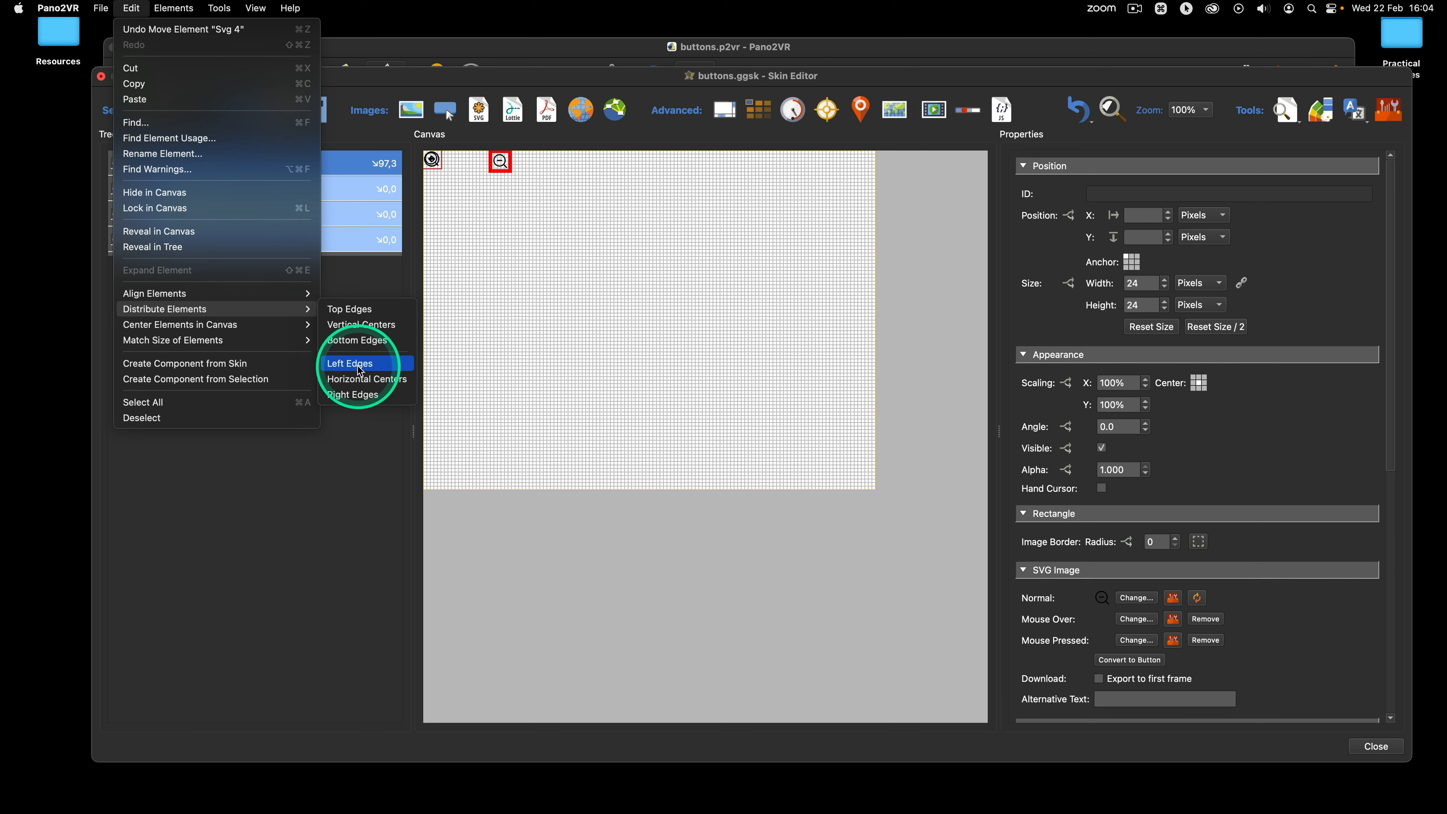
left_click(360, 371)
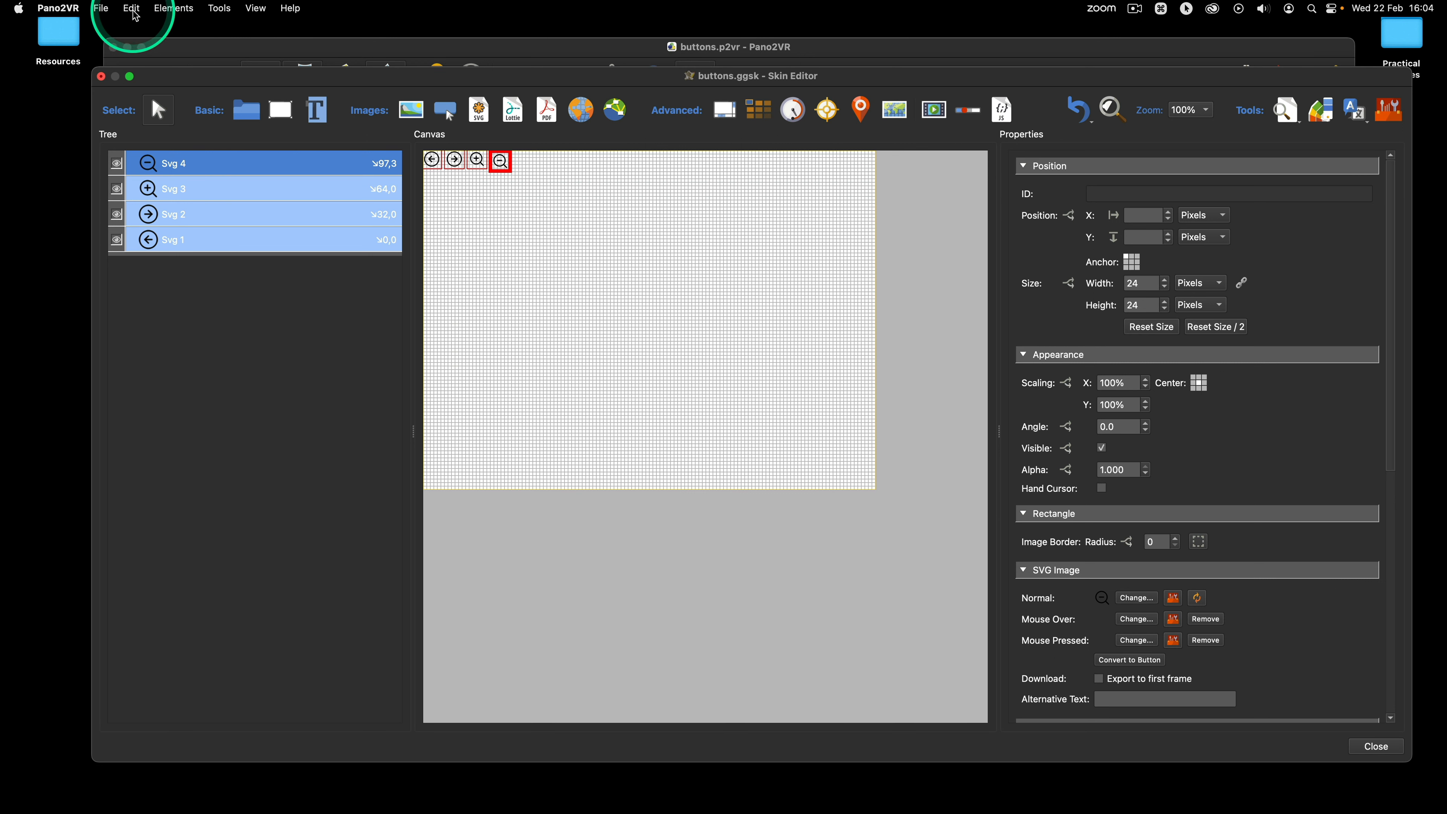
Step: Align the top edges of the four selected icons and deselect them
left_click(132, 9)
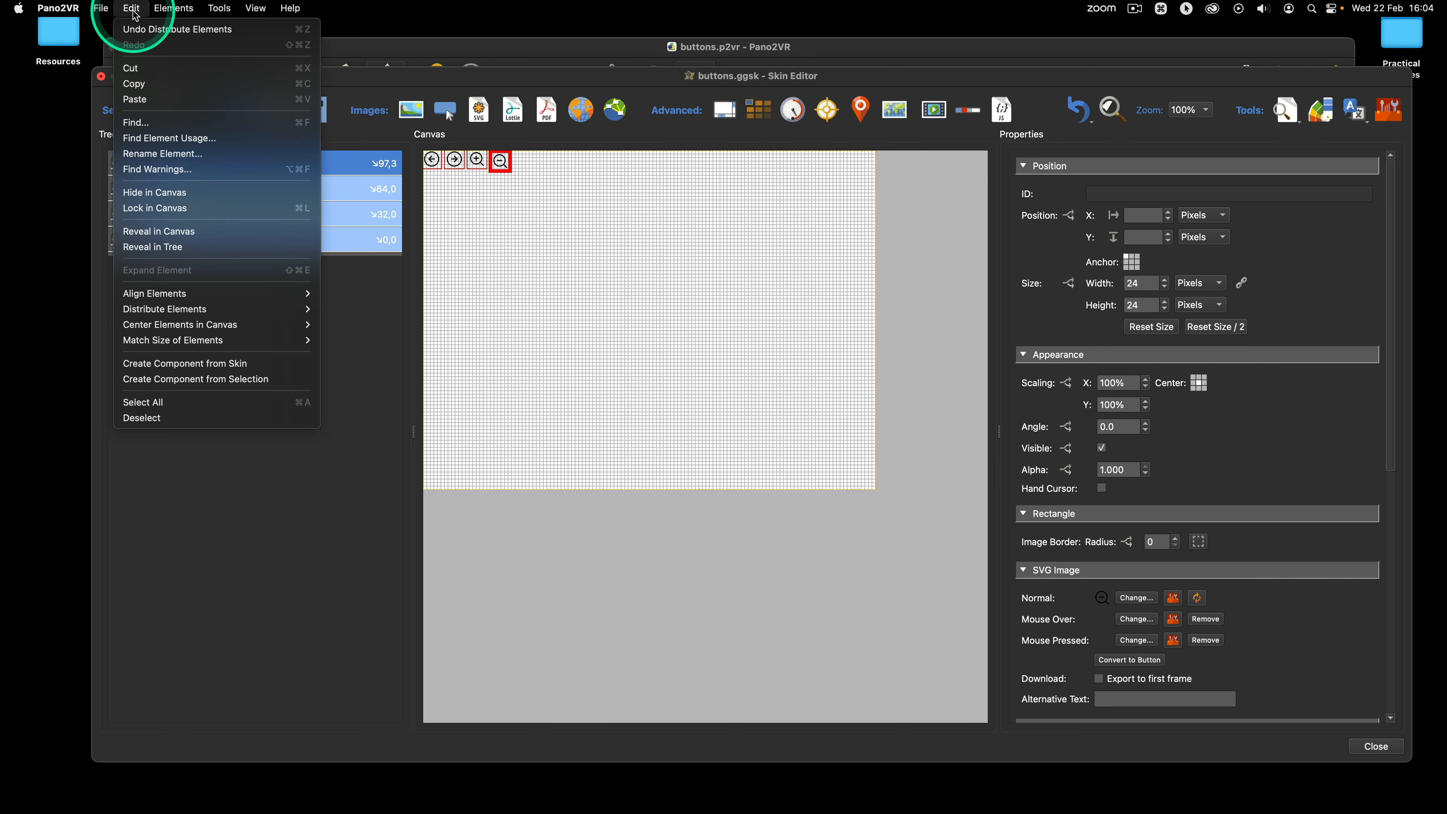
mouse_move(233, 293)
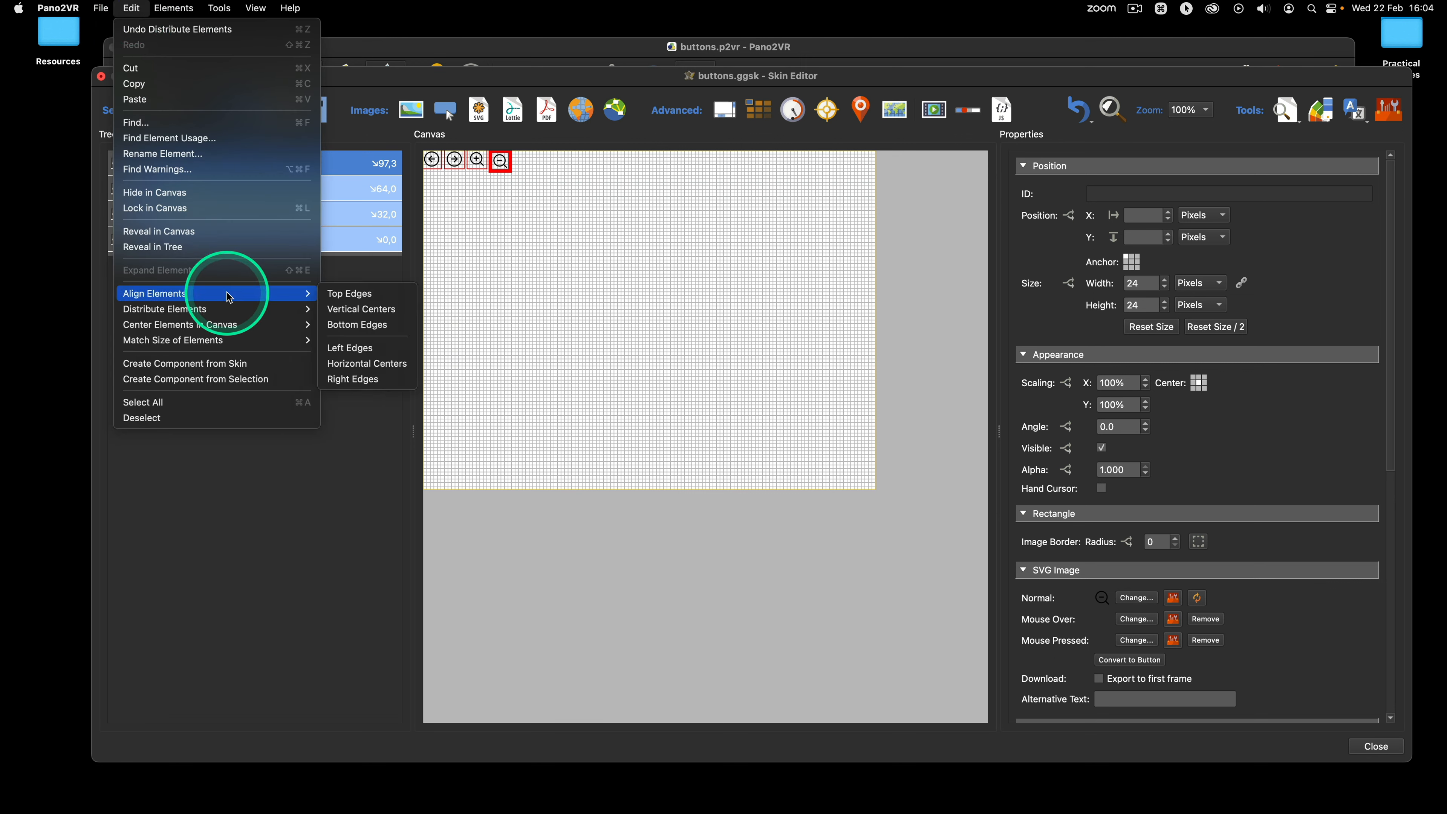
left_click(345, 295)
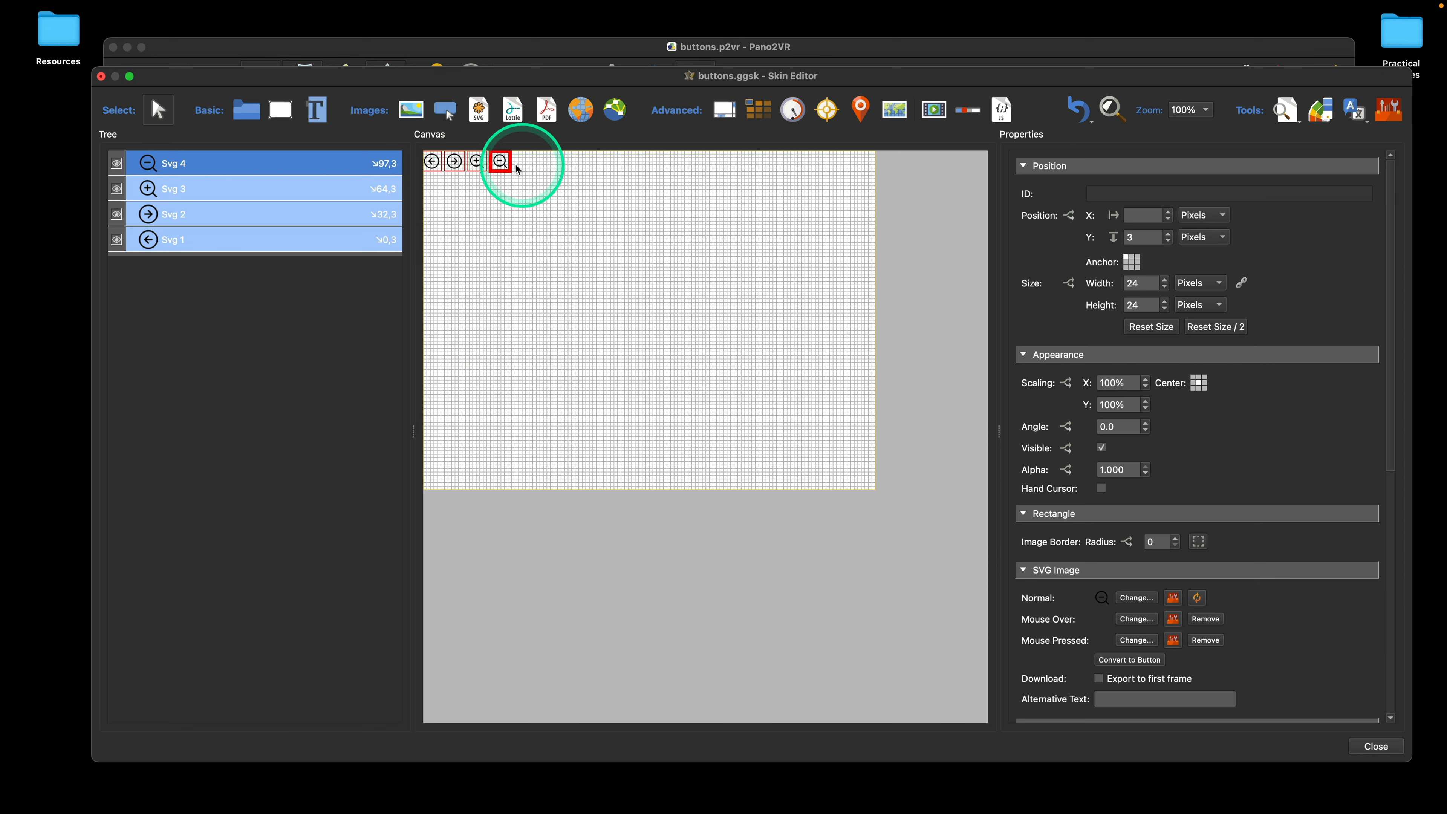
left_click(515, 264)
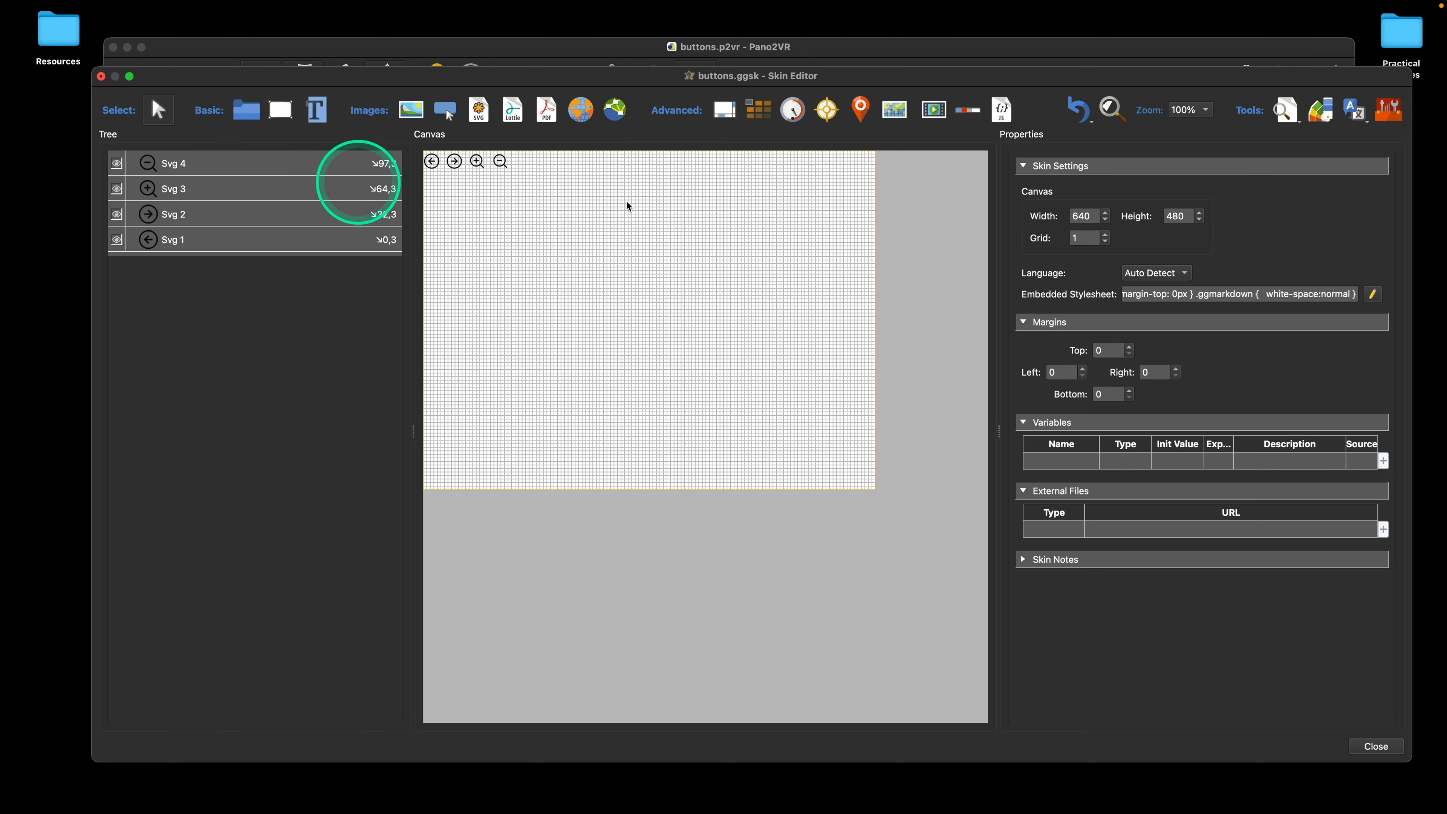
Step: Rename the zoom-out, zoom-in, right-arrow and left-arrow elements to out, in, right and left
left_click(218, 168)
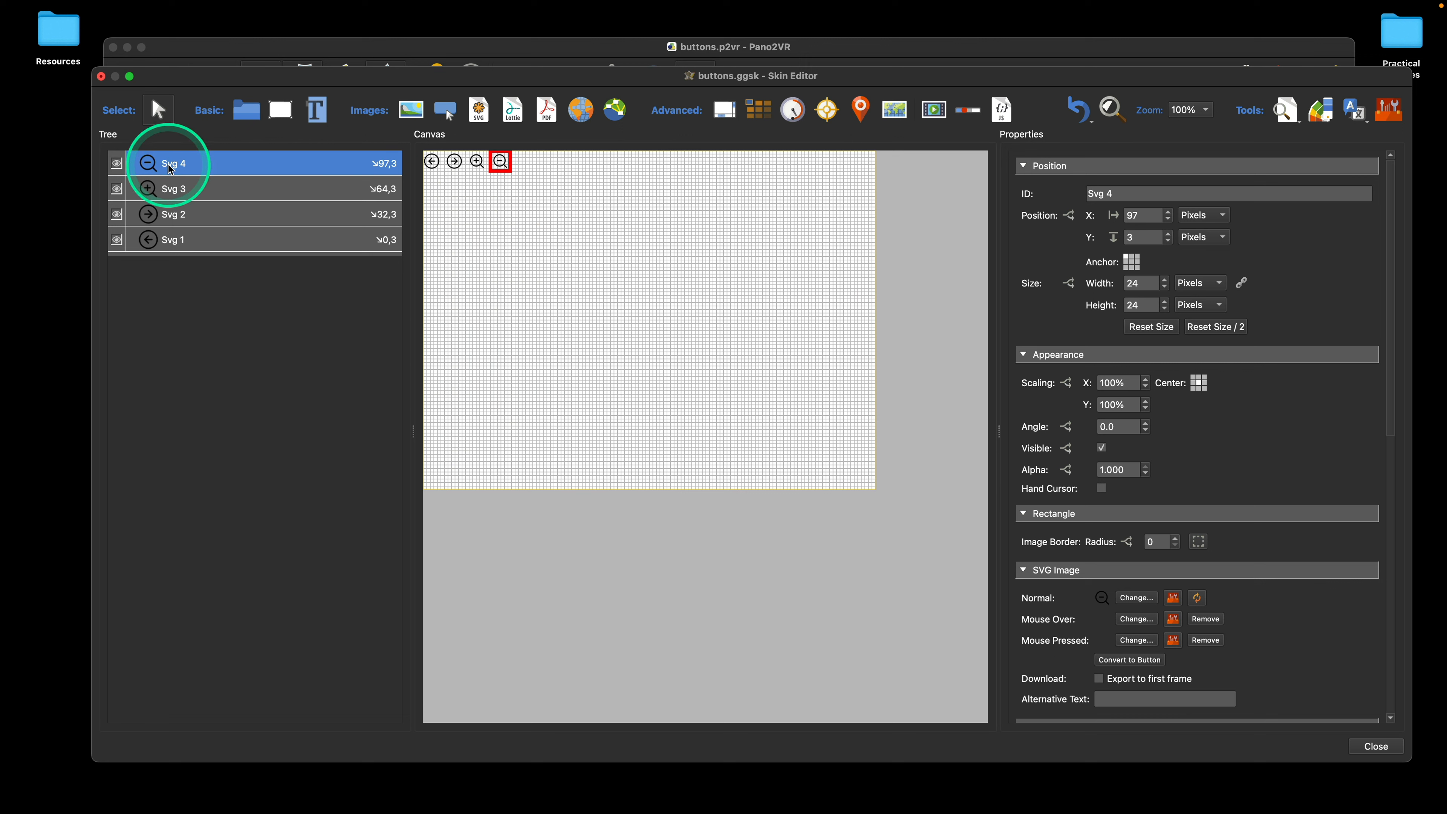
double_click(186, 166)
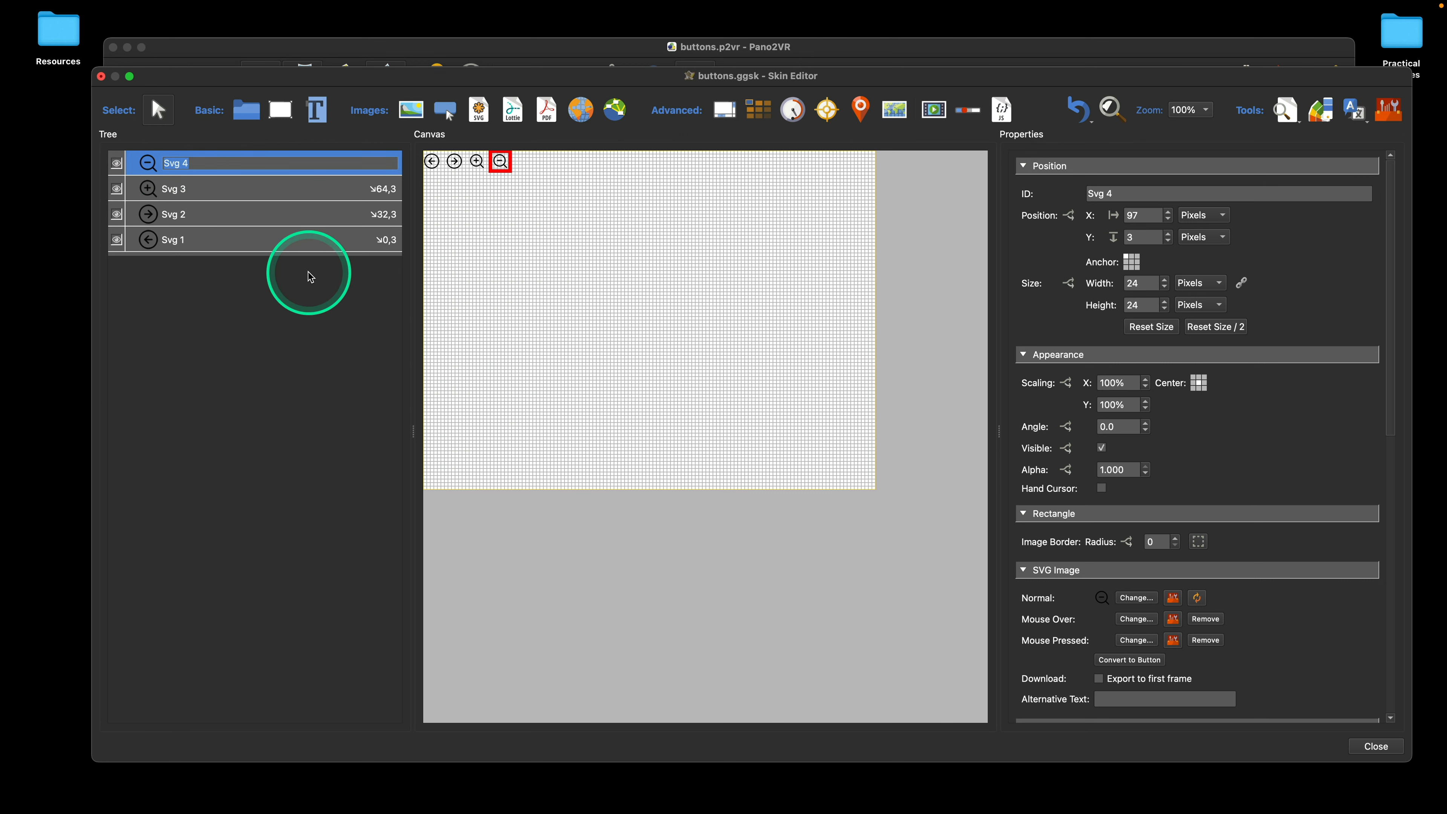
type("out")
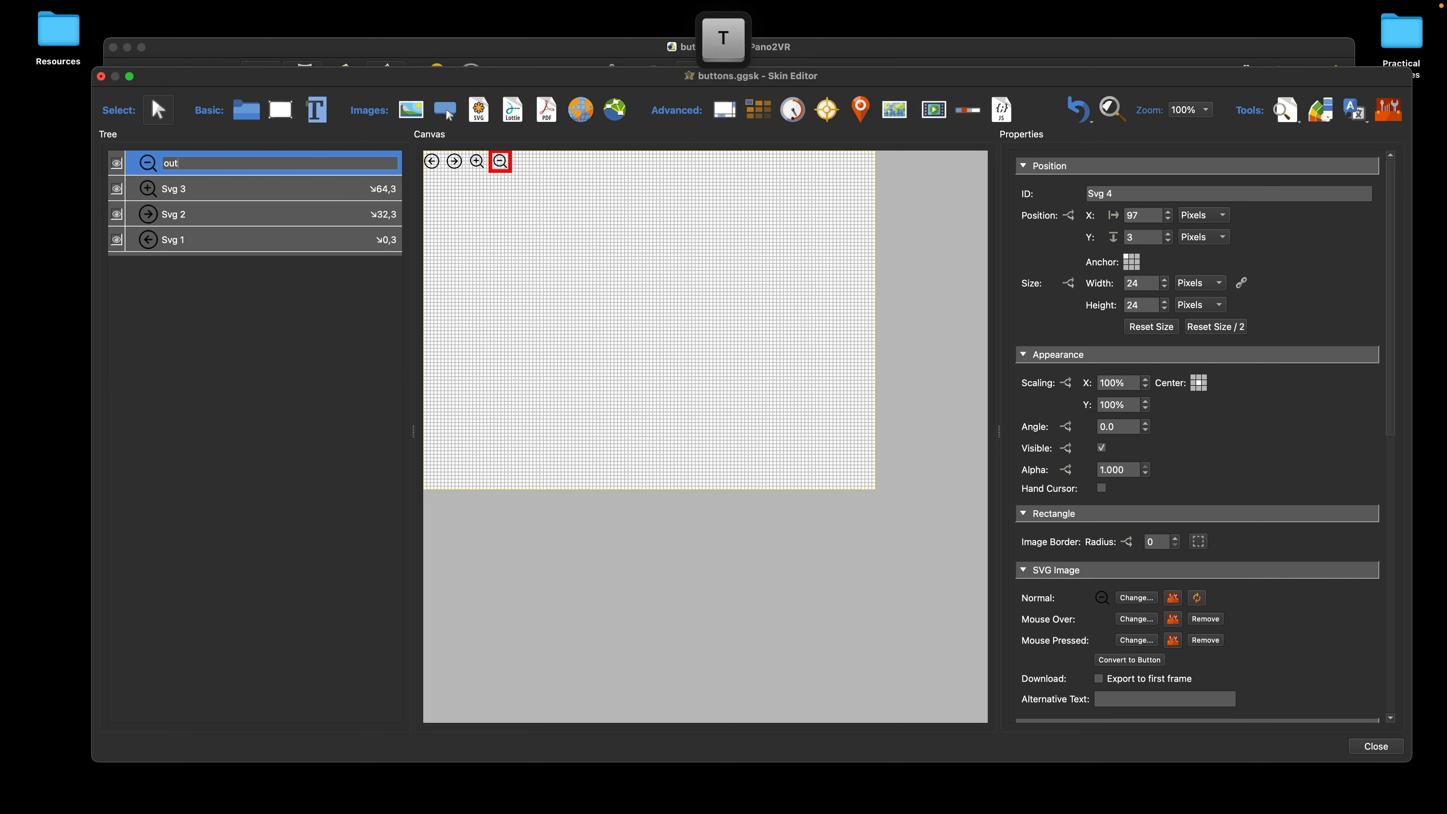
double_click(173, 188)
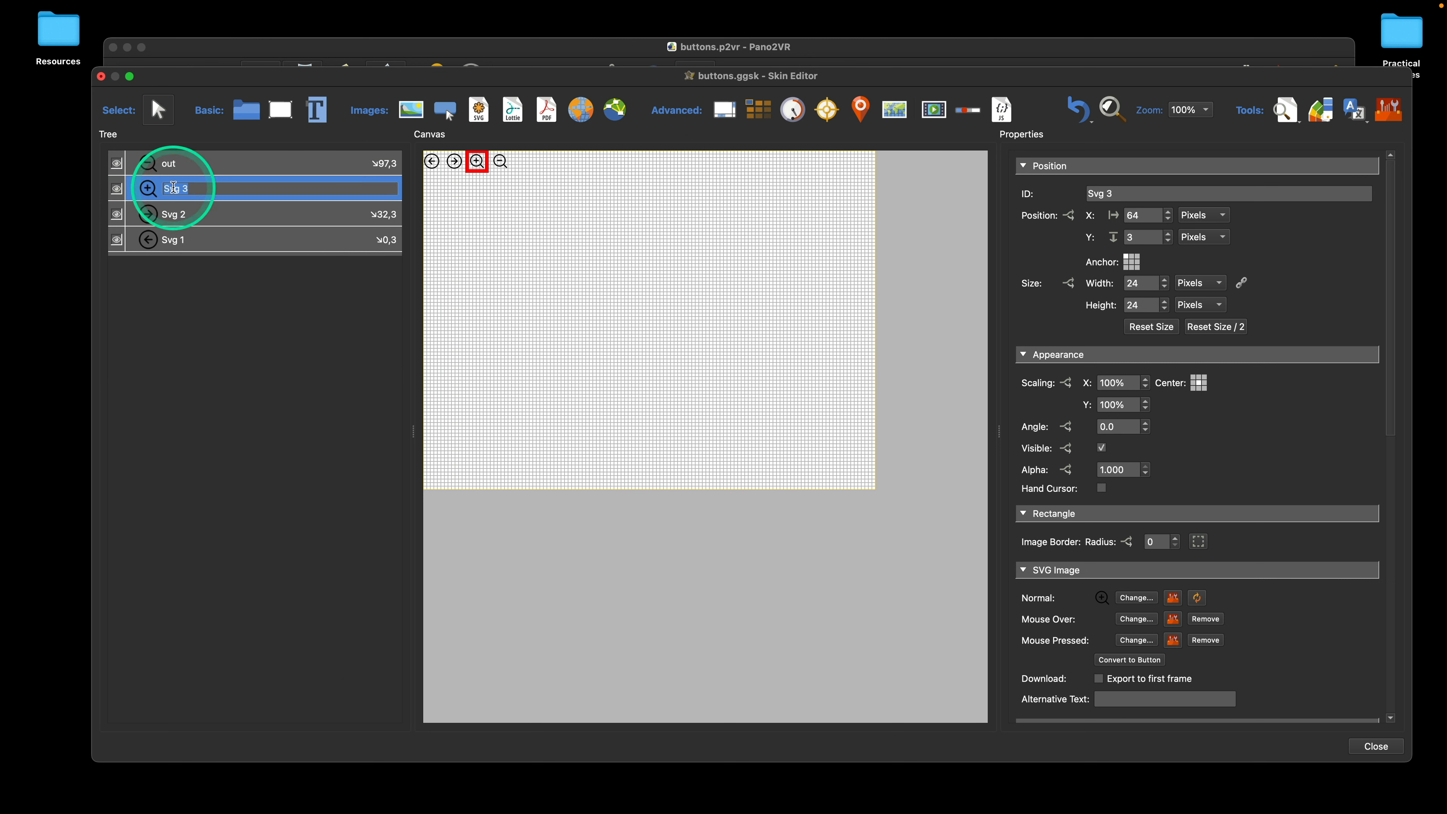
type("in")
double_click(175, 212)
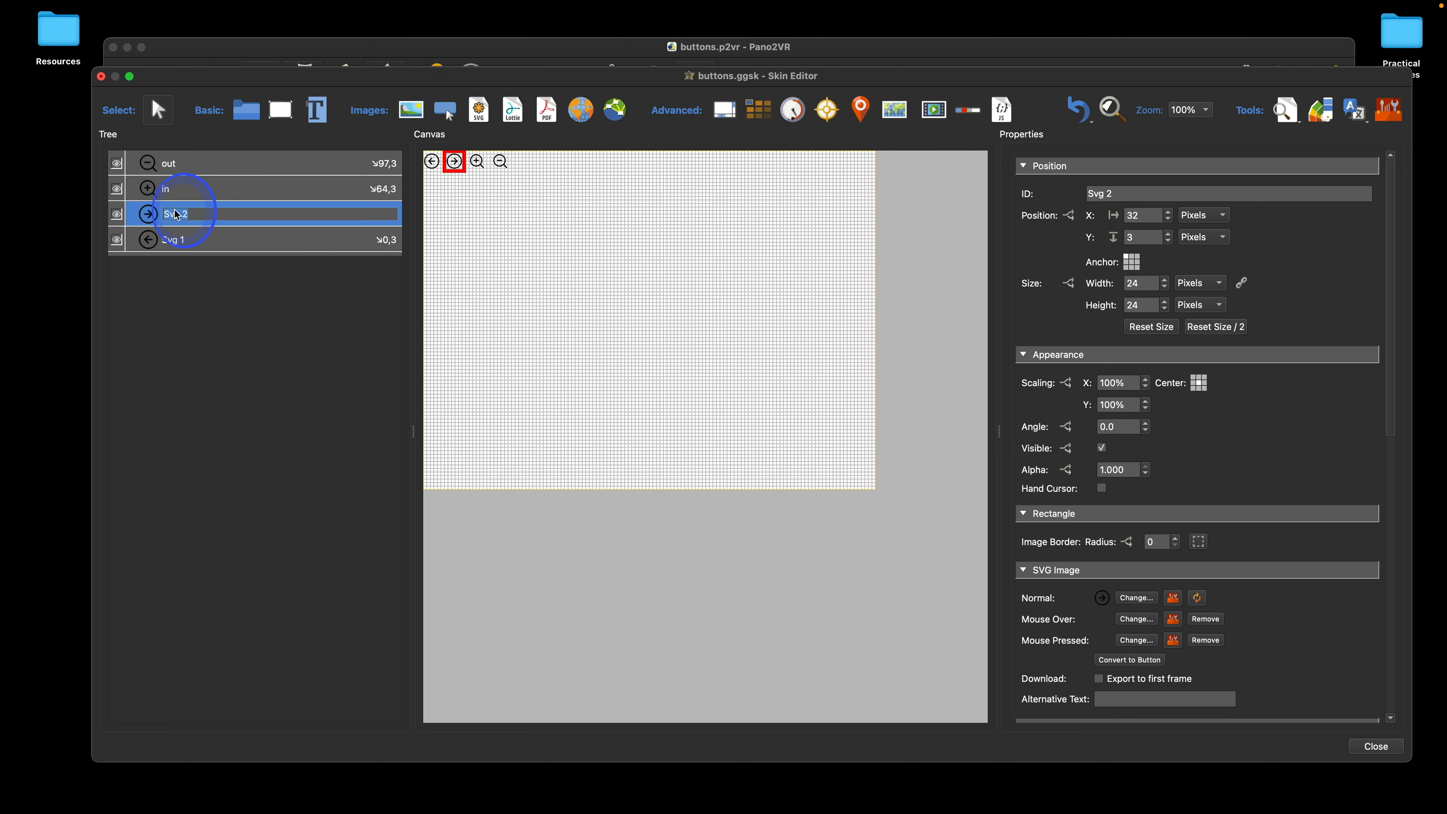
type("r")
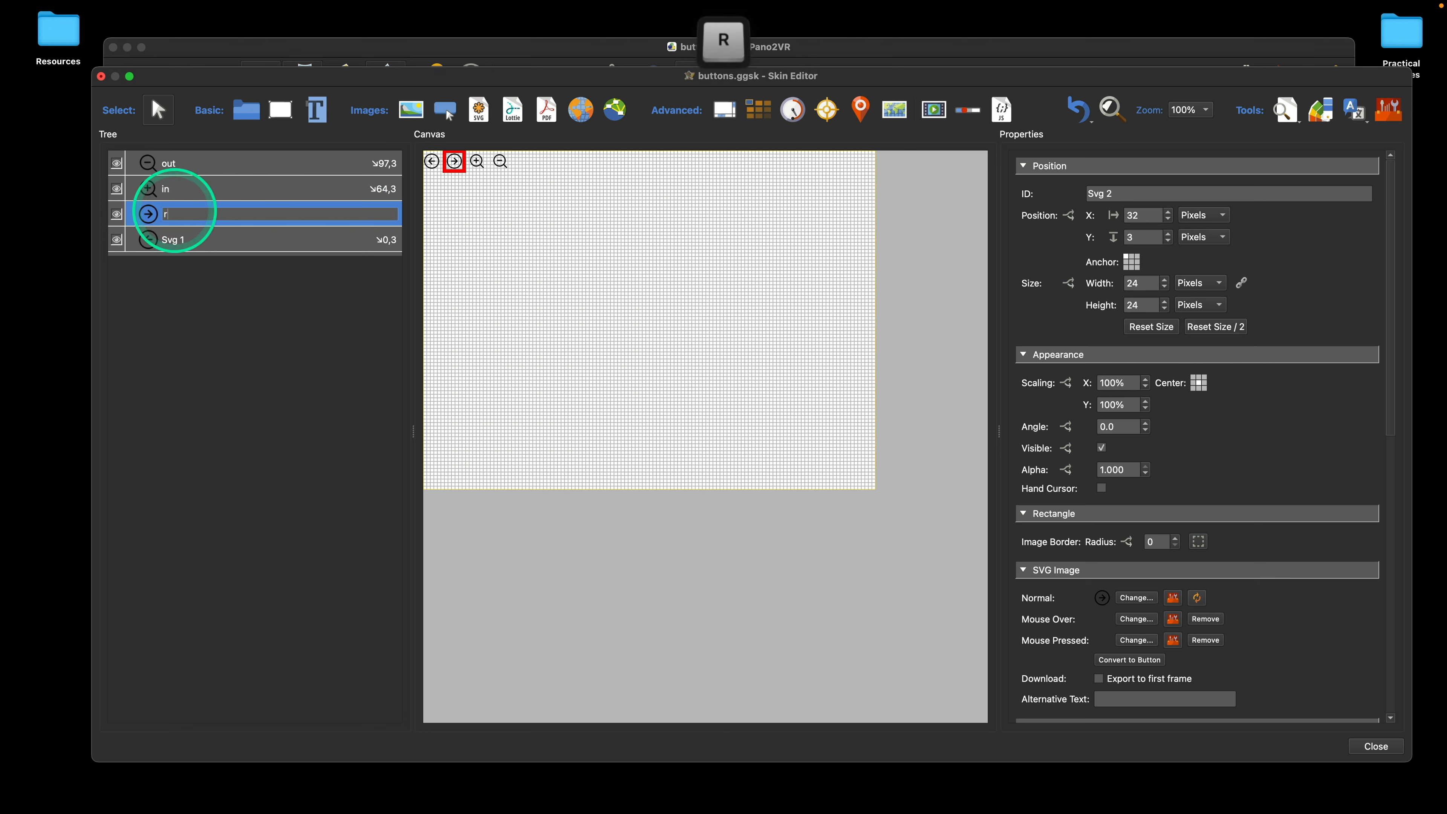
type("ight")
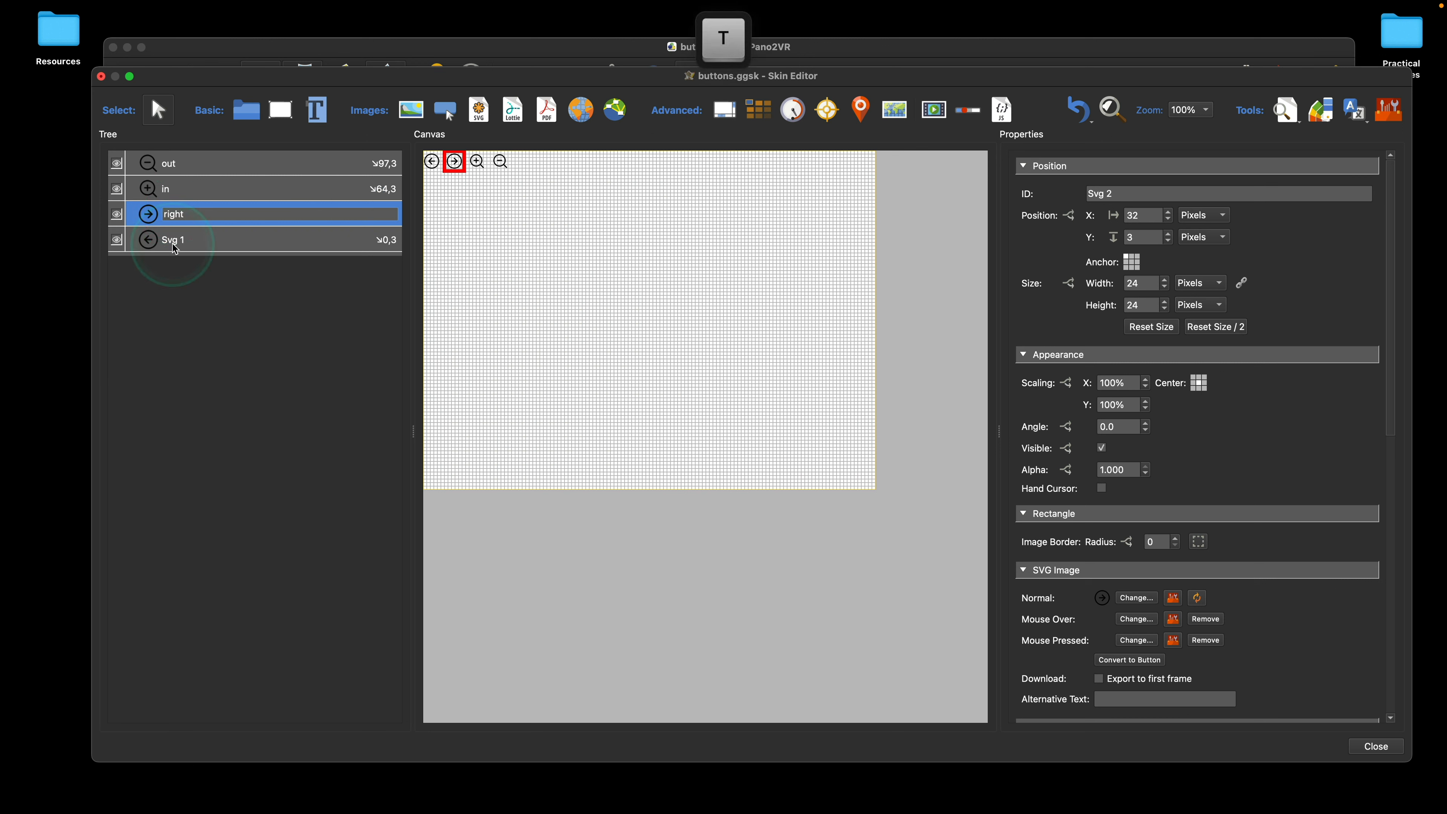
double_click(175, 242)
type("left")
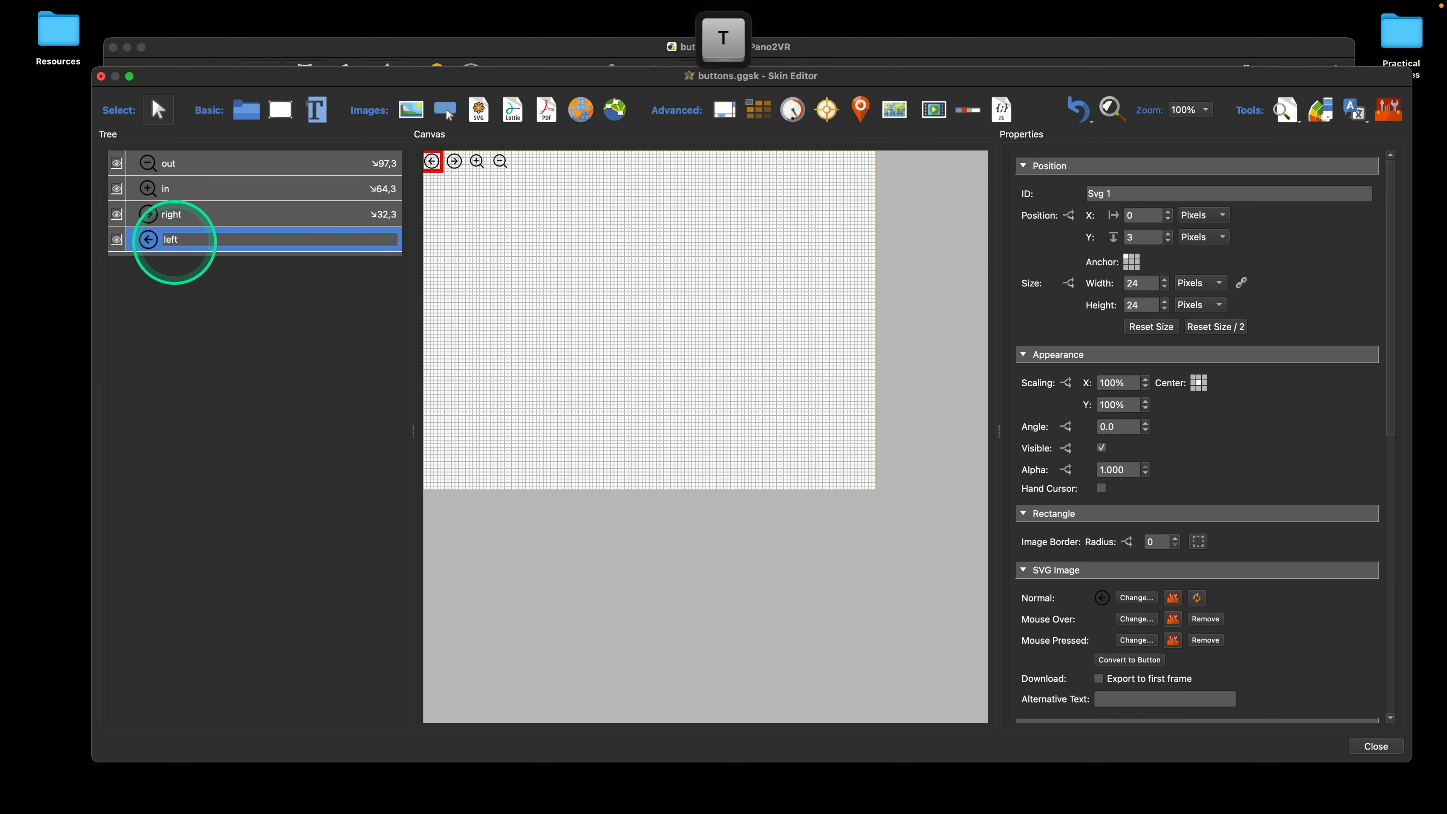
left_click(497, 261)
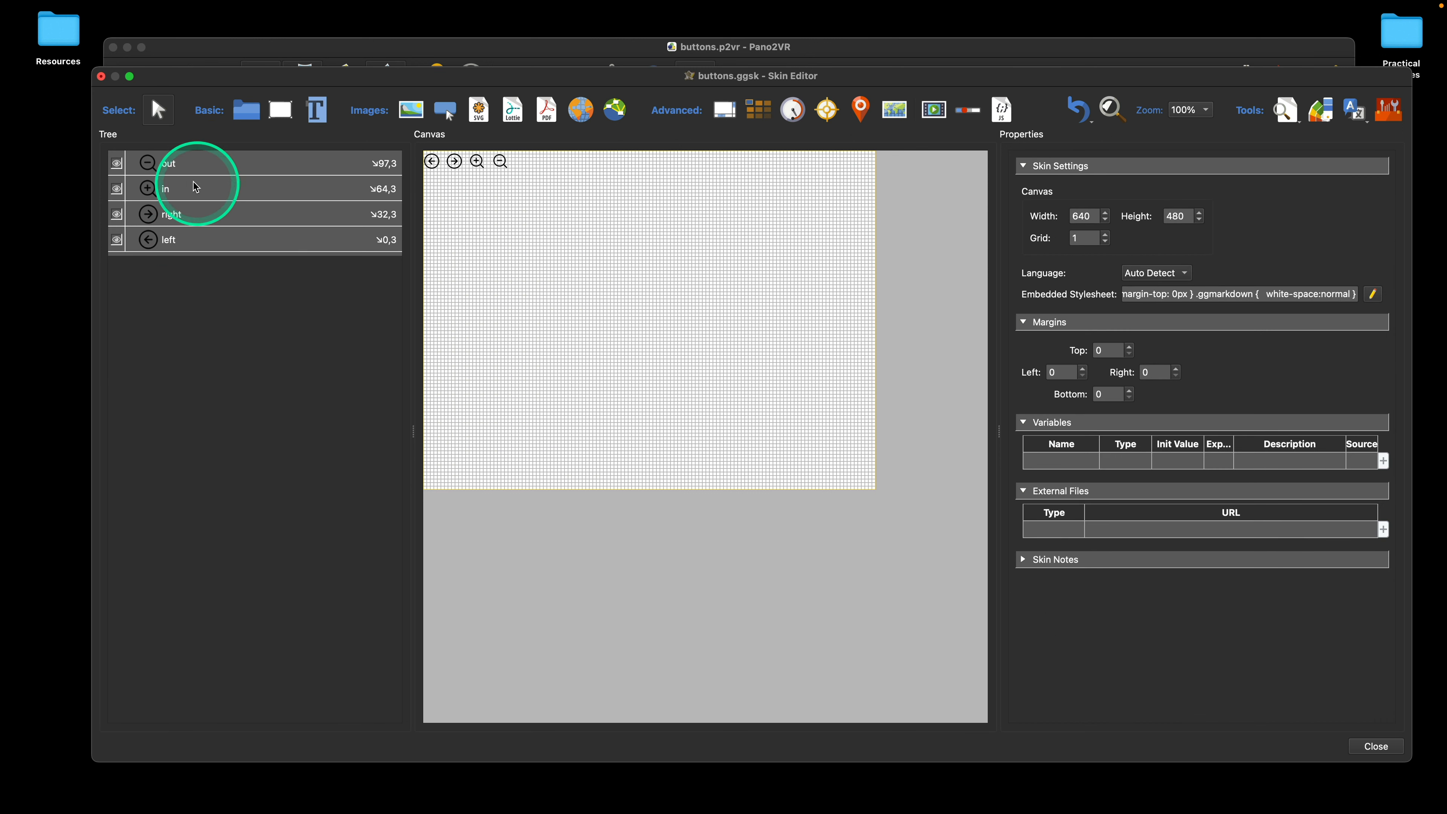
Step: Move all four icons together toward the middle of the canvas, placing the out icon at about X 275, Y 112 px
left_click(147, 166)
left_click(222, 165)
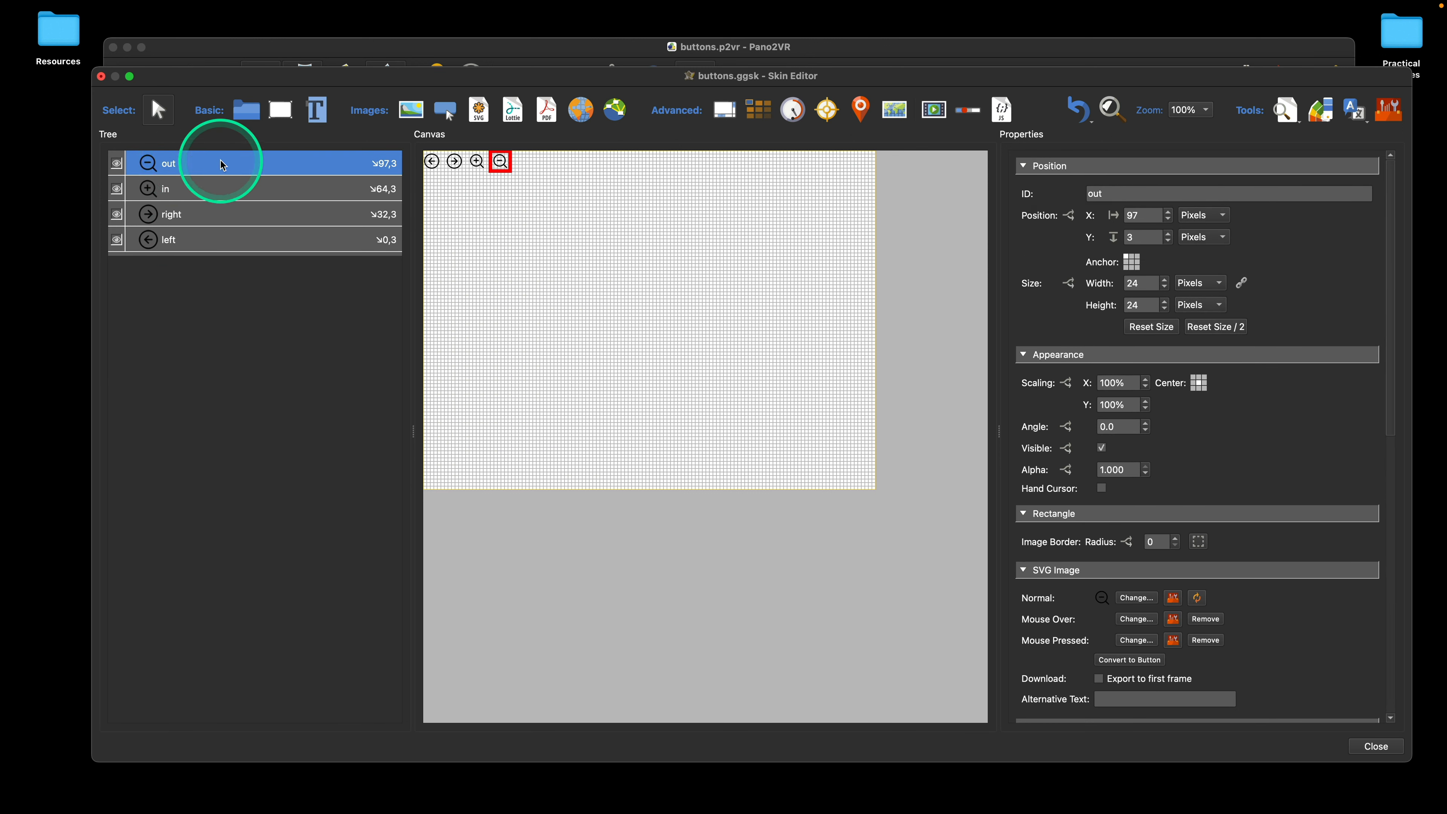
left_click(231, 242, "shift")
left_click(228, 241, "shift")
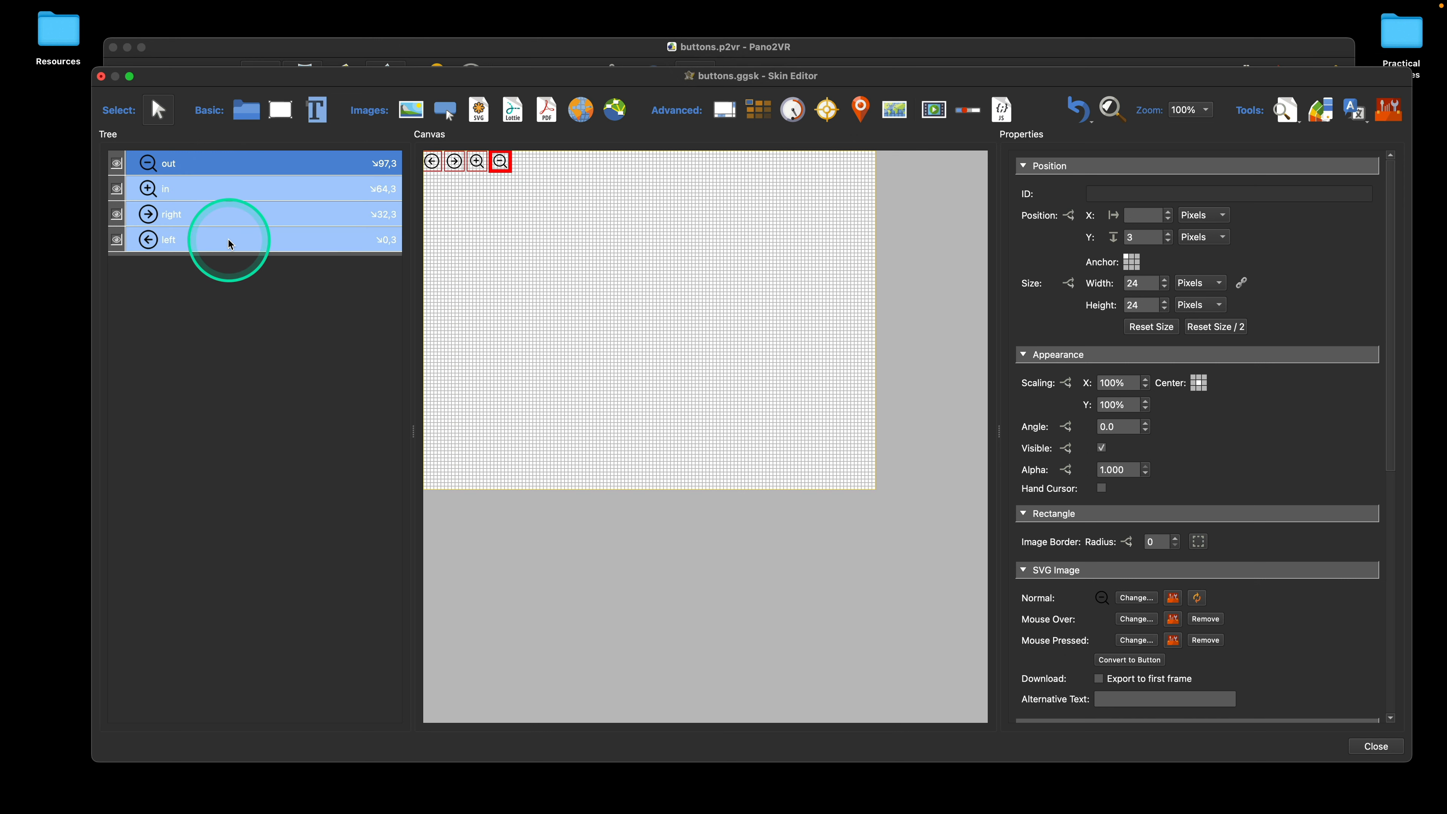
left_click_drag(504, 164, 630, 242)
left_click(711, 216)
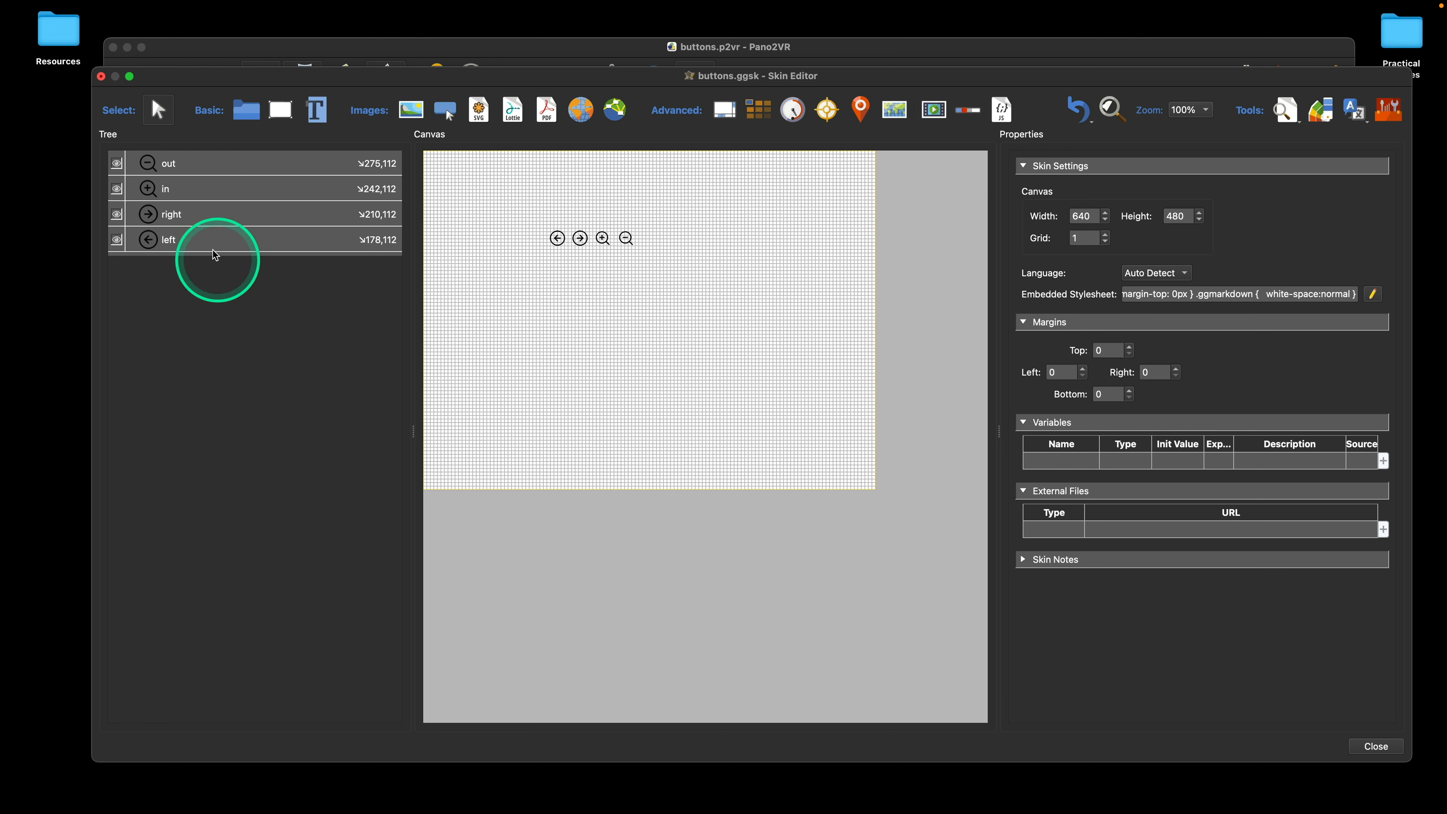
left_click(214, 167)
right_click(228, 165)
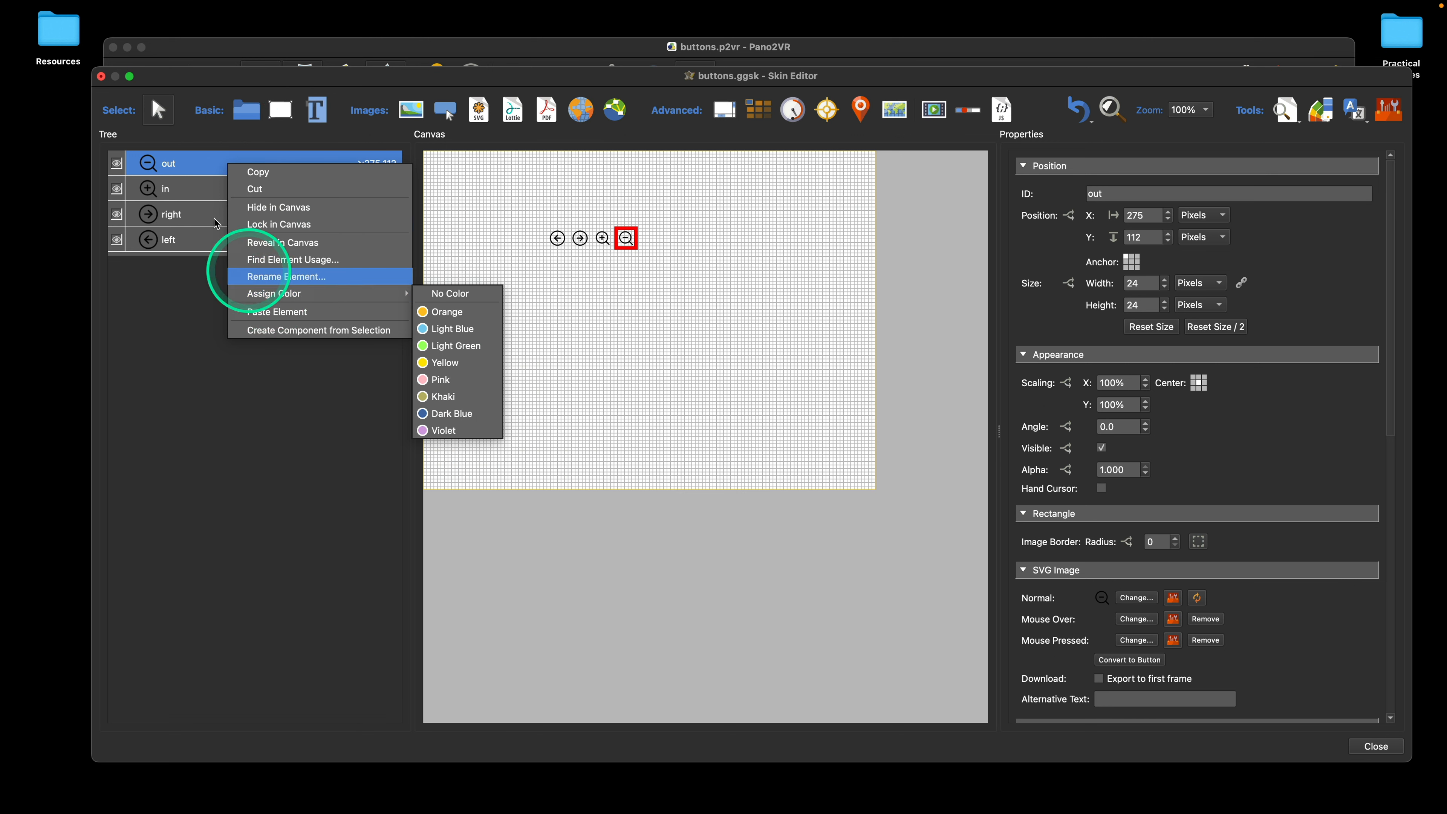
left_click(185, 164)
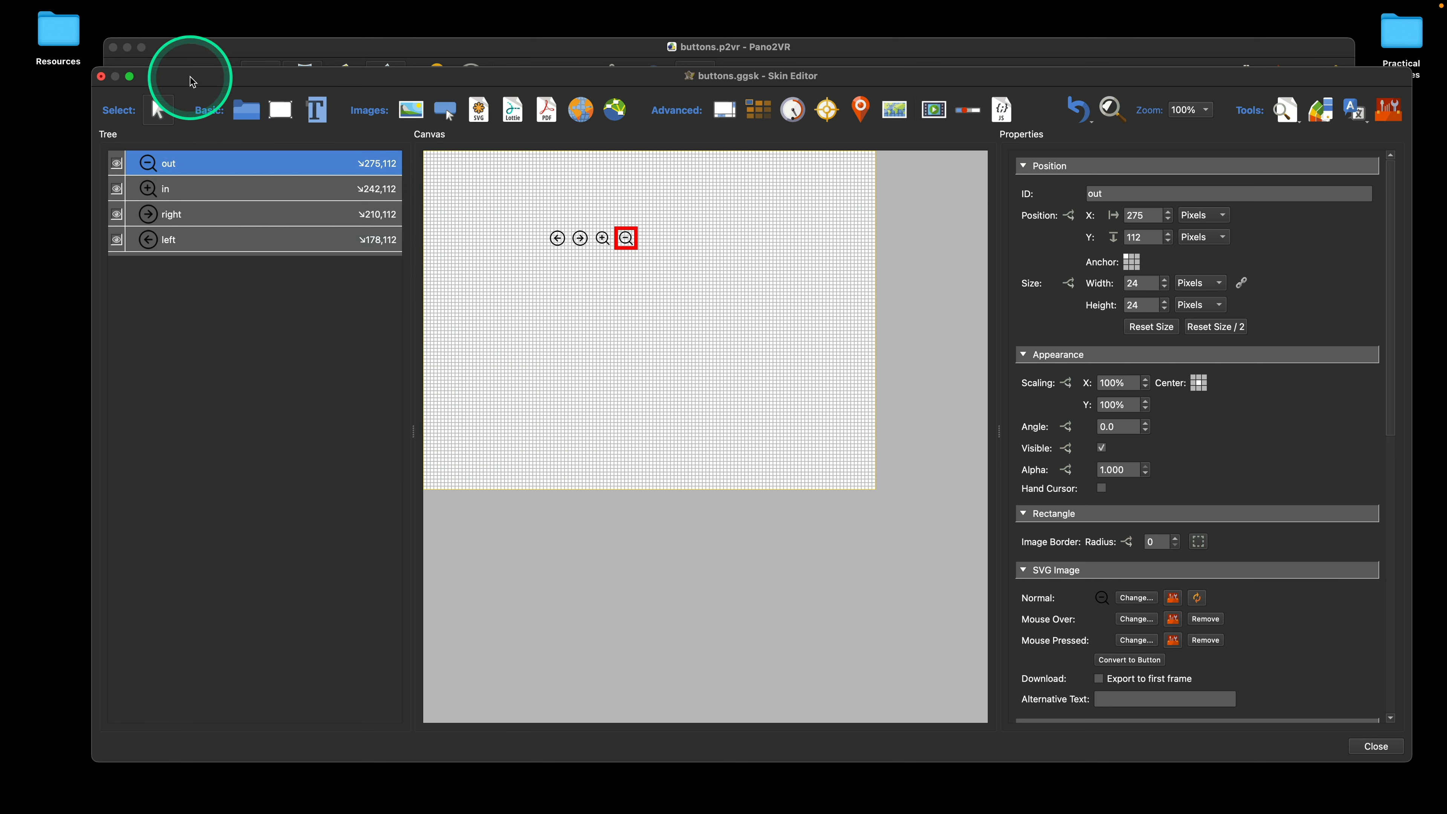
left_click(135, 10)
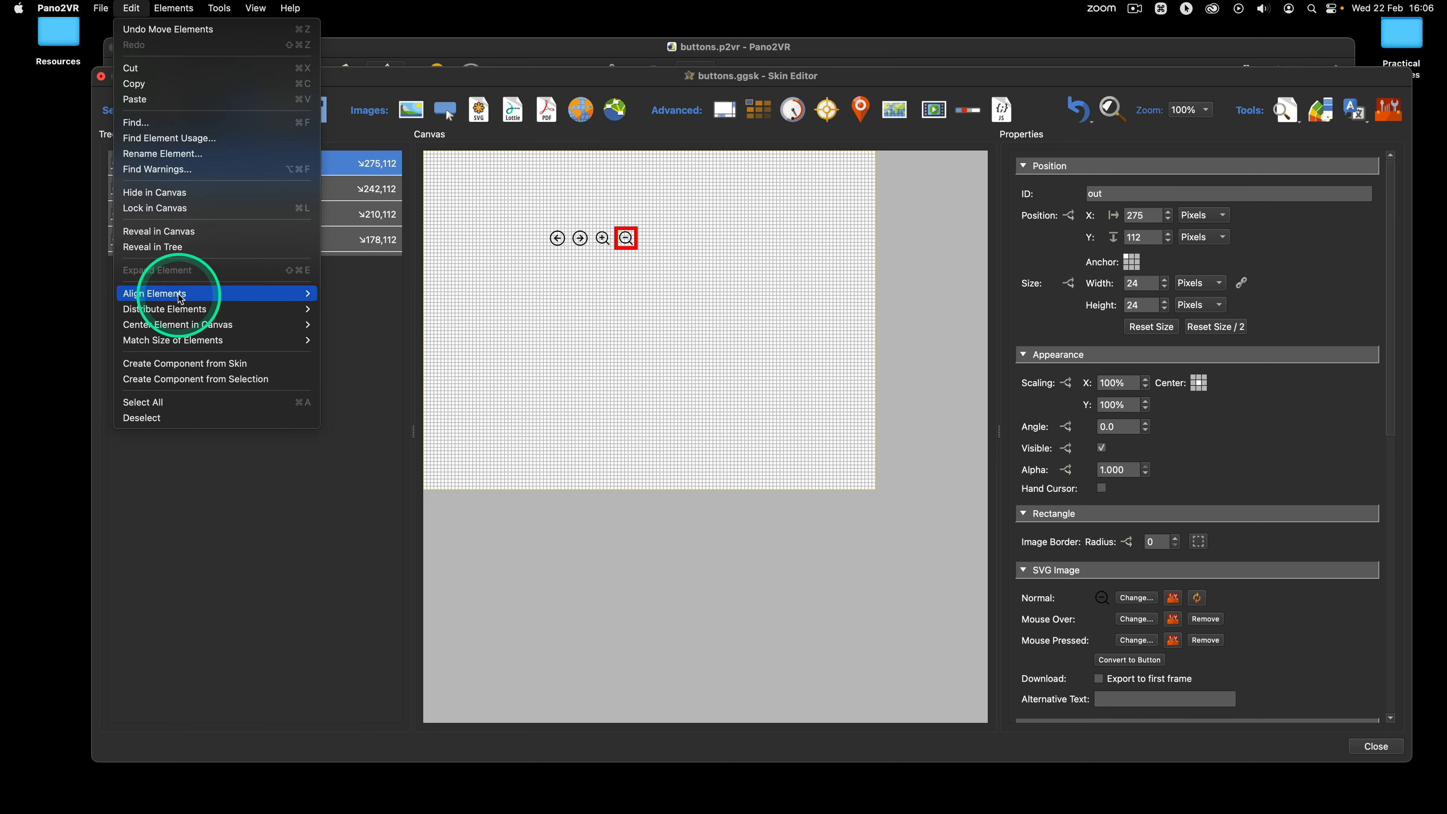
mouse_move(149, 302)
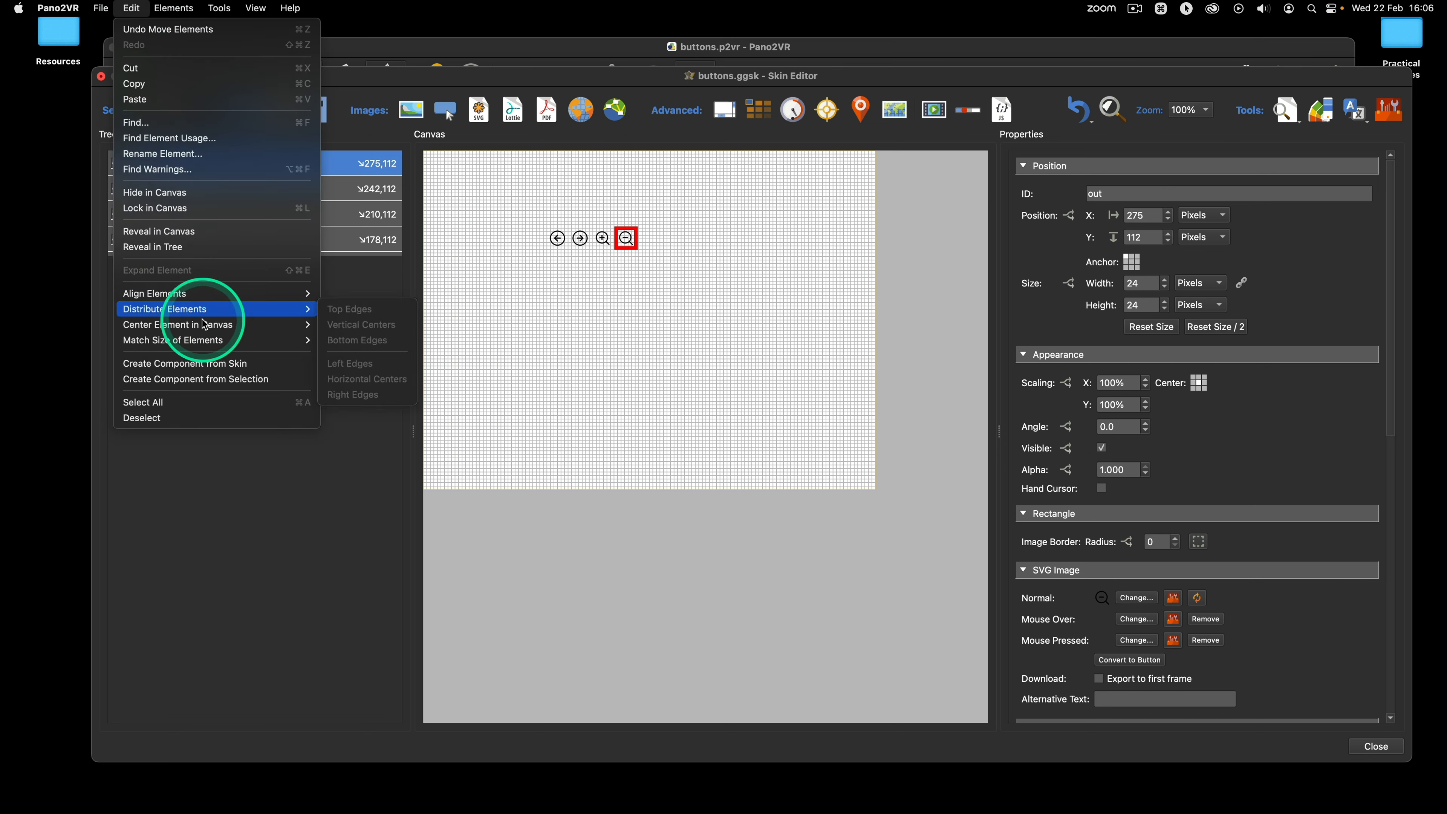
mouse_move(171, 341)
mouse_move(222, 334)
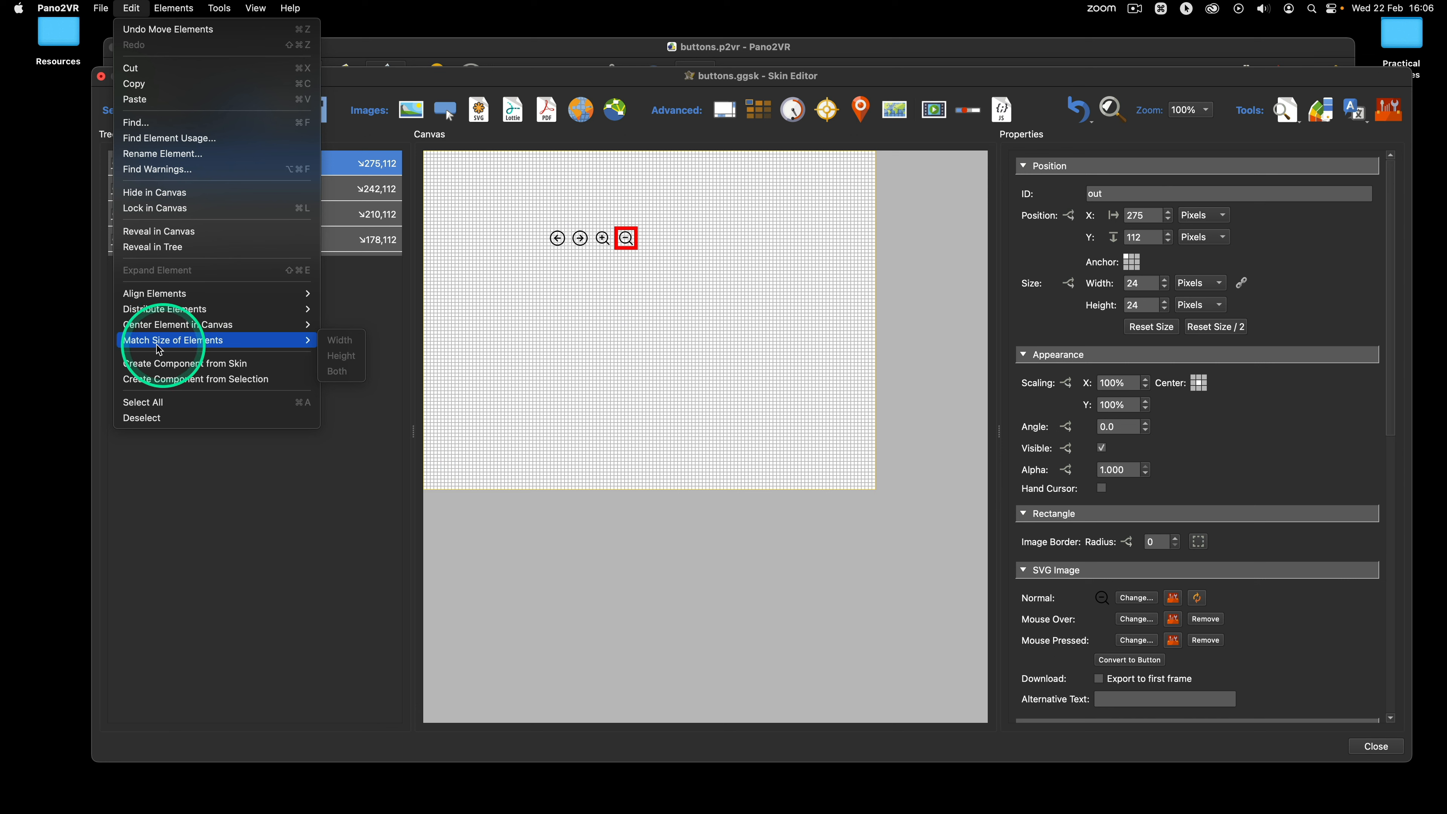
left_click(651, 263)
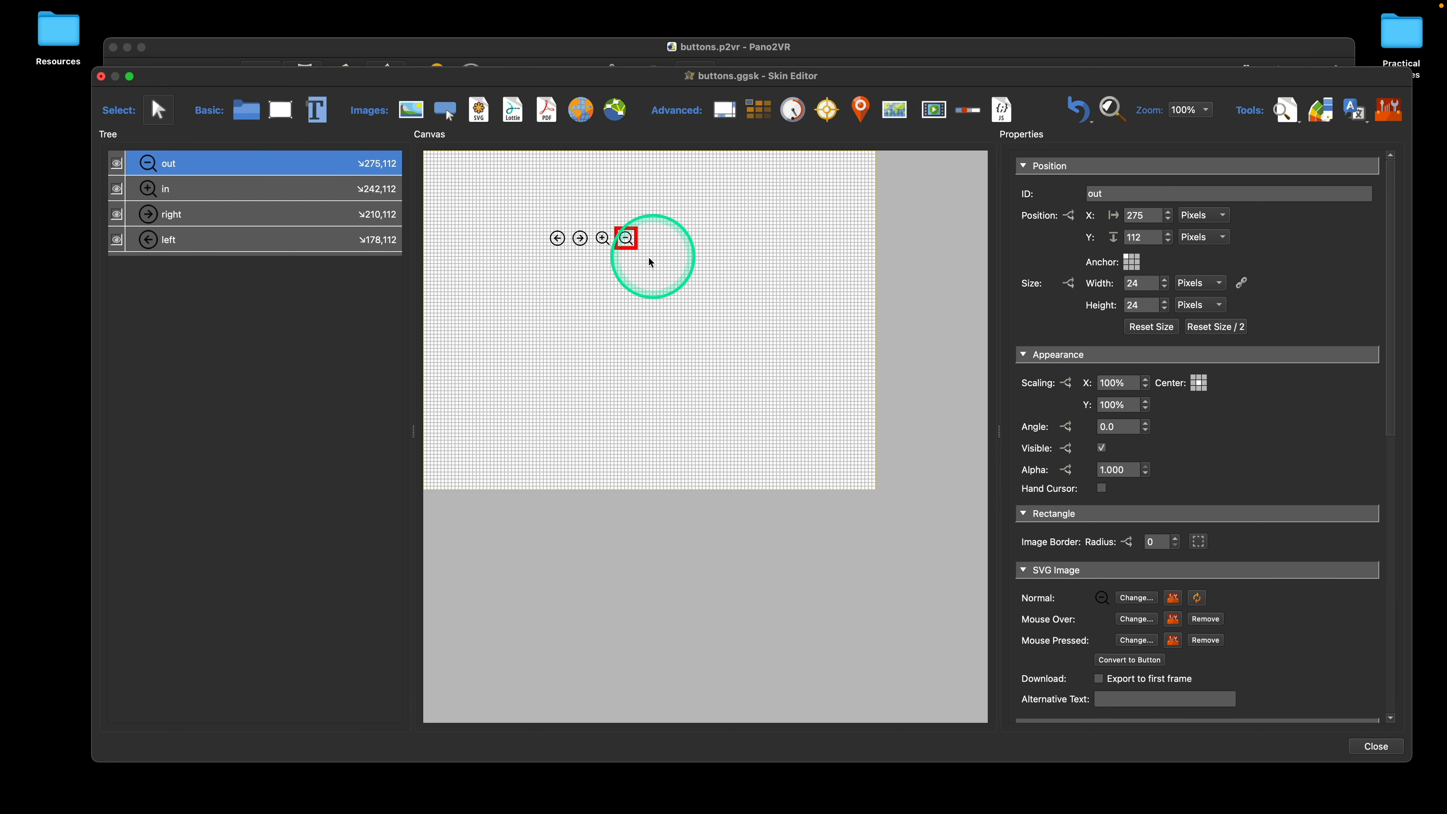
Step: Enlarge the out icon to about 237 × 230 px and match the width and height of all four icons to the left icon
left_click_drag(636, 248, 787, 394)
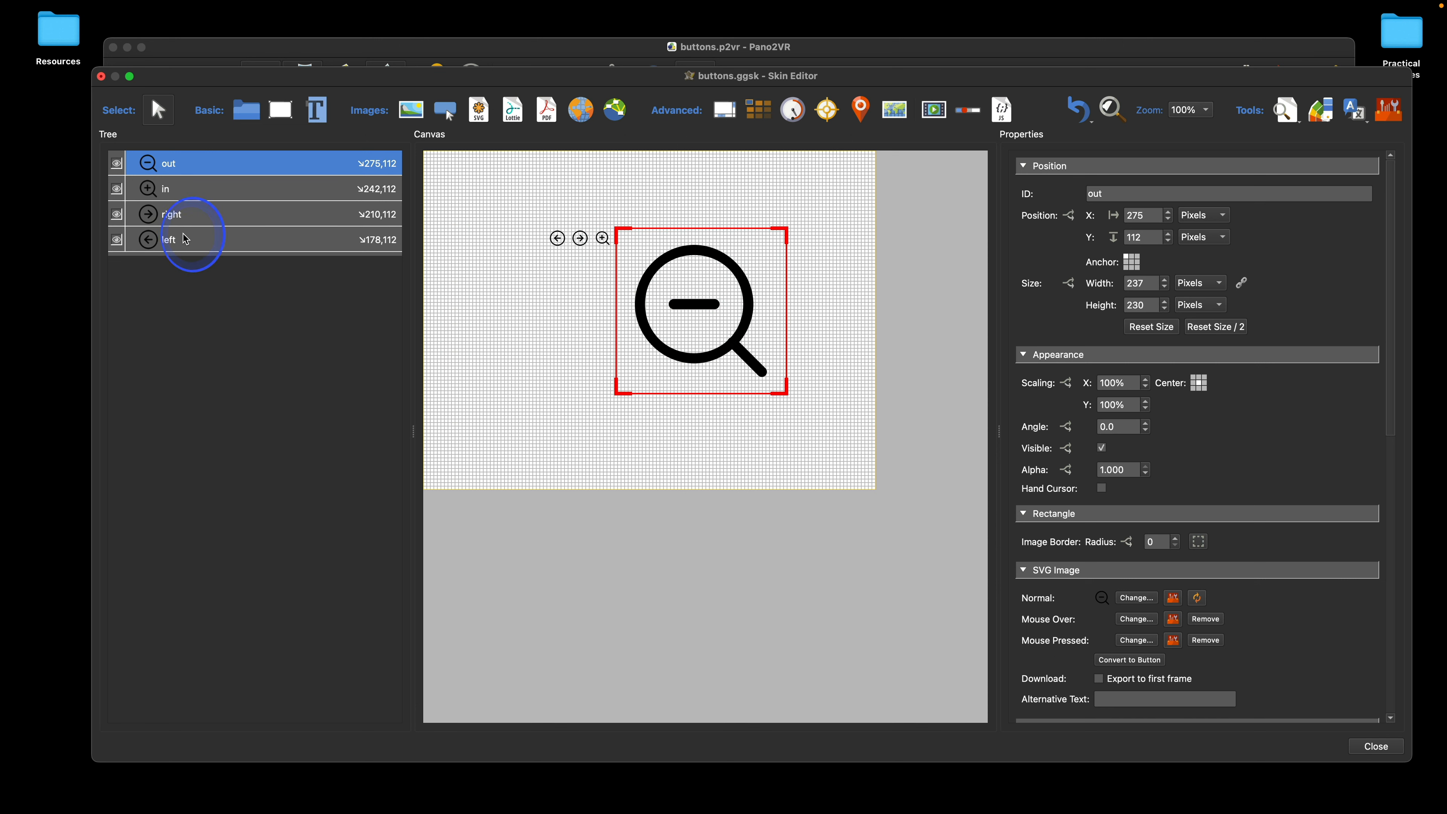
left_click(197, 240)
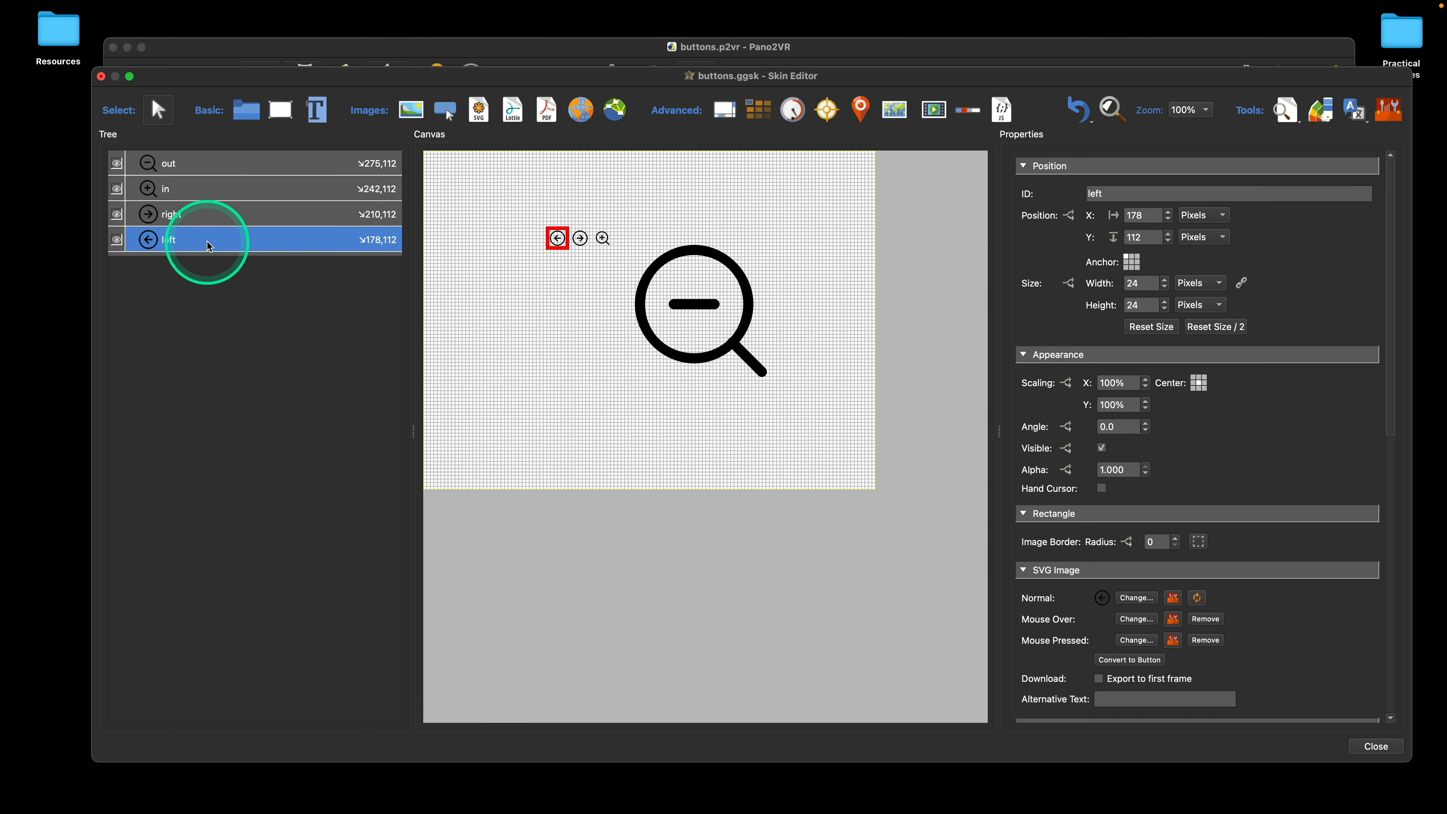
left_click(209, 172, "shift")
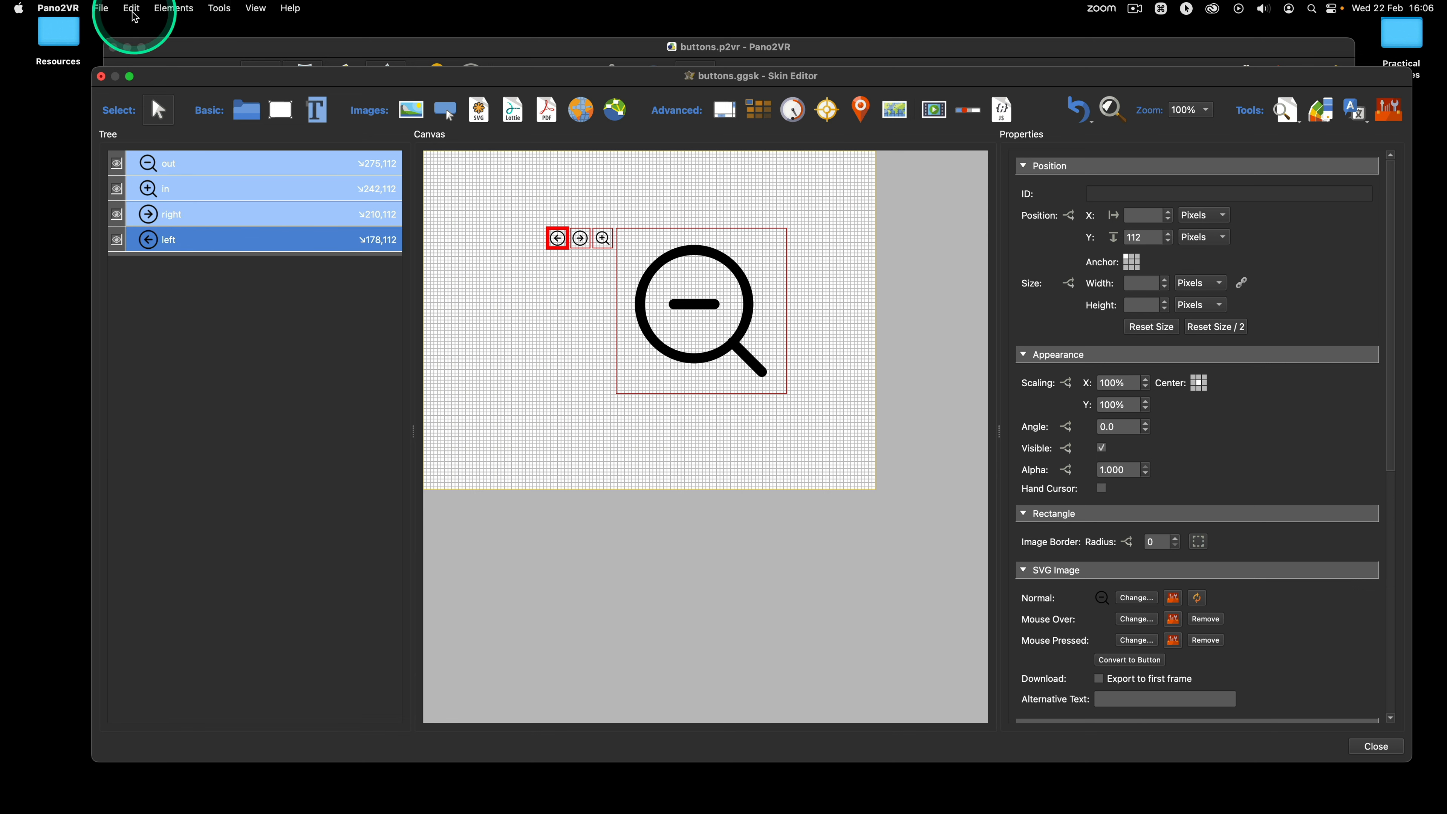
left_click(135, 15)
left_click(201, 273)
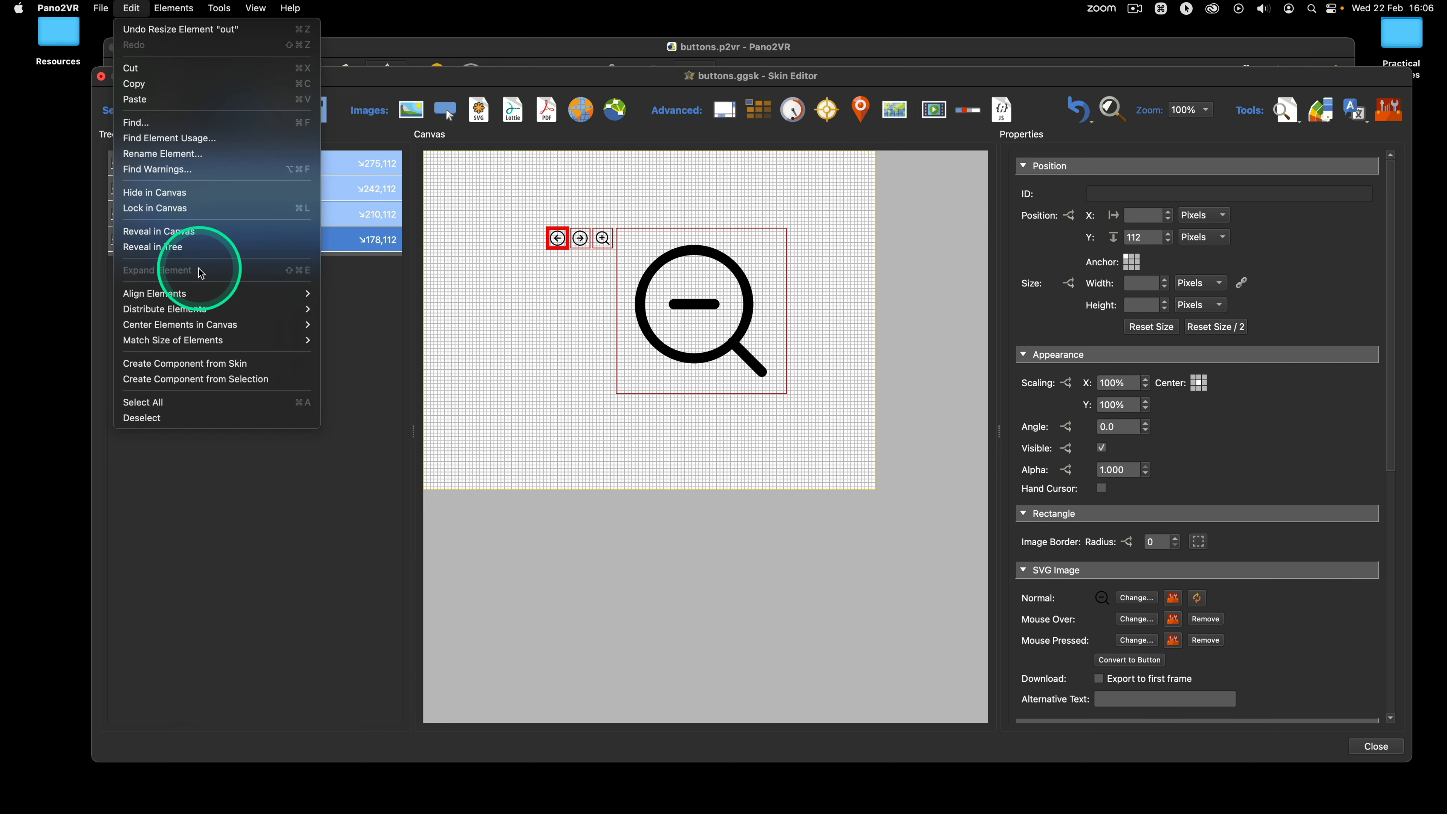
mouse_move(211, 342)
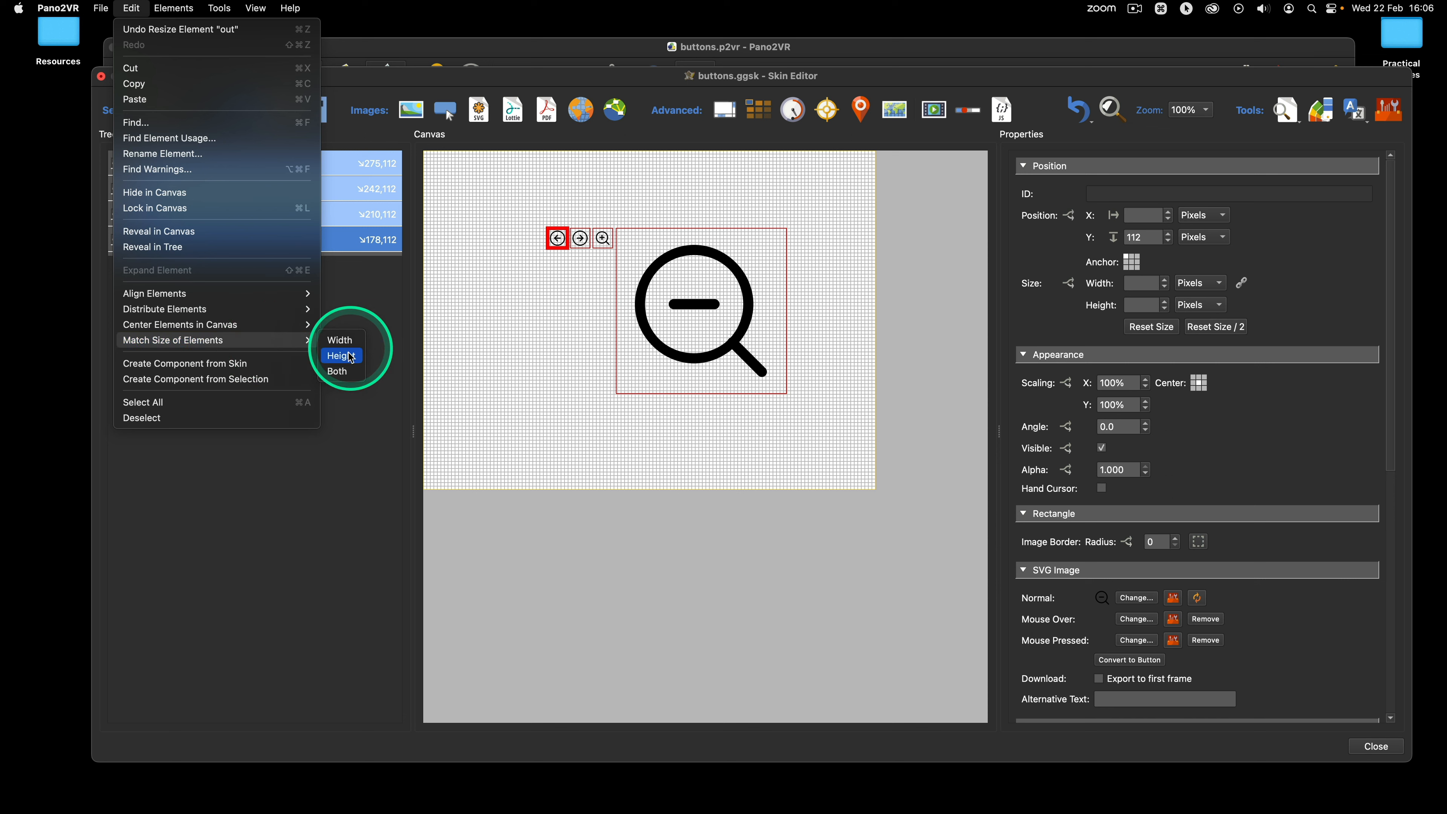
left_click(345, 366)
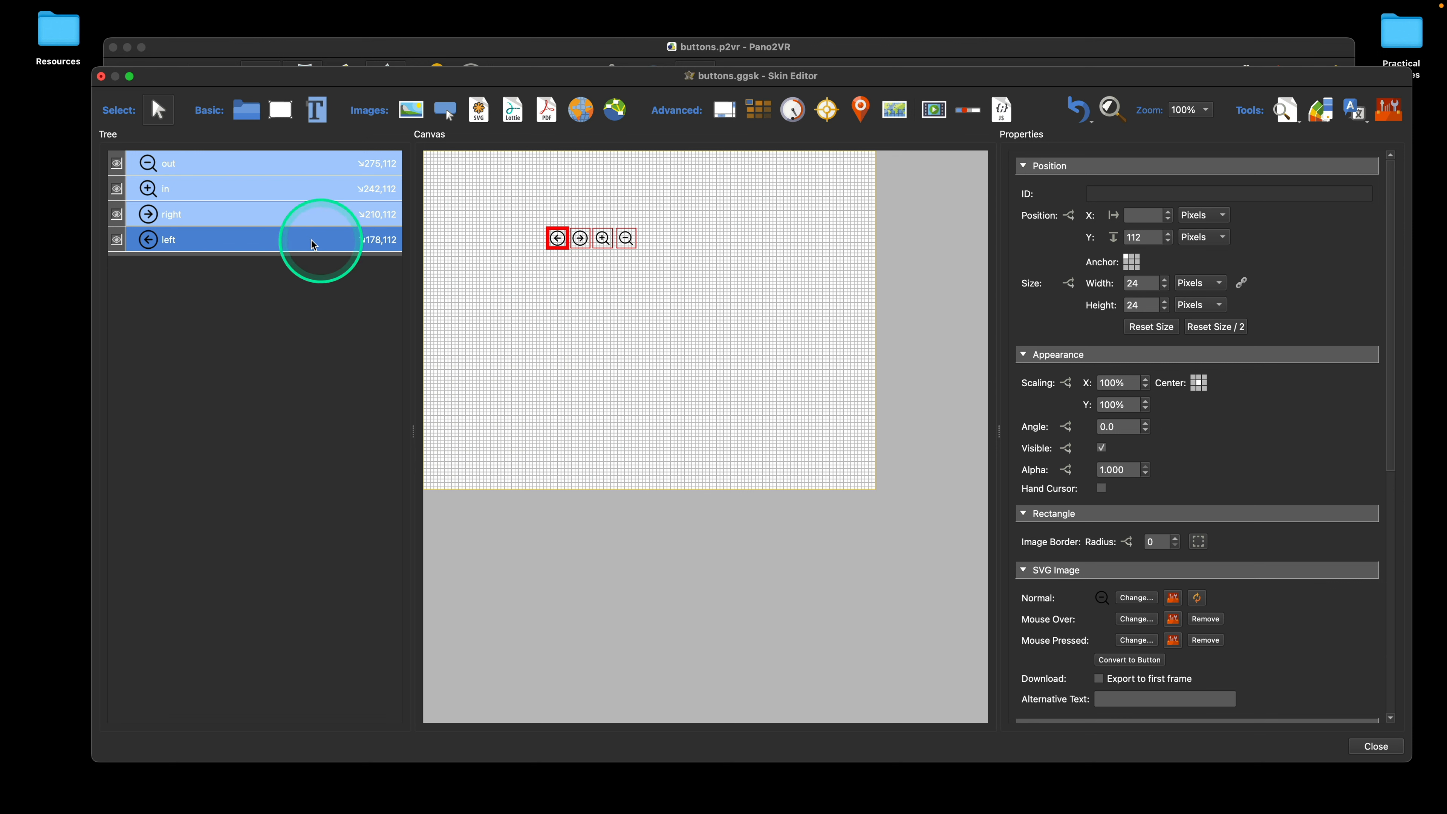
Step: Enlarge the out icon upward to about 133 × 102 px and match both its dimensions to the in icon
left_click(258, 162)
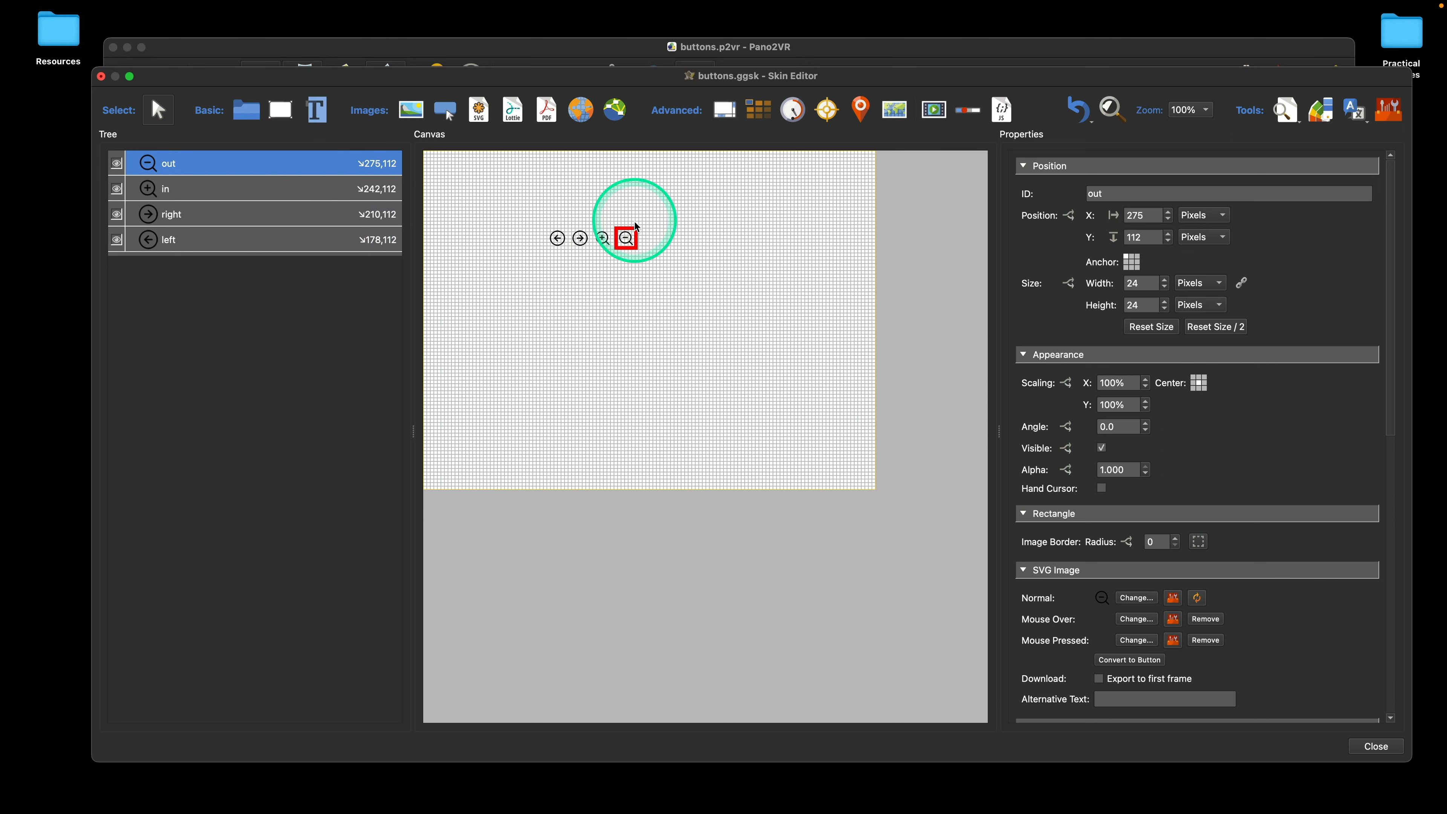
left_click_drag(637, 227, 713, 174)
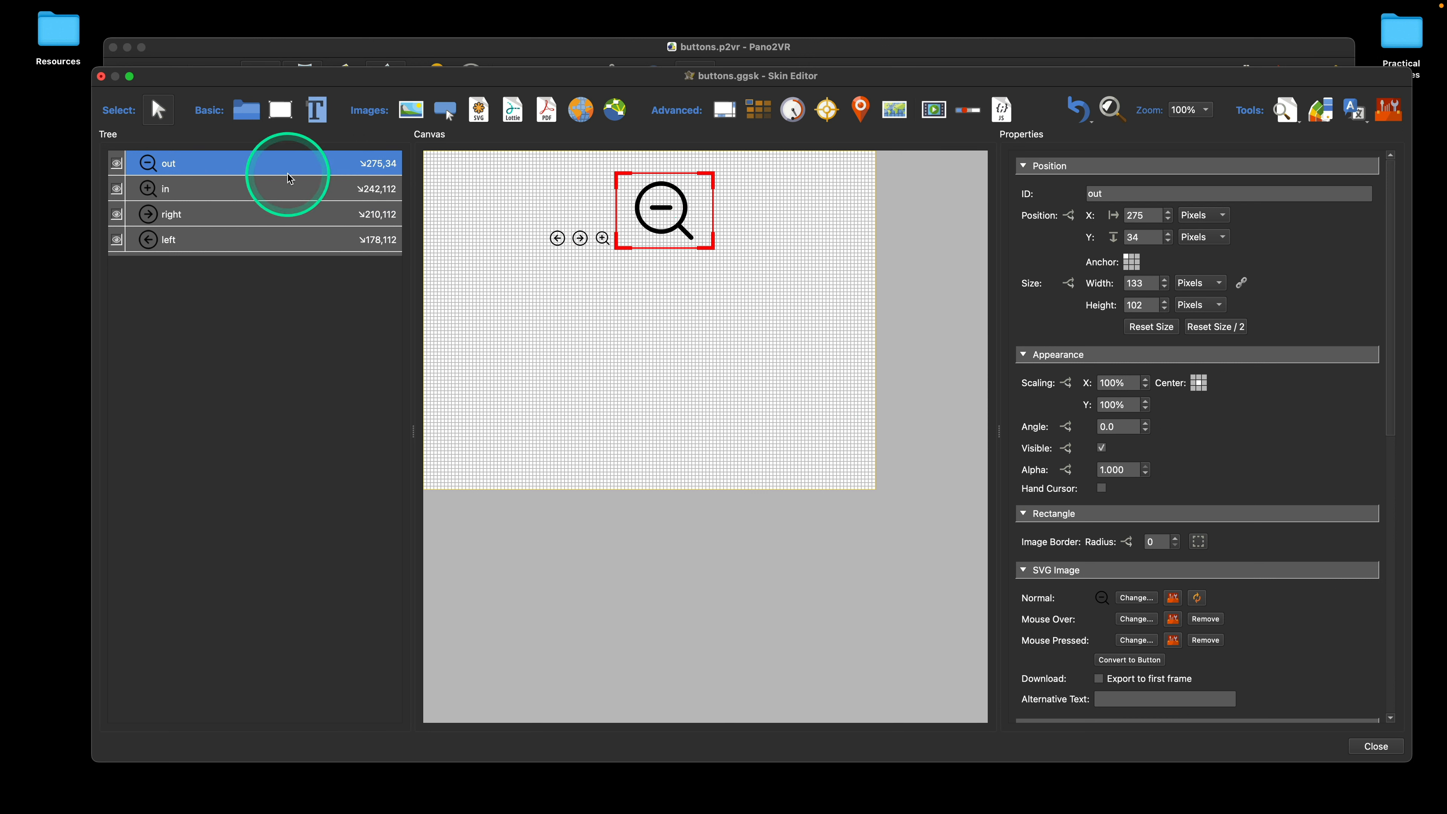
left_click(216, 241)
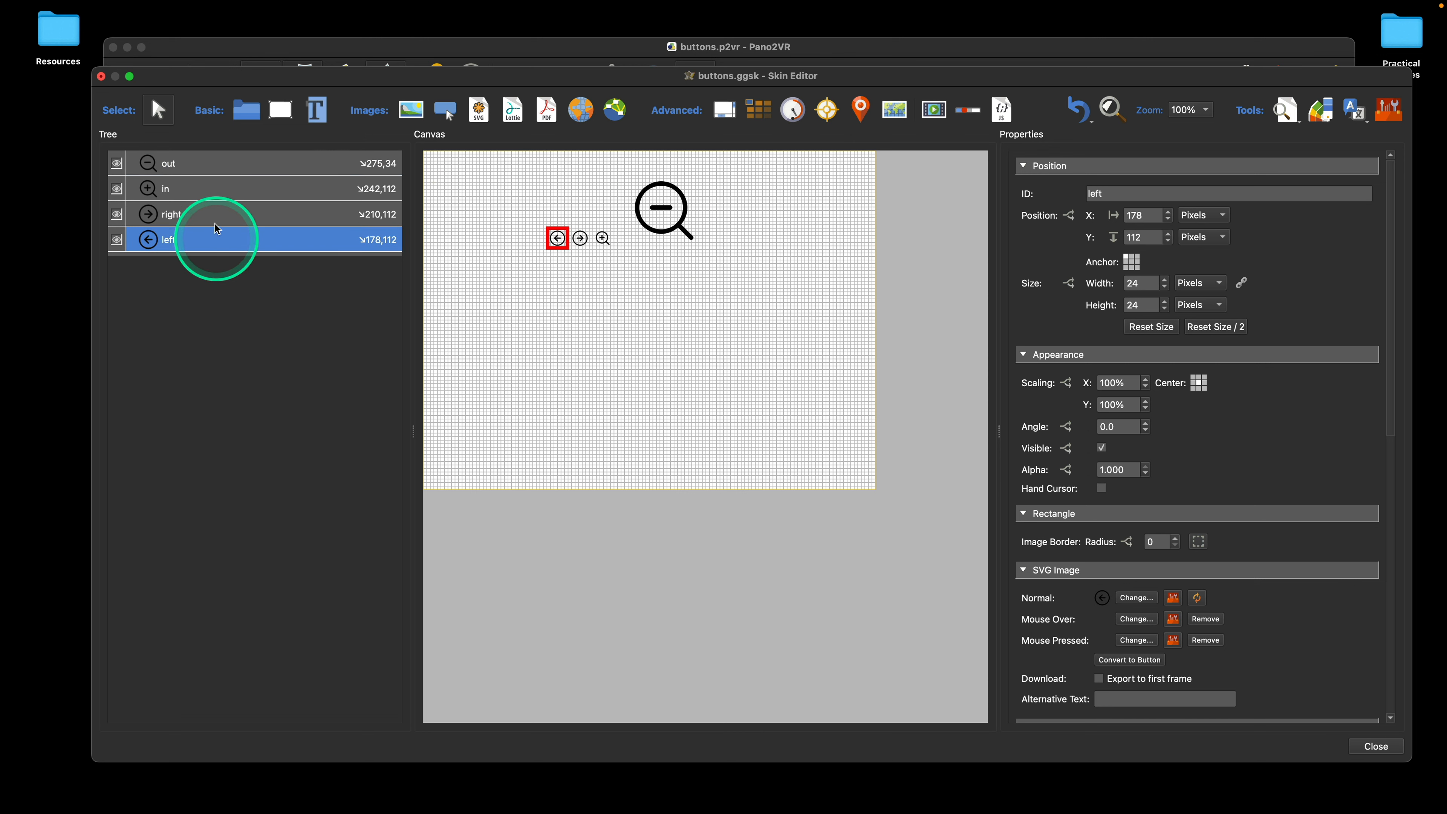
left_click(210, 189)
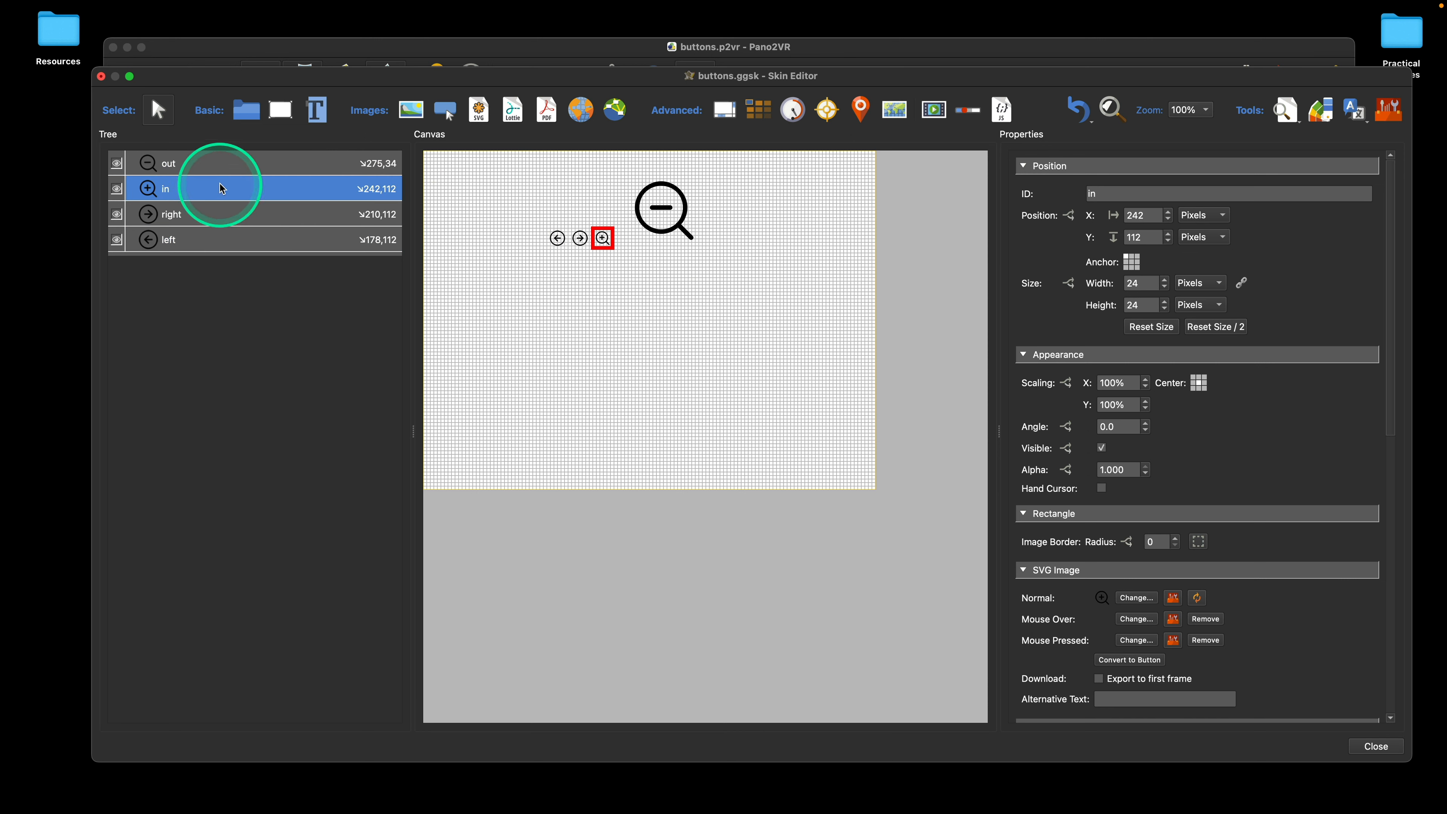
left_click(212, 165, "shift")
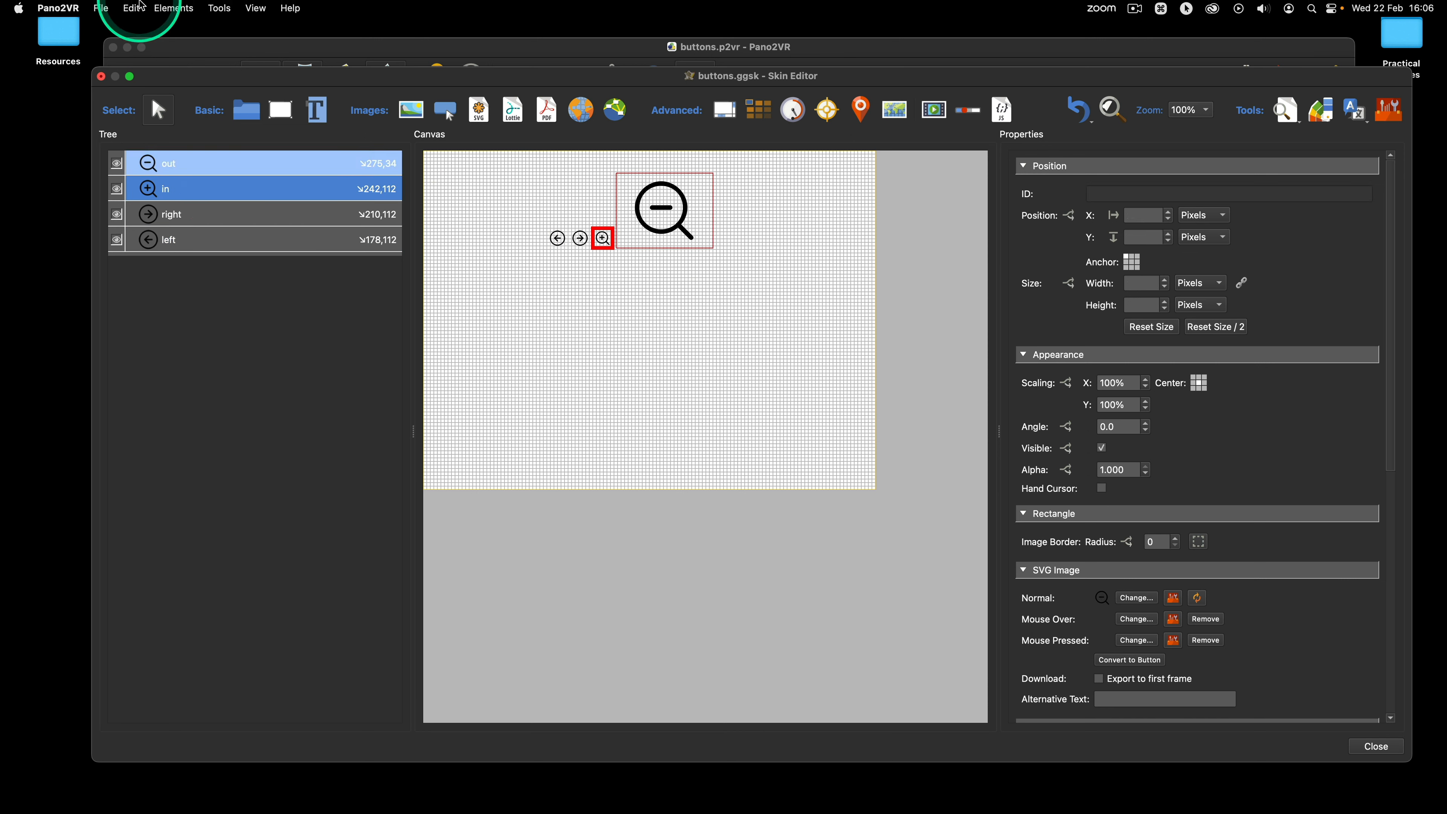
left_click(136, 8)
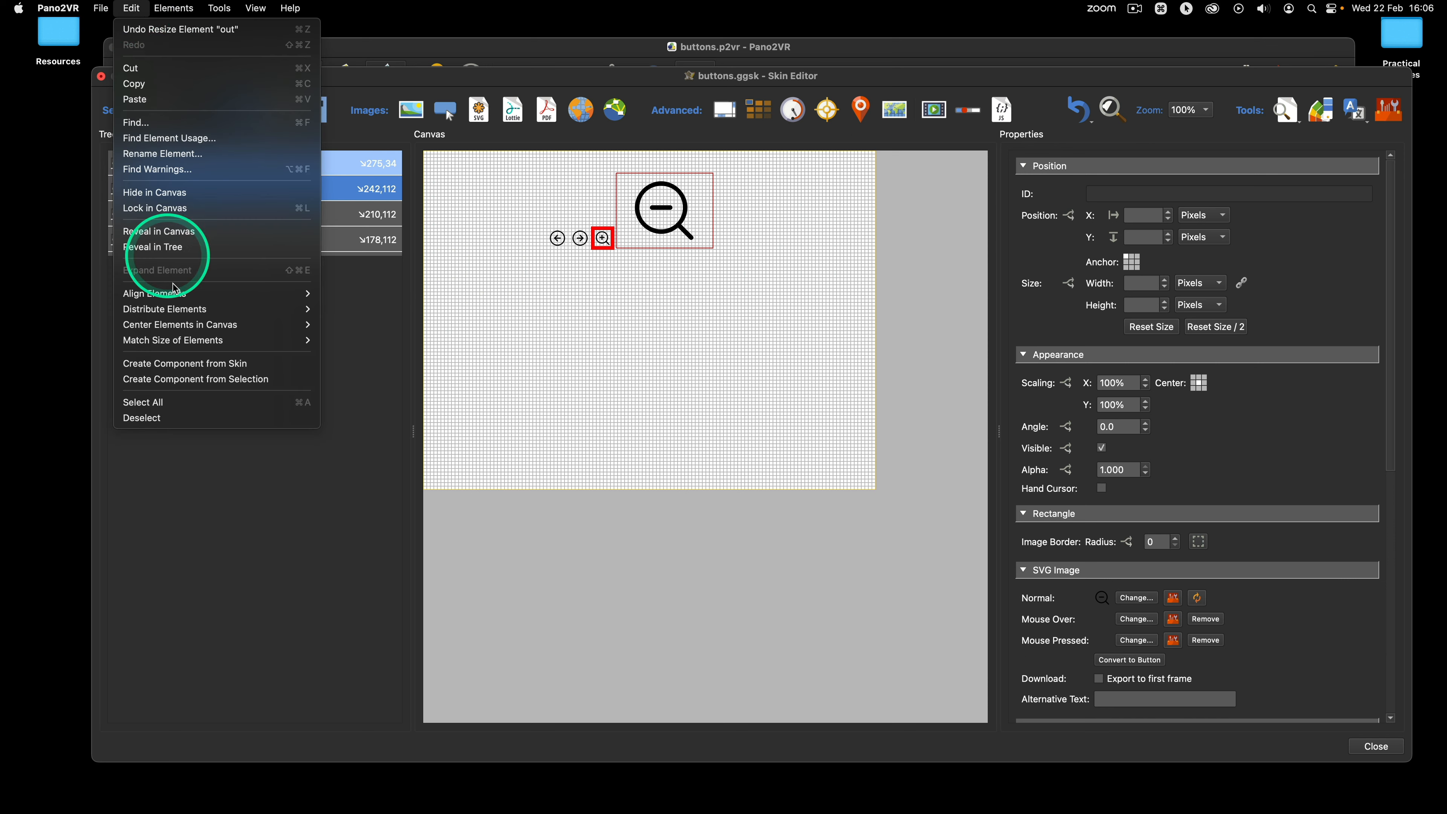
mouse_move(216, 341)
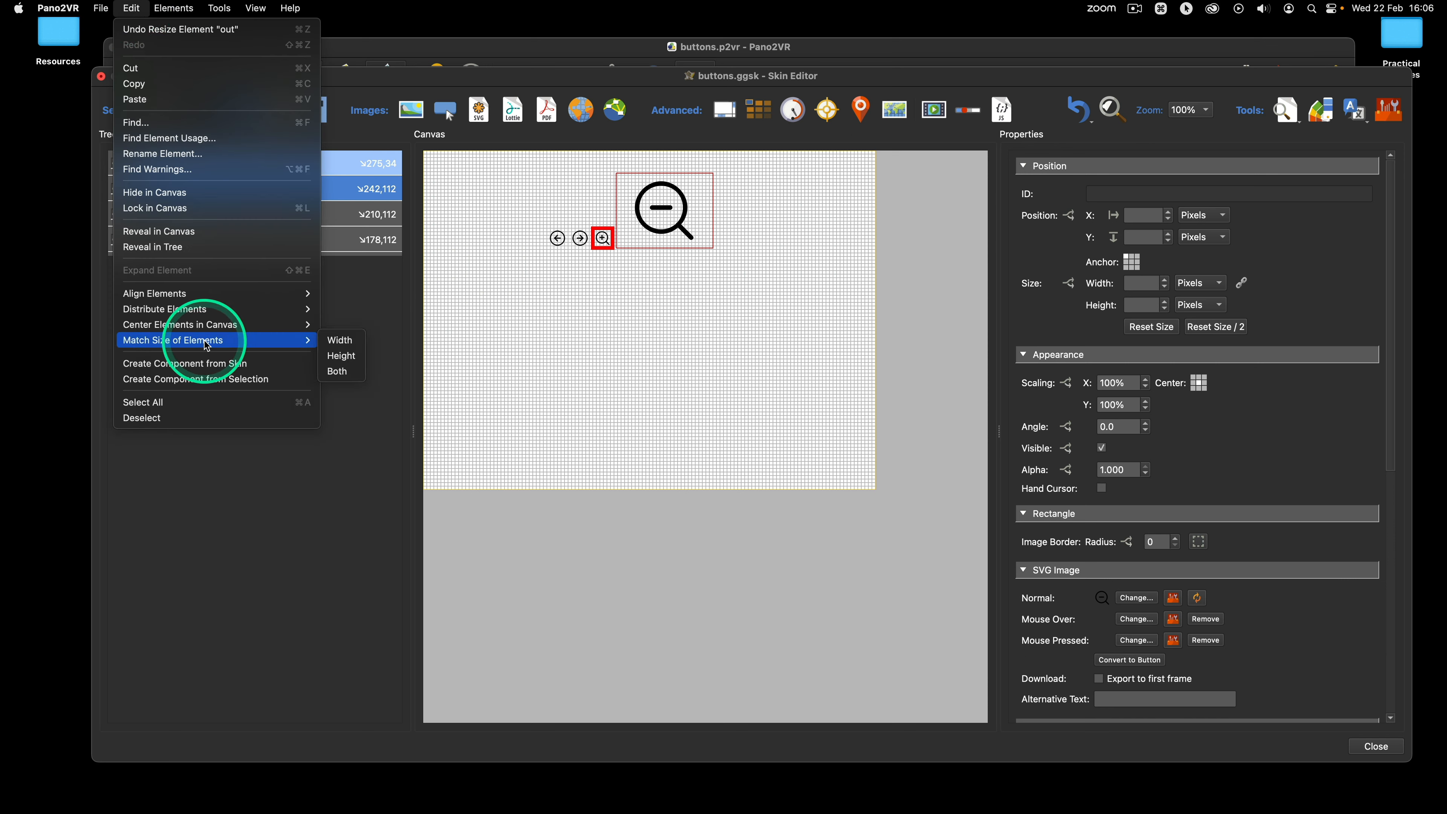
left_click(338, 372)
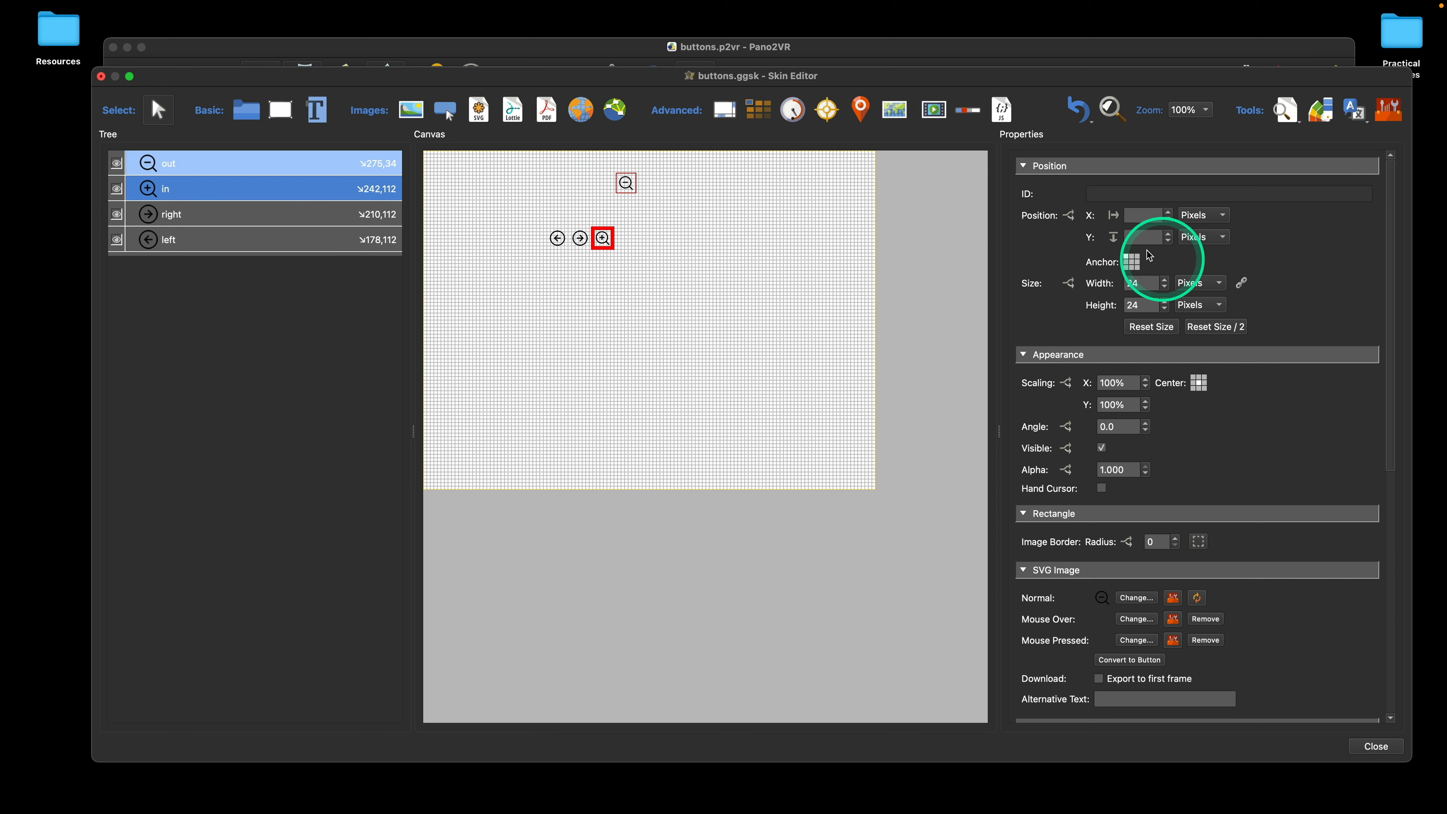
Step: Go back in the undo history to the first Resize Elements entry and deselect all elements
left_click(1080, 116)
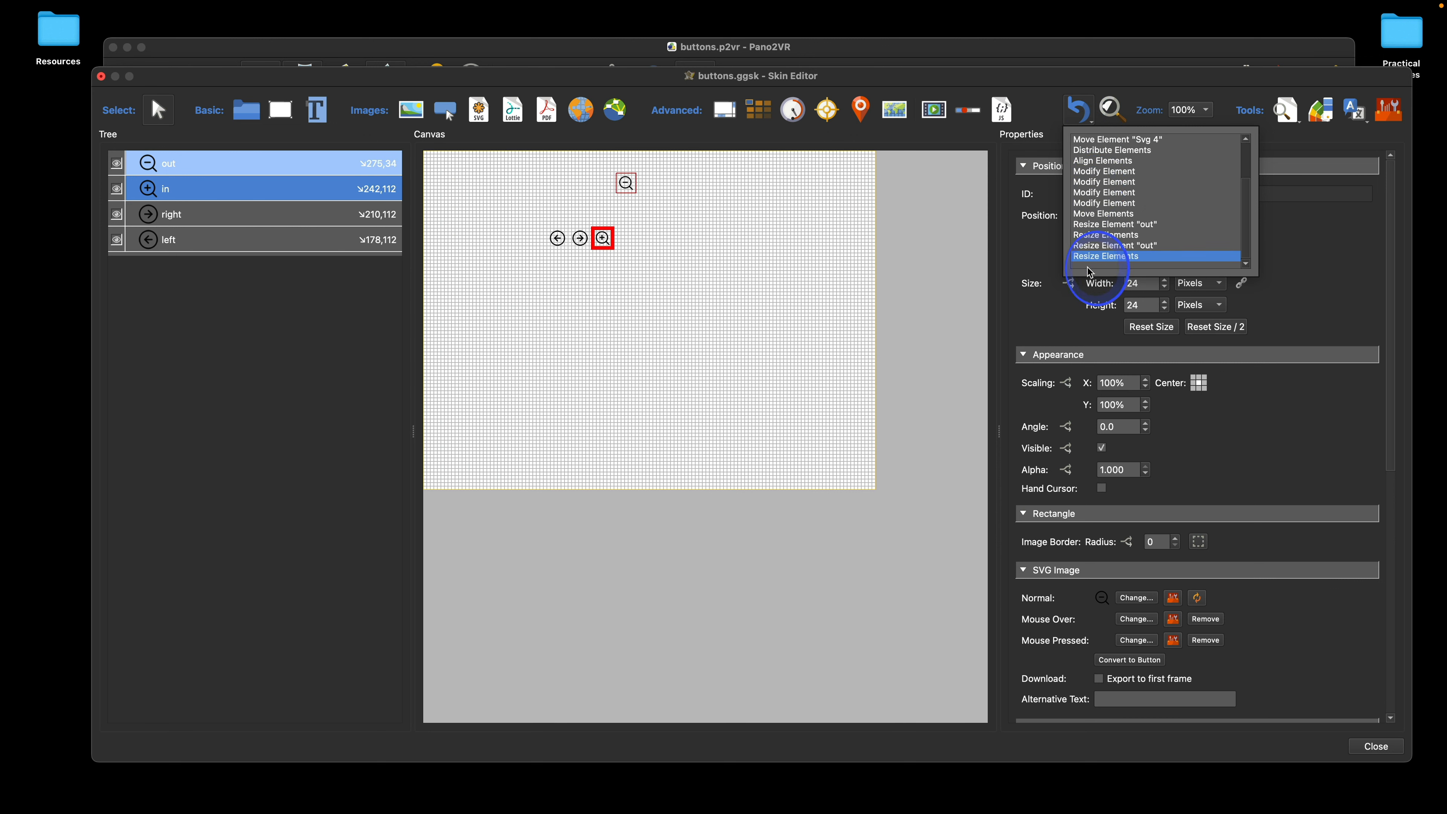
left_click(1090, 80)
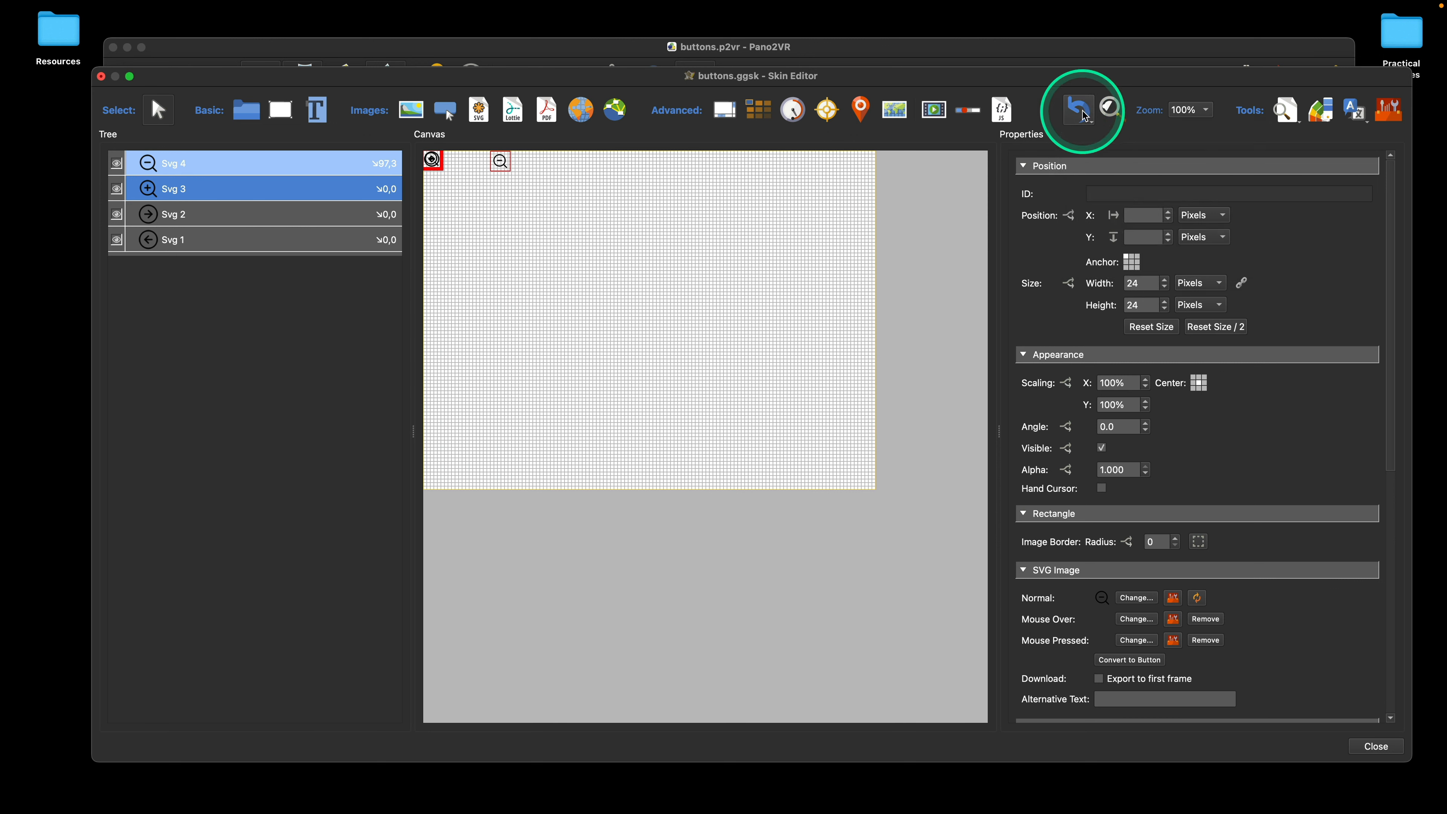
left_click(1082, 112)
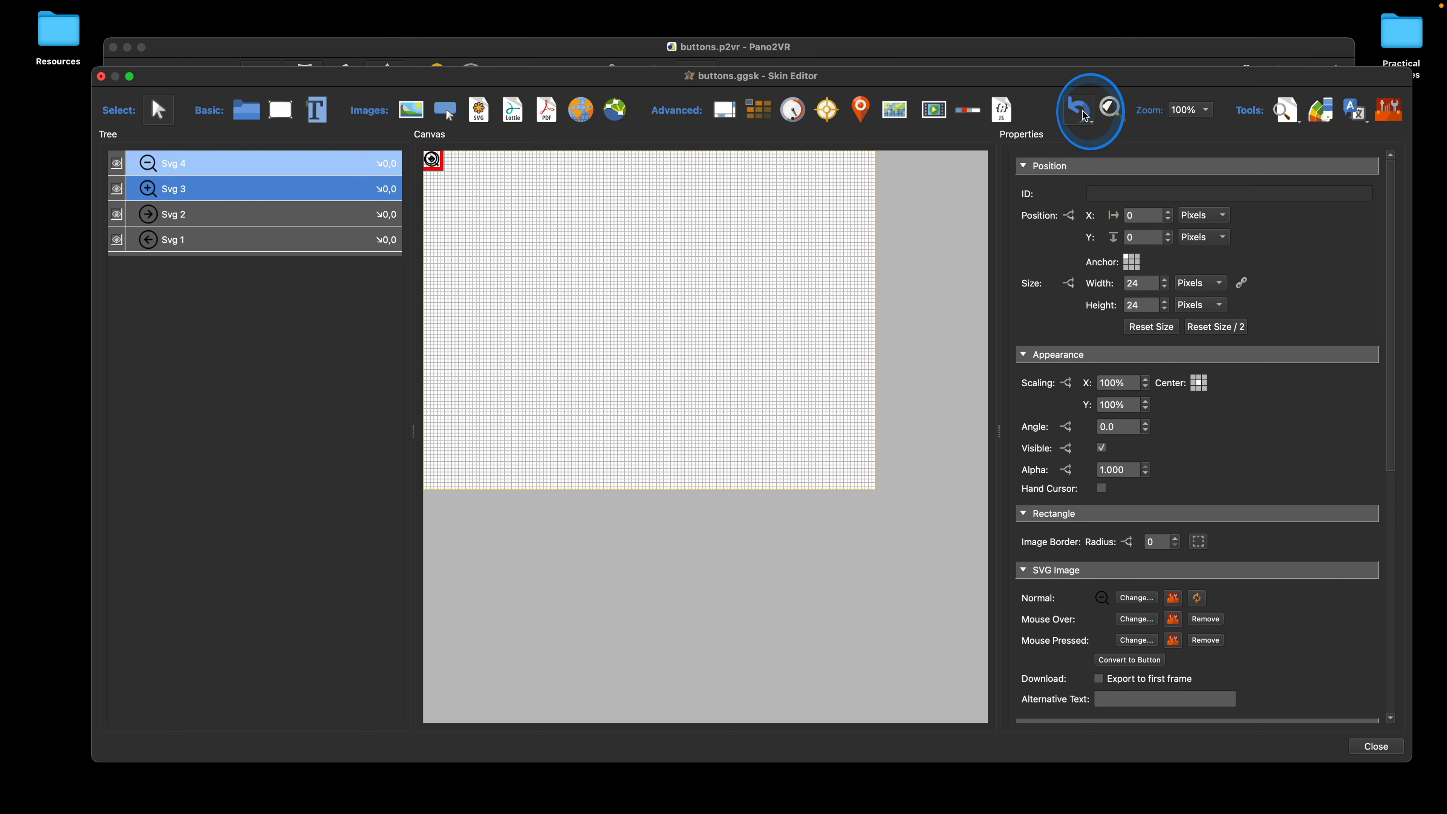
left_click(1086, 116)
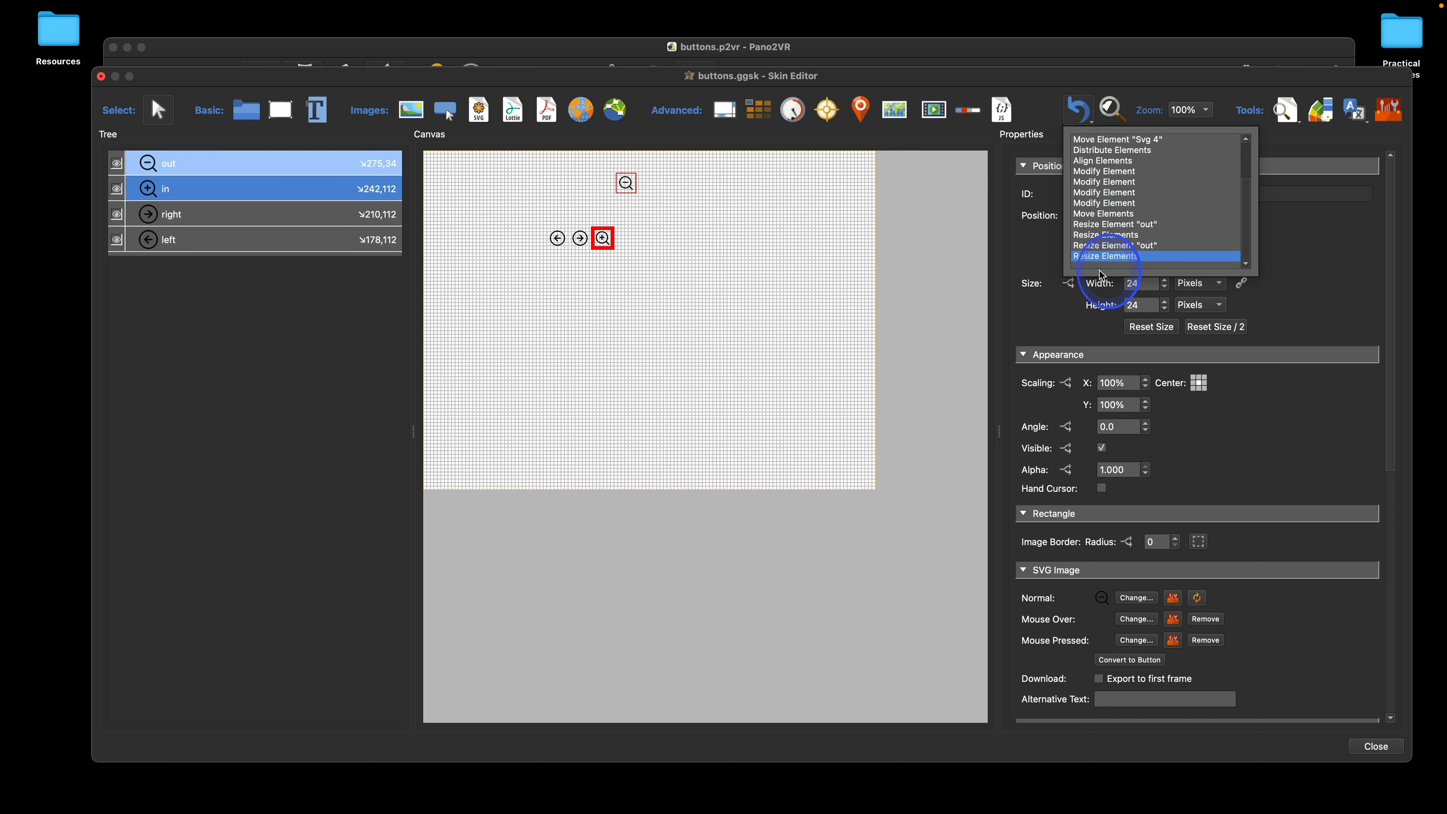
left_click(1120, 246)
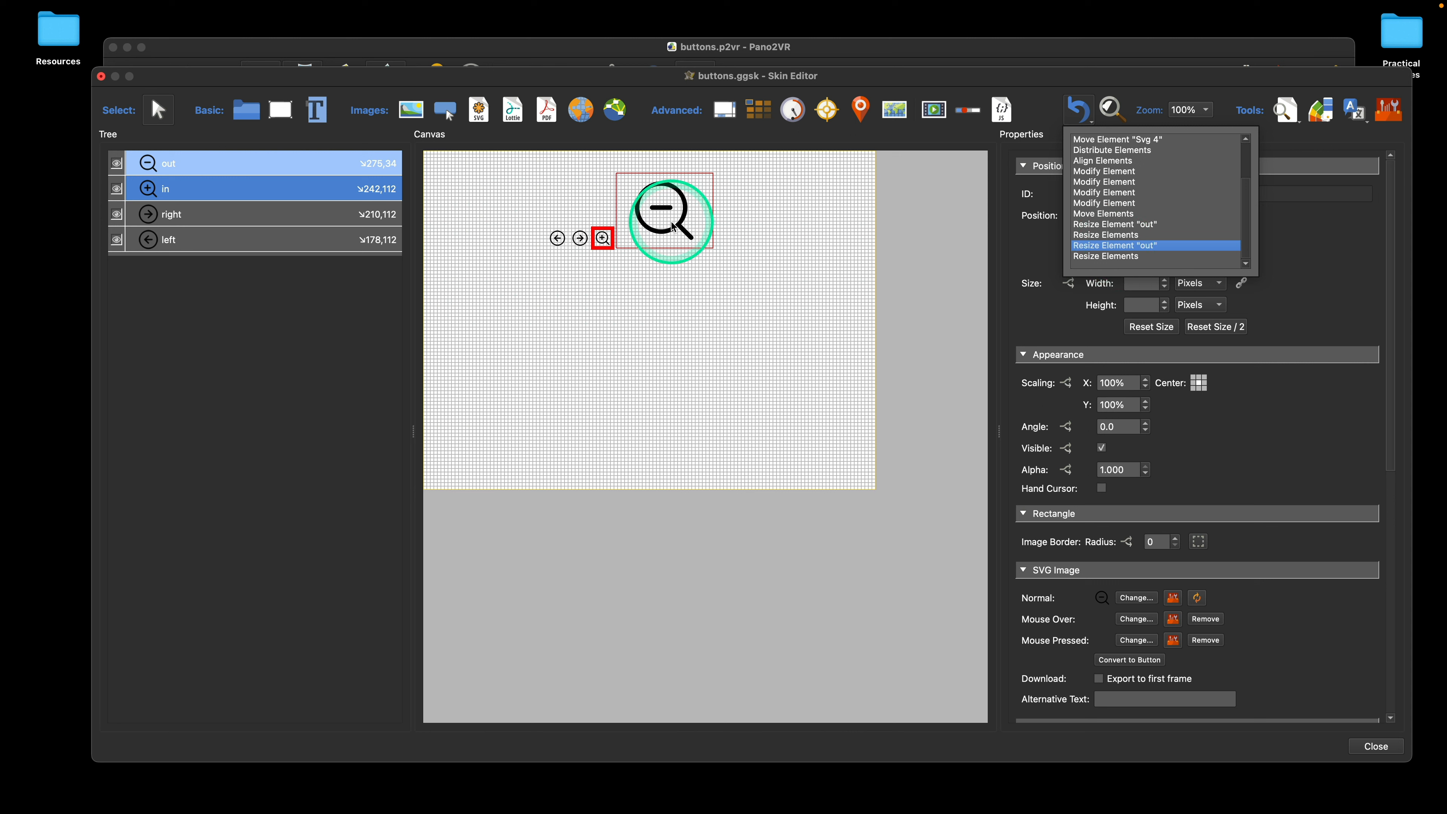
left_click(1115, 236)
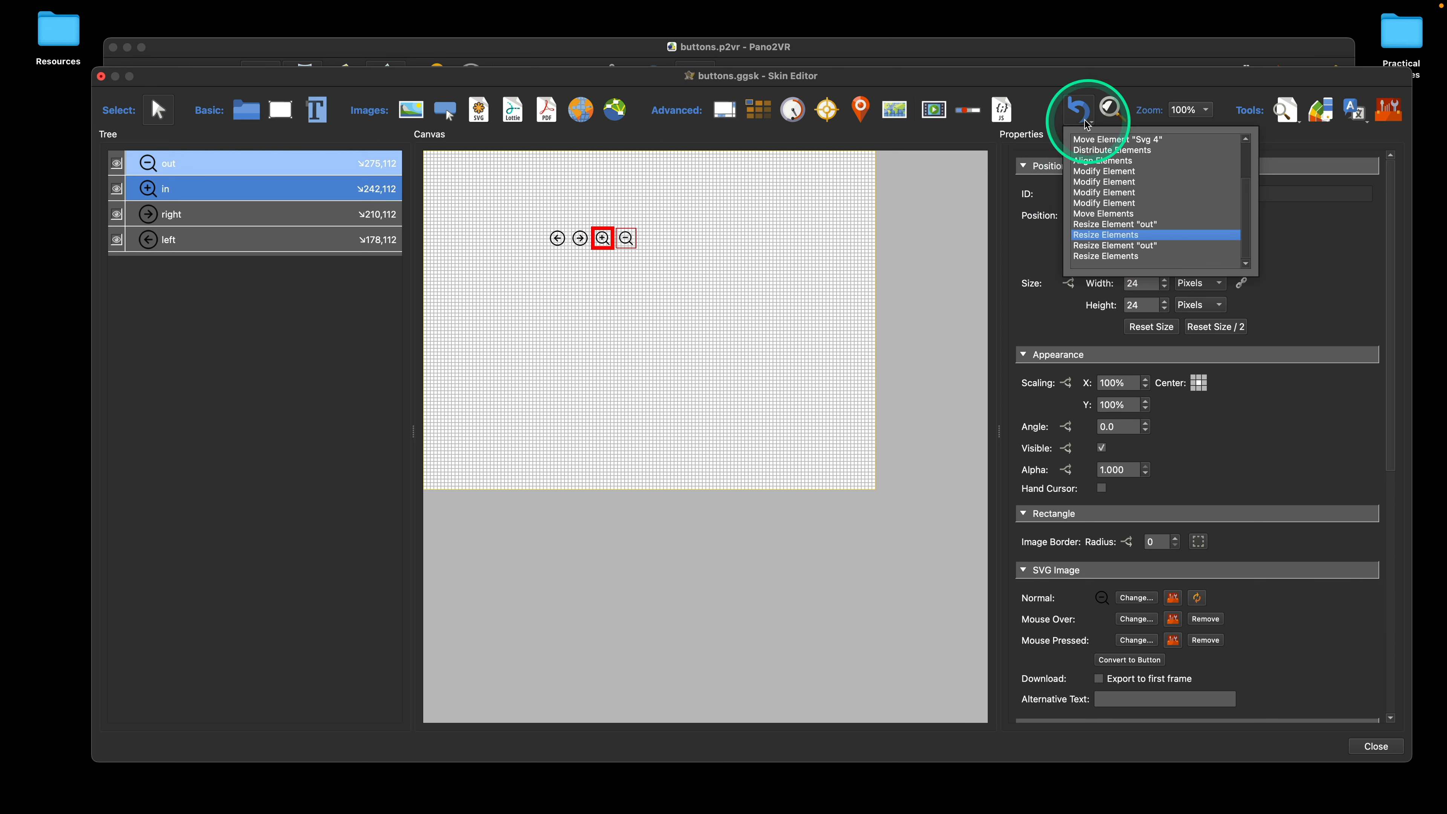
left_click(1042, 106)
left_click(711, 229)
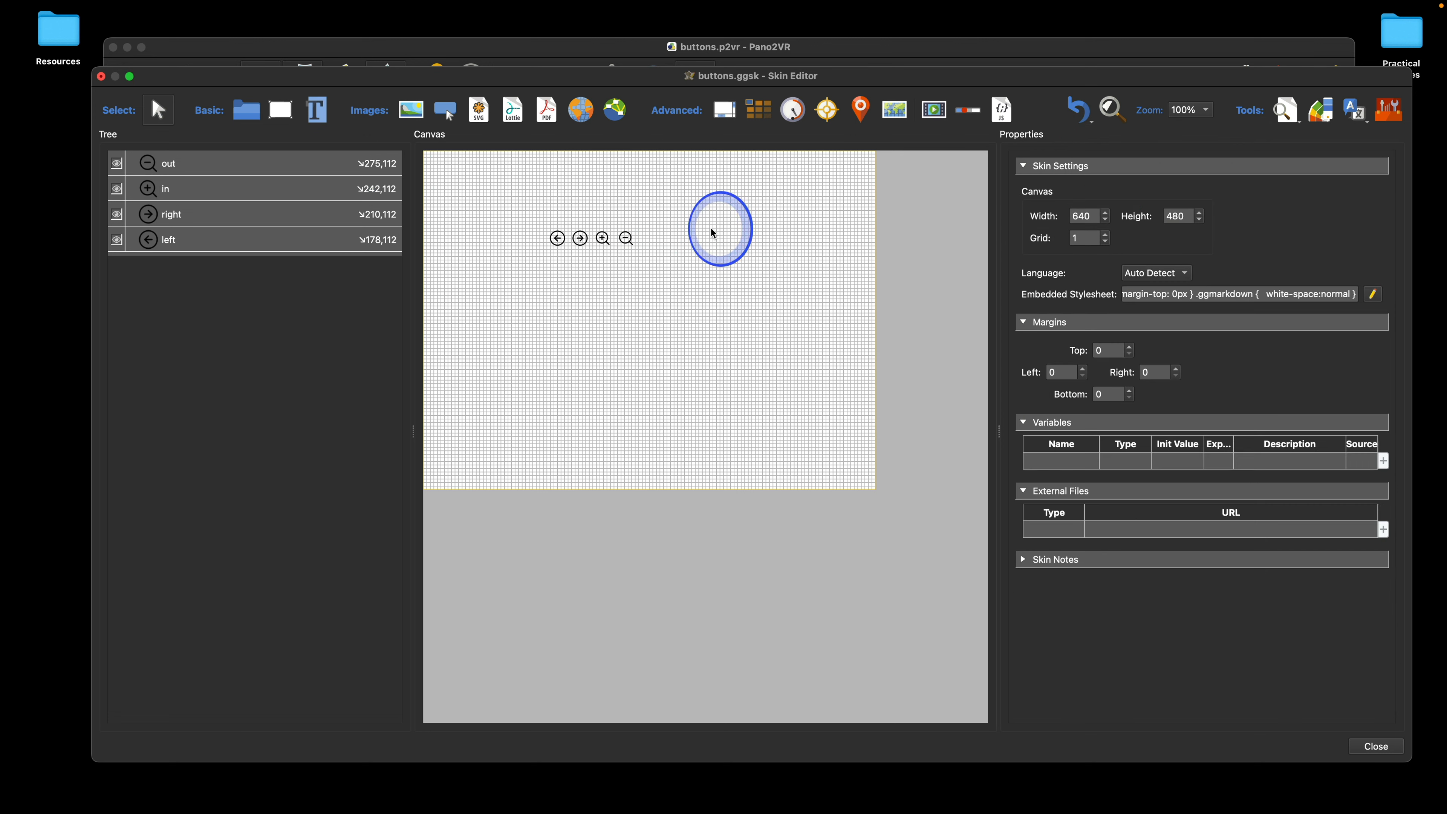
Step: Enlarge the out icon upward to about 116 × 116 px and set its anchor to the lower-left corner
left_click(627, 239)
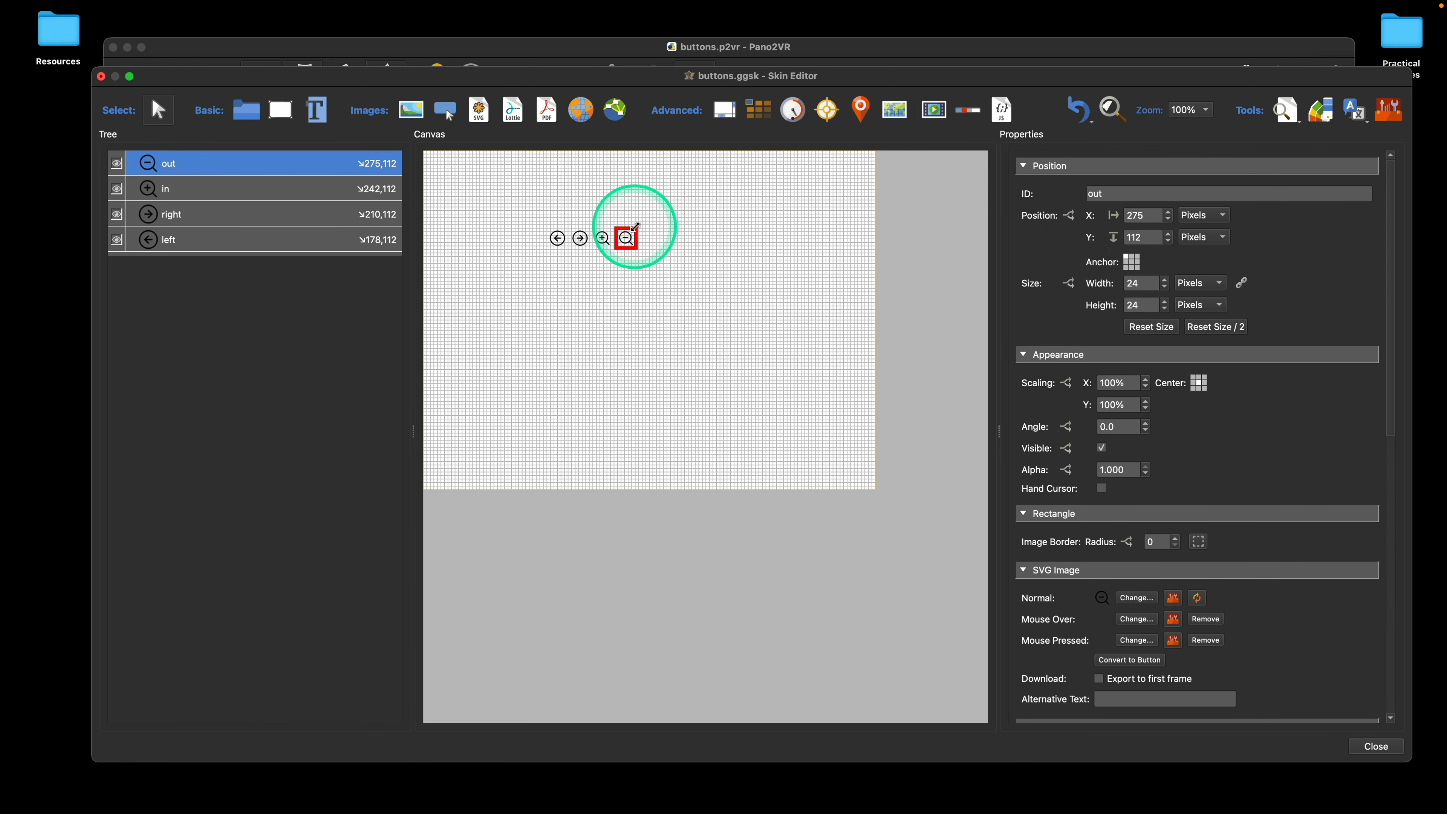
left_click_drag(636, 226, 704, 165)
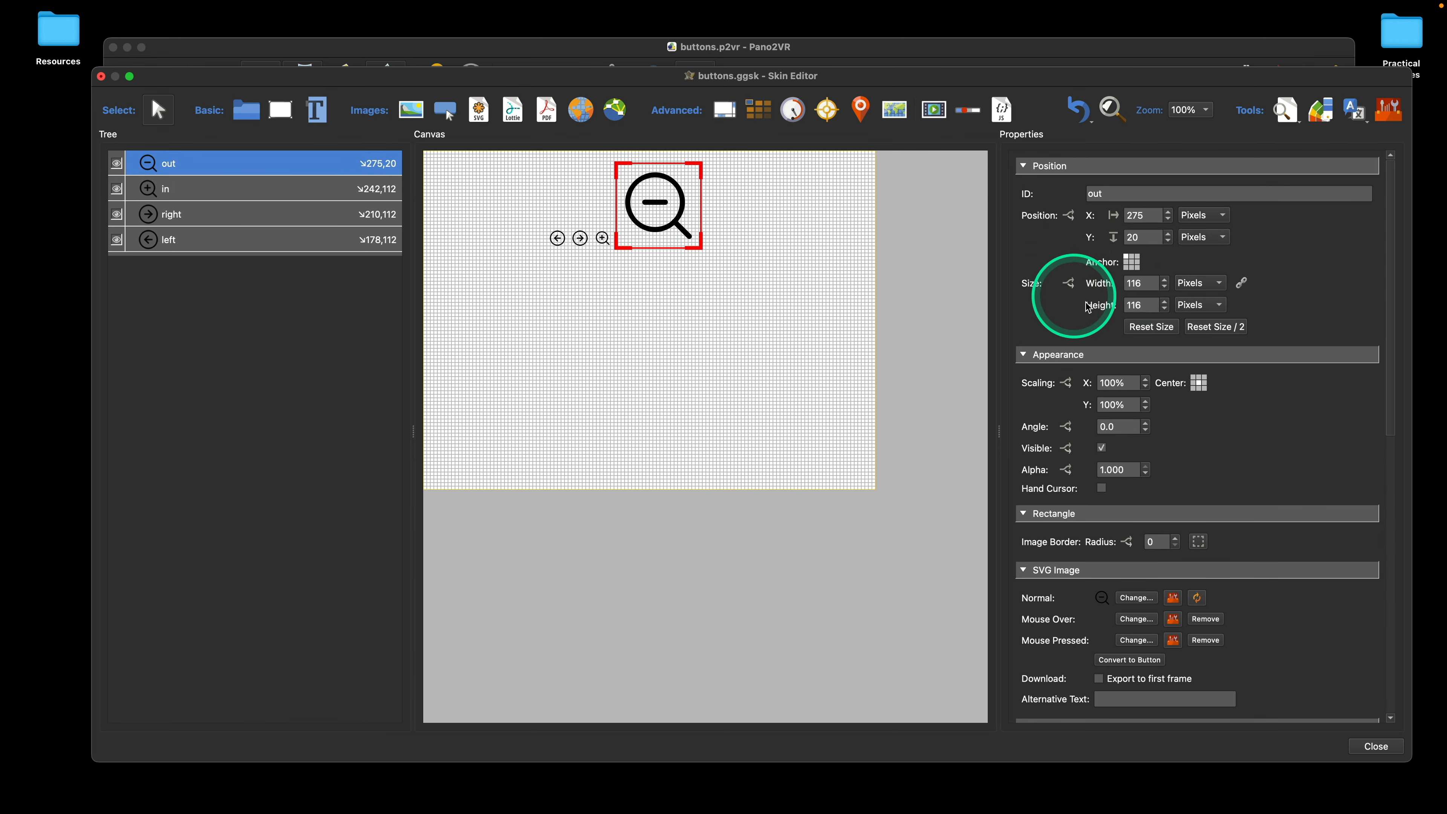
left_click(1126, 268)
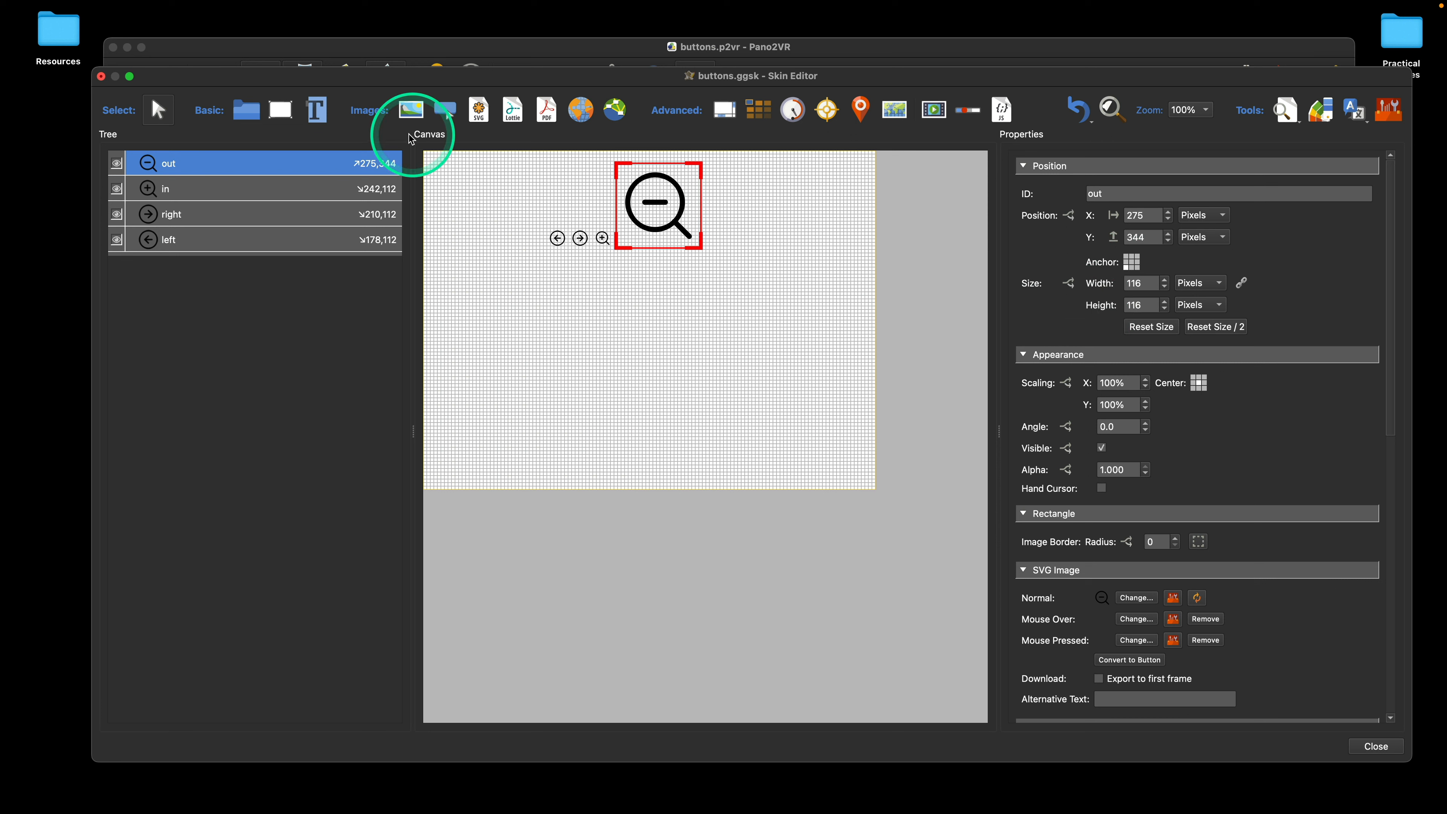
Step: Match the out icon's width and height to the in icon and select only the out element
mouse_move(202, 6)
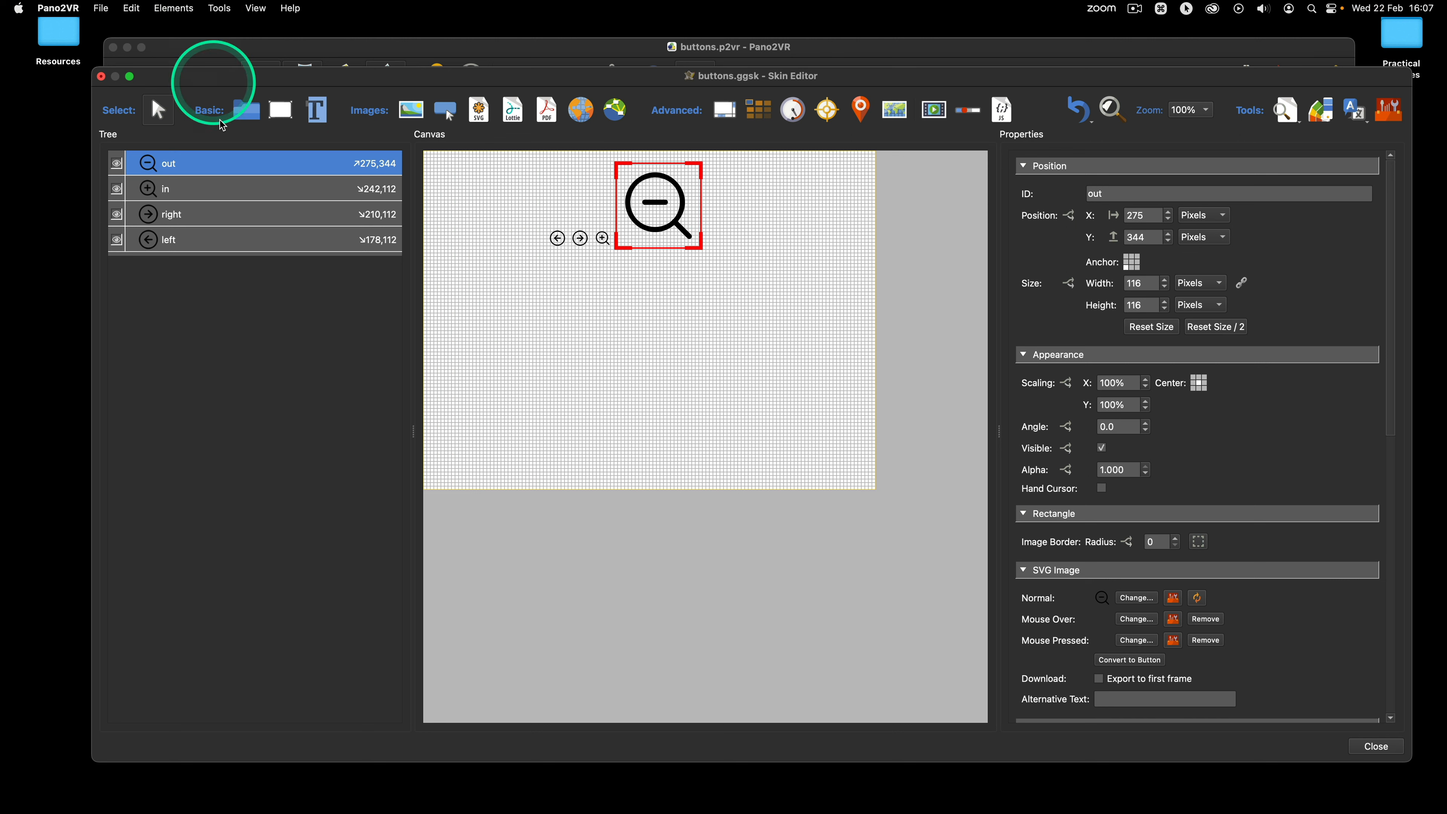
left_click(191, 189)
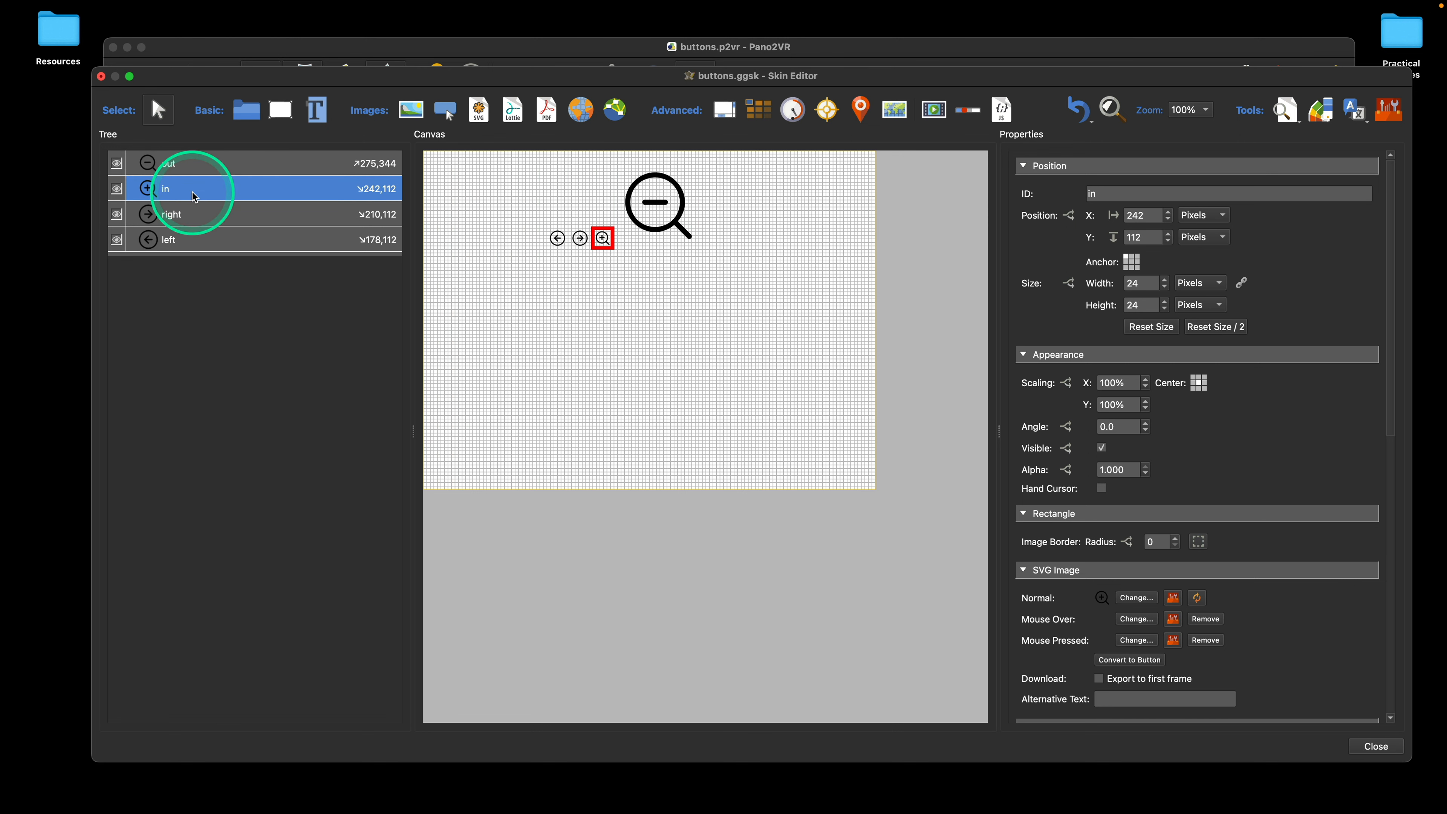
left_click(203, 162, "shift")
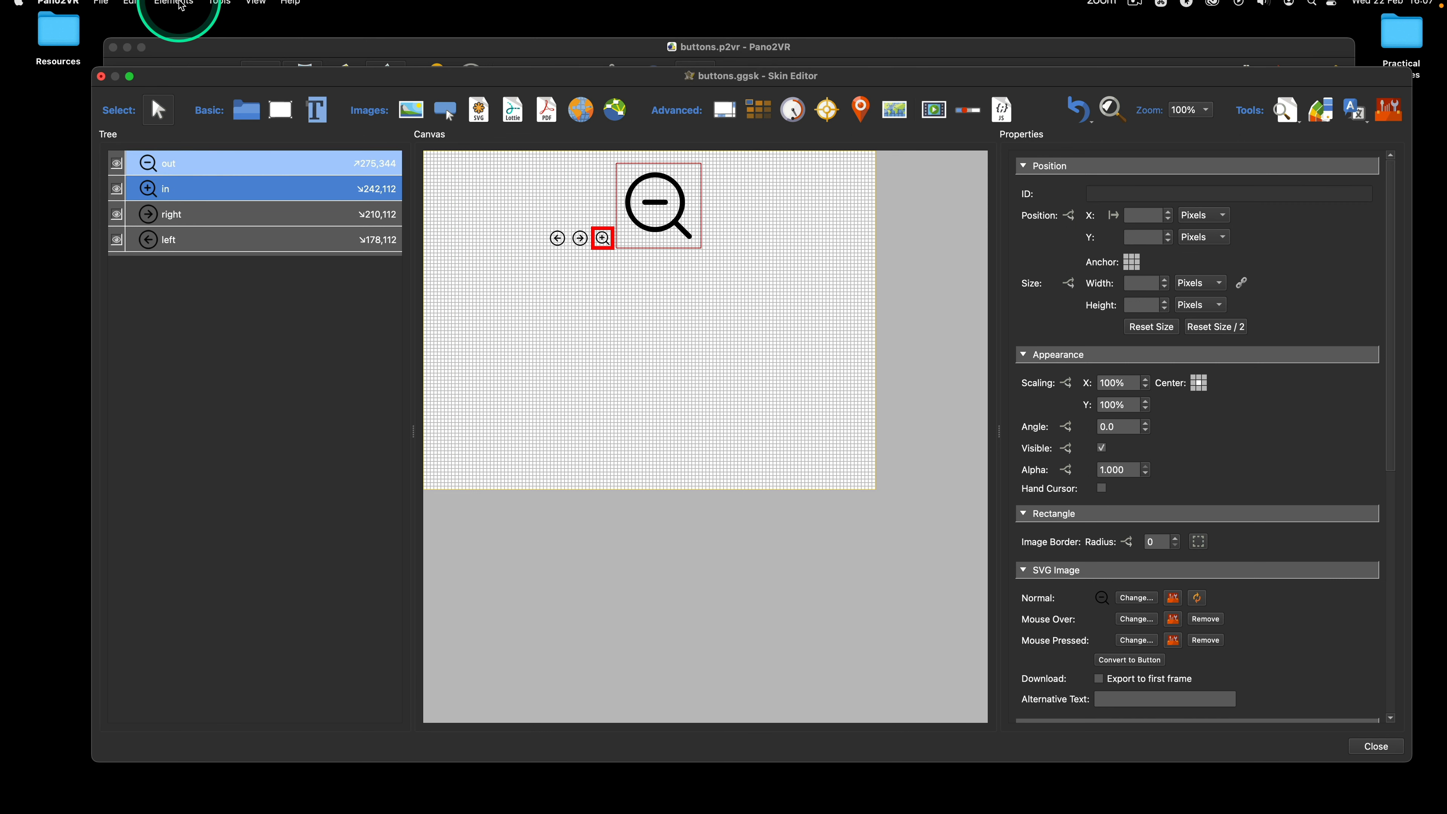
left_click(131, 8)
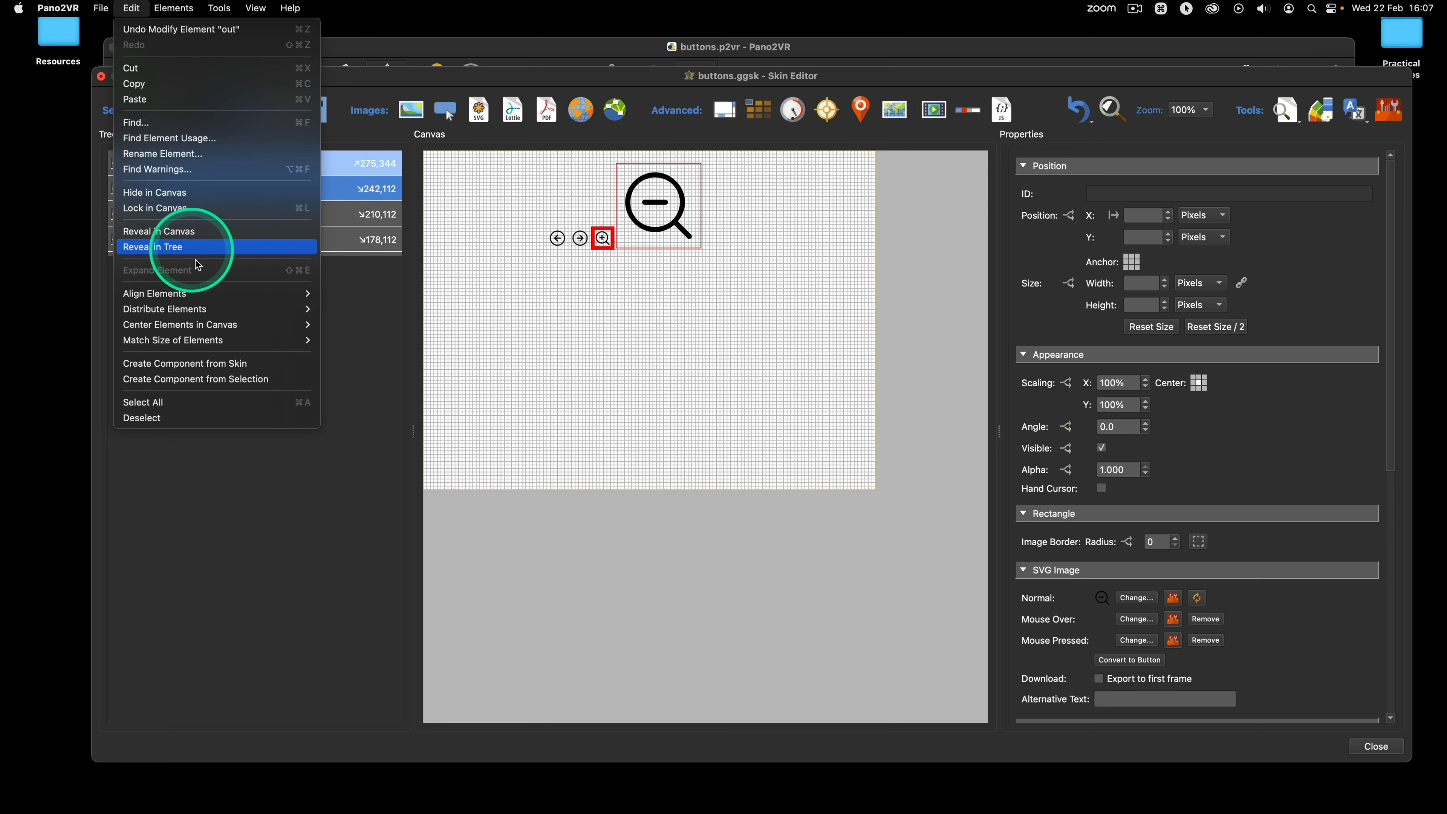
mouse_move(242, 340)
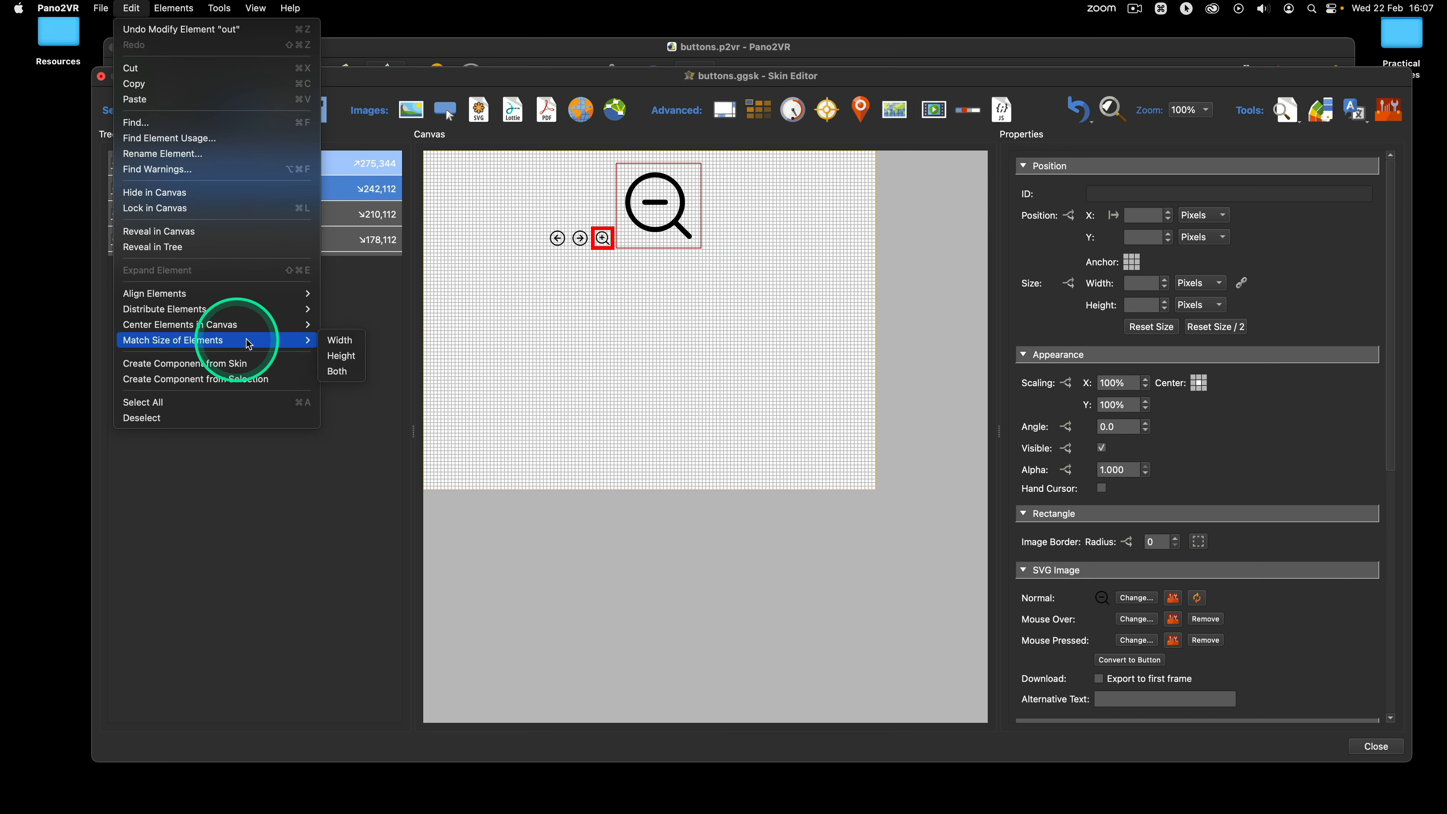
left_click(342, 371)
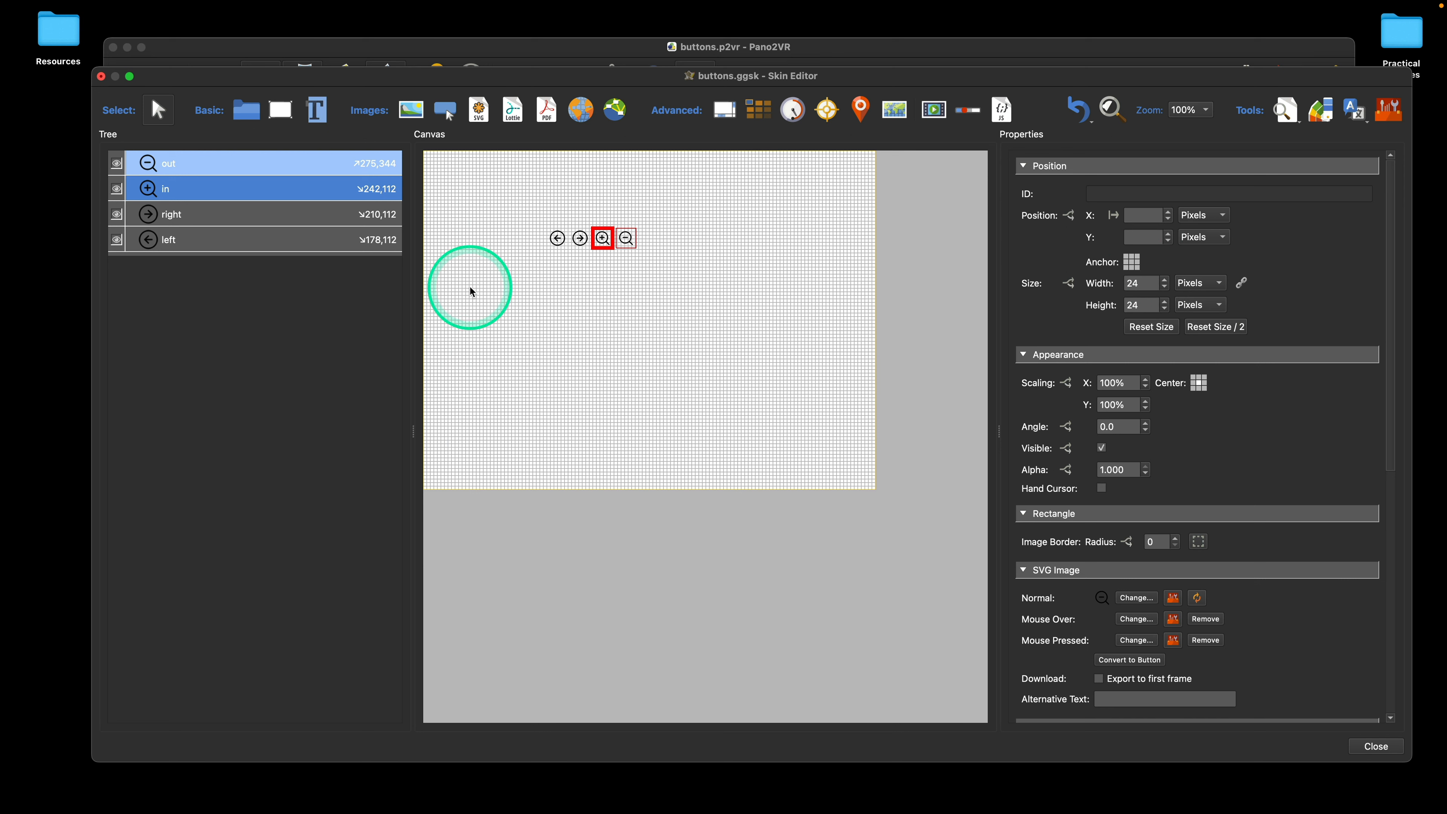
left_click(222, 163)
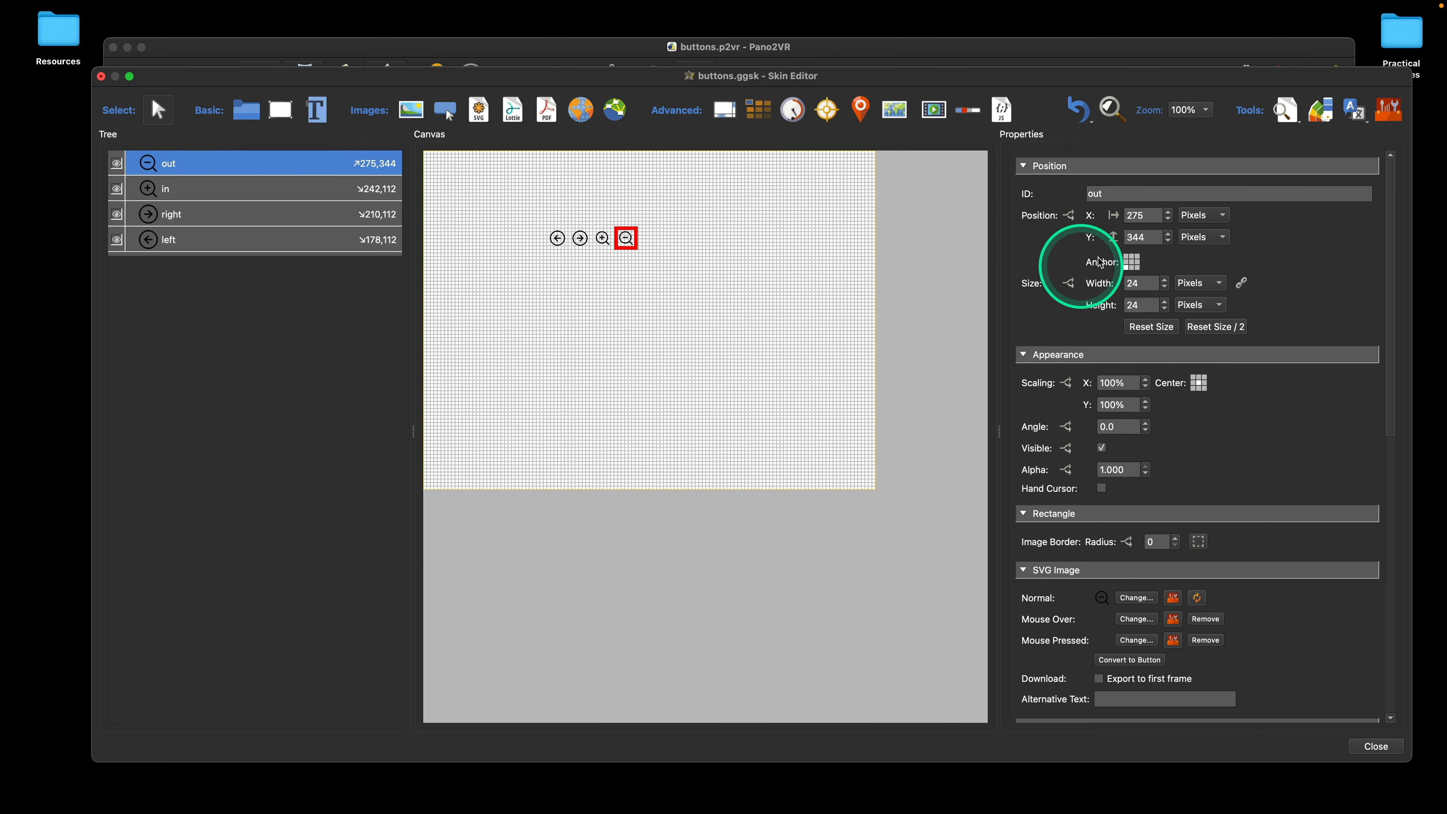
Step: Set the out icon's anchor back to the upper-left corner and deselect all elements
left_click(1128, 257)
left_click(713, 286)
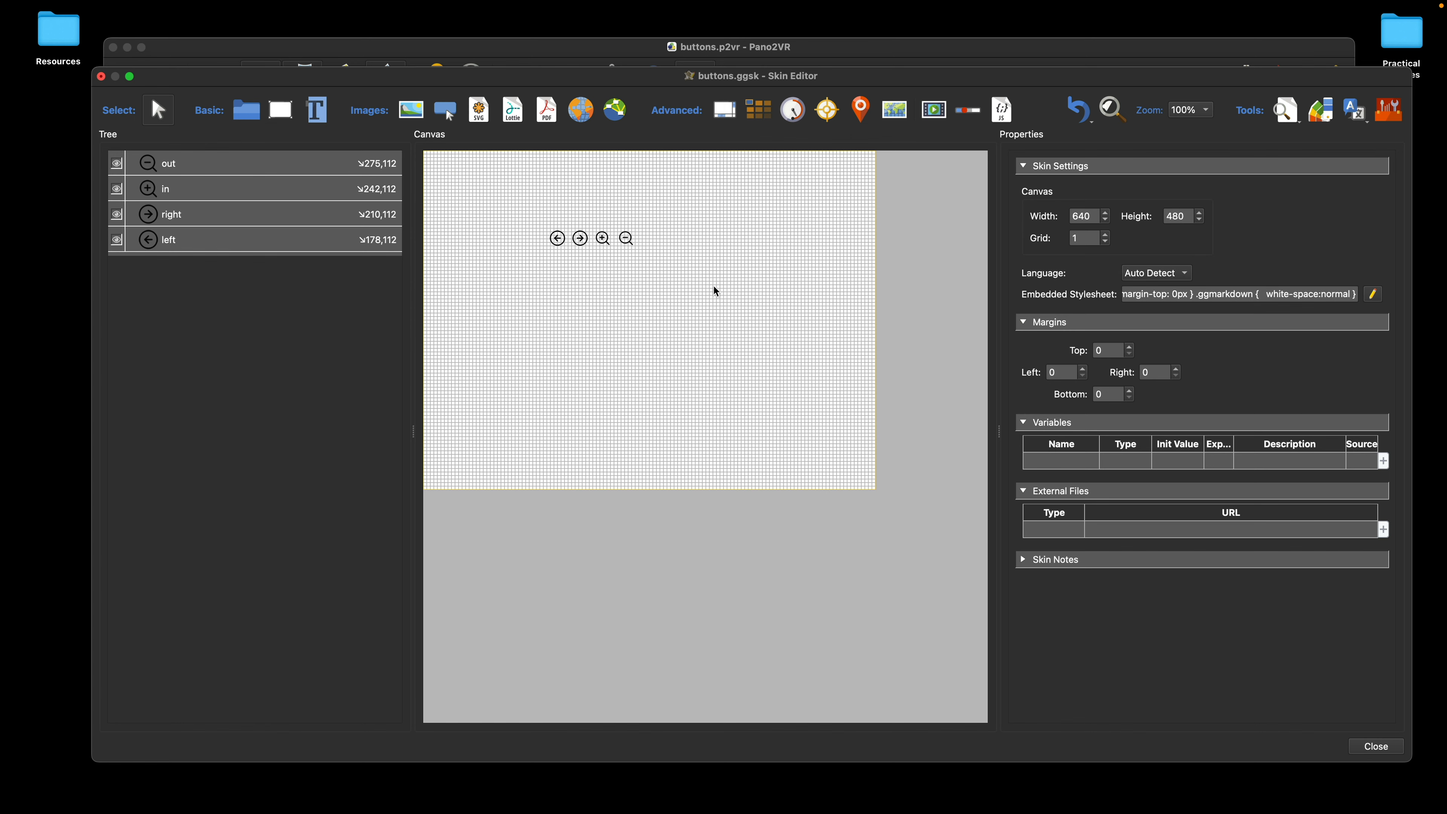
key("ctrl+Up")
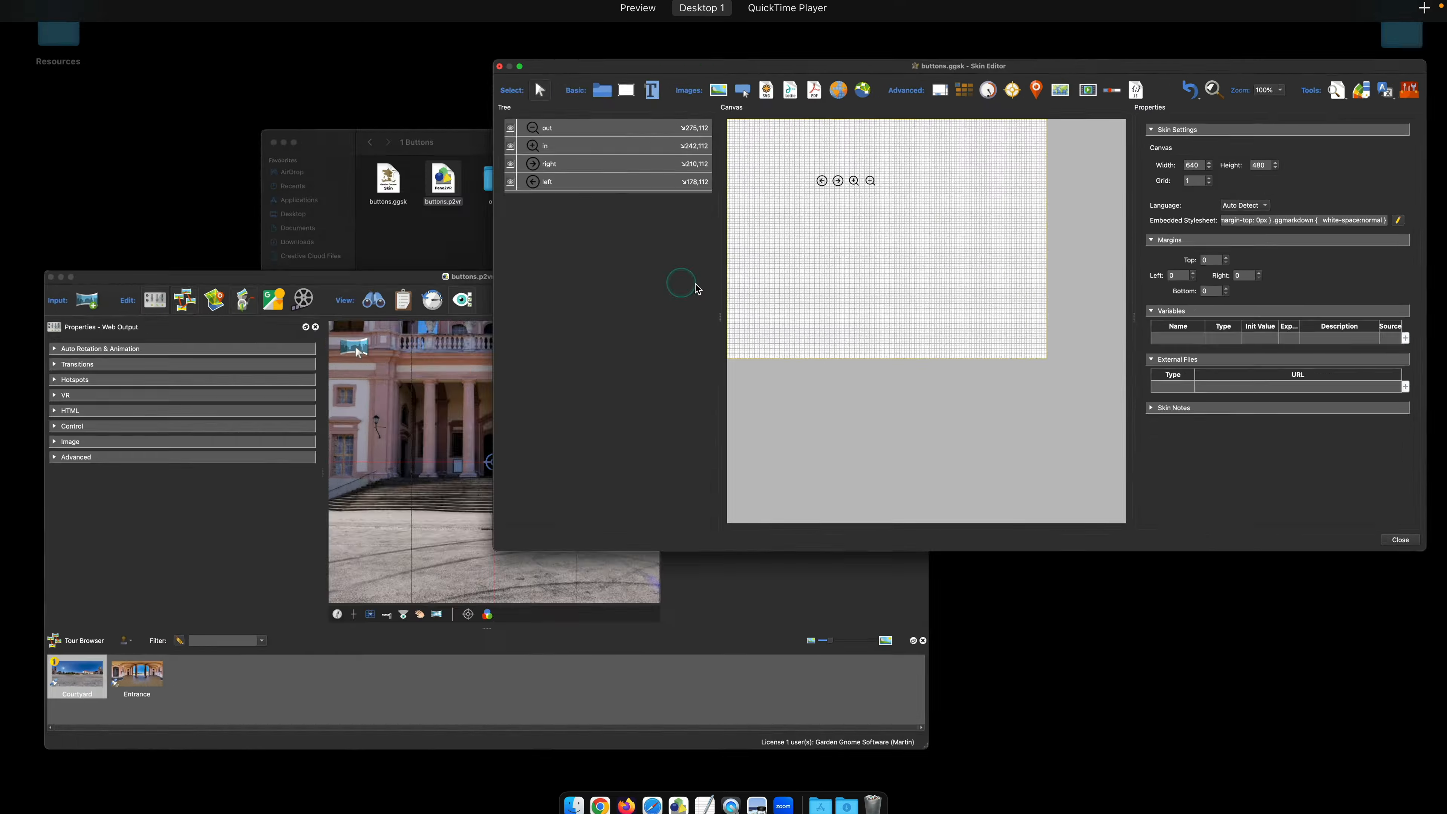
left_click(934, 268)
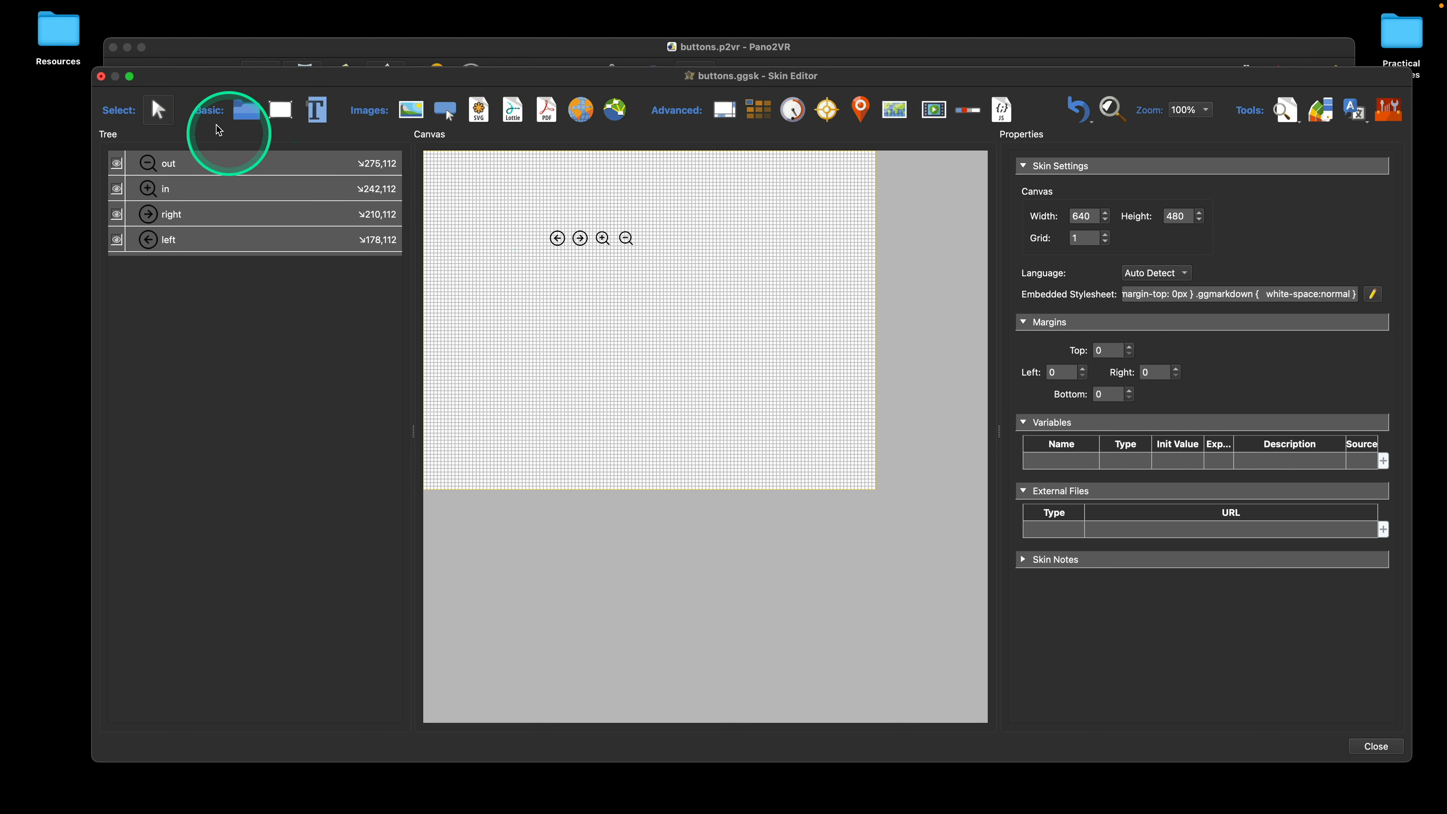
Step: Try one empty default-size container above the icons and one drawn around all four icons, undoing each
left_click(246, 109)
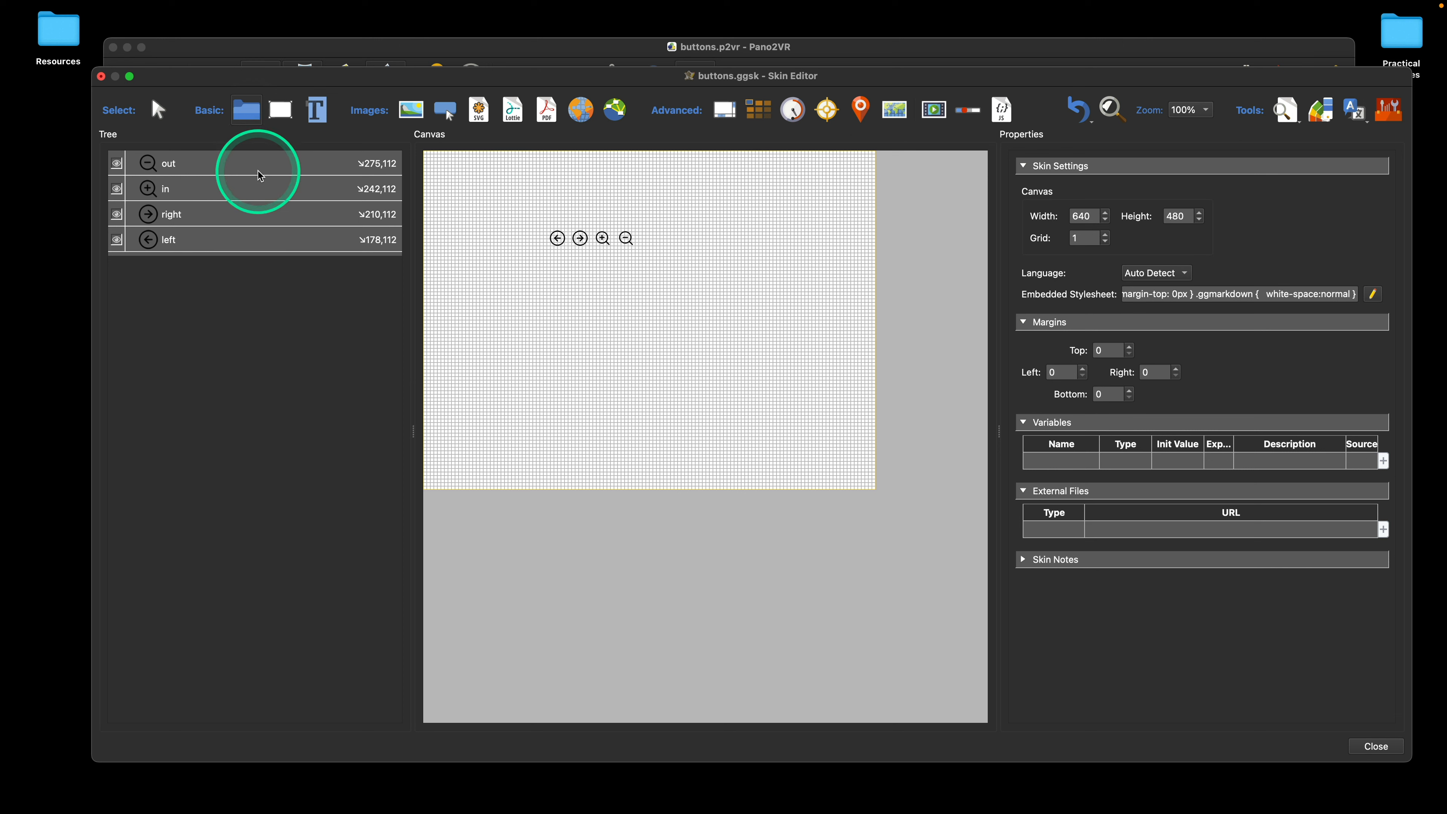
left_click(510, 183)
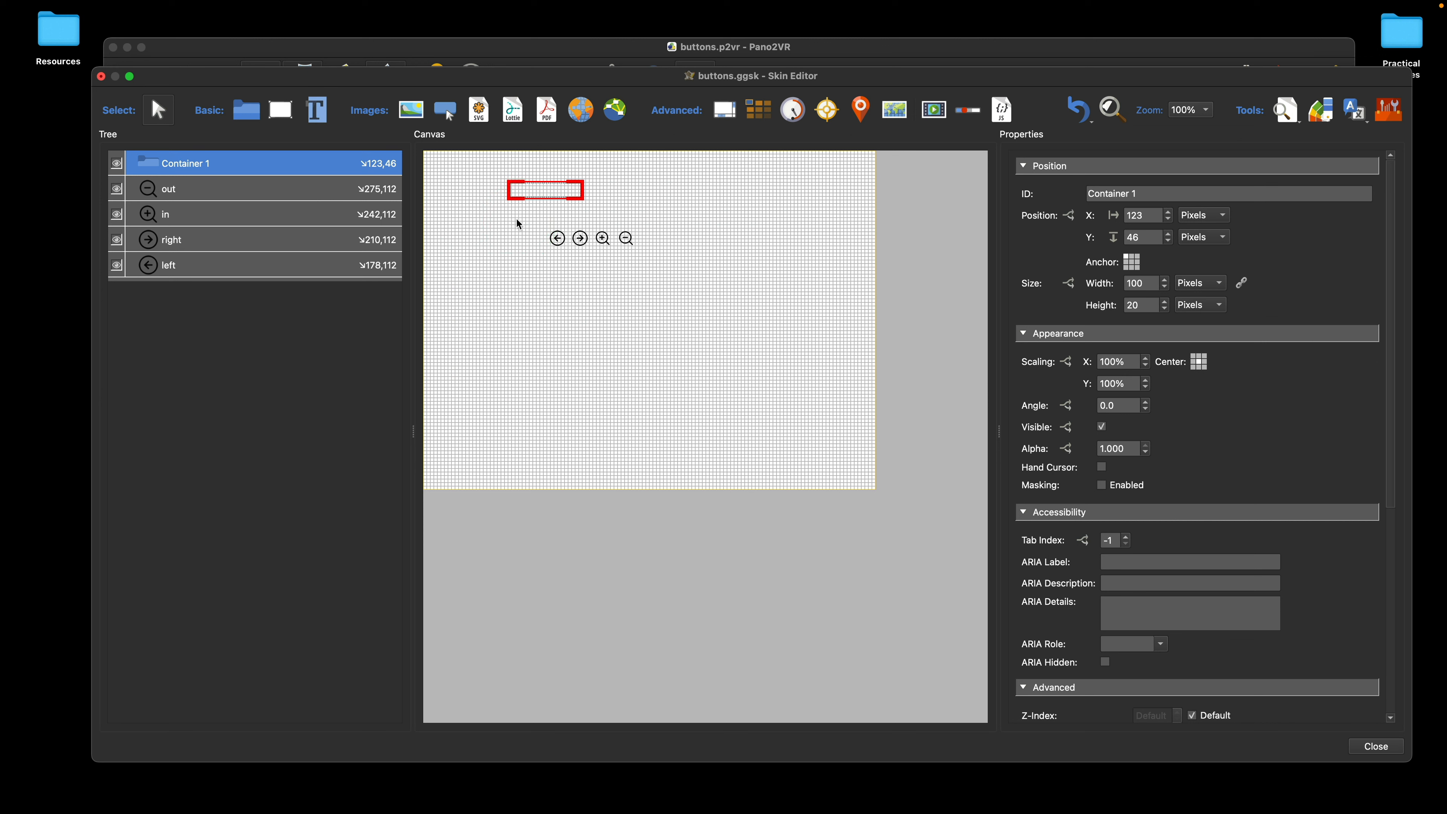
left_click(1078, 109)
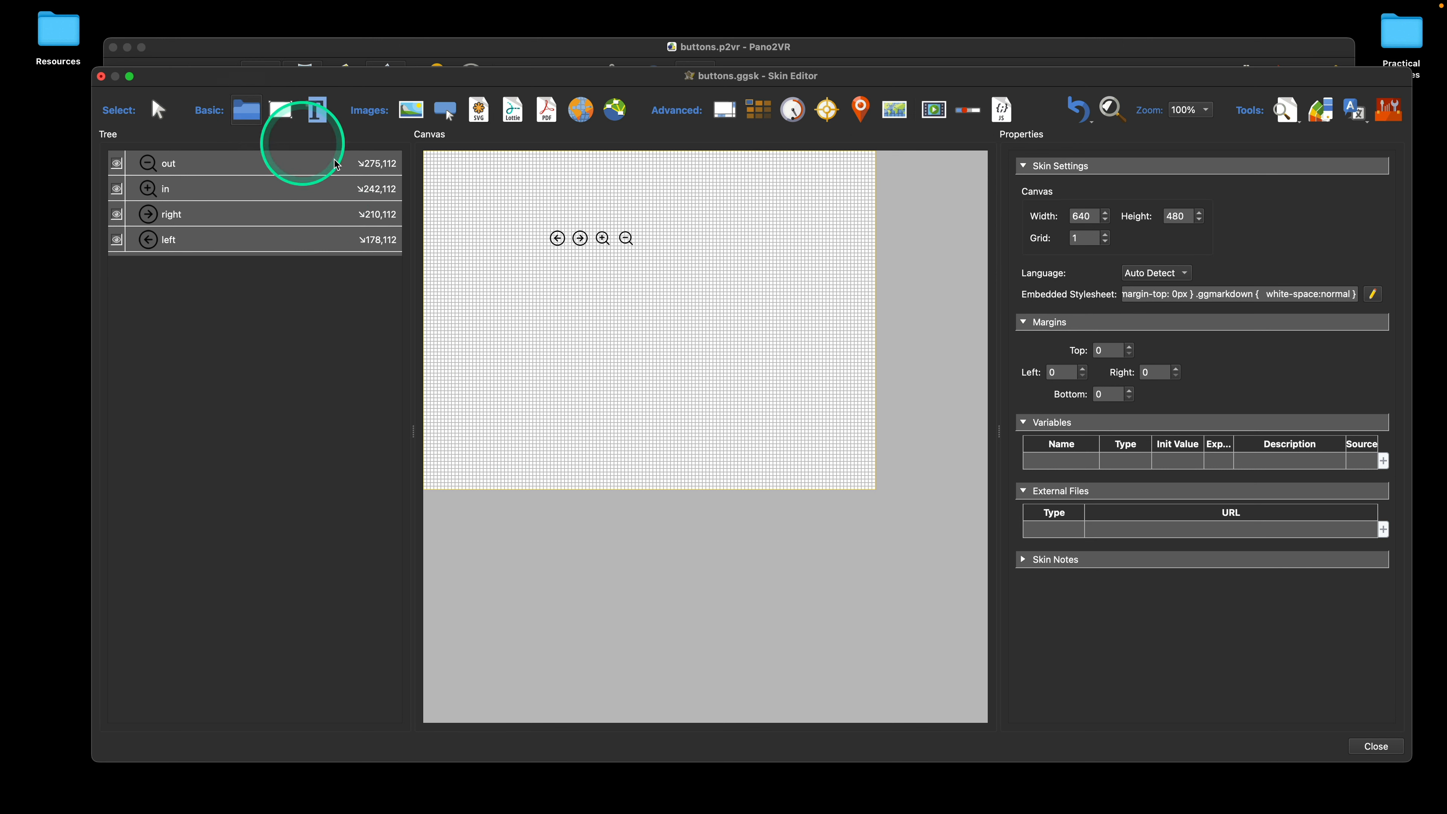
left_click_drag(519, 200, 651, 274)
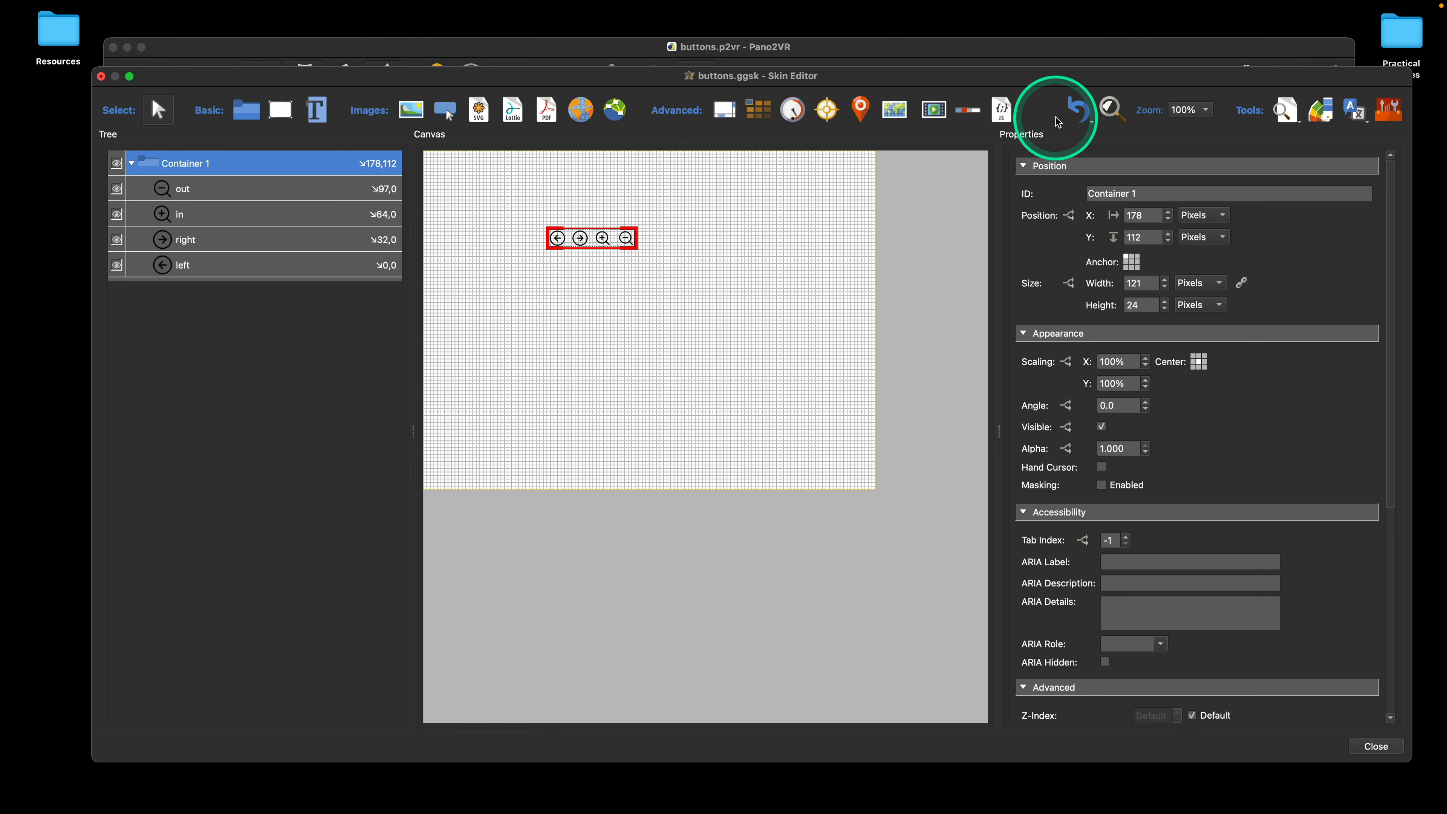
left_click(1079, 112)
Step: Draw a rectangle of about 14 × 18 px overlapping the left icon and move it below left in the element order
left_click(280, 110)
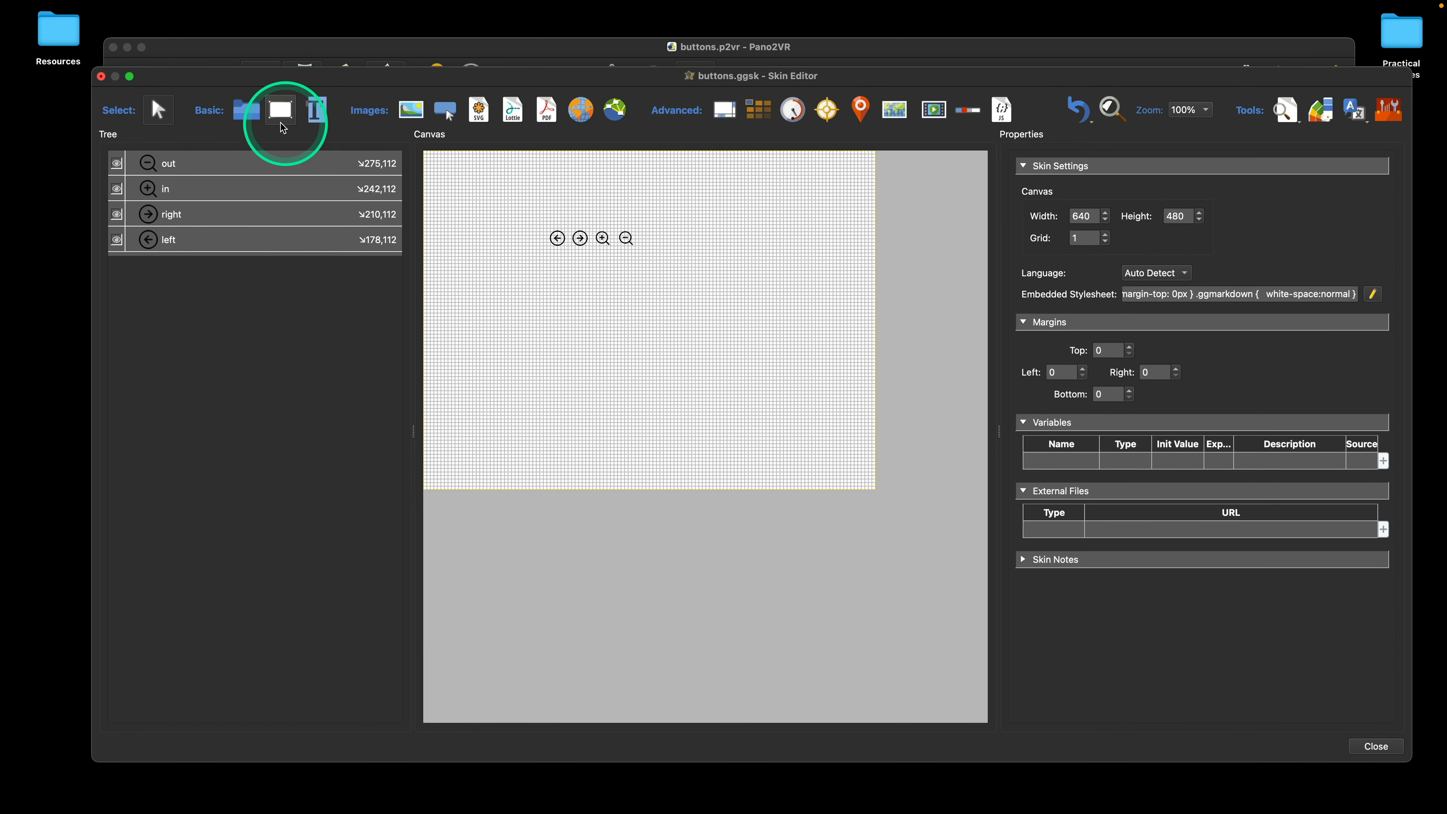
left_click_drag(546, 207, 564, 229)
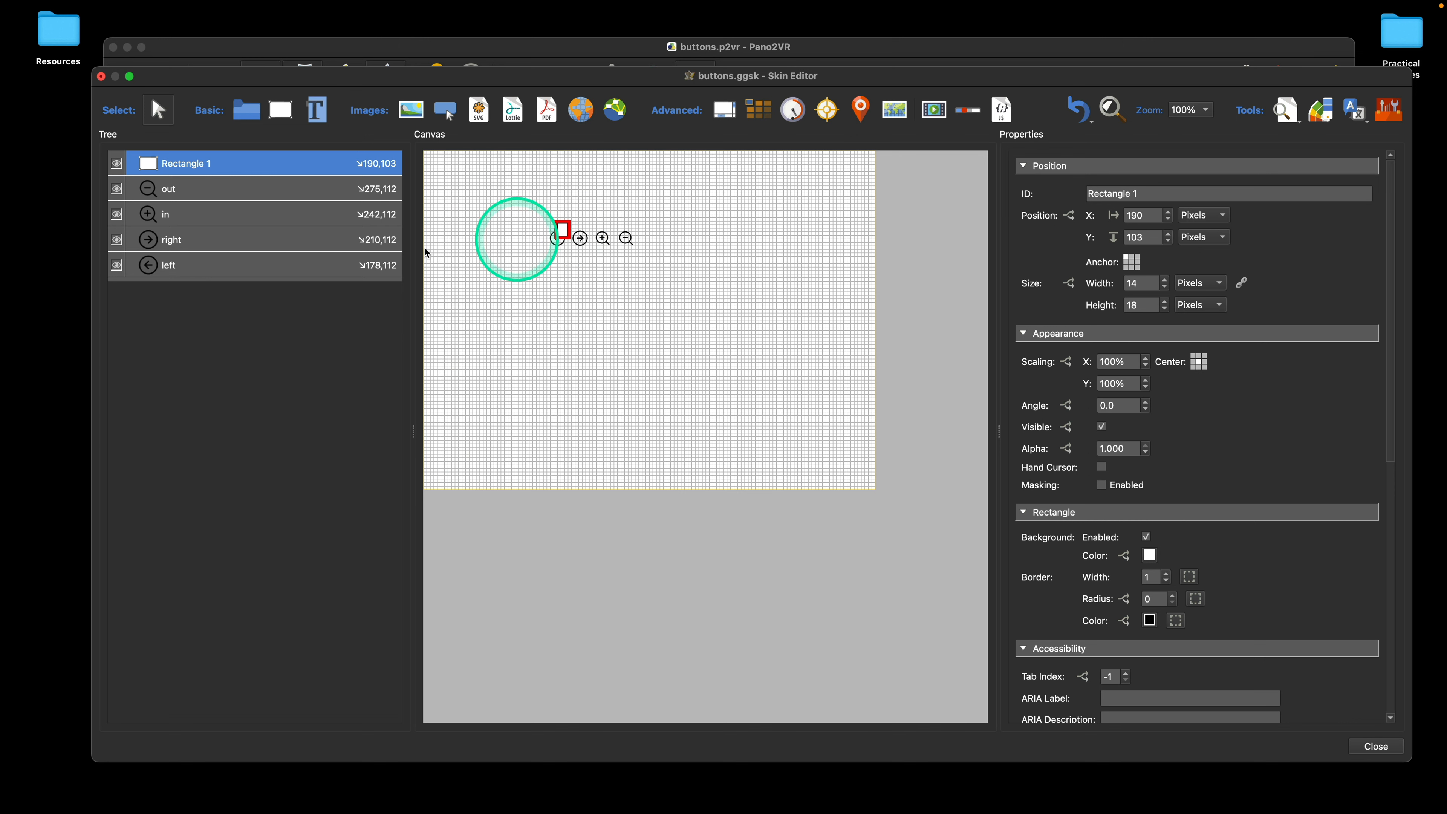
left_click_drag(190, 174, 188, 279)
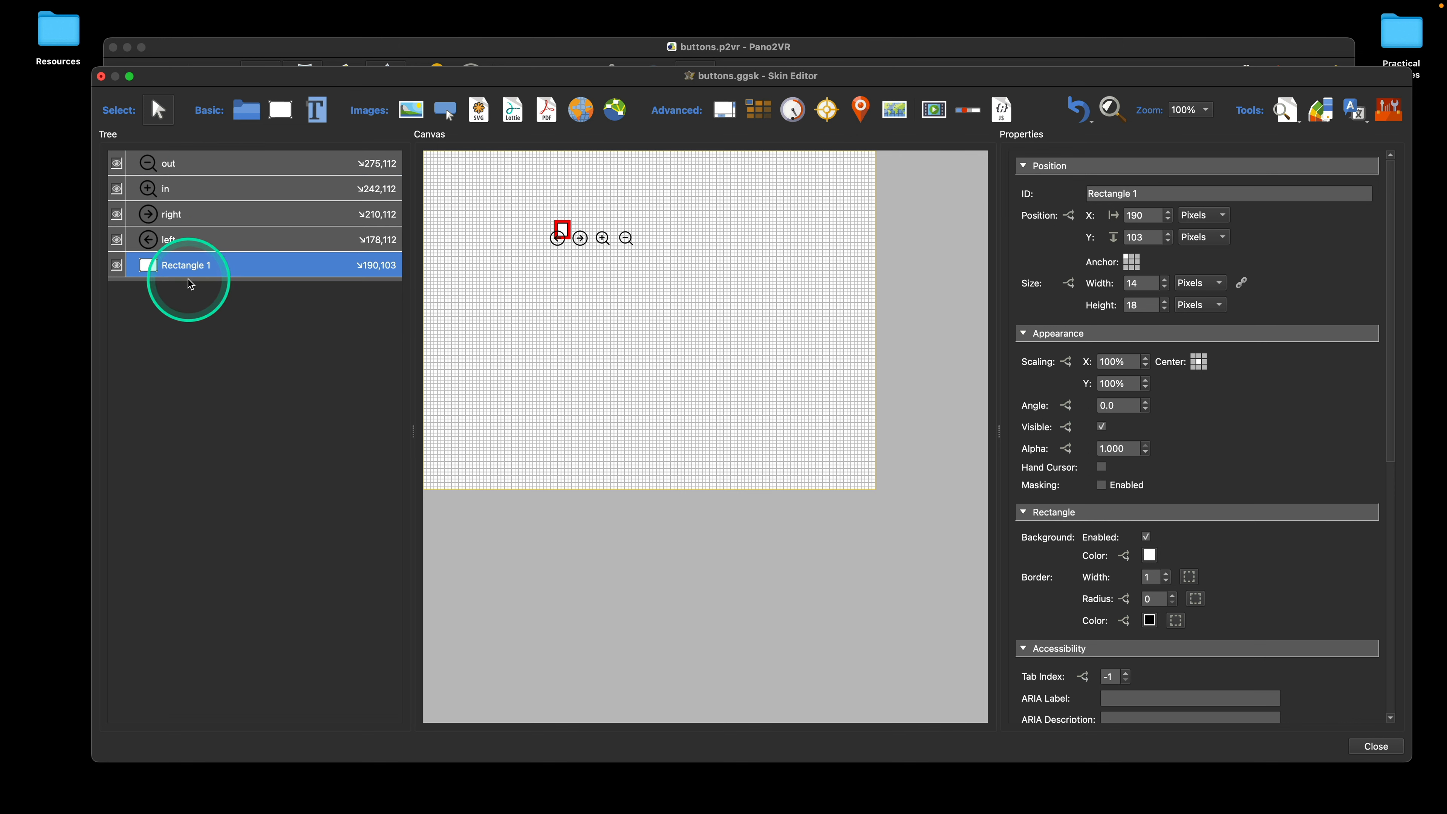
left_click(514, 289)
Step: Try drawing a container around all four icons and the rectangle, and undo it
left_click(246, 110)
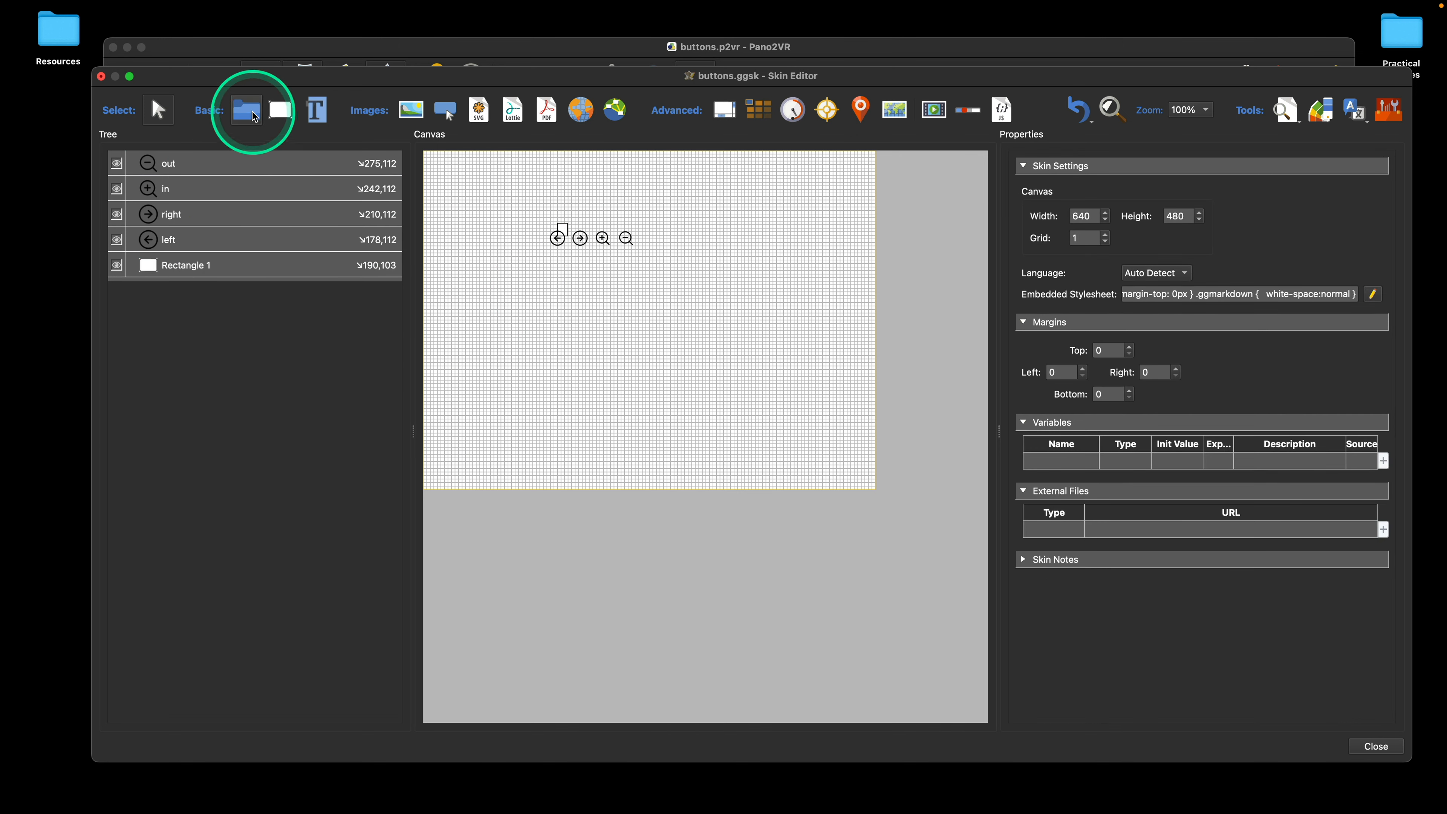
left_click(520, 219)
left_click_drag(521, 214, 650, 263)
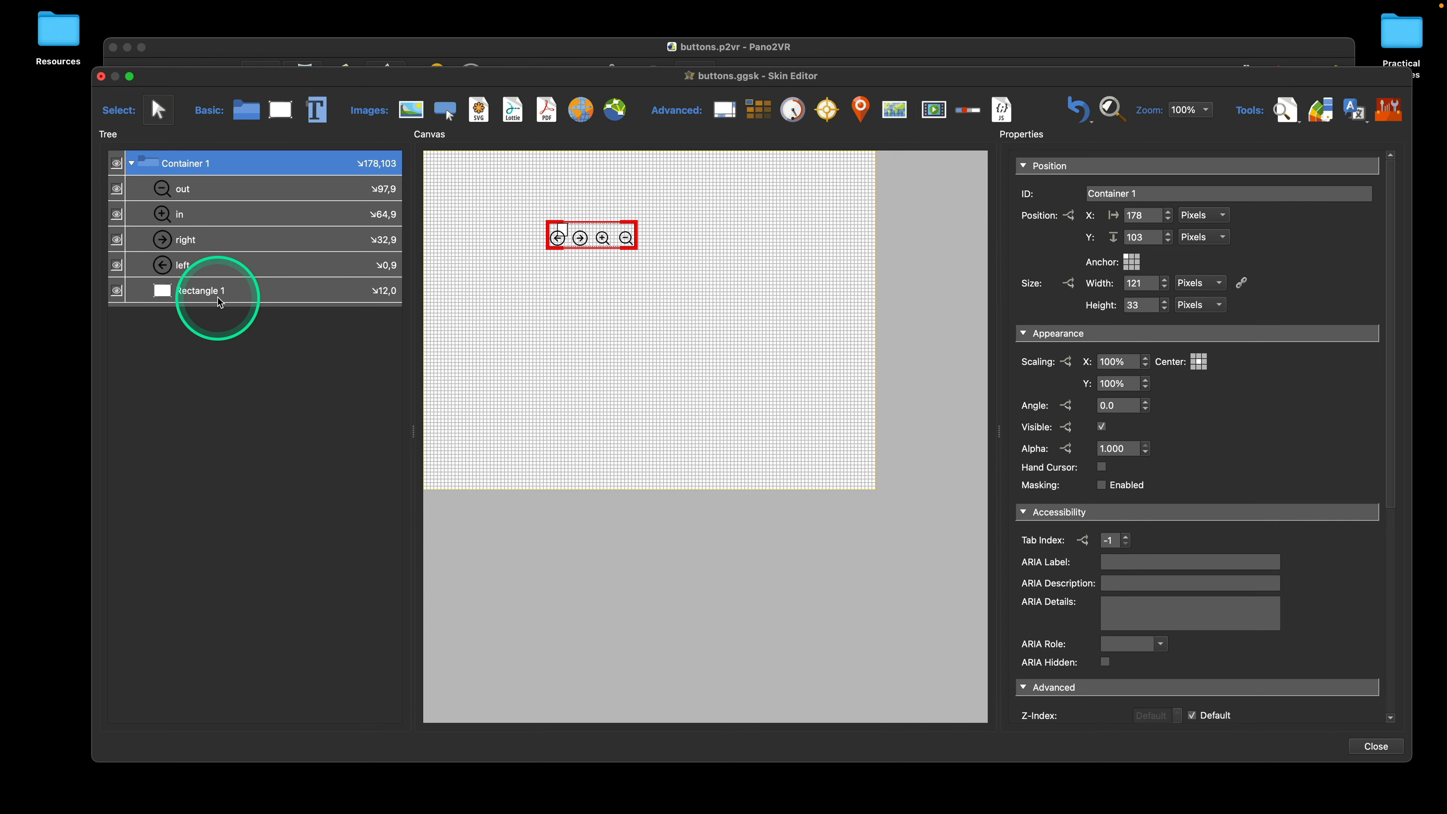
left_click(1076, 109)
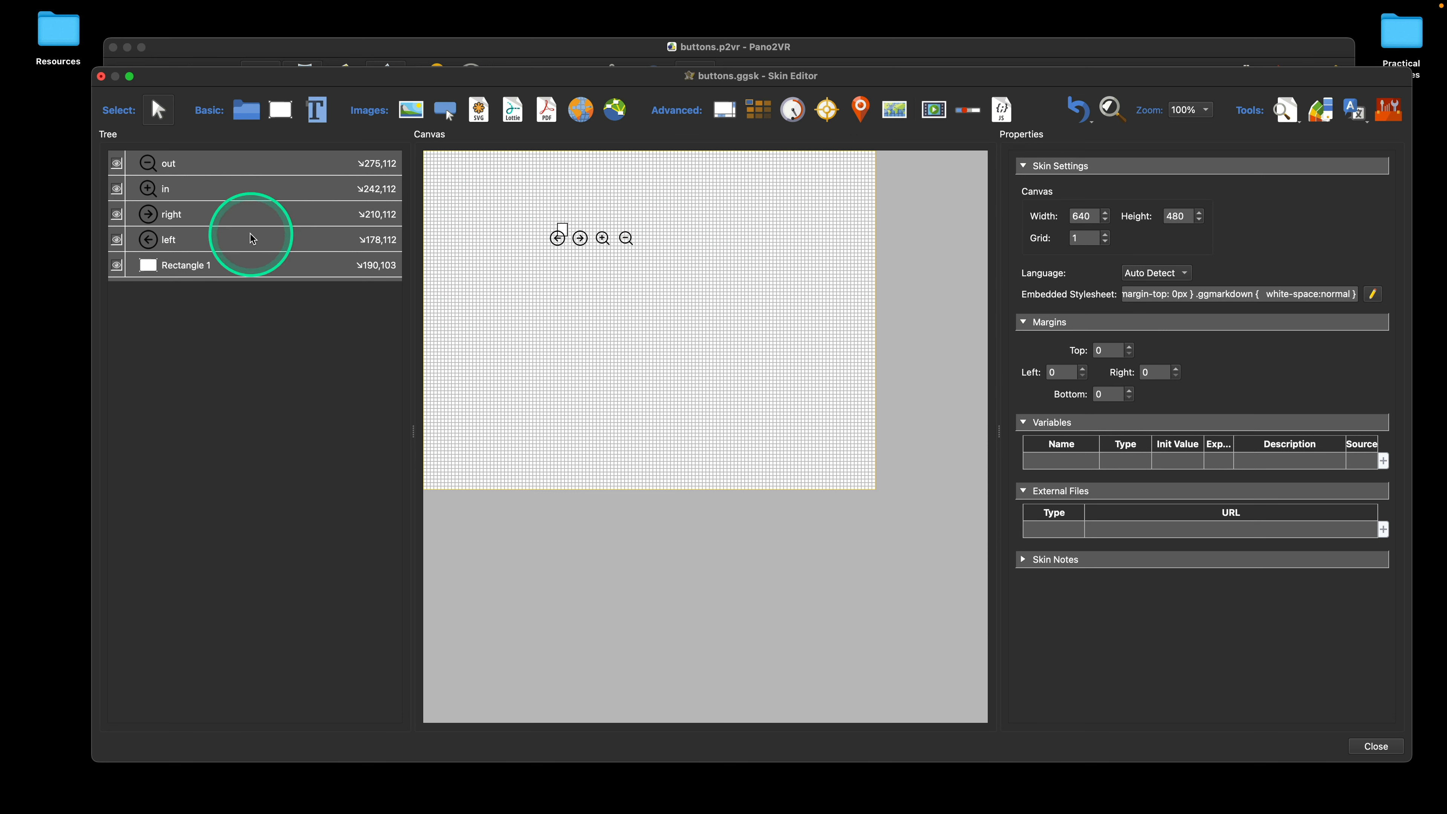
Step: Group only the out, in, right and left elements in a new container, leaving the rectangle outside
left_click(205, 166)
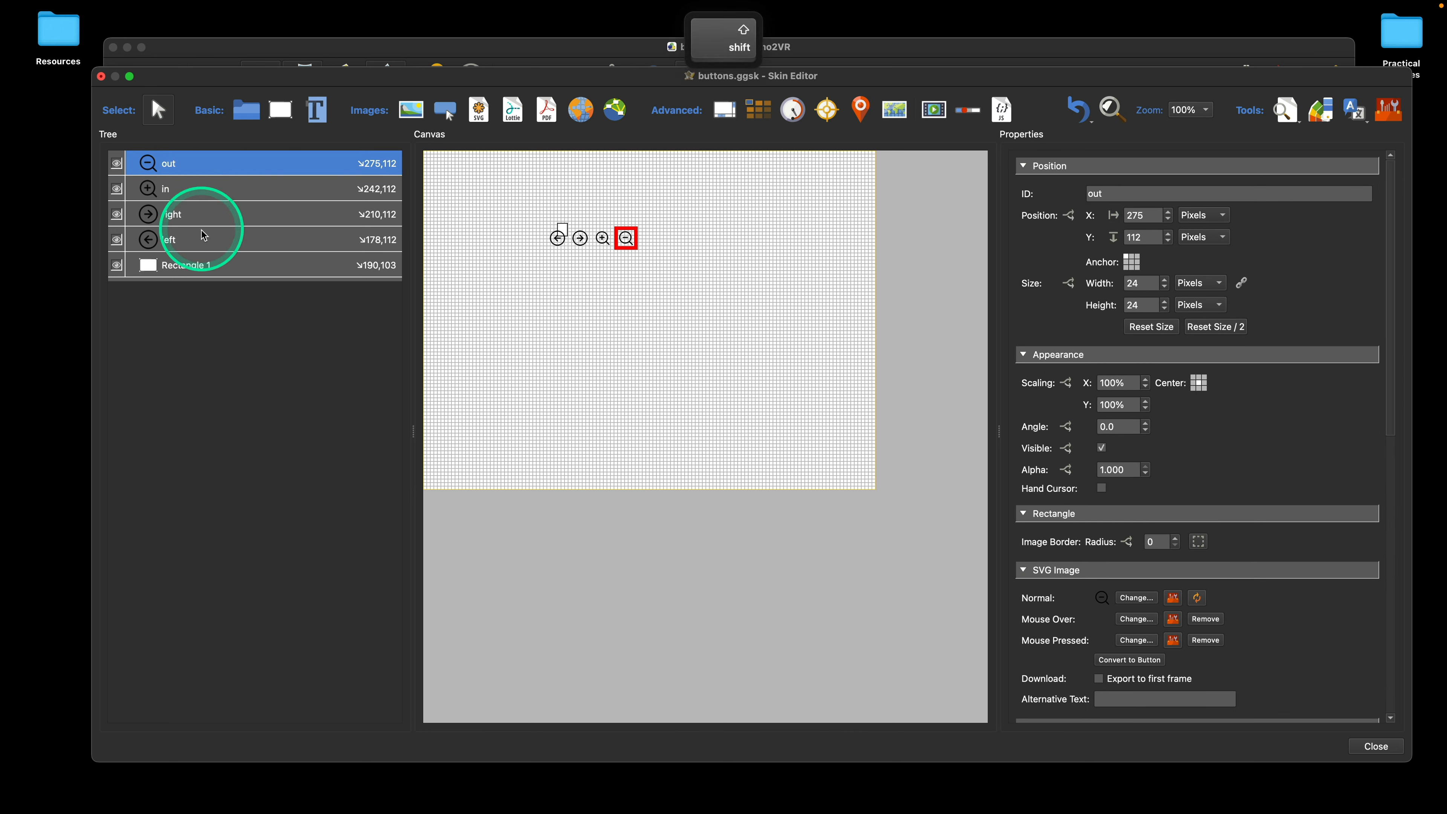
left_click(205, 243, "shift")
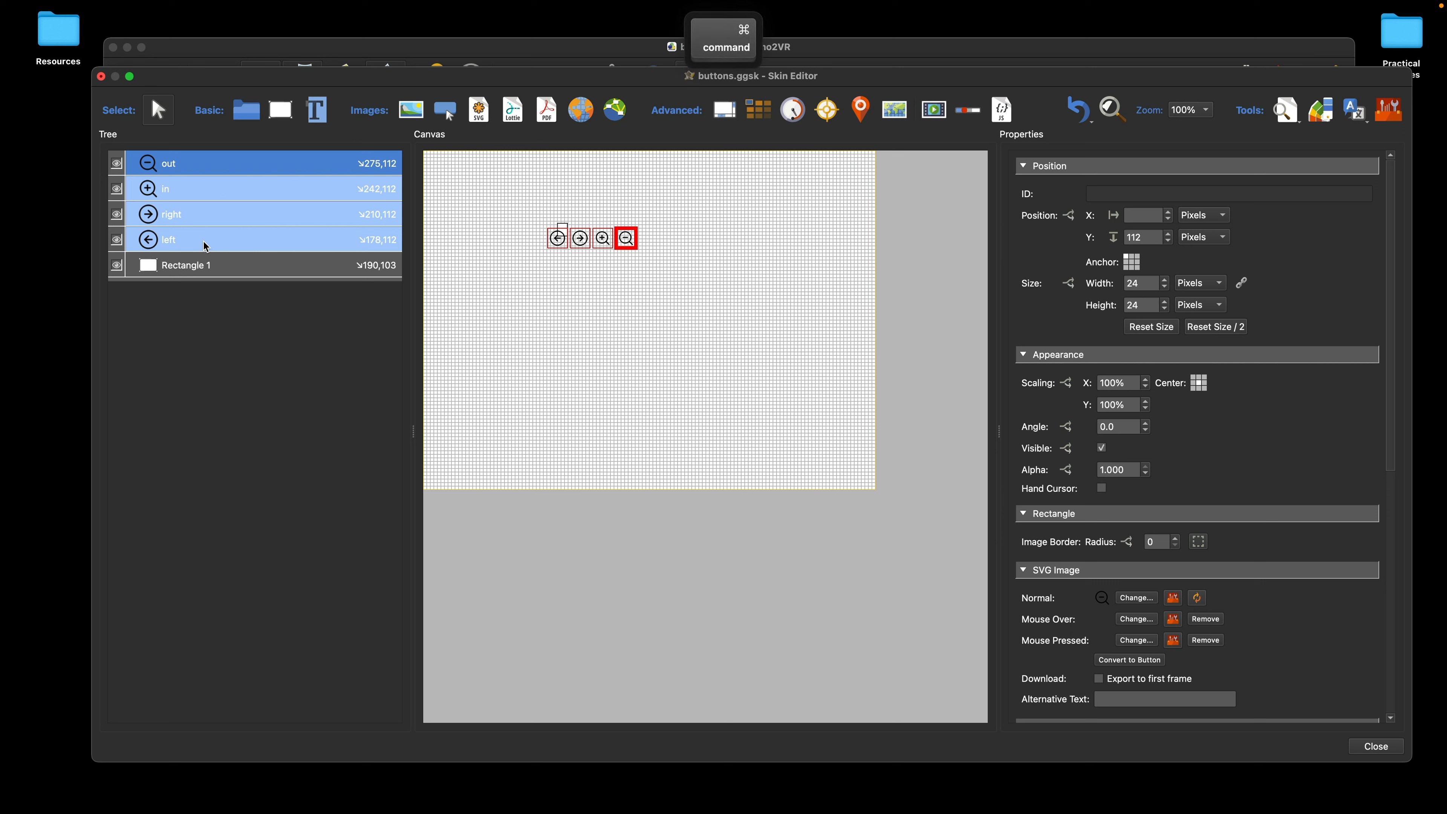
left_click(204, 241)
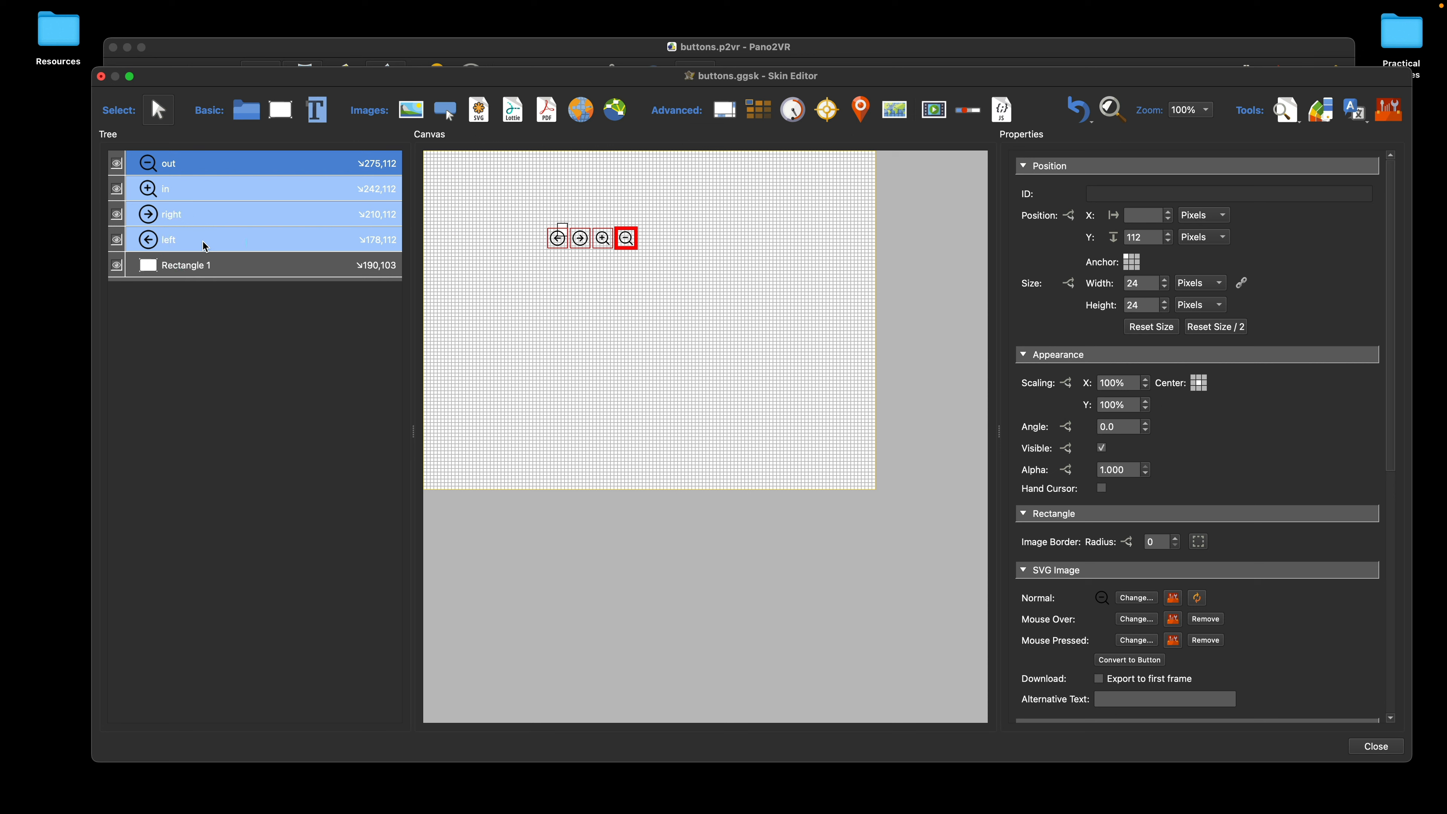
left_click(246, 113)
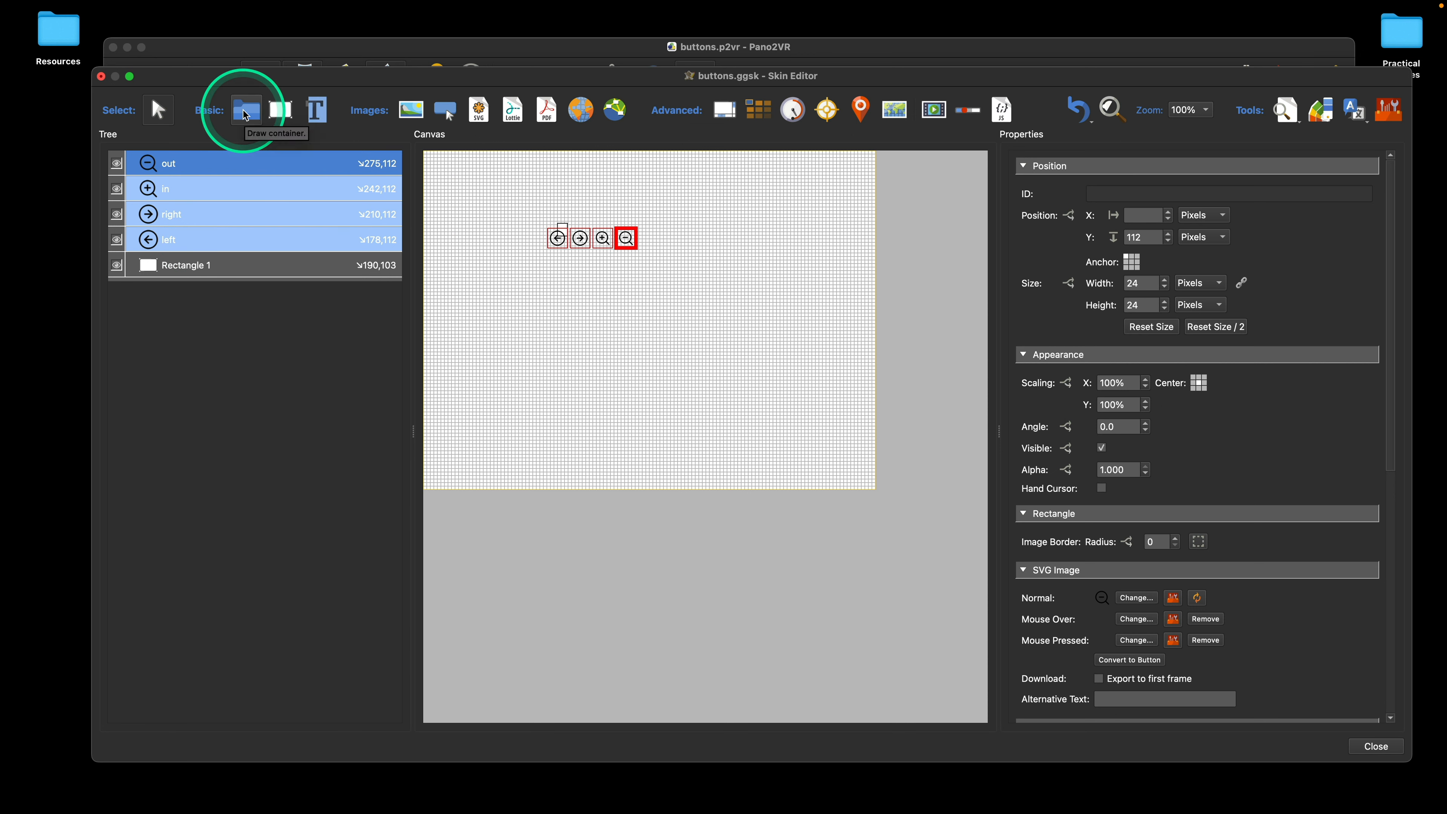
left_click(245, 115)
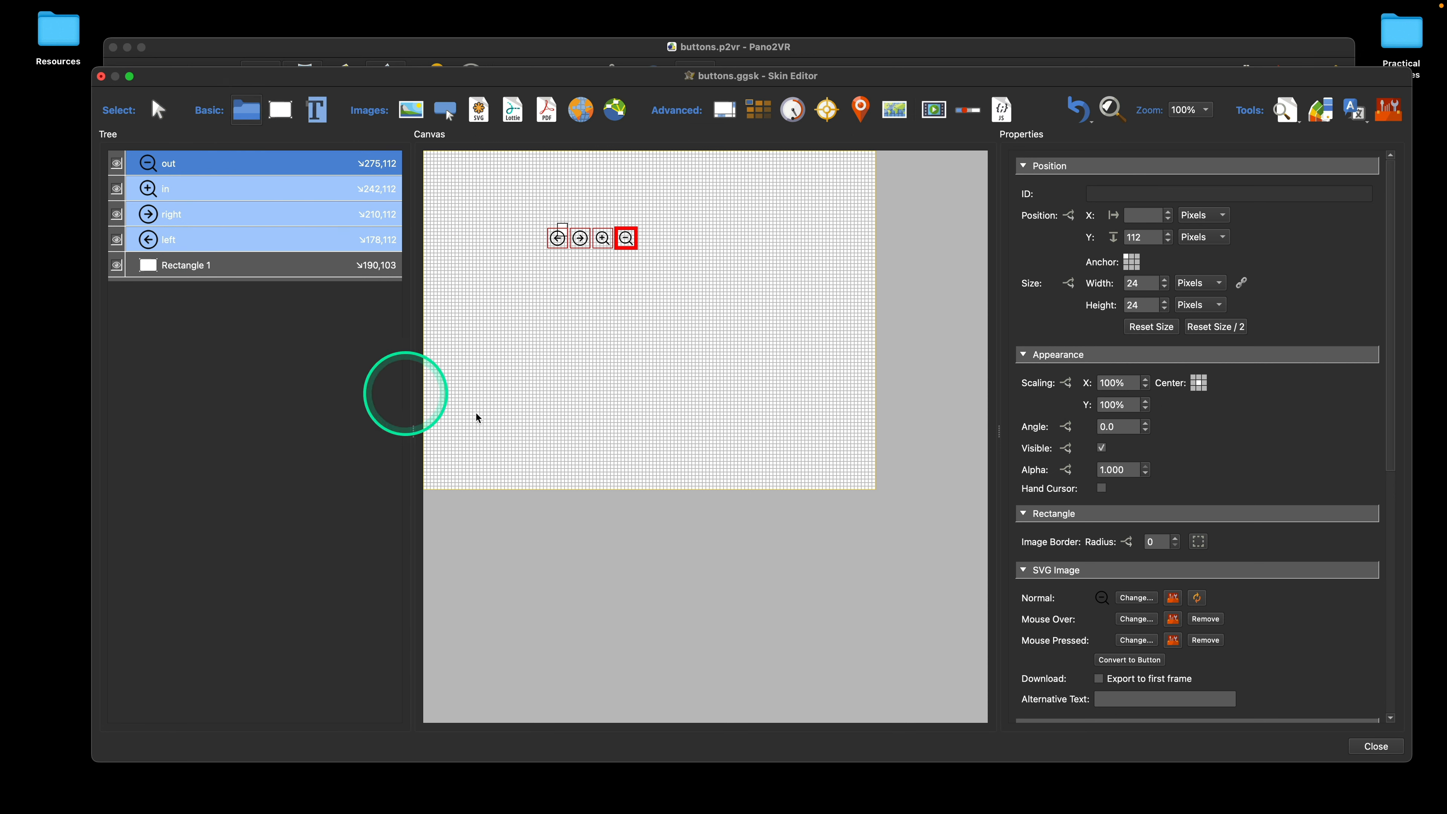
left_click(491, 379)
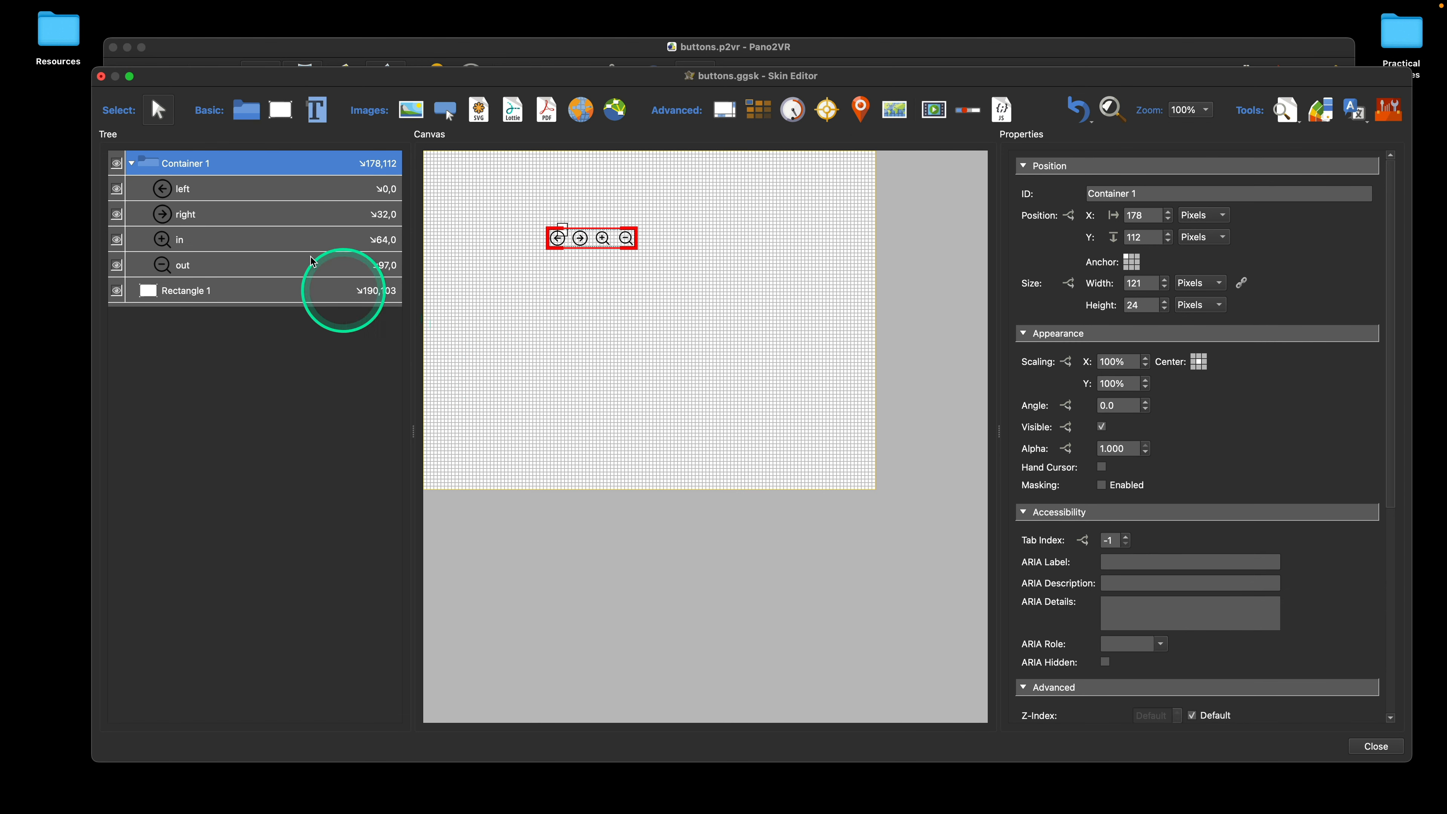
Step: Delete the rectangle from the skin
left_click(193, 291)
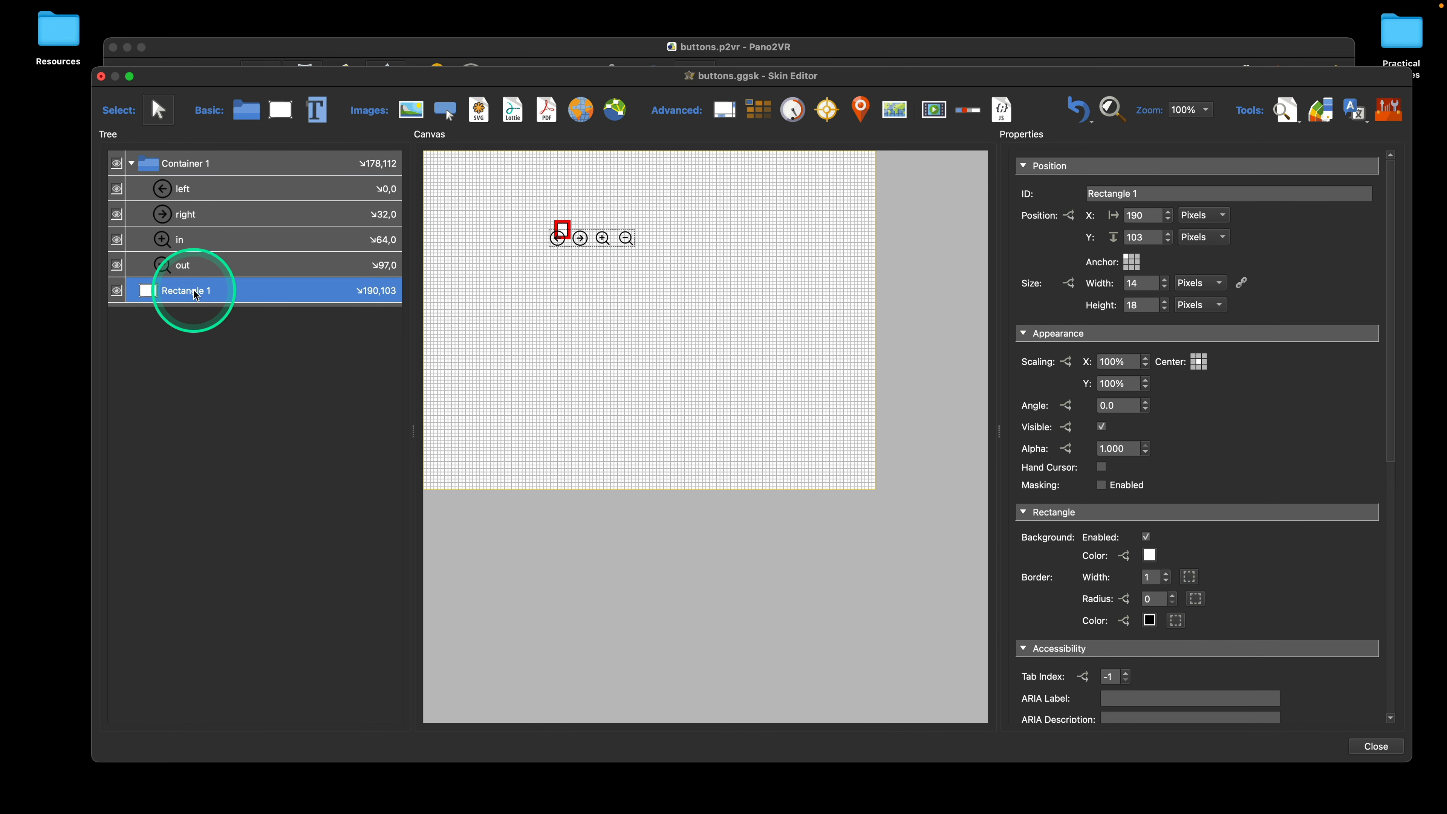
key("Delete")
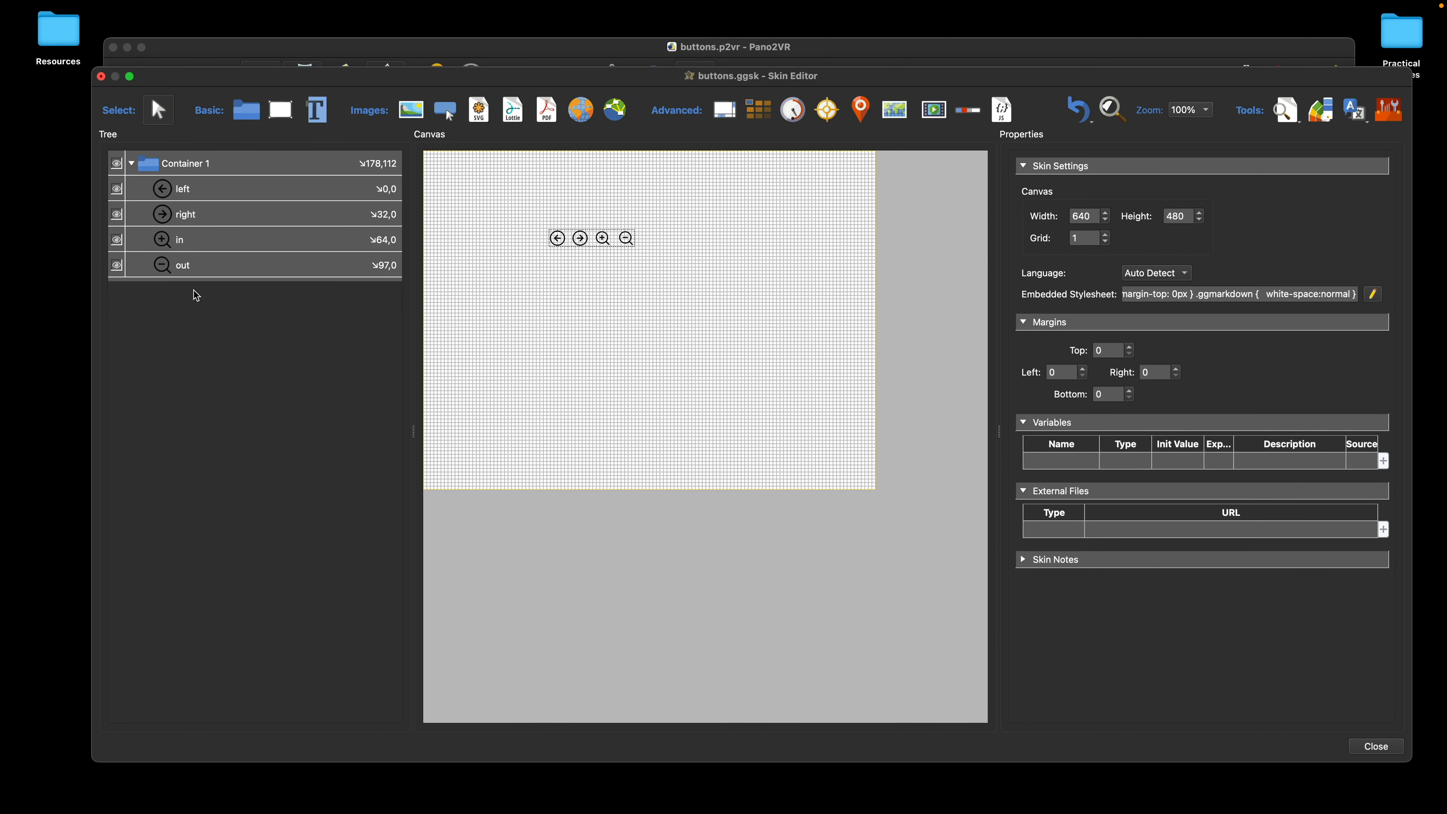
Step: Rename the icons' container as controller and deselect it
left_click(183, 165)
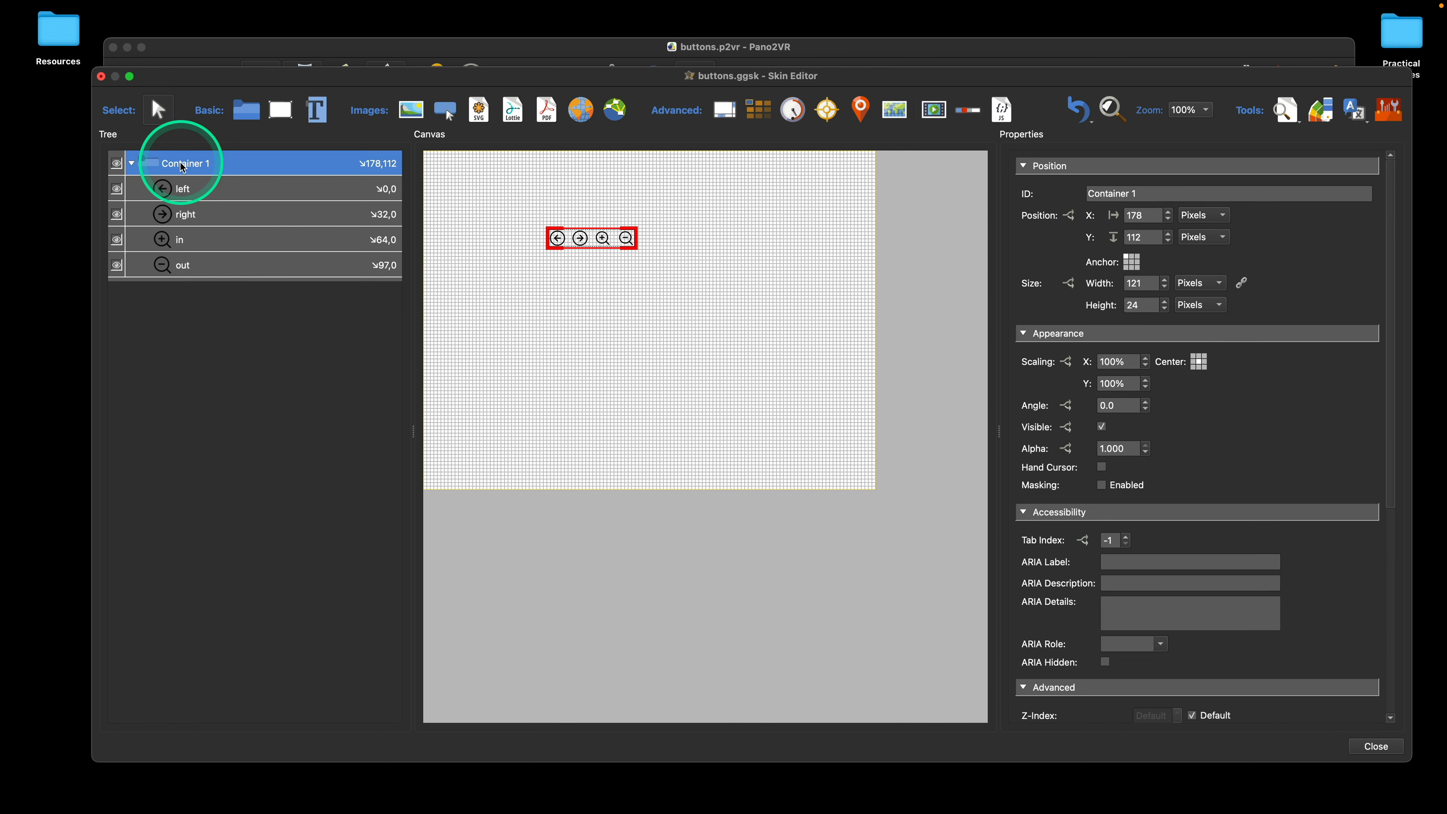
left_click_drag(1156, 194, 1076, 197)
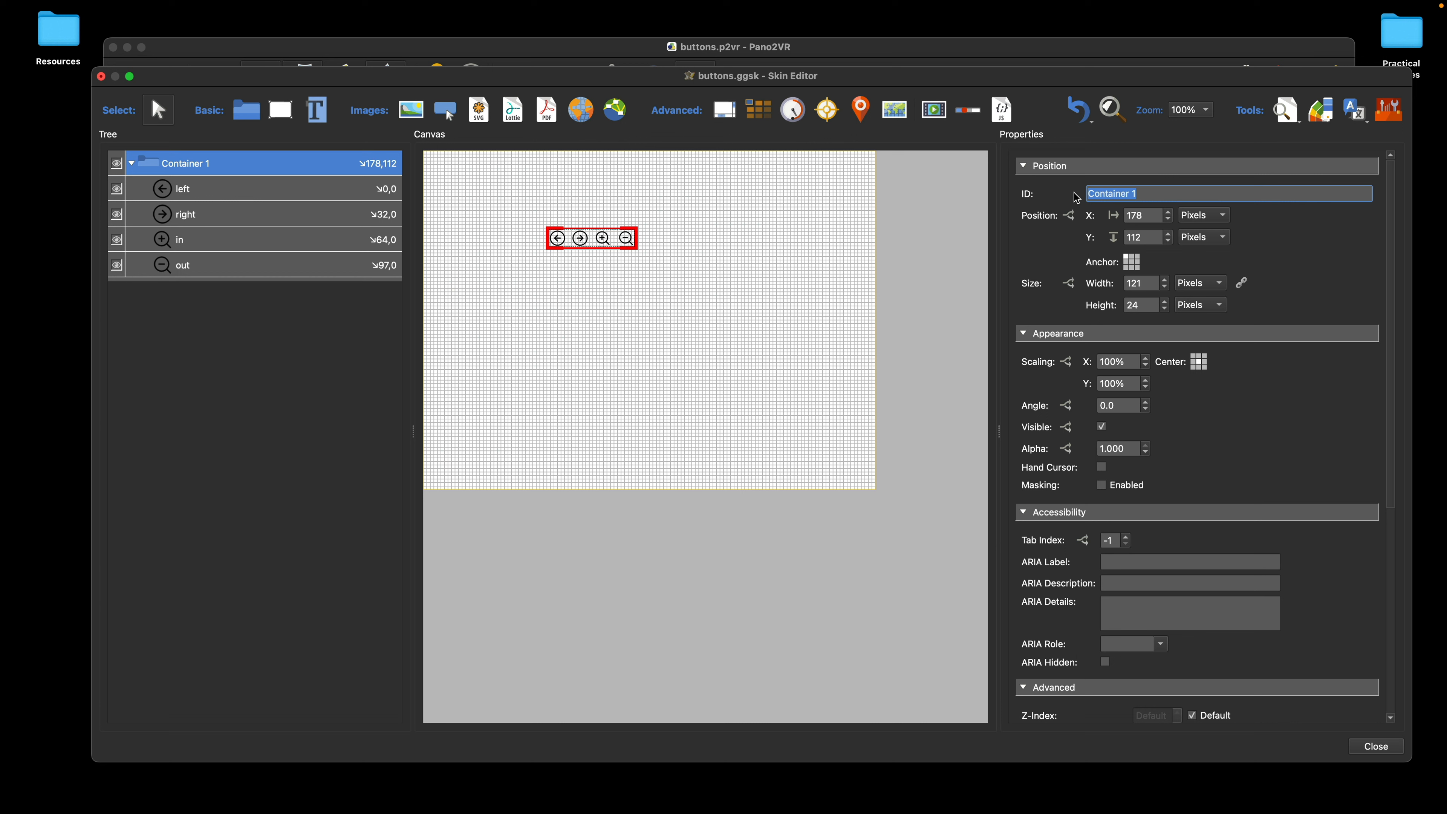
type("controll")
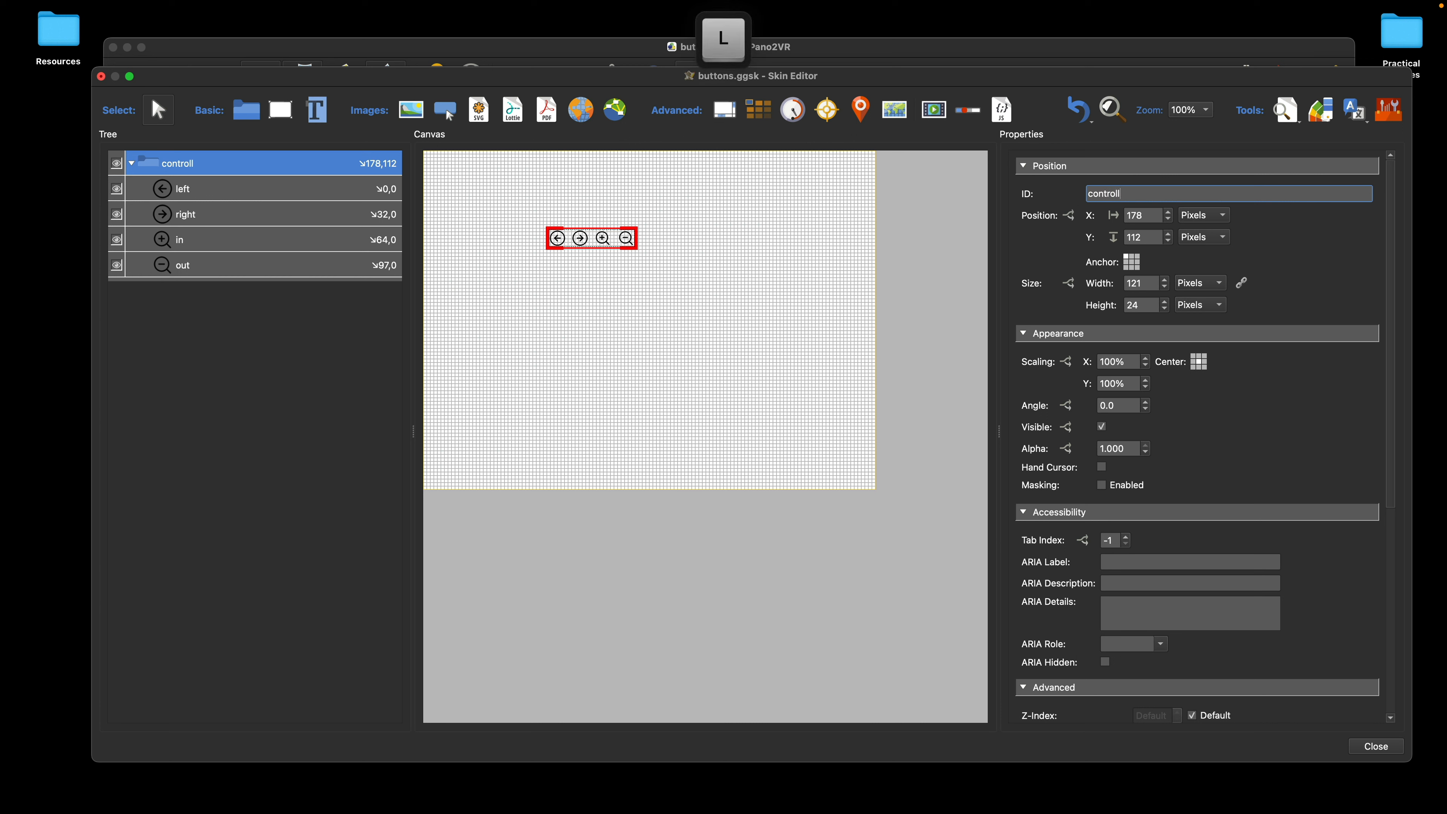
type("er")
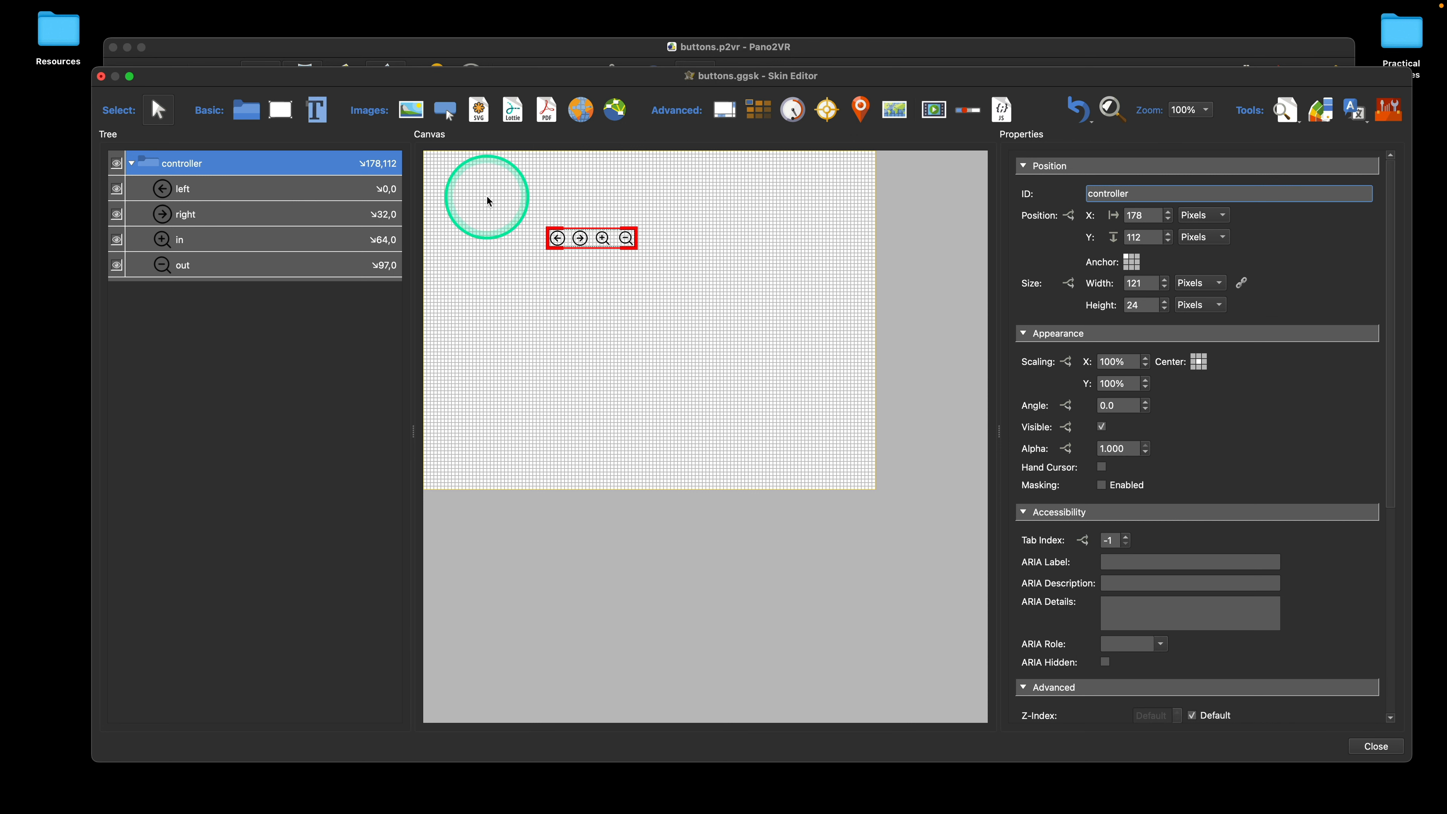
left_click(768, 199)
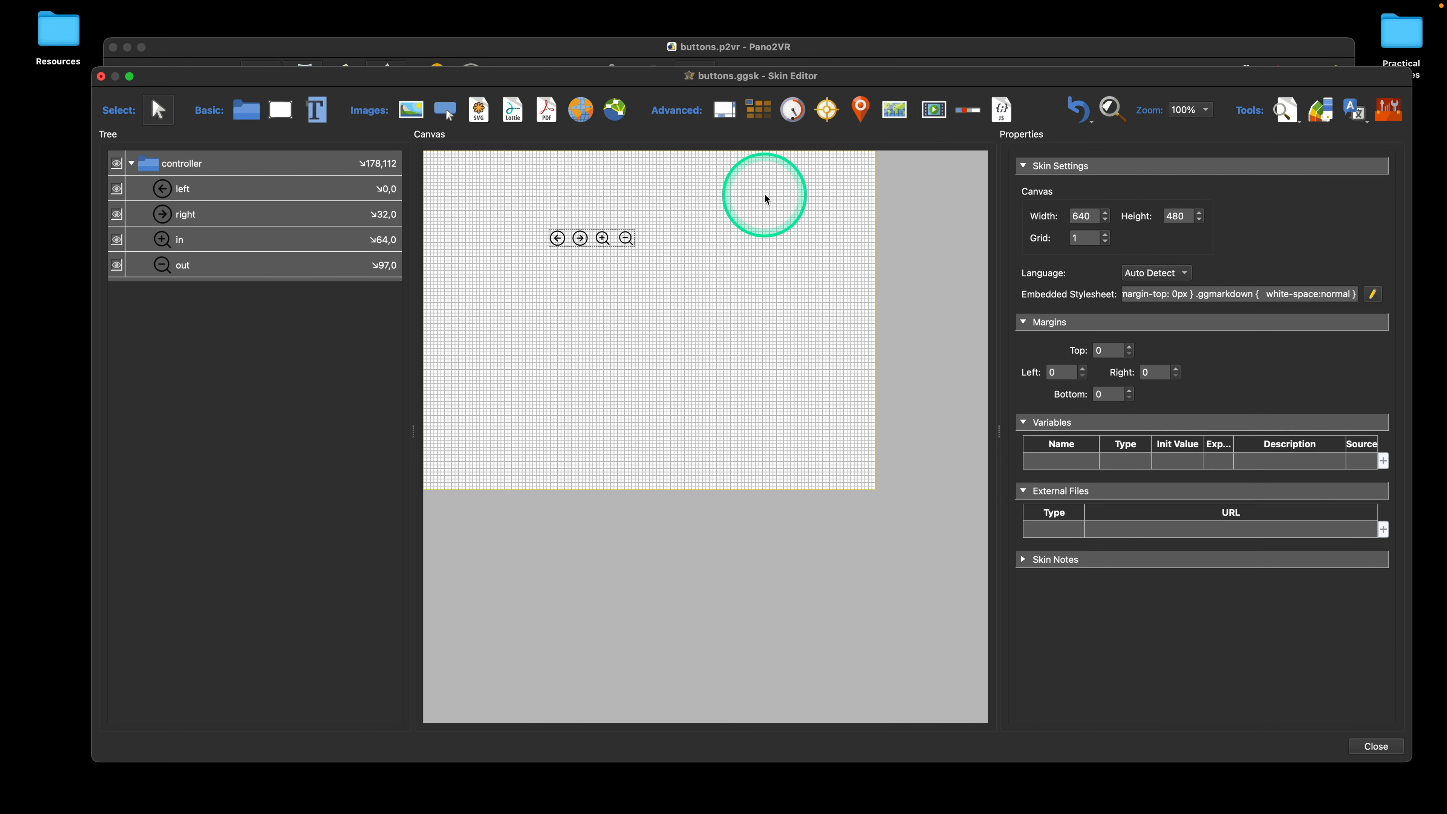
Step: Reset the controller container's X and Y position together to 0, and undo the reset
left_click(162, 164)
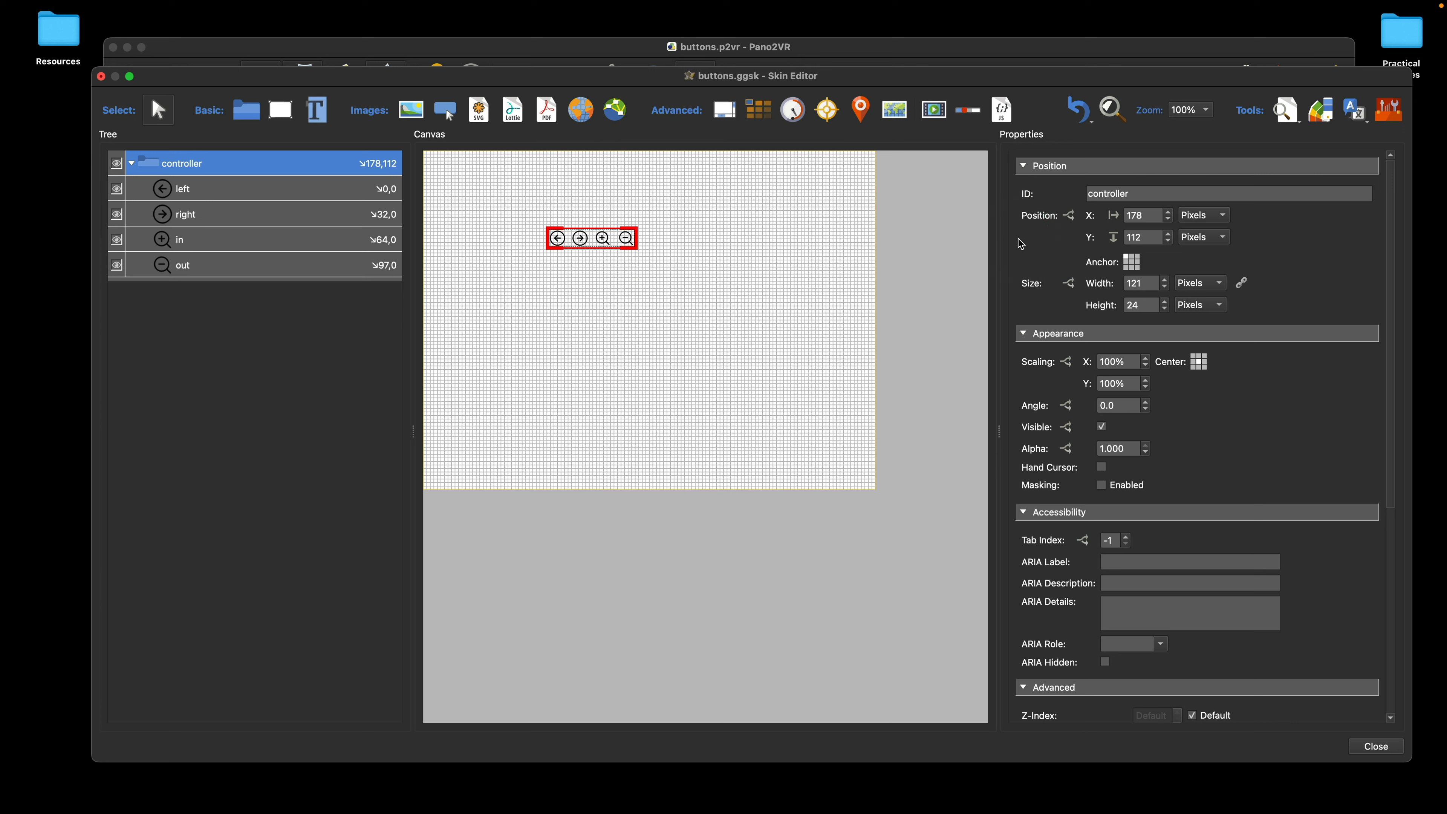
double_click(1042, 217)
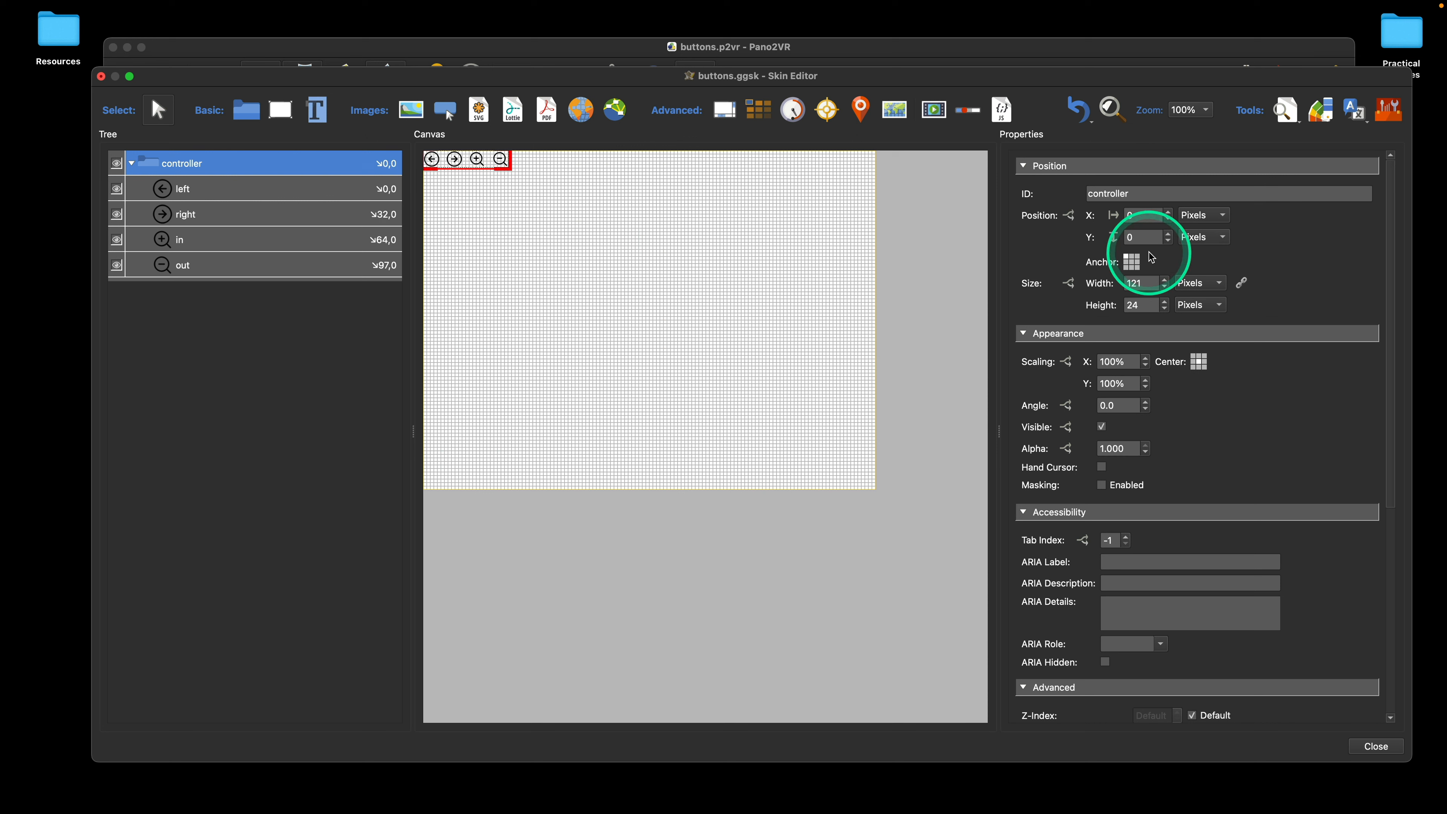
left_click(1079, 110)
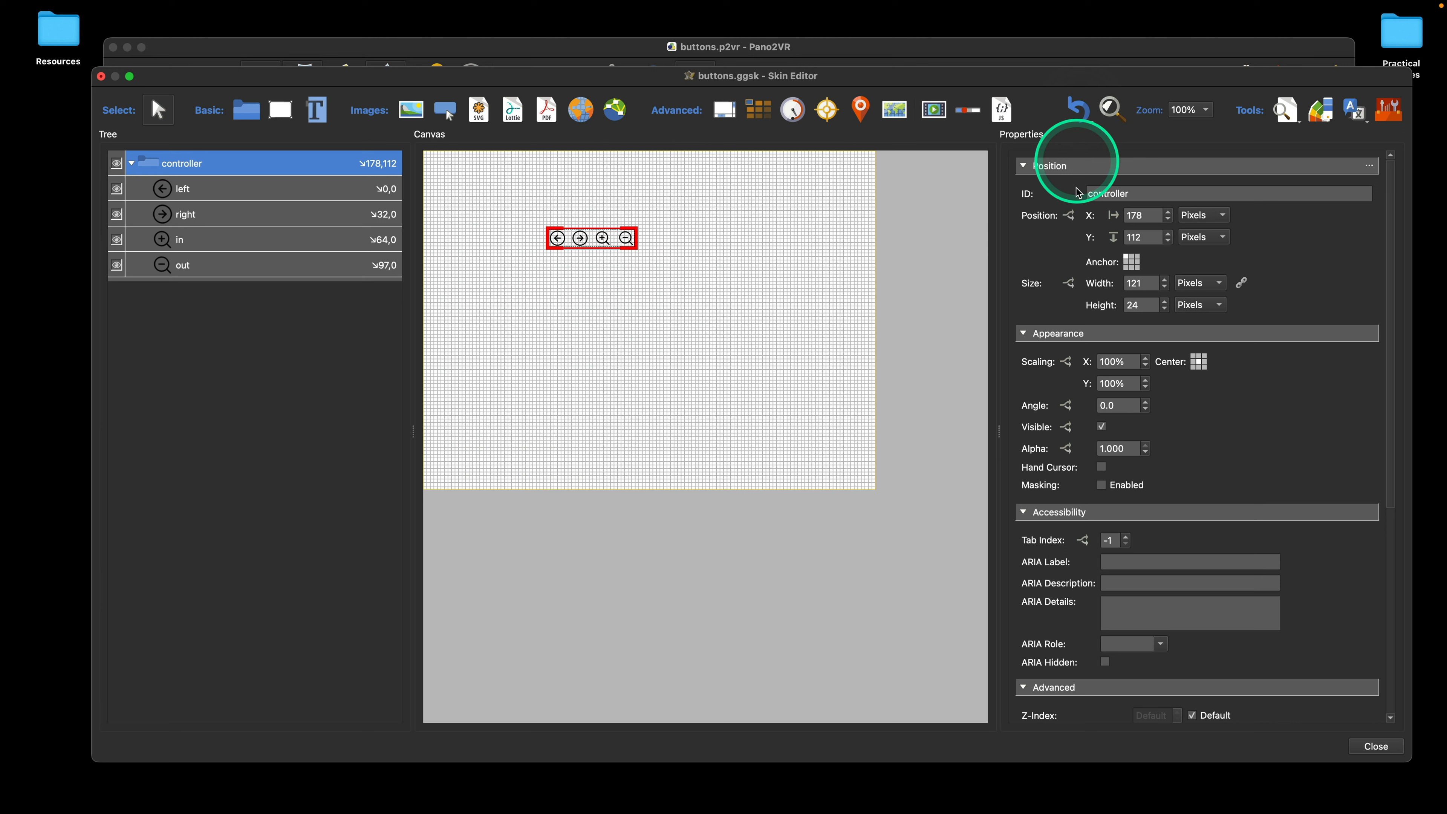
Step: Reset the controller's X position alone and its Y position alone to 0, undoing each reset
double_click(1114, 218)
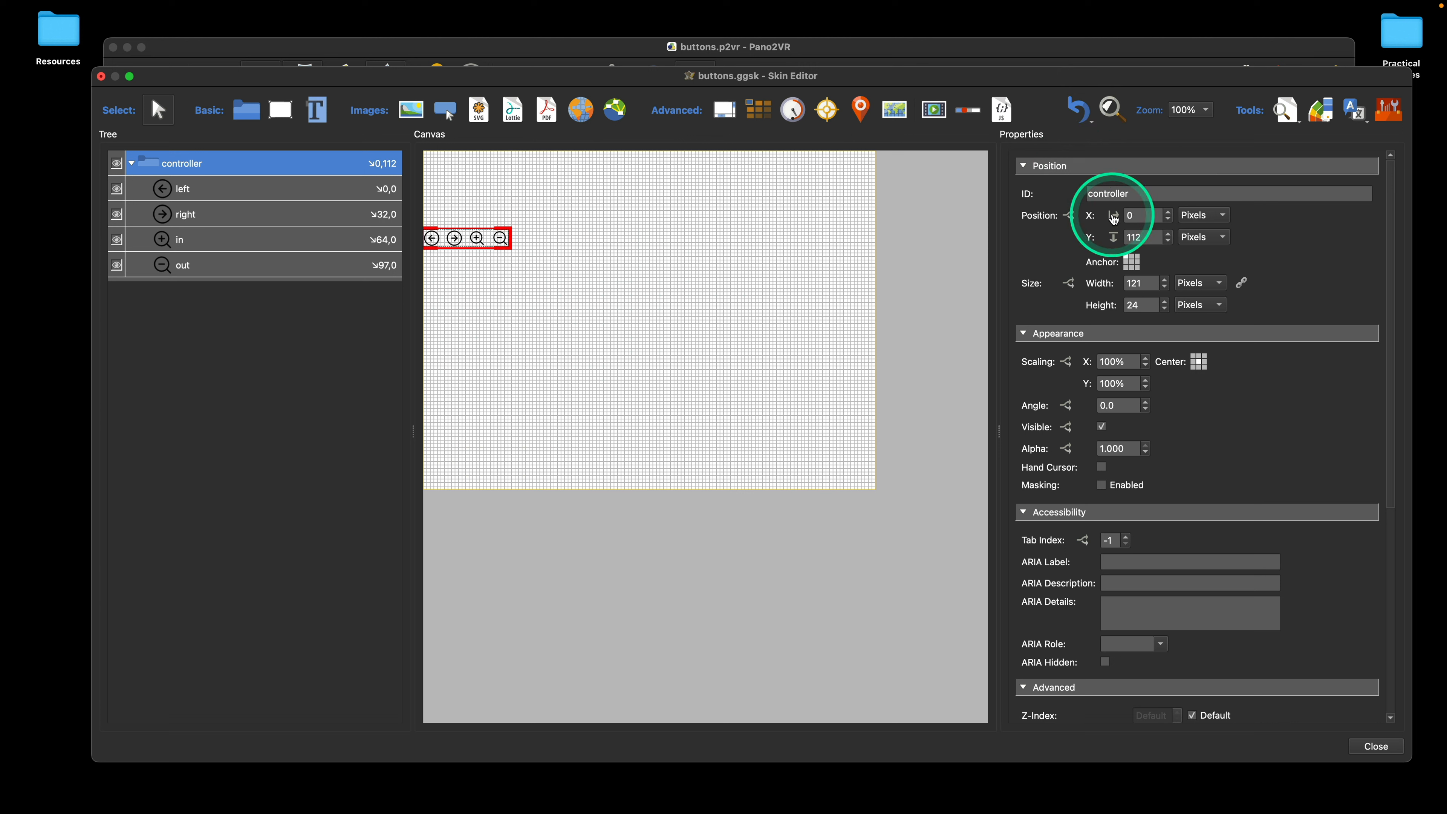
left_click(1088, 115)
double_click(1114, 236)
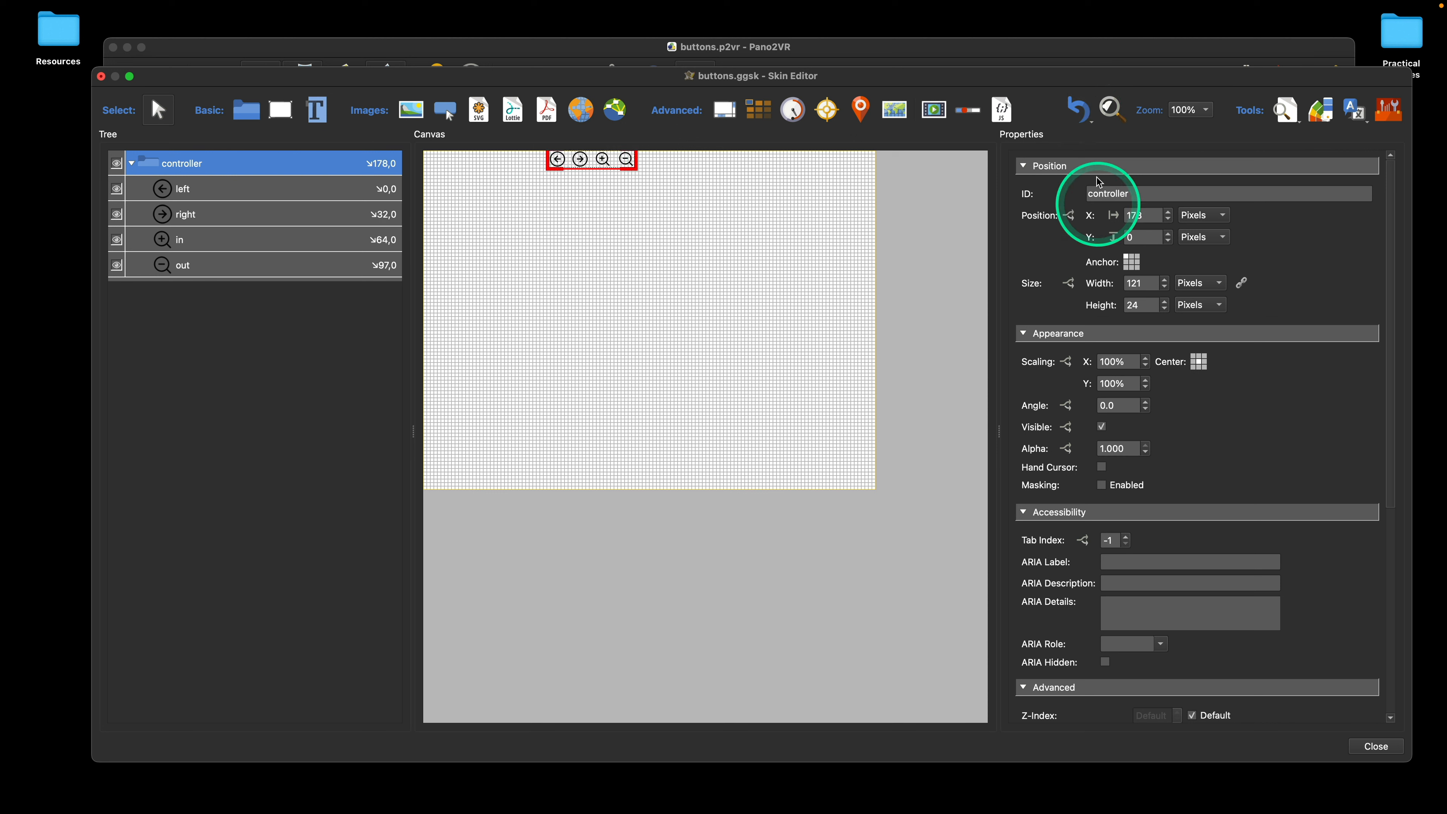
left_click(1086, 114)
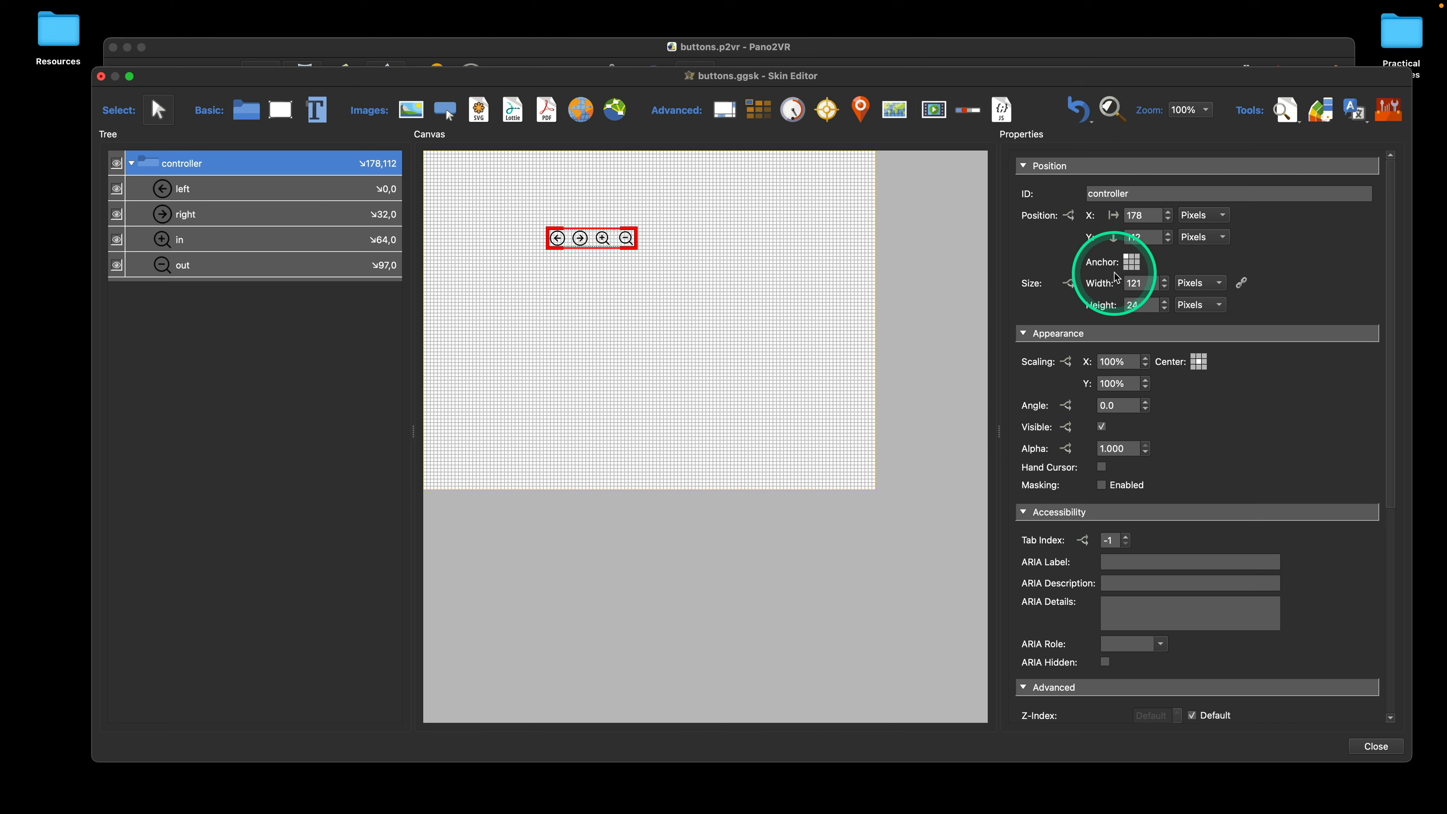
Step: Anchor the controller container to the lower-right corner and reset its position to 0, 0
left_click(1138, 268)
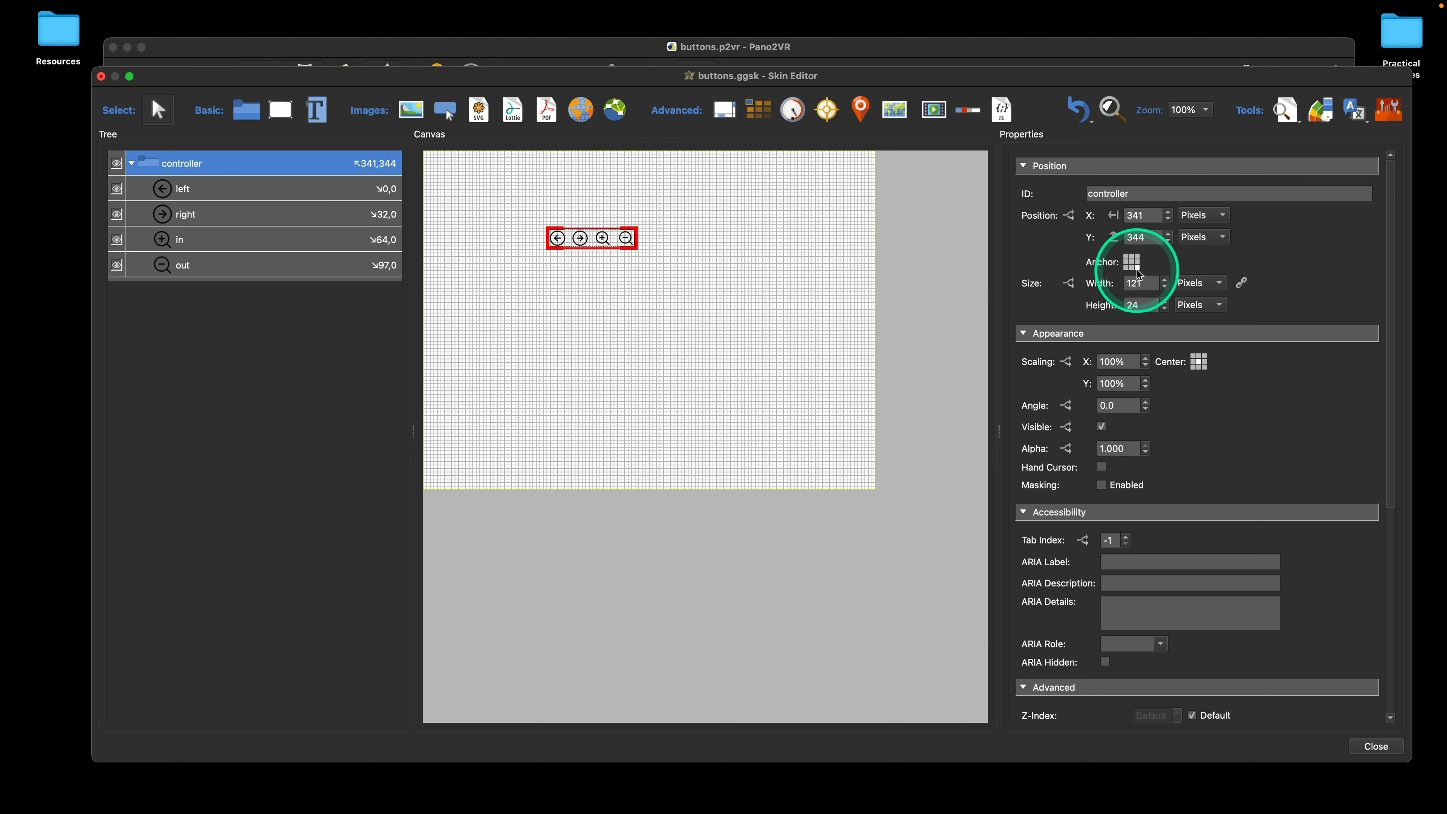
double_click(1027, 213)
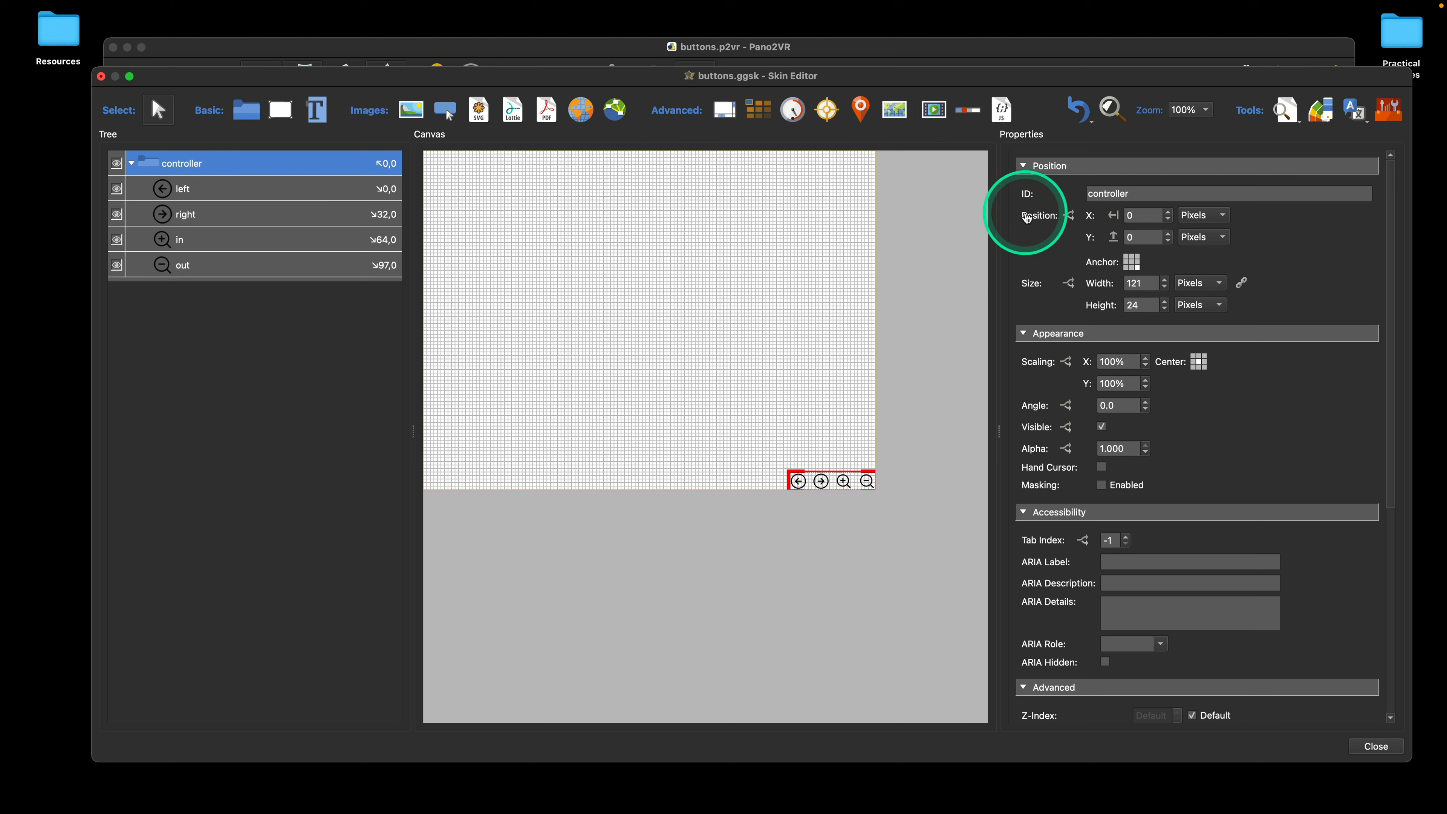
Step: Anchor the controller container to the bottom center, reset its position to 0, 0, and set its Y offset to 23 pixels
left_click(1133, 268)
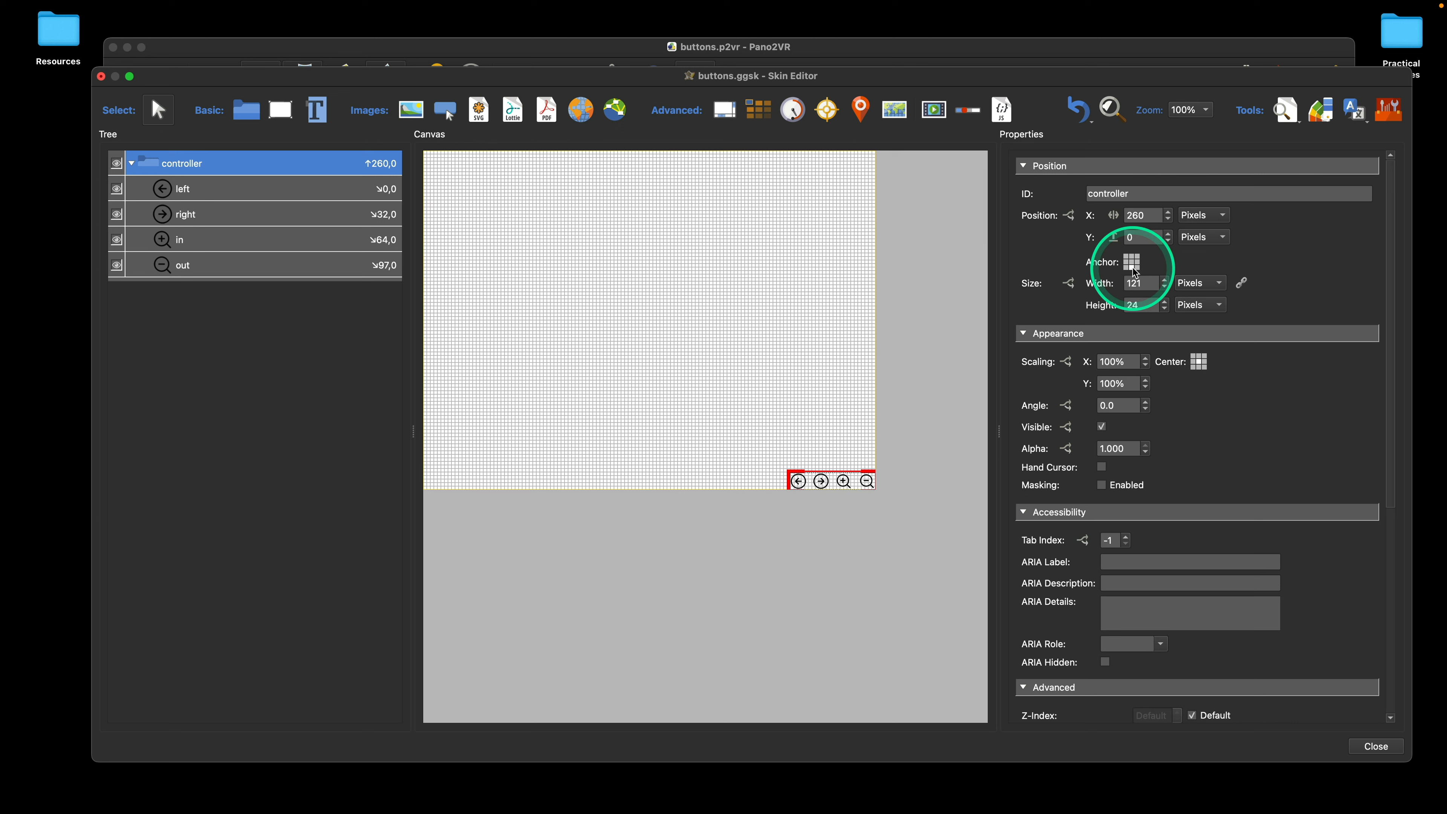
double_click(1048, 216)
double_click(1131, 237)
type("23")
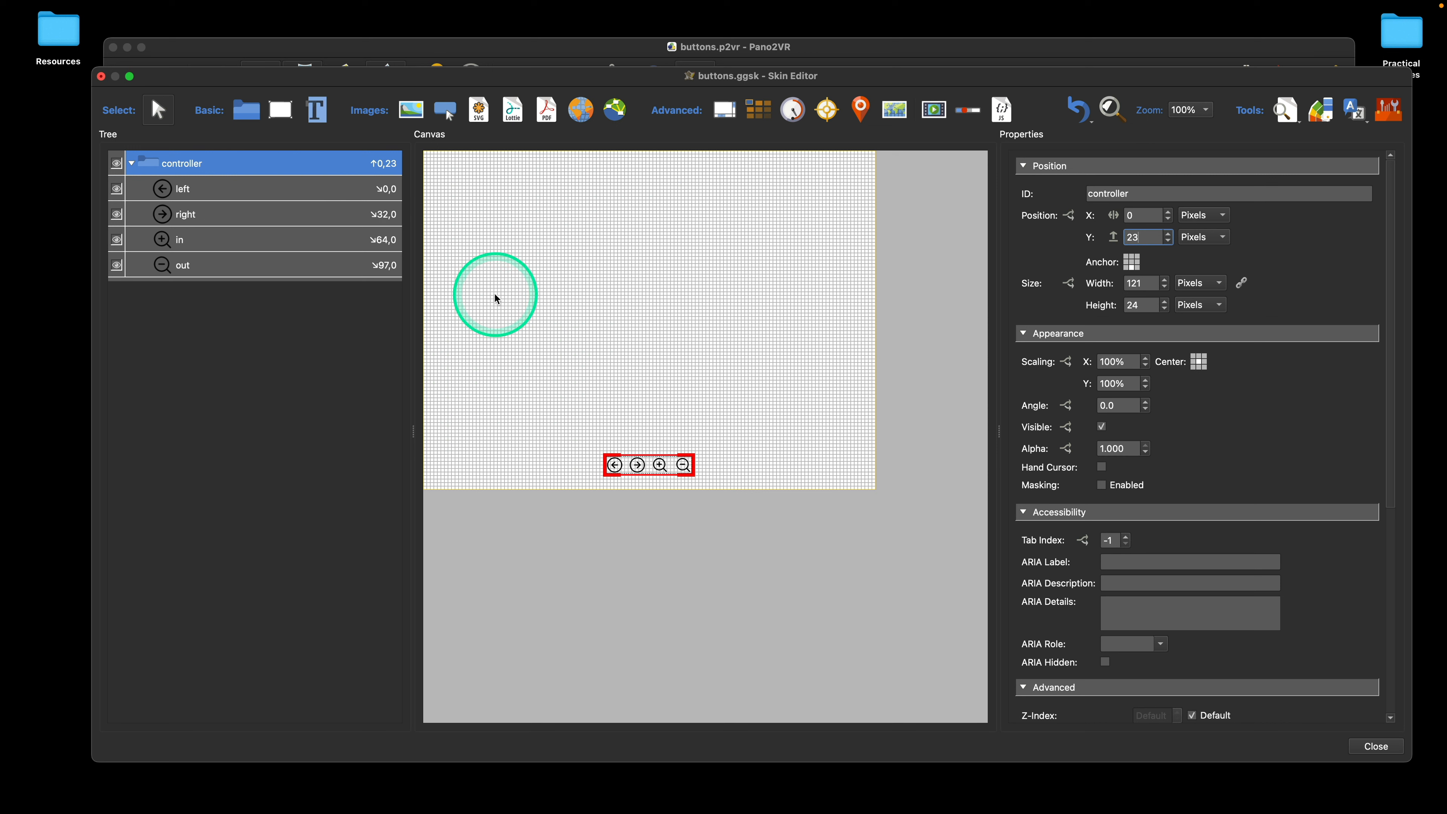
Step: Select the left, right, in and out elements together in the tree, and reduce the selection to the out element
left_click(223, 195)
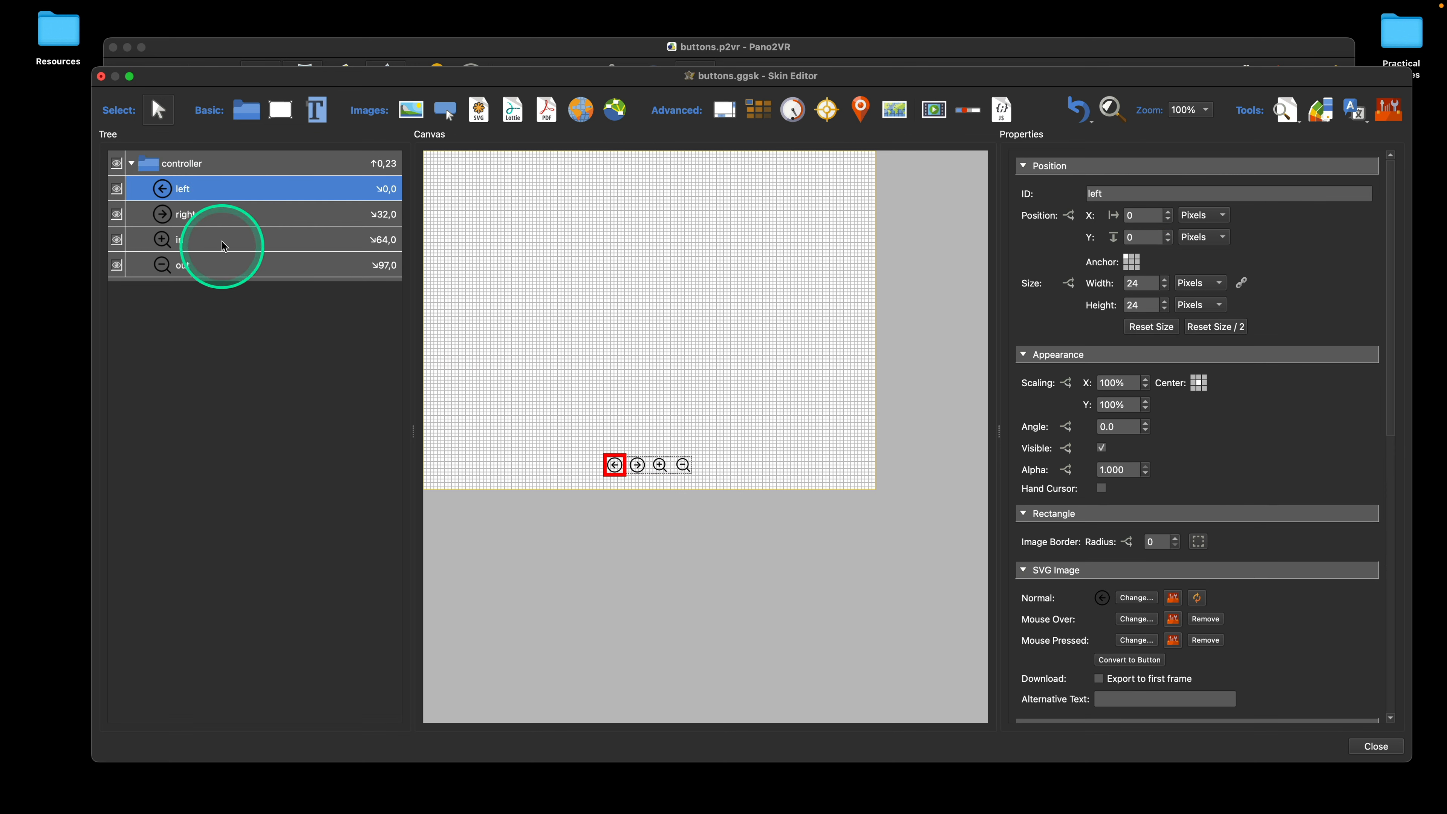
left_click(225, 215, "shift")
left_click(231, 267, "shift")
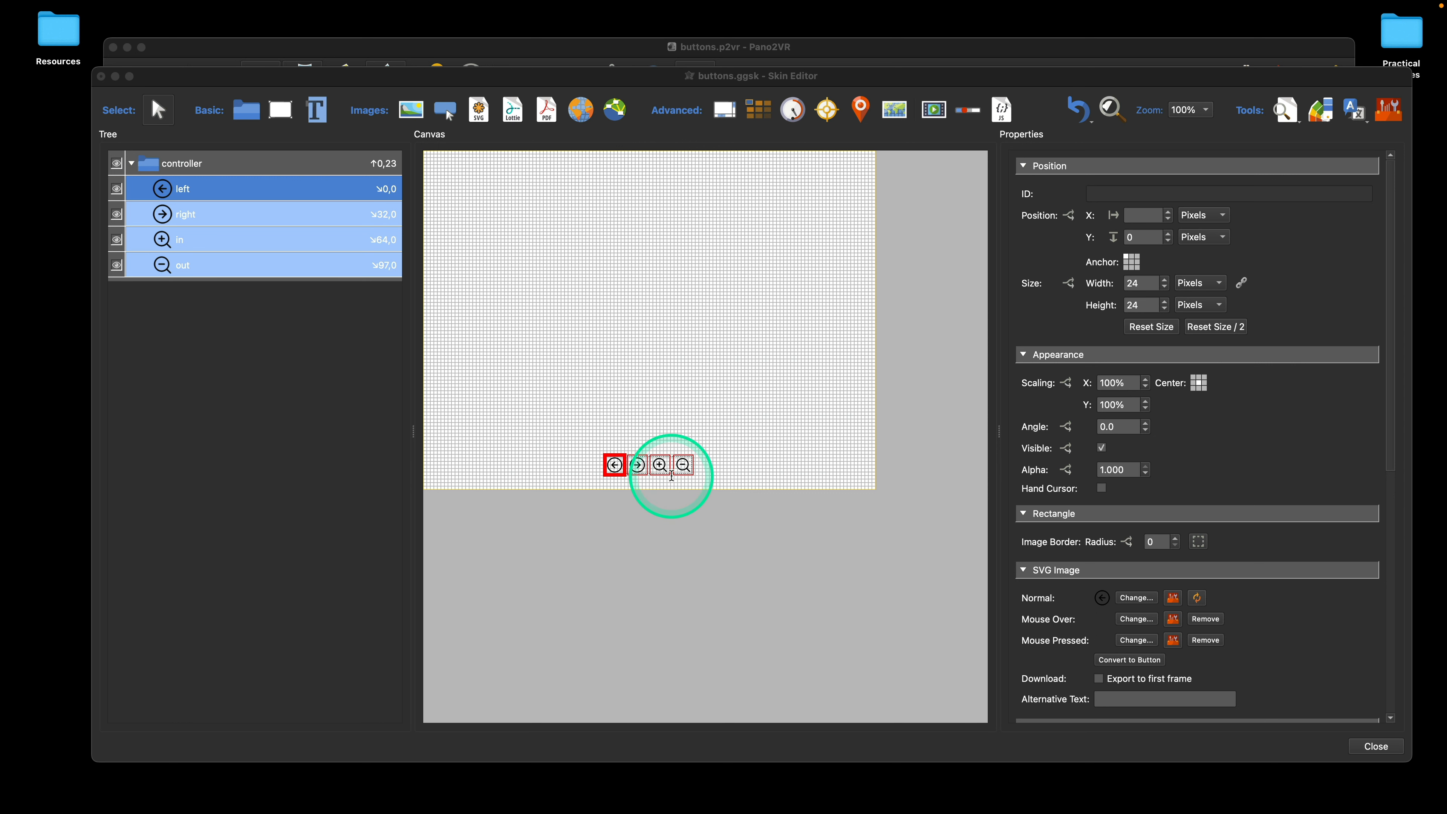
left_click(298, 264)
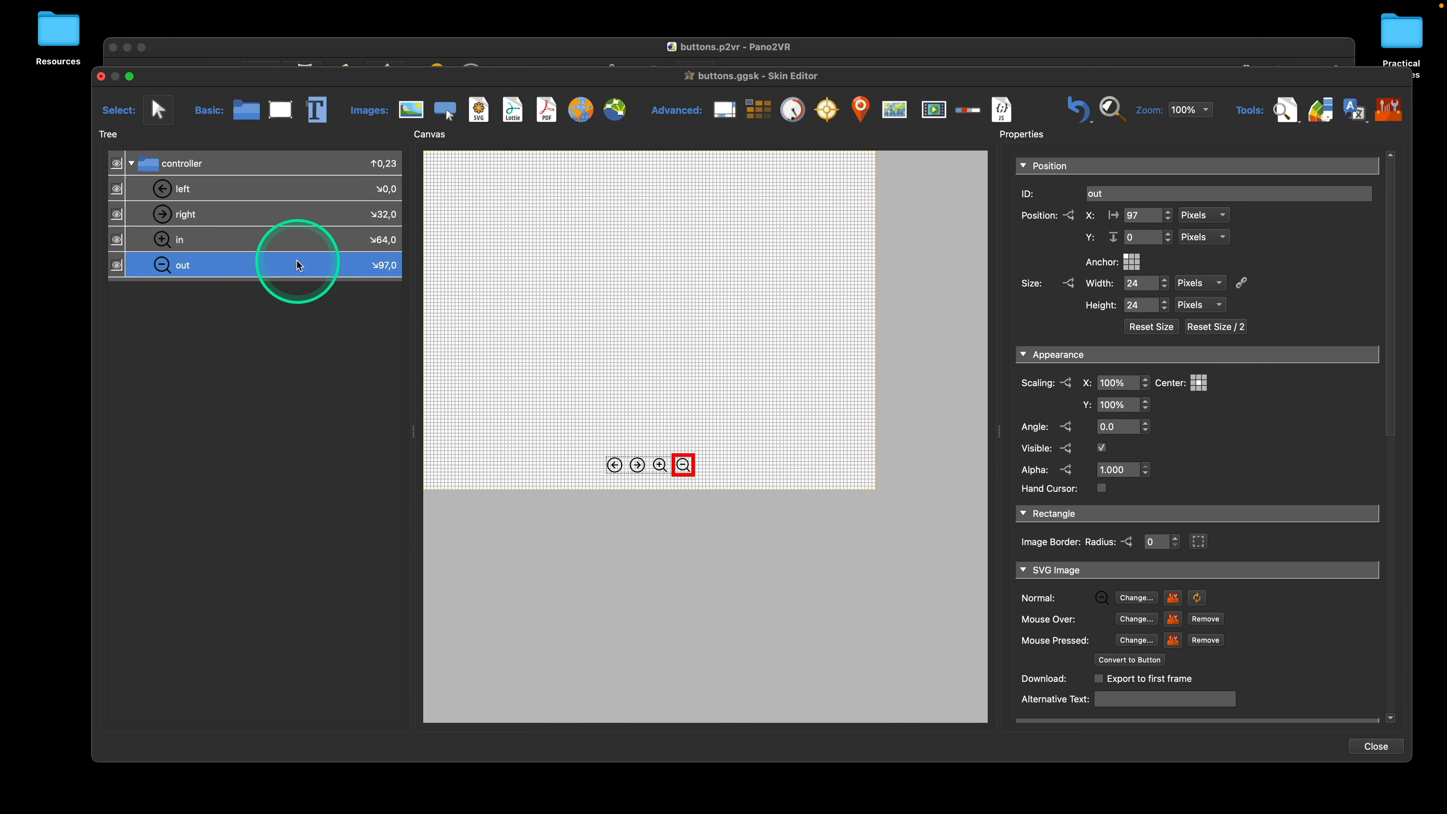
Step: Hide the controller container in the canvas and show it again
left_click(285, 163)
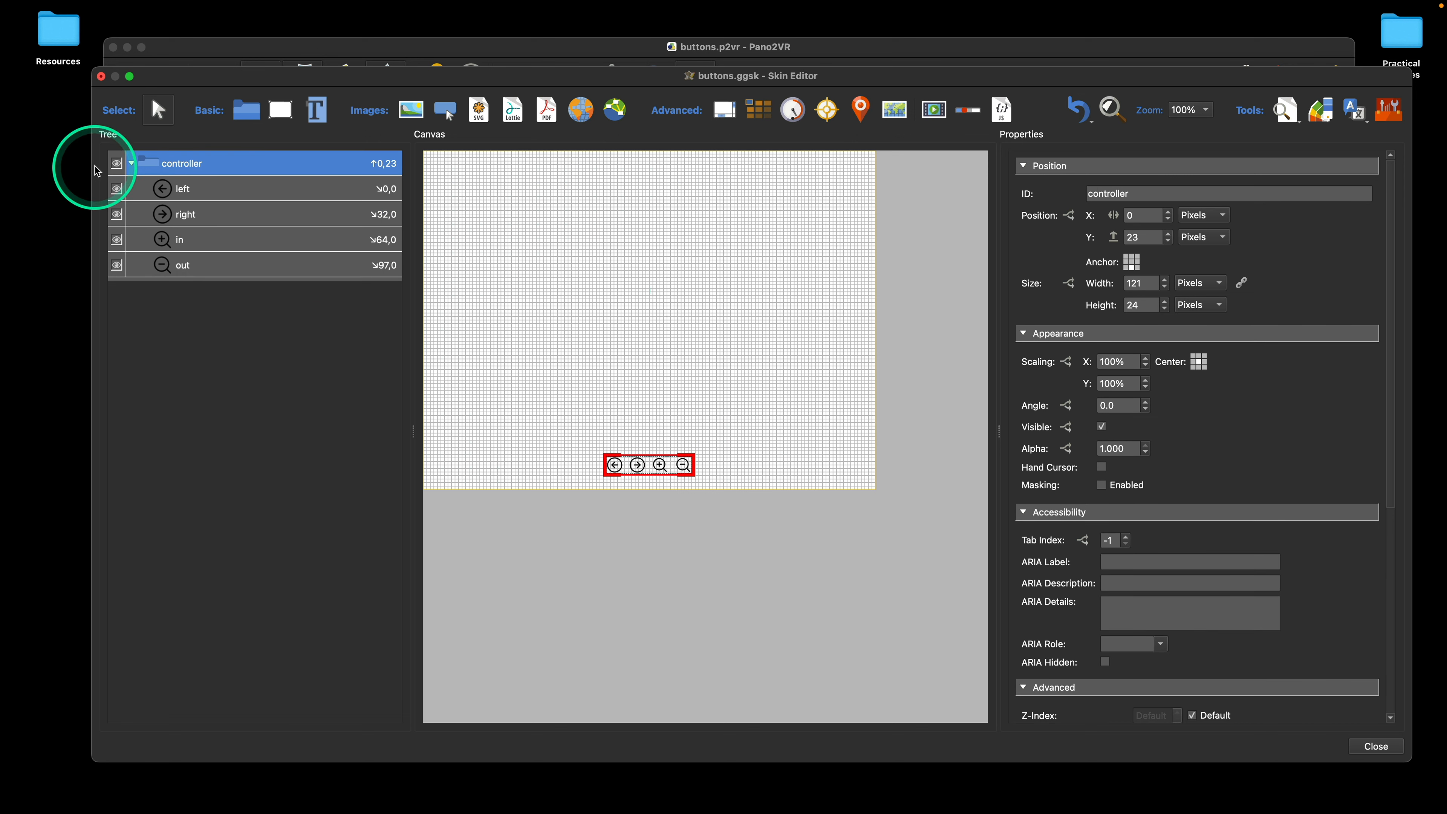
mouse_move(158, 2)
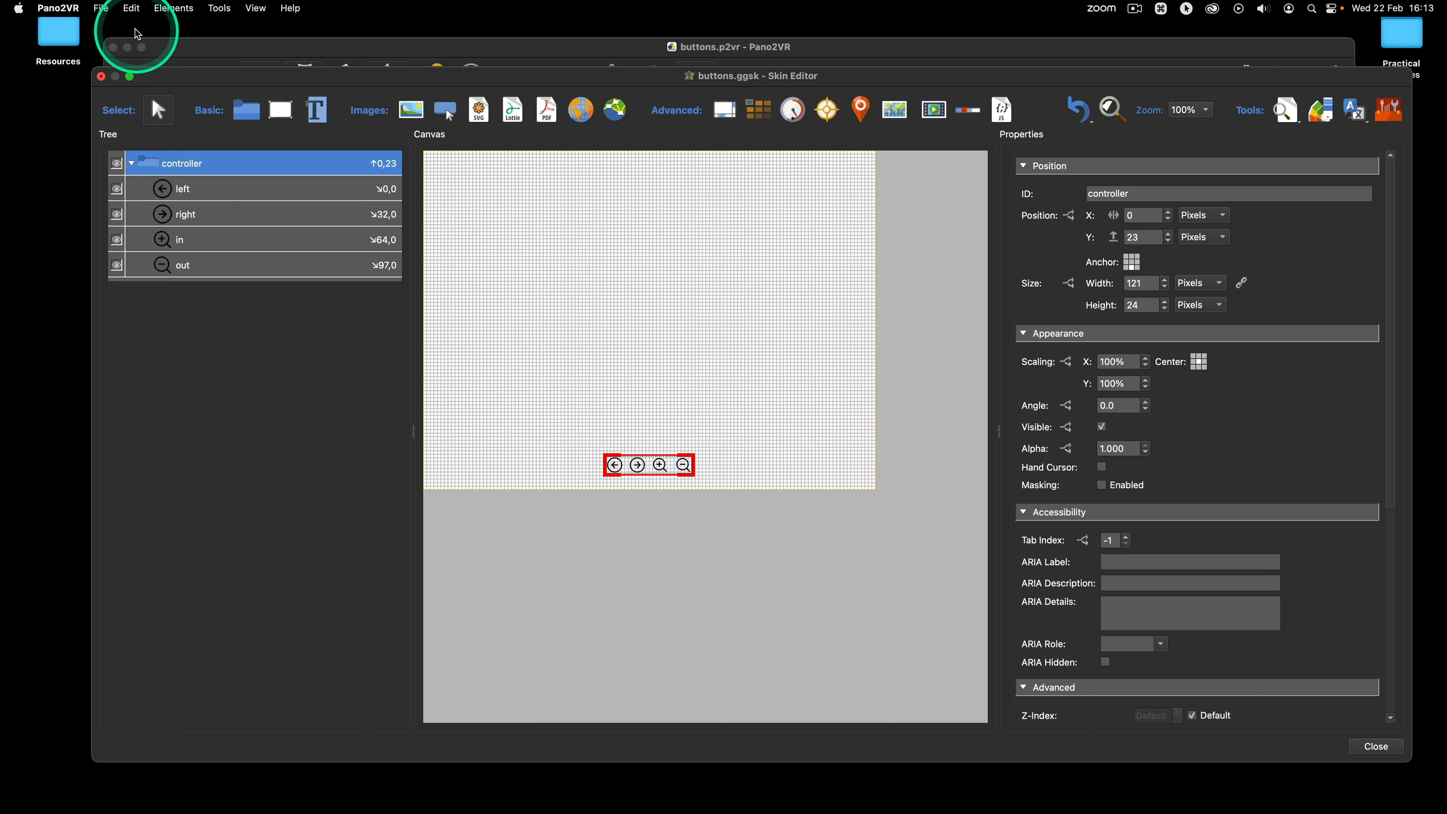
left_click(133, 8)
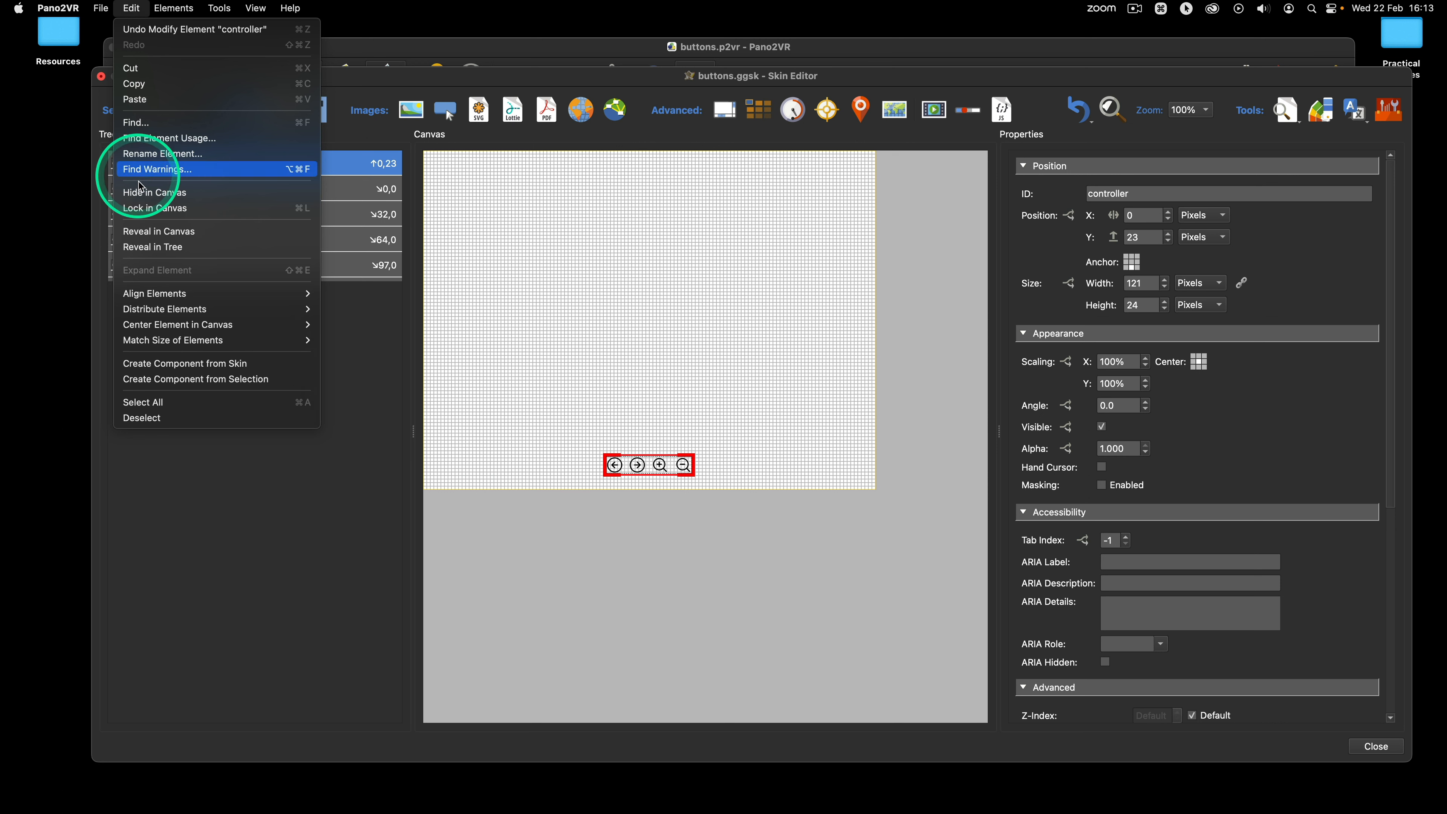
left_click(158, 194)
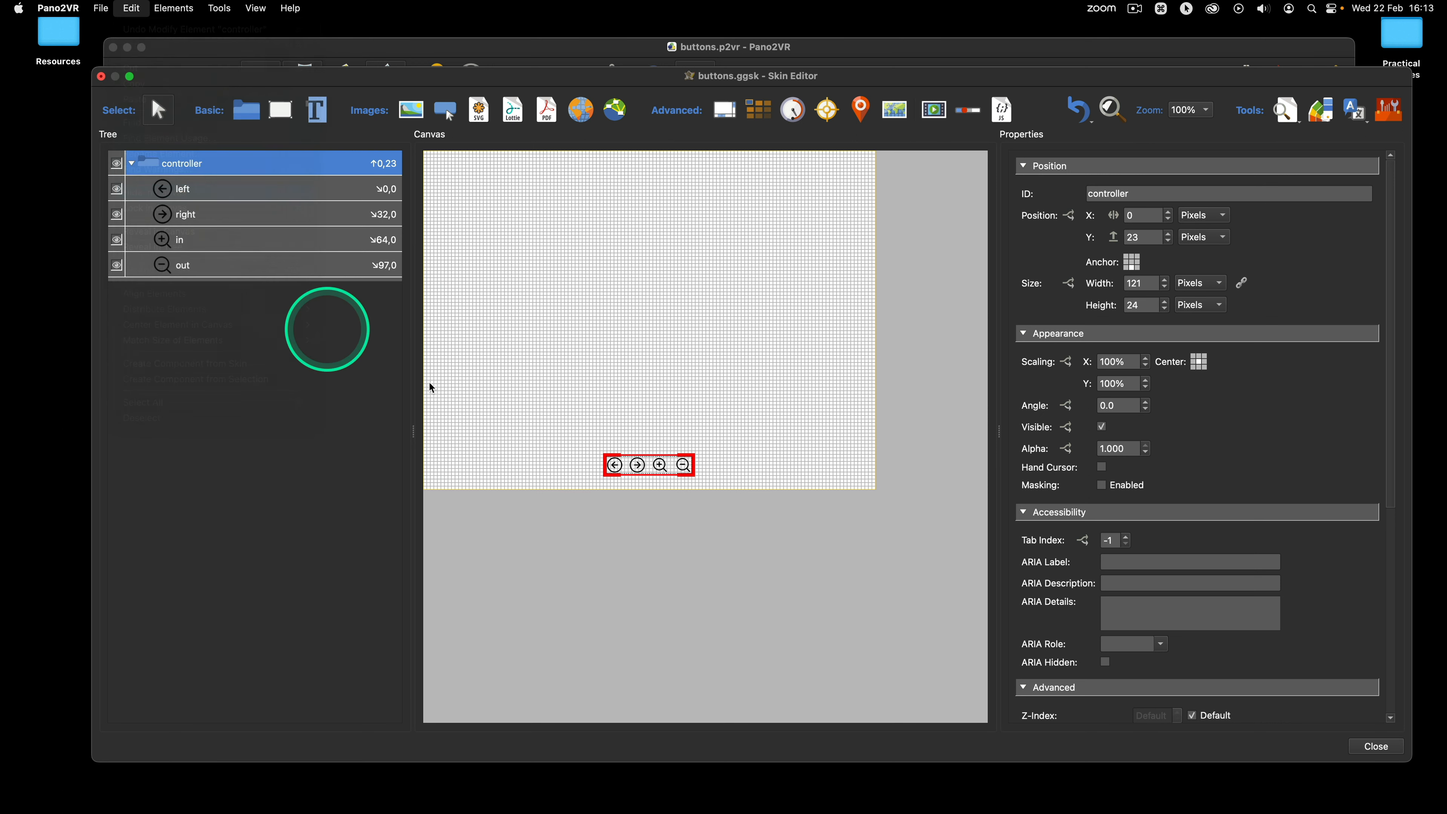
right_click(185, 167)
left_click(240, 206)
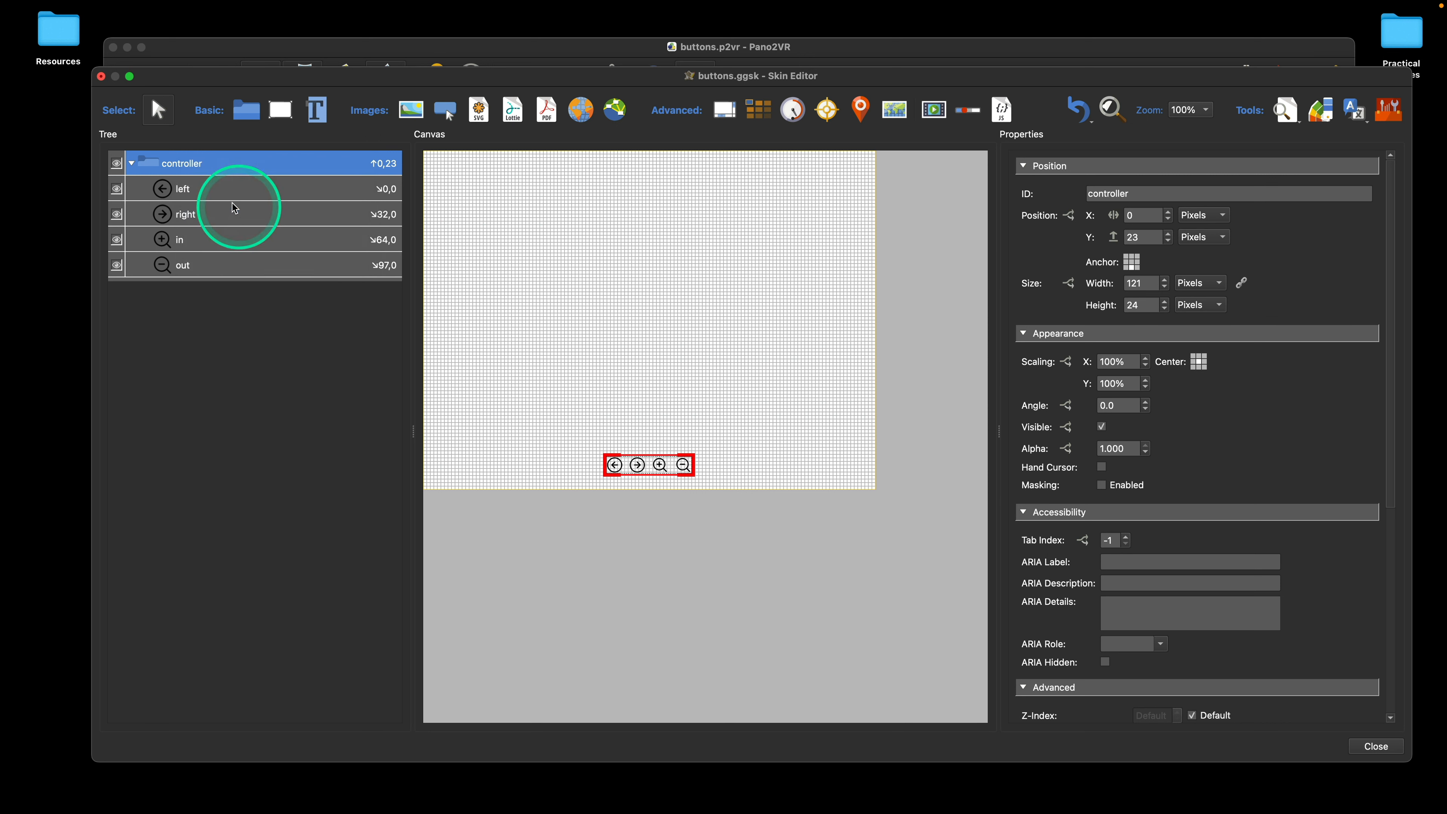
Step: Lock the controller container in the canvas to test selecting its buttons there, and unlock it again
right_click(195, 167)
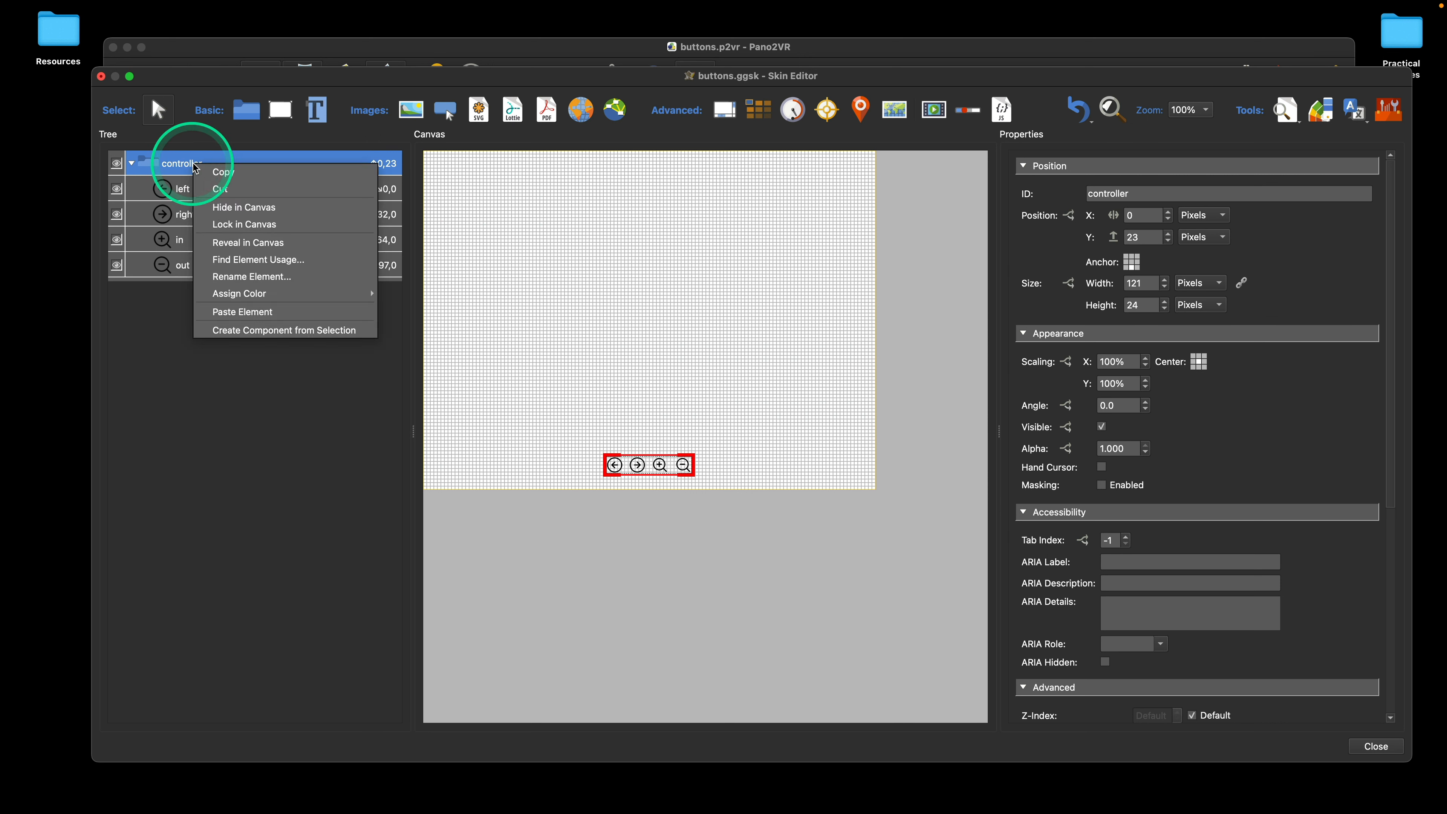
left_click(246, 225)
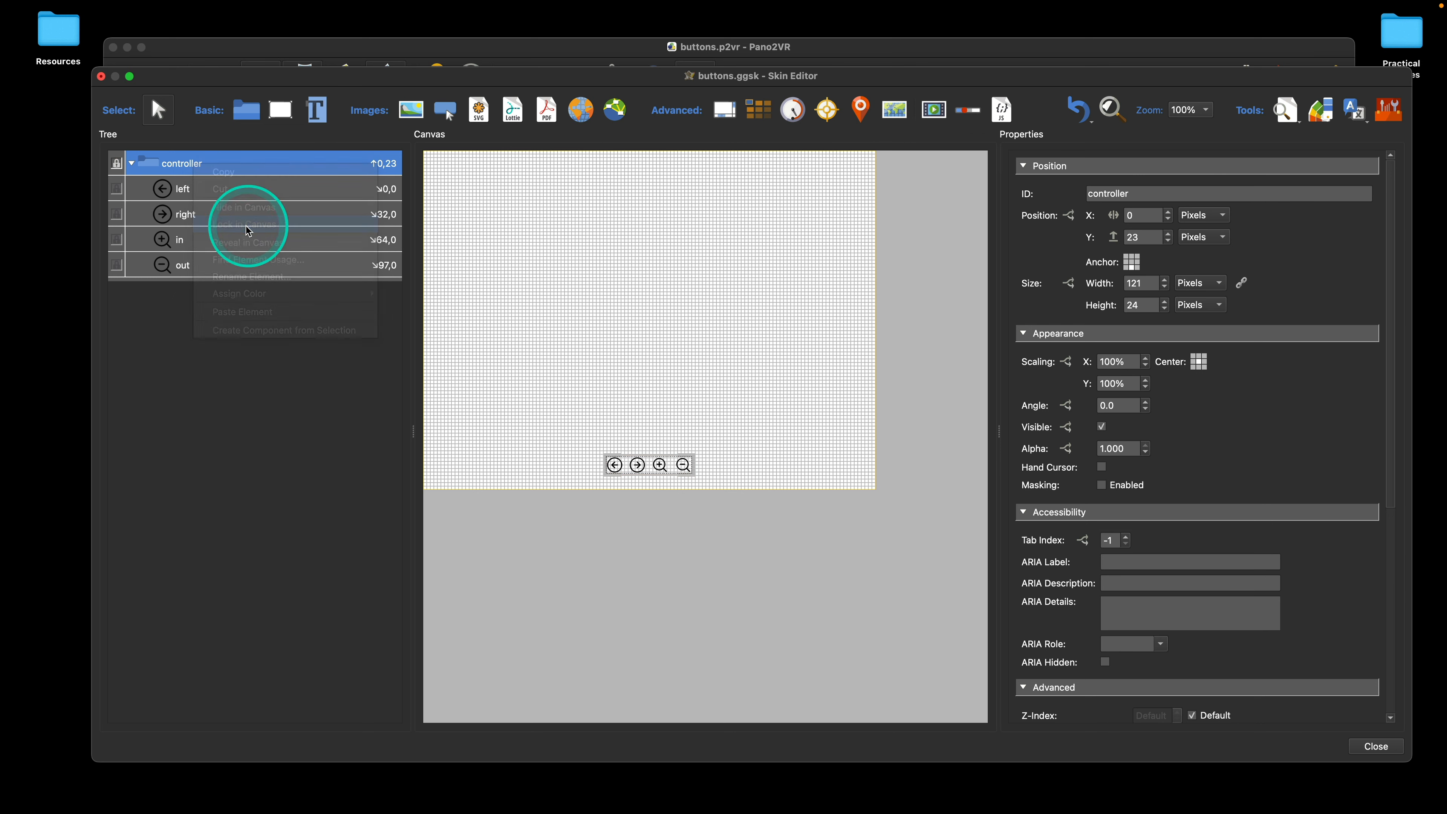
left_click(652, 469)
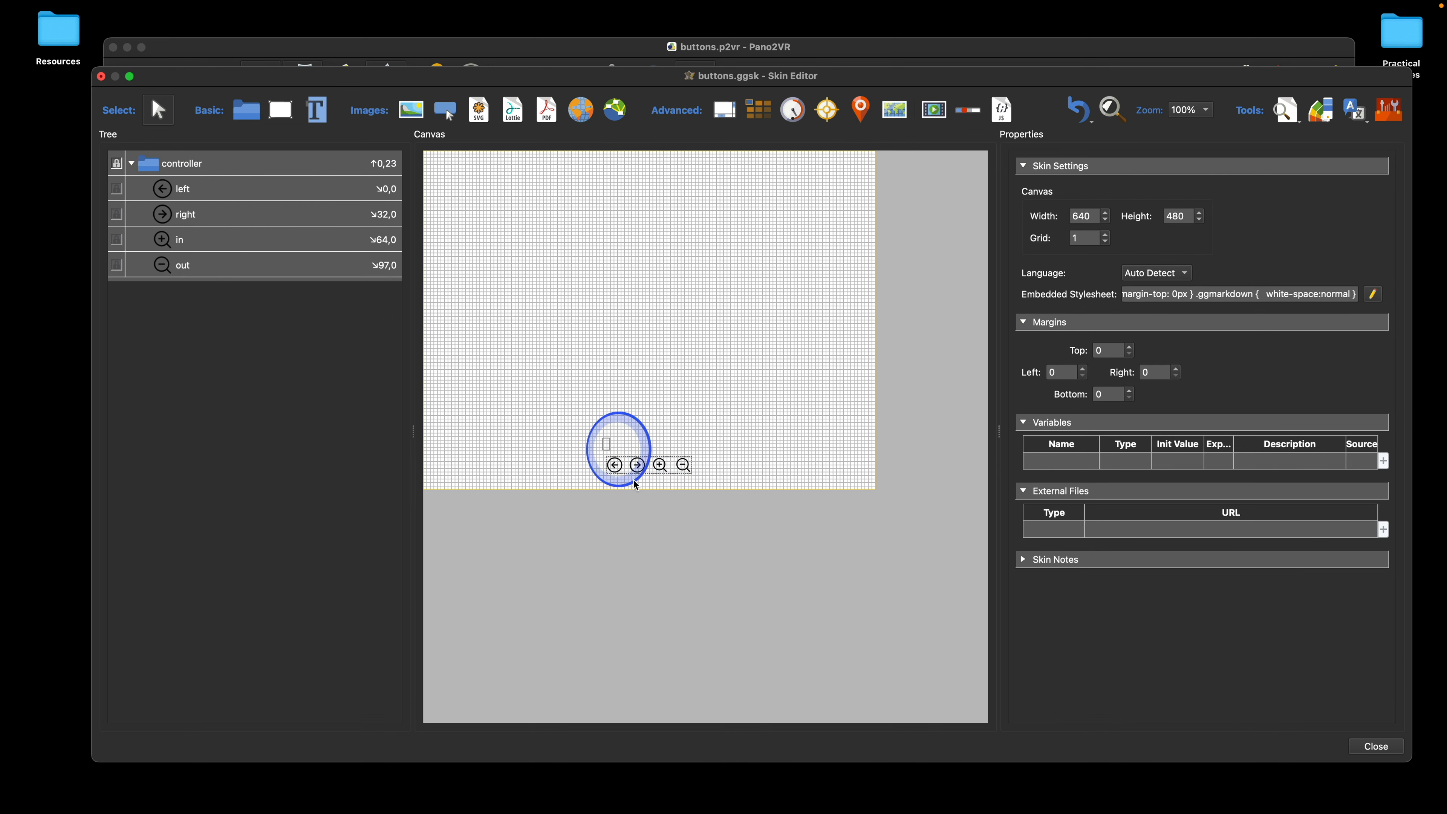
left_click(232, 190)
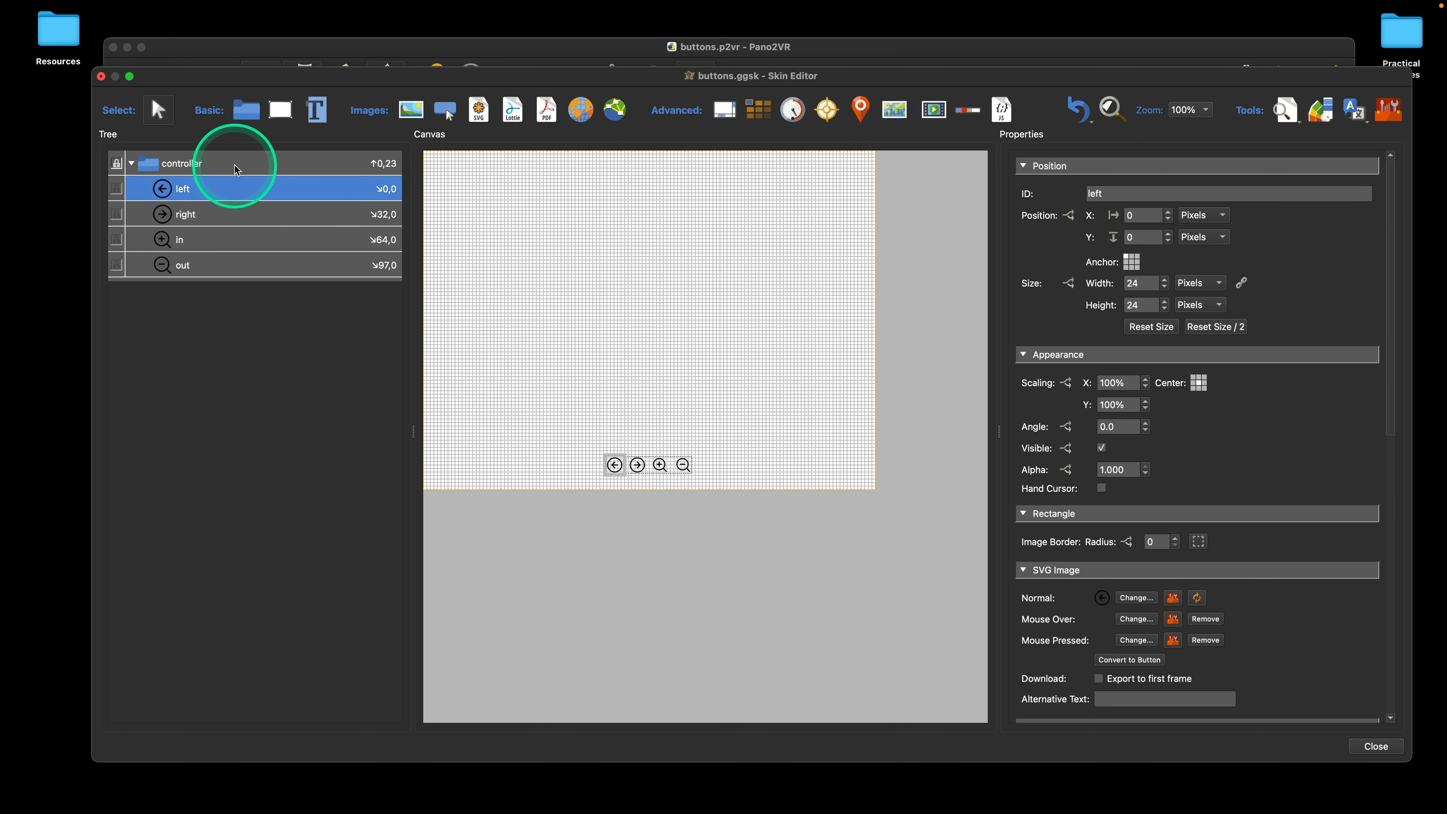
left_click(598, 446)
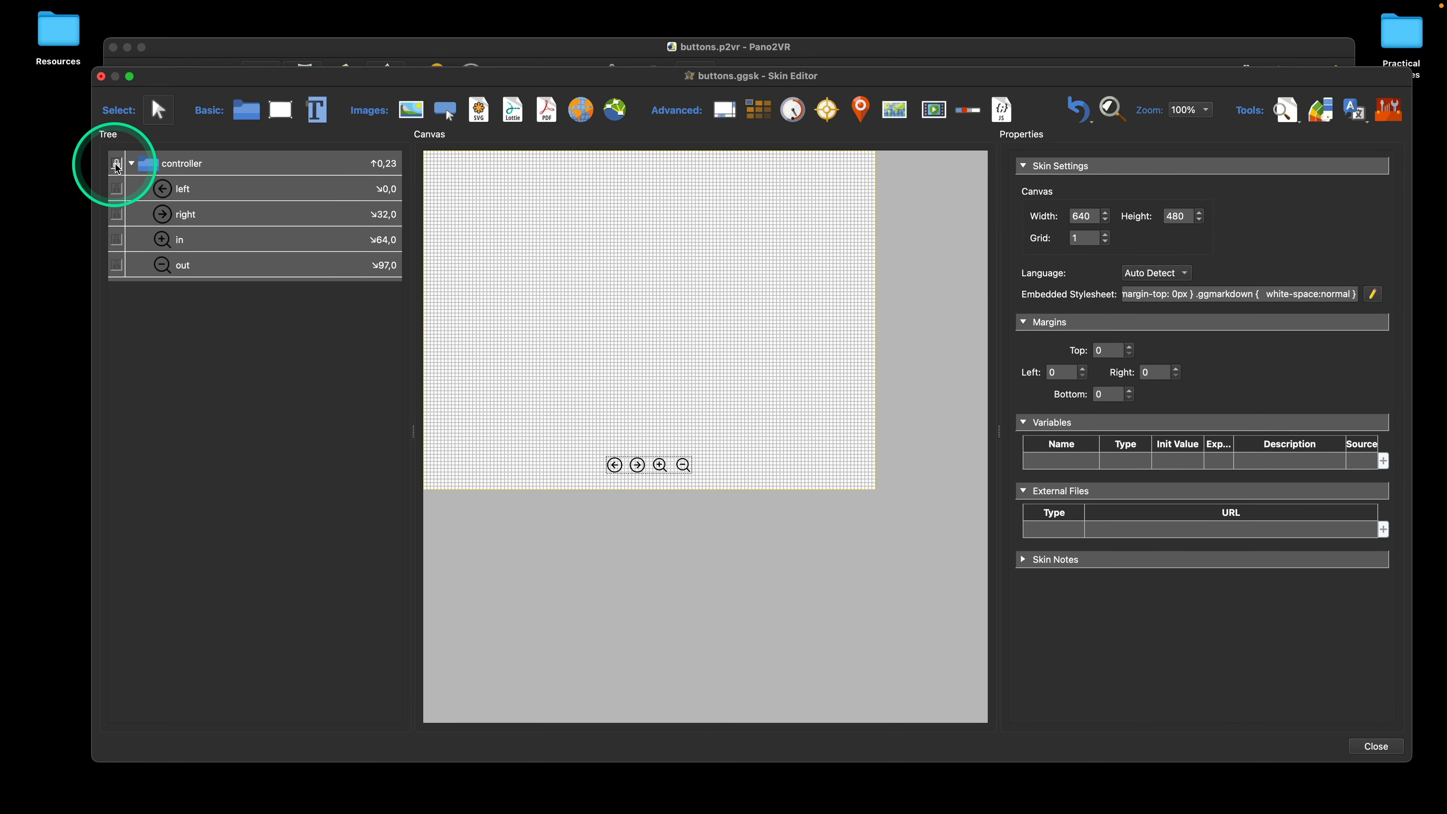
right_click(178, 166)
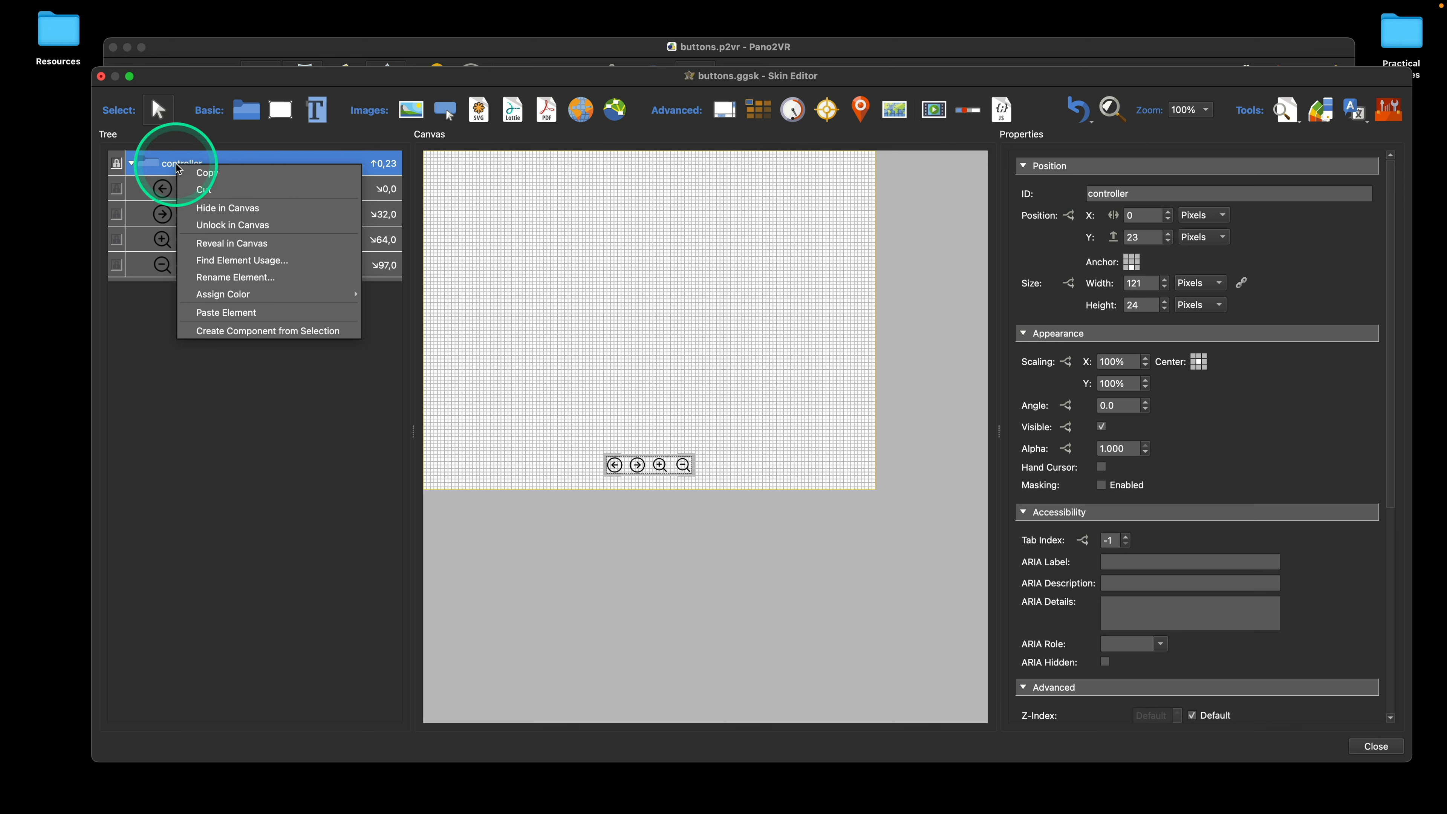
left_click(256, 225)
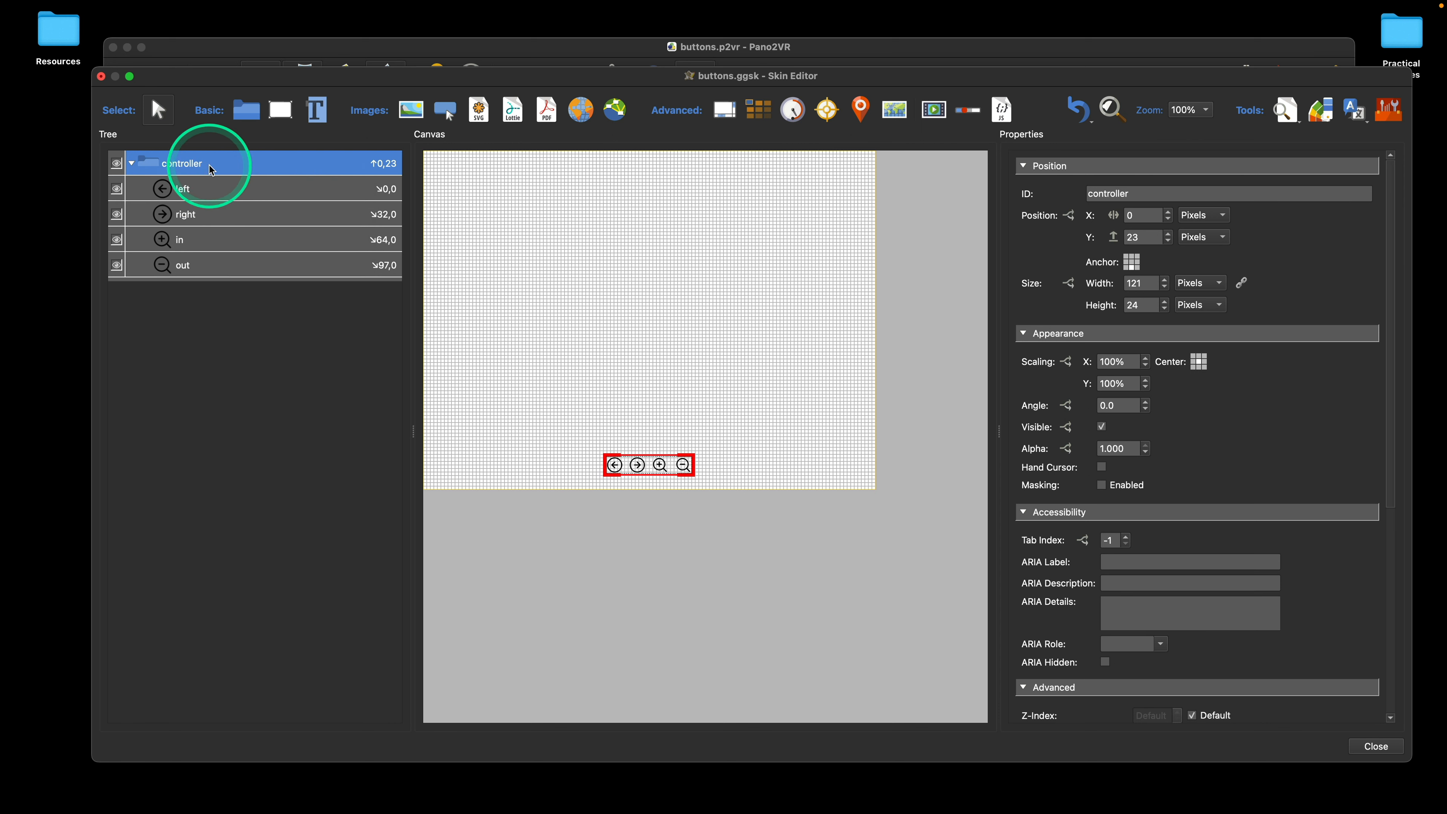
Step: Toggle the controller container's canvas visibility off and on twice from its tree entry
left_click(117, 165)
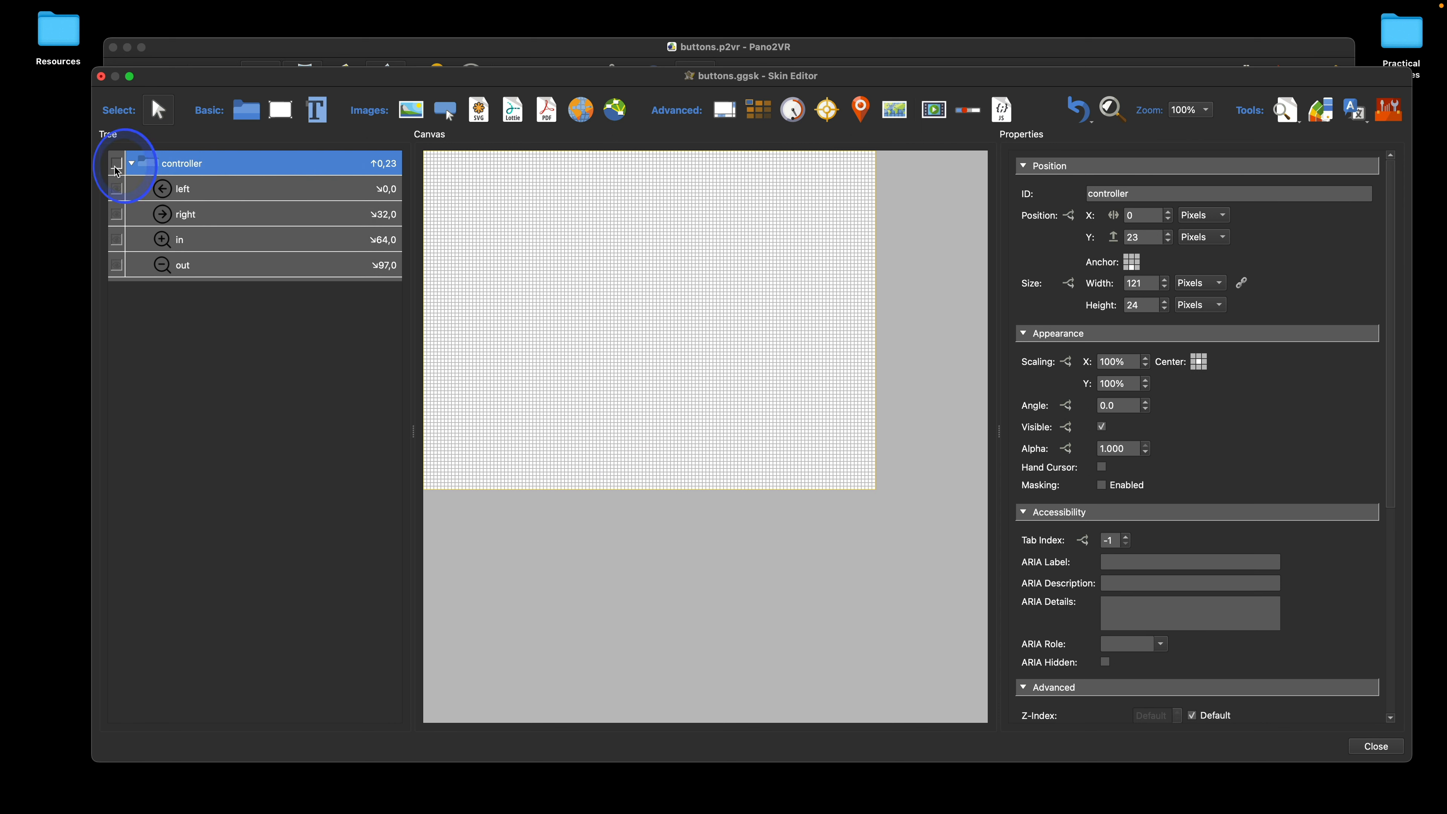
left_click(118, 167)
left_click(118, 167)
left_click(118, 166)
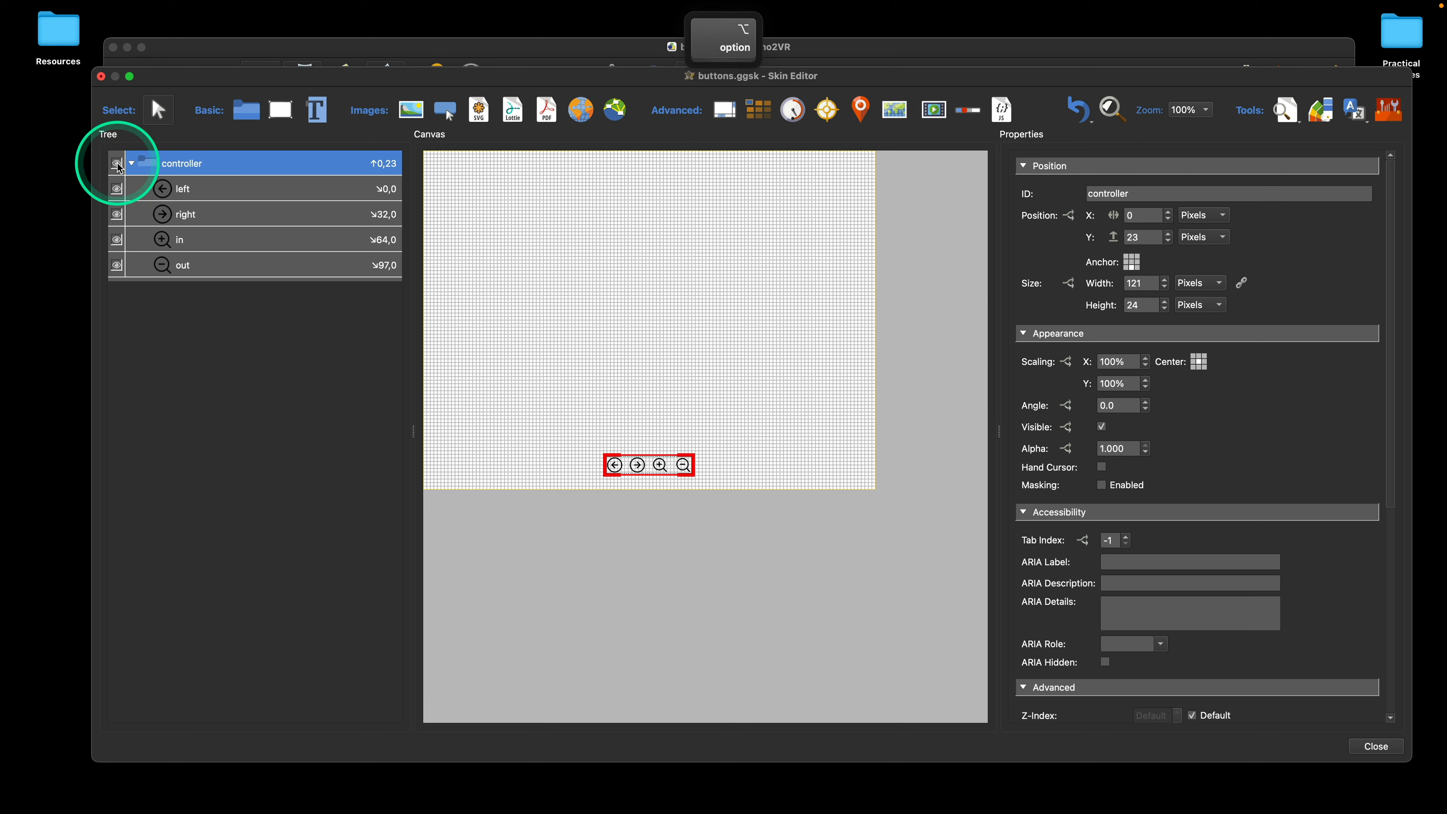
Step: Toggle the controller container's lock and visibility states from its tree entry, and restore it to visible and unlocked
left_click(118, 165, "alt")
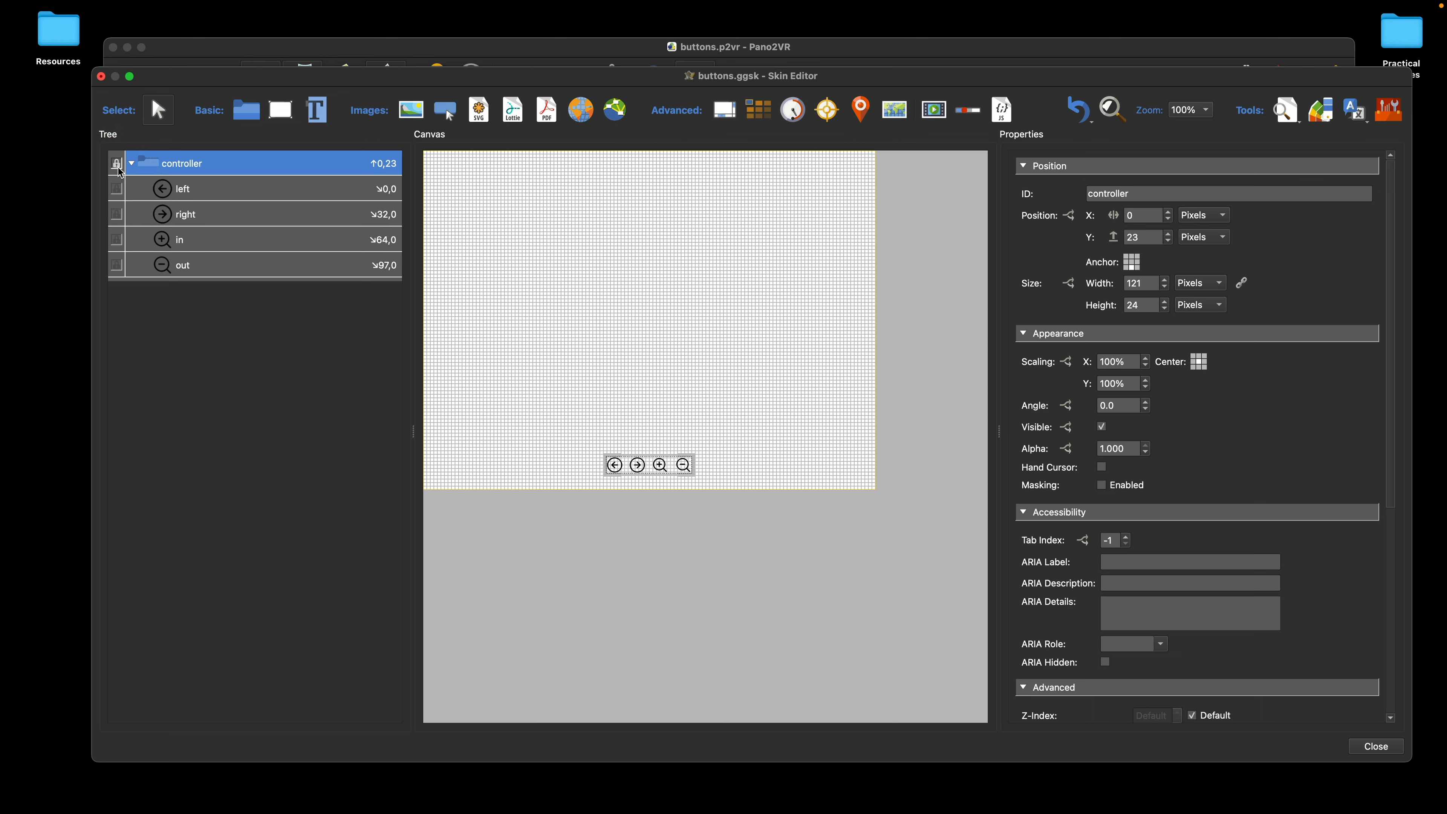
left_click(119, 168)
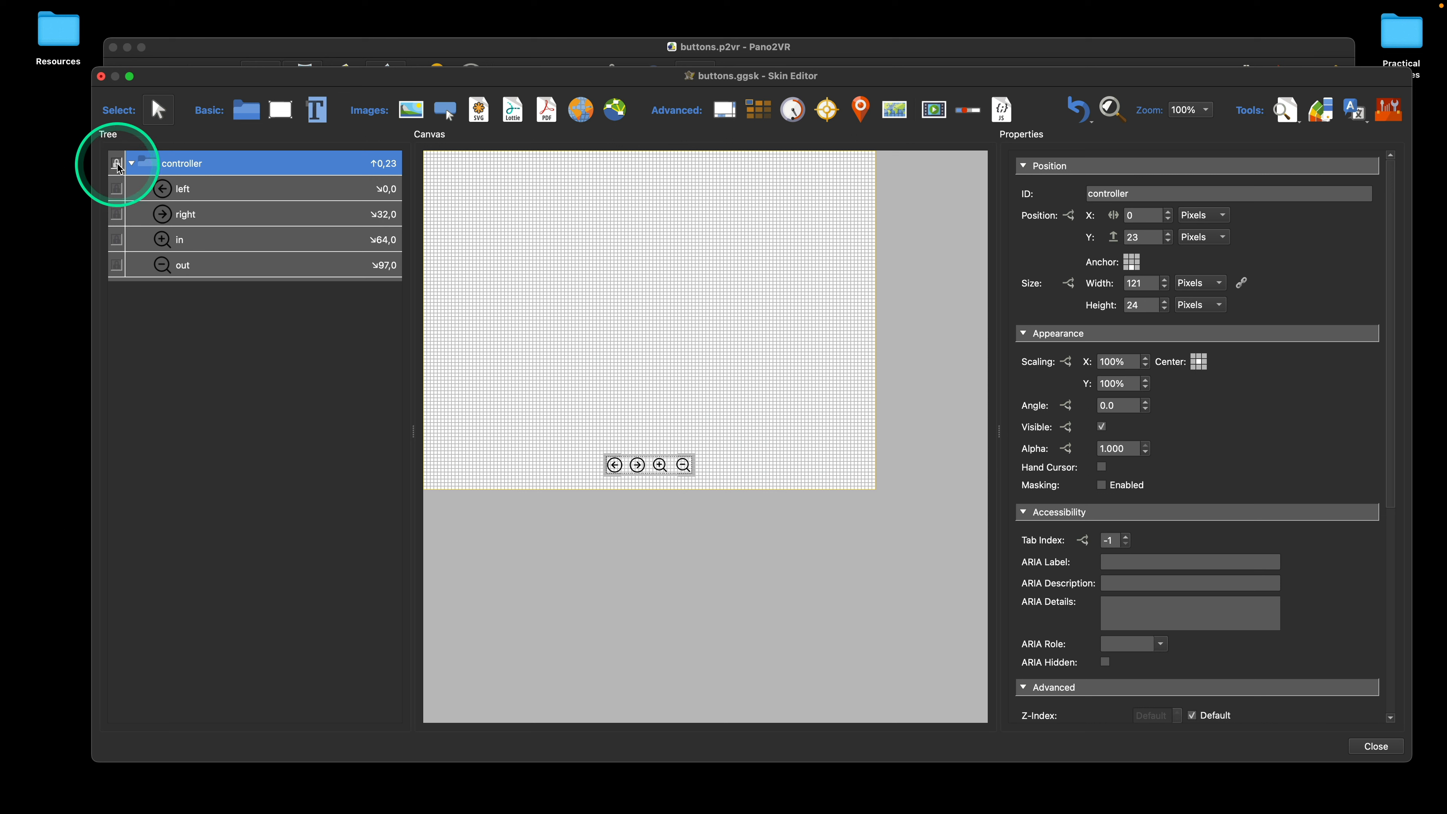
left_click(119, 168)
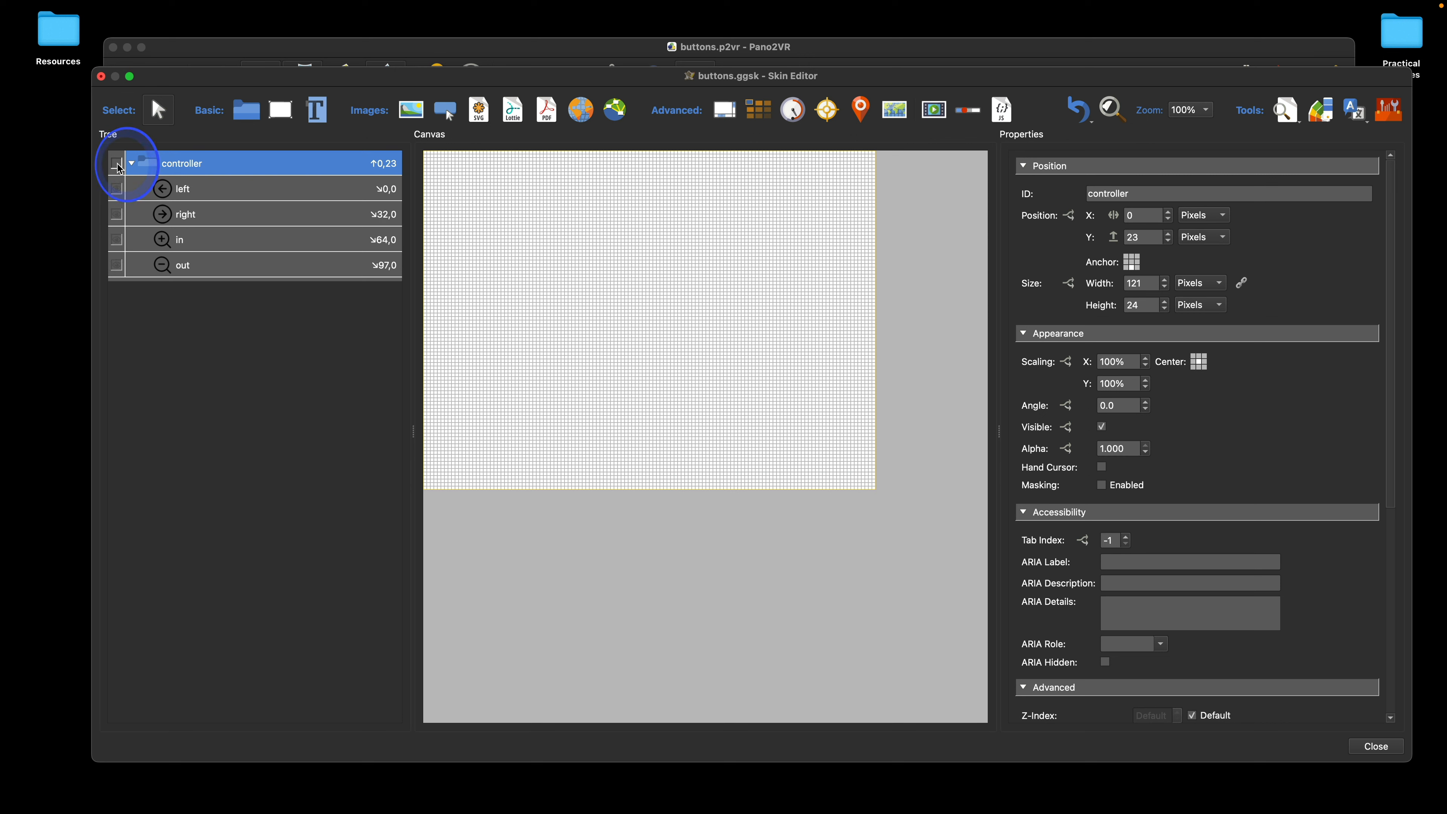
left_click(118, 168)
key("alt")
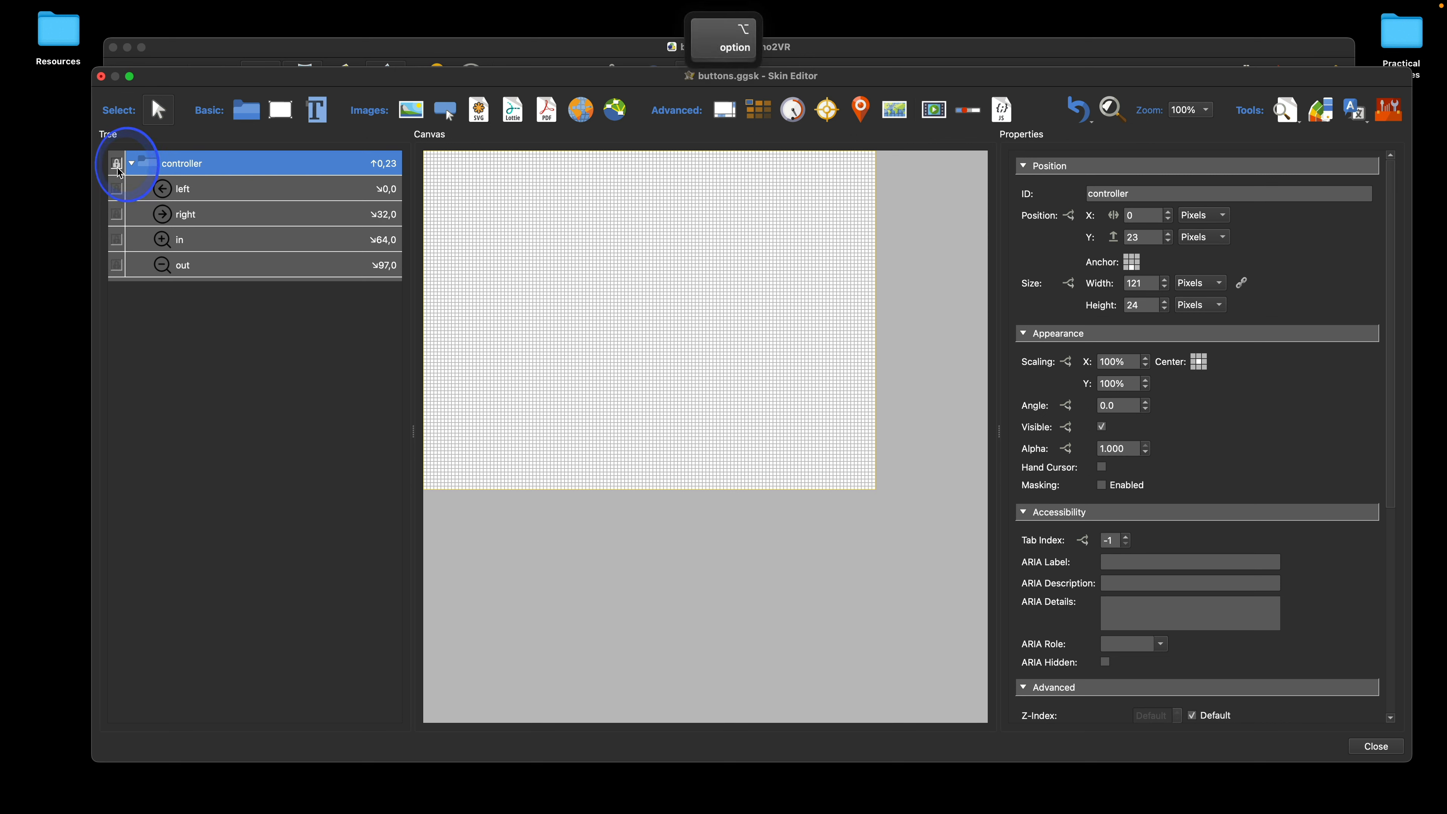
left_click(118, 162)
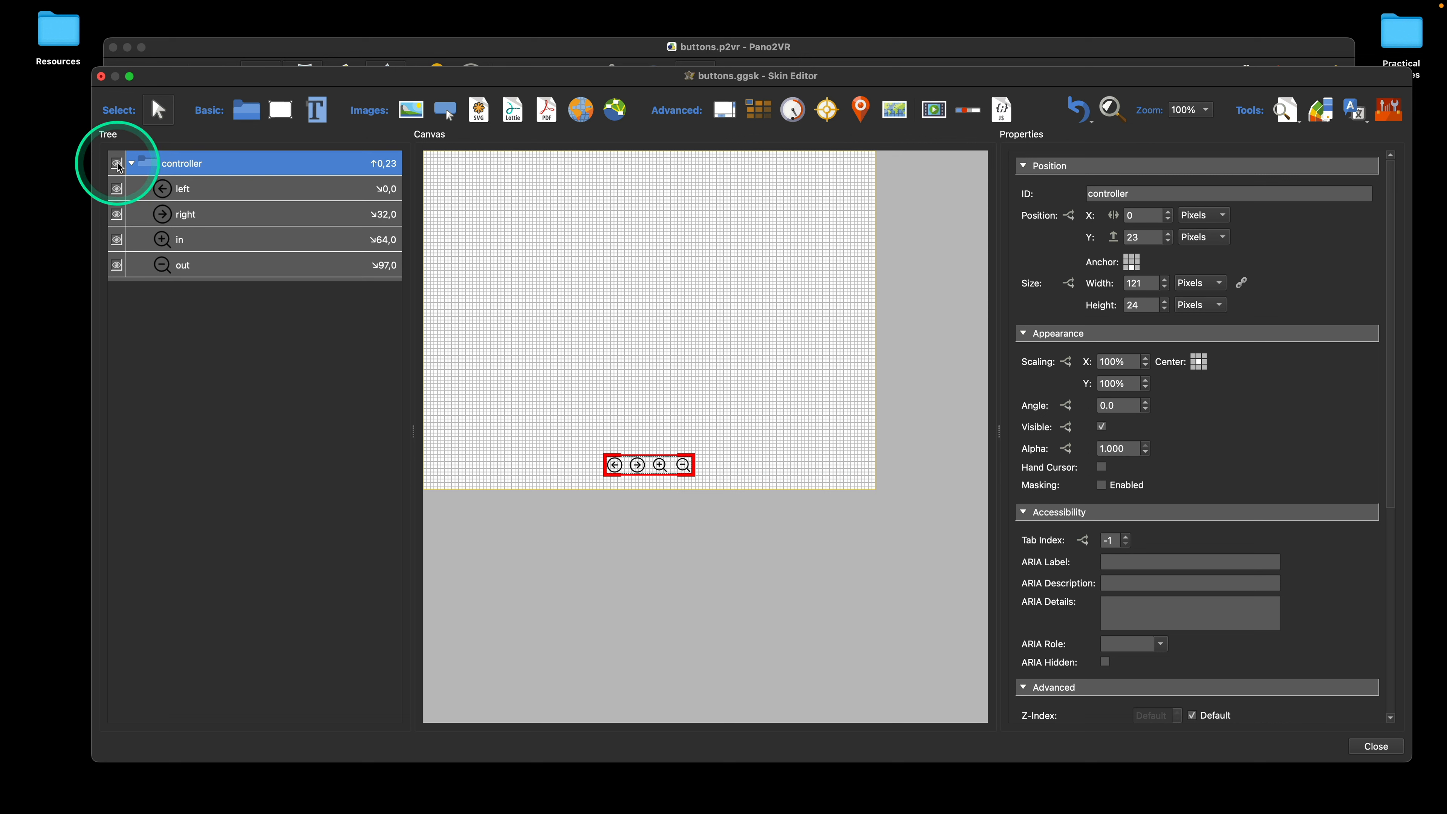
key("alt")
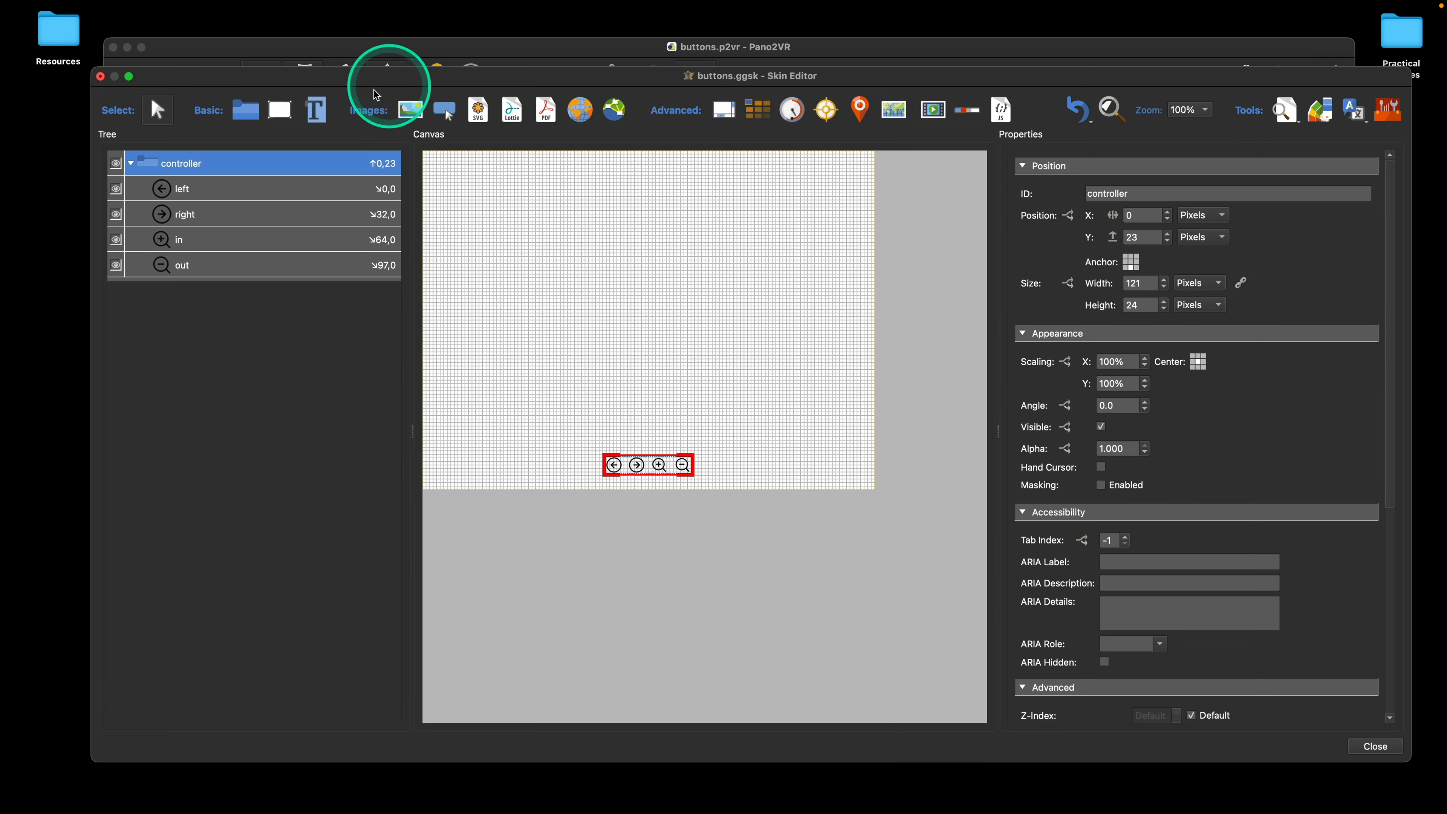
Step: Reveal the controller container in the canvas
left_click(133, 8)
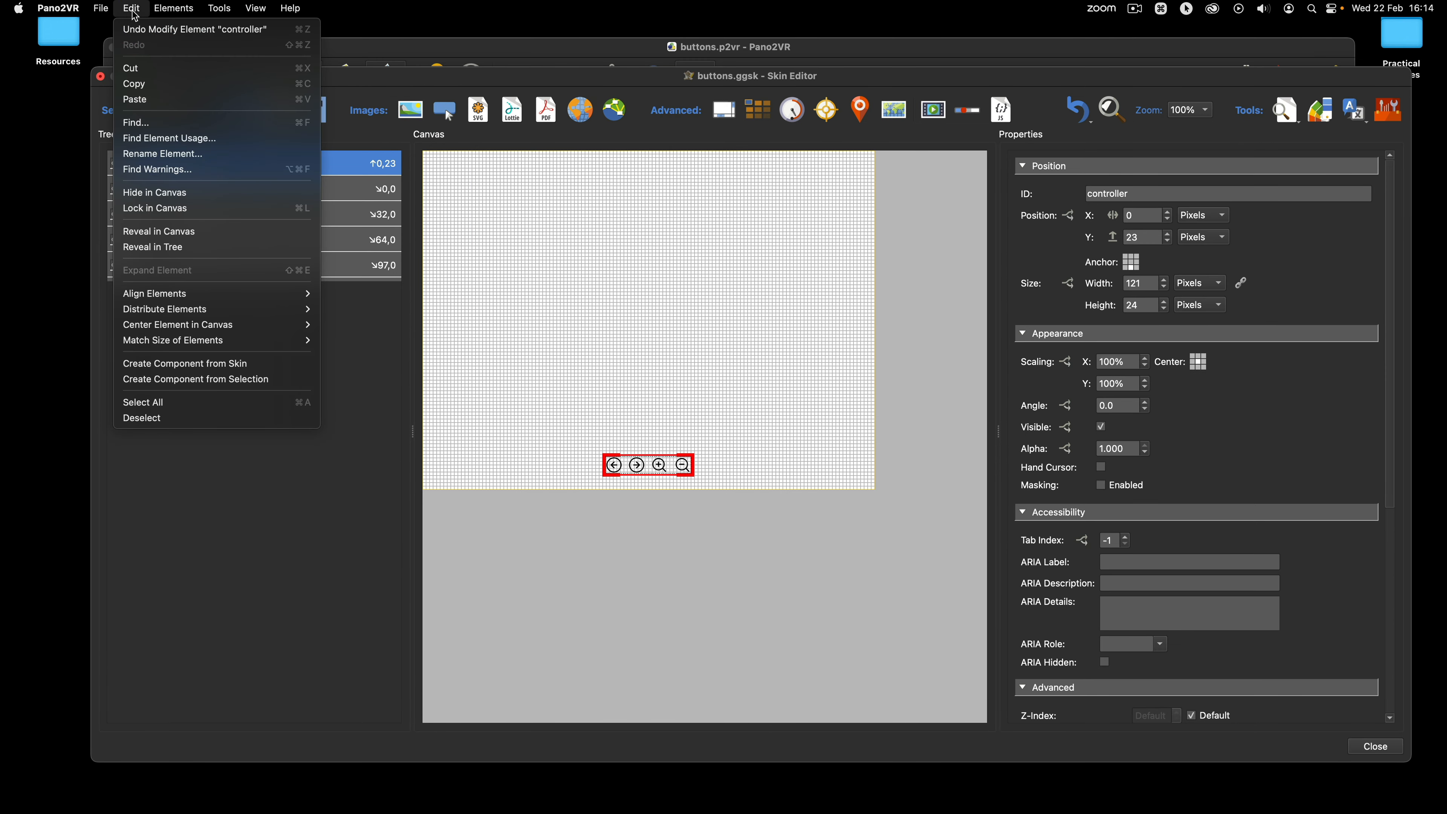
left_click(135, 32)
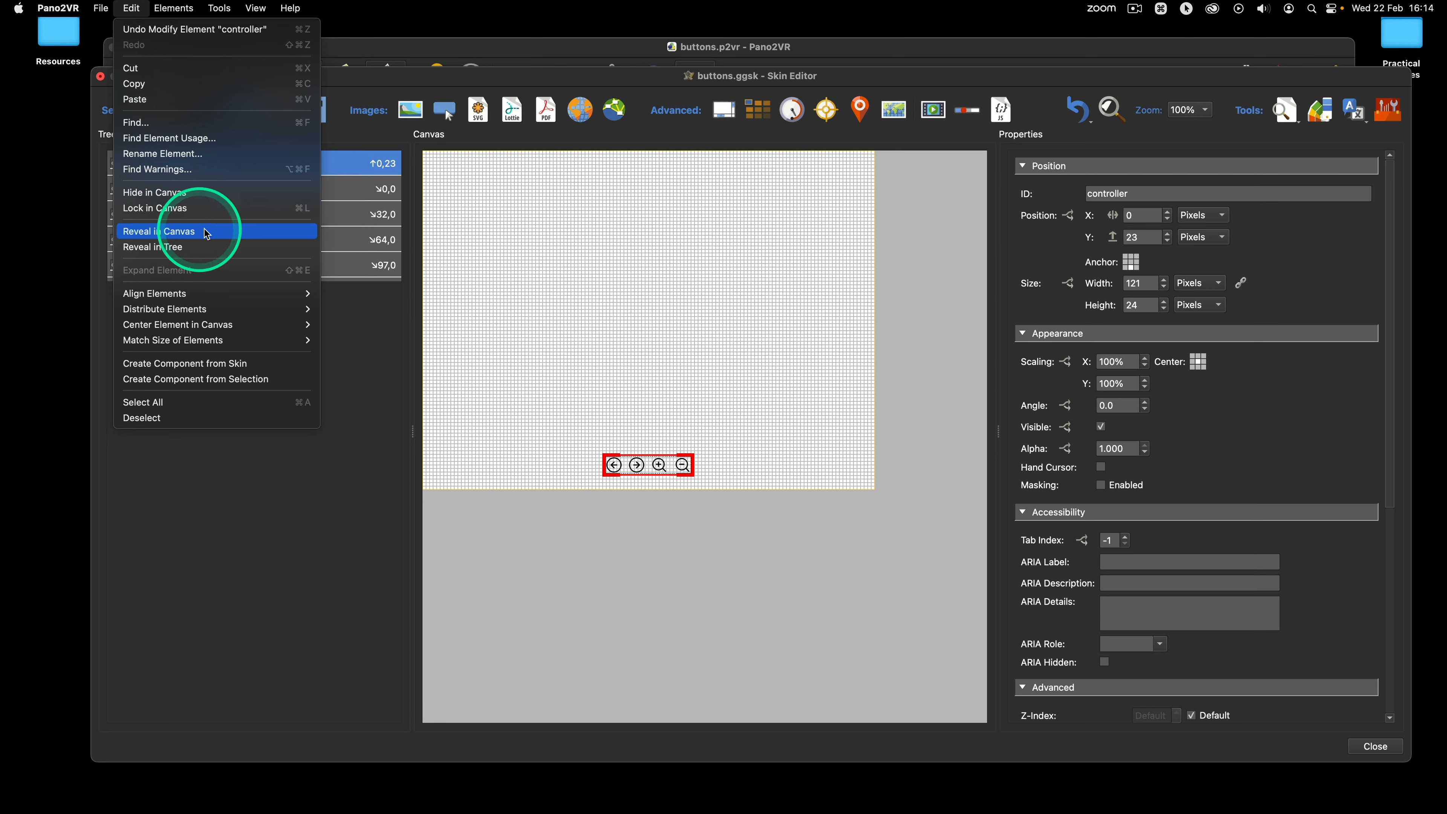
left_click(190, 234)
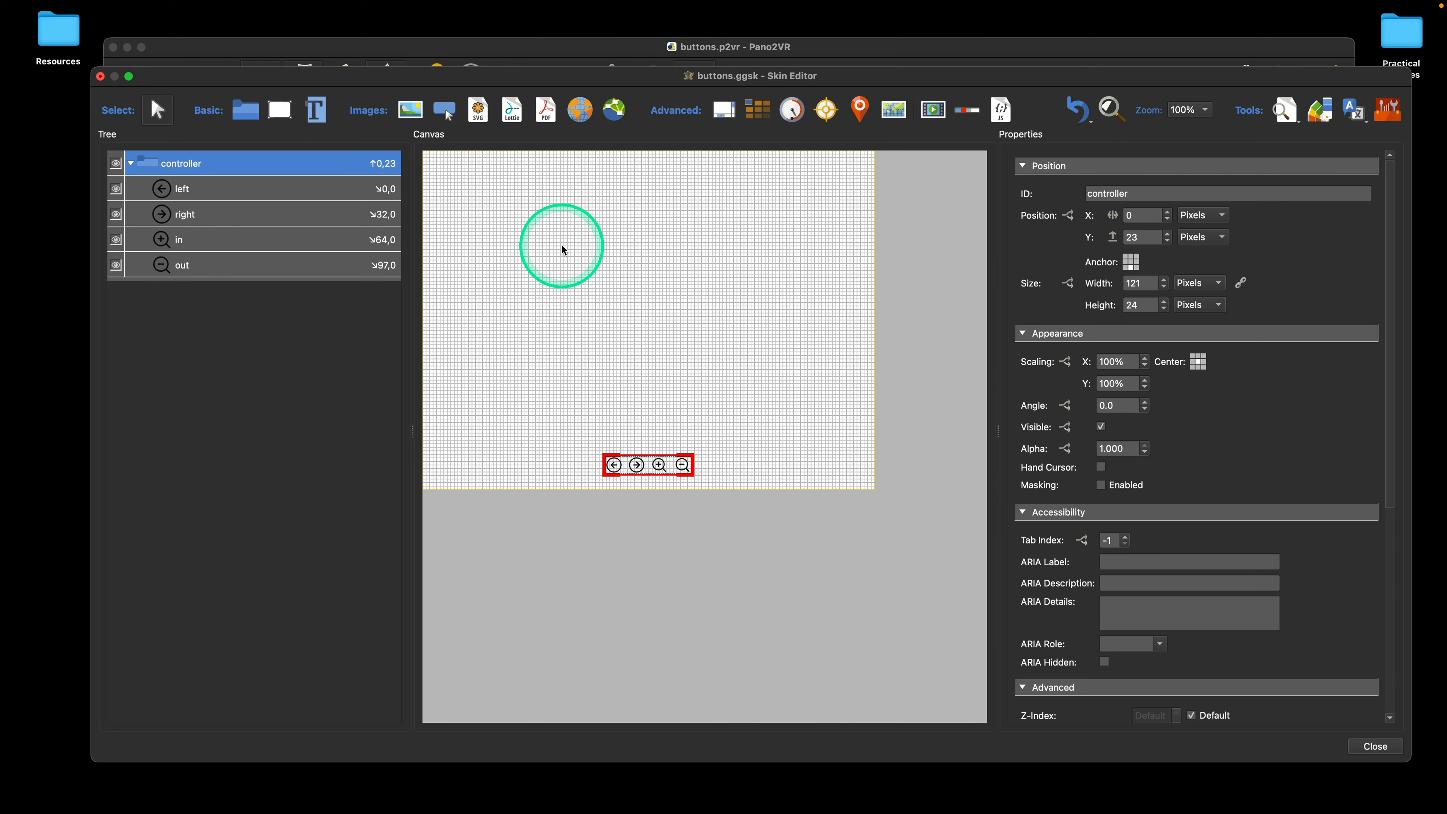
Step: Draw a rectangle about 28 × 28 pixels near the canvas's upper-left corner and reveal it in the canvas
left_click(279, 110)
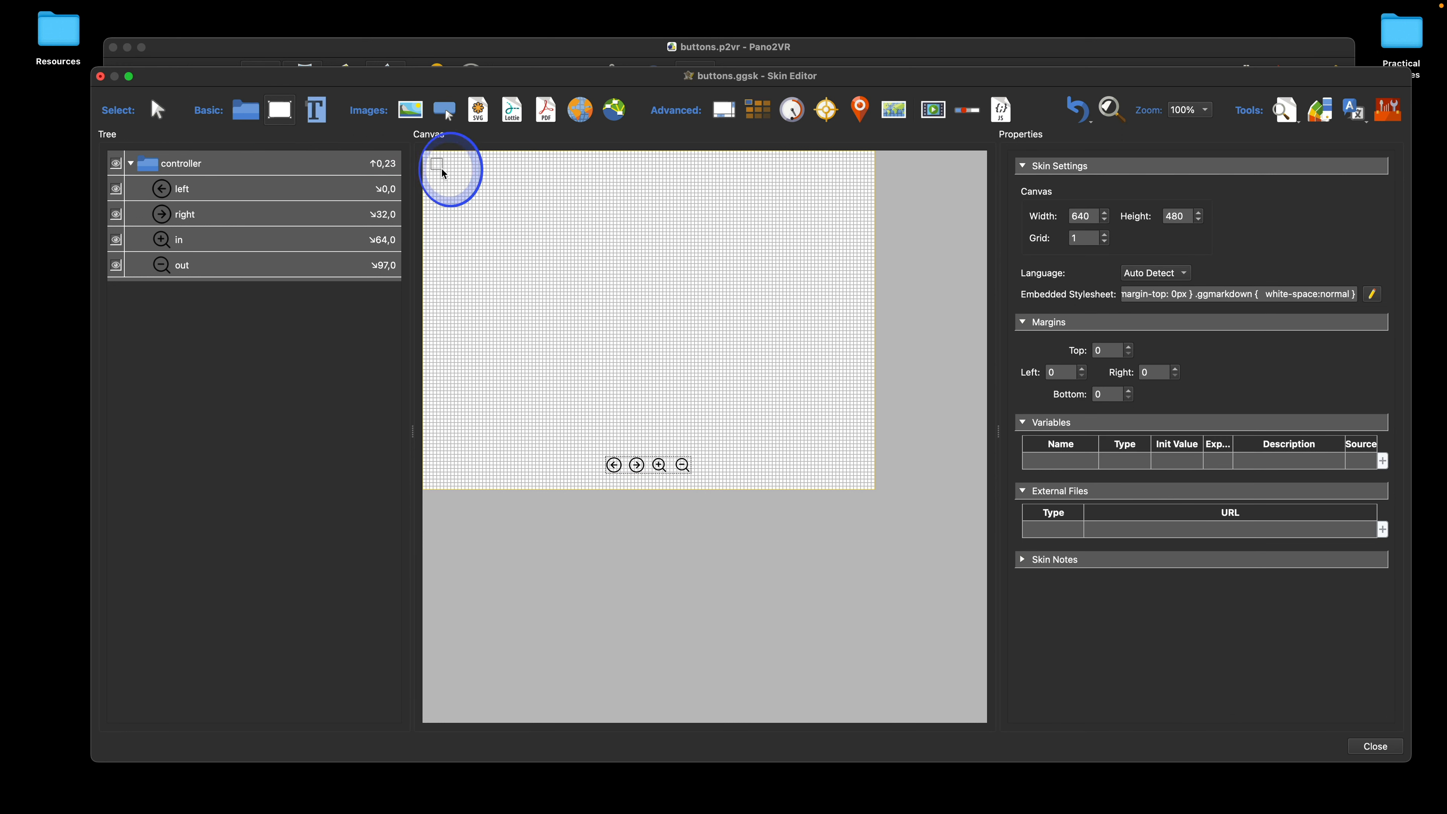
left_click_drag(449, 179, 456, 179)
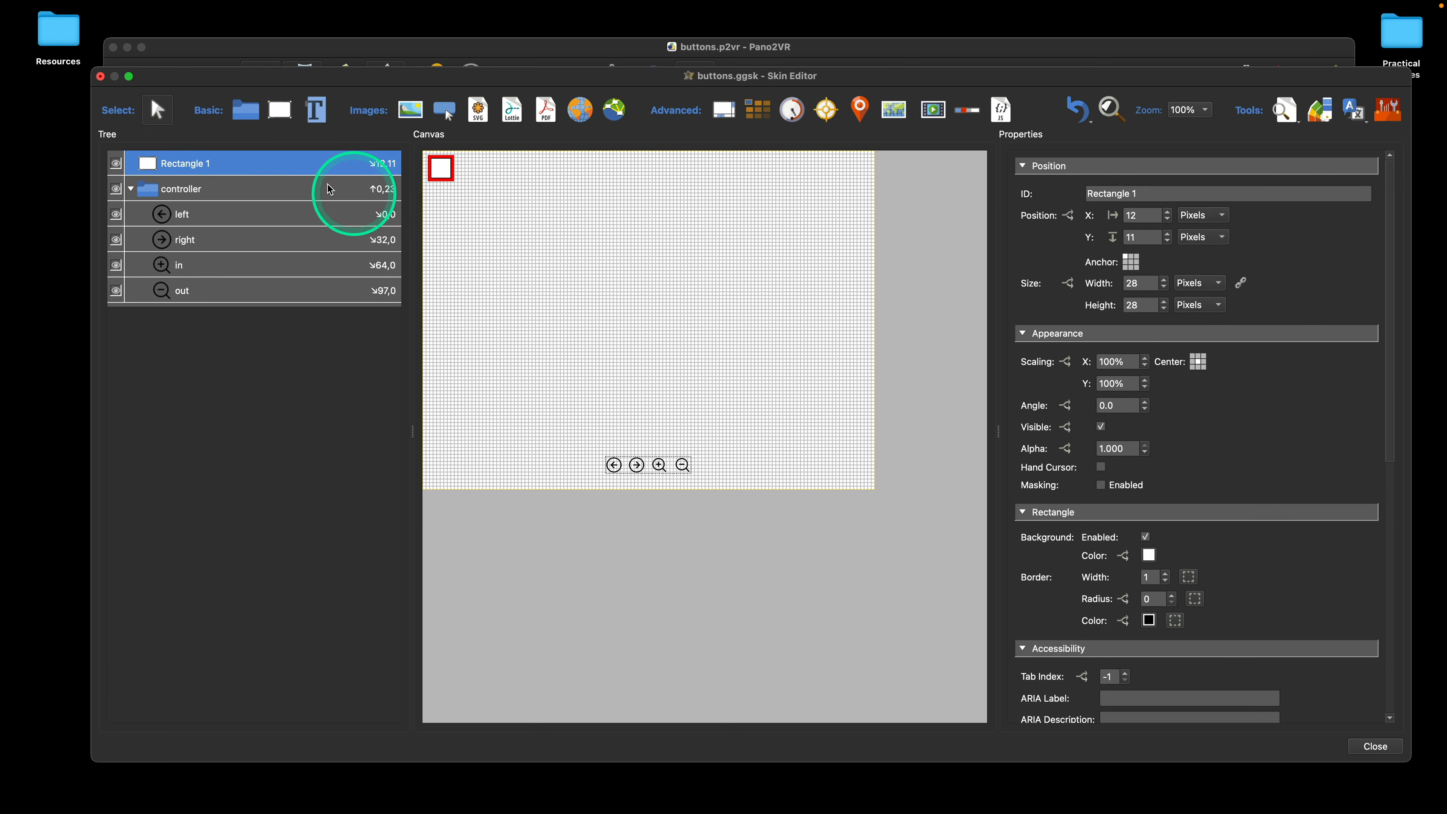
right_click(255, 166)
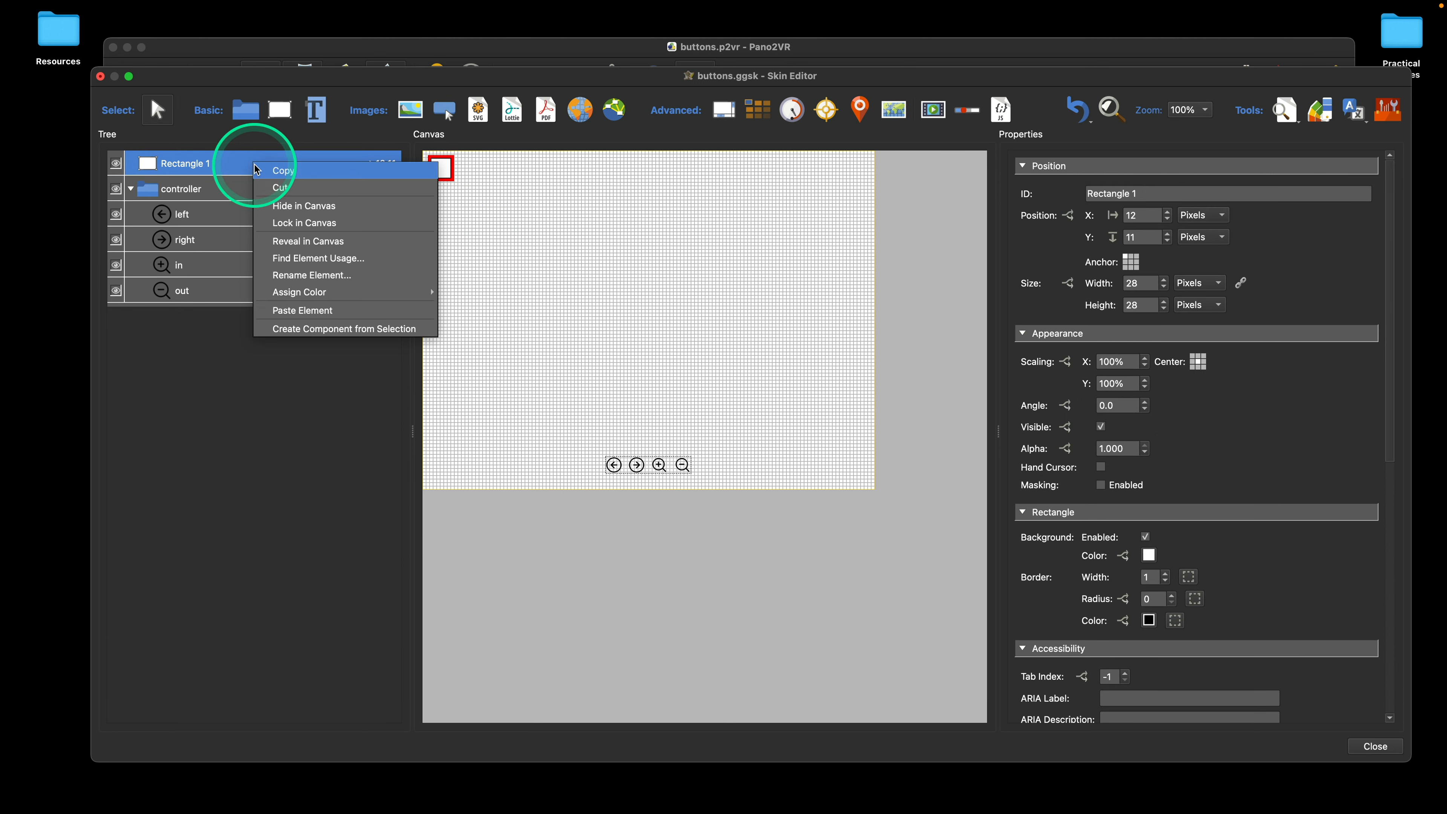
left_click(307, 240)
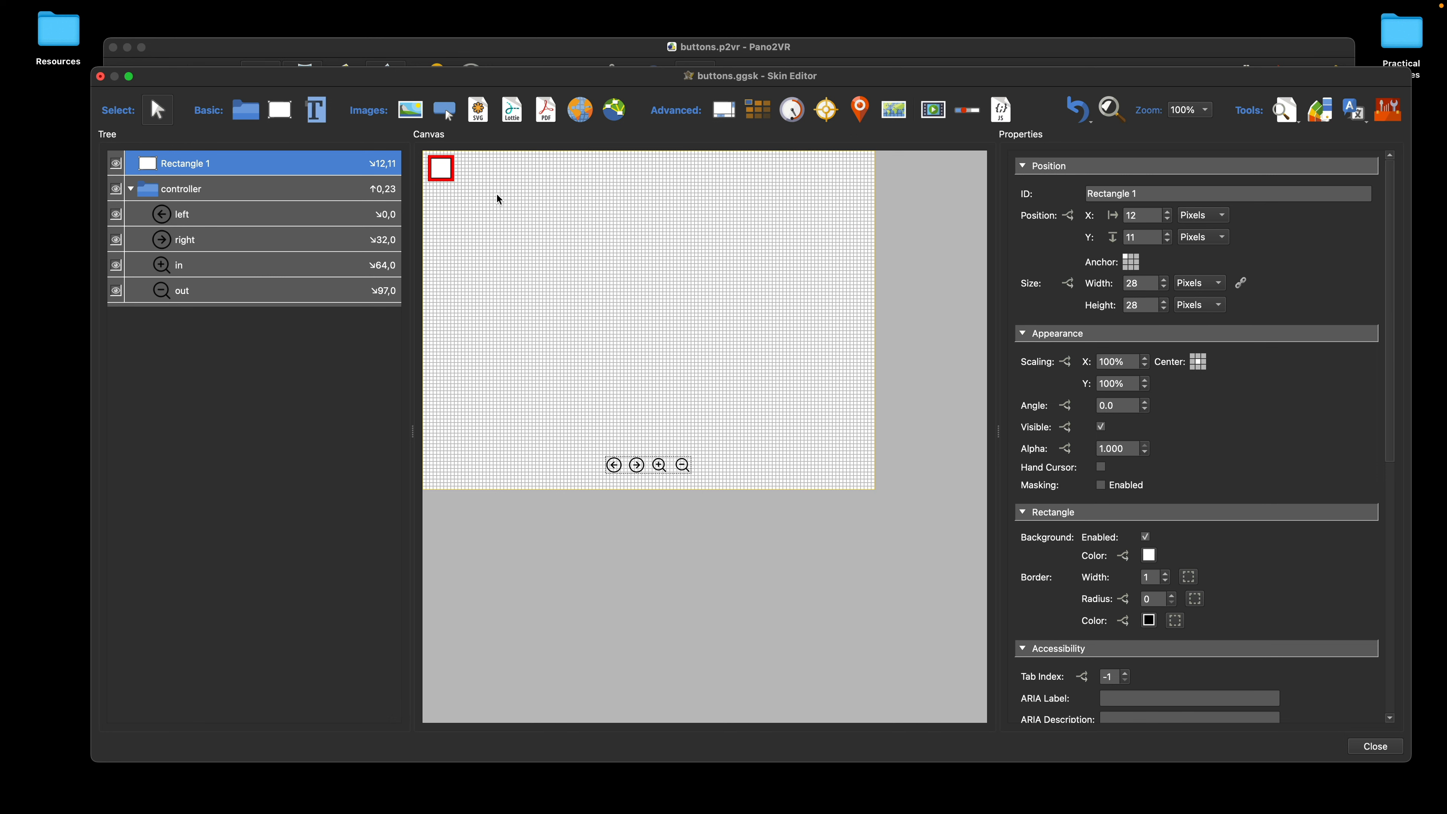
Step: Set the canvas zoom to 200% and bring the controller container into view with Reveal in Canvas
left_click(1191, 110)
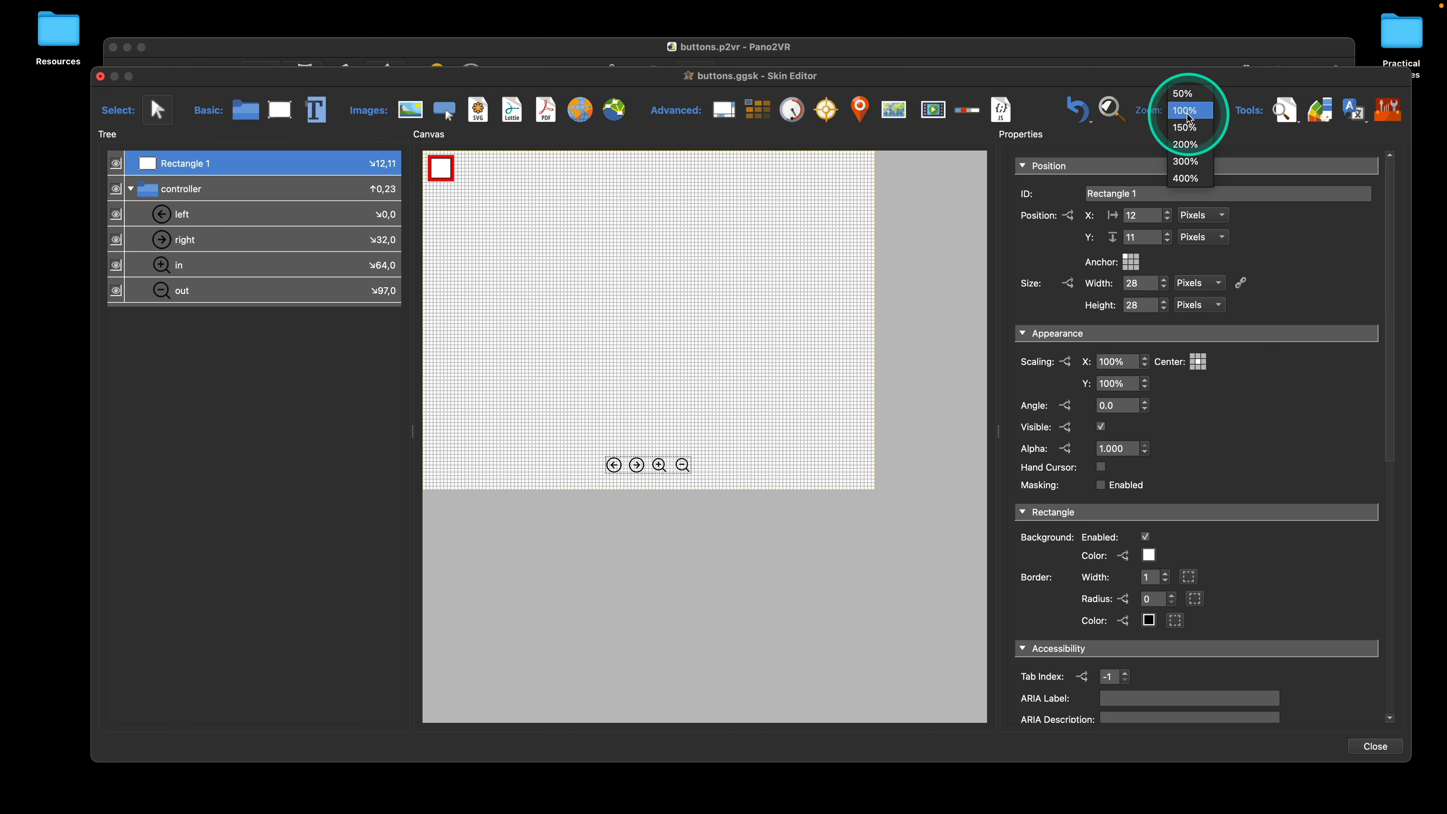
left_click(1187, 144)
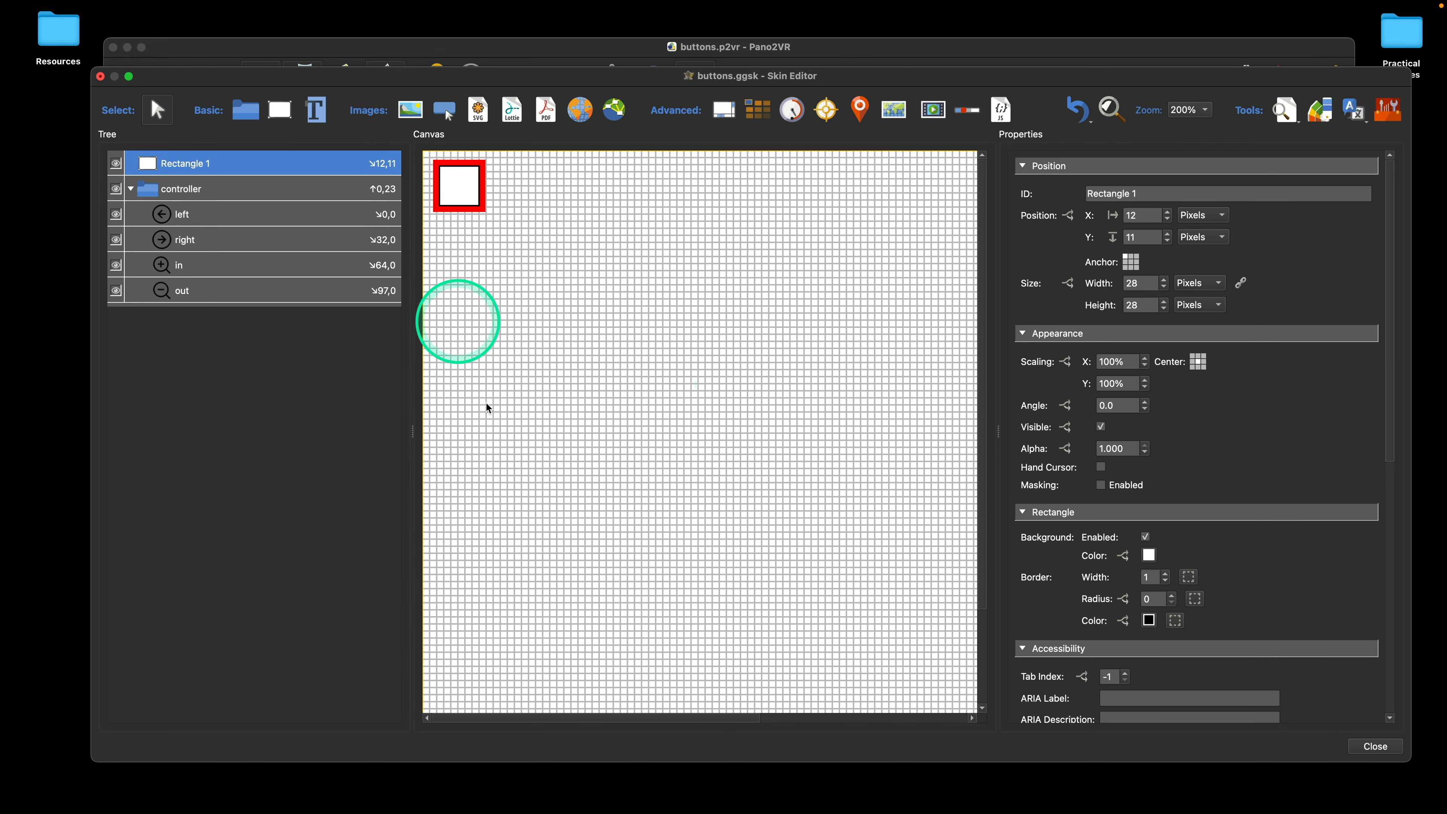
right_click(208, 194)
left_click(273, 273)
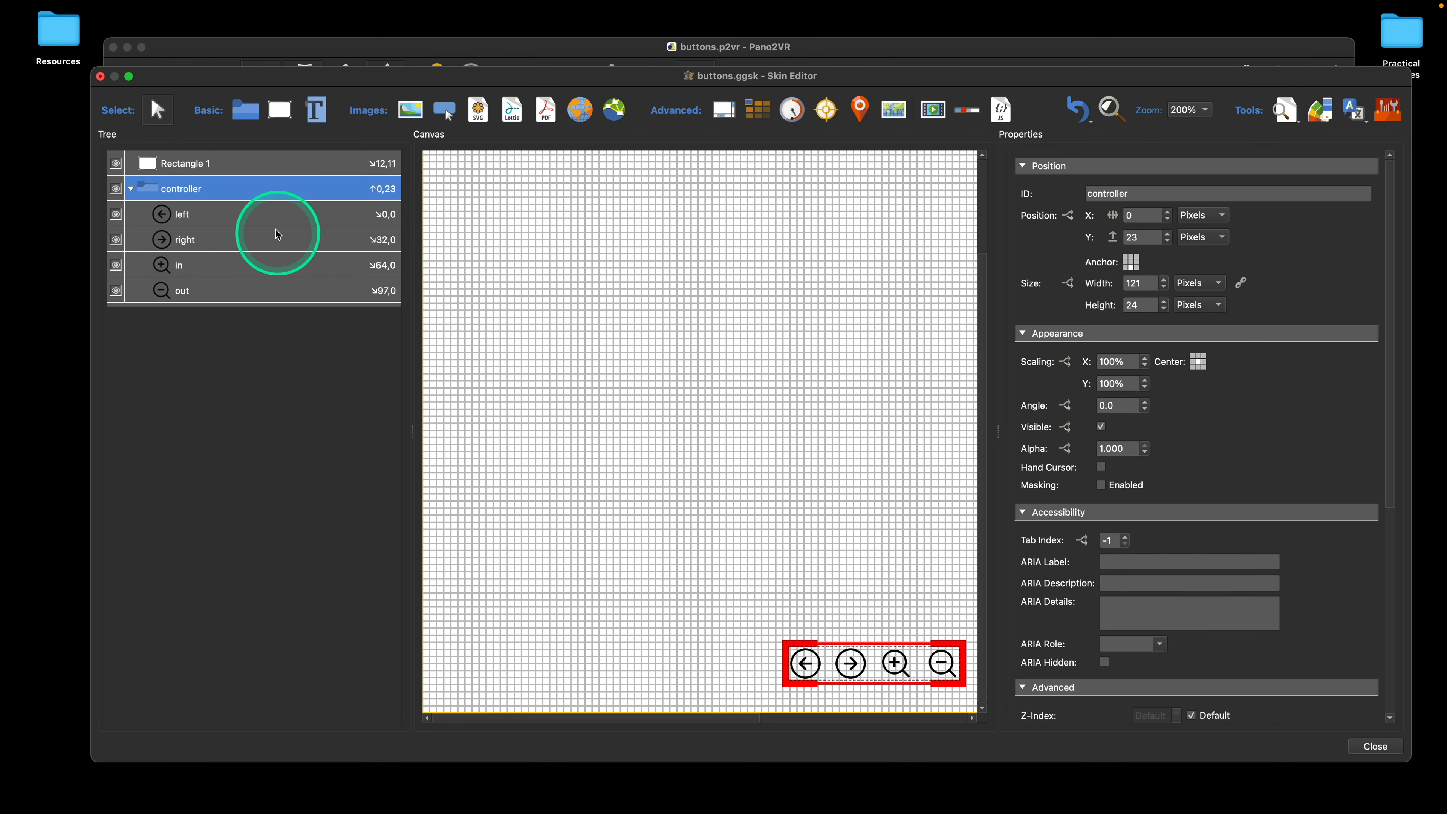
Step: Bring Rectangle 1 into view with Reveal in Canvas and pan around the enlarged canvas to the controller buttons
right_click(200, 164)
left_click(282, 245)
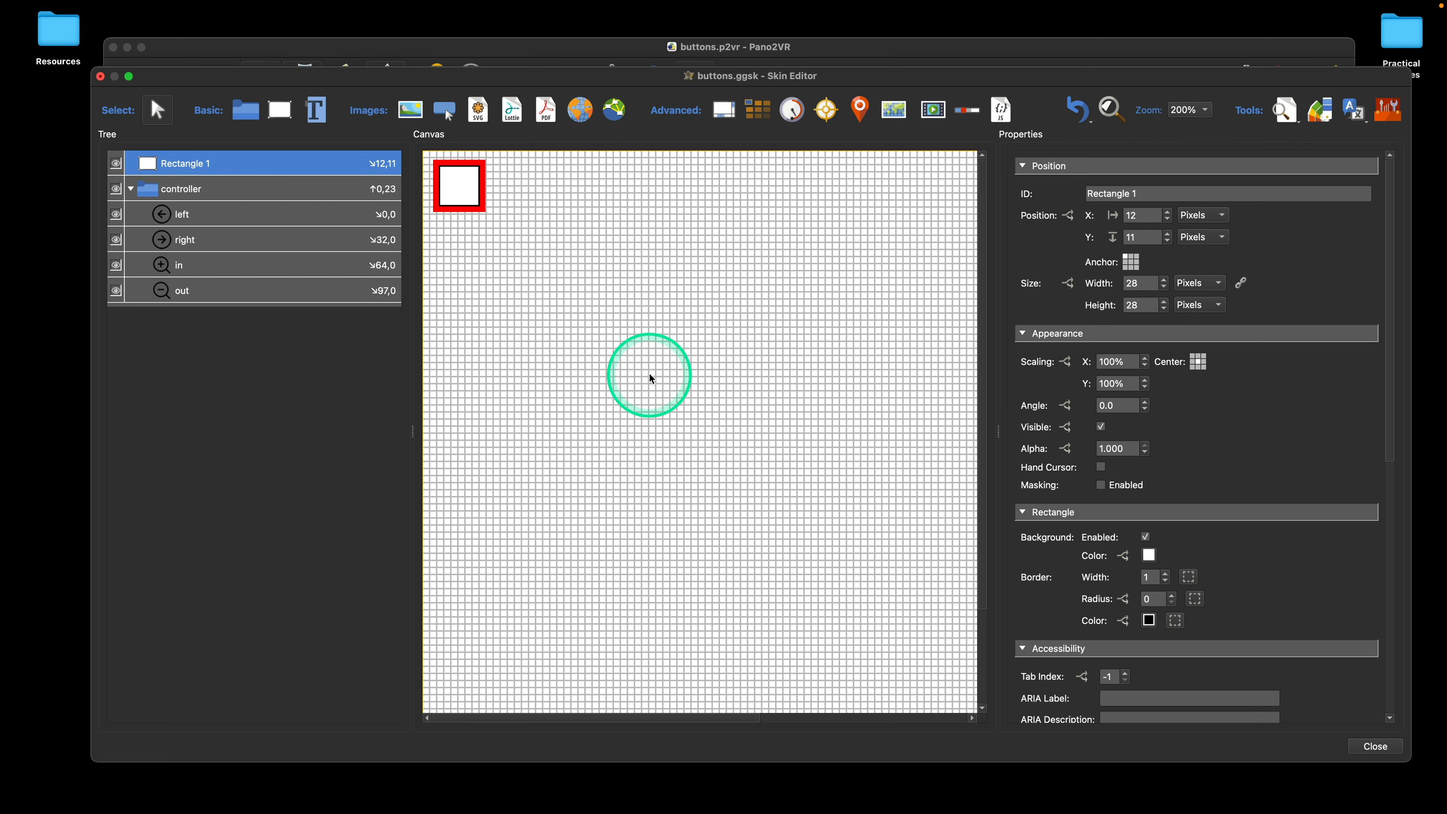
key("space")
left_click(650, 348)
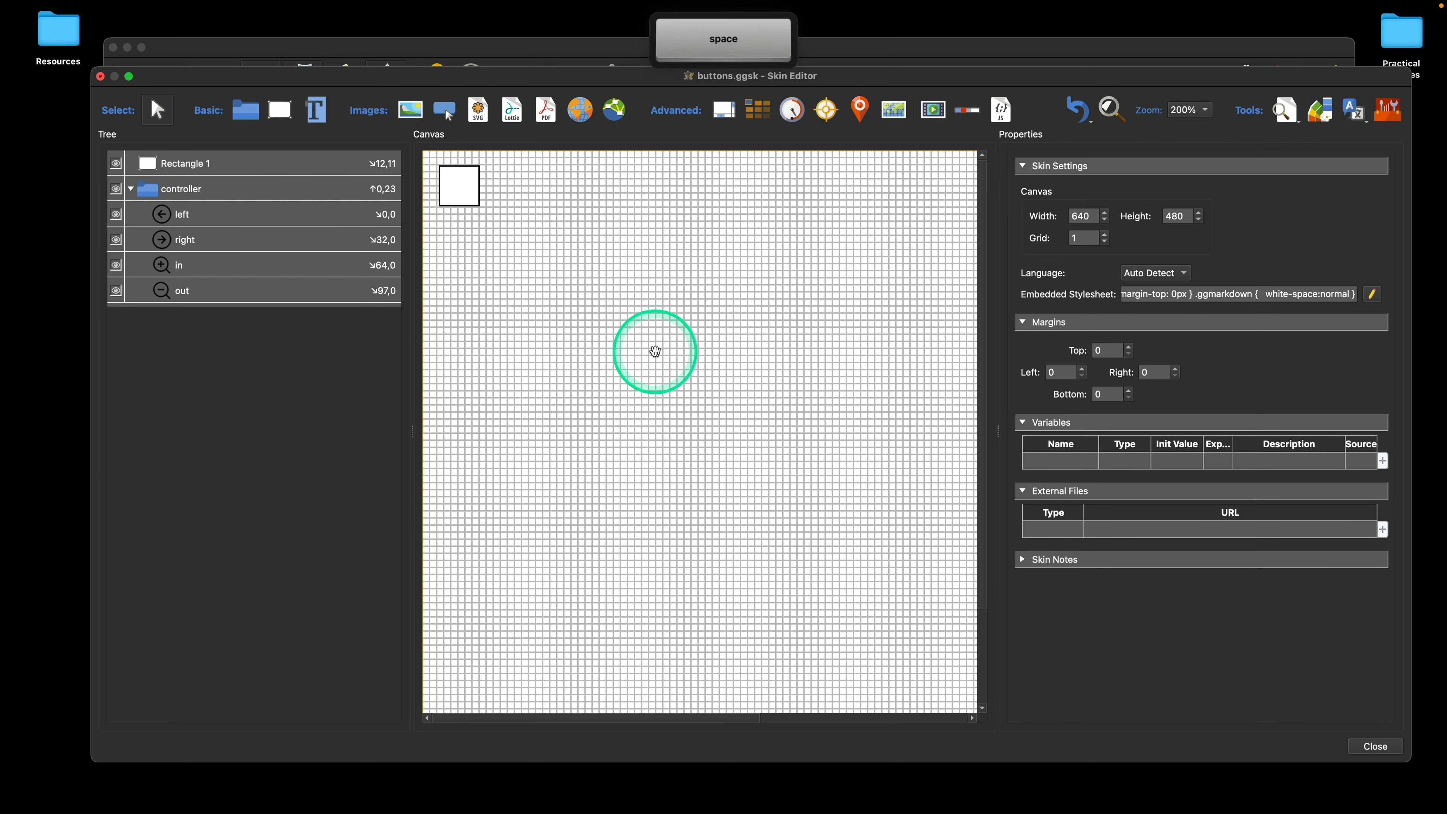
left_click_drag(729, 412, 612, 290)
left_click_drag(723, 391, 616, 299)
left_click_drag(578, 446, 815, 459)
left_click_drag(648, 295, 659, 465)
left_click_drag(590, 407, 584, 292)
left_click_drag(556, 360, 678, 372)
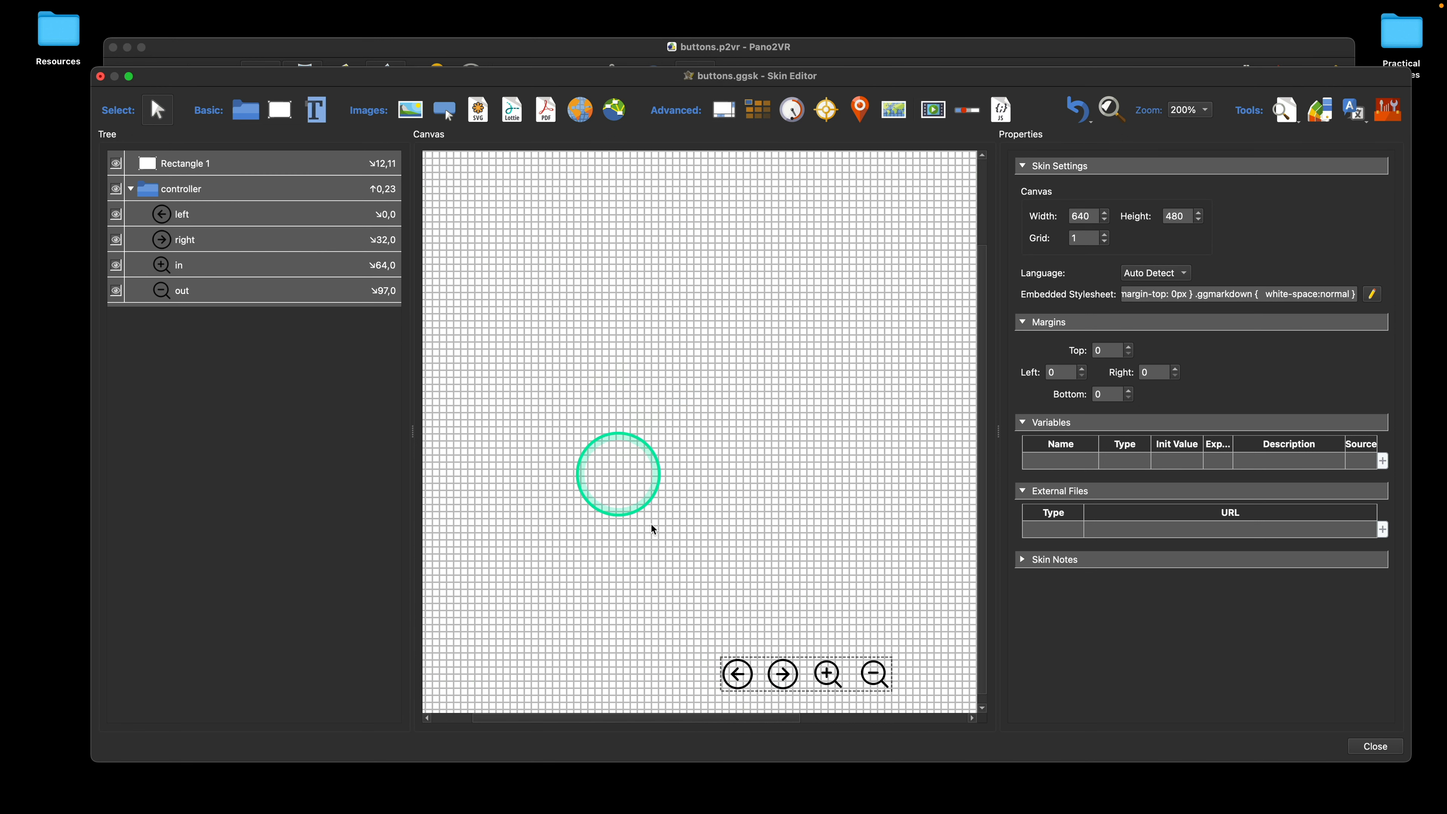
Step: Set the canvas zoom to 100% and resize the Skin Editor window so the whole canvas fits inside it
left_click(1191, 109)
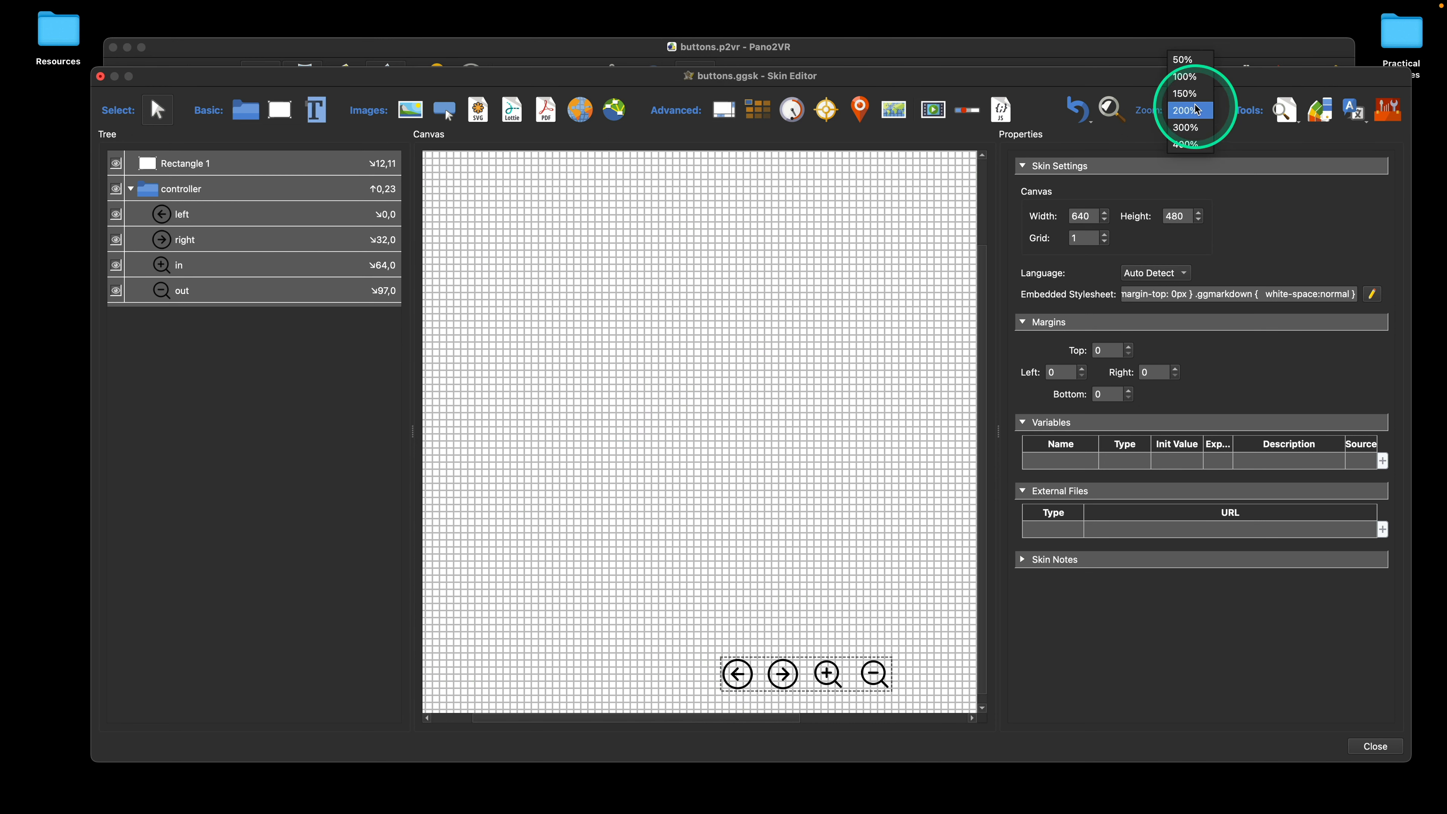
left_click(1188, 79)
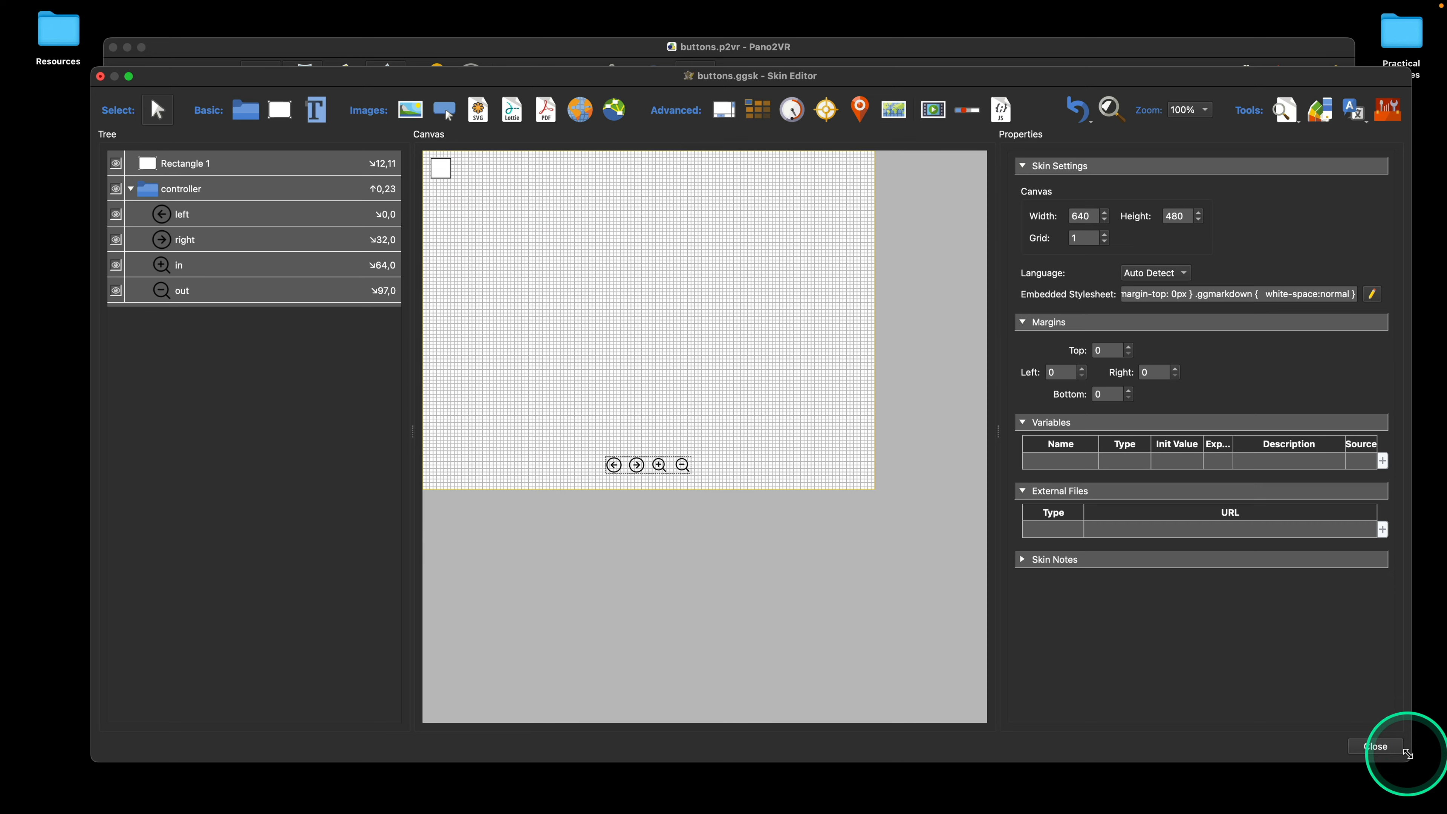
left_click_drag(1408, 747, 899, 447)
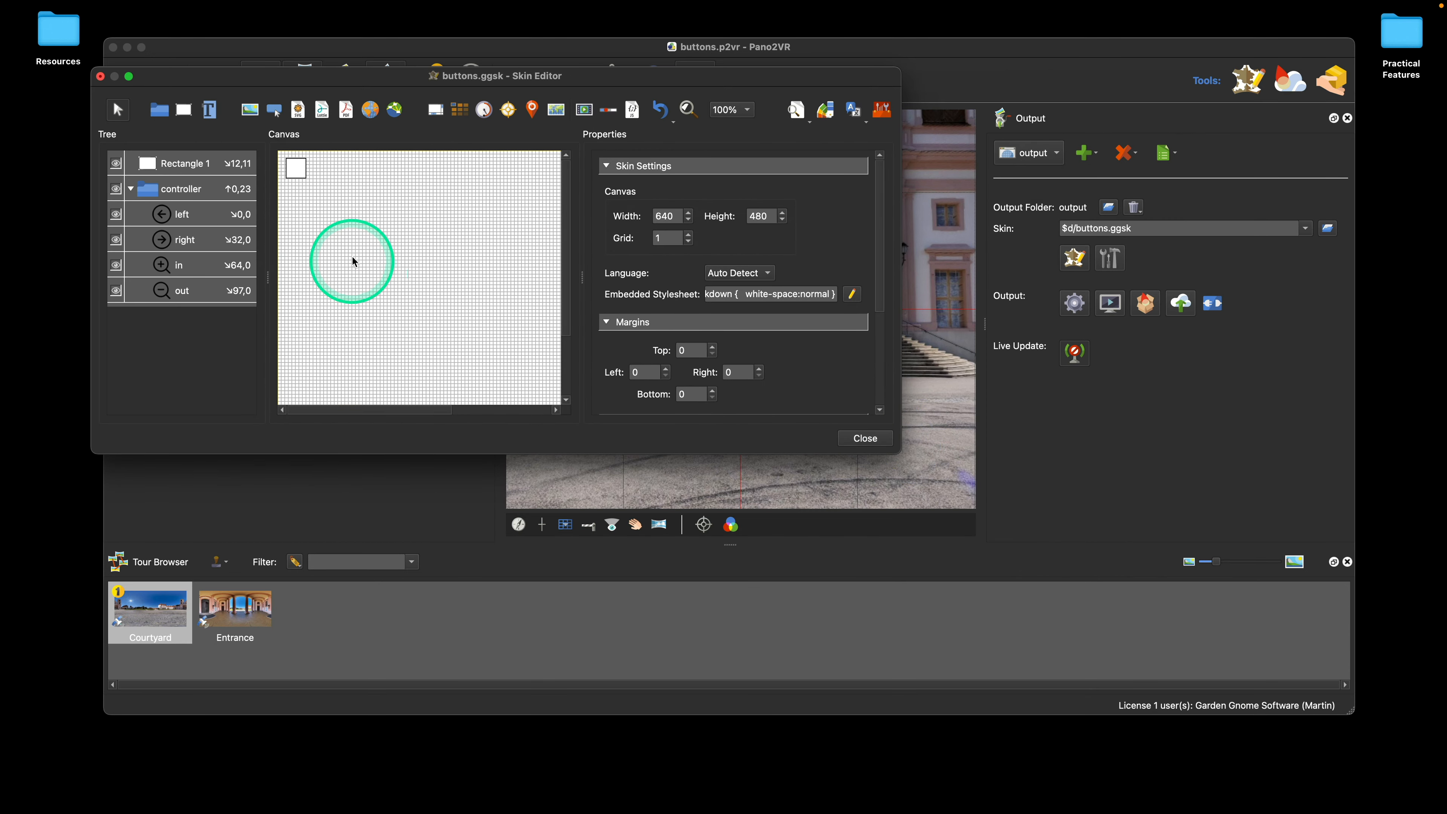
key("space")
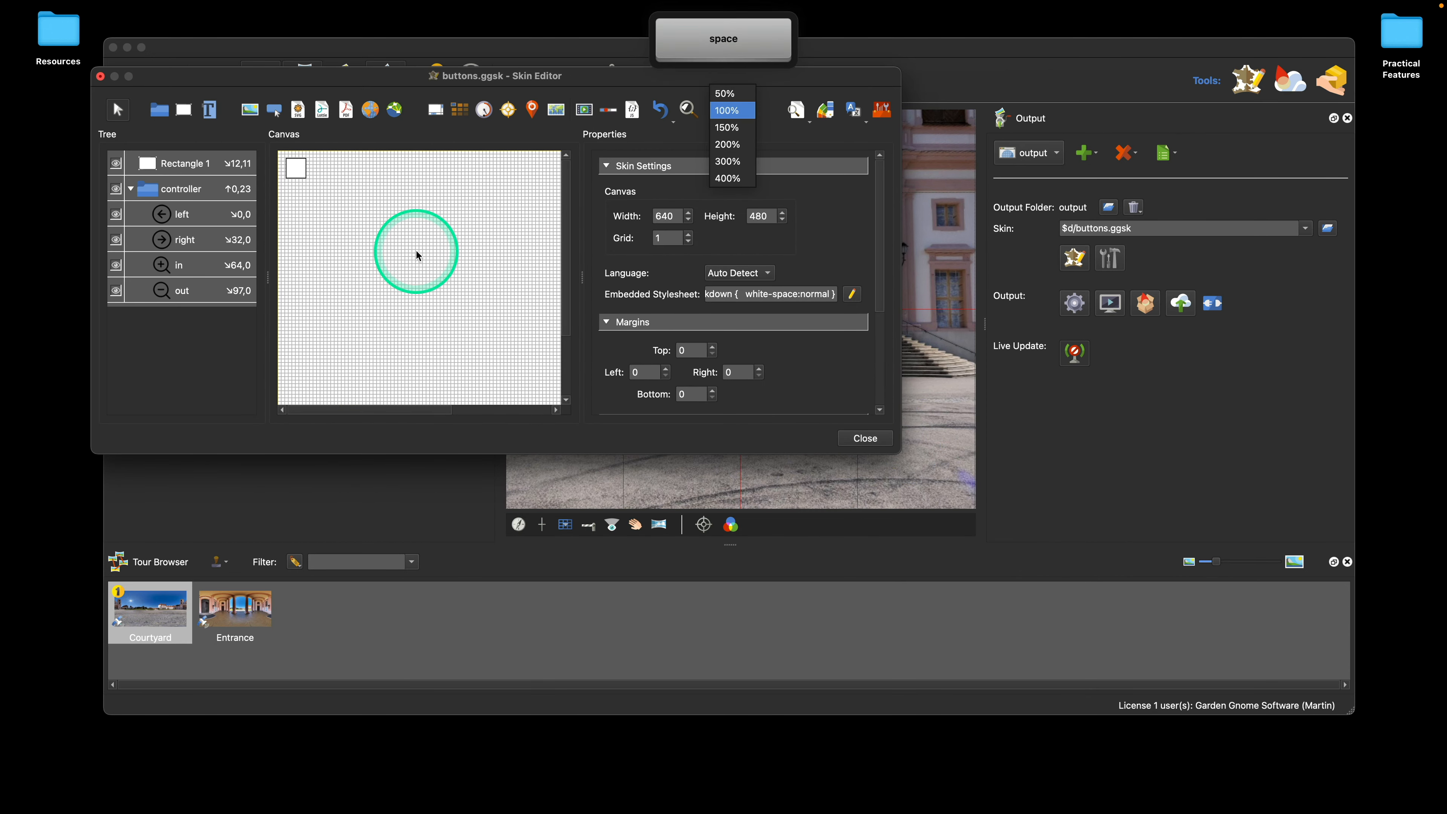
left_click(428, 255)
left_click(488, 410)
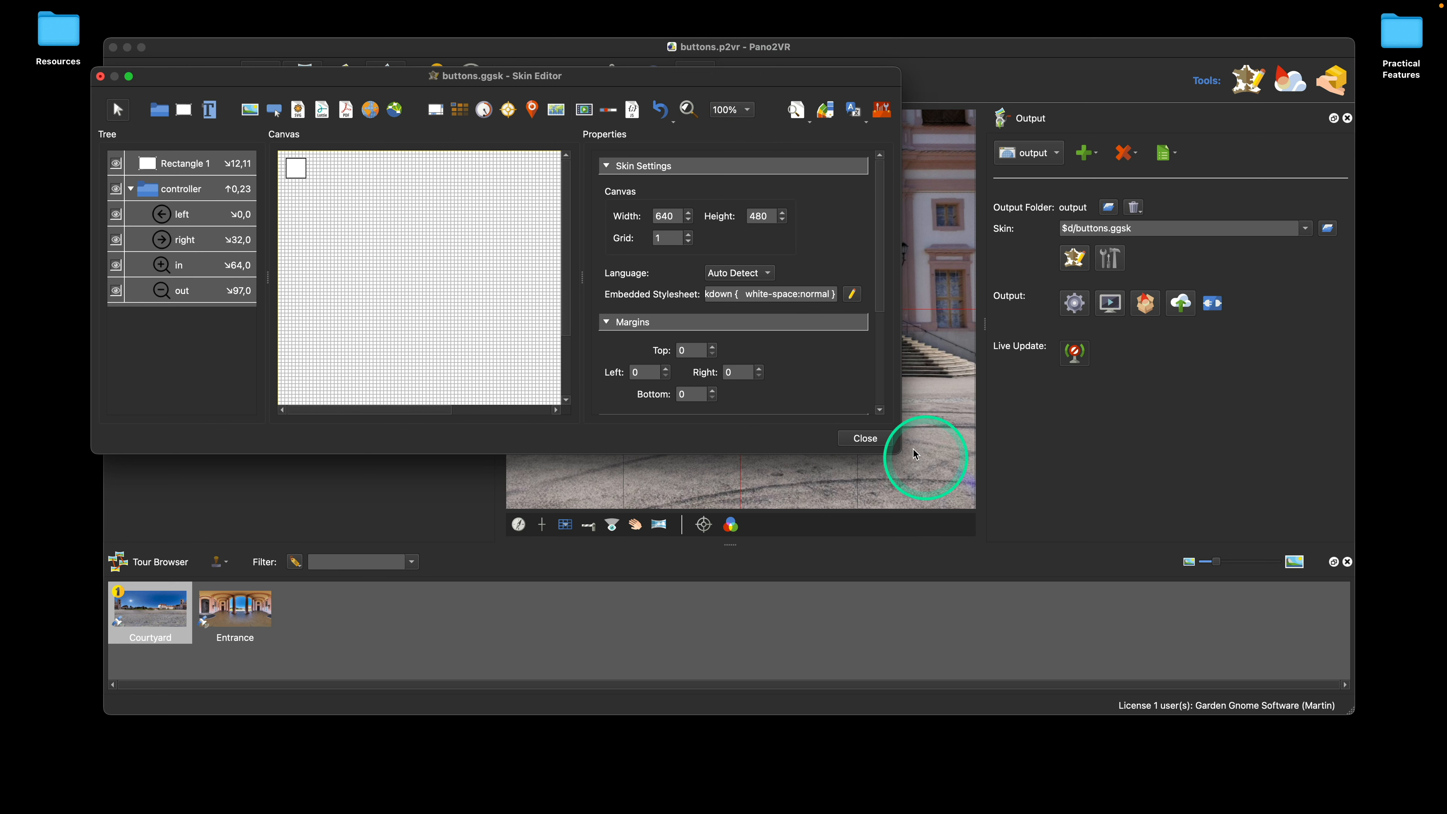
left_click_drag(900, 452, 1340, 593)
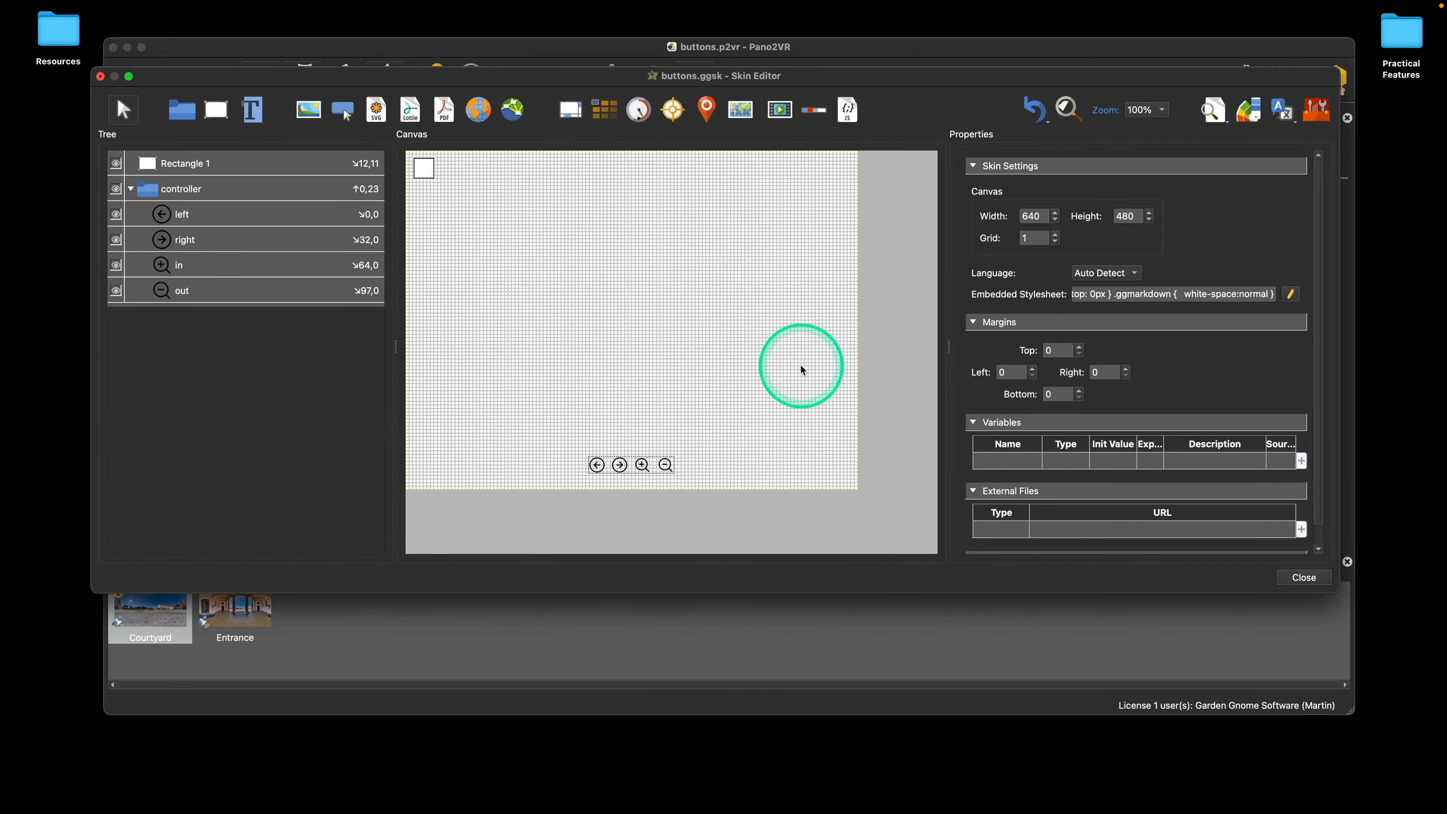
Step: Inspect Rectangle 1 at 200% canvas zoom using Reveal in Canvas, and return the zoom to 100%
left_click(1154, 123)
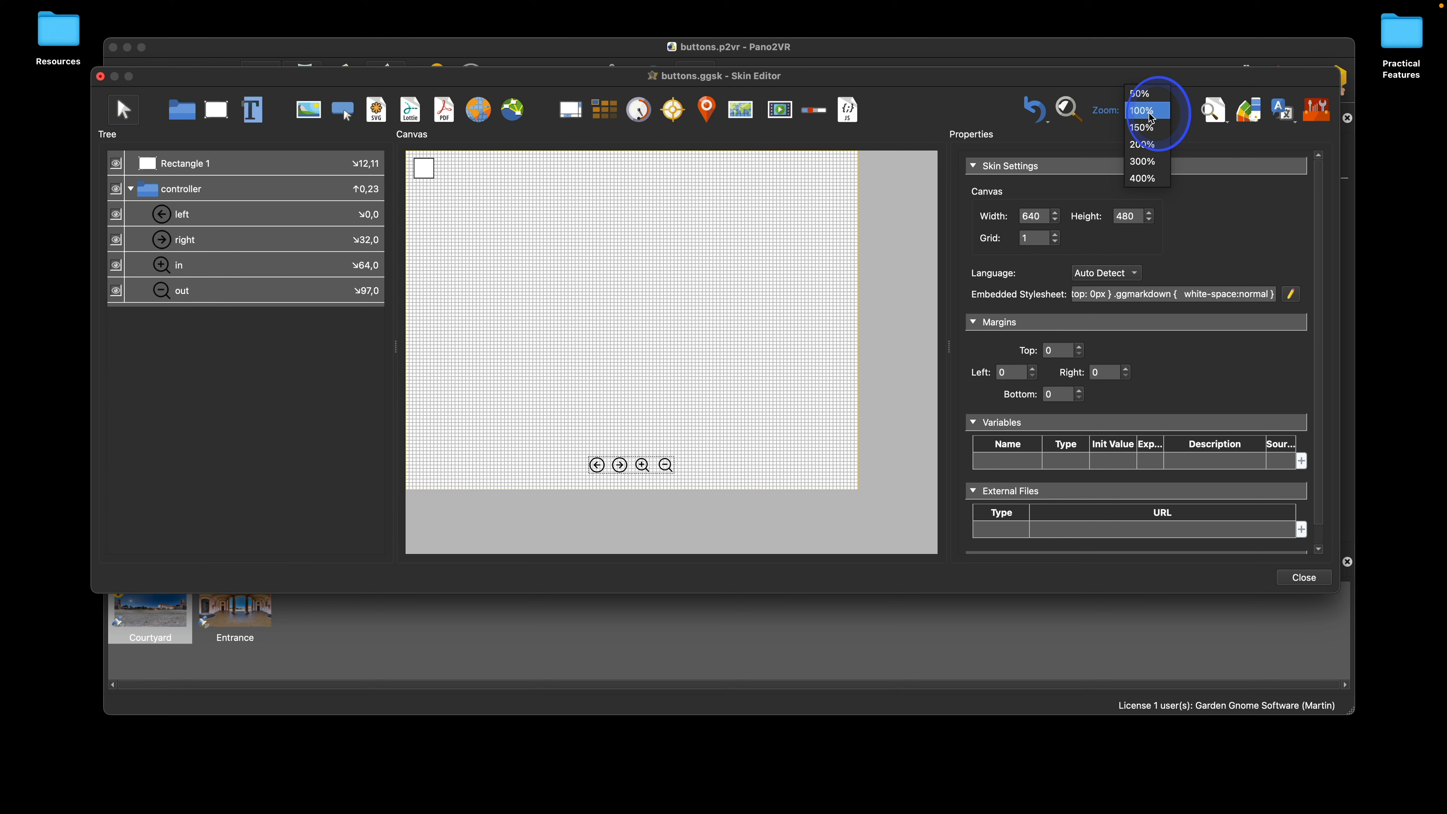
left_click(1151, 142)
key("space")
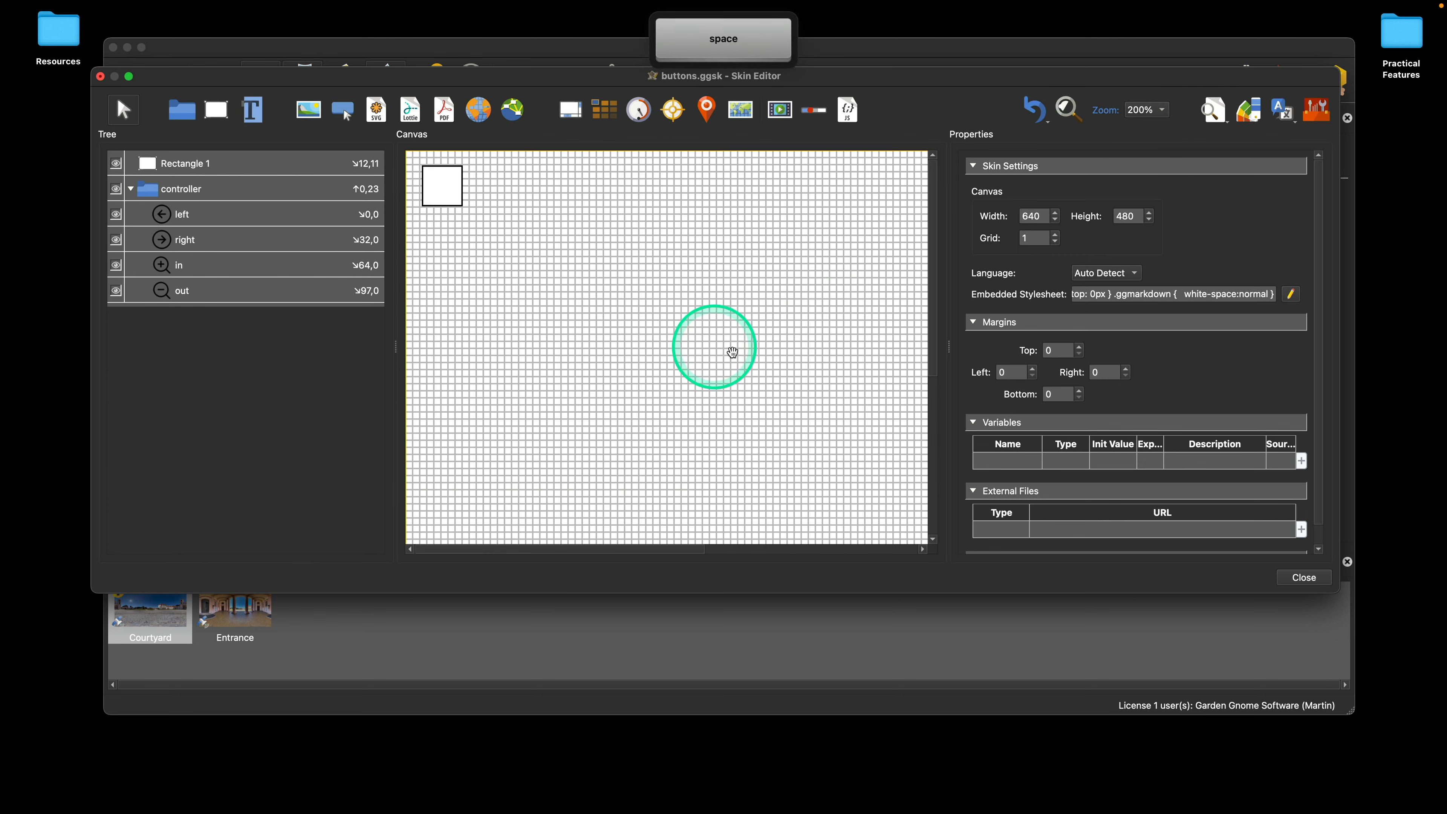
left_click_drag(710, 349, 598, 353)
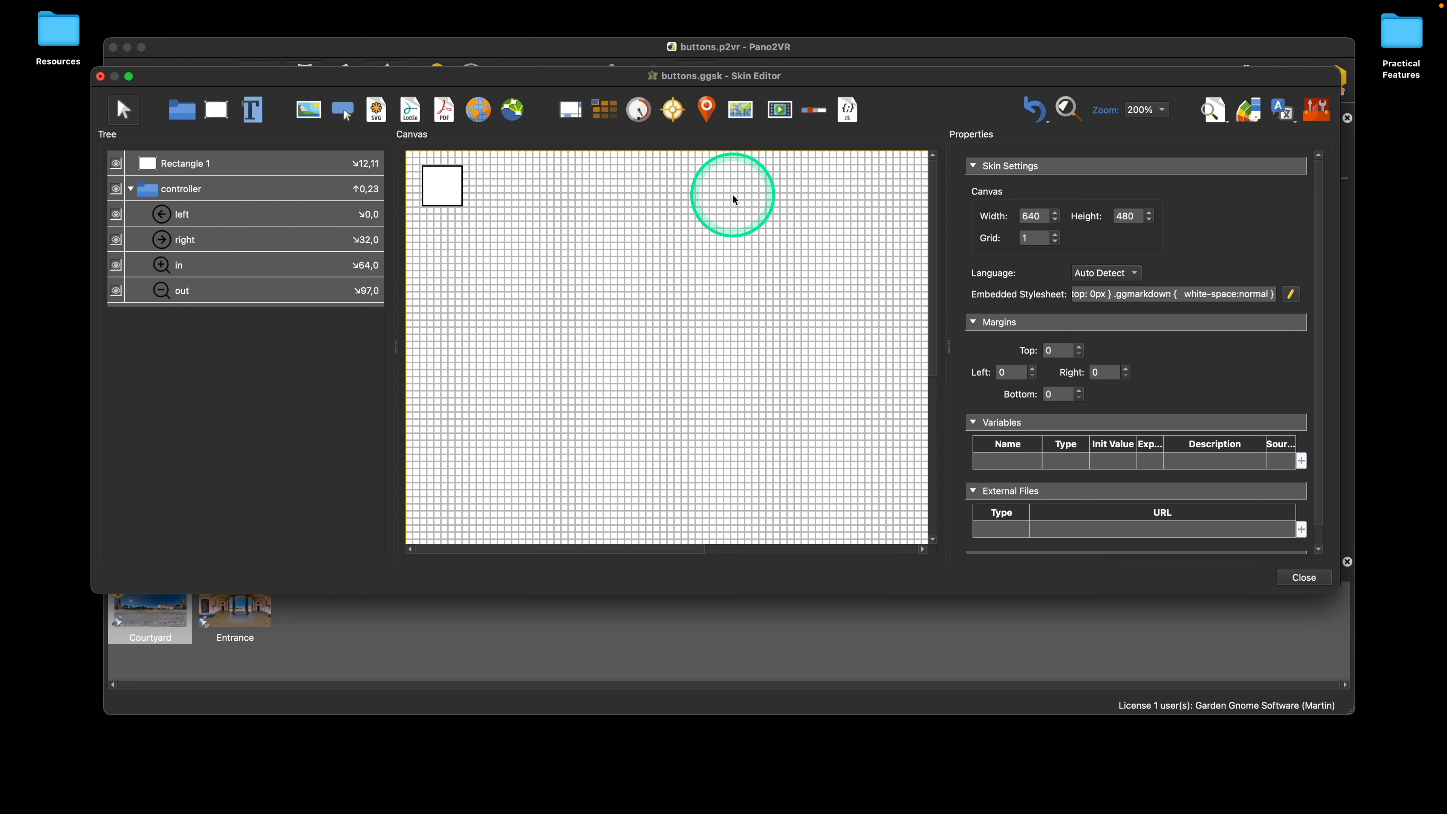
right_click(203, 164)
left_click(545, 221)
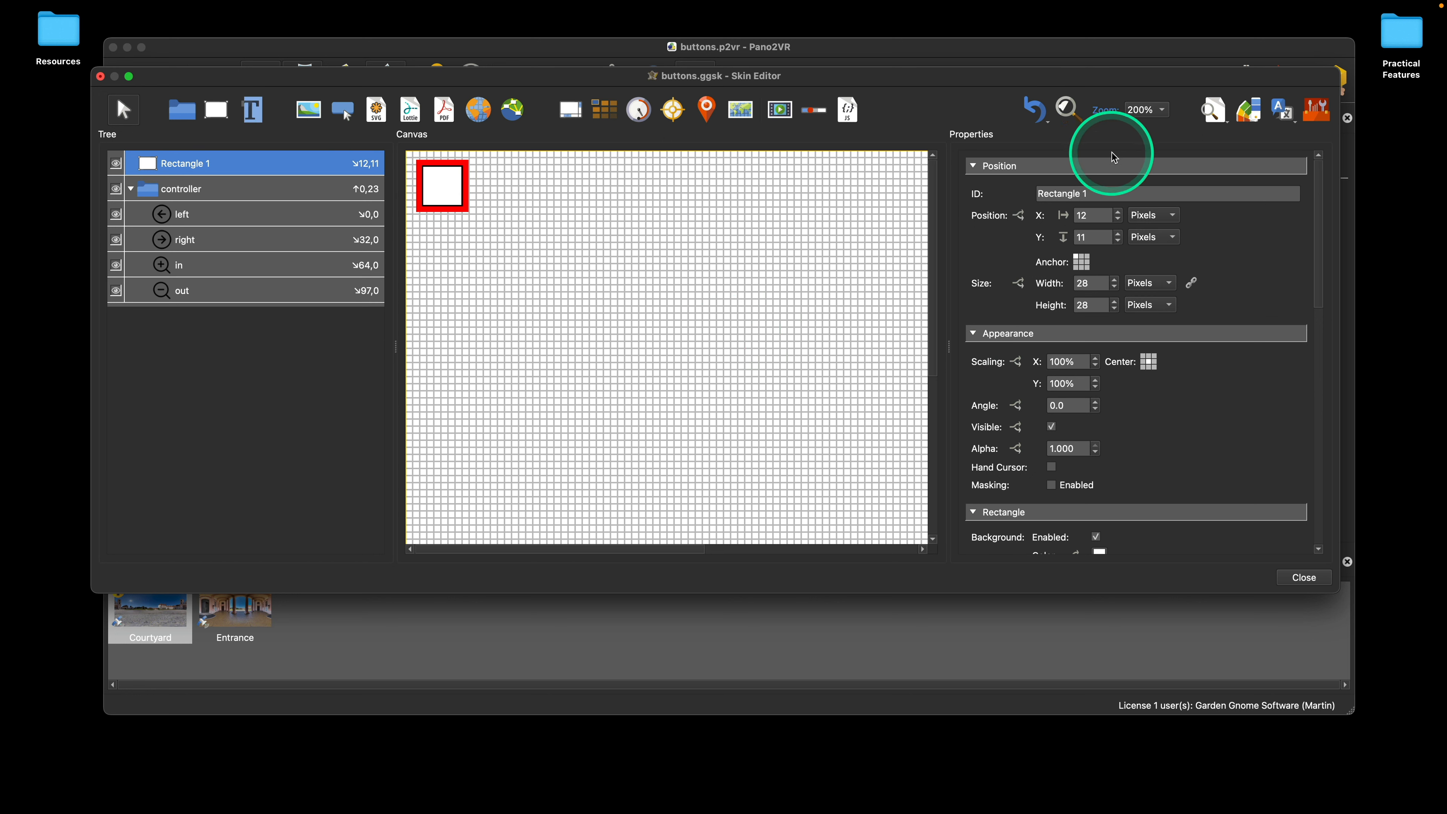
left_click(1147, 110)
left_click(1148, 76)
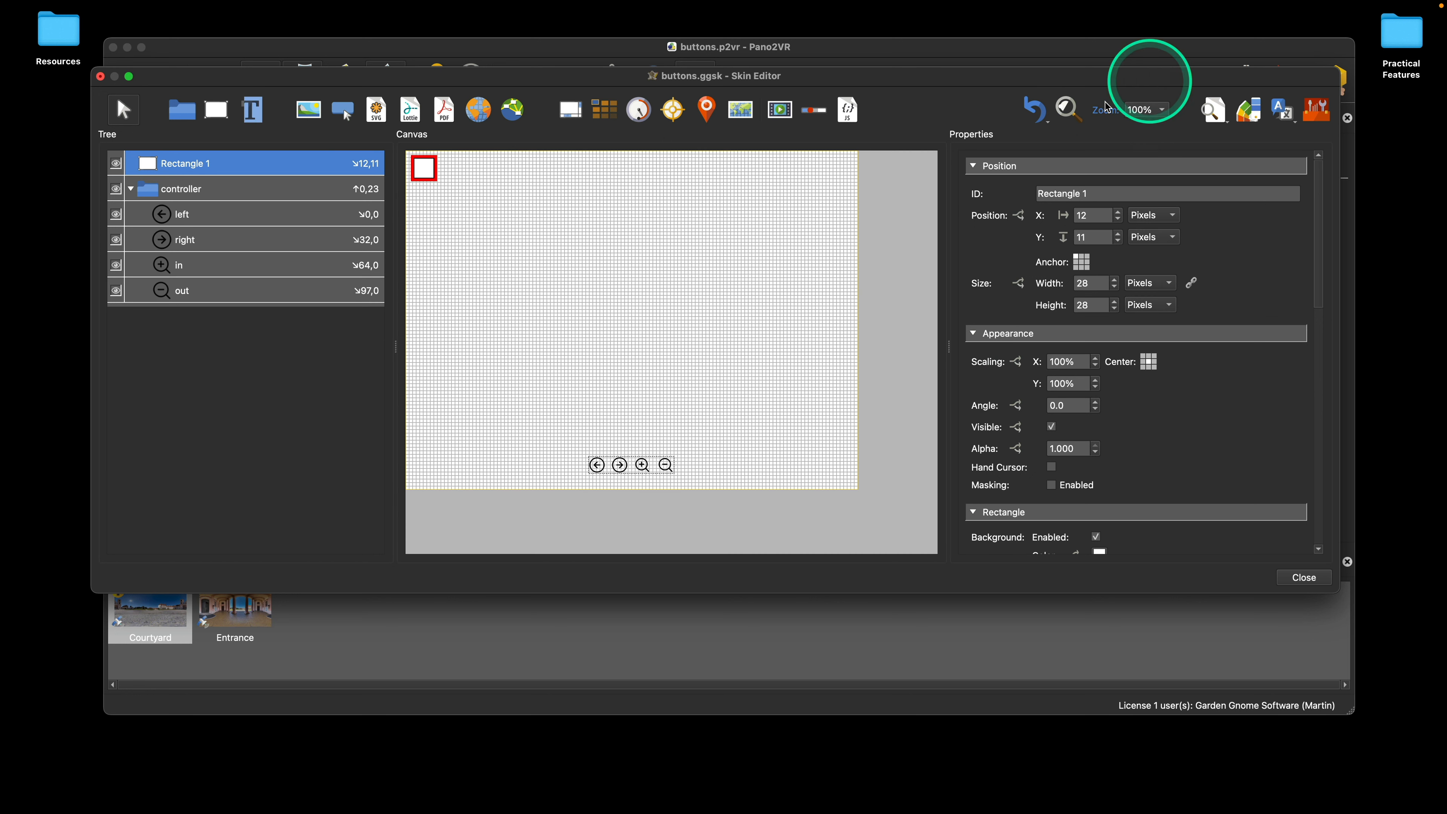
Step: Draw a second rectangle about 30 × 33 pixels beside Rectangle 1 and nest it under Rectangle 1 in the tree
left_click(420, 174)
left_click(217, 109)
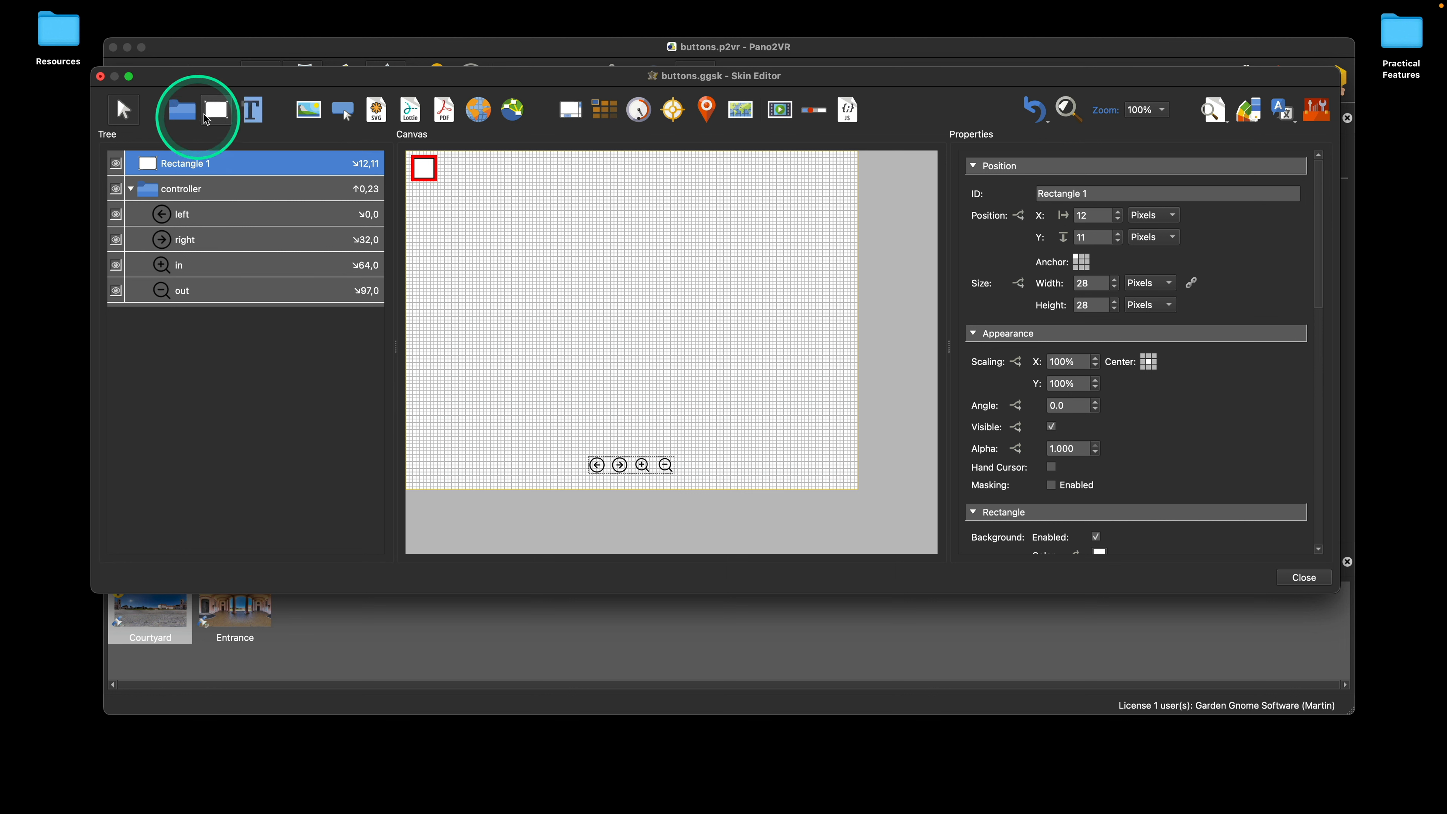
left_click(467, 181)
left_click_drag(446, 161, 472, 185)
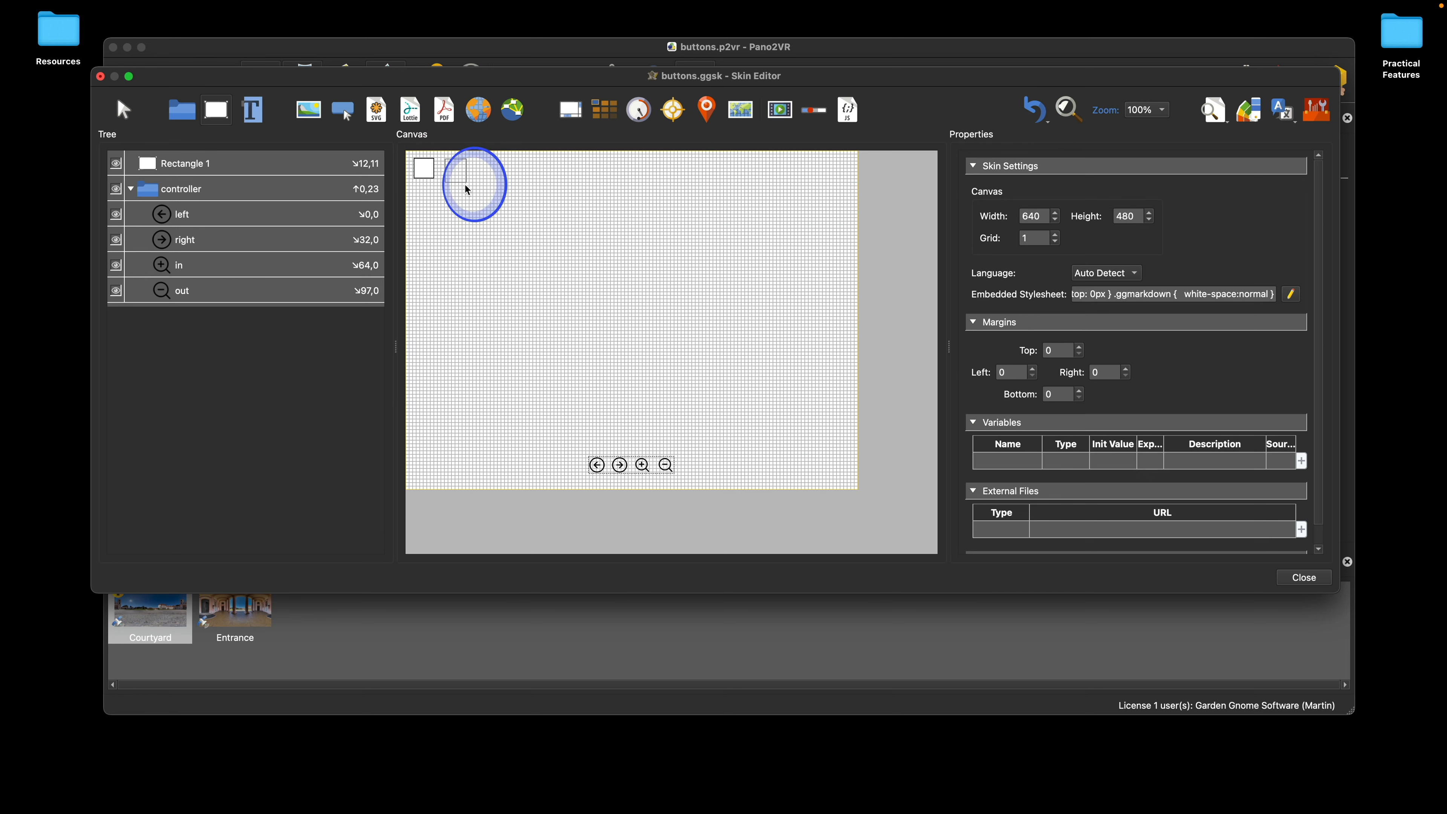
left_click_drag(188, 158, 207, 189)
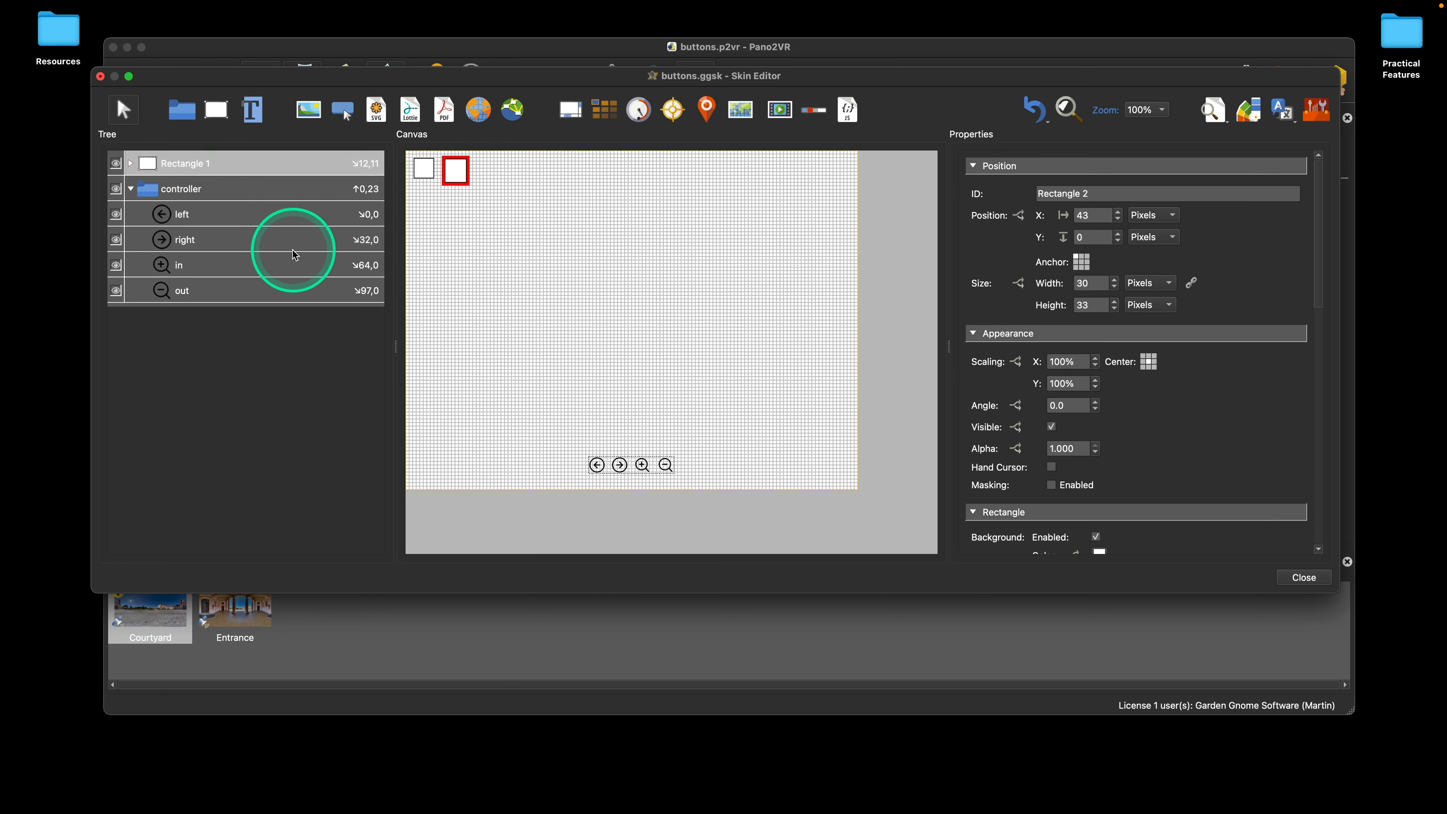
left_click(131, 164)
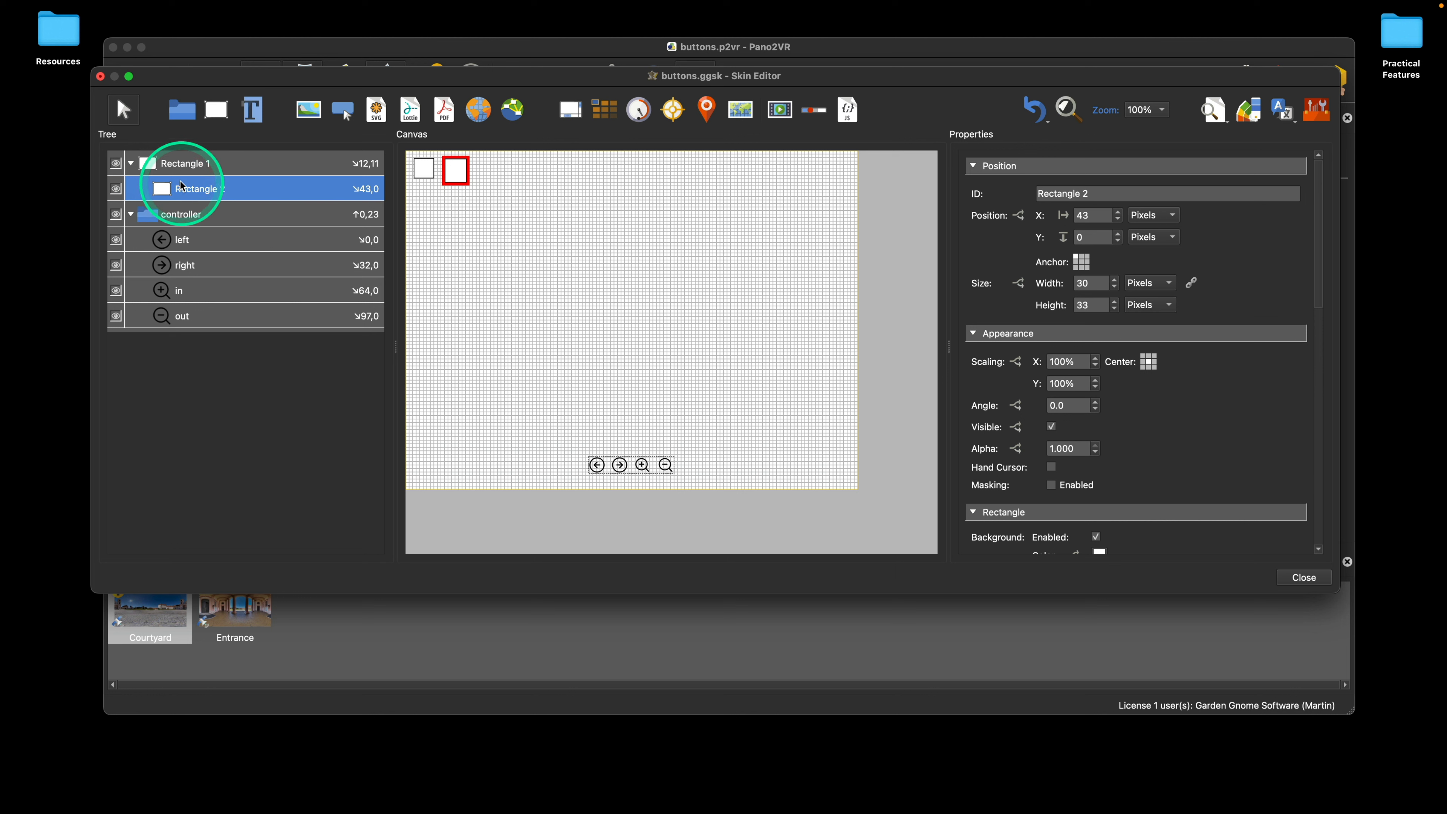
Step: Undo the nesting and the drawing of the second rectangle
left_click(1036, 112)
left_click(1036, 111)
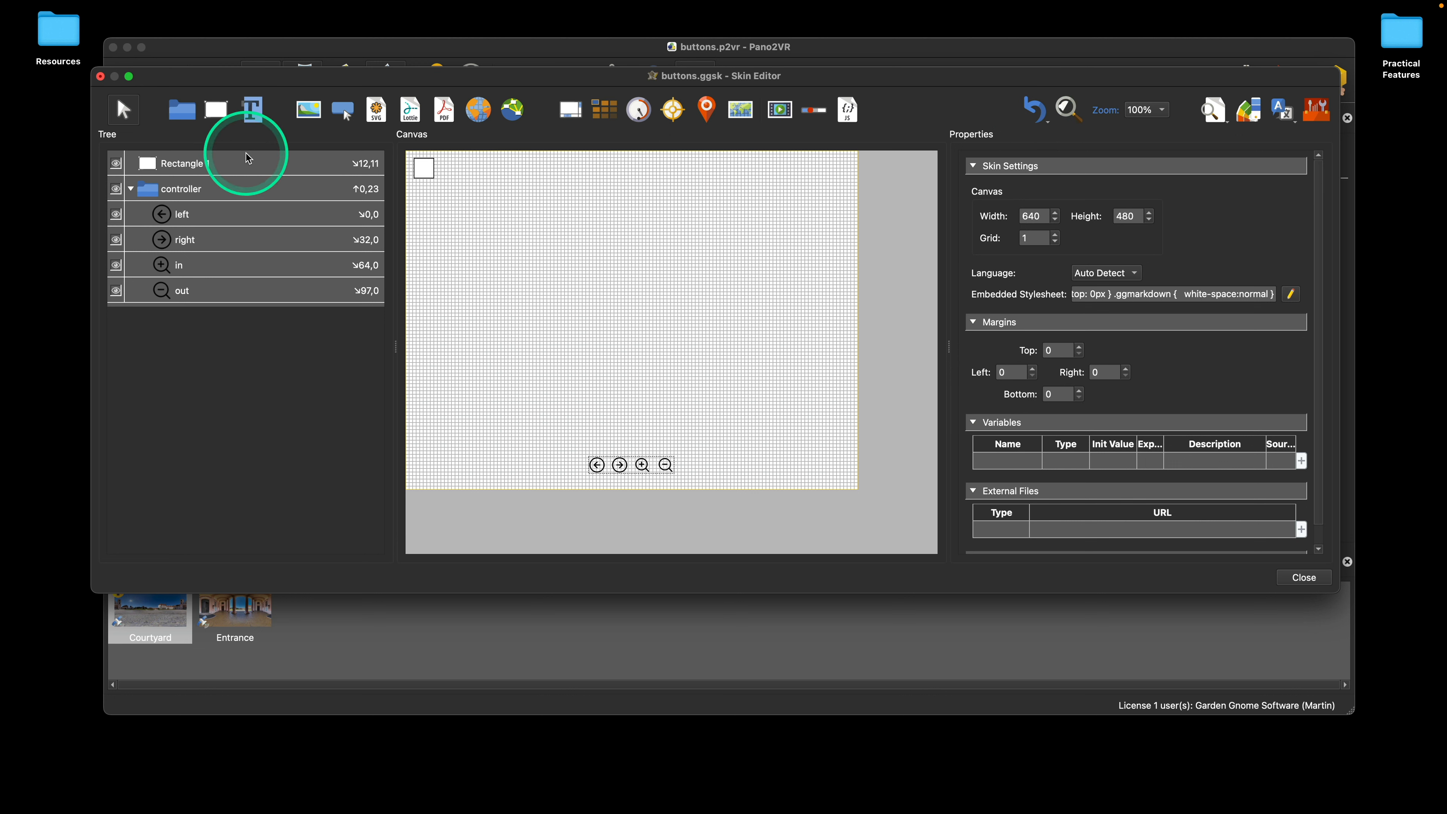
Step: Draw a rectangle about 34 × 31 pixels directly as a child of Rectangle 1, and another about 40 × 41 pixels as its child
left_click(251, 164)
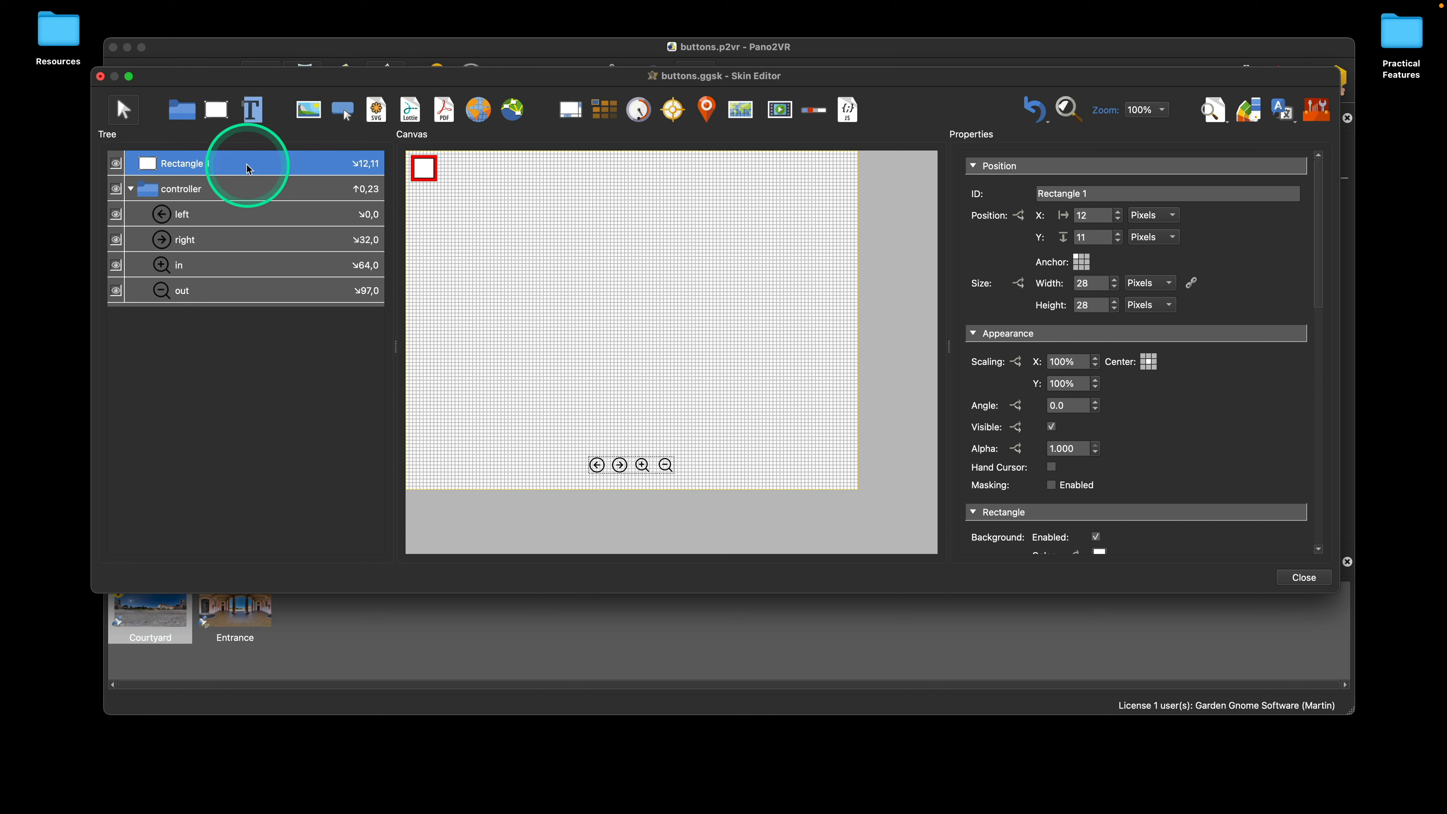
left_click(216, 109)
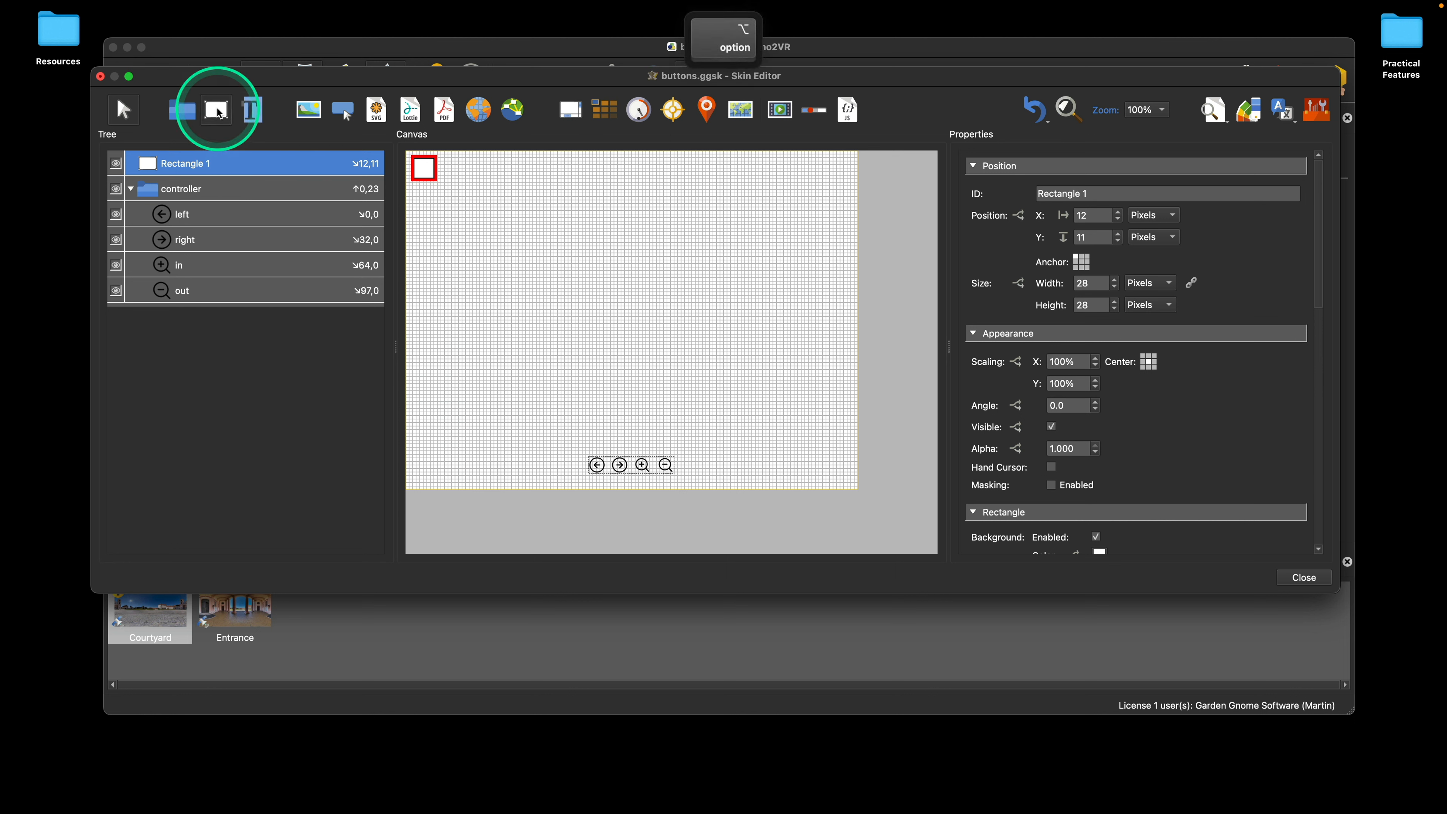
left_click_drag(451, 163, 479, 190)
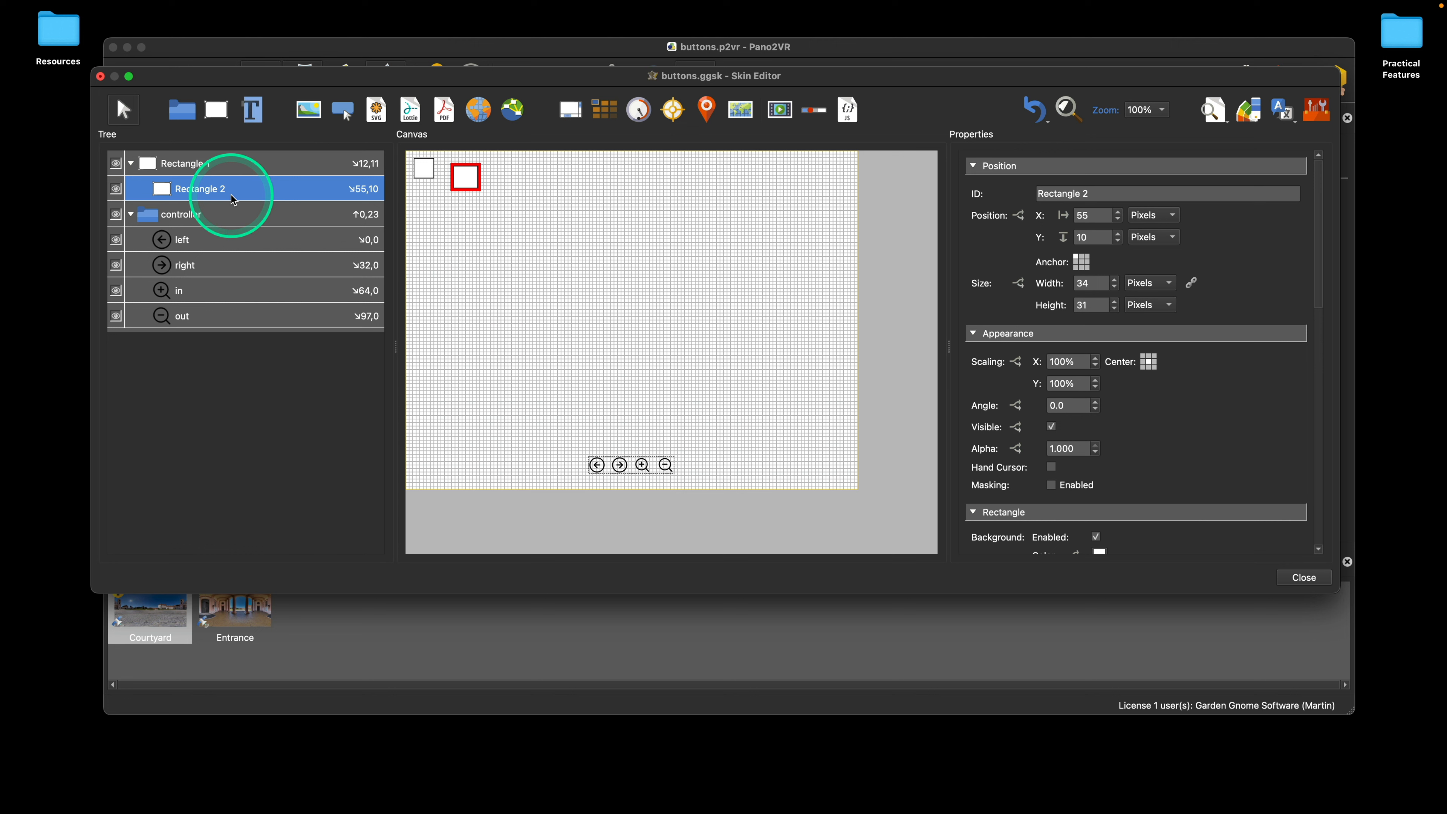
key("alt")
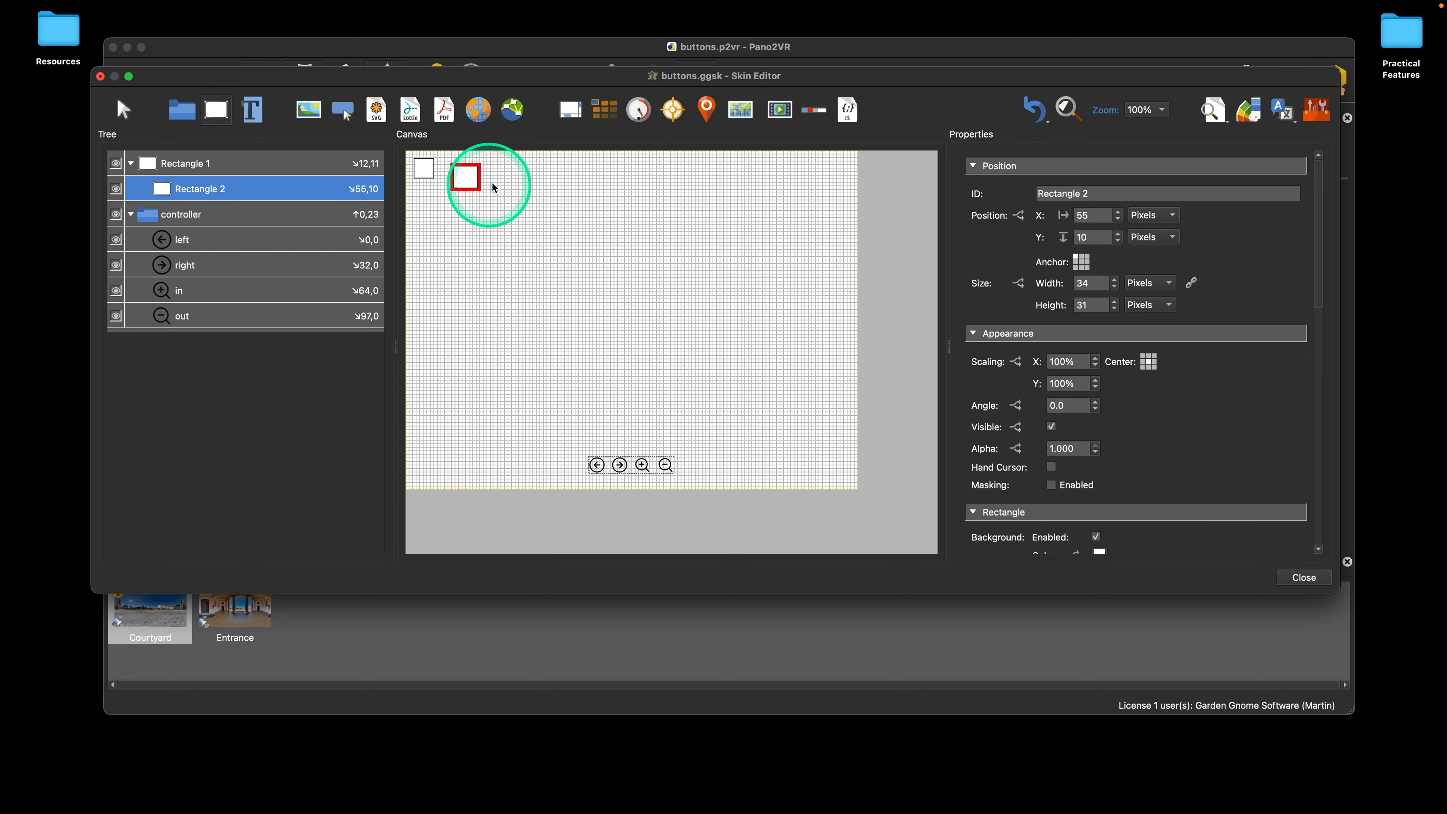
left_click_drag(515, 204, 524, 207)
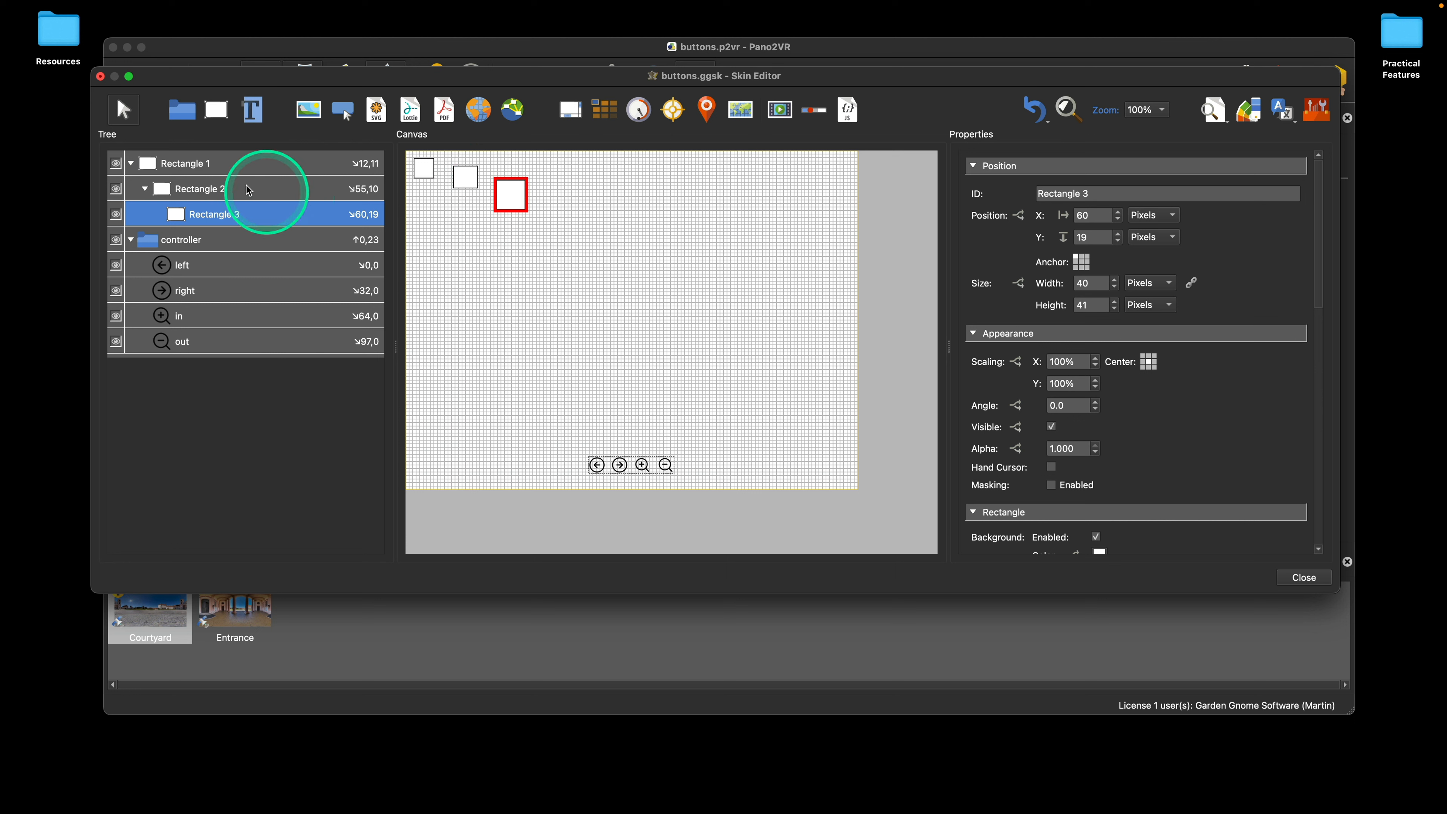
Step: Collapse the Rectangle 1 branch and locate the innermost nested rectangle from the canvas with Reveal in Tree
left_click(130, 163)
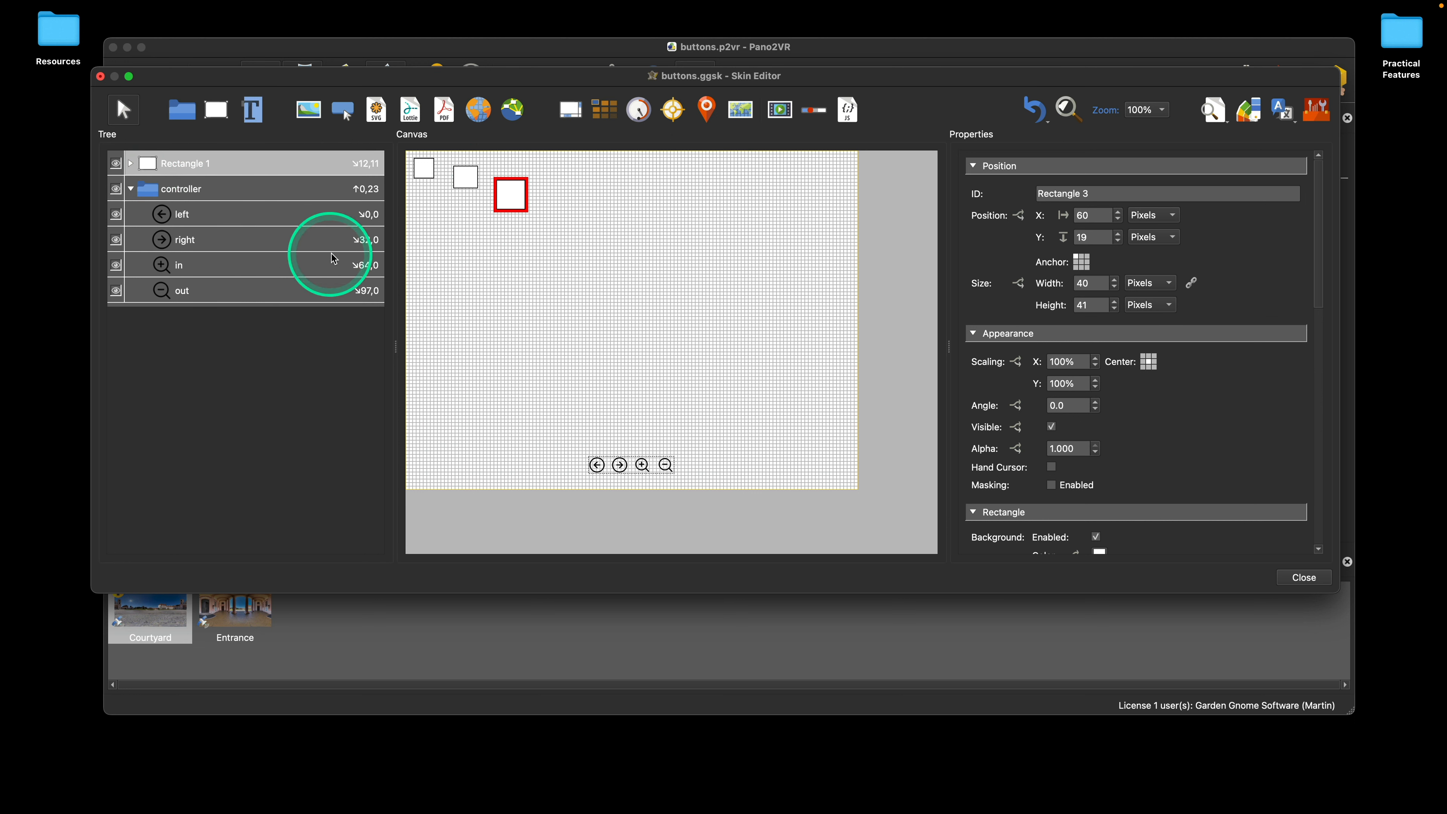
left_click(574, 219)
left_click_drag(515, 194, 517, 219)
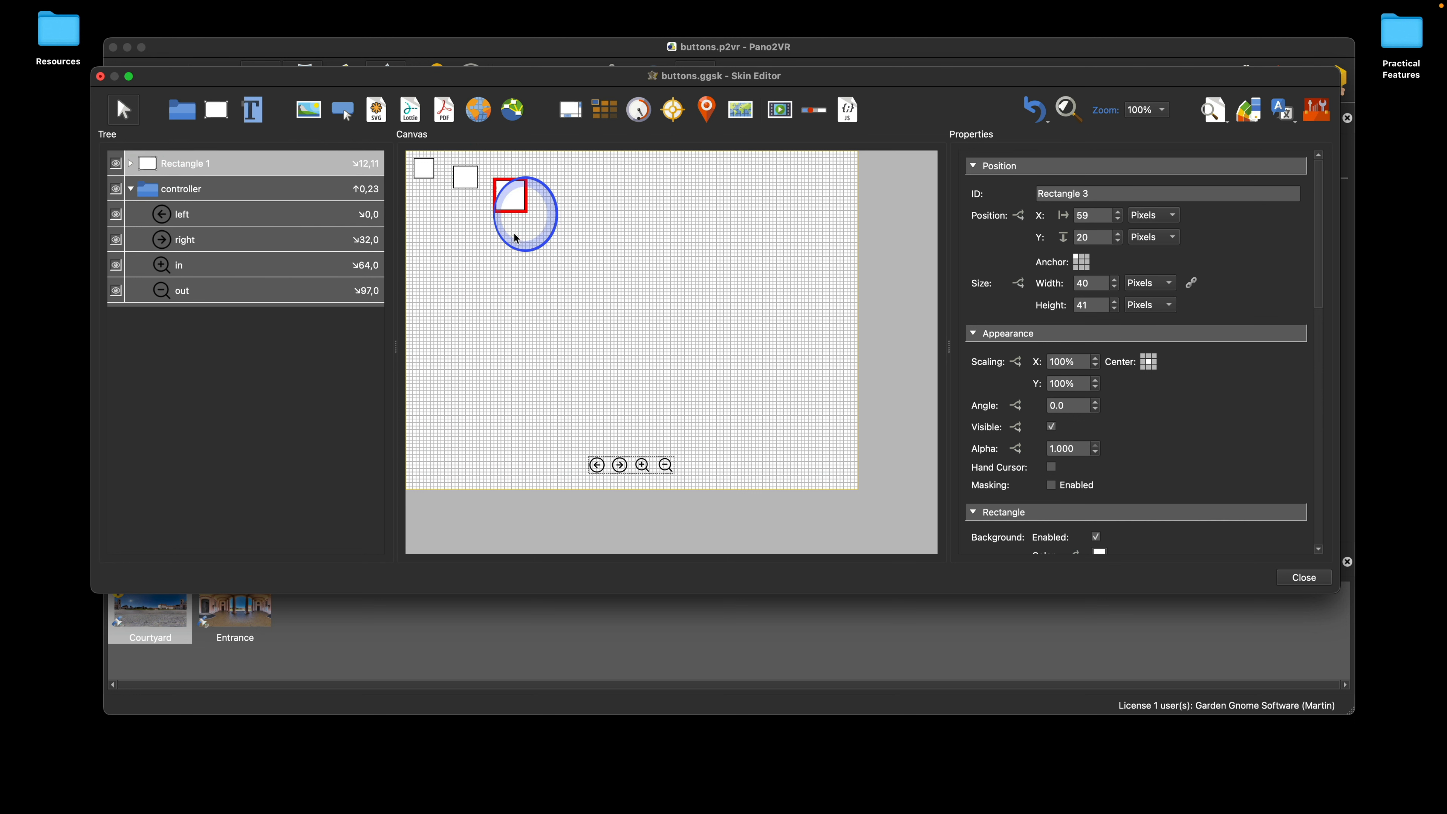
right_click(514, 198)
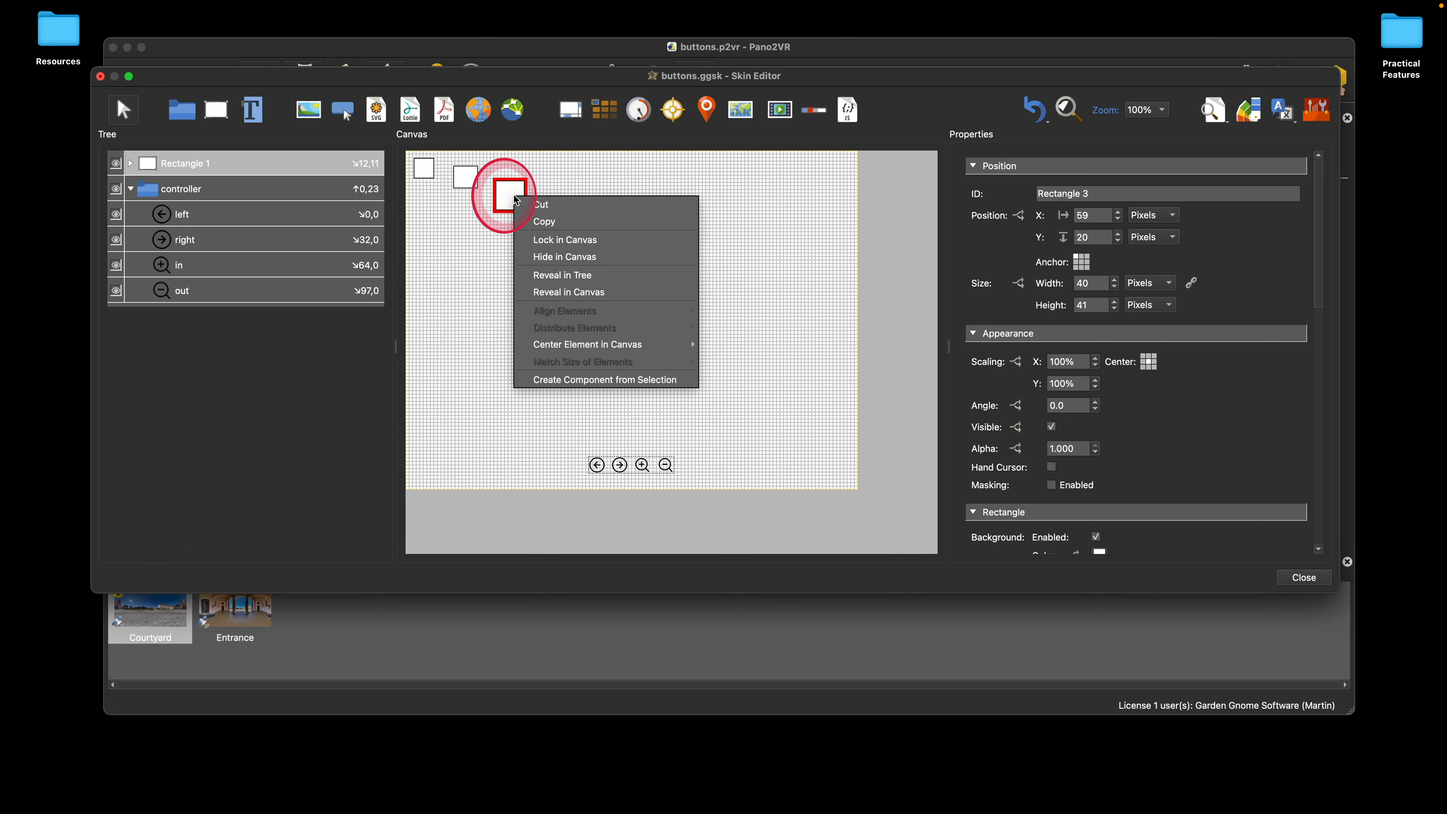
left_click(591, 277)
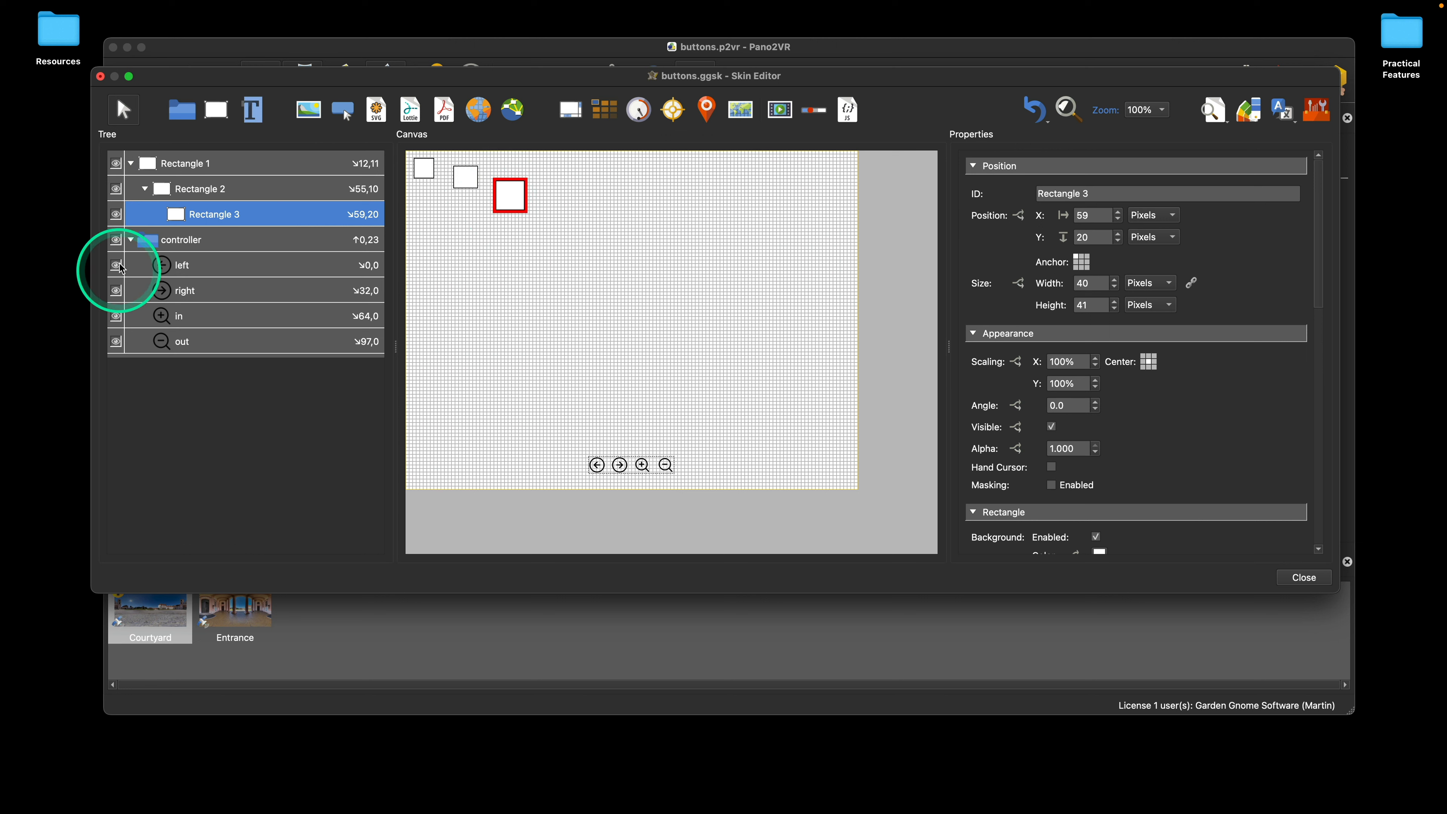
Step: Collapse the controller container and locate the out button from the canvas with Reveal in Tree
left_click(132, 240)
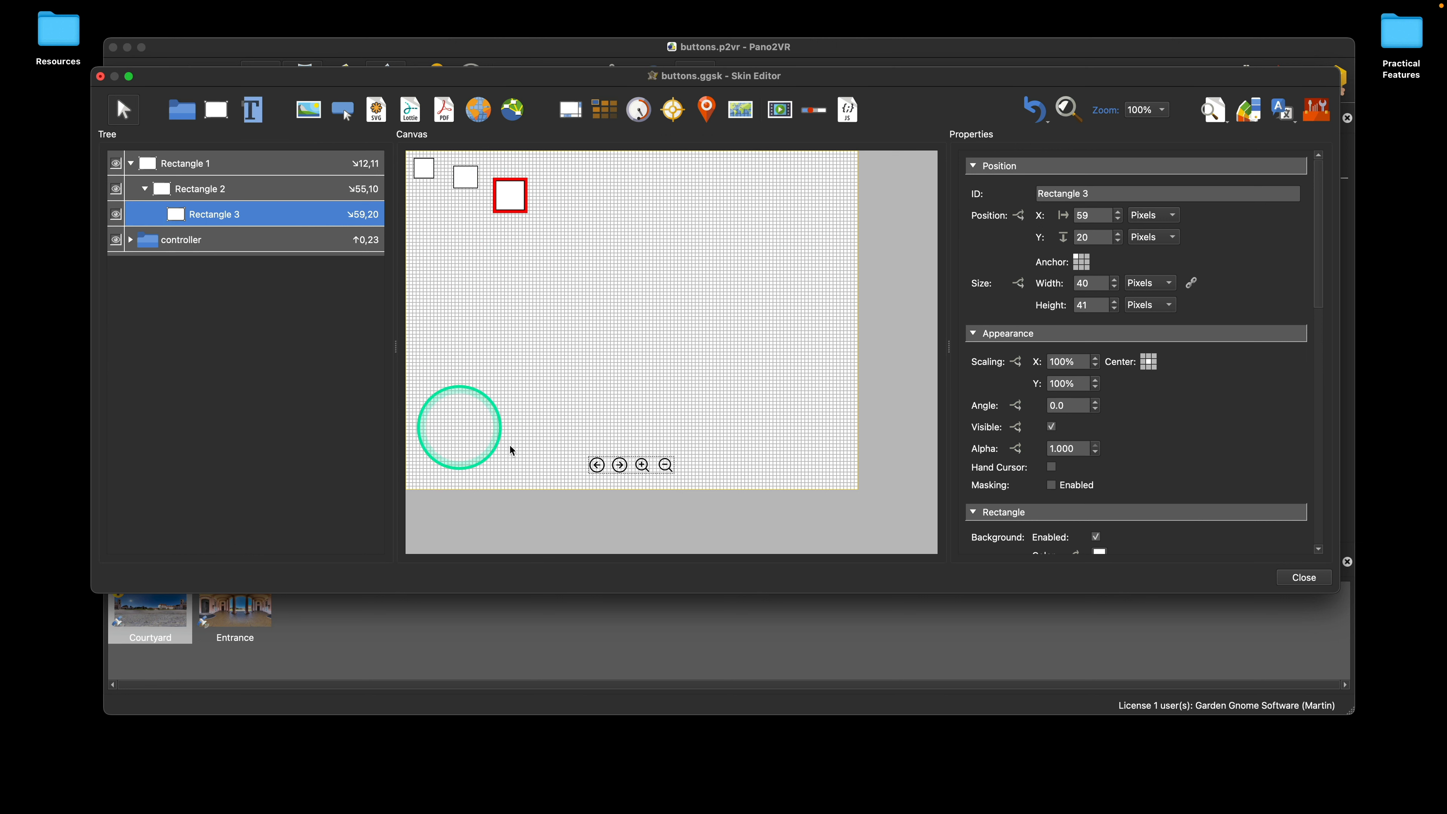
left_click(667, 467)
right_click(668, 469)
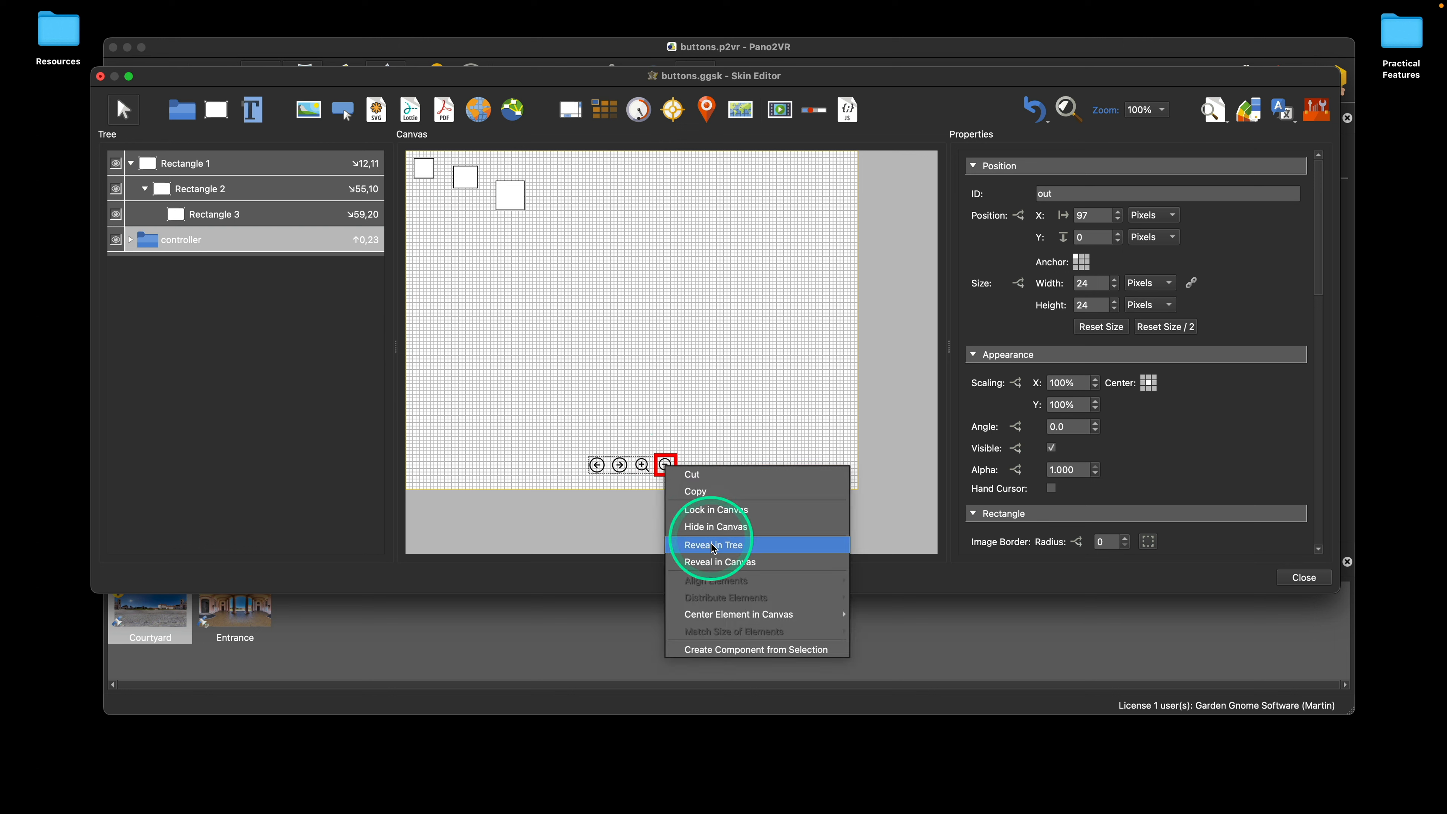
left_click(732, 551)
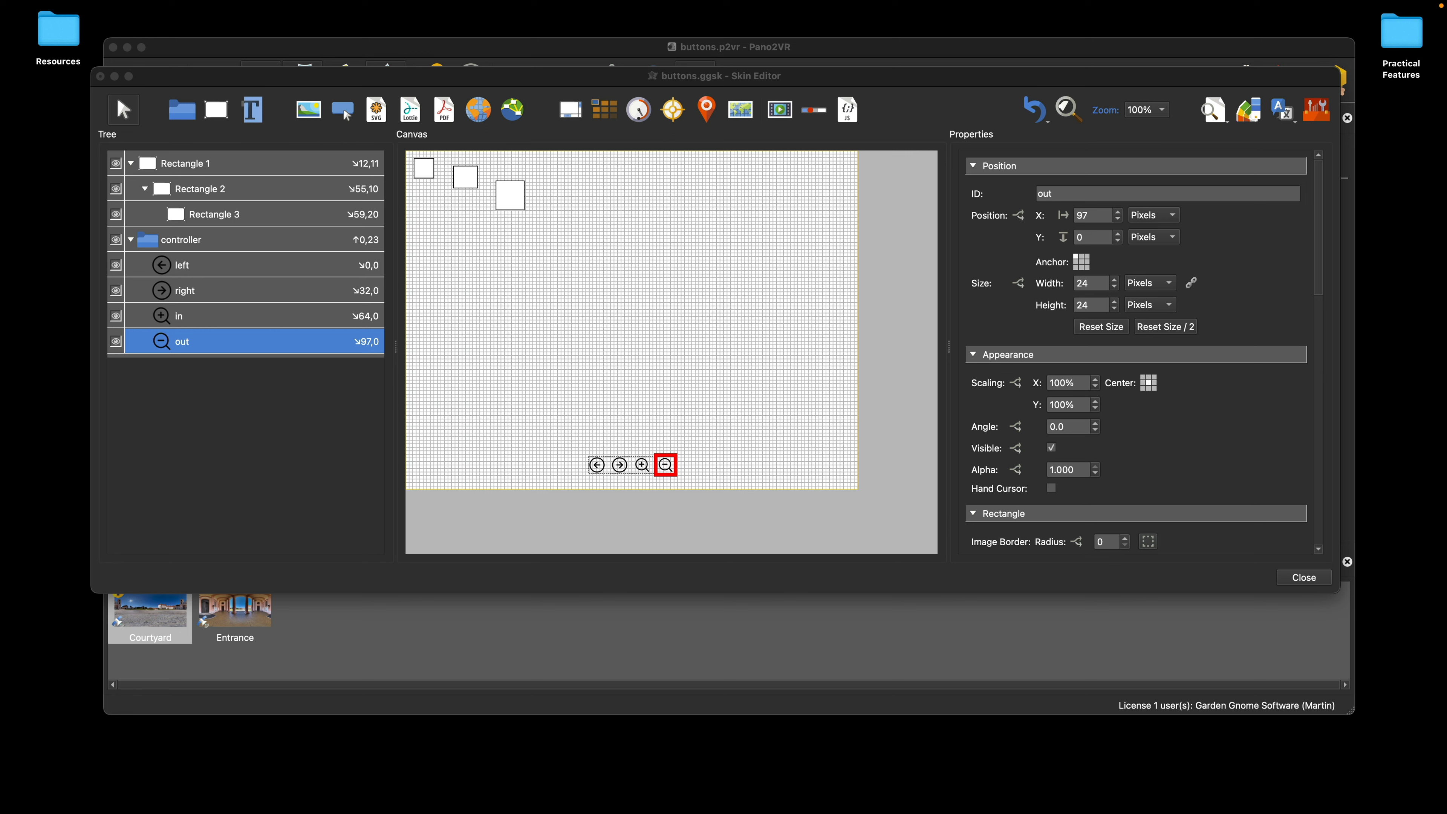
key("shift+Return")
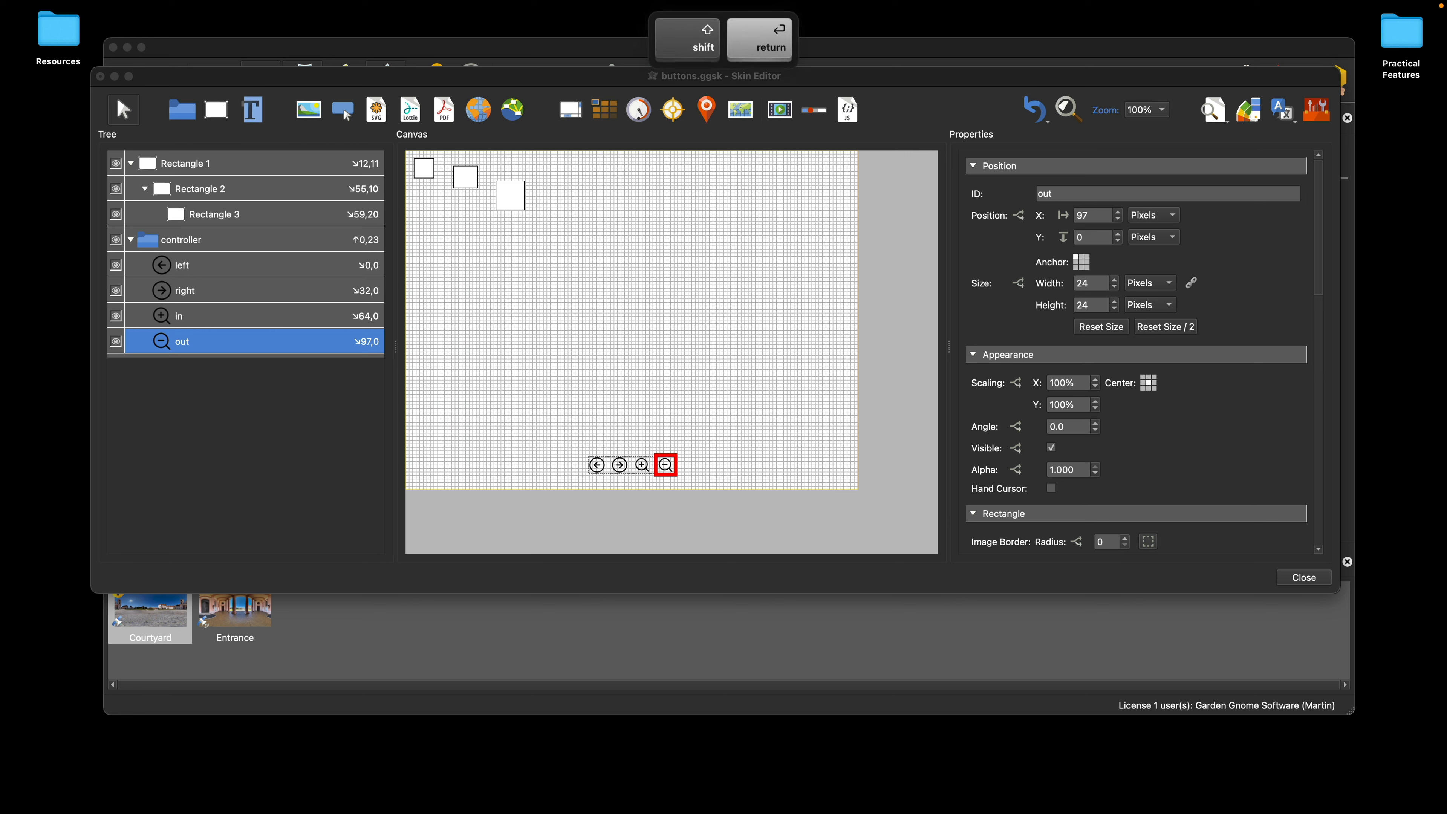
Step: Delete all three rectangles from the canvas, leaving only the controller container
left_click_drag(532, 234, 412, 159)
key("Delete")
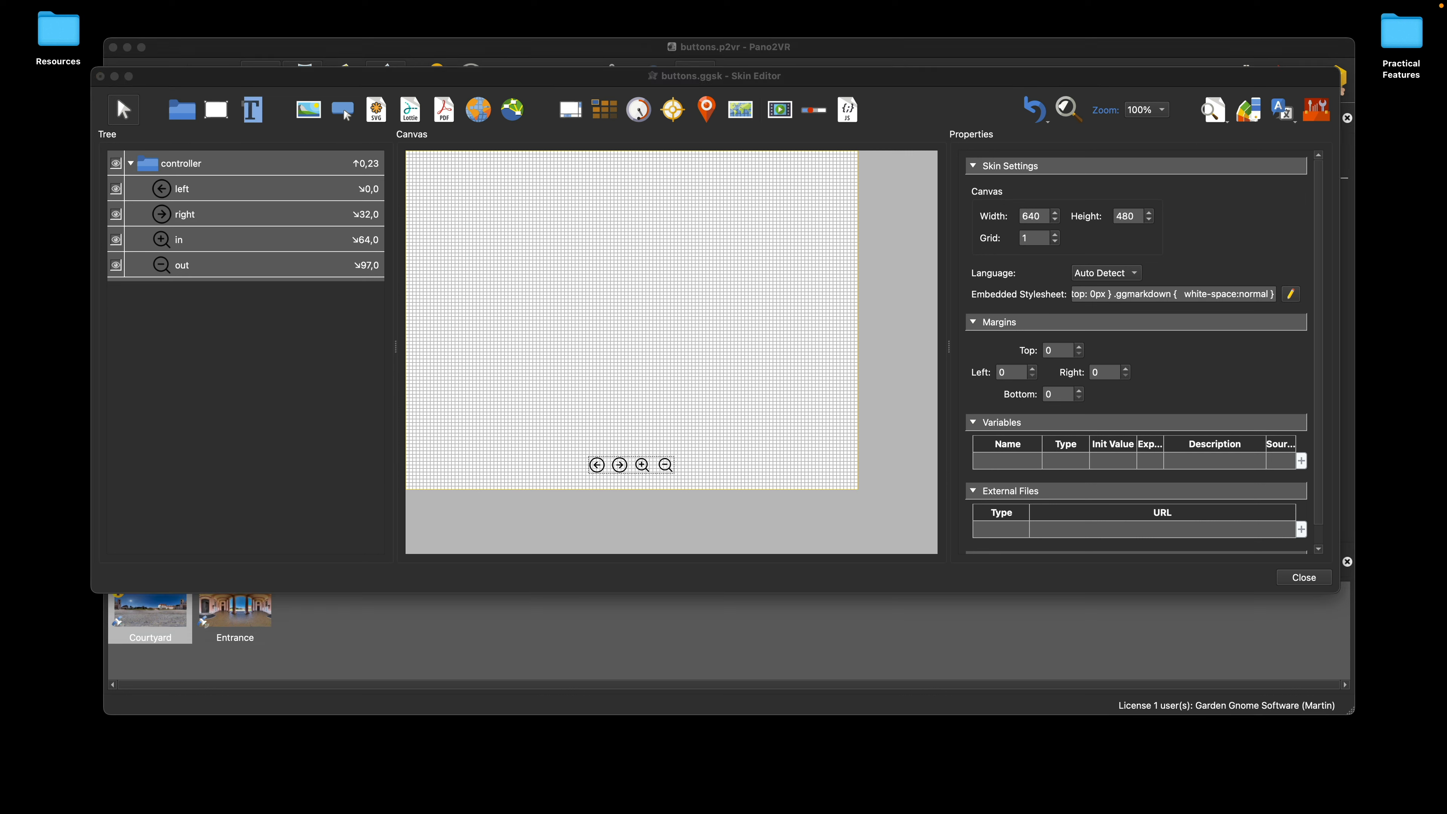
key("BackSpace")
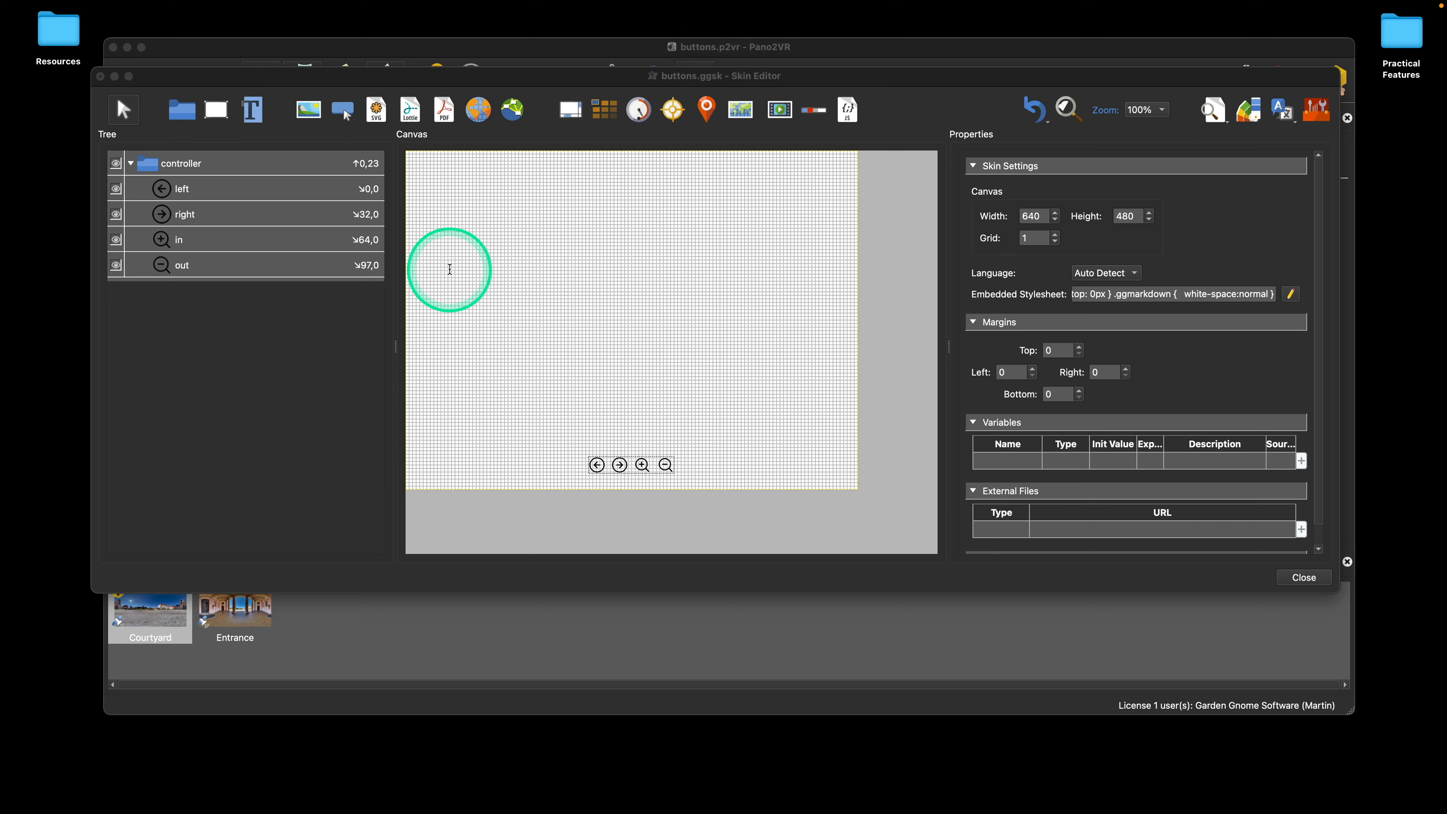
left_click(485, 256)
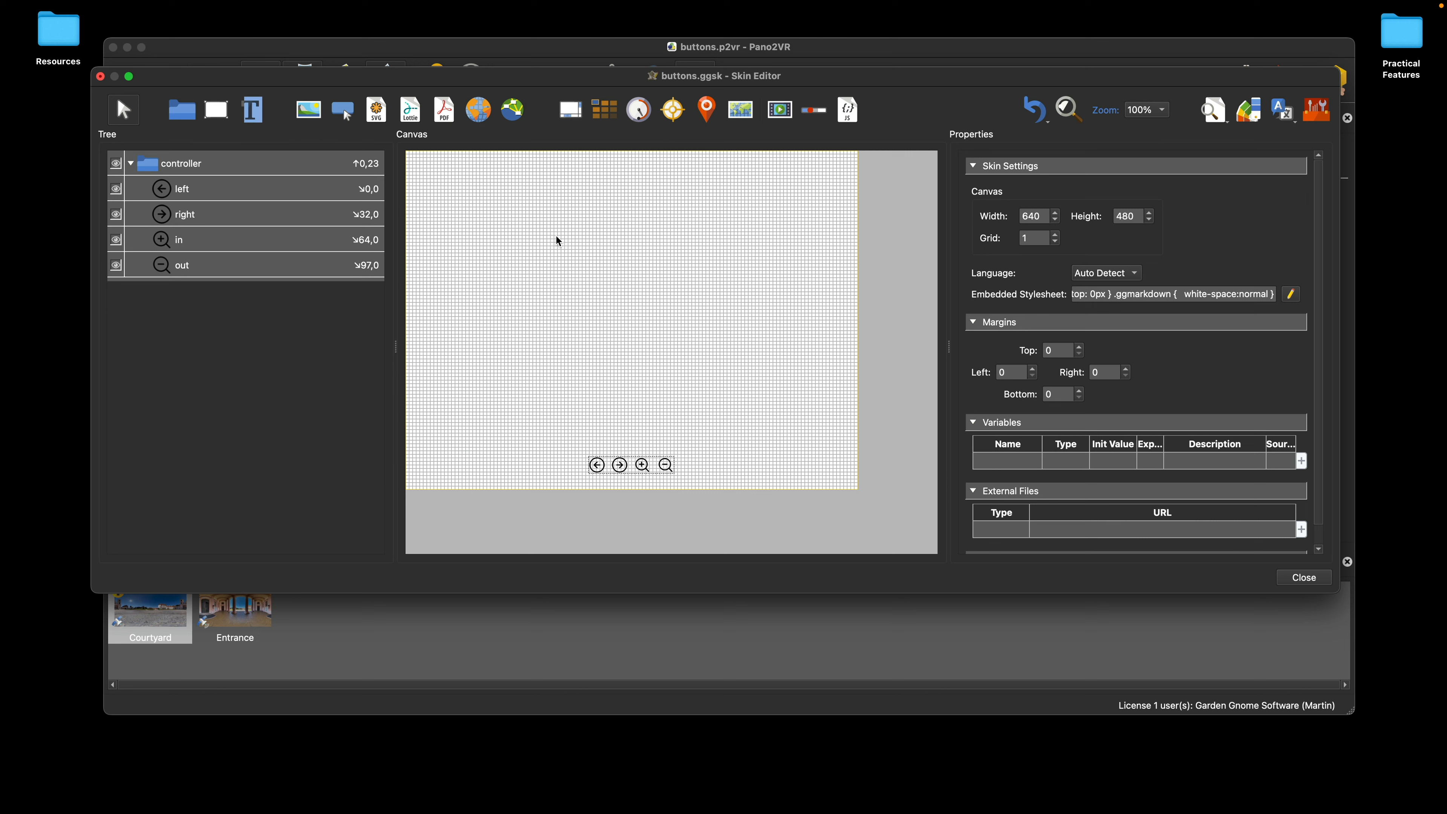
Step: Place a cloner in the upper middle of the canvas and add a text element below it as its child
left_click(604, 110)
left_click(551, 201)
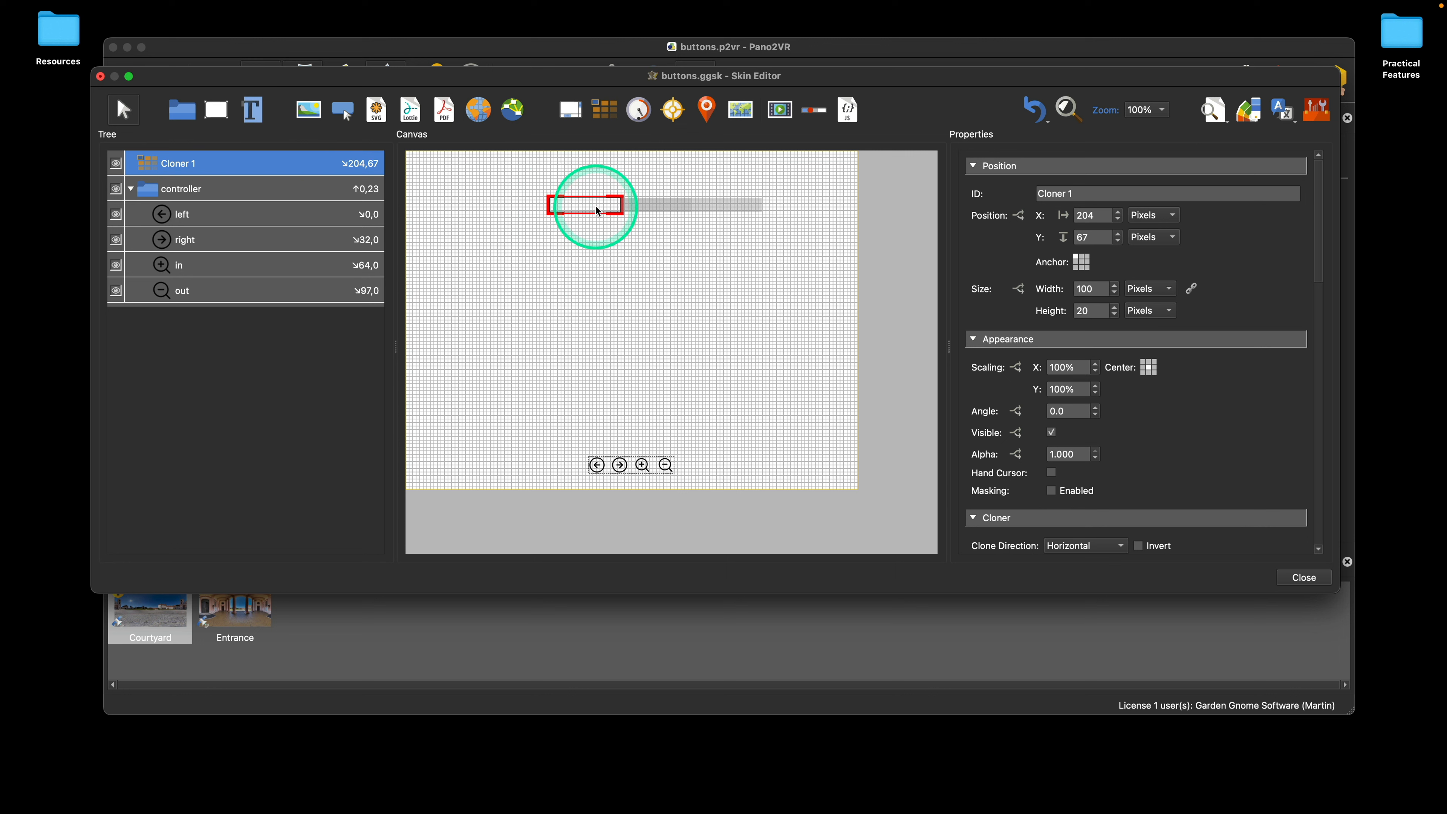
key("alt")
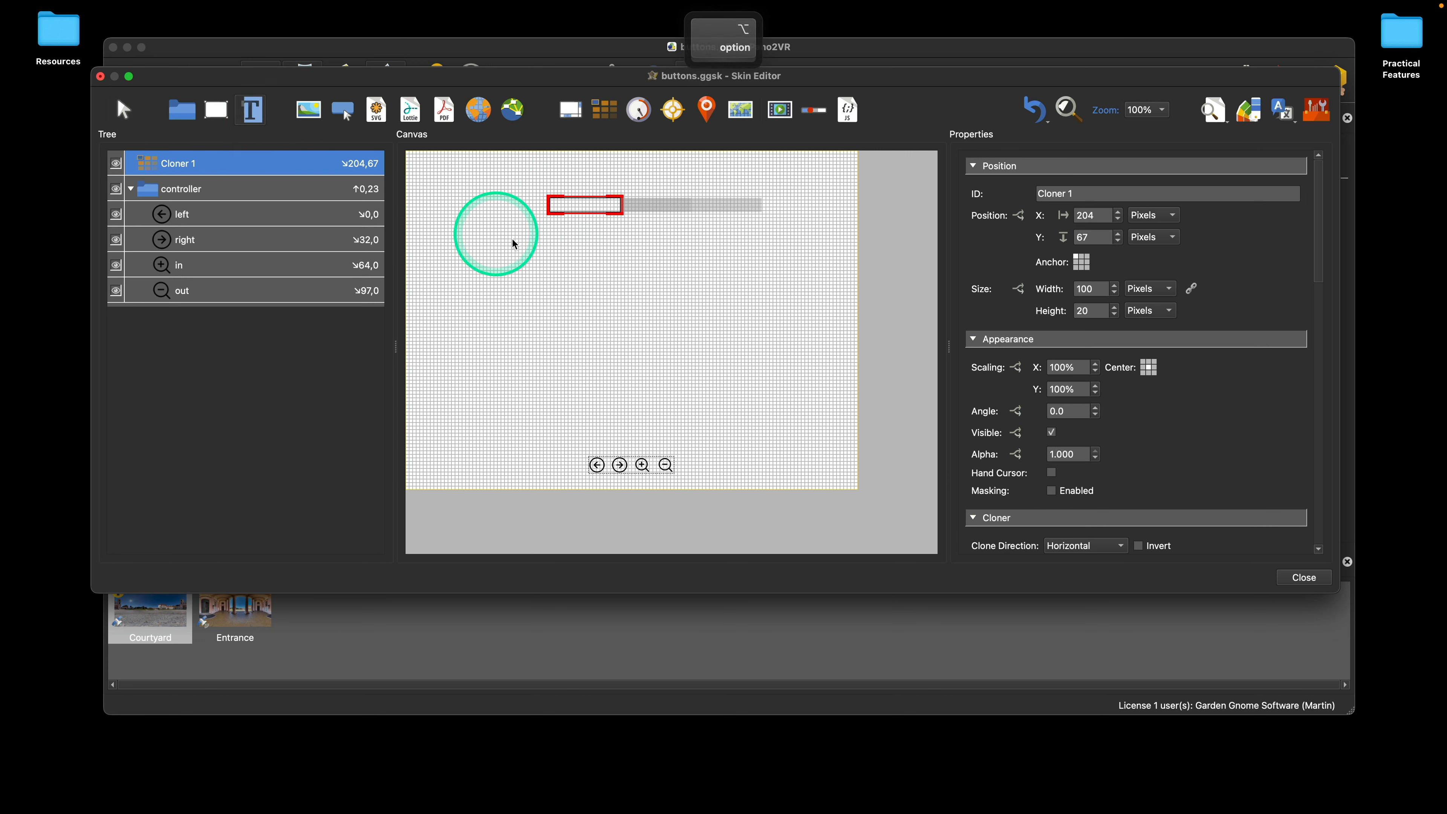
left_click(562, 250)
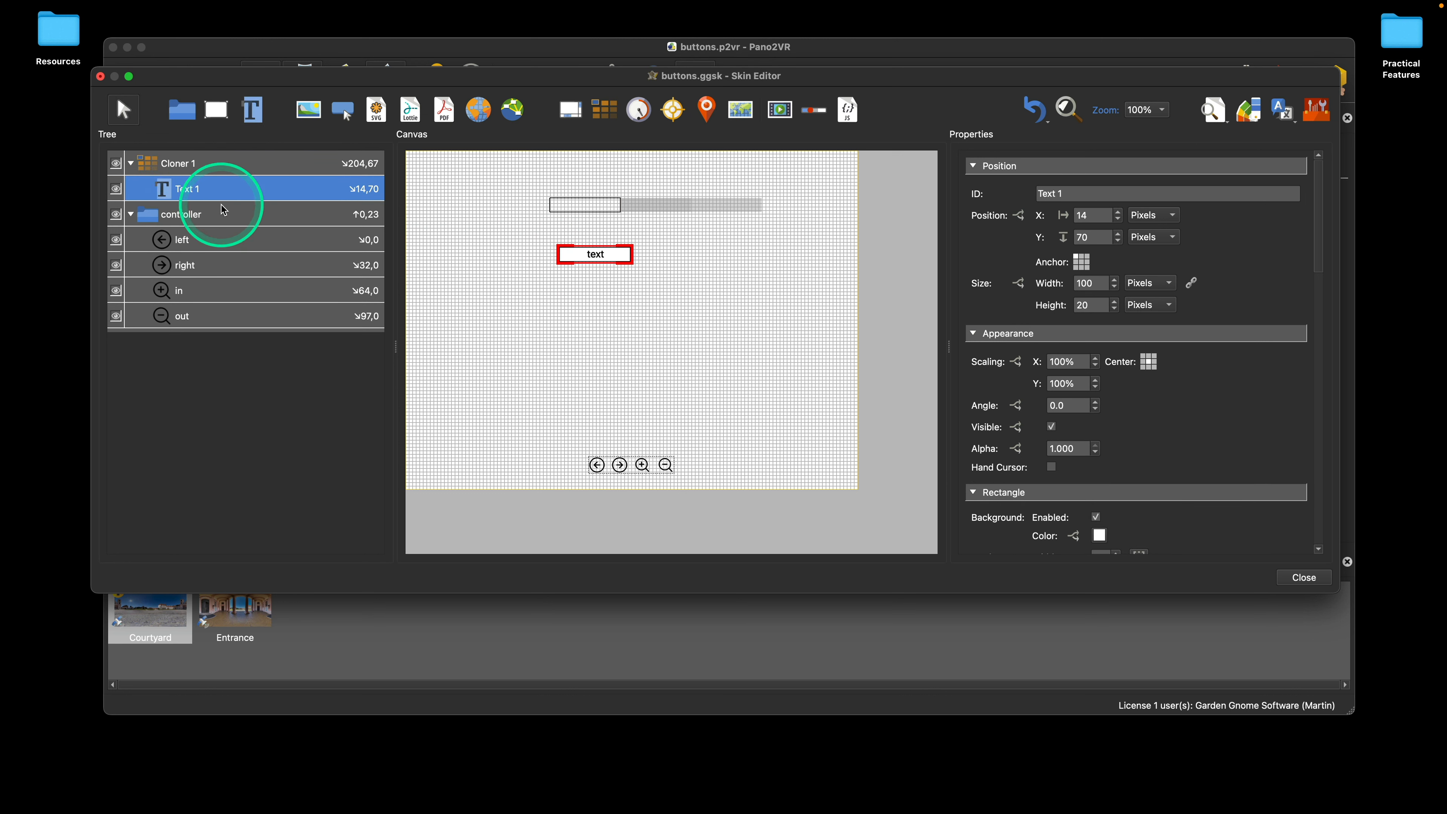
Step: Set the text element's position to X 0 and Y 0 inside the cloner, and check the cloner's branch in the tree
double_click(988, 220)
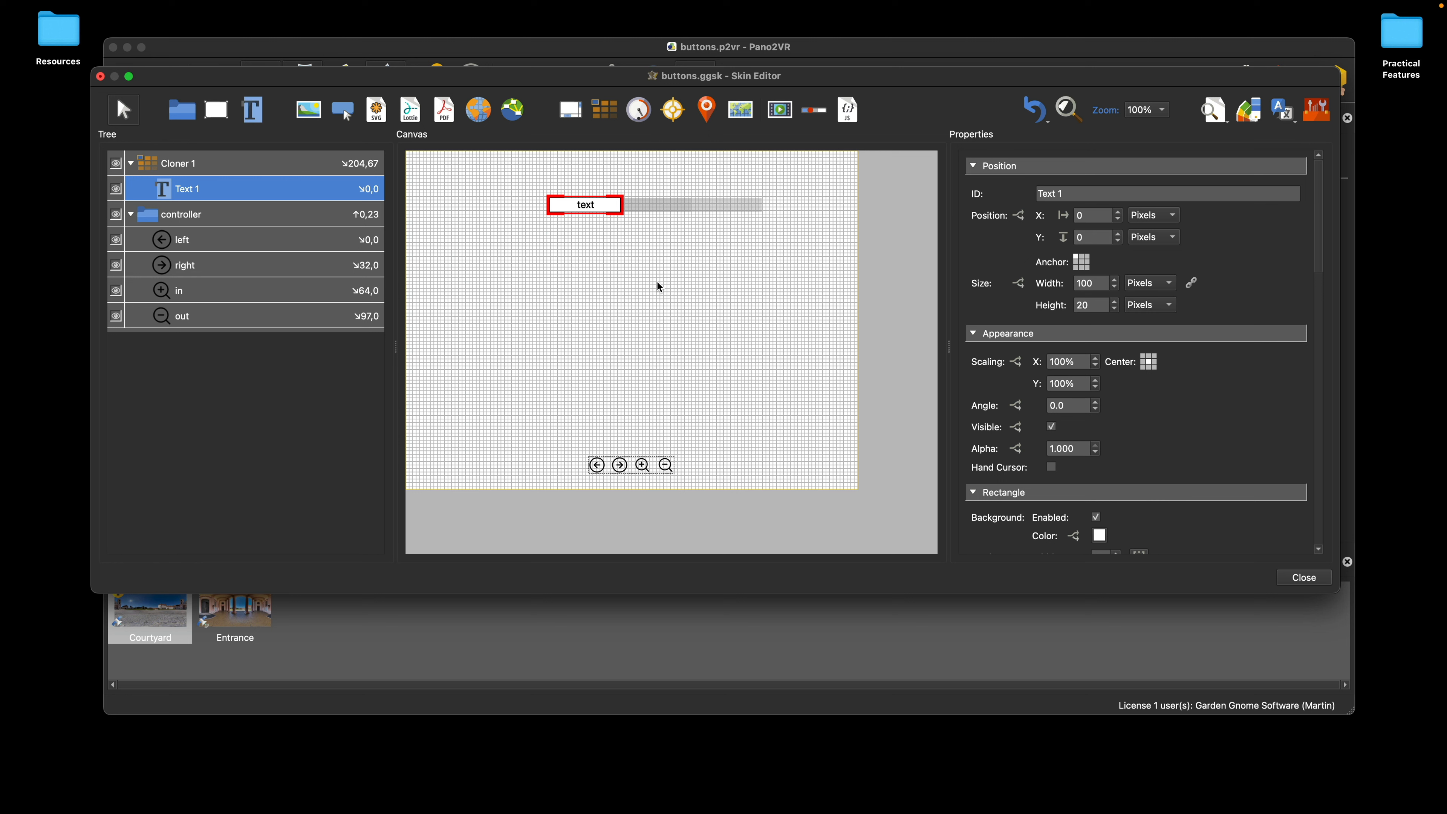
left_click(131, 165)
left_click(132, 165)
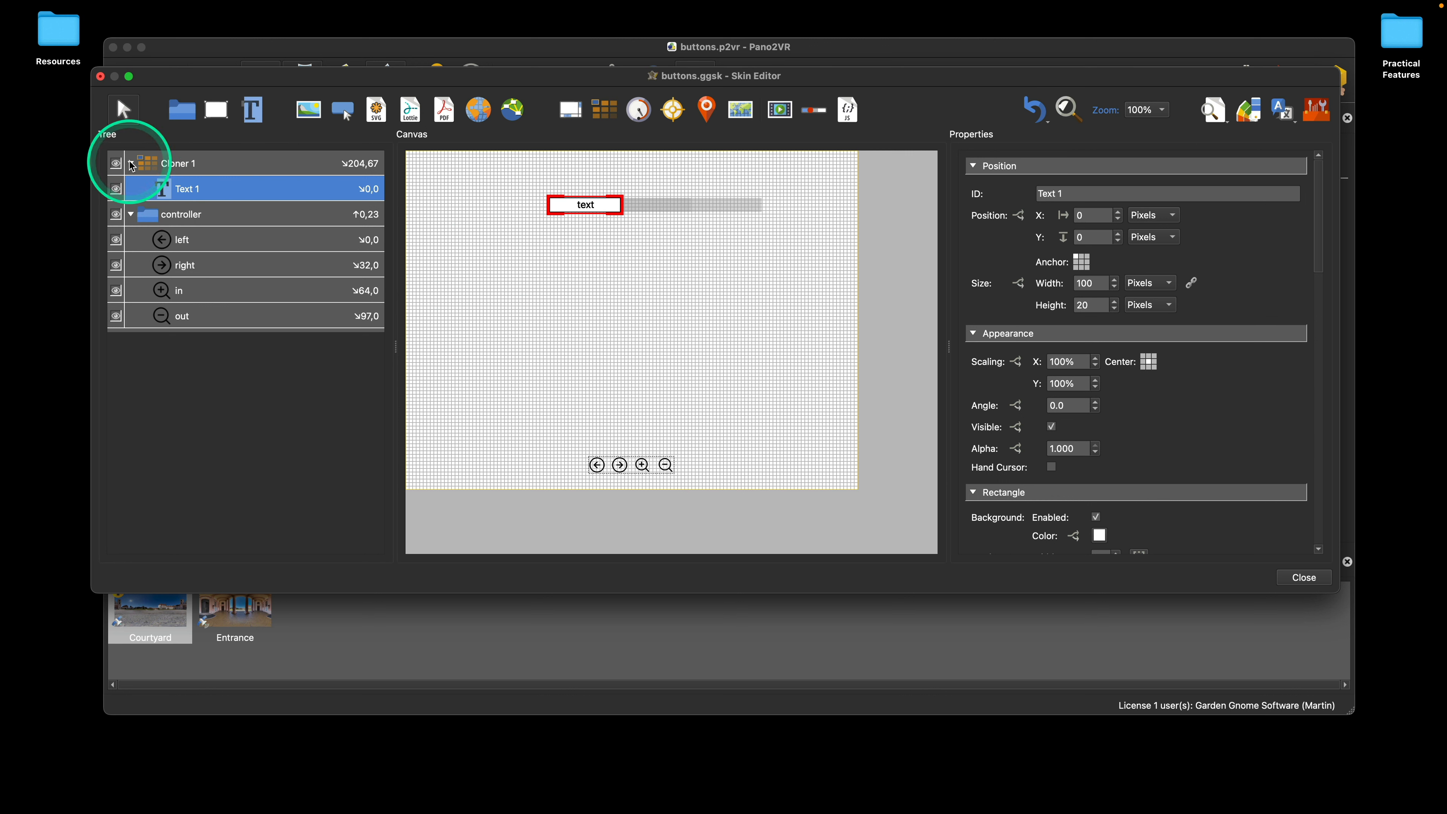
Step: View the cloner's contents in isolation with Expand Element and return to the full skin
right_click(178, 167)
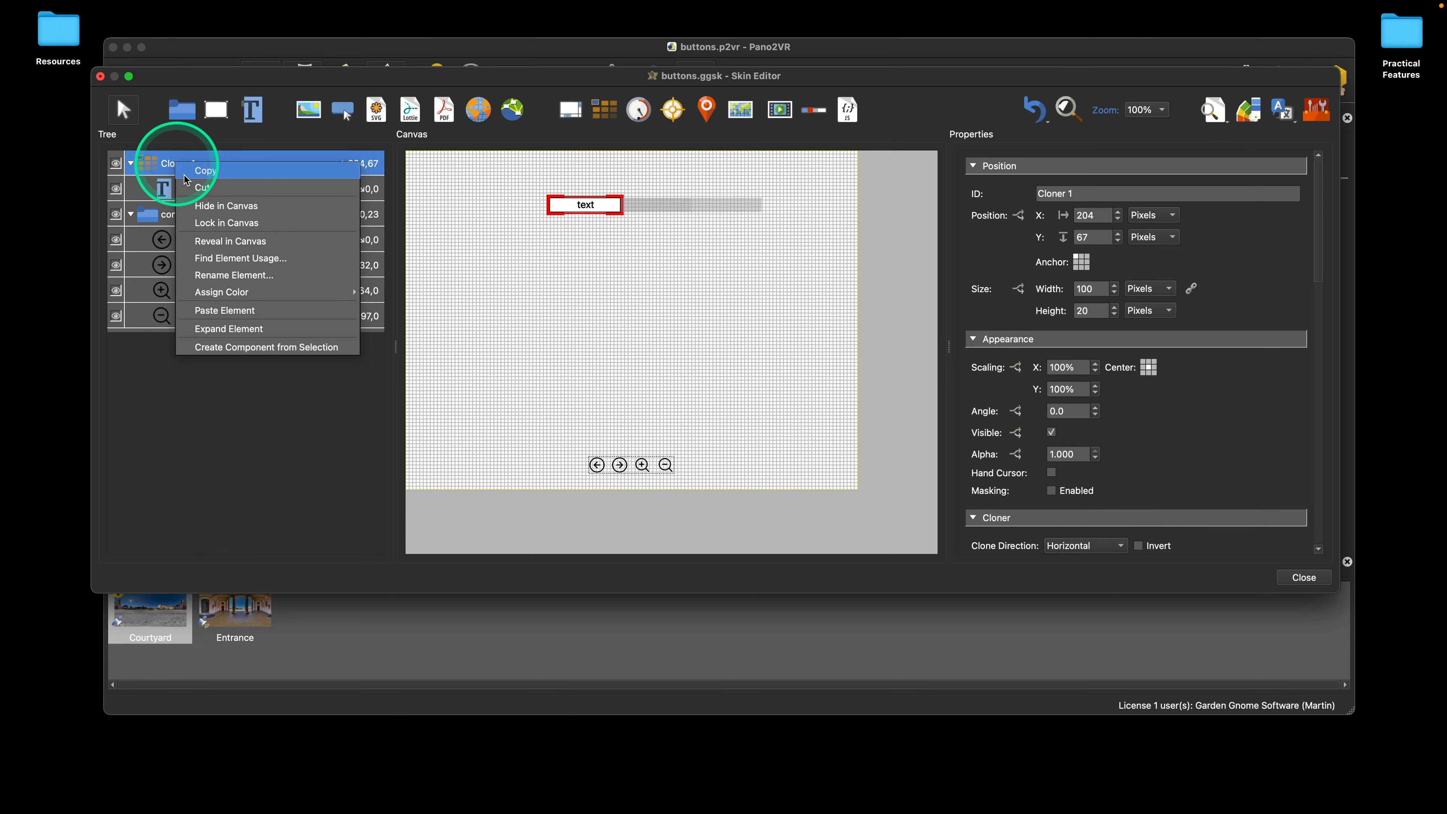
left_click(251, 329)
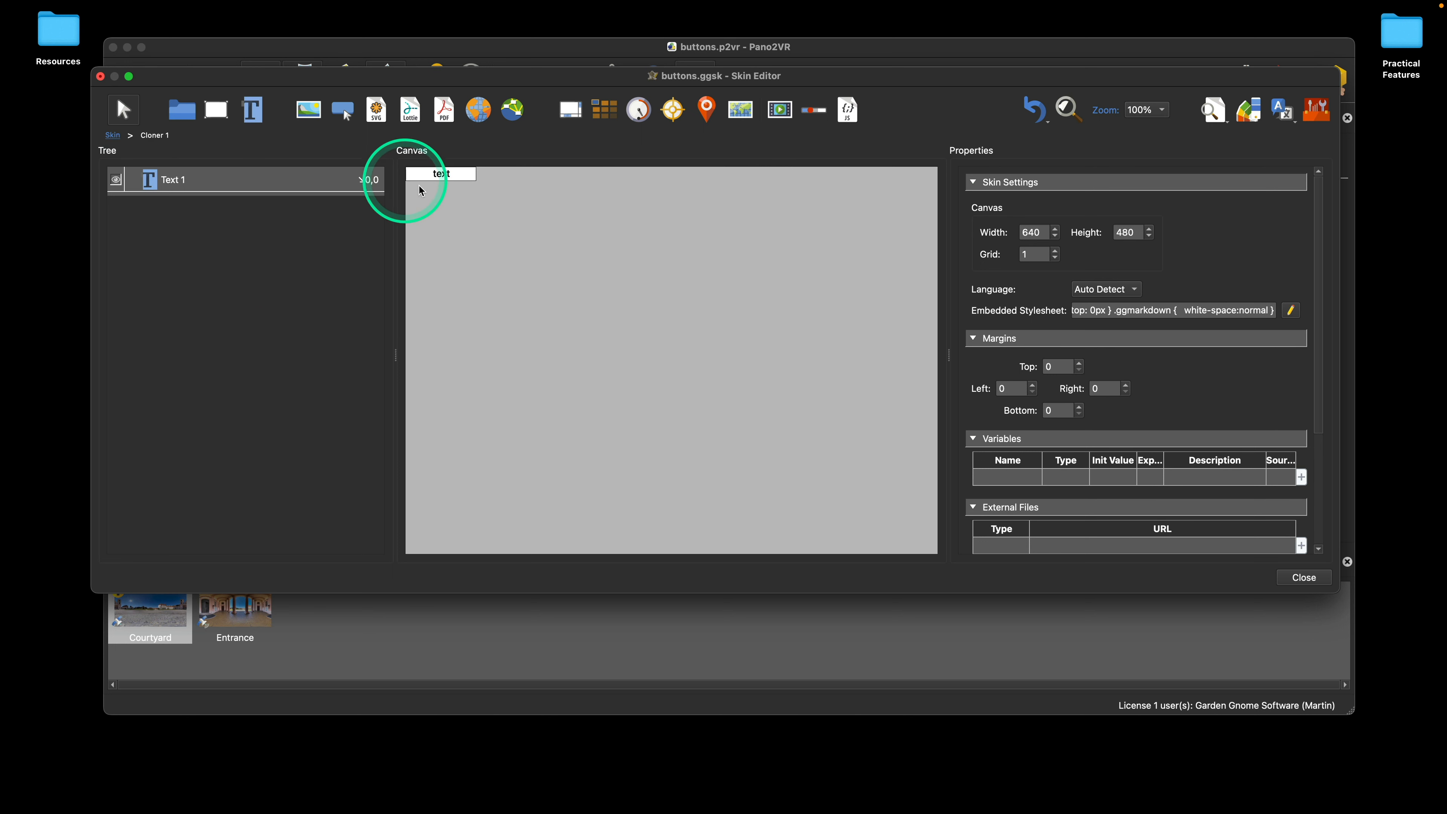
left_click(113, 136)
Step: Set the cloner's height to 100 pixels
left_click(180, 163)
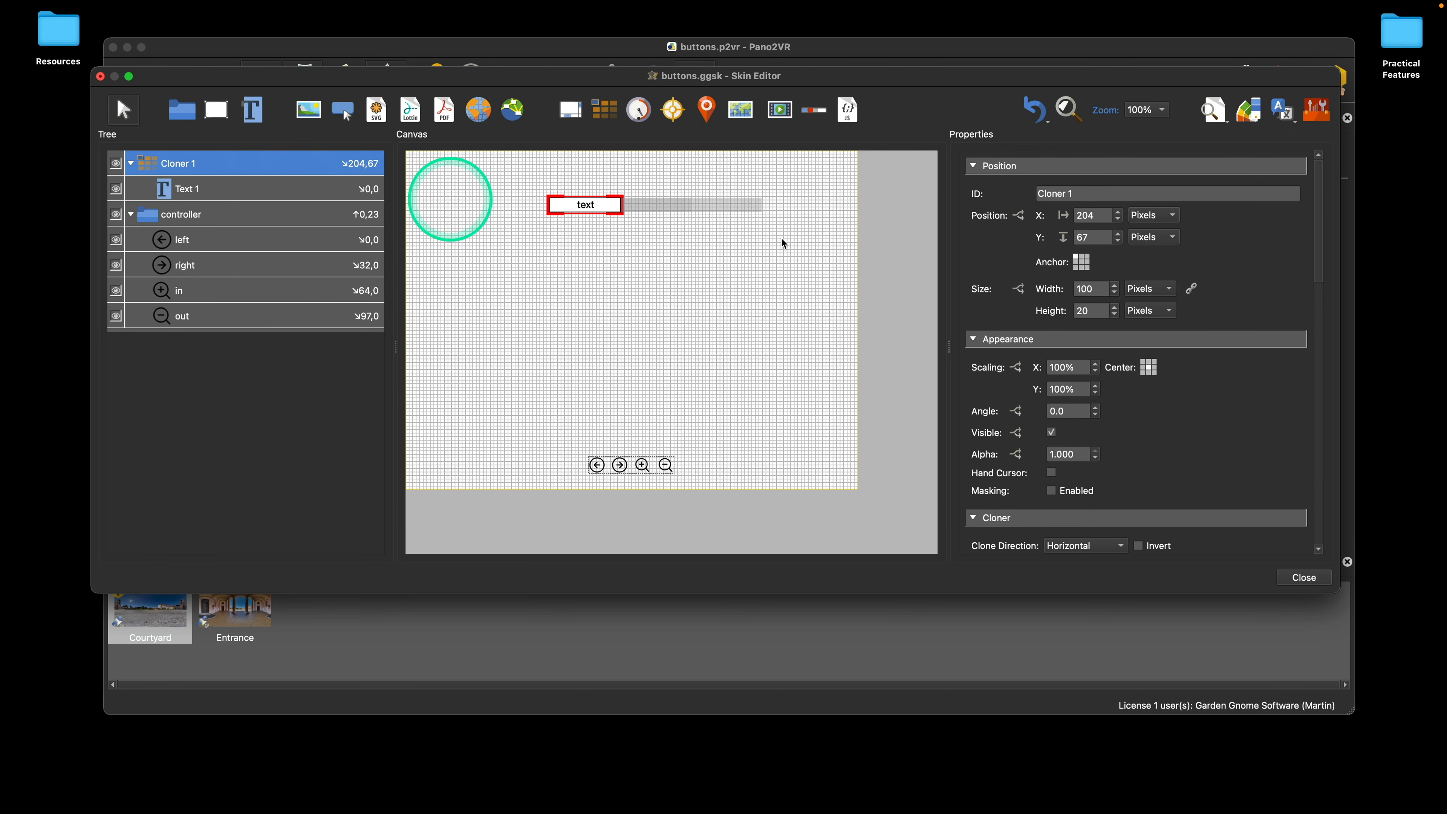
left_click_drag(1092, 311, 1067, 295)
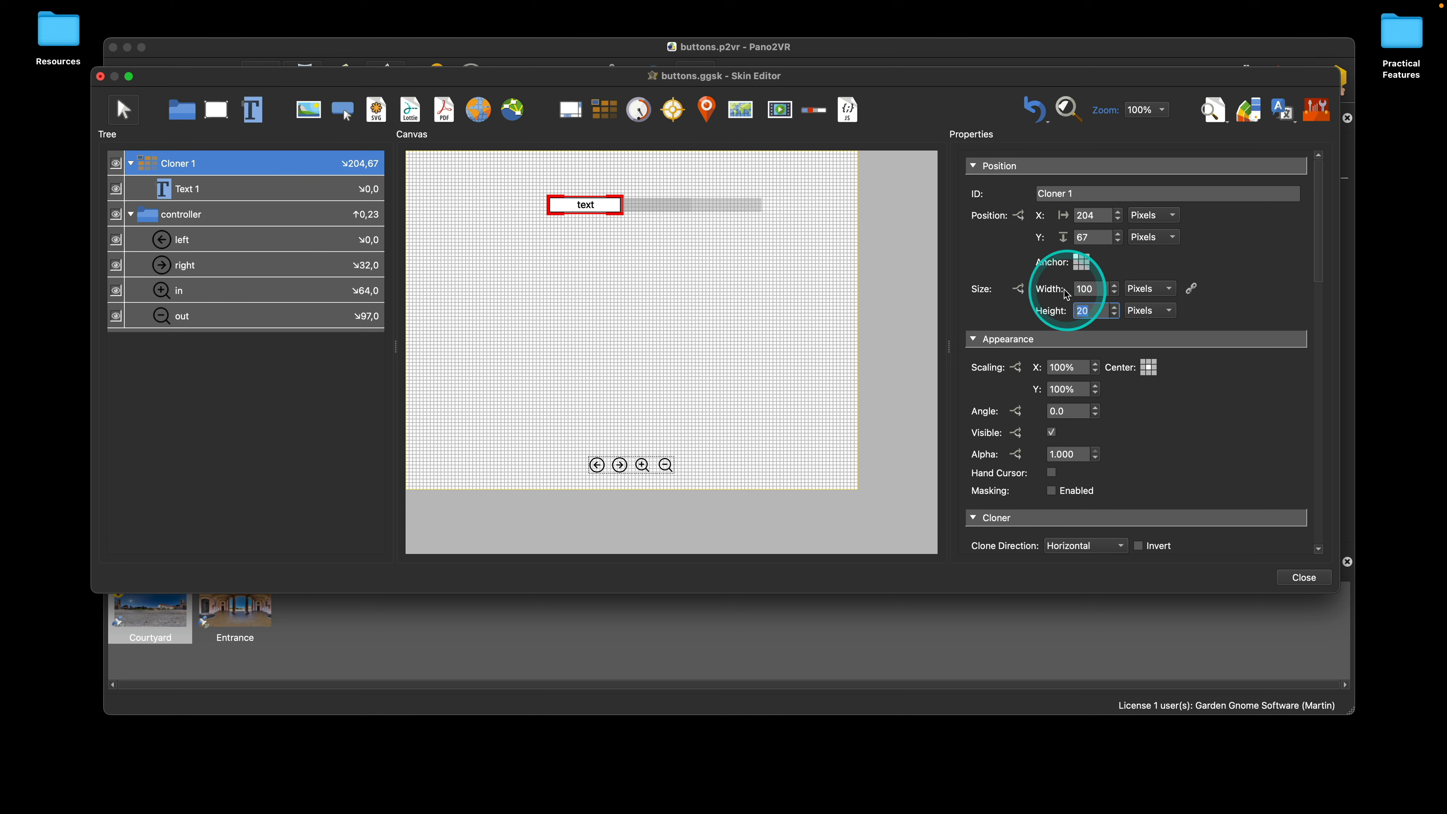
type("100")
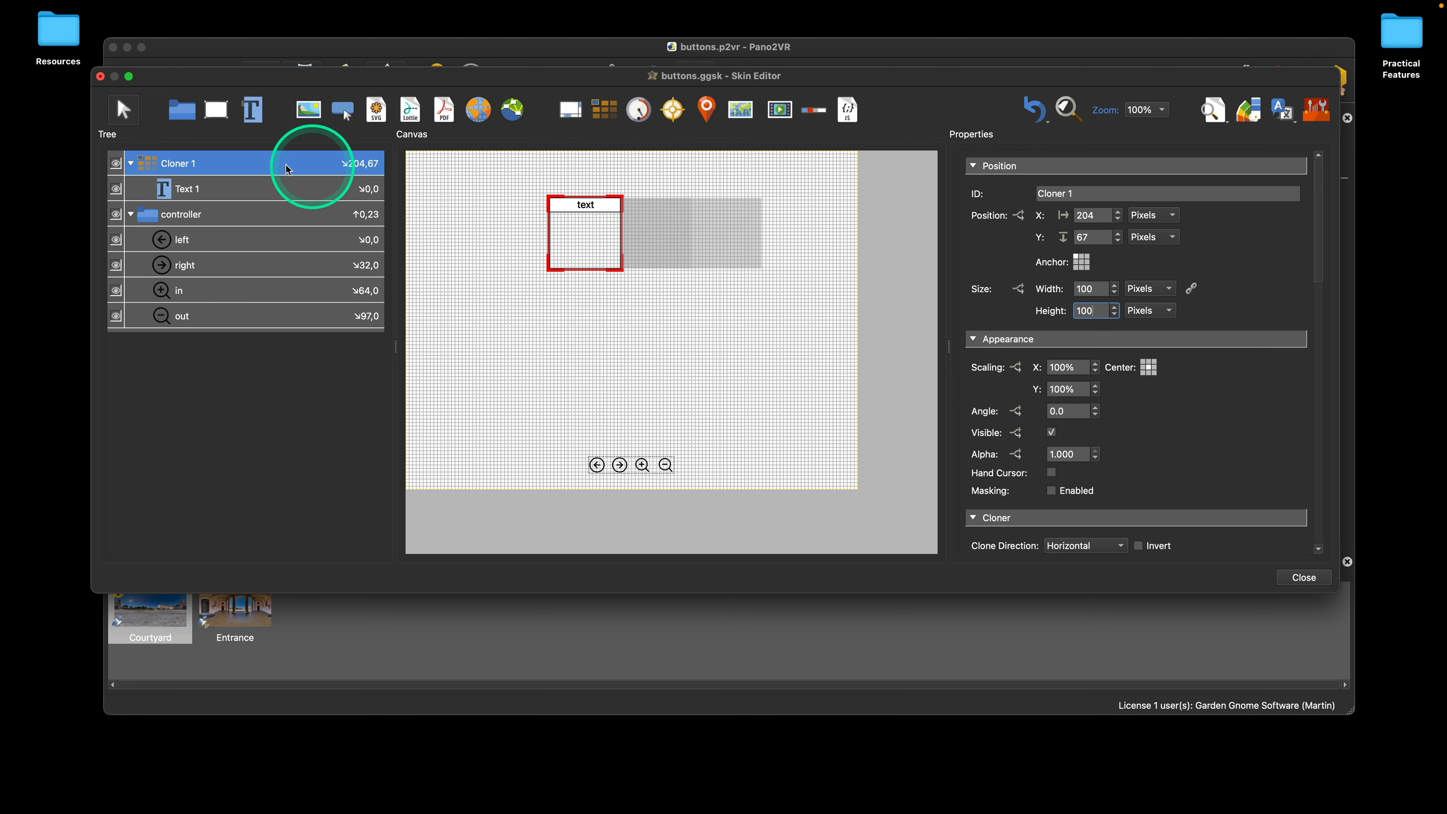
Step: Expand the cloner element, add a second text element about 33 pixels from its top edge, and return to the full skin
right_click(194, 168)
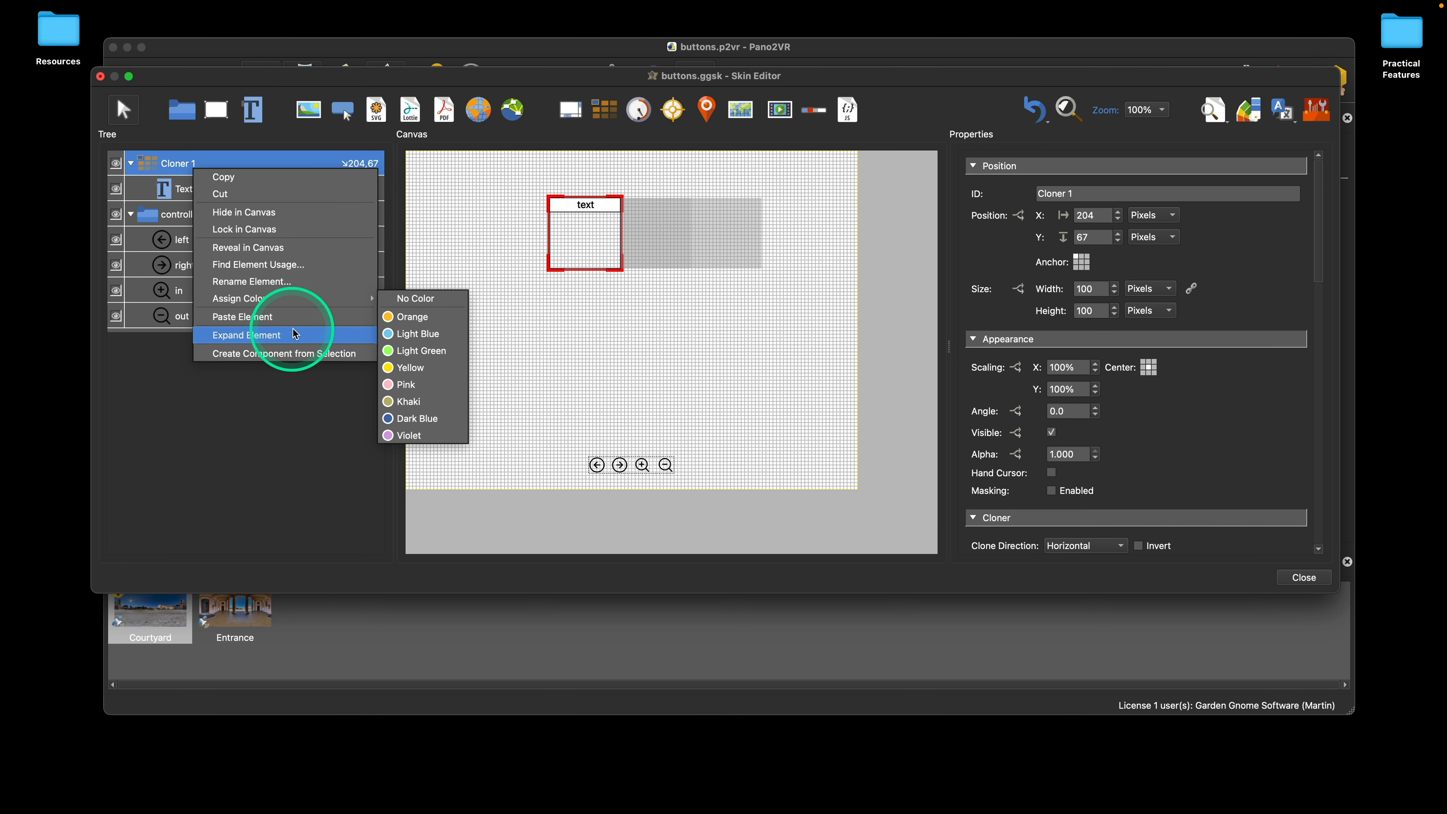
left_click(293, 334)
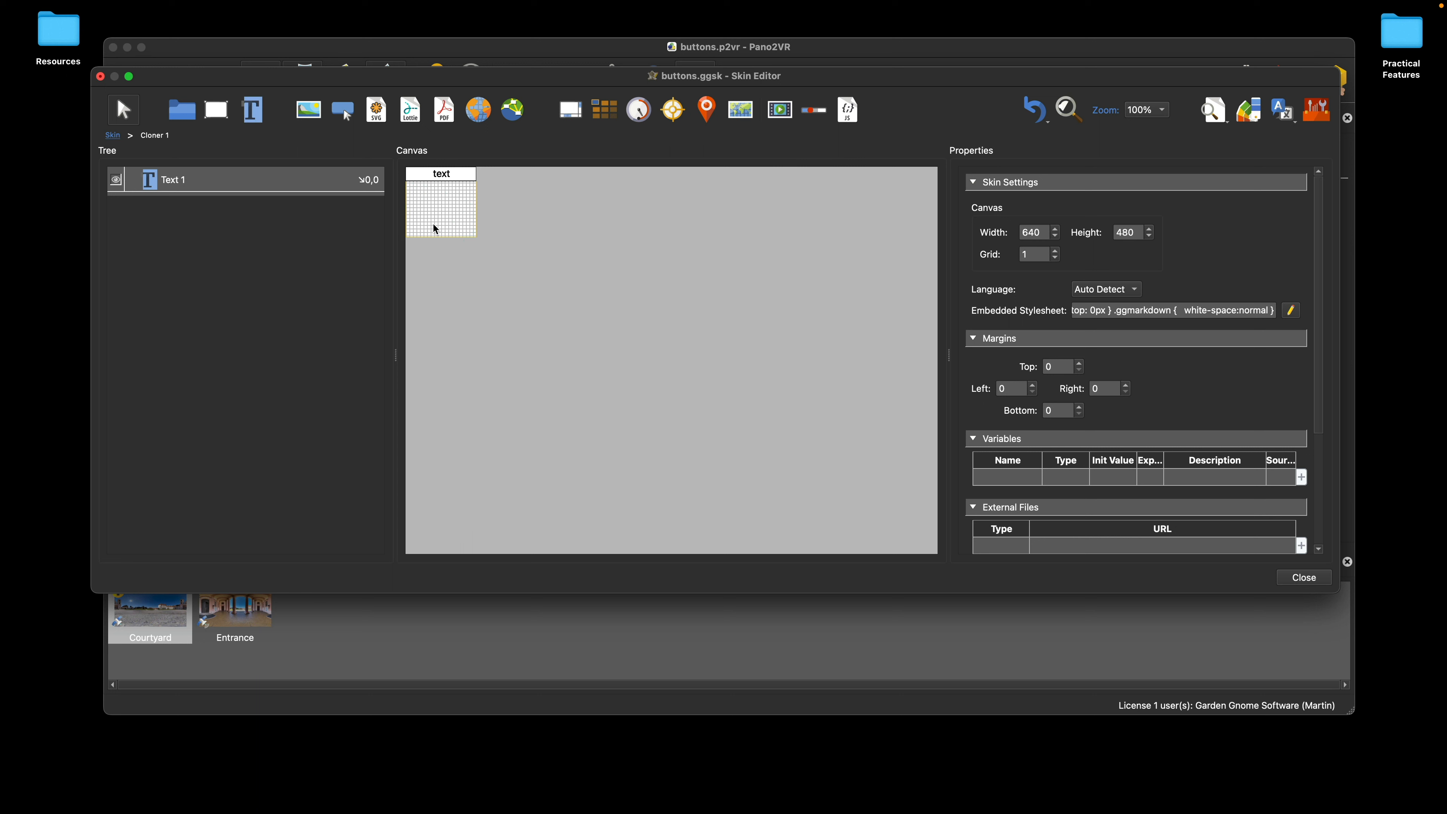
left_click(253, 109)
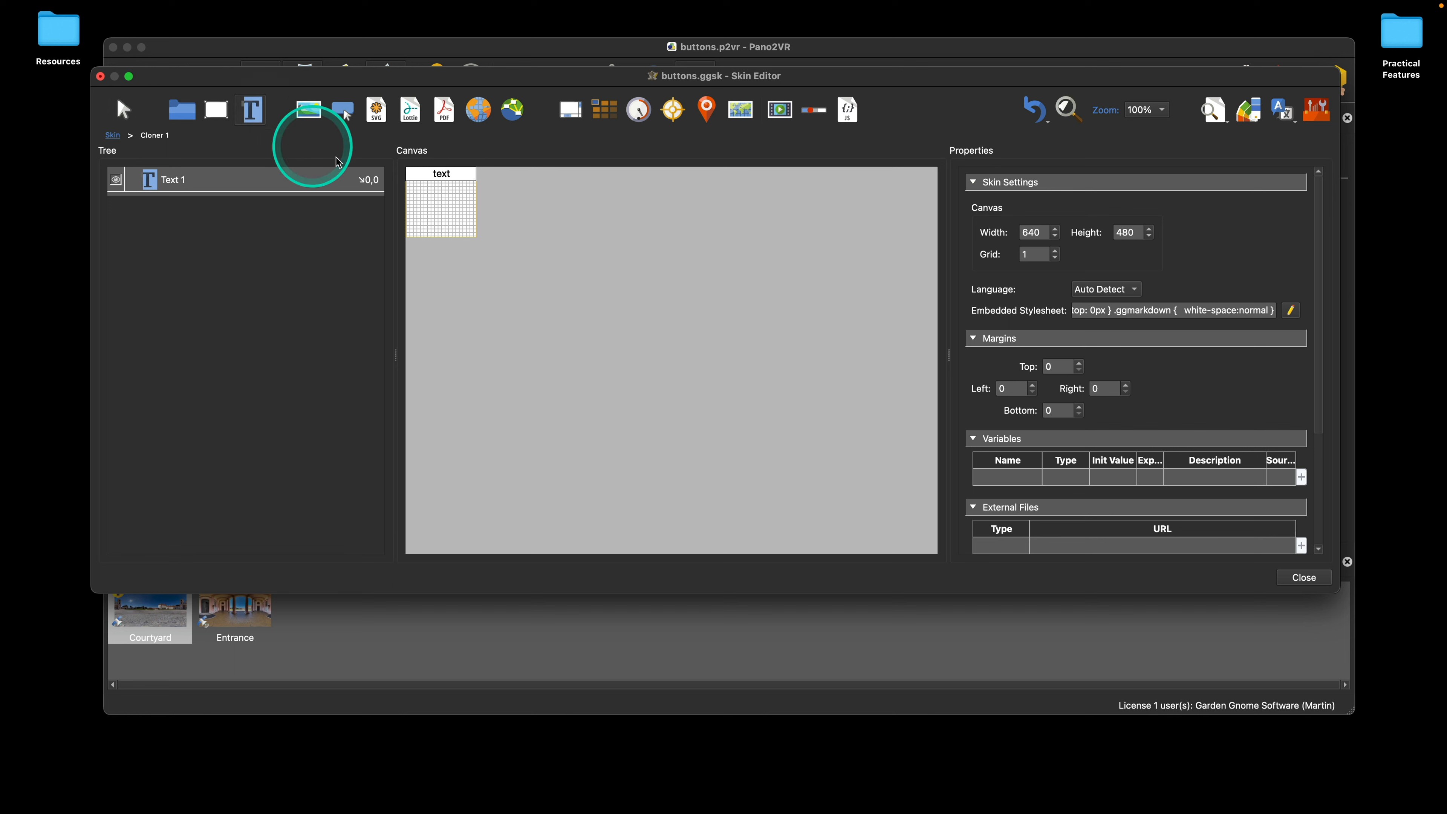
left_click(421, 202)
left_click_drag(433, 202, 420, 196)
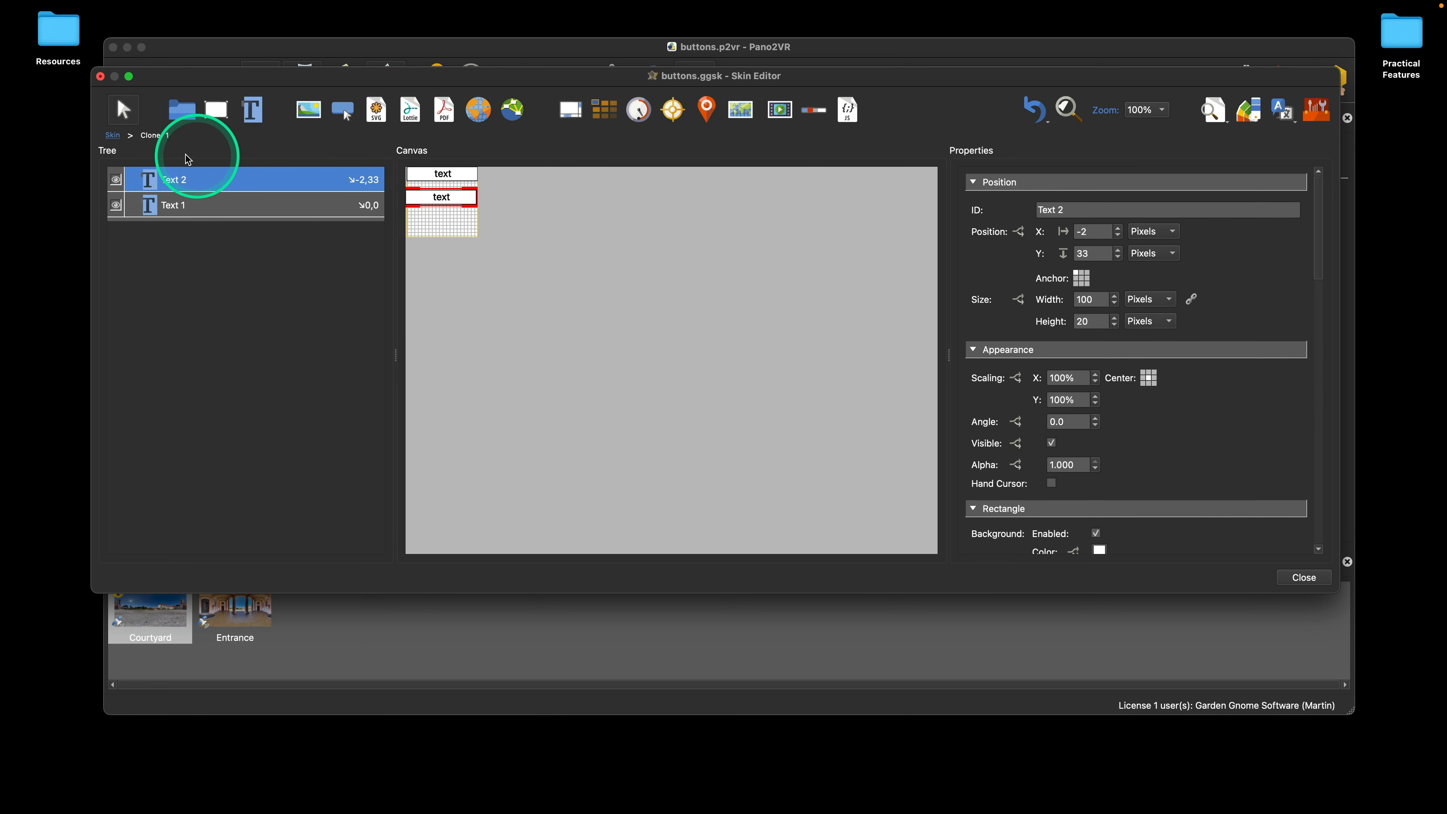
left_click(114, 135)
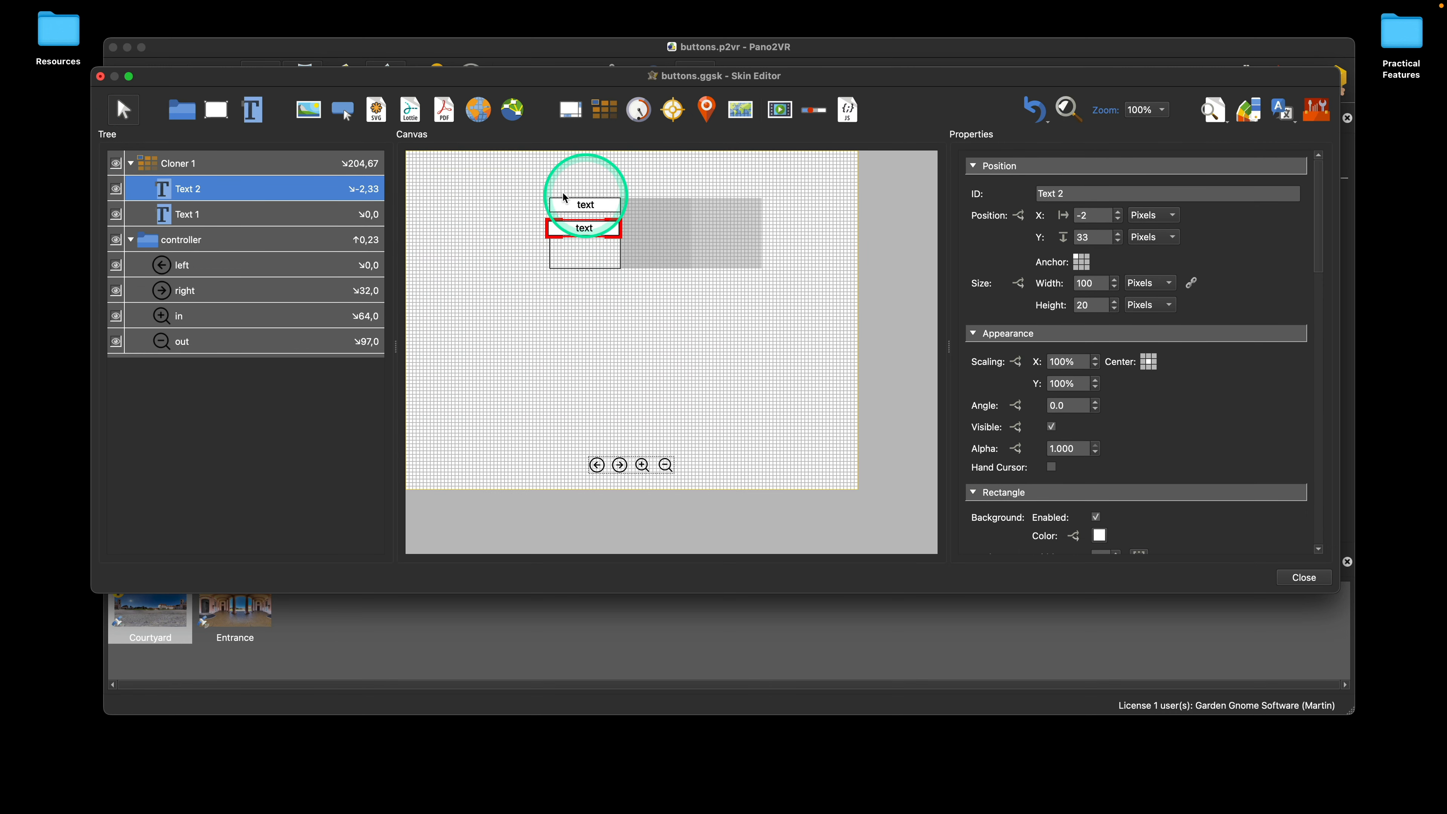
Step: Expand the cloner again, move the second text element to X 0 and Y 36, and return to the full skin
right_click(181, 167)
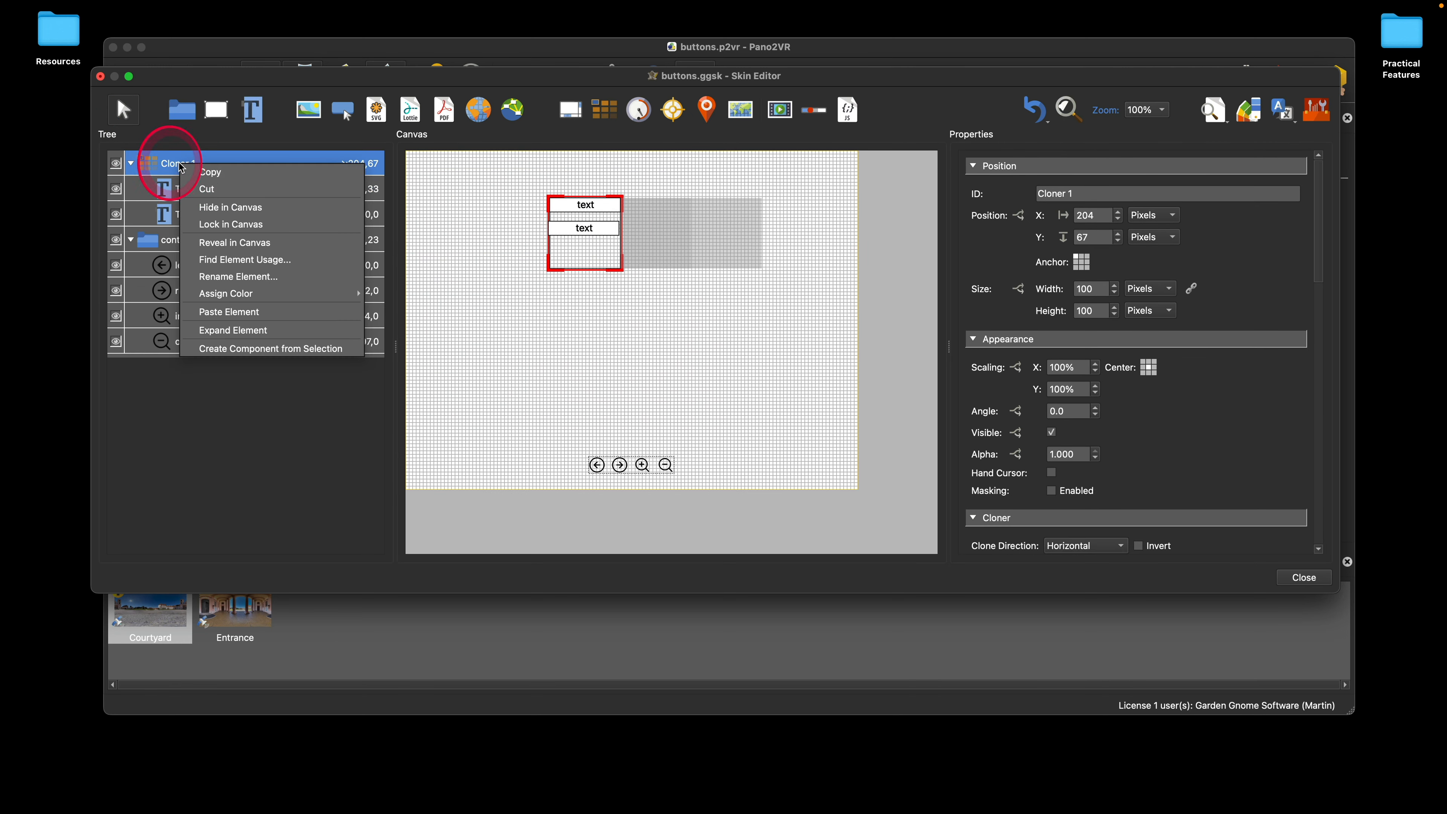
left_click(285, 330)
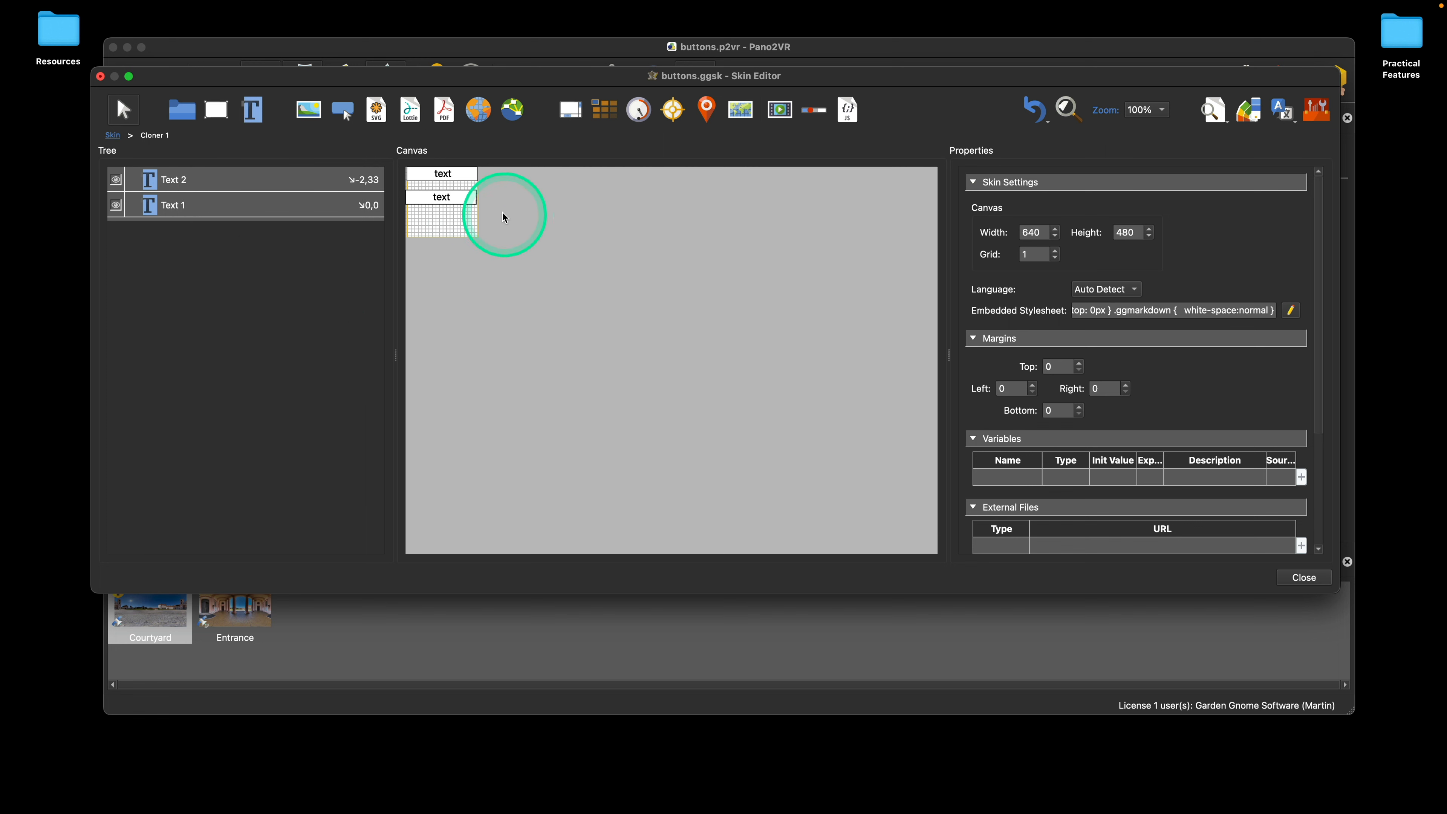
left_click(466, 199)
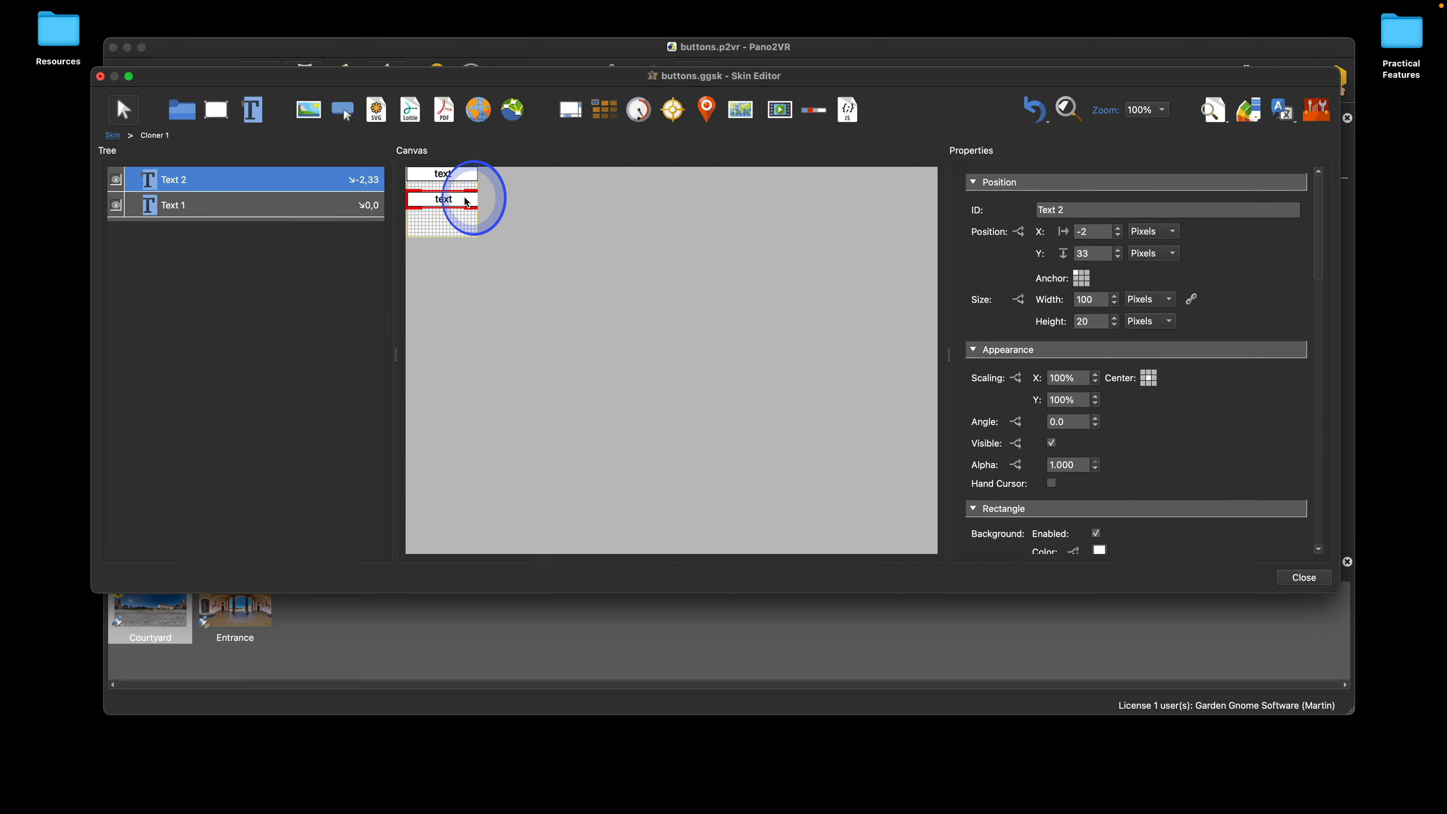
left_click_drag(467, 202, 467, 203)
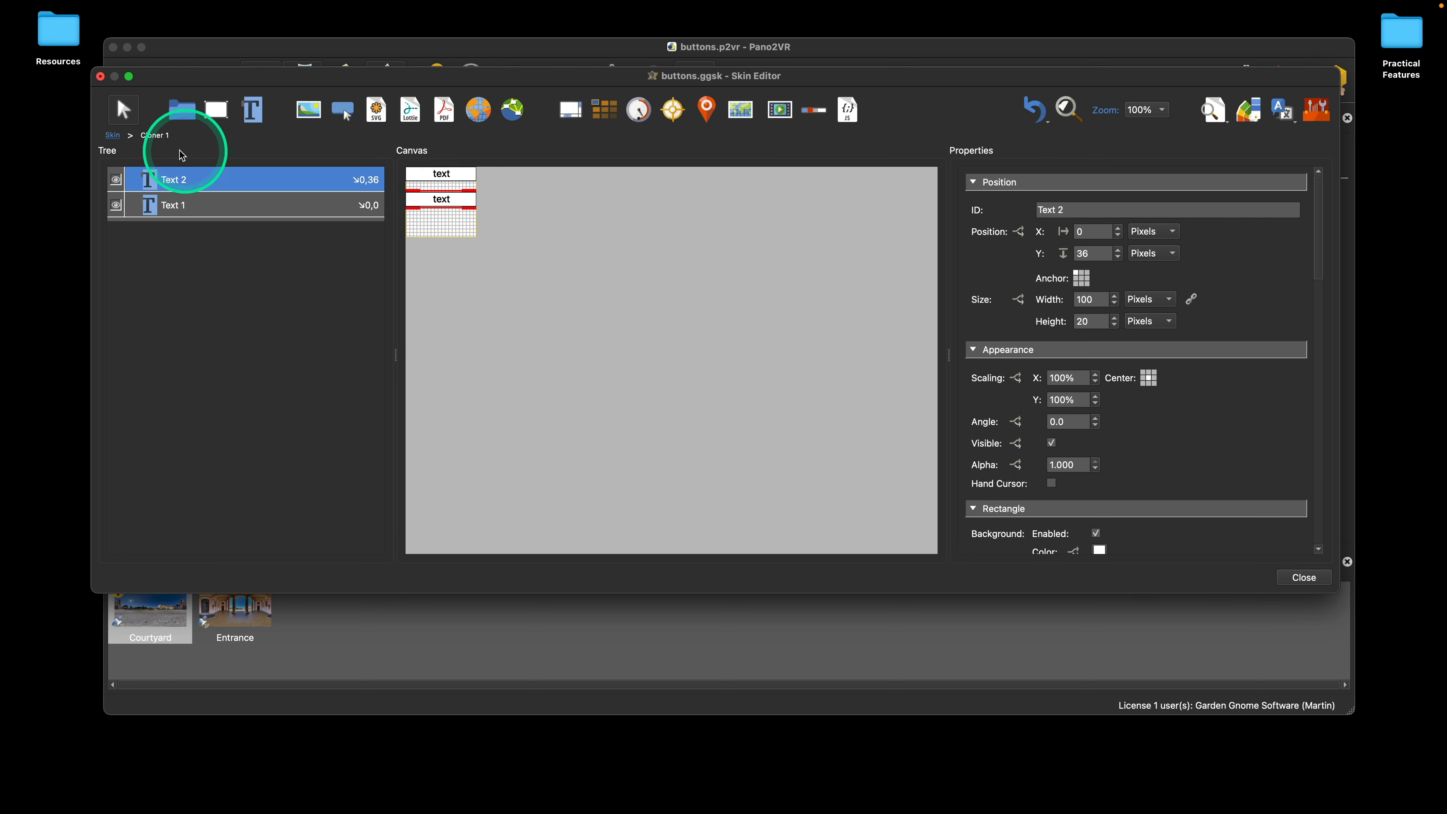
left_click(113, 136)
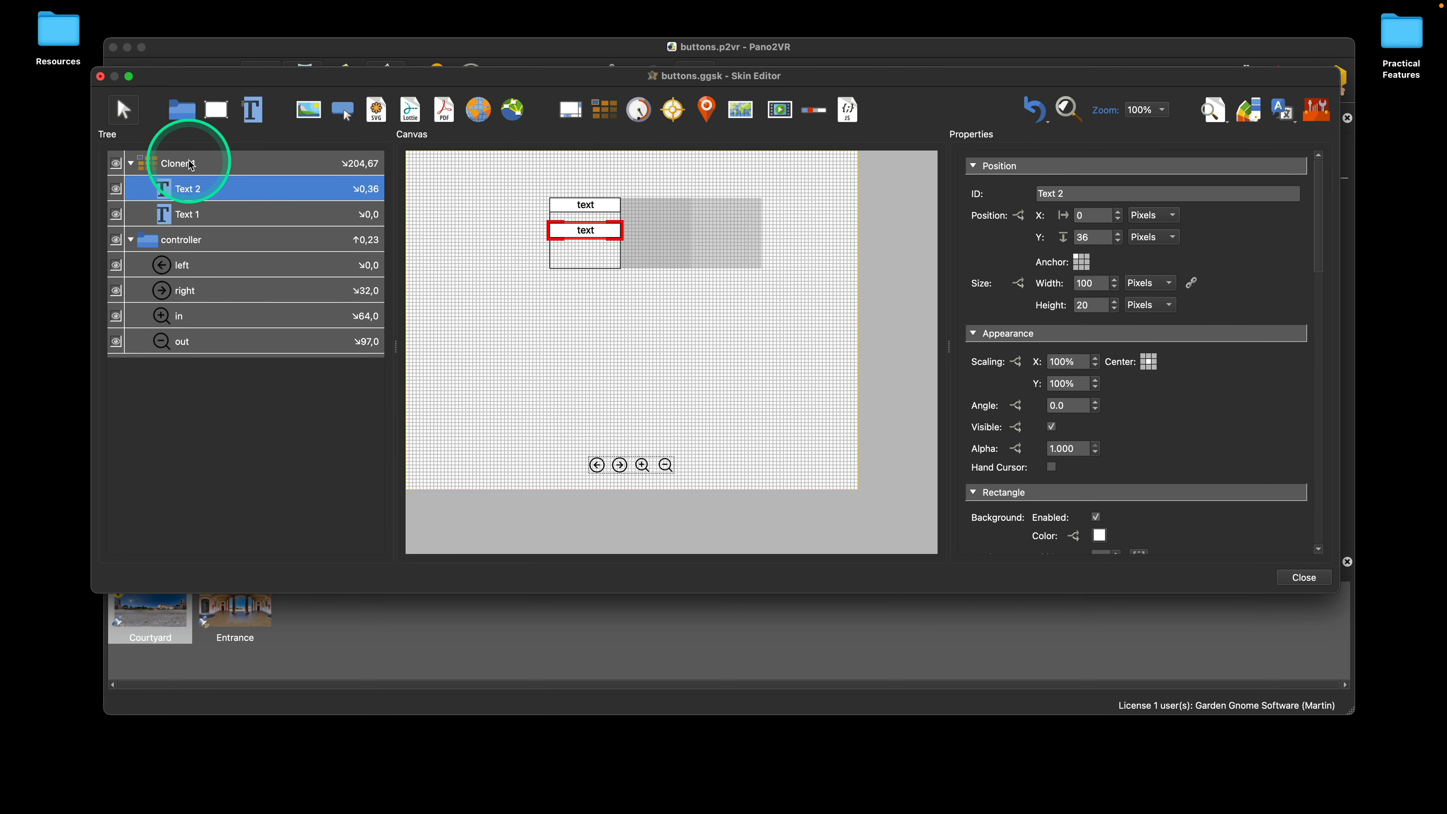
Step: Open the cloner's expanded view directly from its entry in the tree and return to the full skin
left_click(165, 163)
left_click(161, 163)
left_click(146, 164)
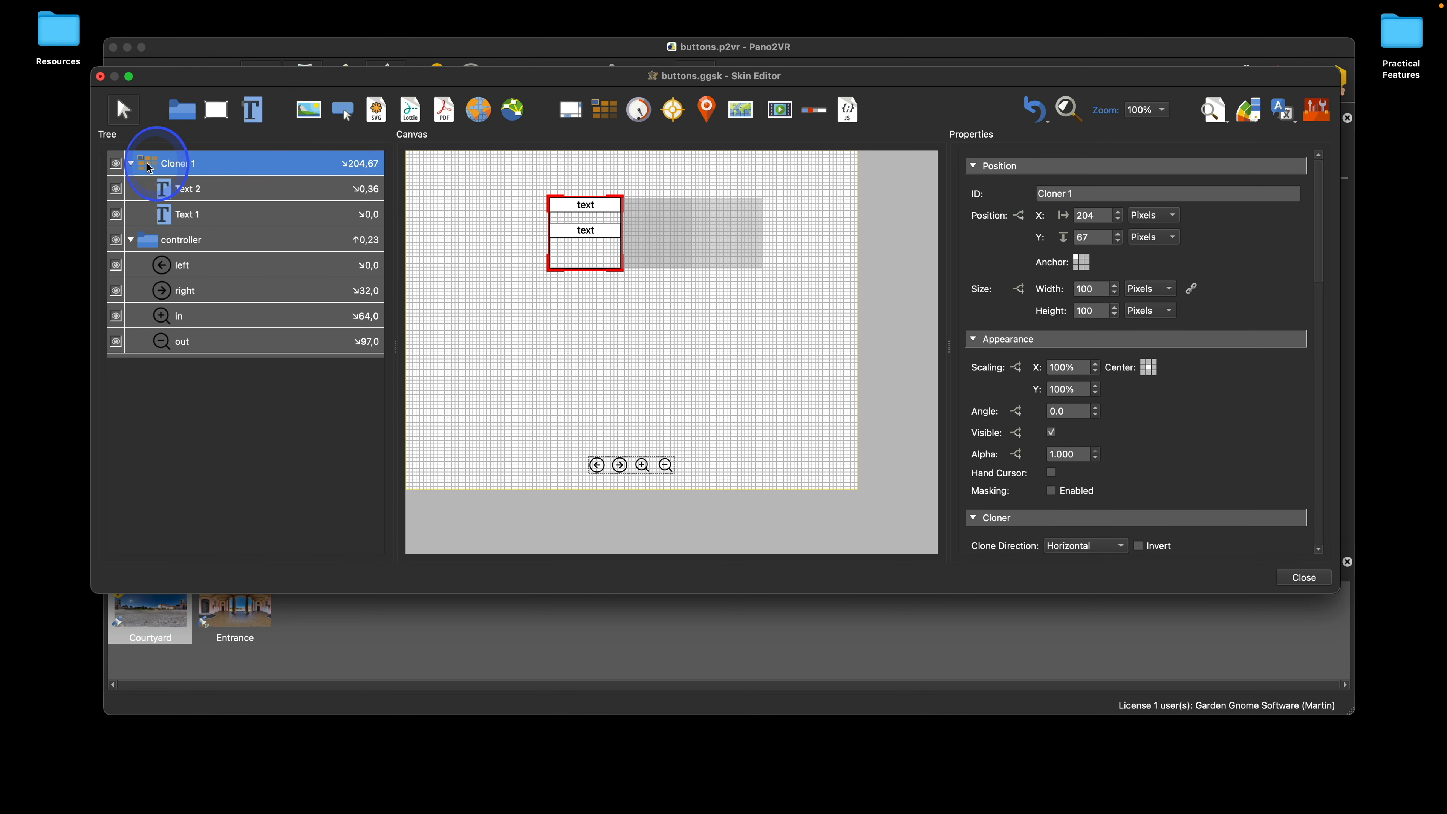
double_click(149, 166)
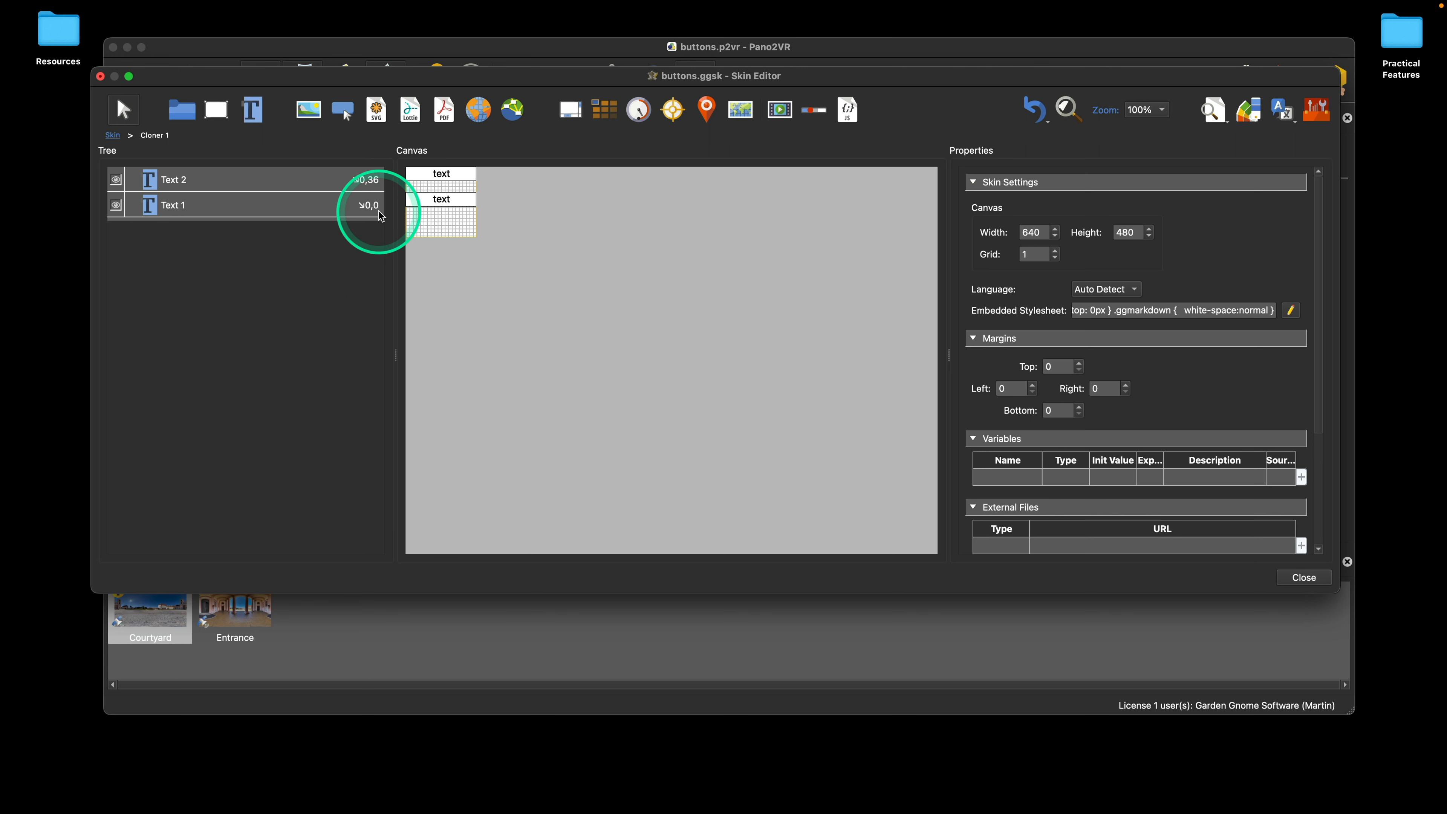
left_click(113, 136)
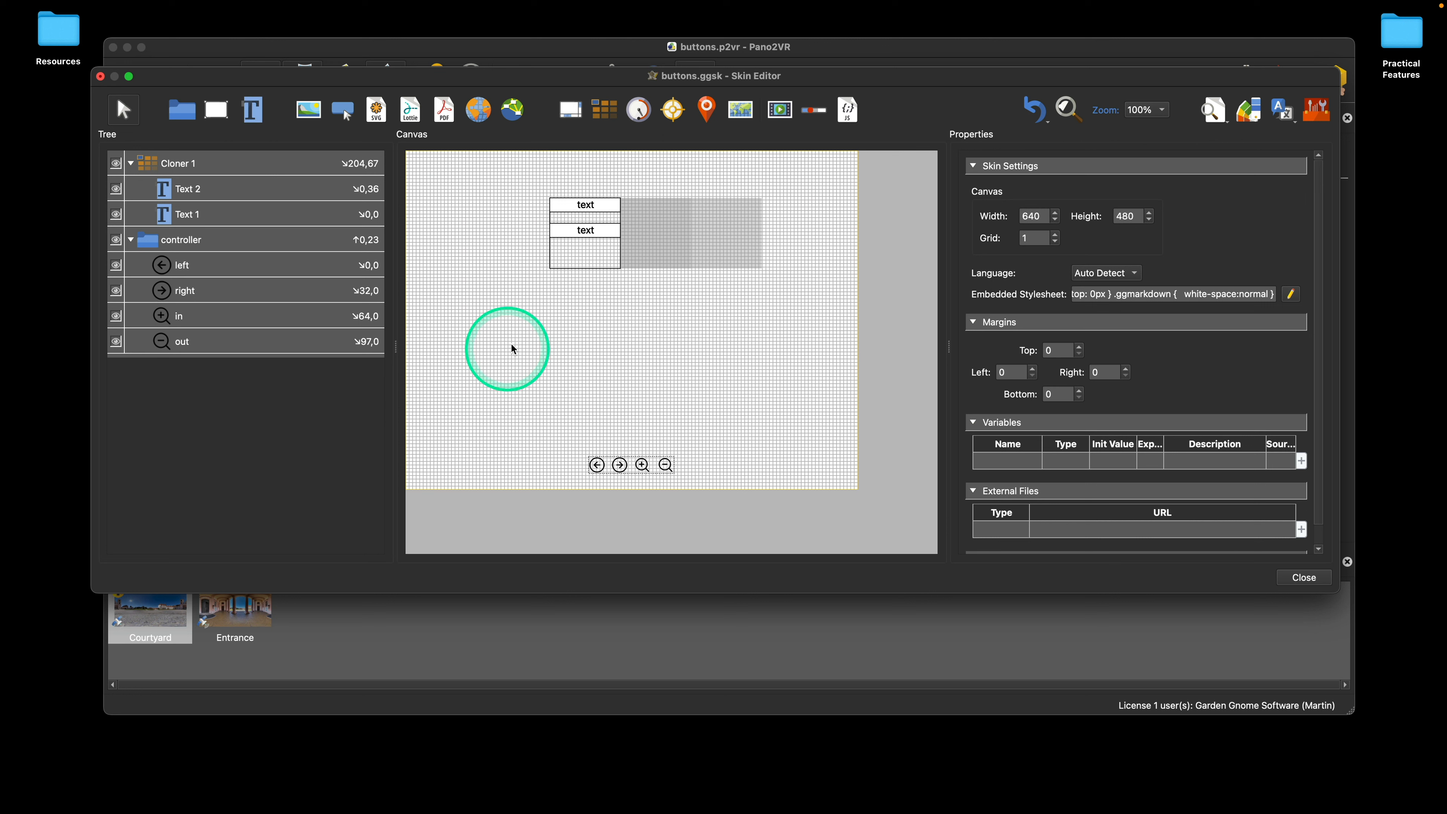
Step: Delete the cloner with its two text elements from the canvas
left_click_drag(511, 337, 660, 196)
key("Delete")
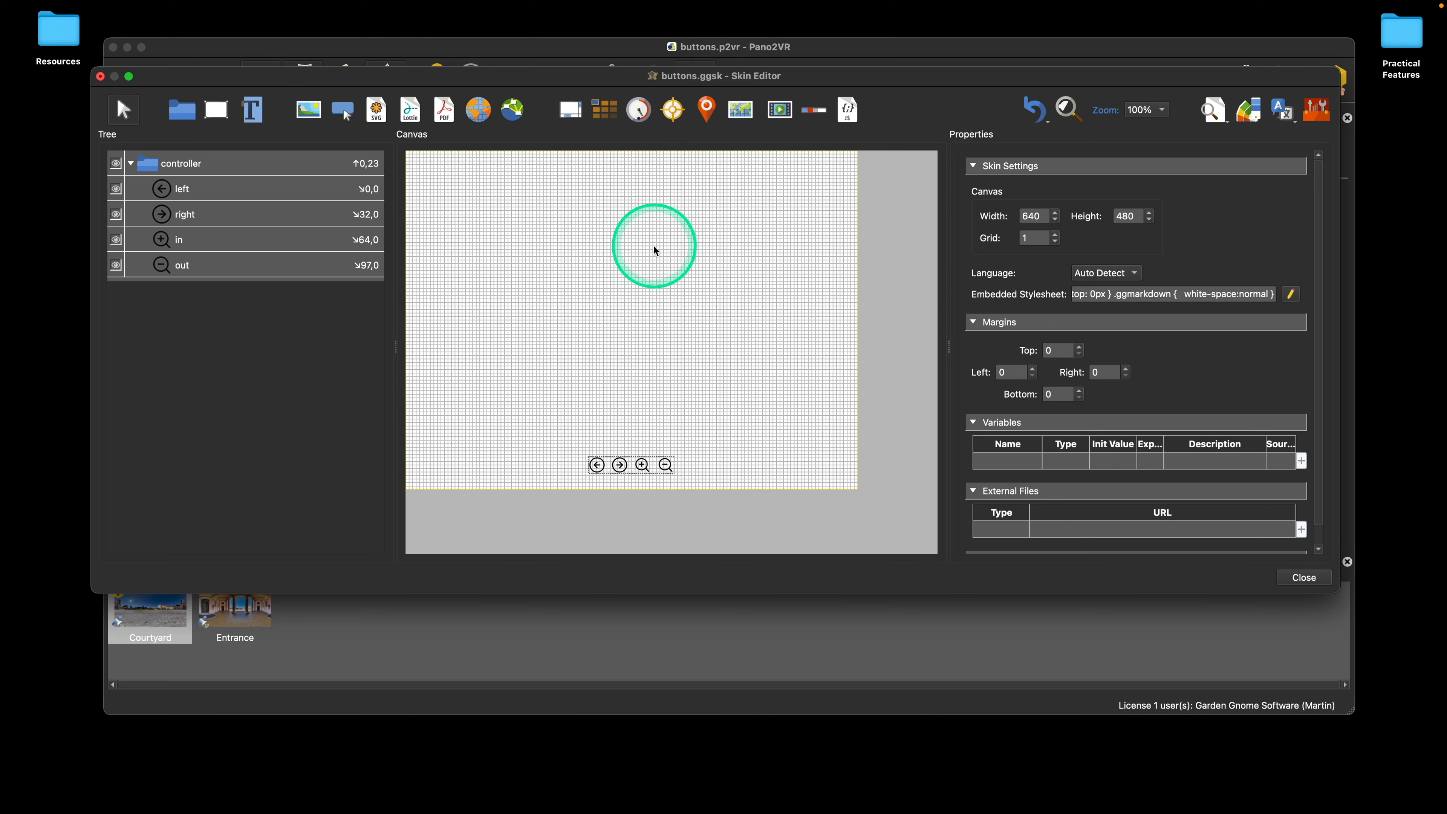
Step: Open the skin's live preview, check the four controller buttons and close the preview
left_click(1211, 111)
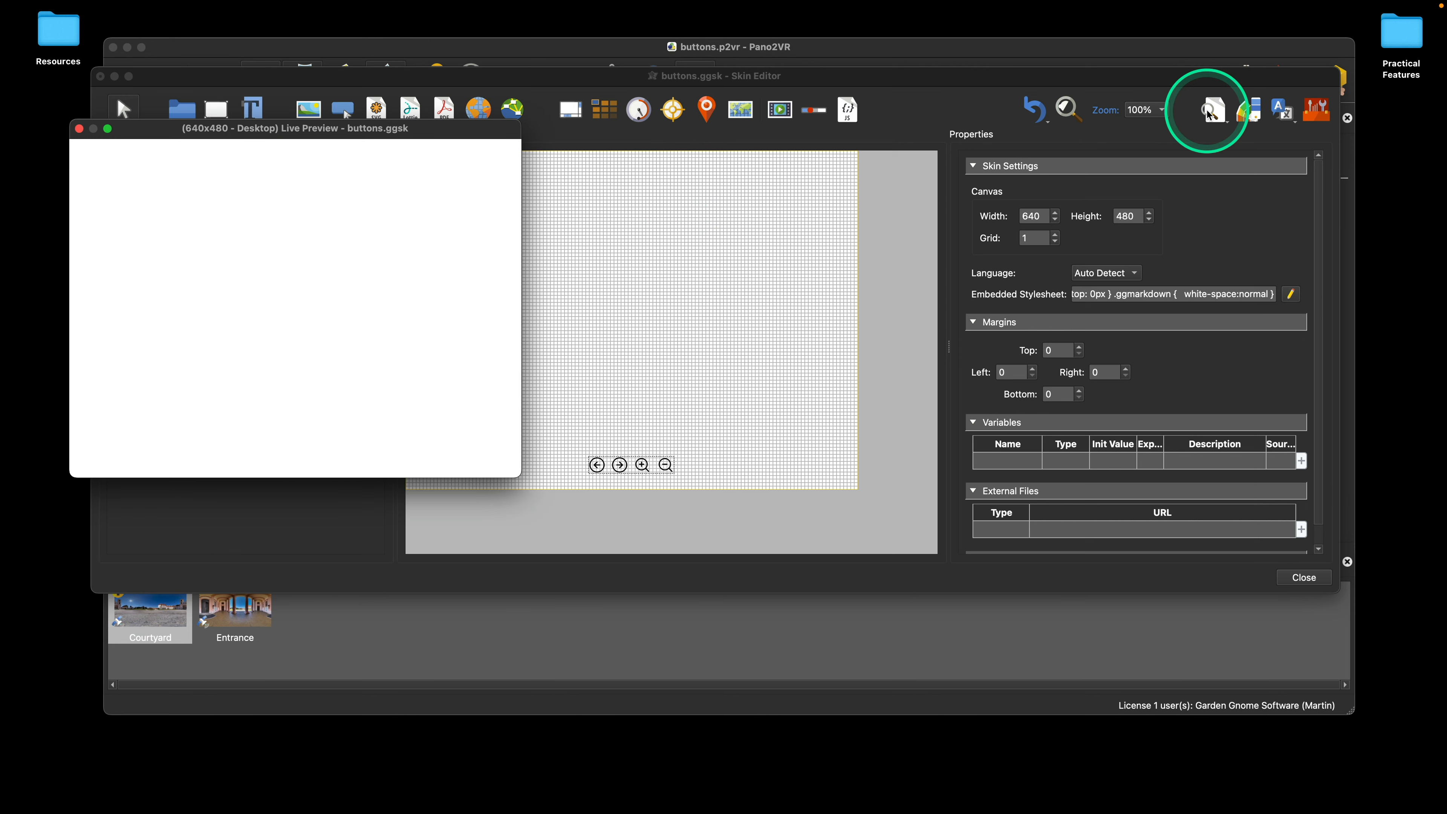
left_click_drag(484, 125, 489, 75)
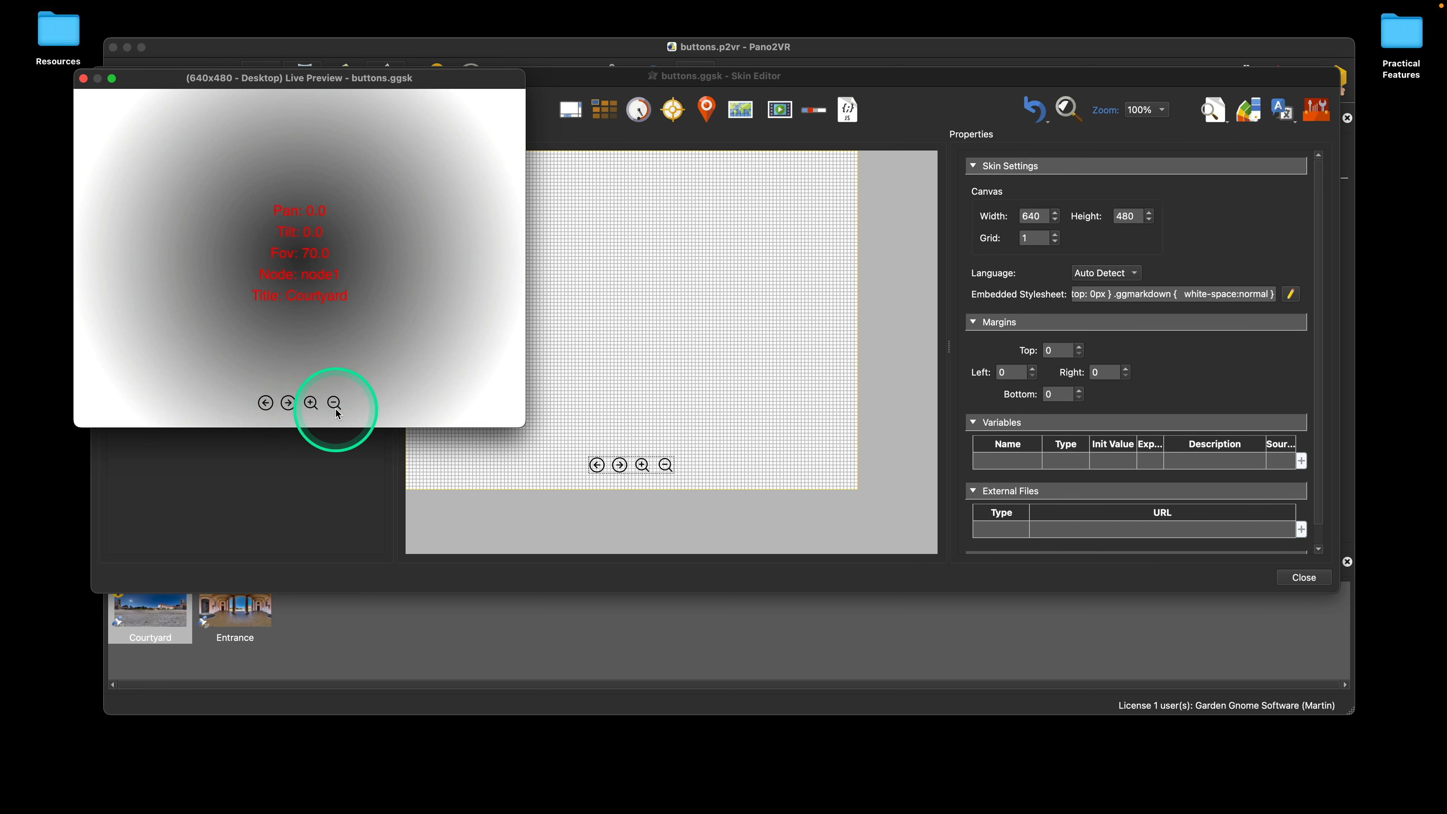
left_click(82, 78)
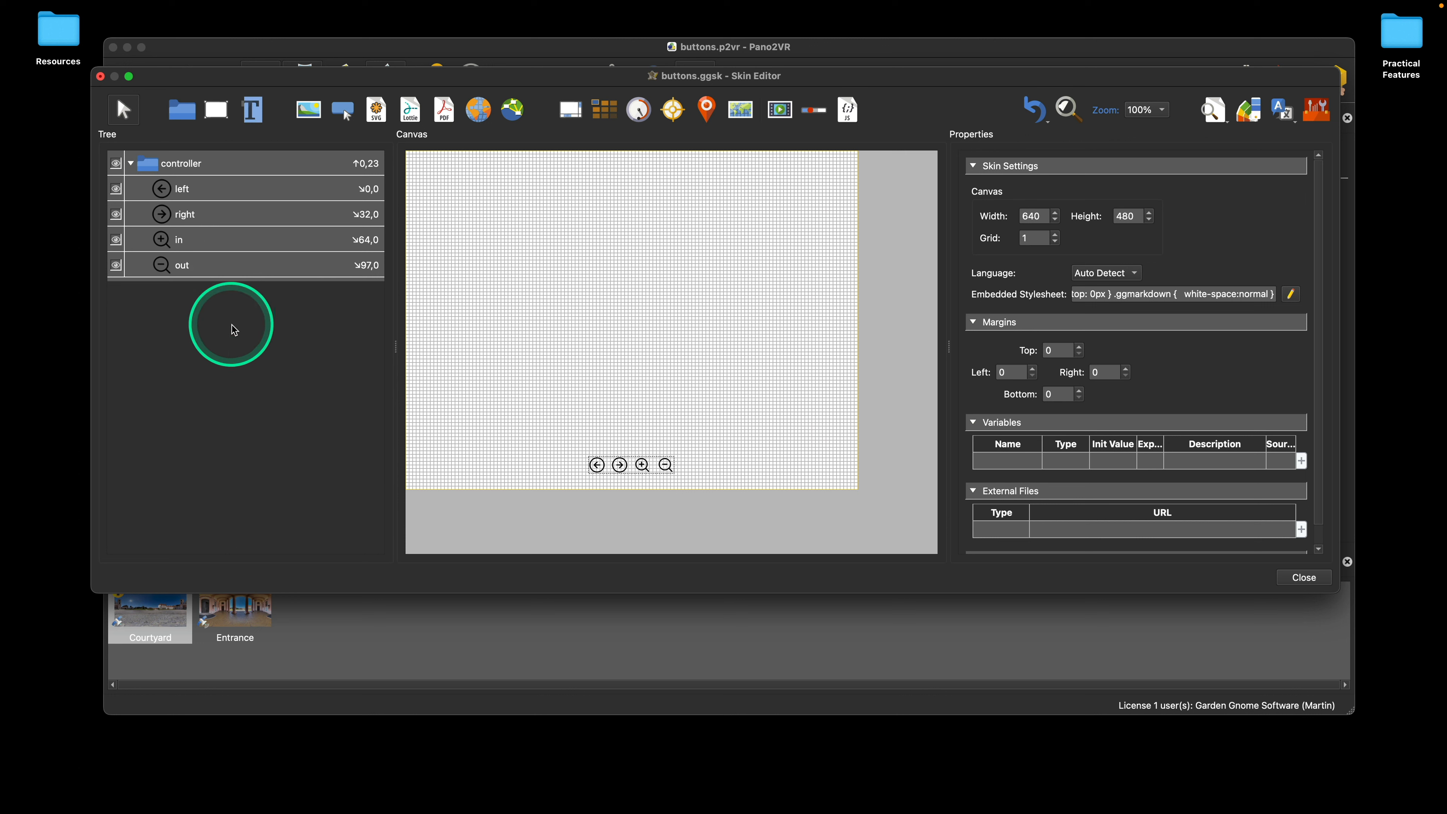
Step: Add a scaling logic block with the trigger Mouse Over = true to the left, right, in and out buttons together
key("super+a")
key("super+a")
left_click(214, 187)
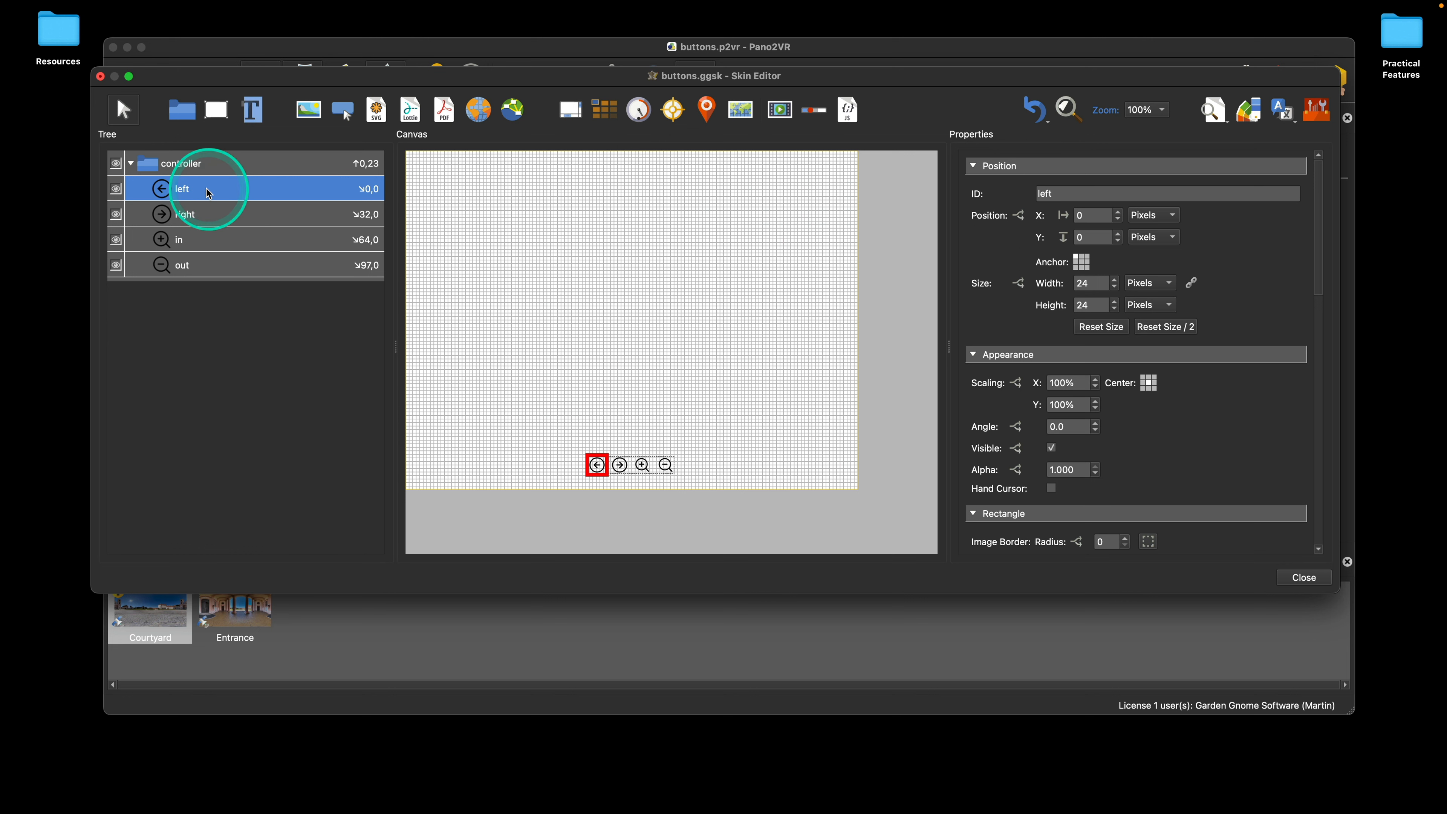
left_click(244, 266, "shift")
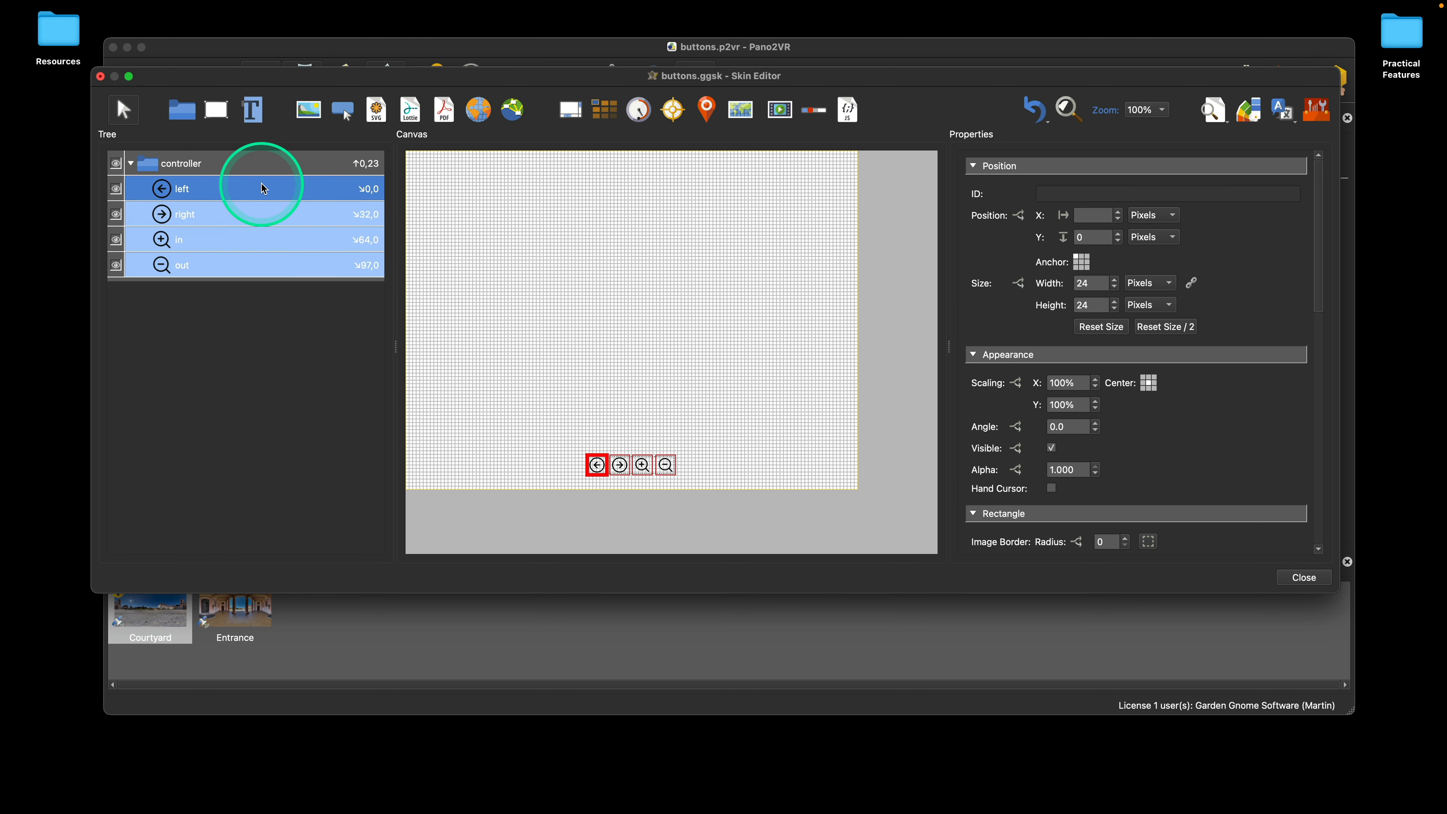
scroll(1234, 414, "down", 5)
scroll(1234, 414, "up", 5)
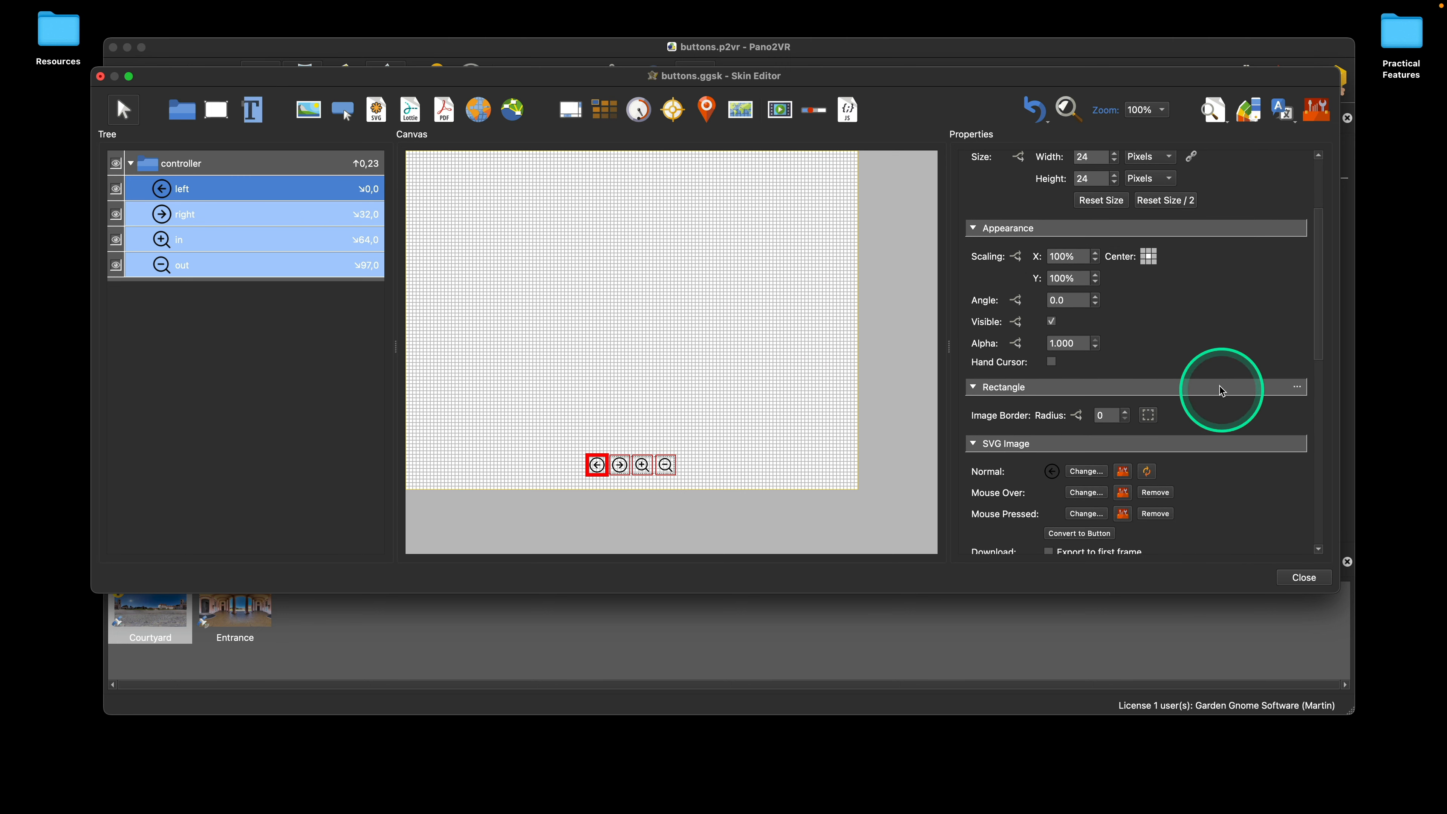
left_click(1016, 256)
left_click(622, 243)
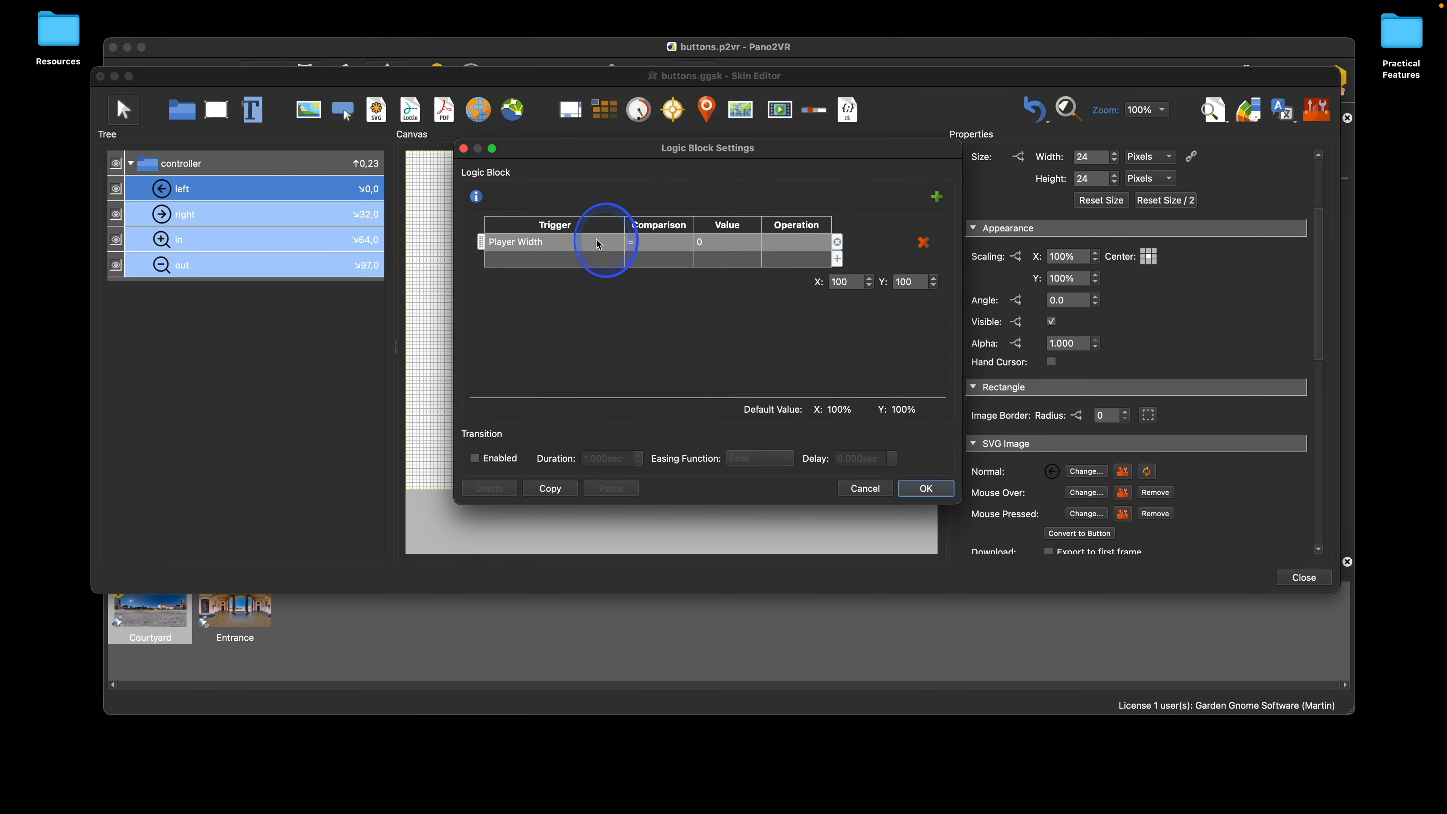
left_click(592, 245)
mouse_move(592, 262)
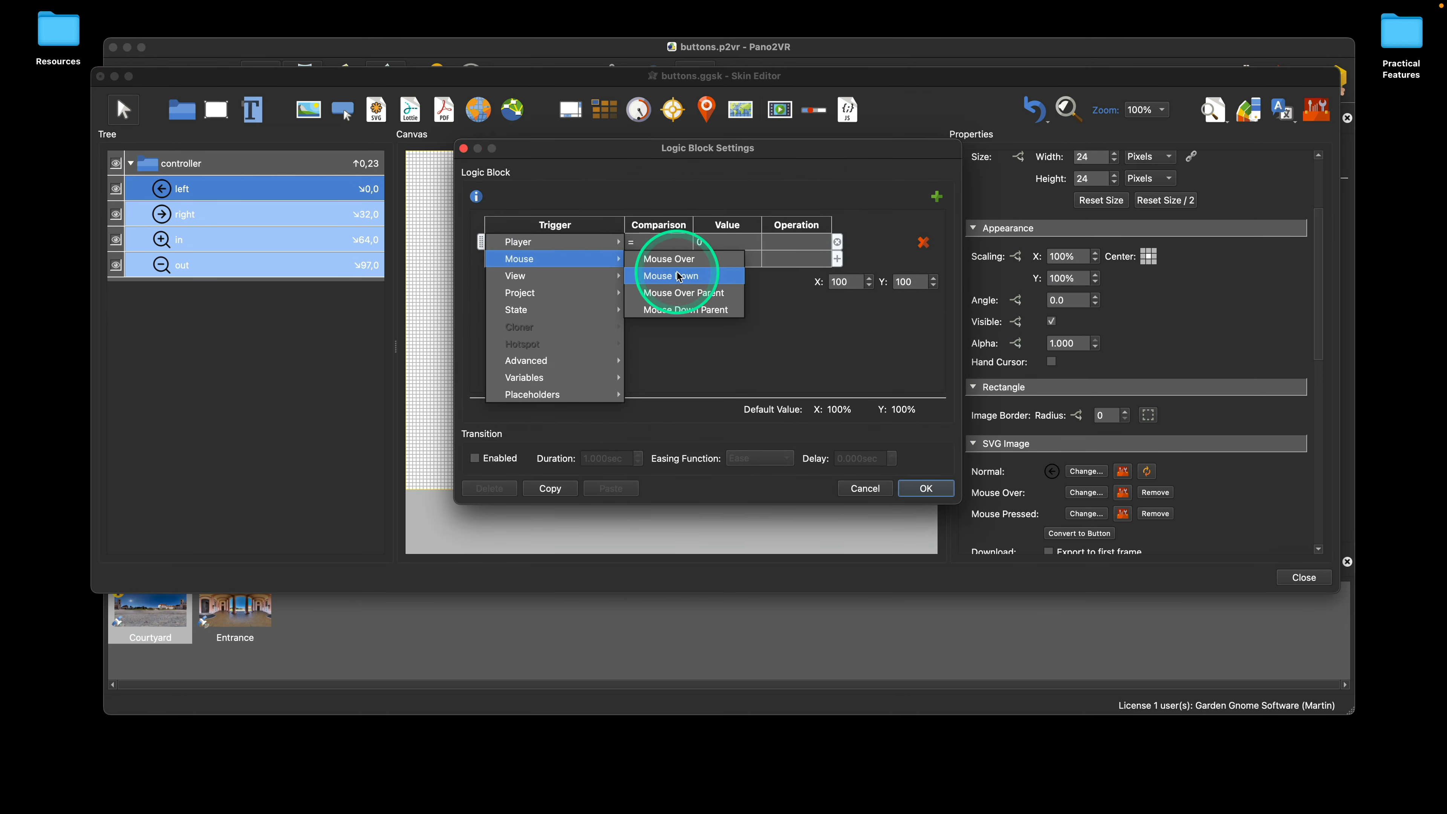
left_click(675, 259)
Step: Set the logic block's X and Y scaling to 110 and apply it to the four buttons
left_click_drag(853, 281, 800, 269)
type("110")
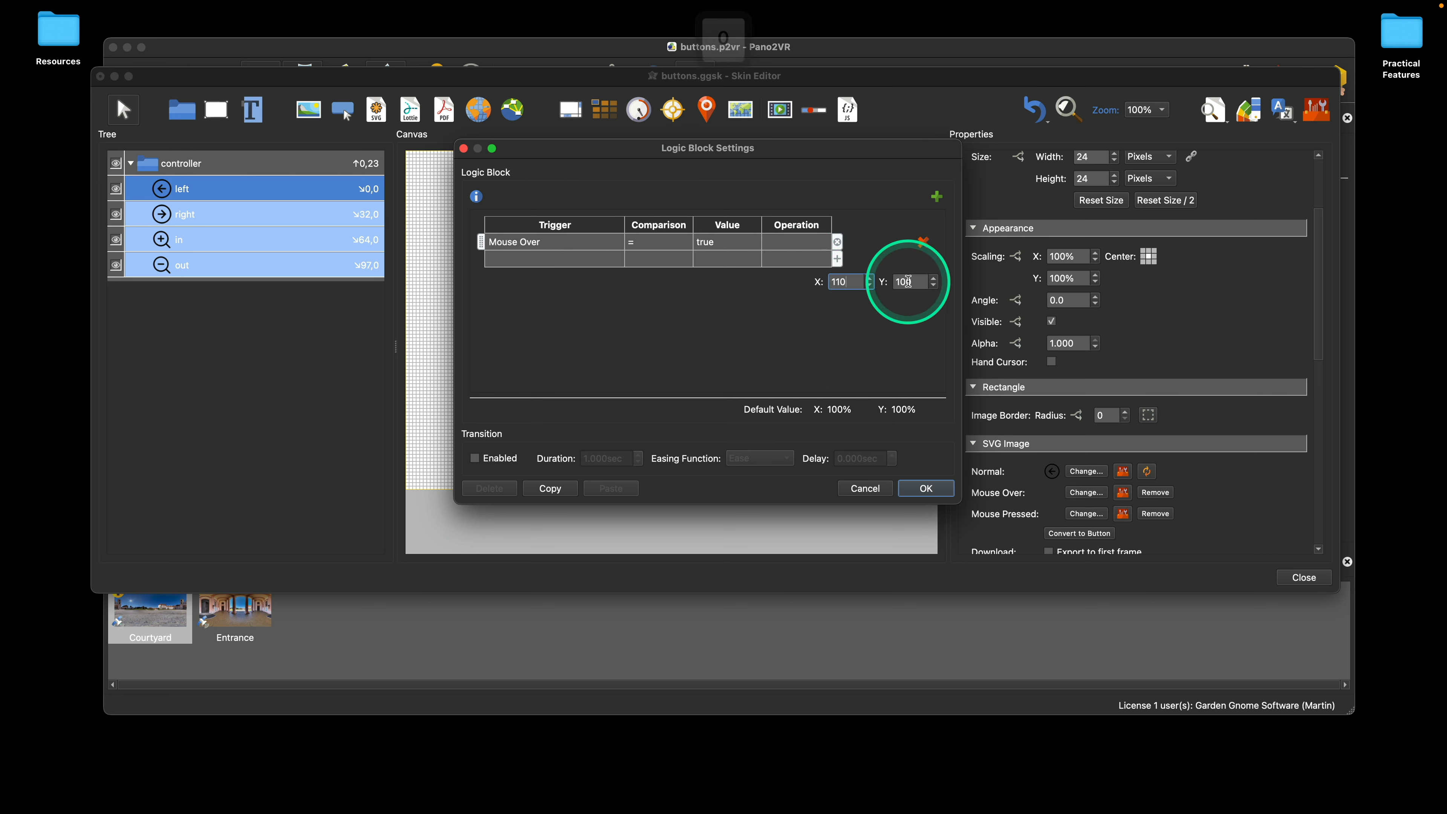
left_click_drag(916, 281, 888, 282)
type("110")
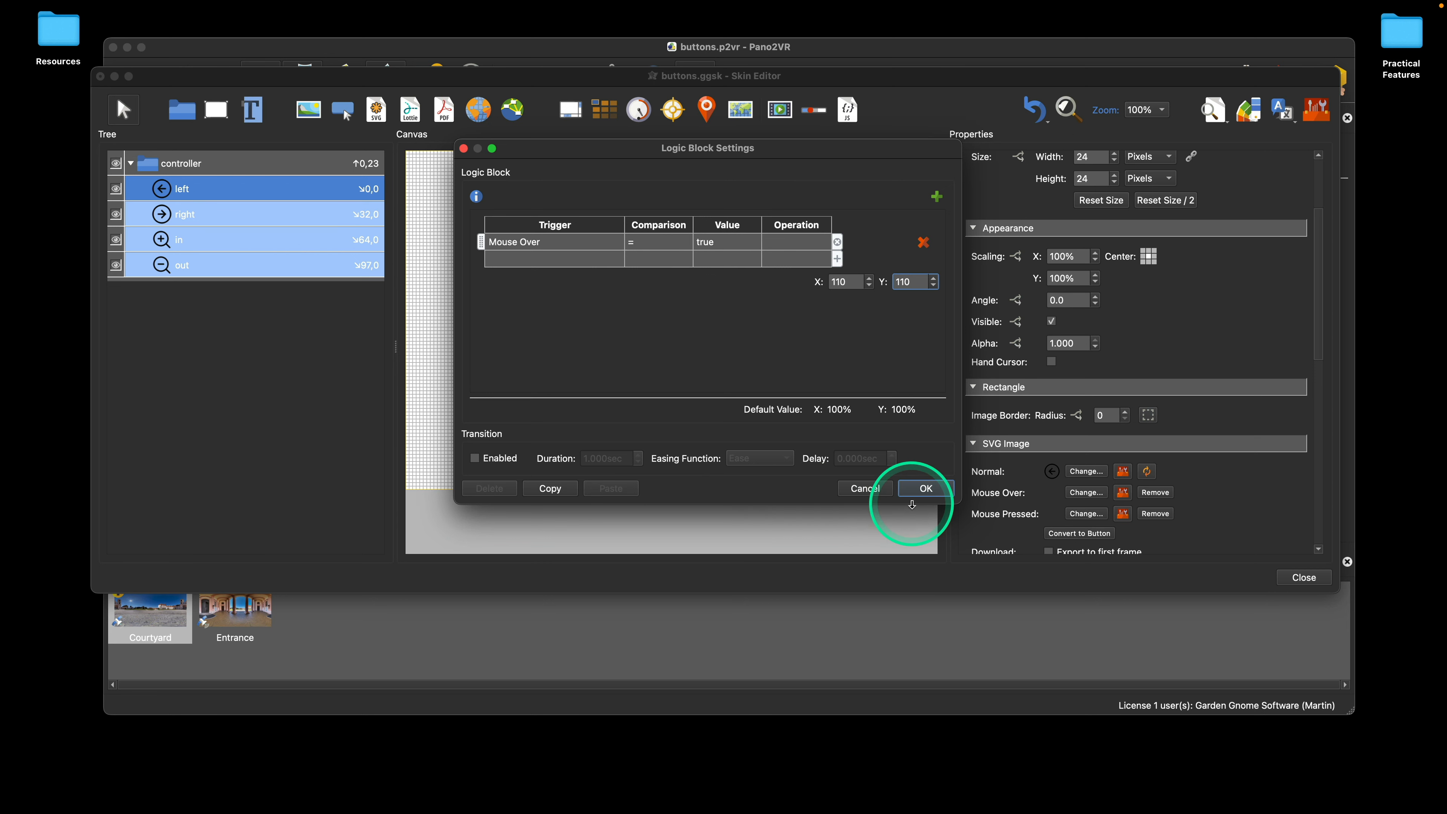
left_click(924, 489)
Step: Open the skin's live preview to check the buttons' mouse-over scaling and close the preview
left_click(1251, 127)
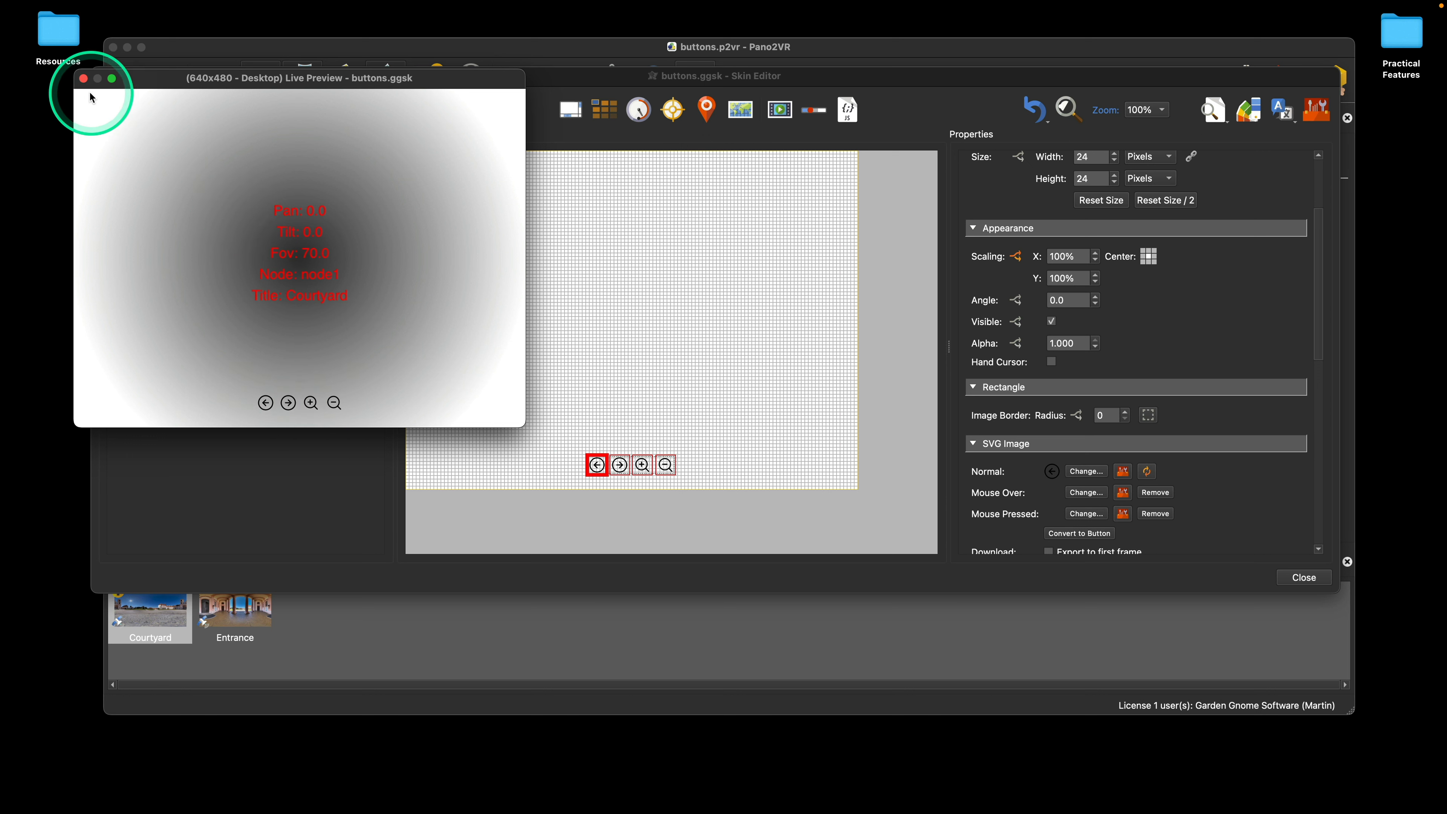
left_click(83, 78)
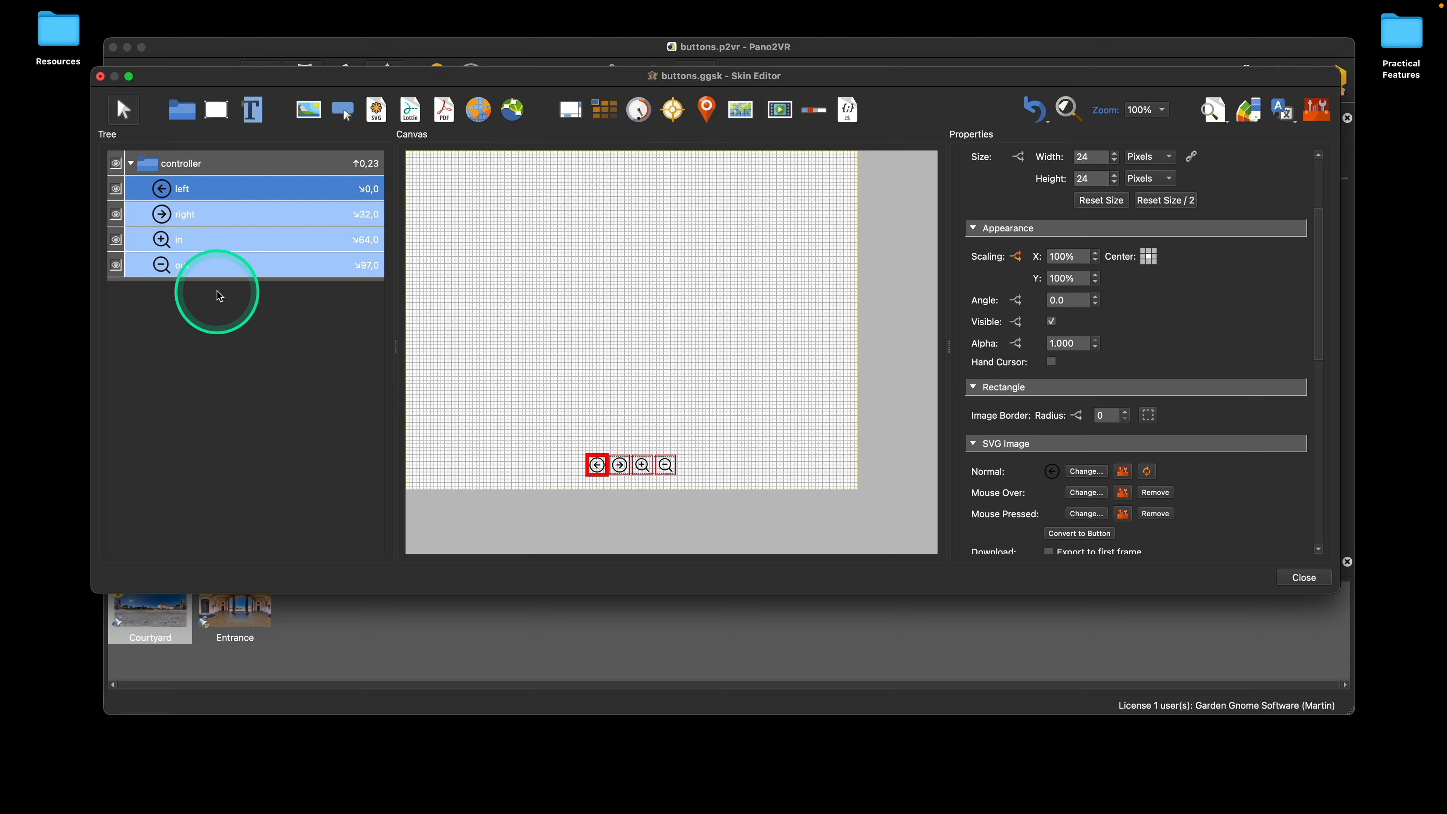
Step: Enable the hand cursor for the left, right, in and out buttons and check it in the live preview
left_click(1052, 363)
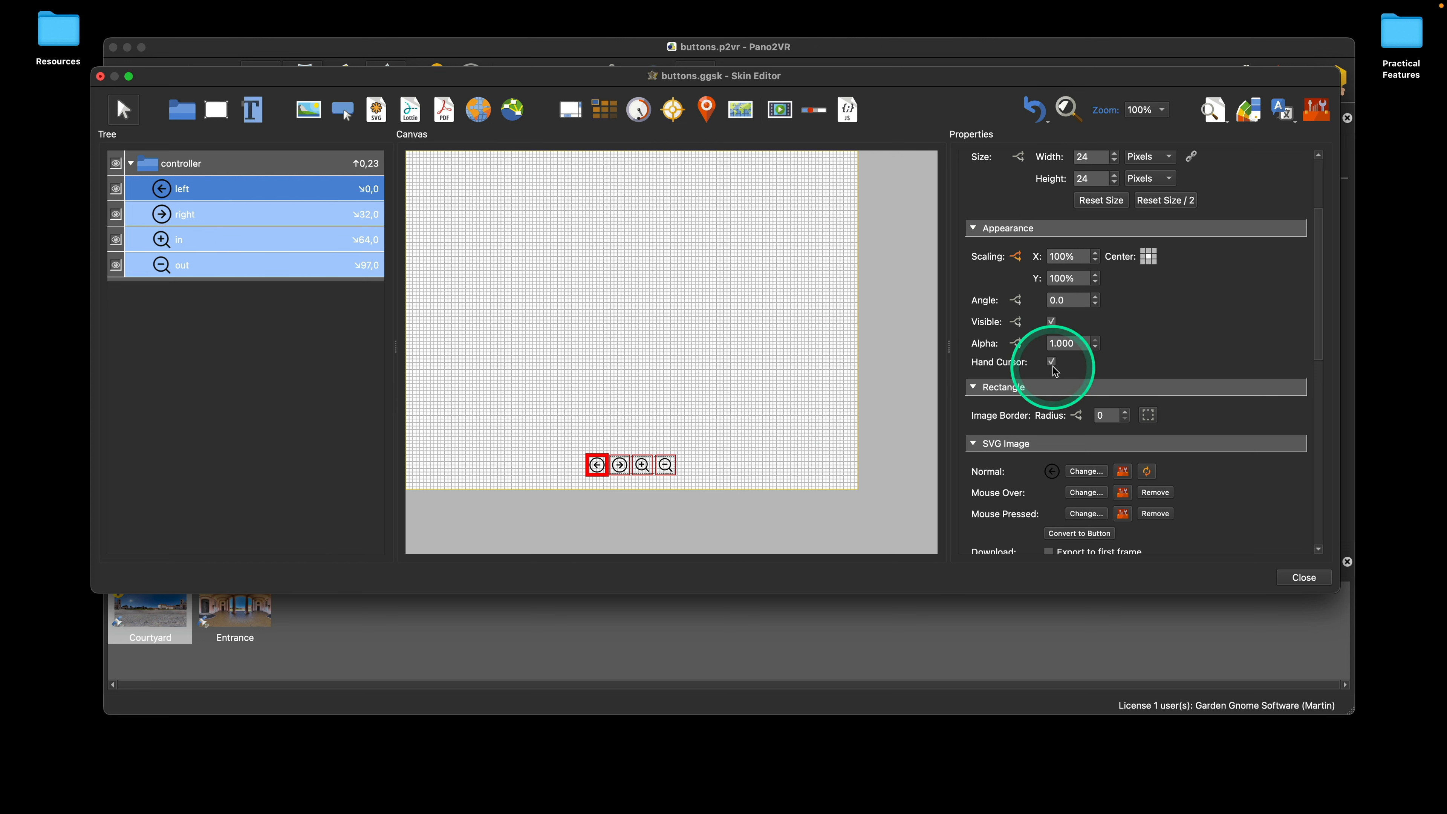
left_click(1213, 110)
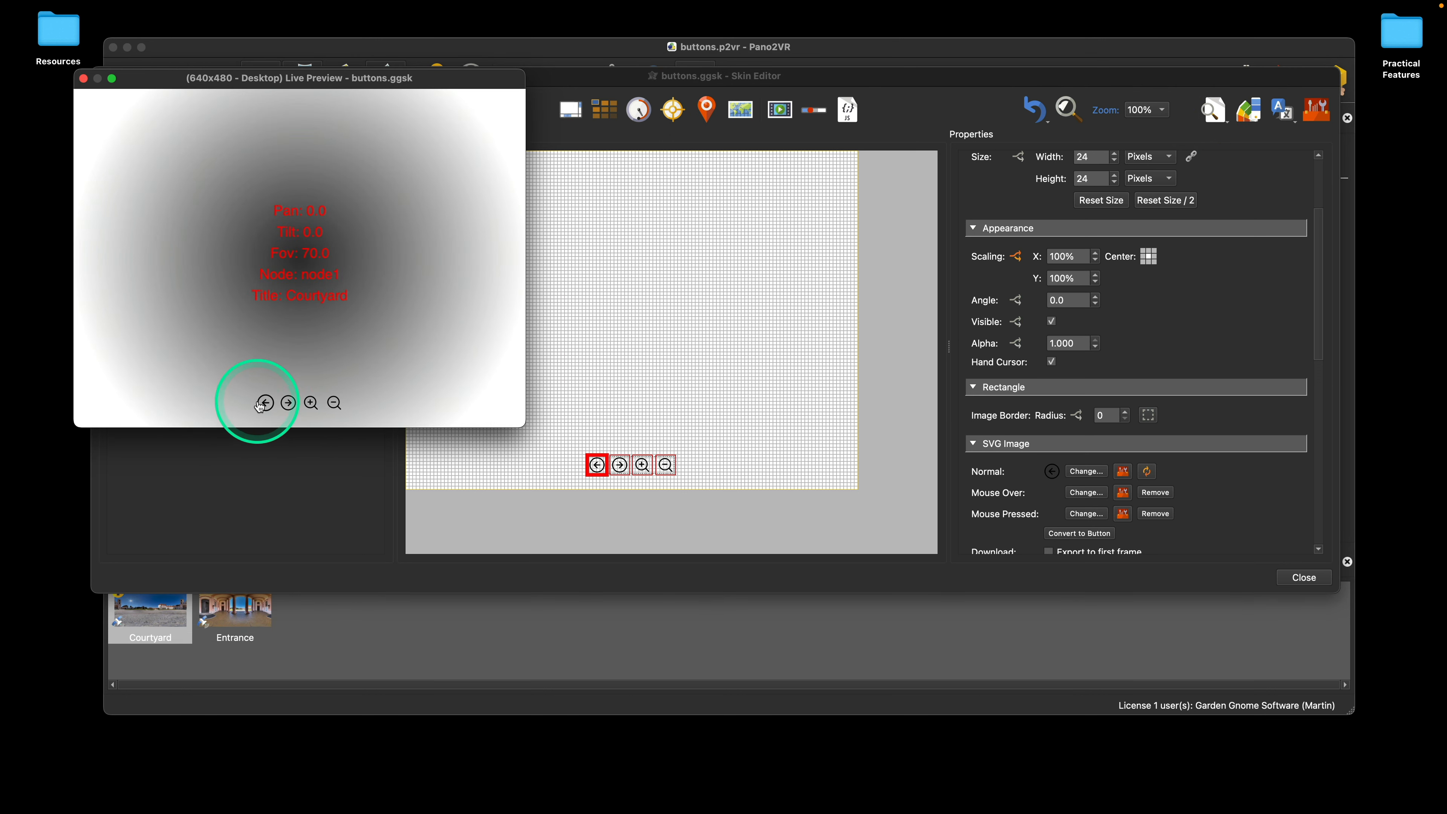
left_click(83, 79)
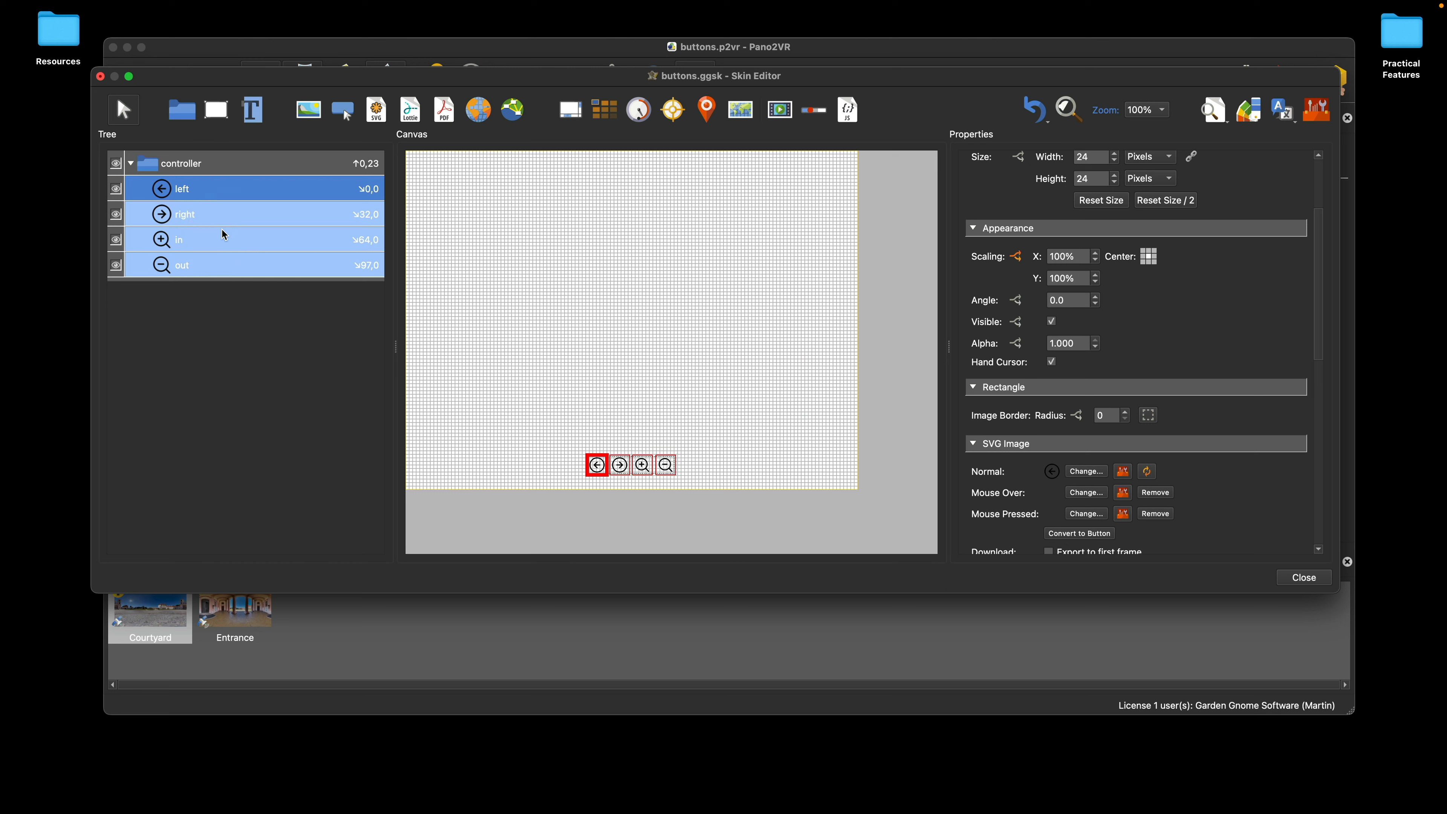
Step: Select all skin elements, including the controller container and its four buttons, and hide them in the canvas
left_click(481, 307)
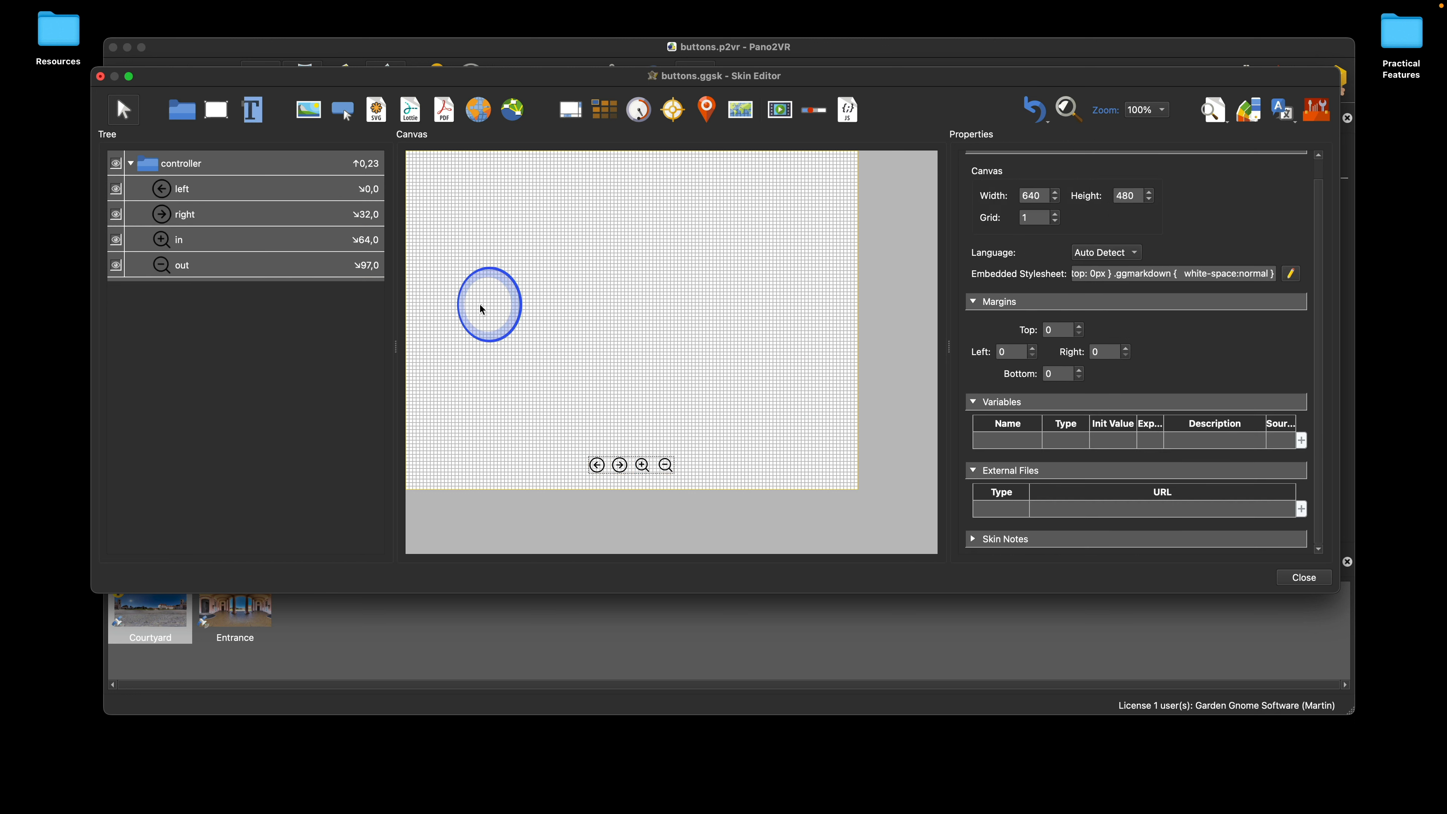
key("super+a")
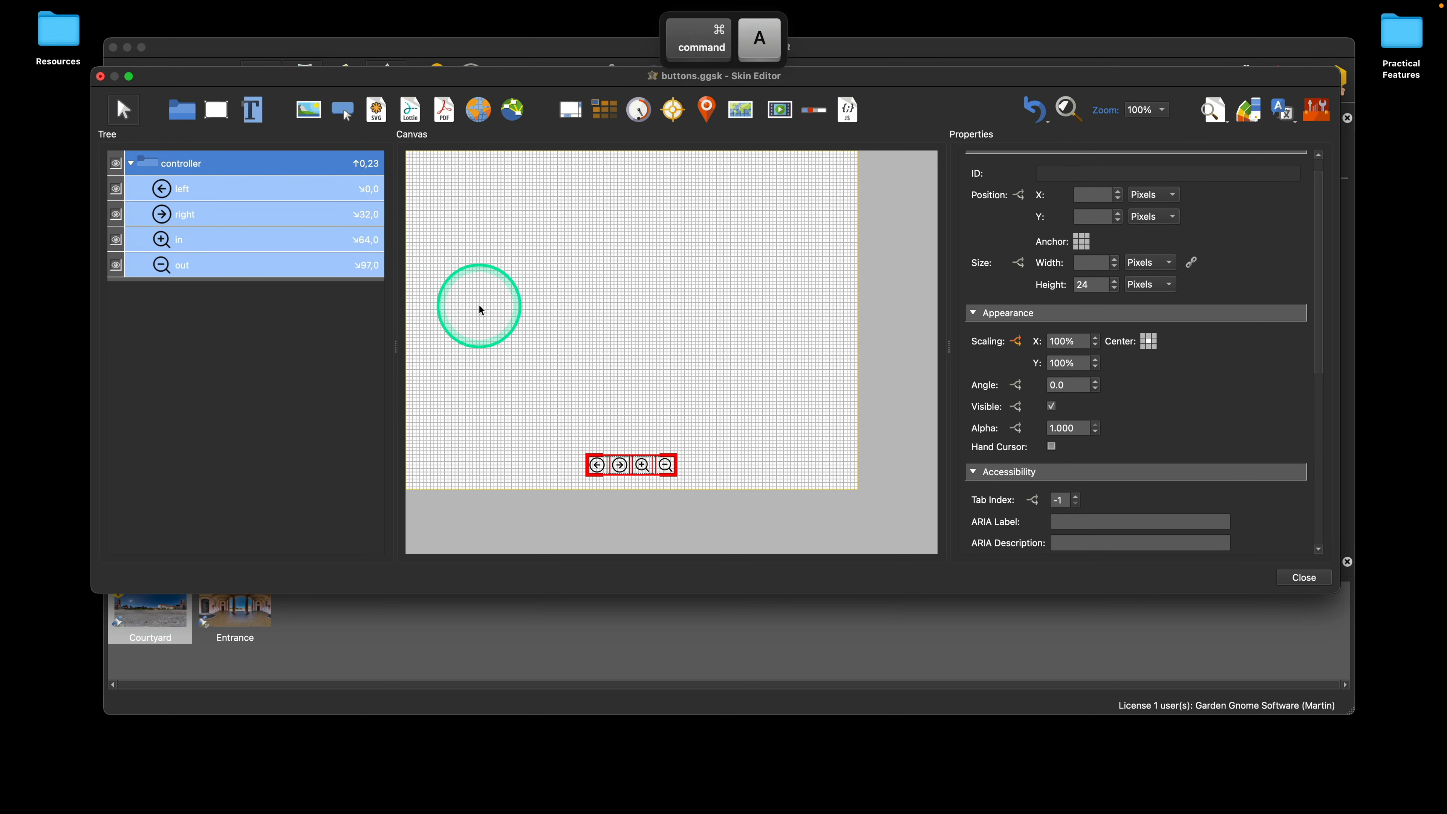
left_click(117, 164)
left_click(116, 166)
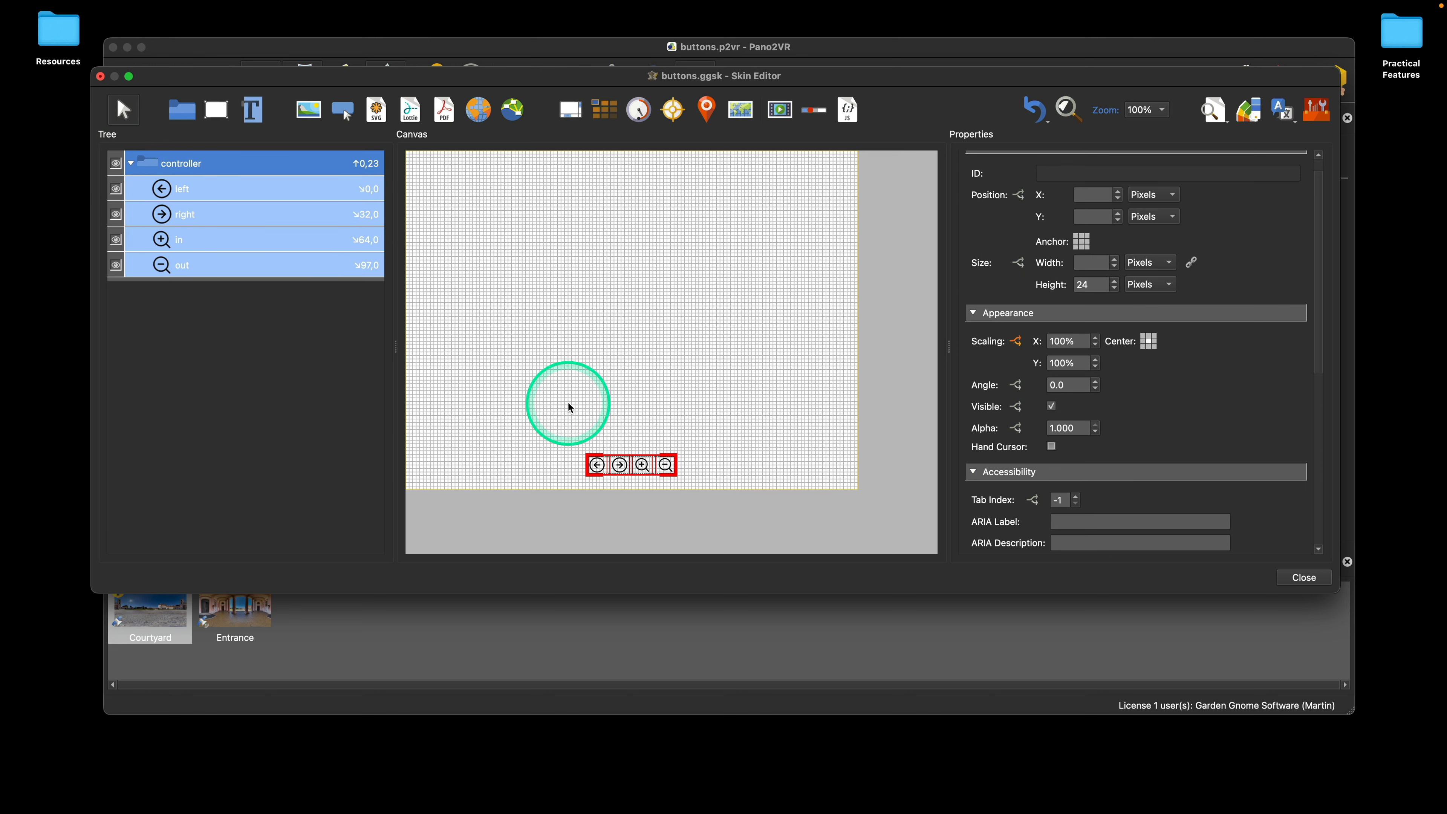
right_click(117, 166)
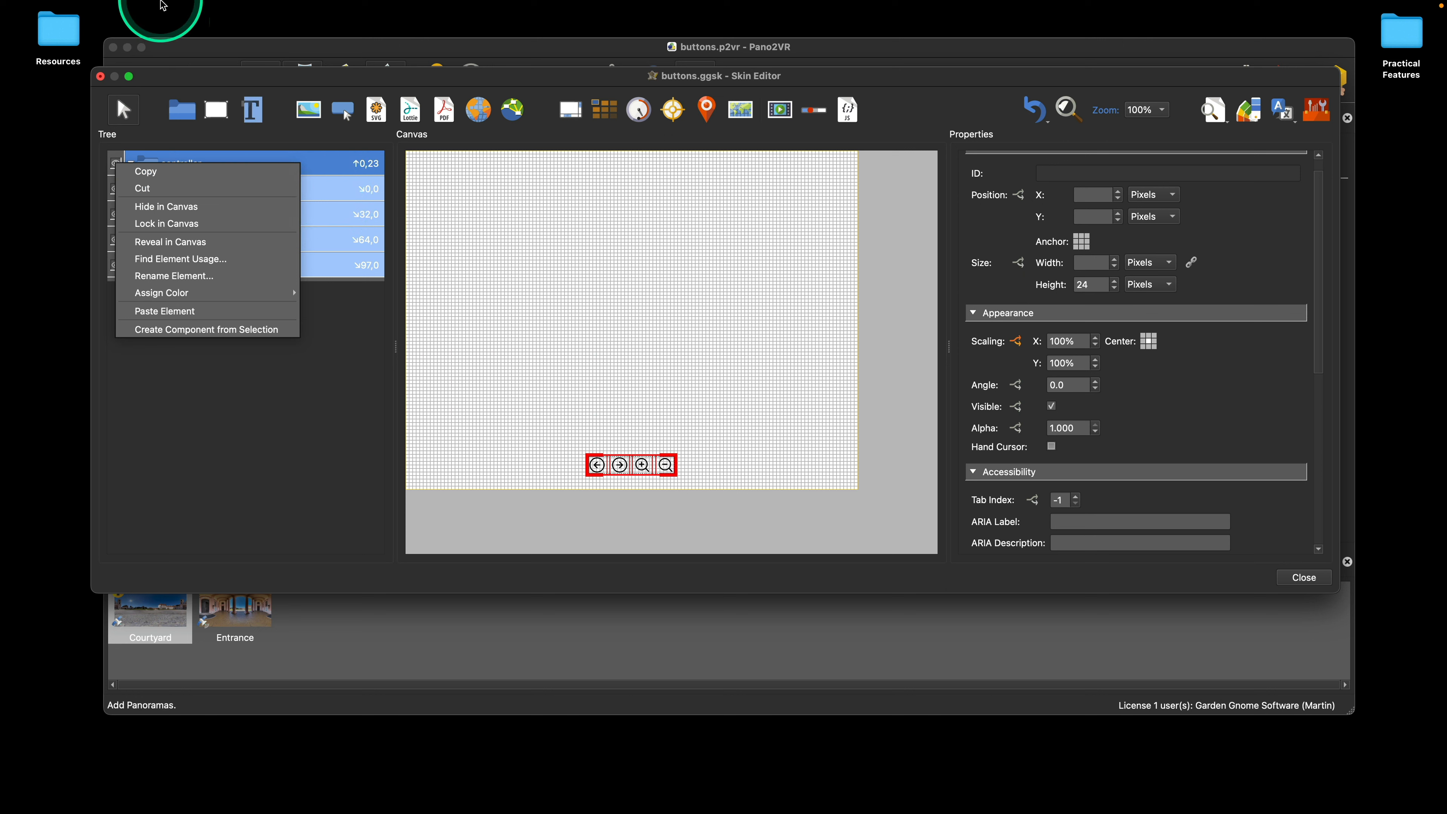
left_click(132, 8)
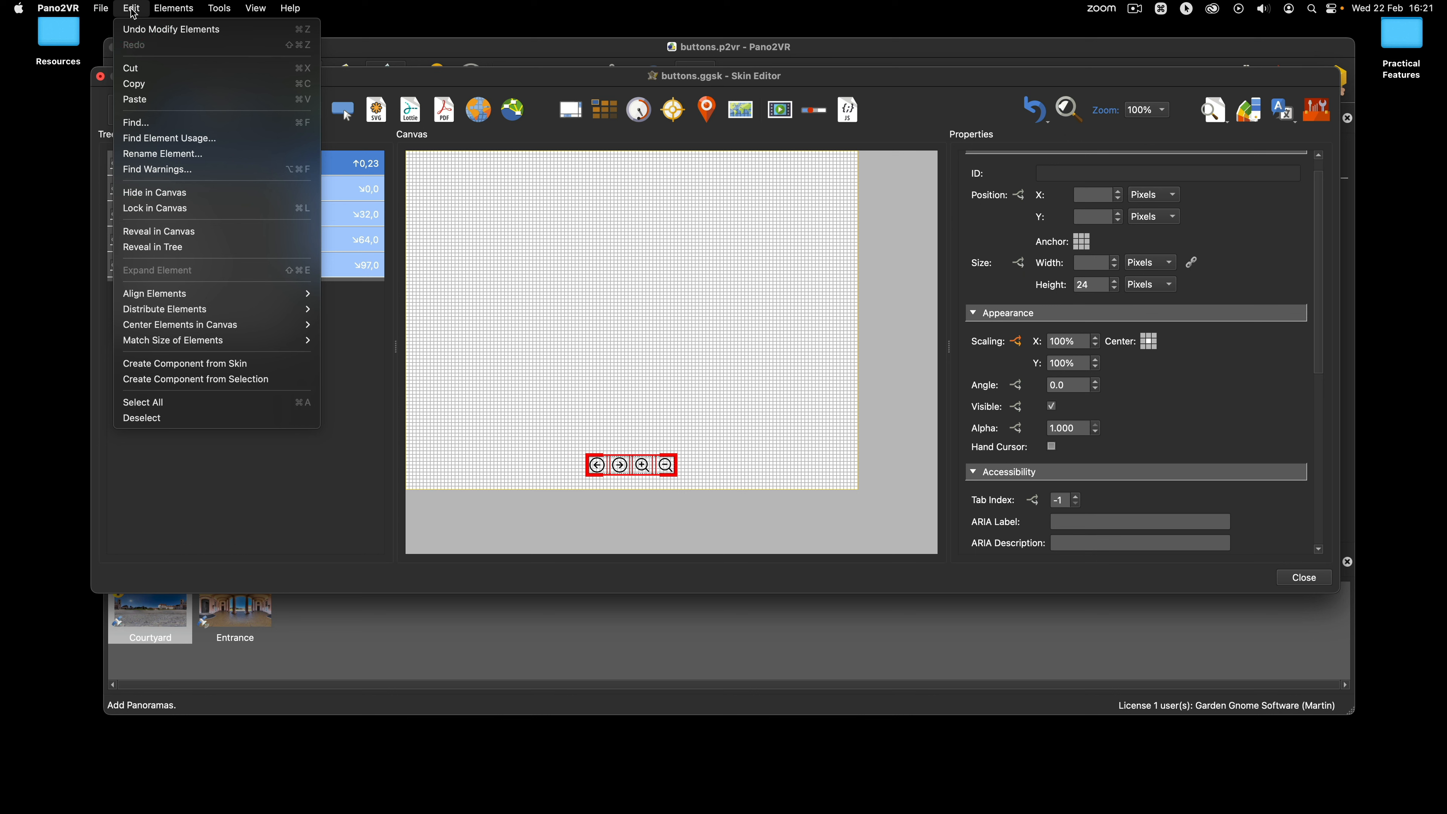
left_click(149, 193)
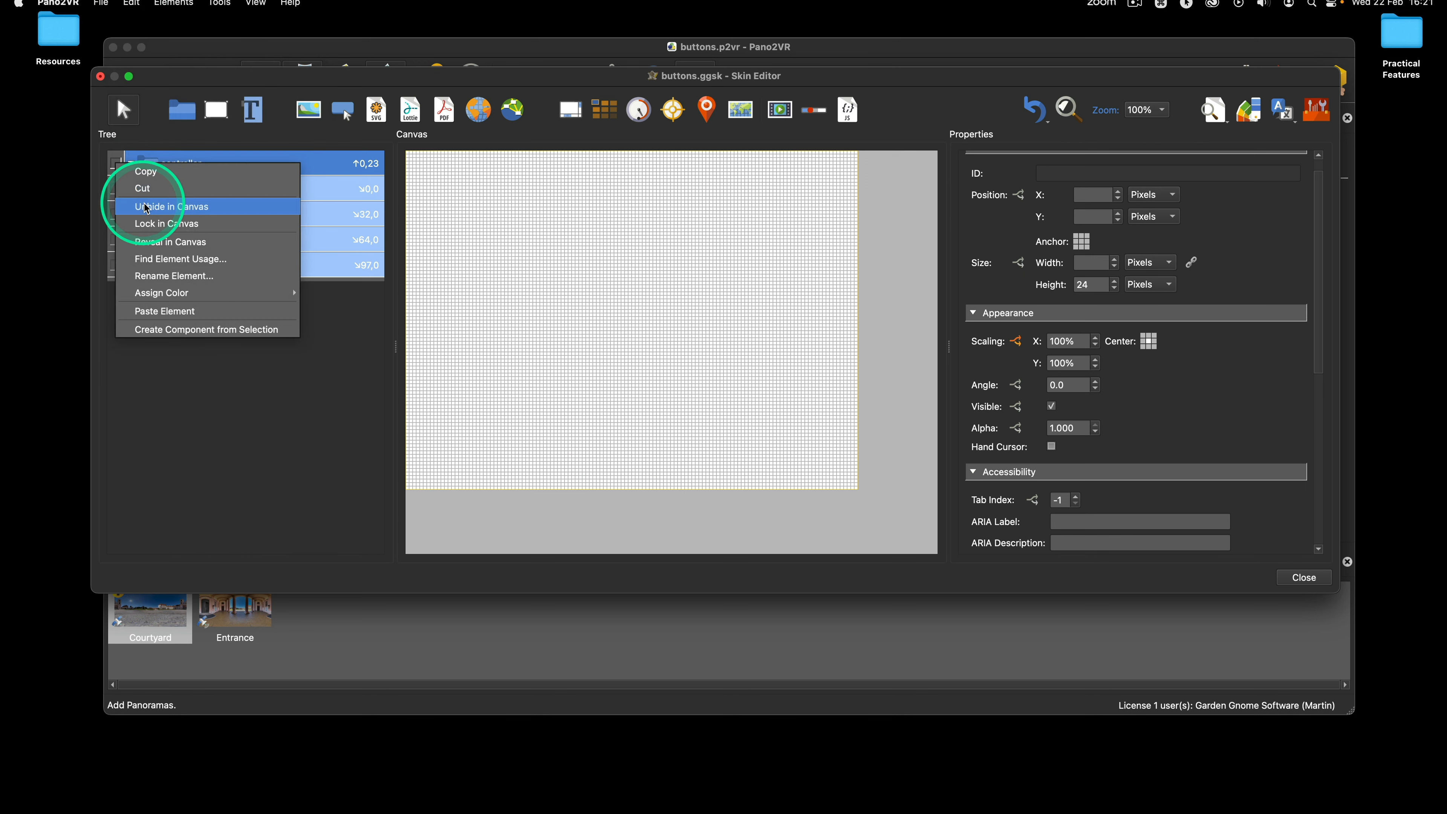
Step: Apply Lock in Canvas to the selected elements, deselect them and toggle the controller container's lock in the tree
left_click(125, 5)
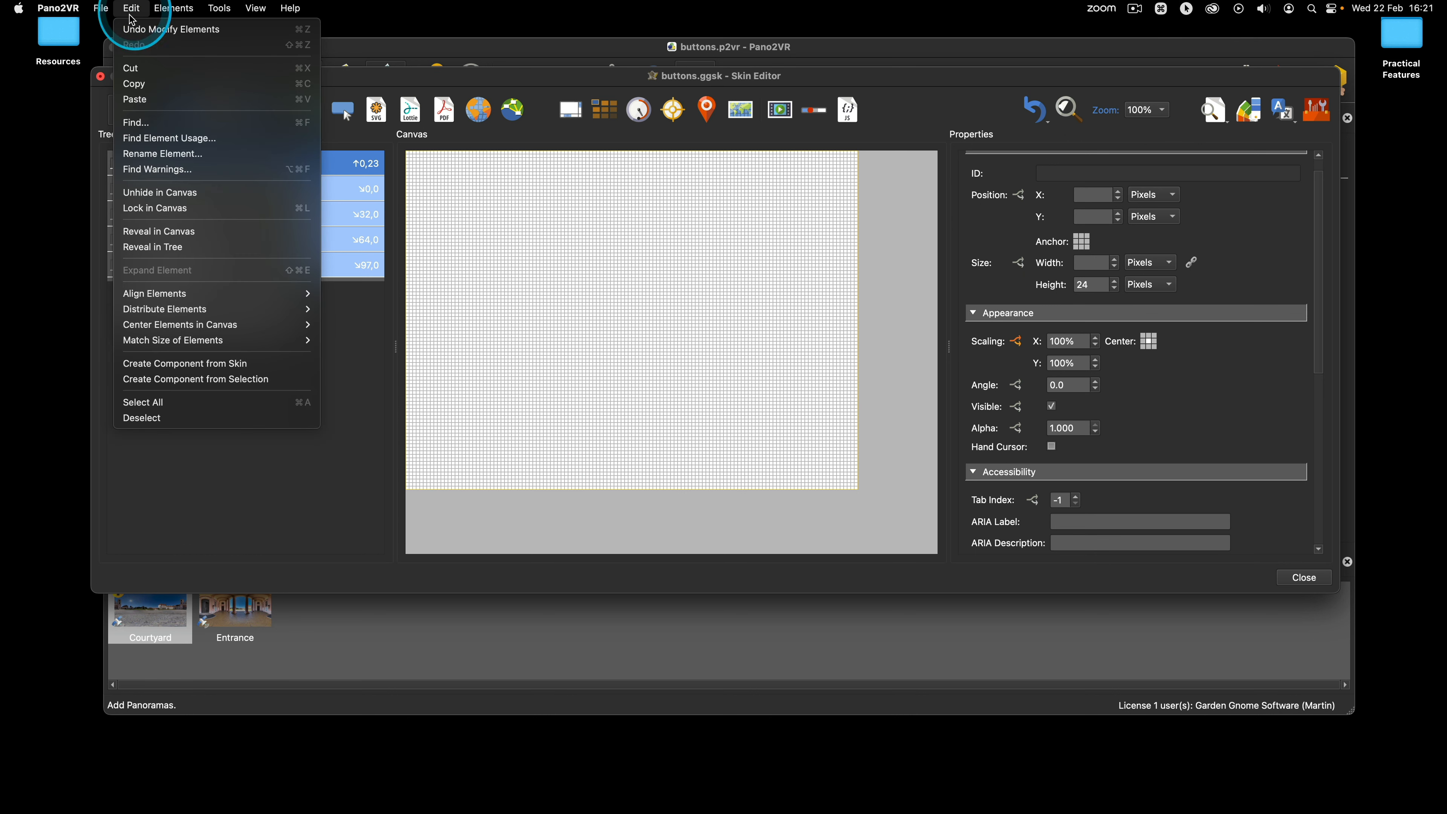
left_click(177, 210)
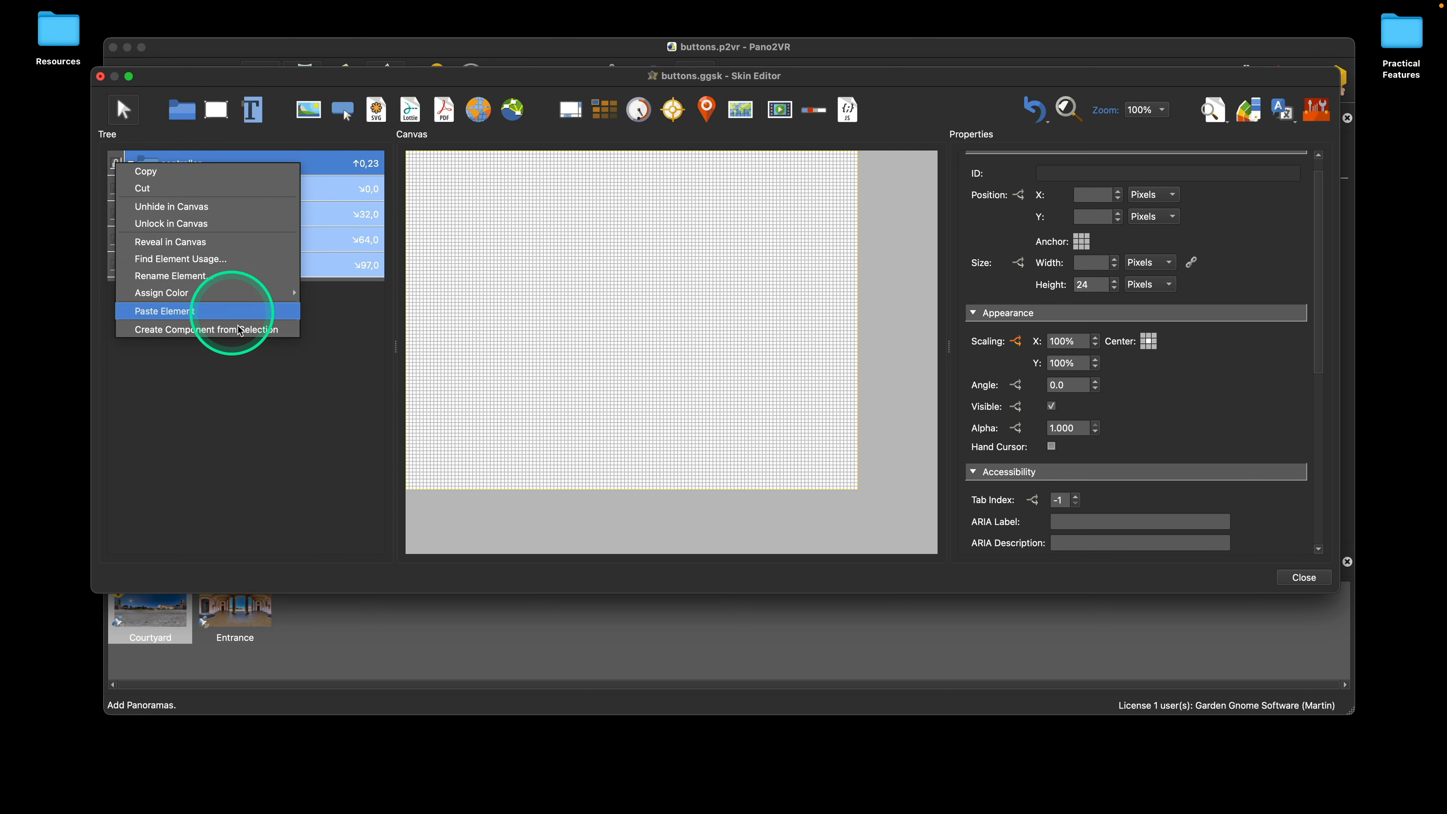
left_click(315, 392)
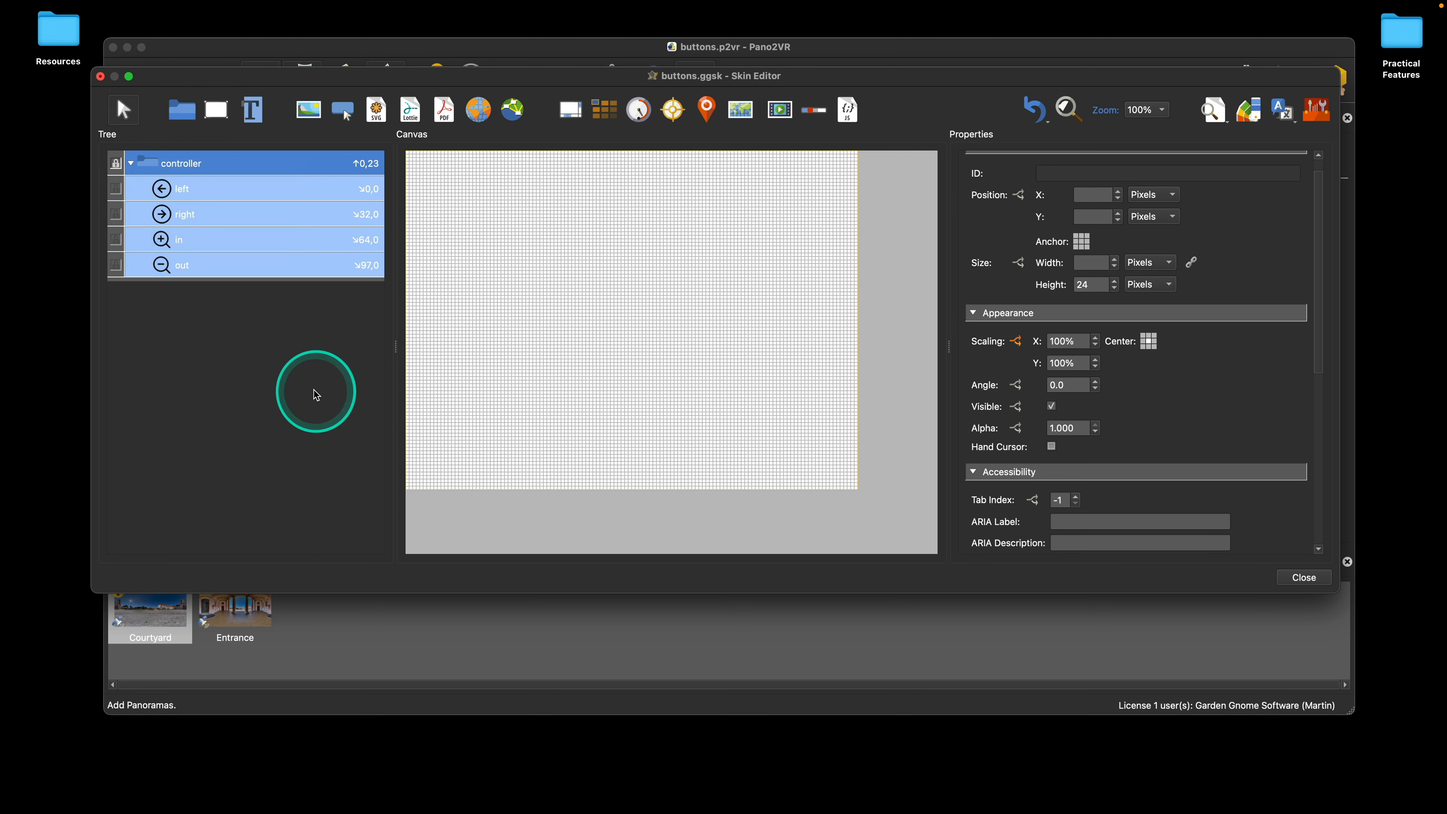
left_click(261, 311)
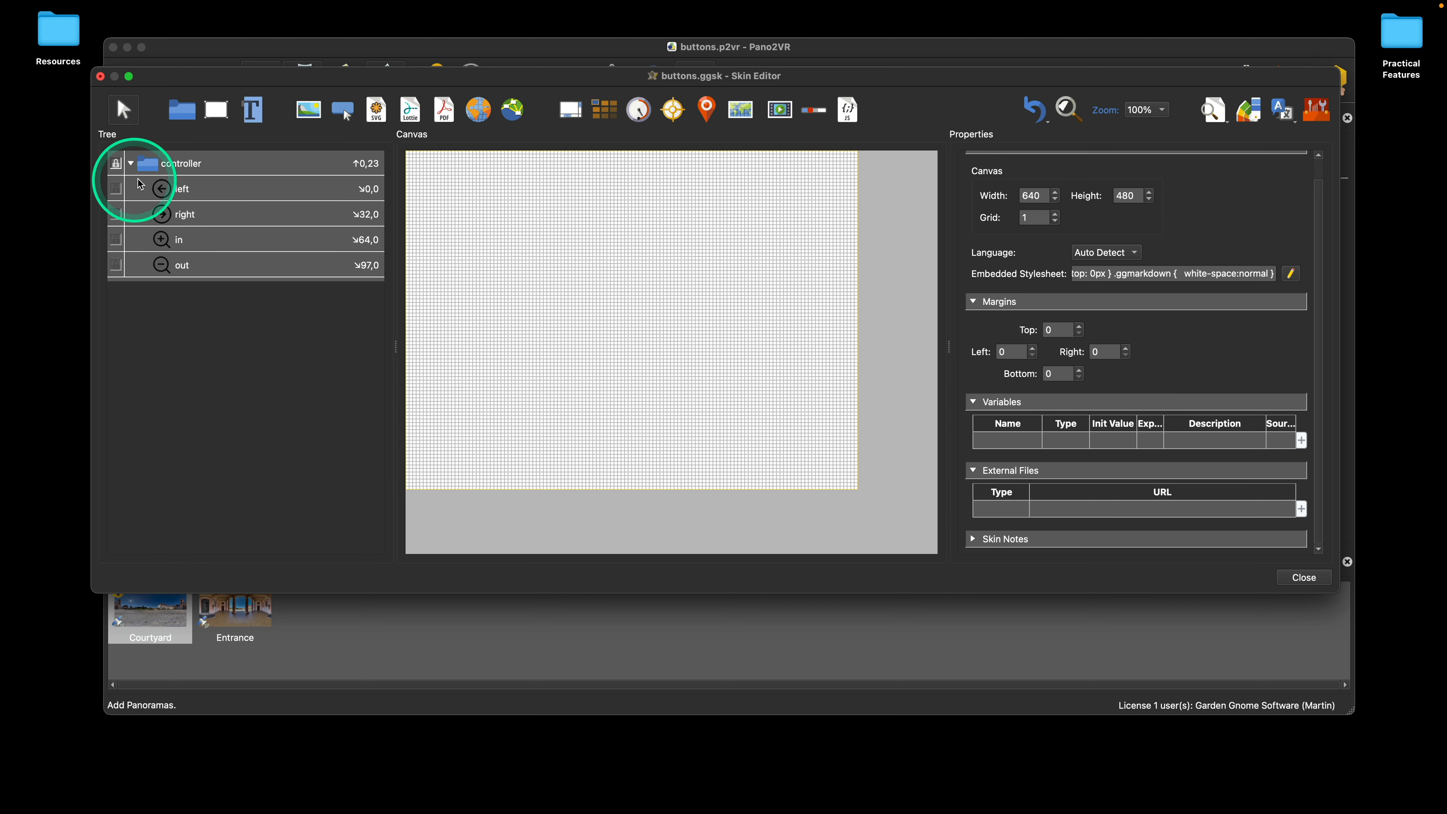
left_click(117, 165)
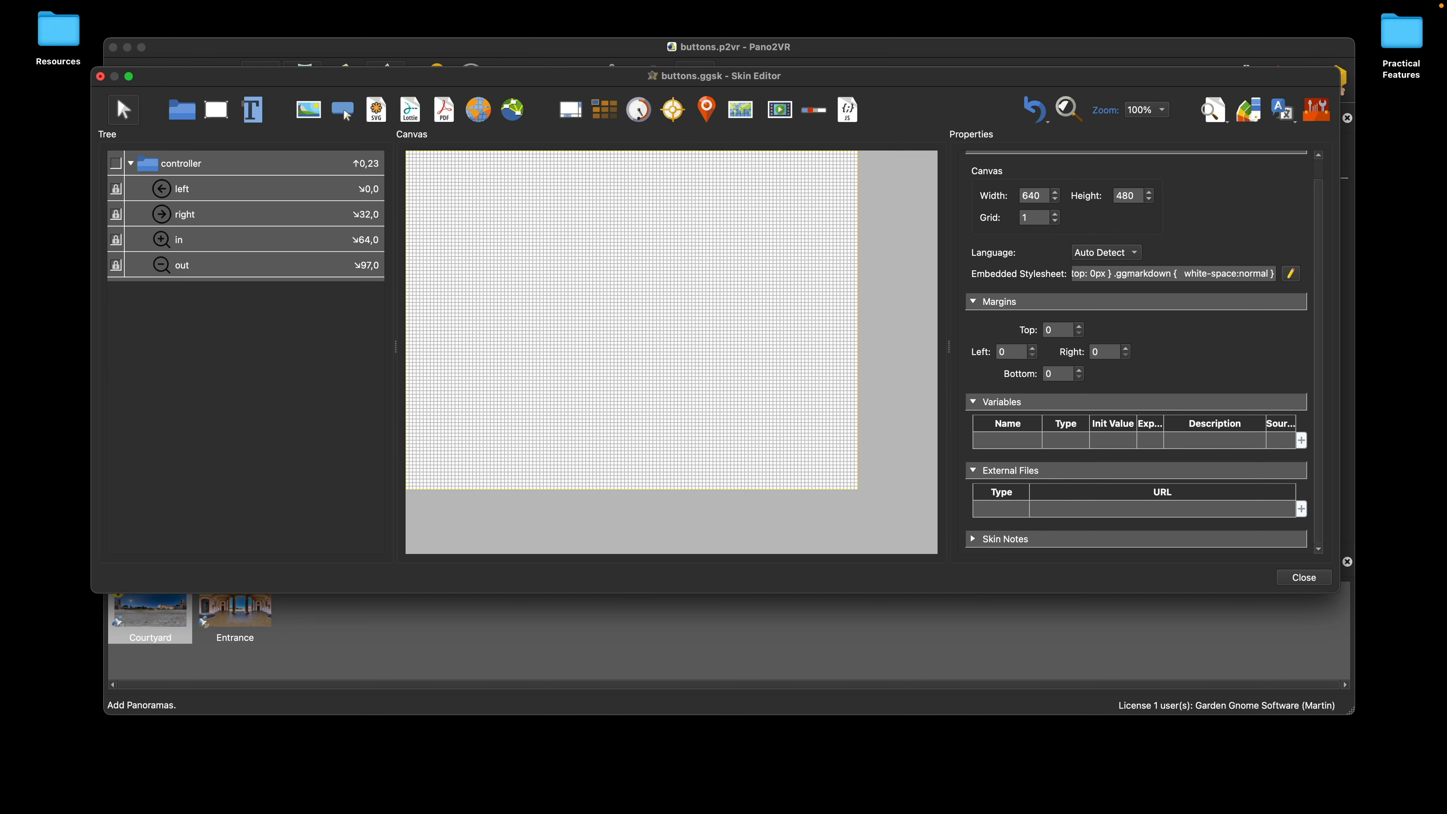
Step: Open the live preview and move its window over the canvas to compare it with the elements hidden there
left_click(1211, 110)
left_click_drag(478, 80, 814, 107)
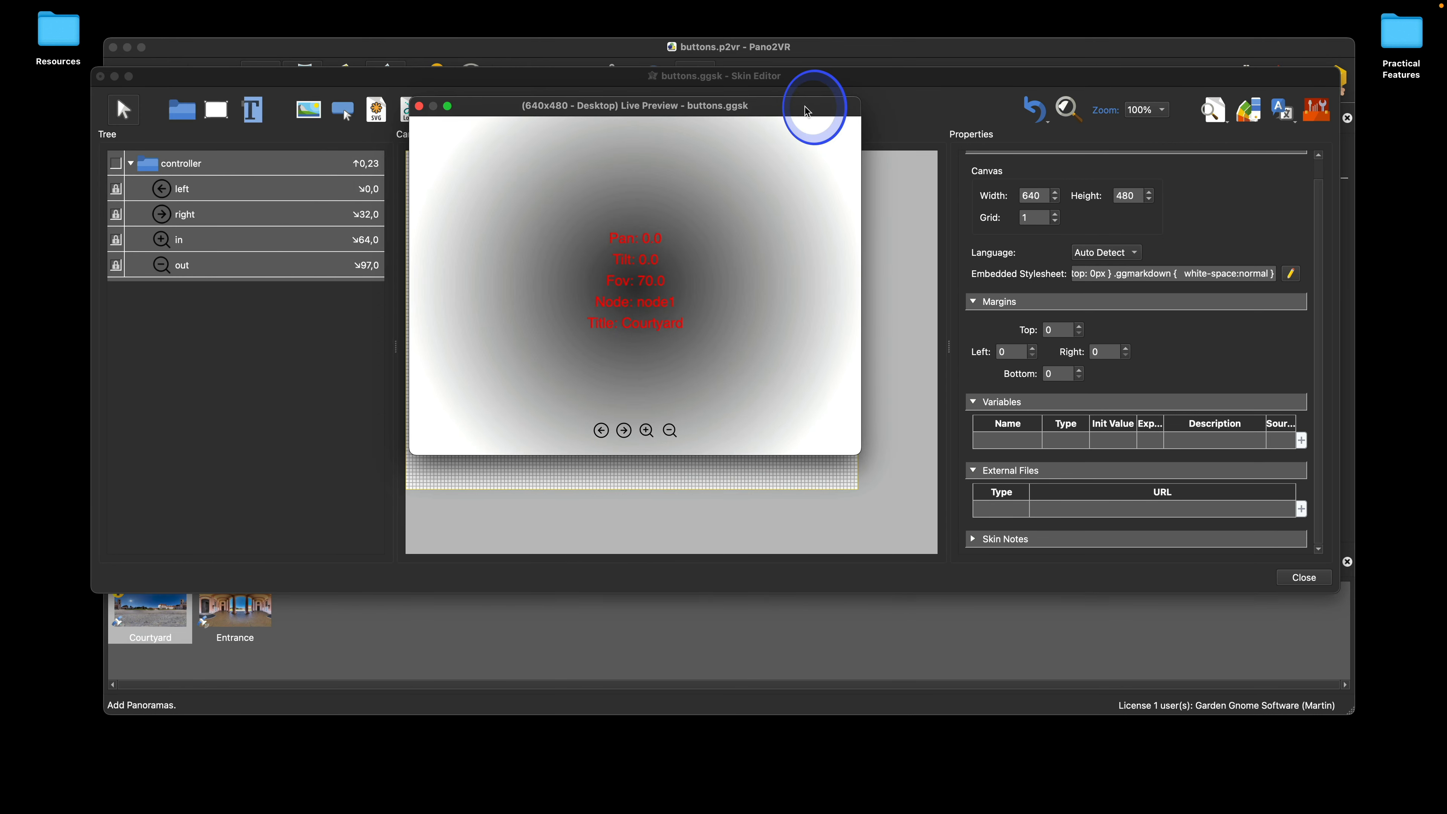
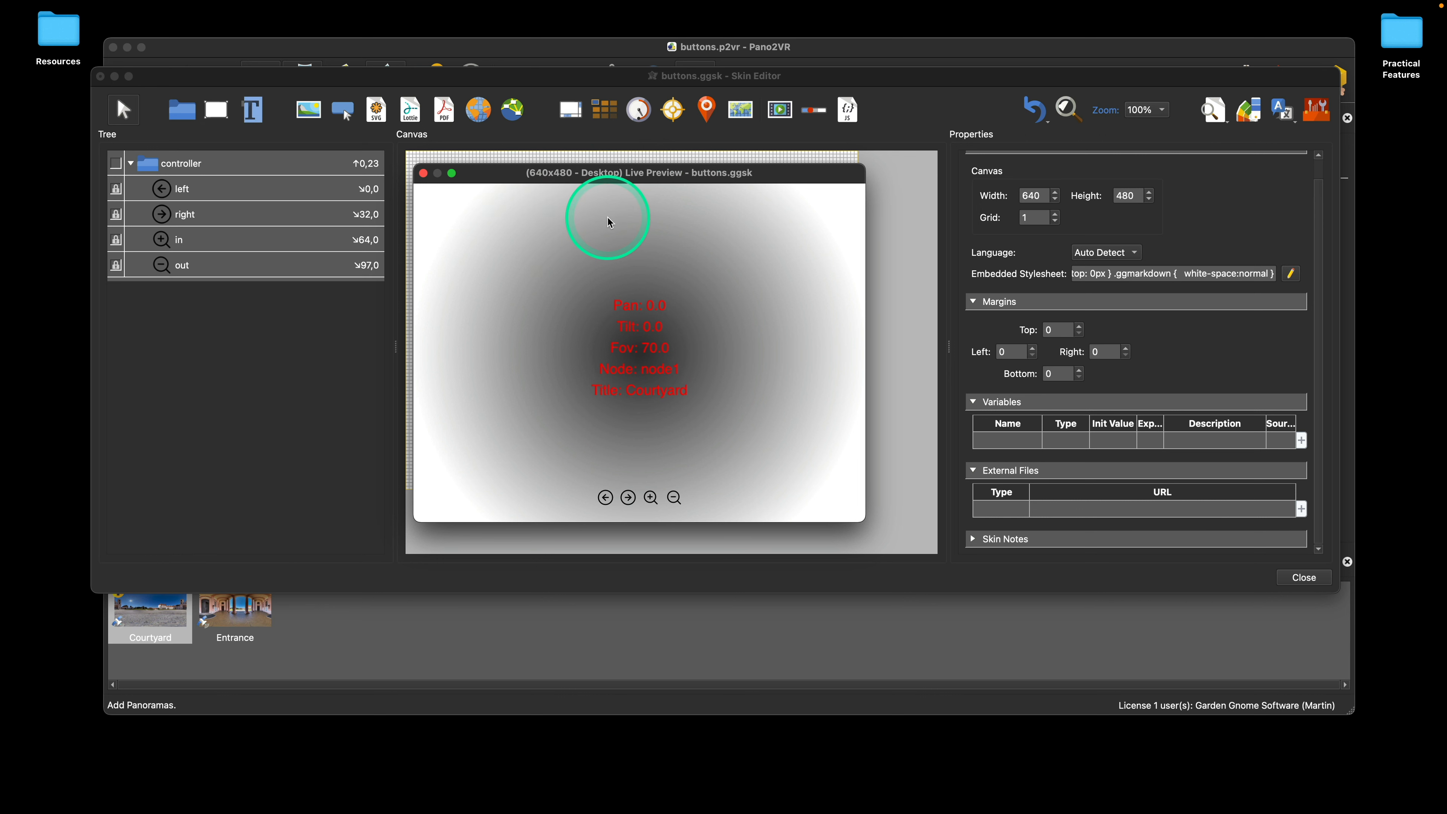
Step: Move the live preview window, resize it to several proportions to check the controller's placement, and close the preview
left_click_drag(780, 181, 609, 129)
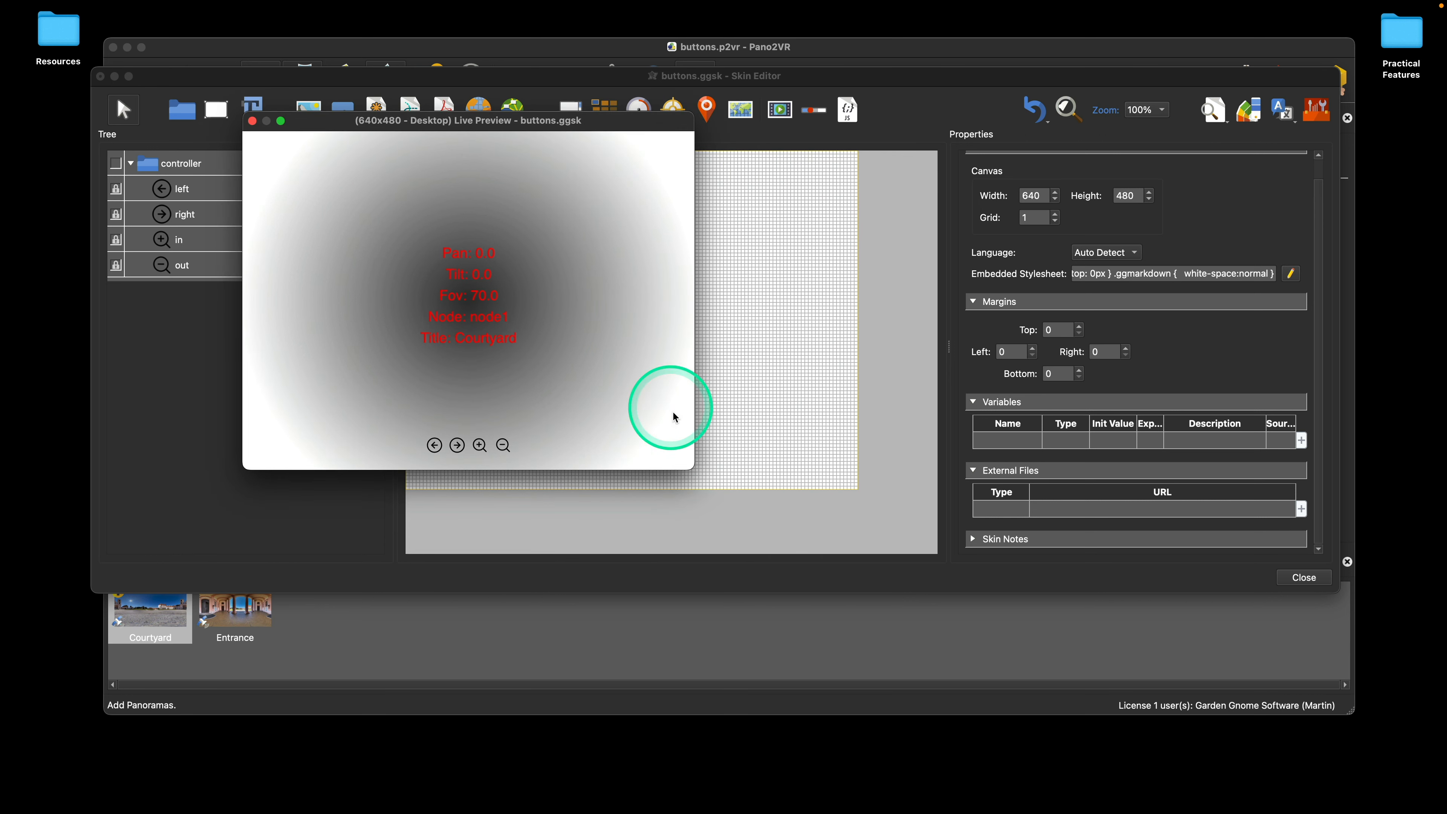
left_click_drag(691, 467, 908, 518)
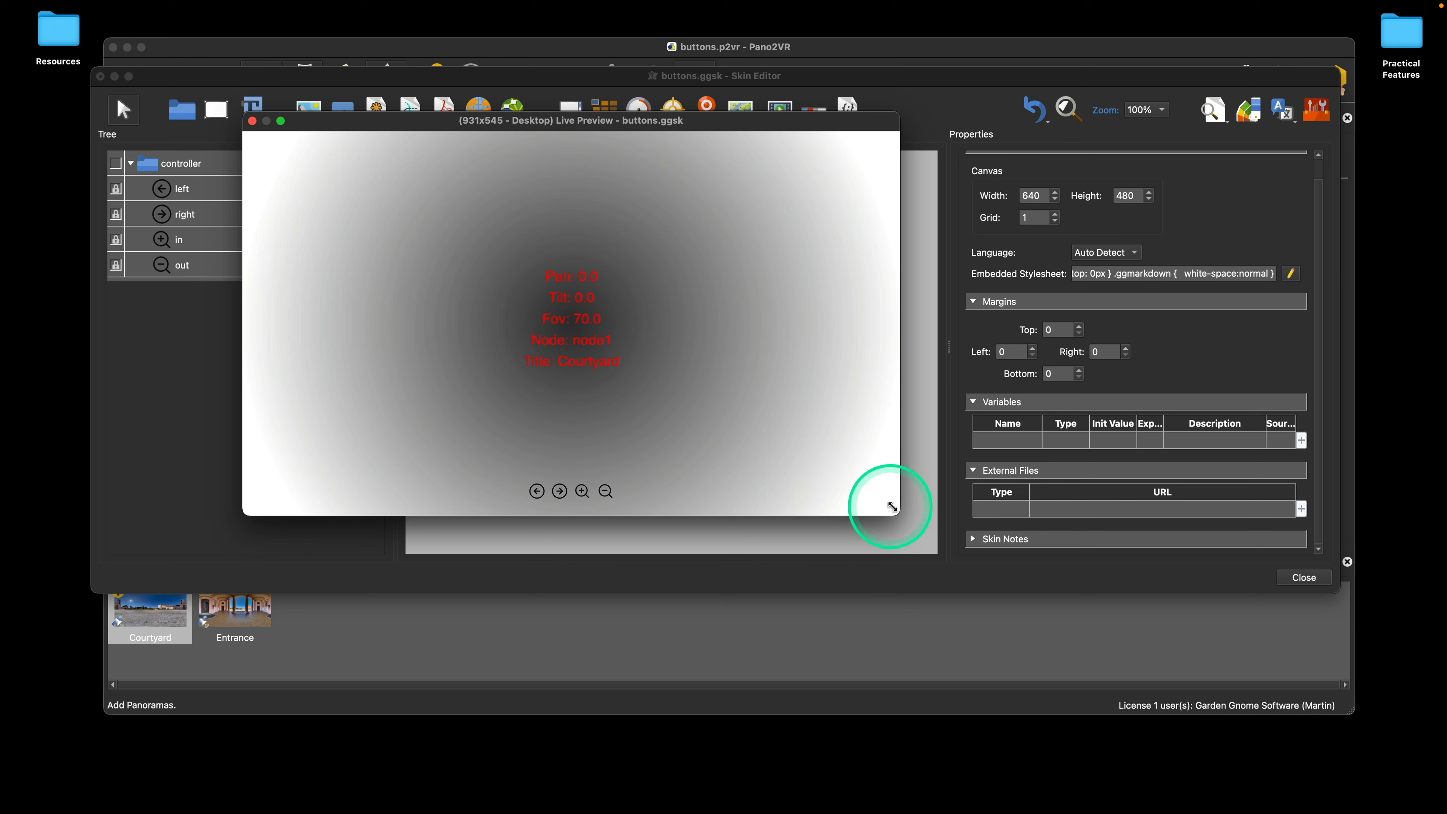
left_click_drag(893, 508, 869, 541)
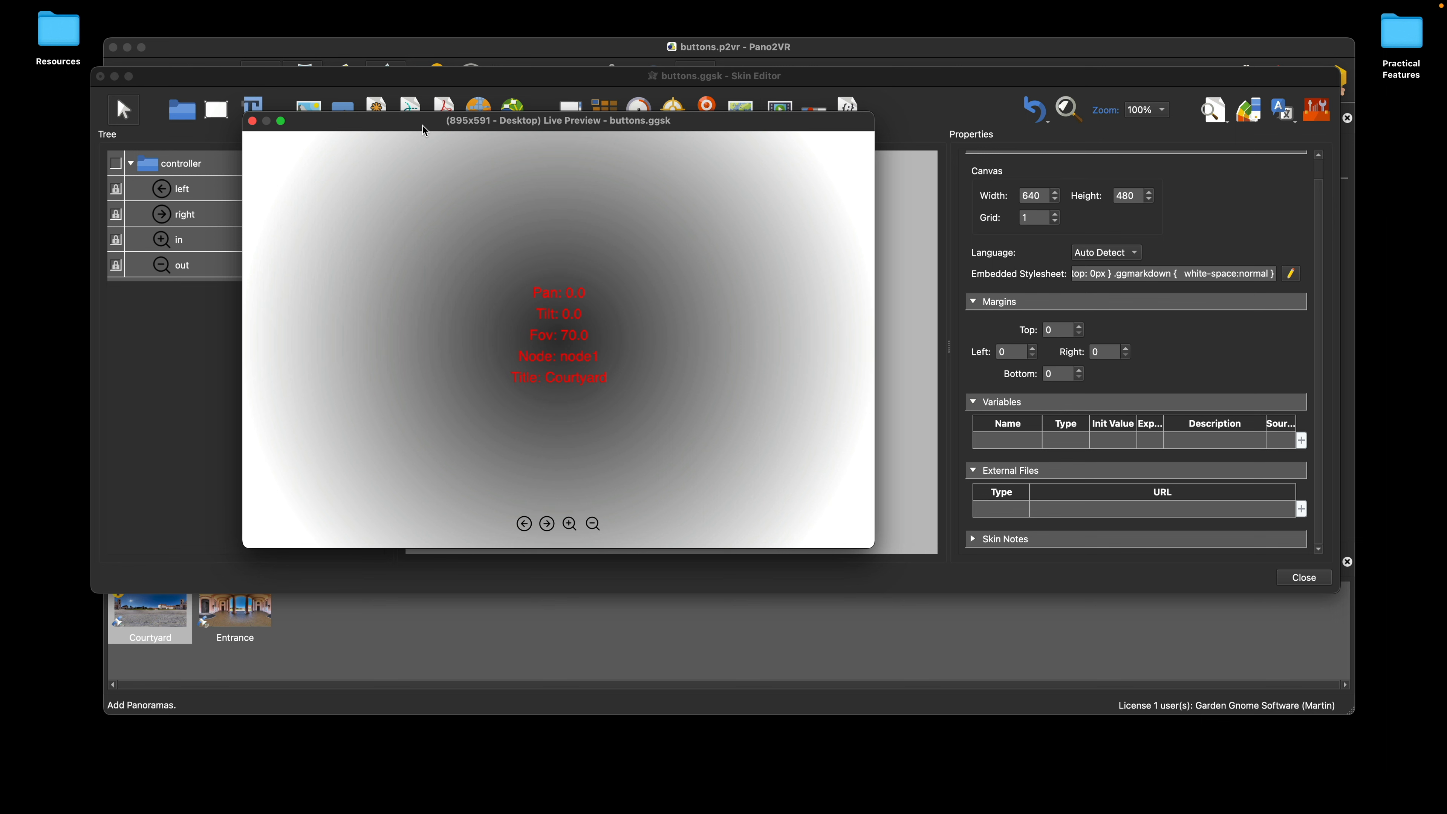
left_click(252, 122)
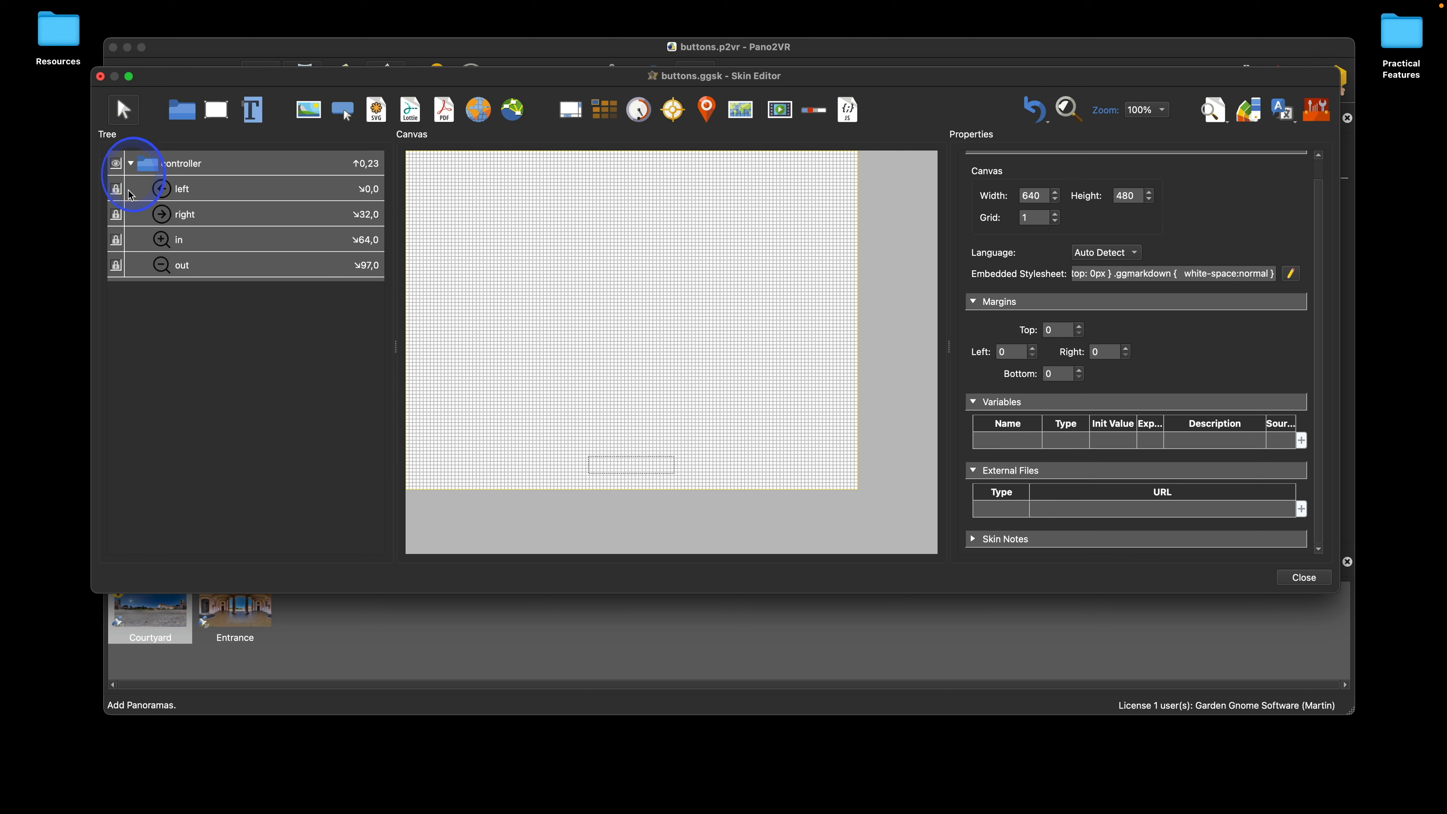
Step: Unlock the left, right, in and out buttons in the tree and make all four visible in the canvas
left_click(116, 189)
left_click(116, 215)
left_click(116, 240)
left_click(117, 264)
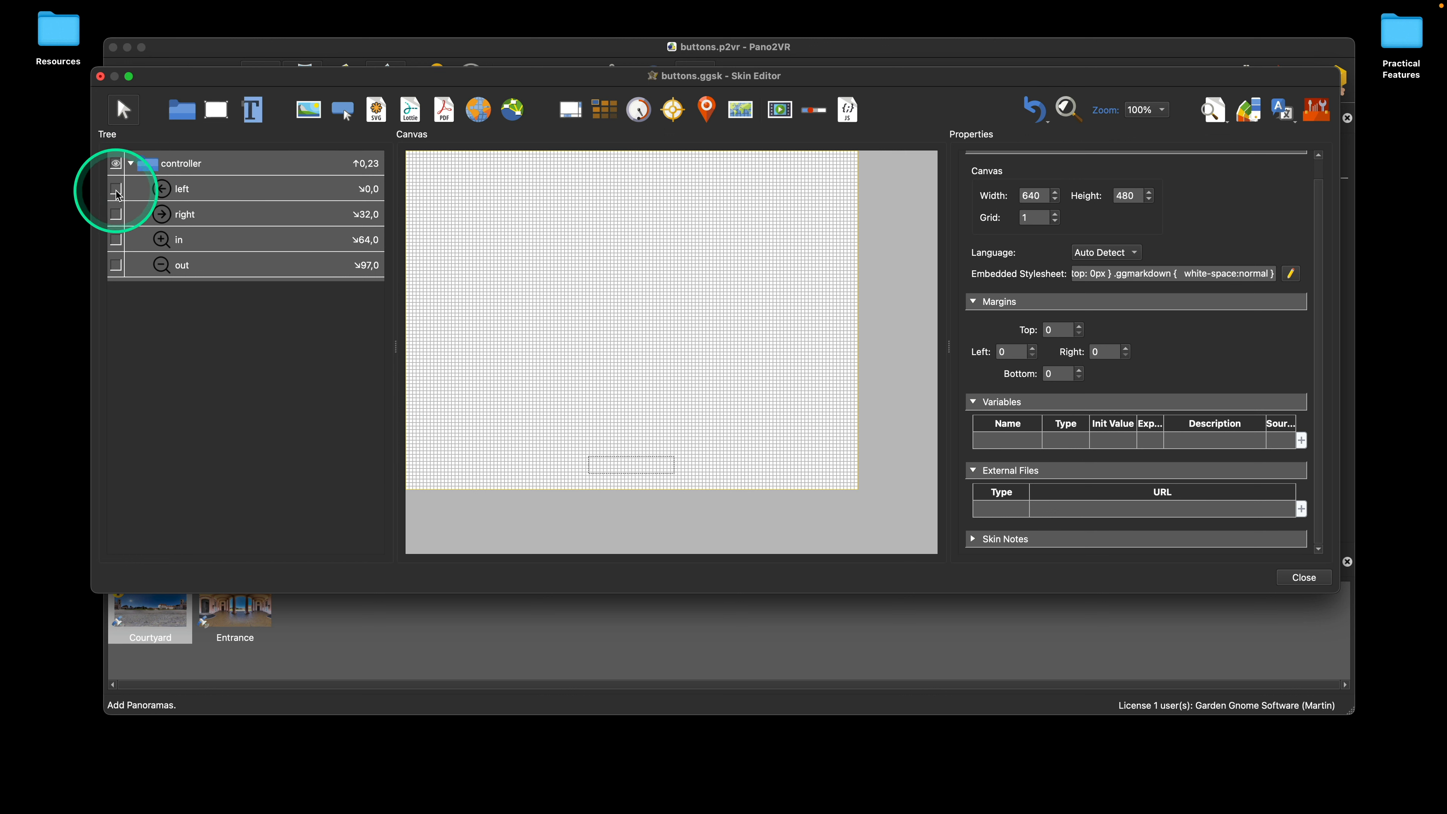
left_click(115, 189)
left_click(116, 215)
left_click(115, 239)
left_click(116, 265)
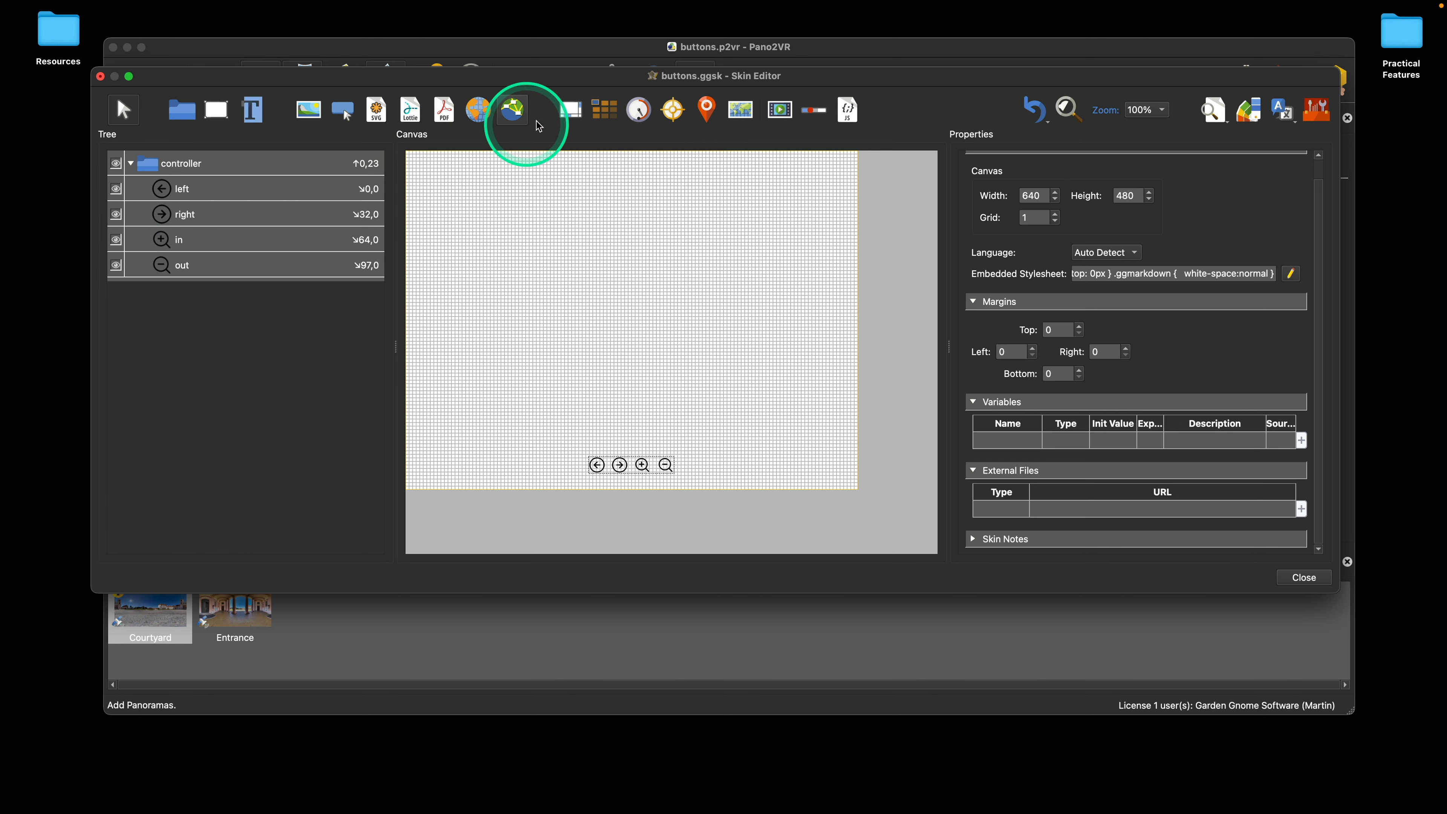
Step: Draw a rectangle of about 47 × 47 pixels near the canvas's upper-left corner
left_click(216, 109)
mouse_move(455, 177)
left_mouse_down()
mouse_move(490, 215)
mouse_move(485, 204)
left_mouse_up()
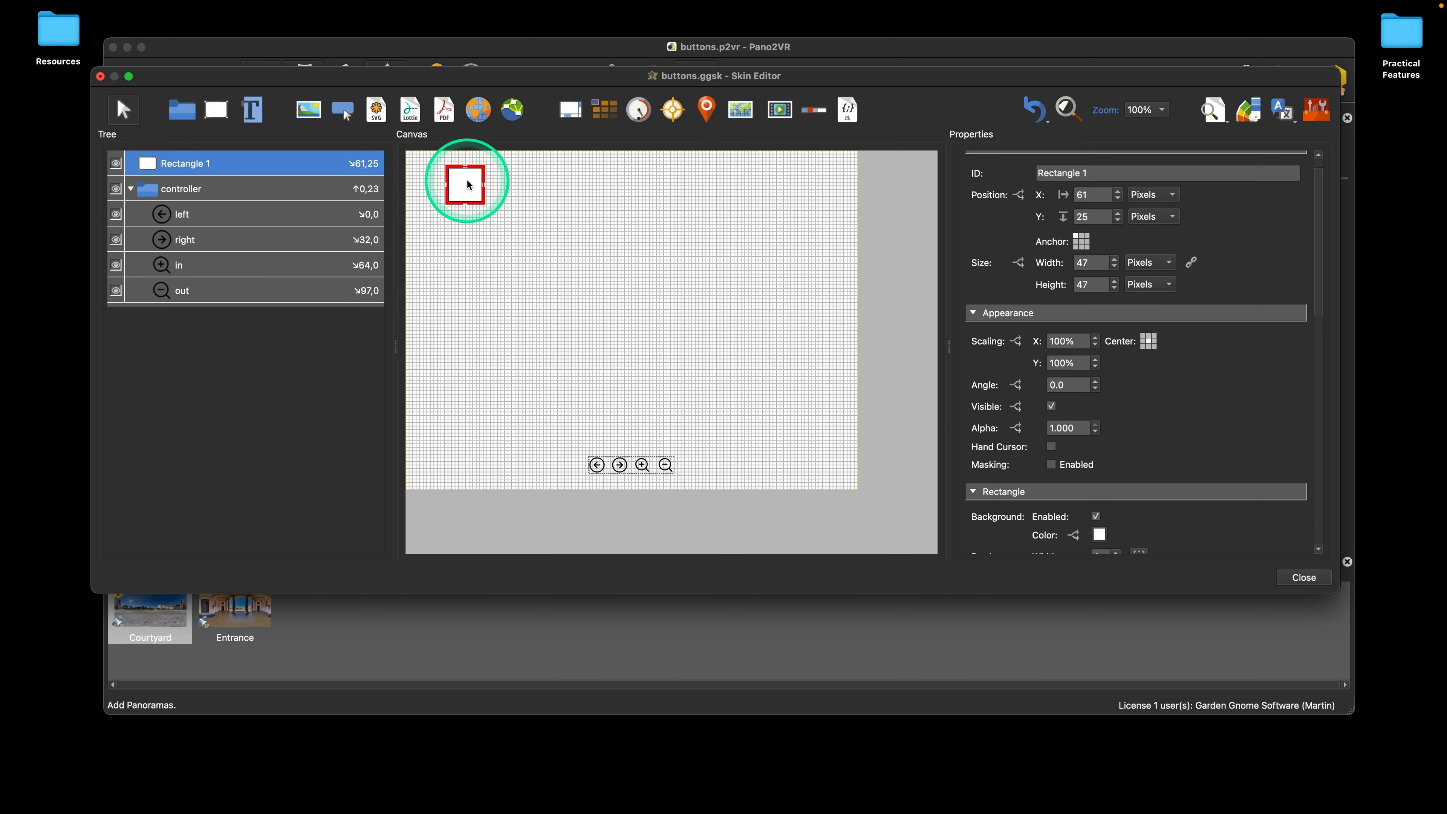
Step: Add a logic block to the rectangle's background color with the condition Player Width < 640
scroll(1194, 403, "down", 5)
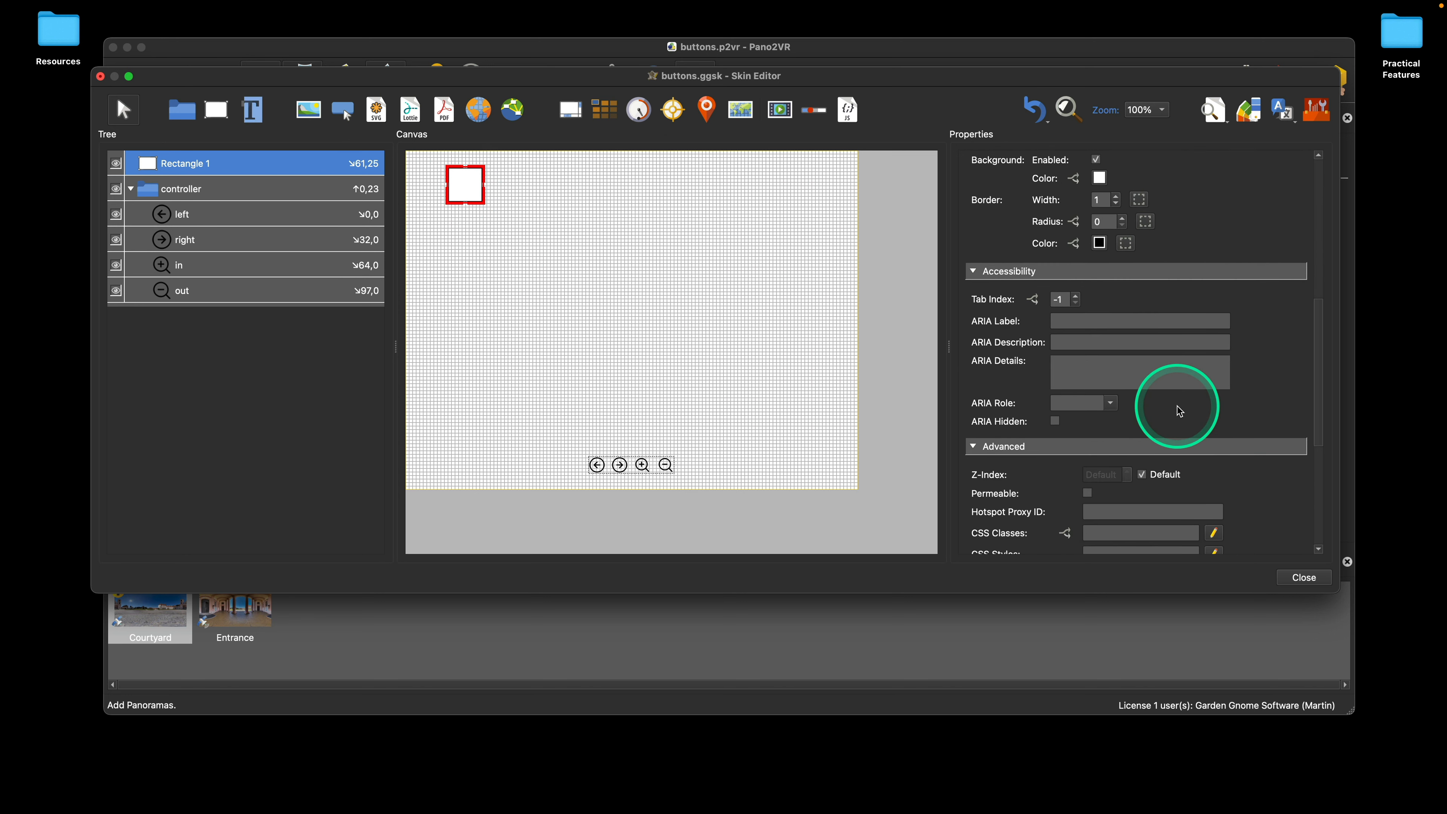
scroll(1180, 404, "up", 2)
left_click(1072, 297)
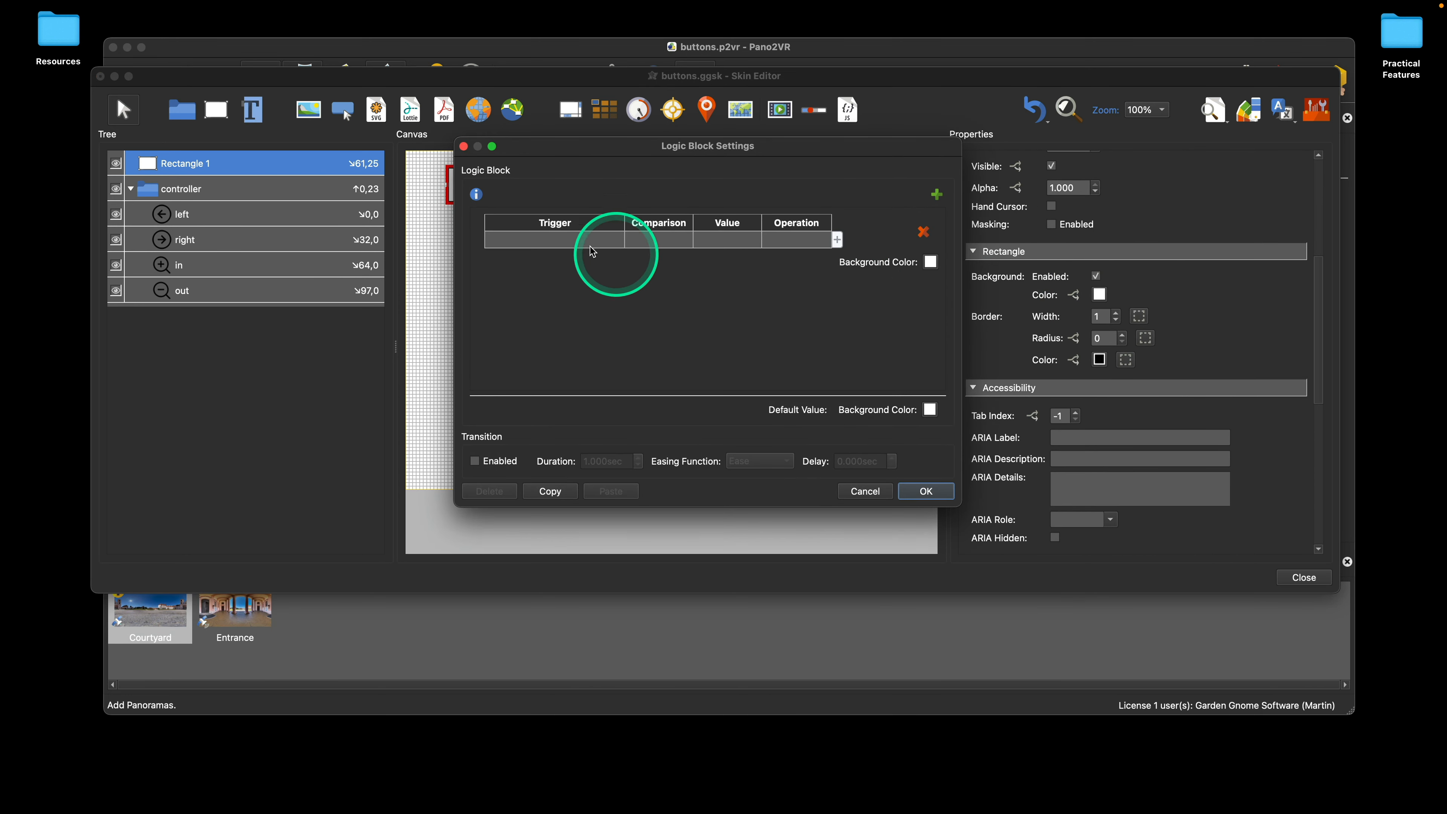
double_click(566, 240)
mouse_move(566, 241)
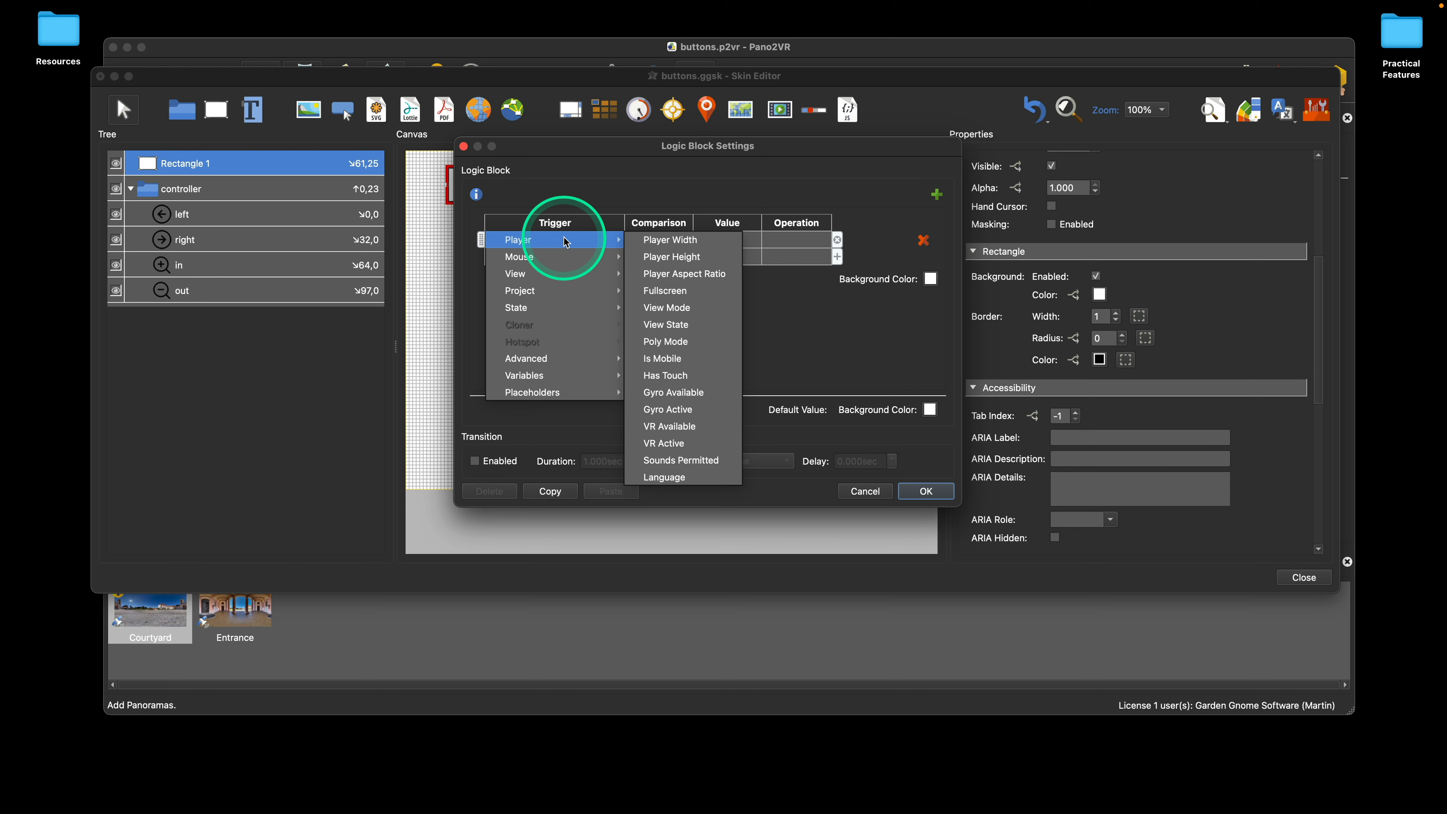
left_click(684, 241)
left_click(650, 240)
left_click(649, 240)
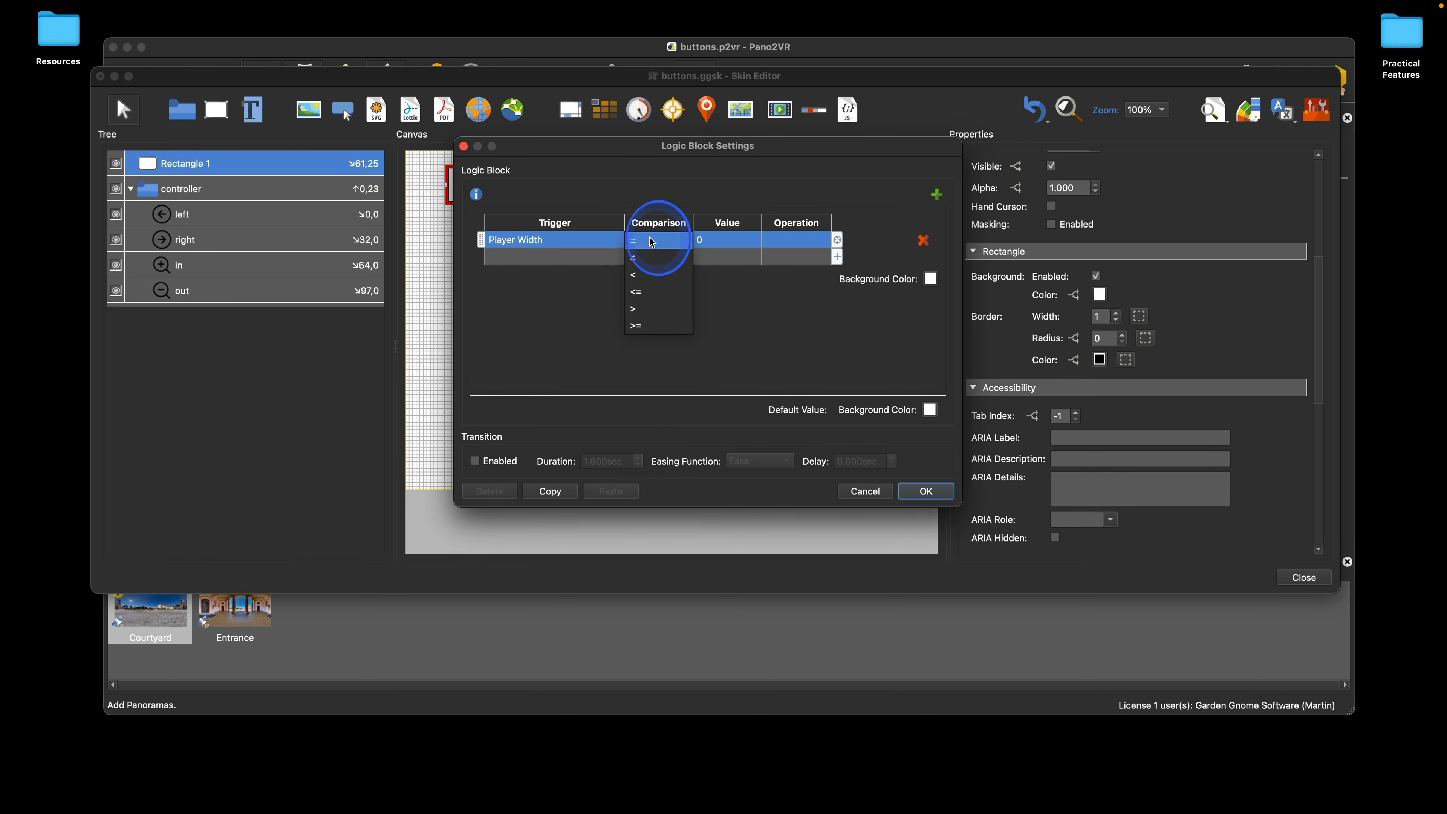
left_click(649, 275)
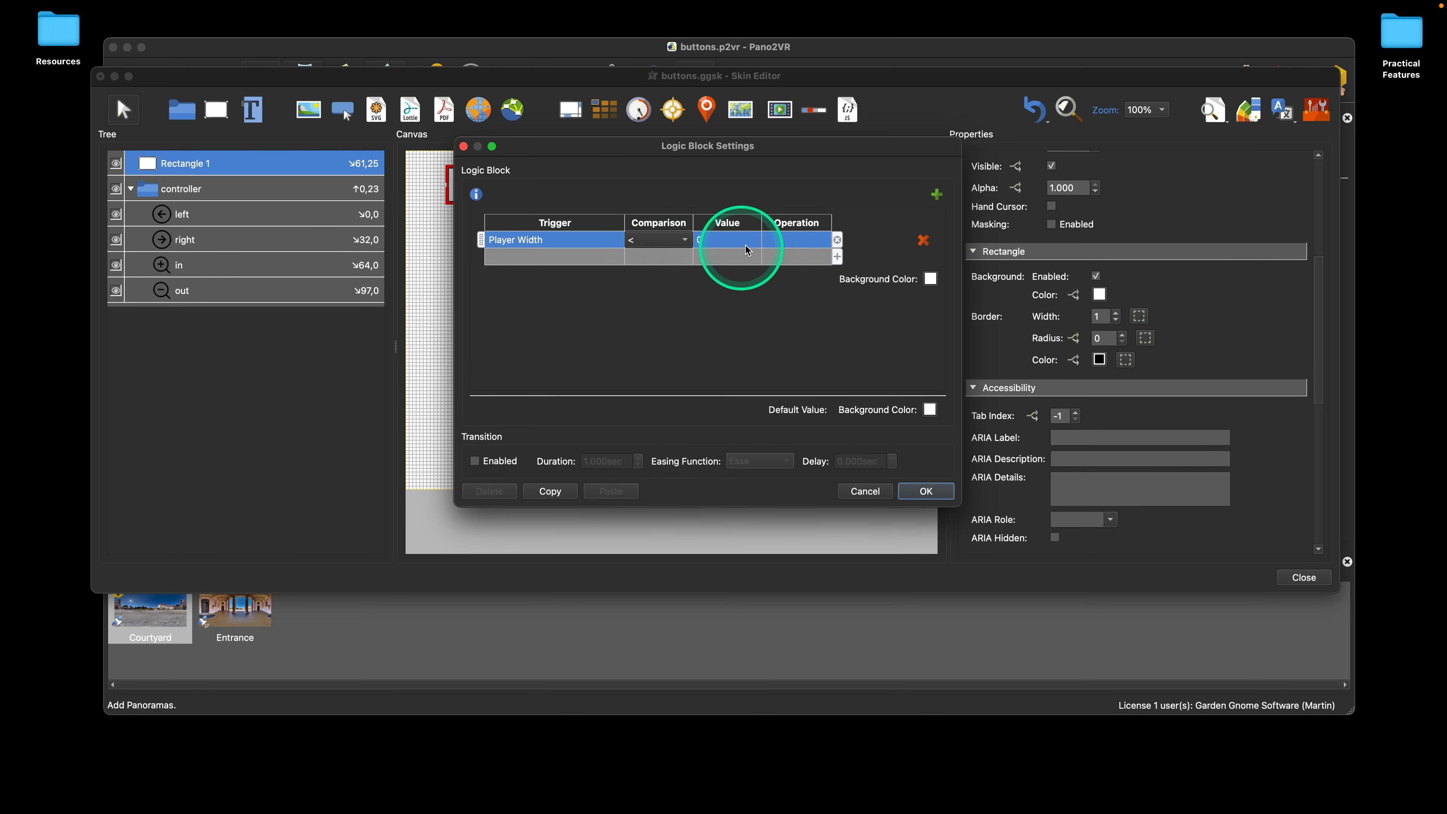
left_click(737, 239)
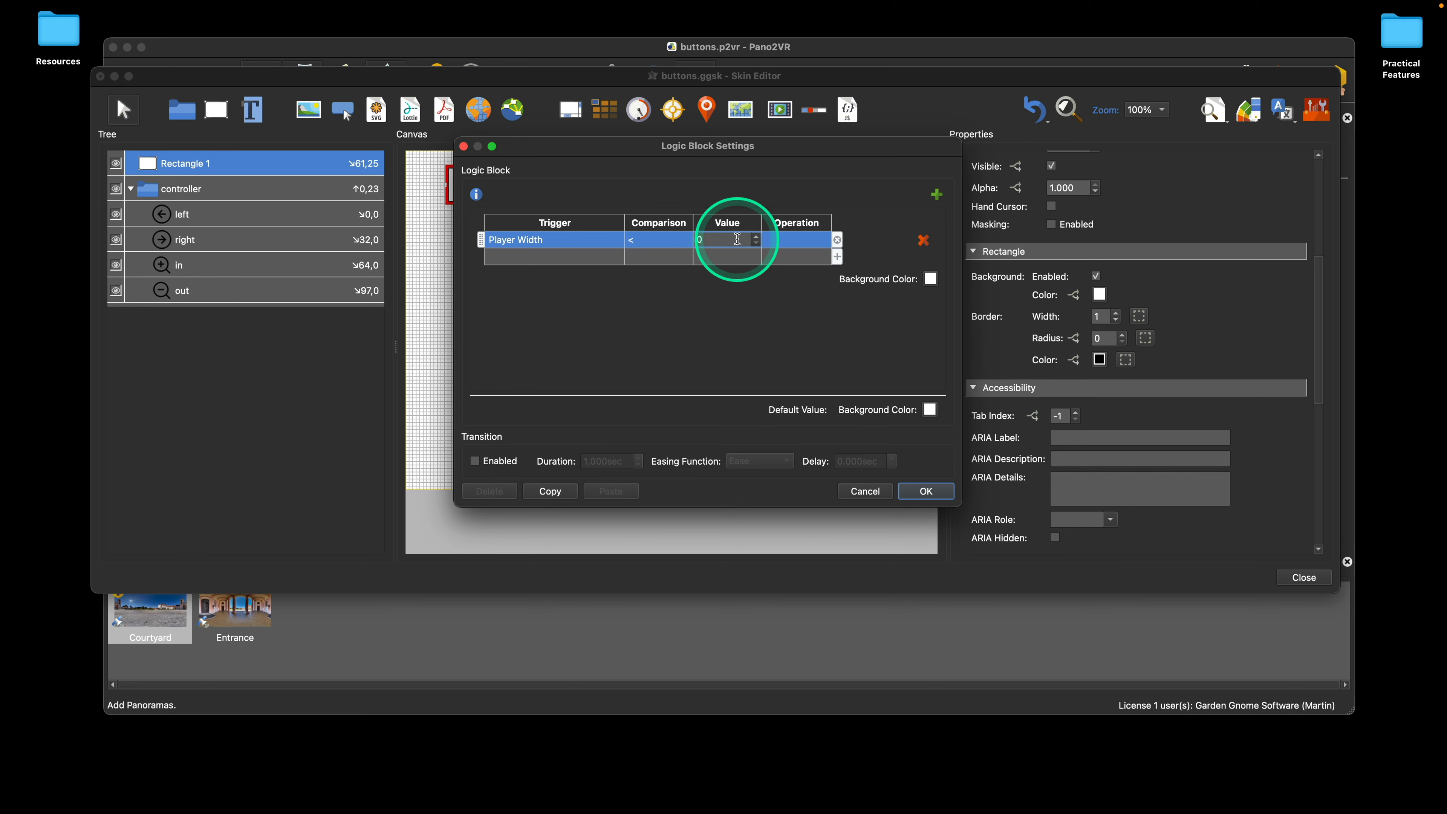
type("6400")
left_click(736, 244)
key("BackSpace")
Step: Set the background color for the Player Width condition to red (#ff0000) and apply the logic block
left_click(930, 278)
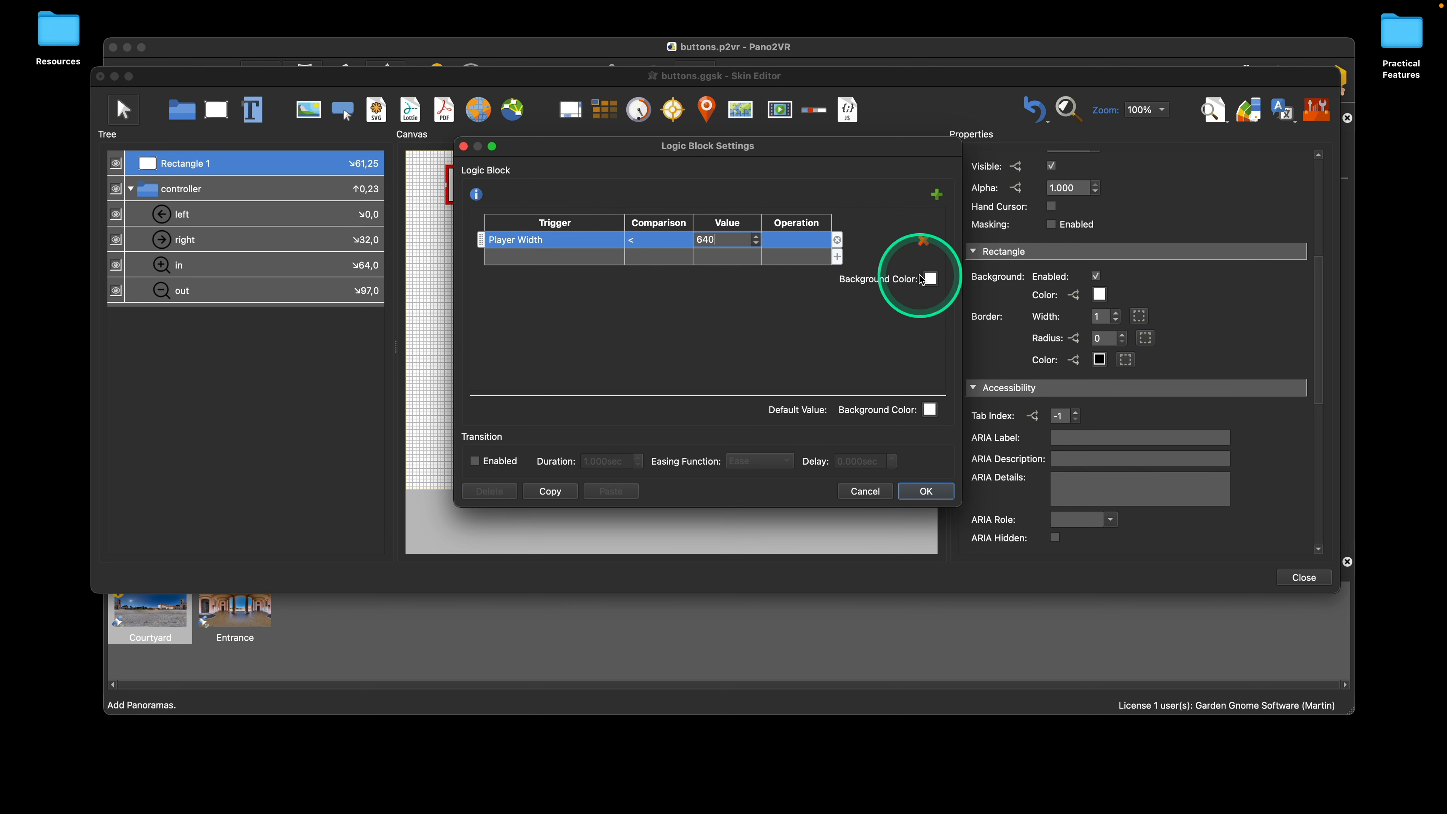
left_click(551, 248)
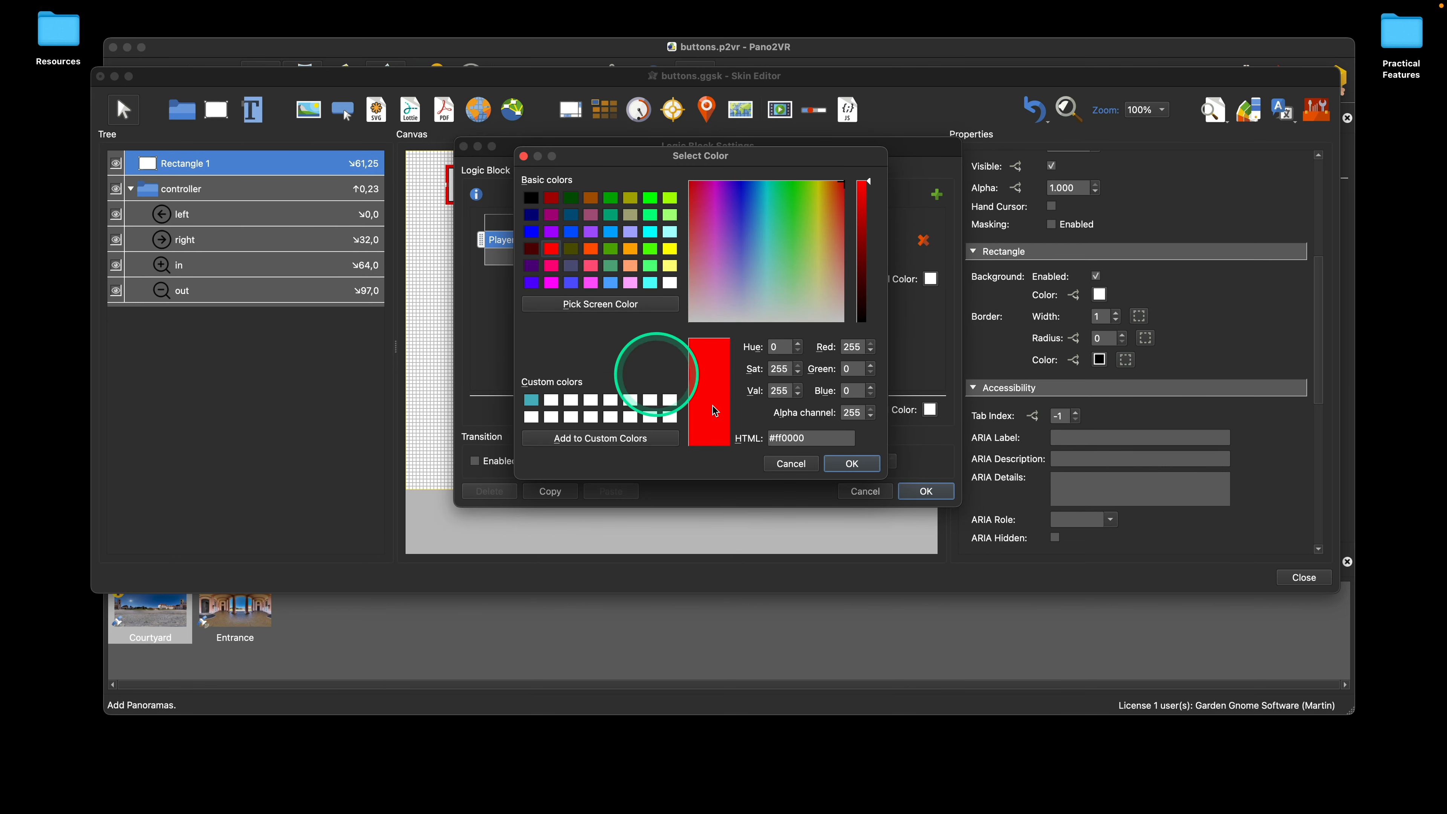
left_click(851, 463)
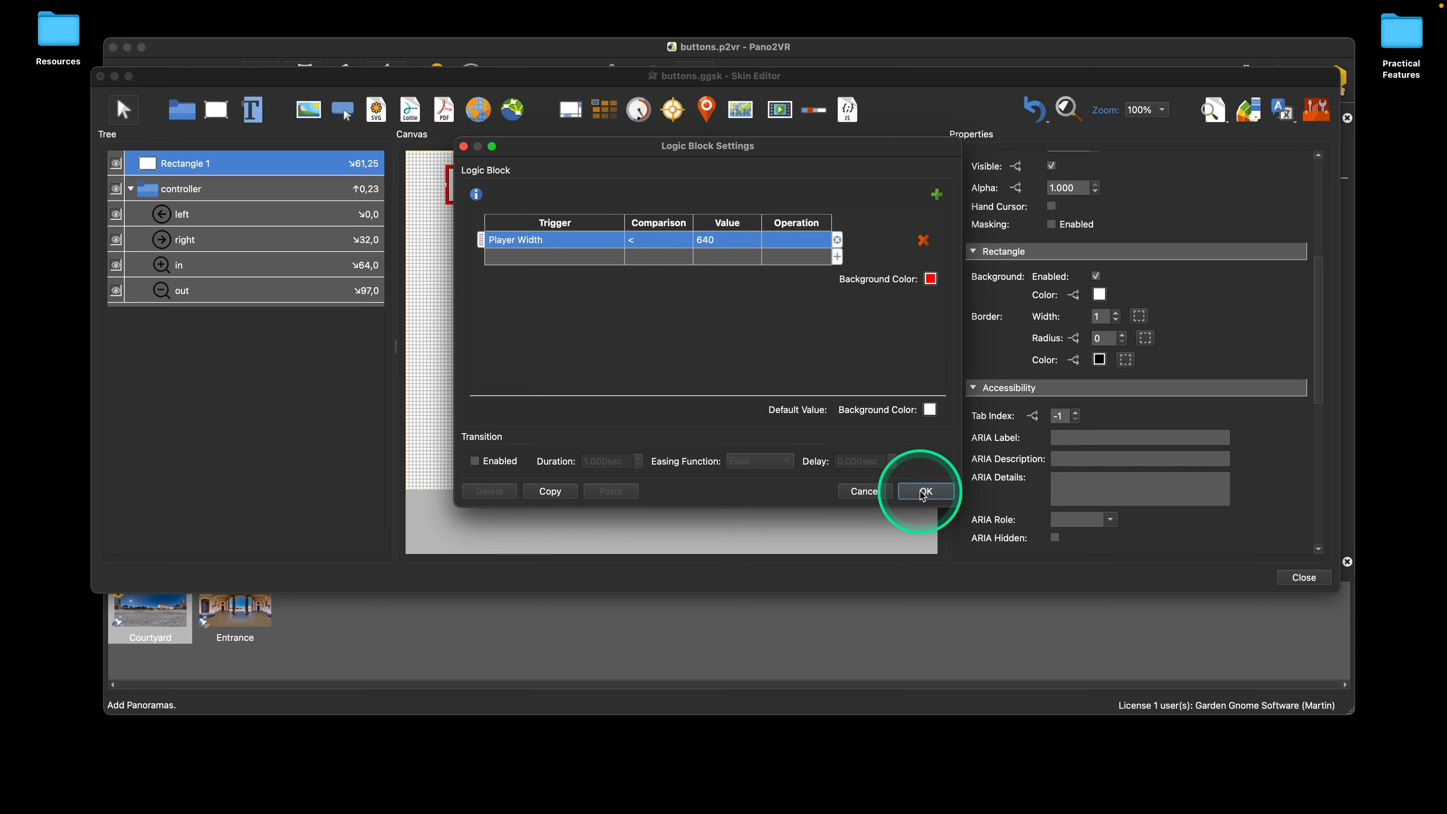
left_click(924, 494)
Step: Open the live preview, resize it to widths below 640 pixels to check the rectangle's color, and close it
left_click(1225, 111)
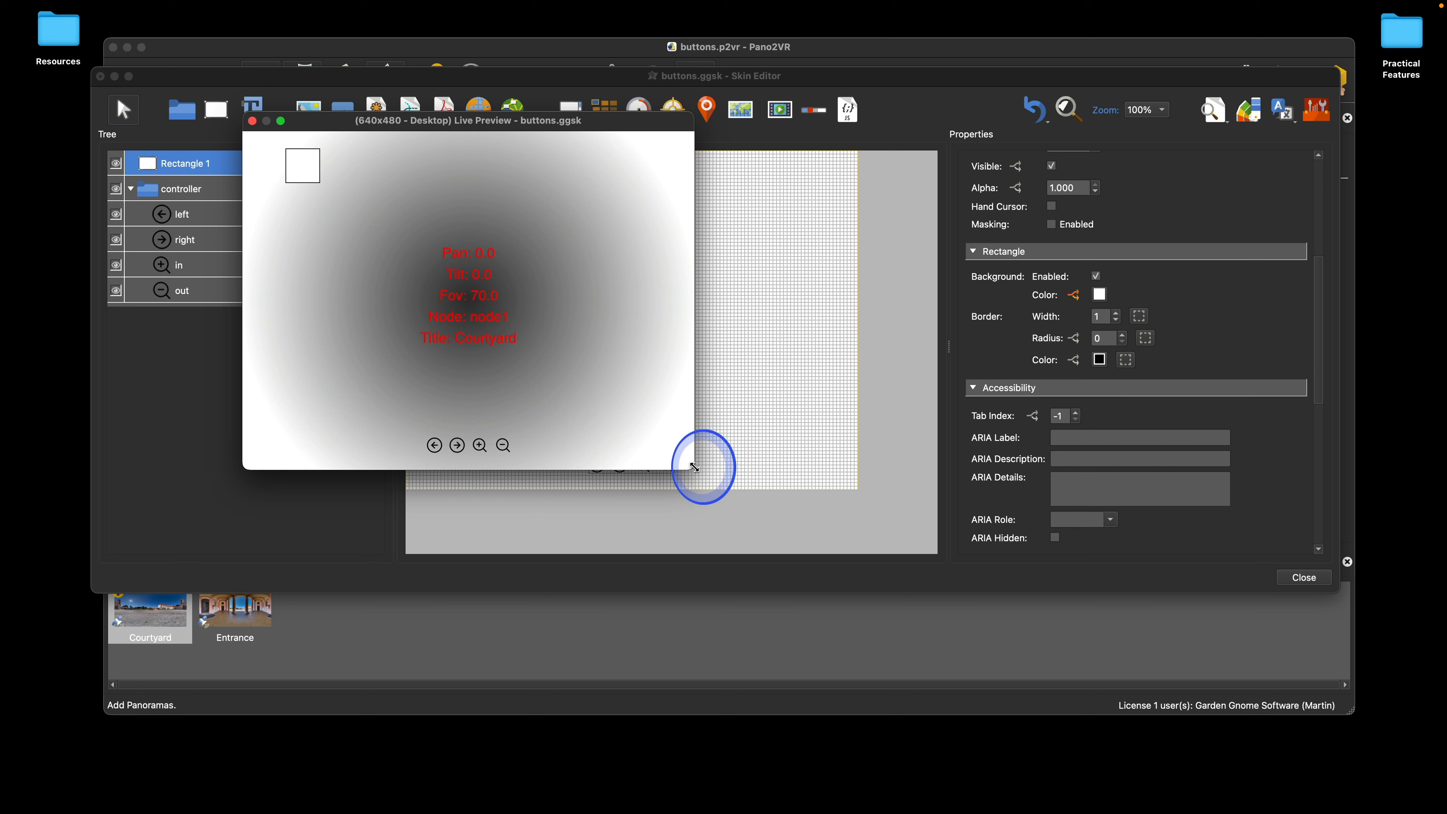
mouse_move(694, 467)
left_mouse_down()
mouse_move(746, 469)
mouse_move(675, 463)
mouse_move(711, 463)
mouse_move(676, 463)
mouse_move(677, 428)
mouse_move(735, 455)
mouse_move(691, 453)
mouse_move(737, 459)
mouse_move(684, 458)
mouse_move(741, 461)
mouse_move(672, 465)
left_mouse_up()
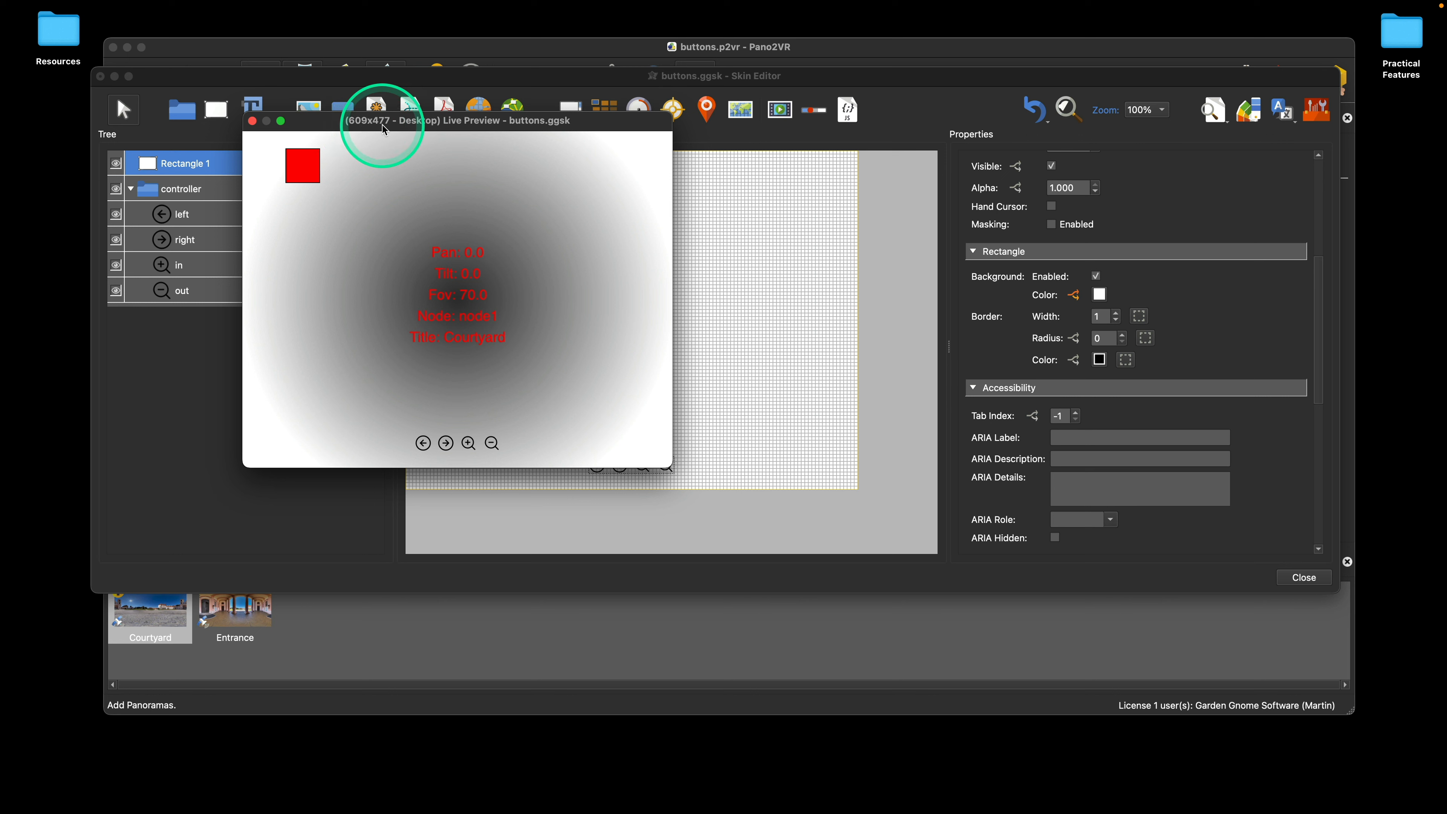
left_click_drag(670, 461, 691, 463)
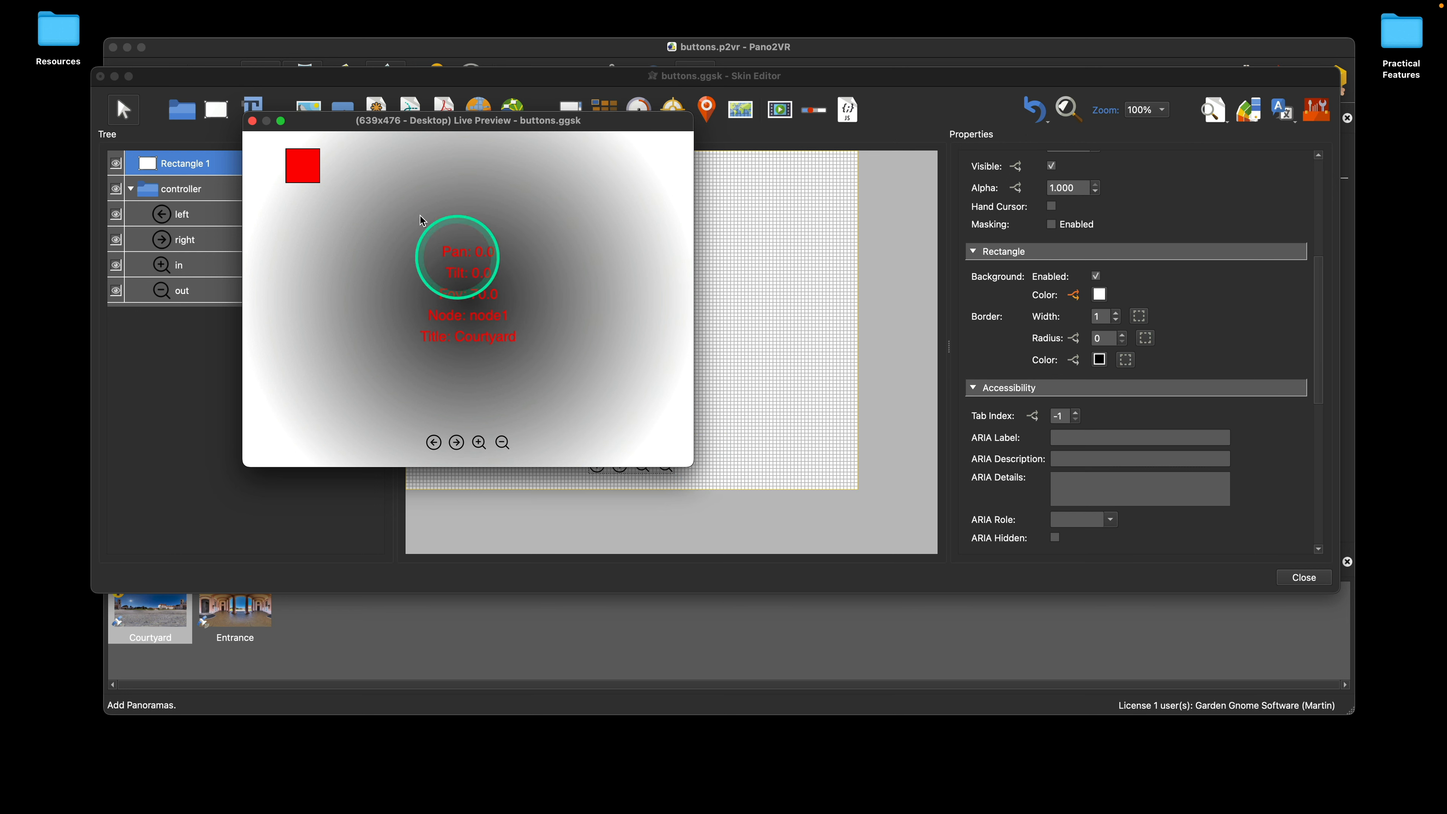
left_click(251, 121)
Step: Change the comparison in the rectangle's background color logic block to <= and apply it
left_click(1075, 296)
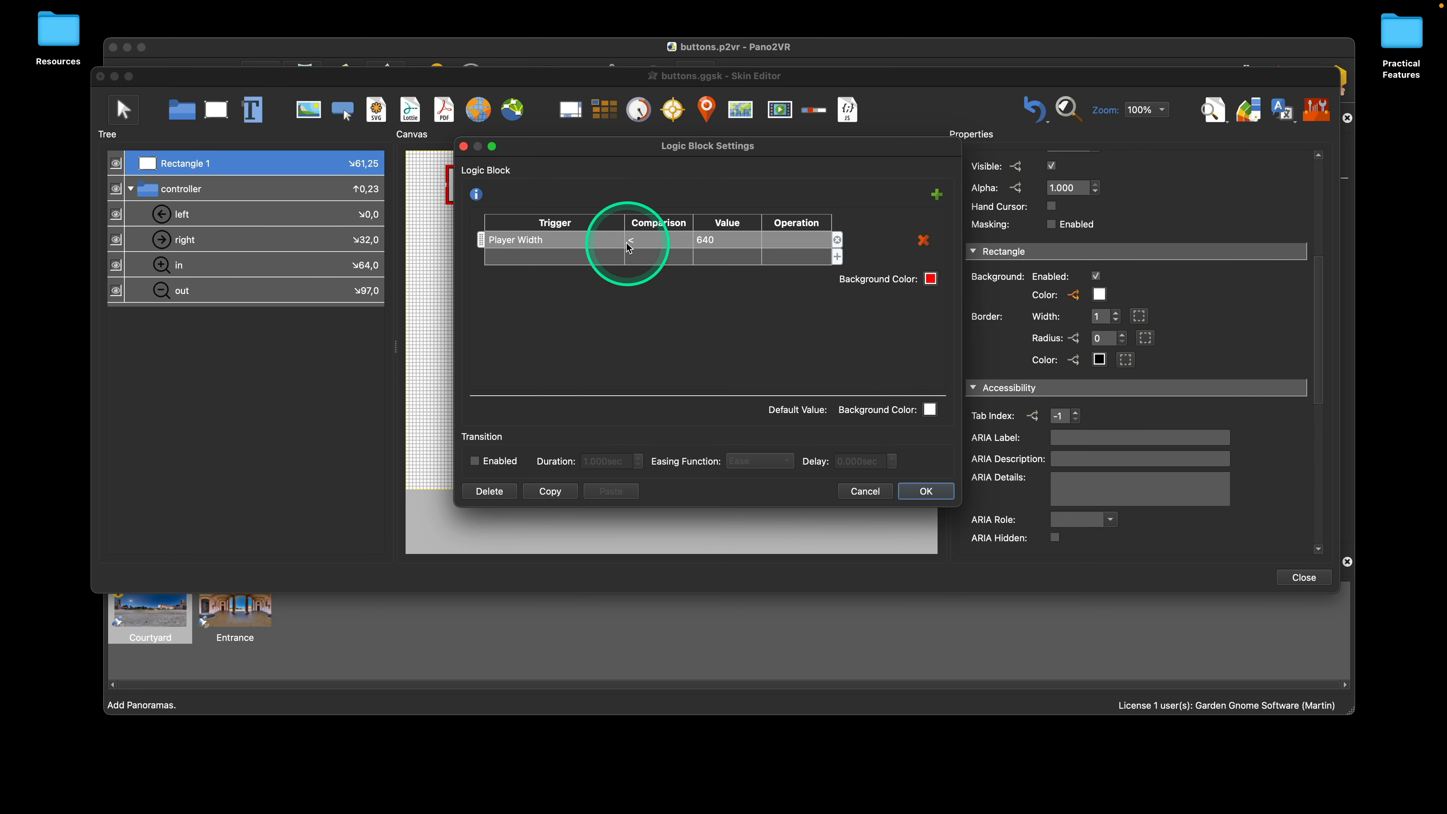
double_click(639, 243)
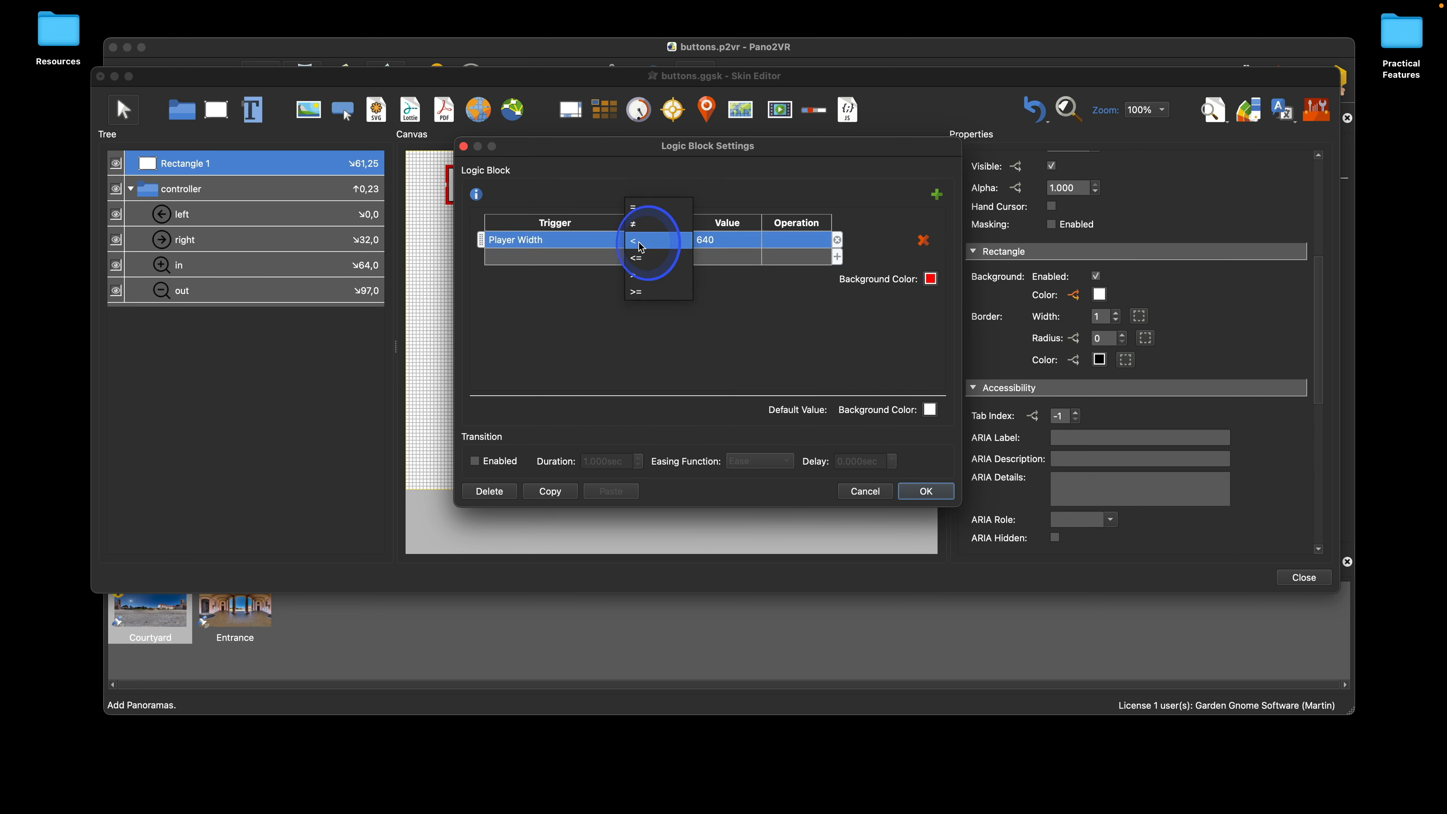
left_click(639, 258)
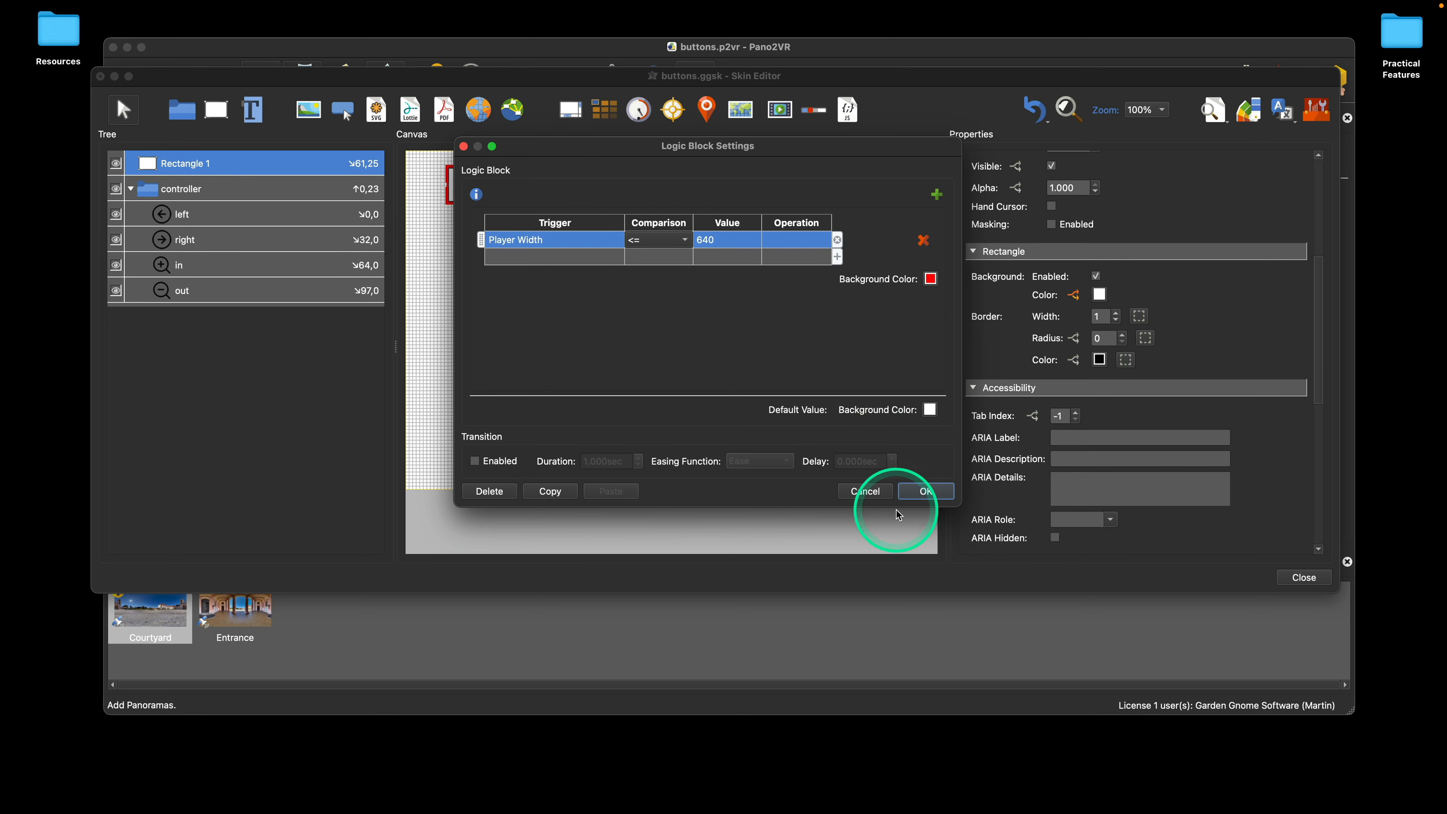
left_click(934, 492)
Step: Check the rectangle's color in the live preview at a width of 640 pixels and close the preview
left_click(1215, 110)
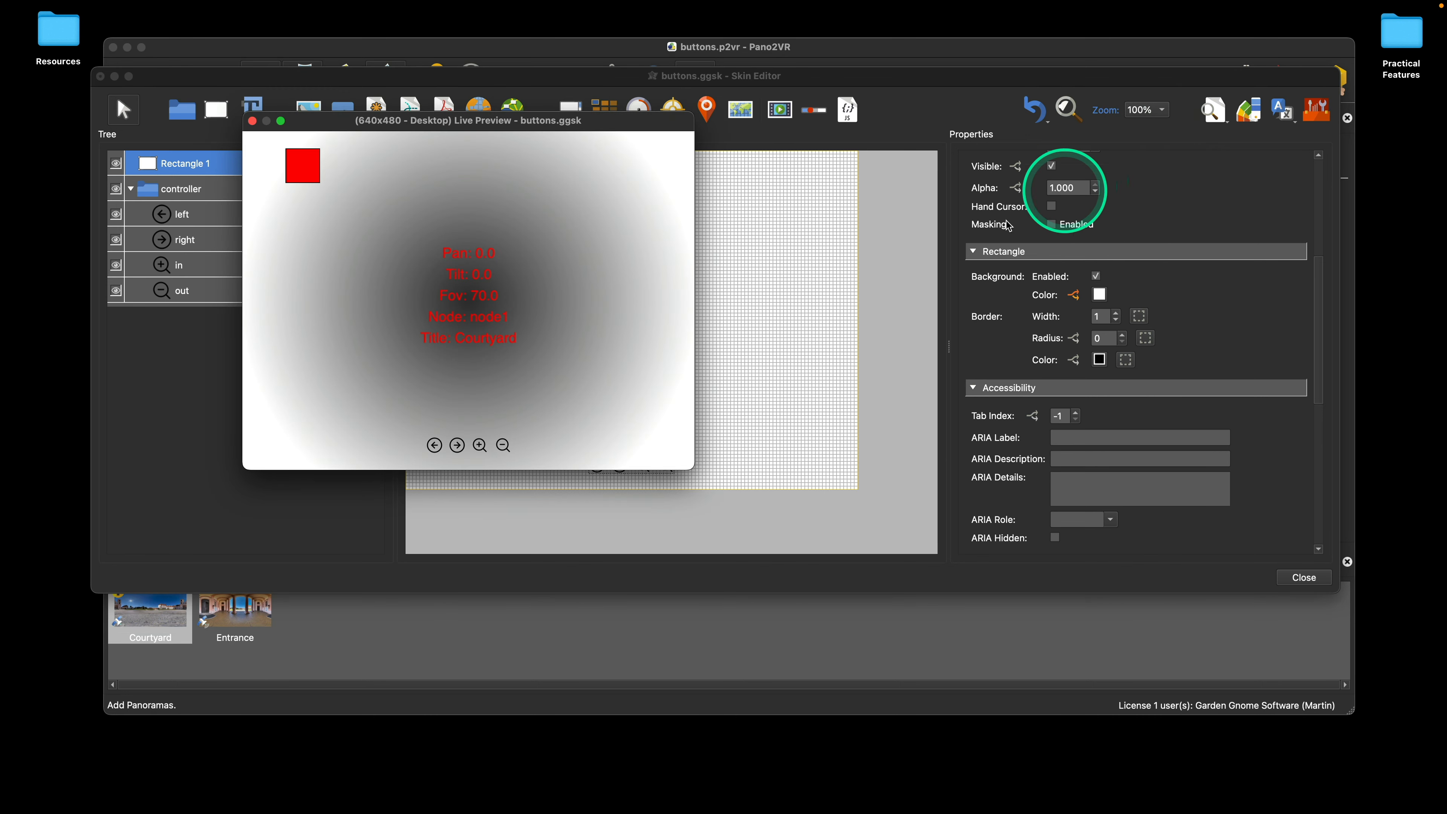
left_click_drag(687, 466, 688, 466)
left_click(252, 121)
Step: Move the rectangle on the canvas to about X 122, Y 68 pixels
left_click(590, 314)
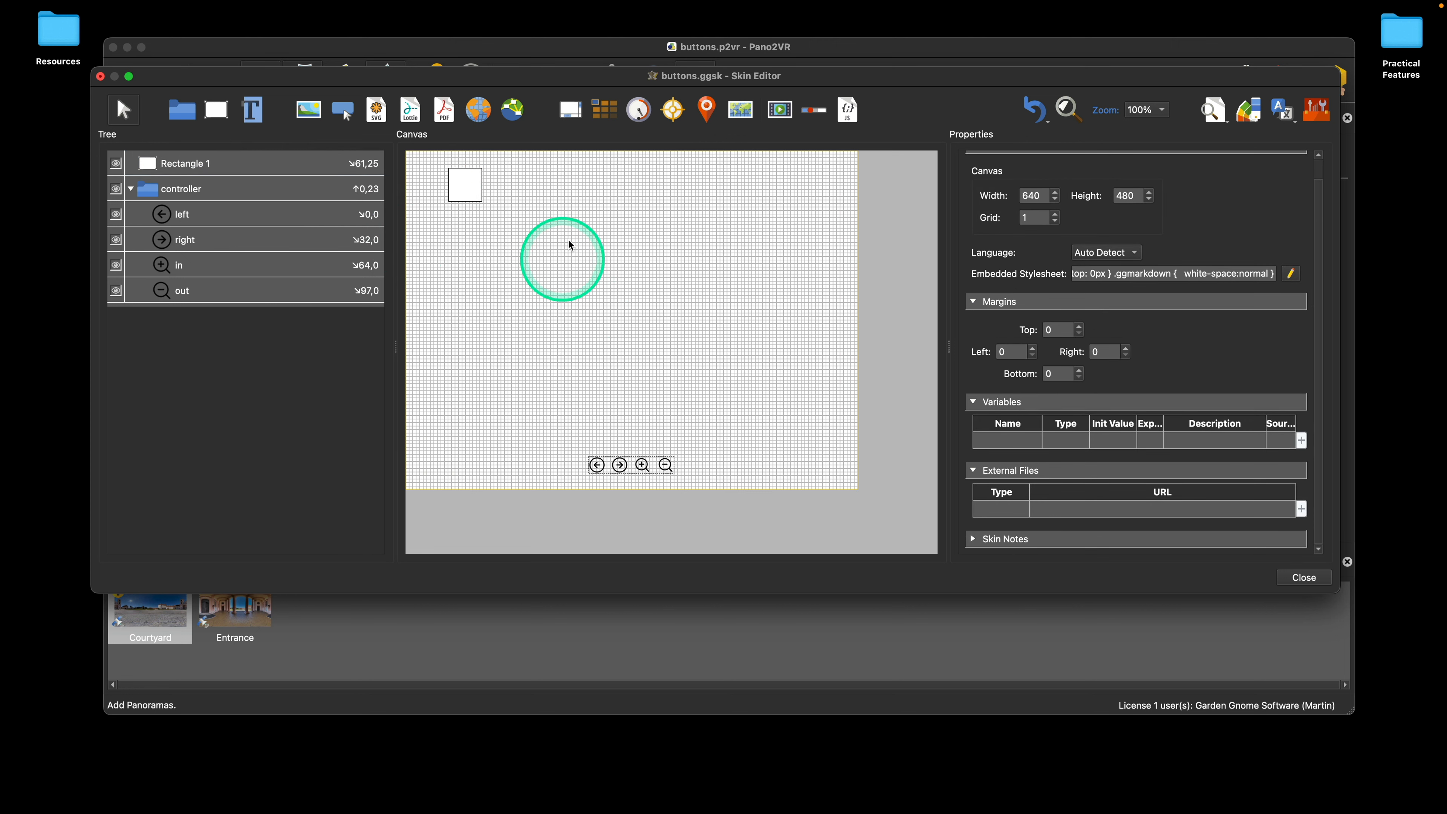
left_click(457, 182)
left_click_drag(460, 184, 504, 218)
Step: Open the live preview and enable Preview as mobile
left_click(1208, 108)
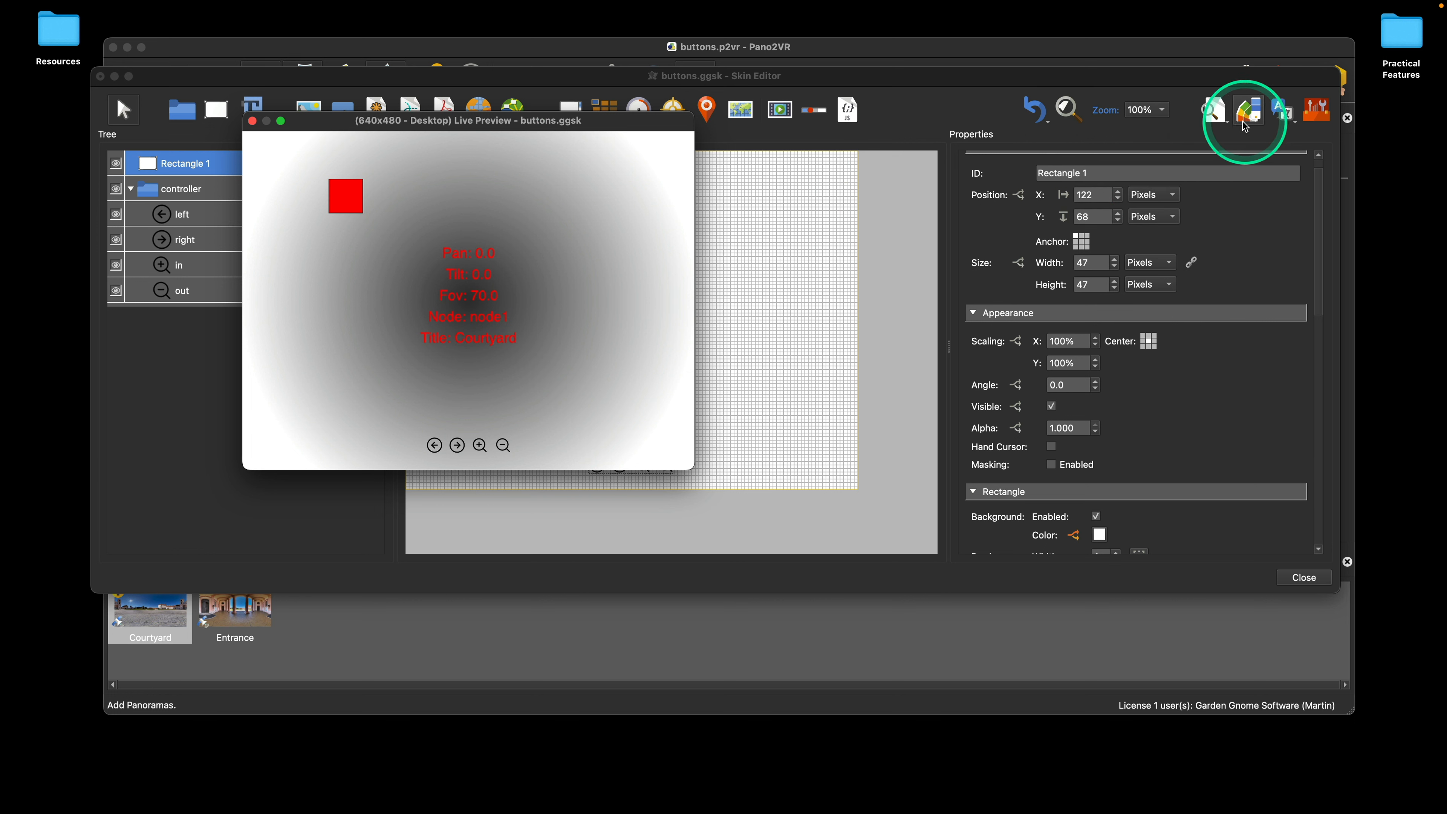
left_click(1223, 124)
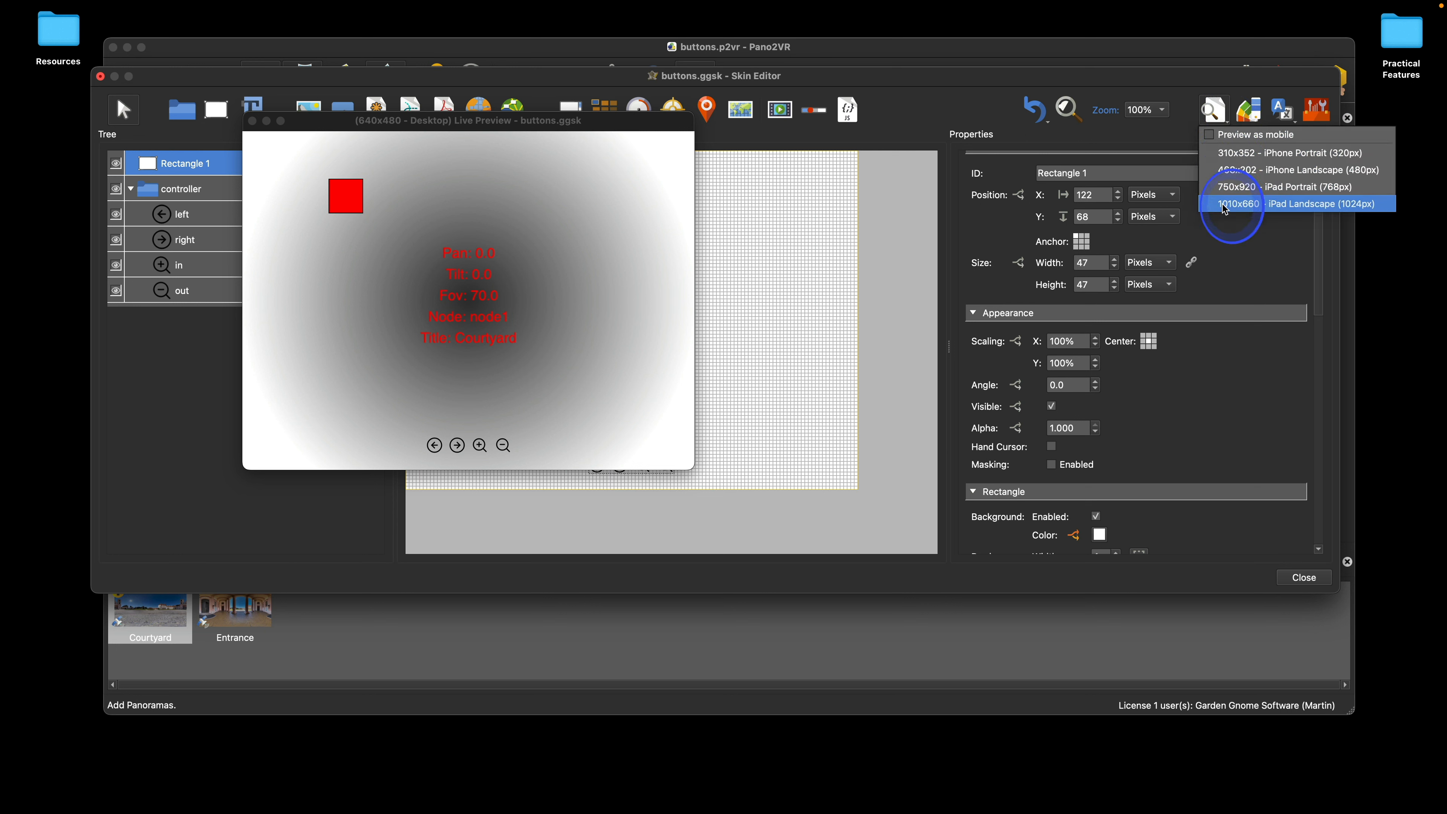
left_click(1212, 132)
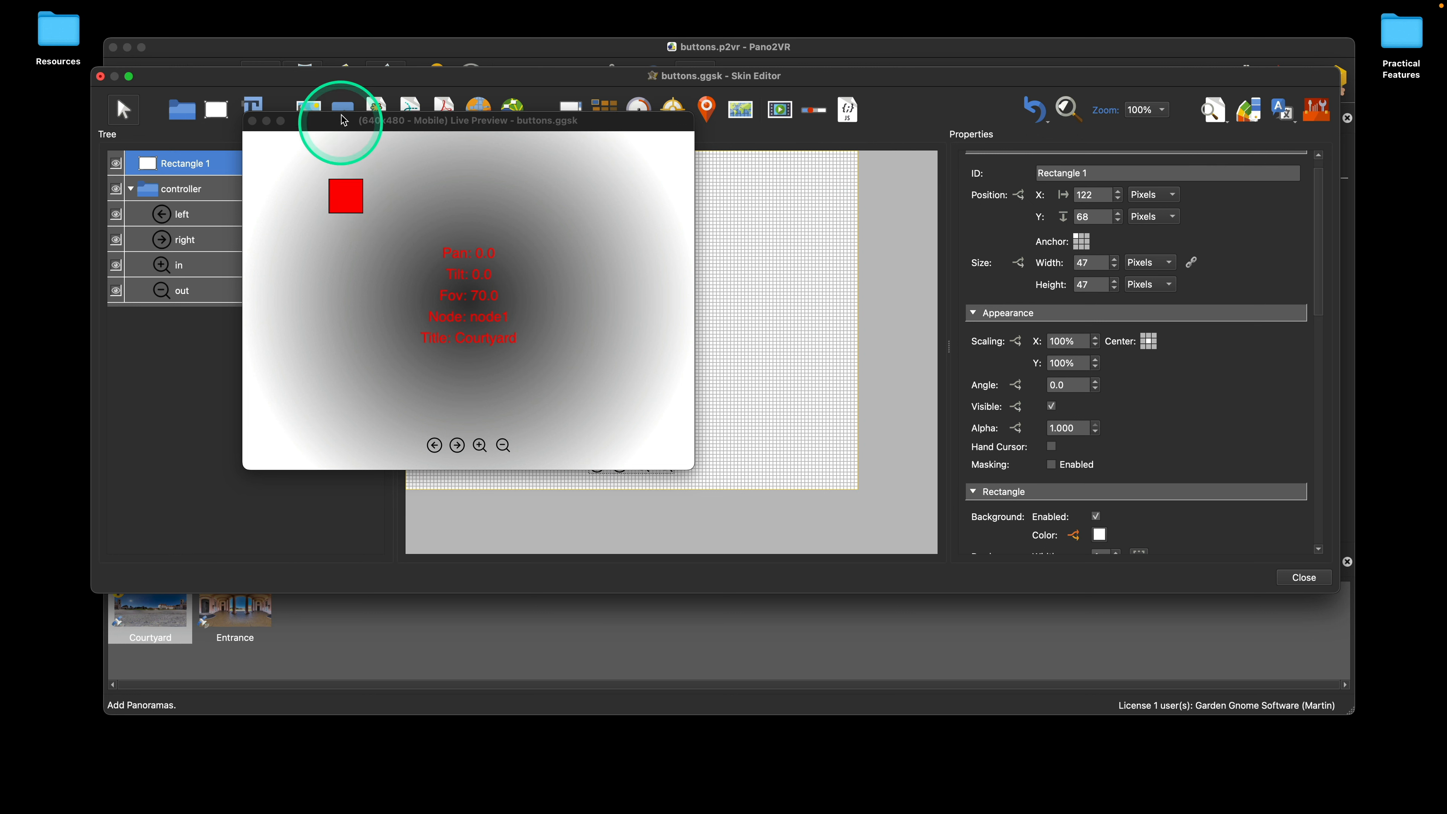
Step: Move the live preview window clear of the rectangle and reposition the rectangle at about X 191, Y 69 pixels
left_click_drag(345, 127, 129, 39)
left_click(515, 273)
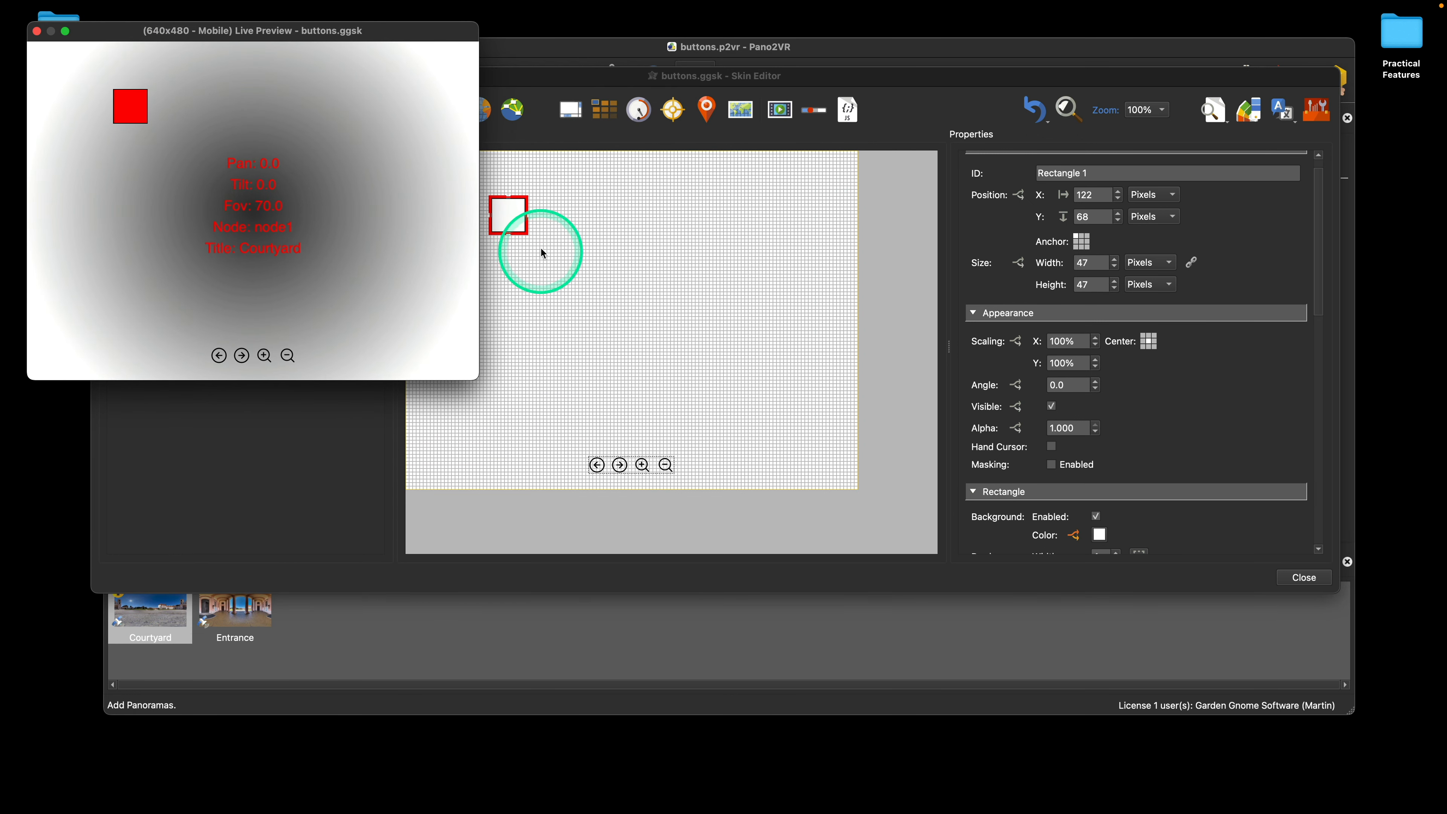
left_click_drag(514, 214, 562, 216)
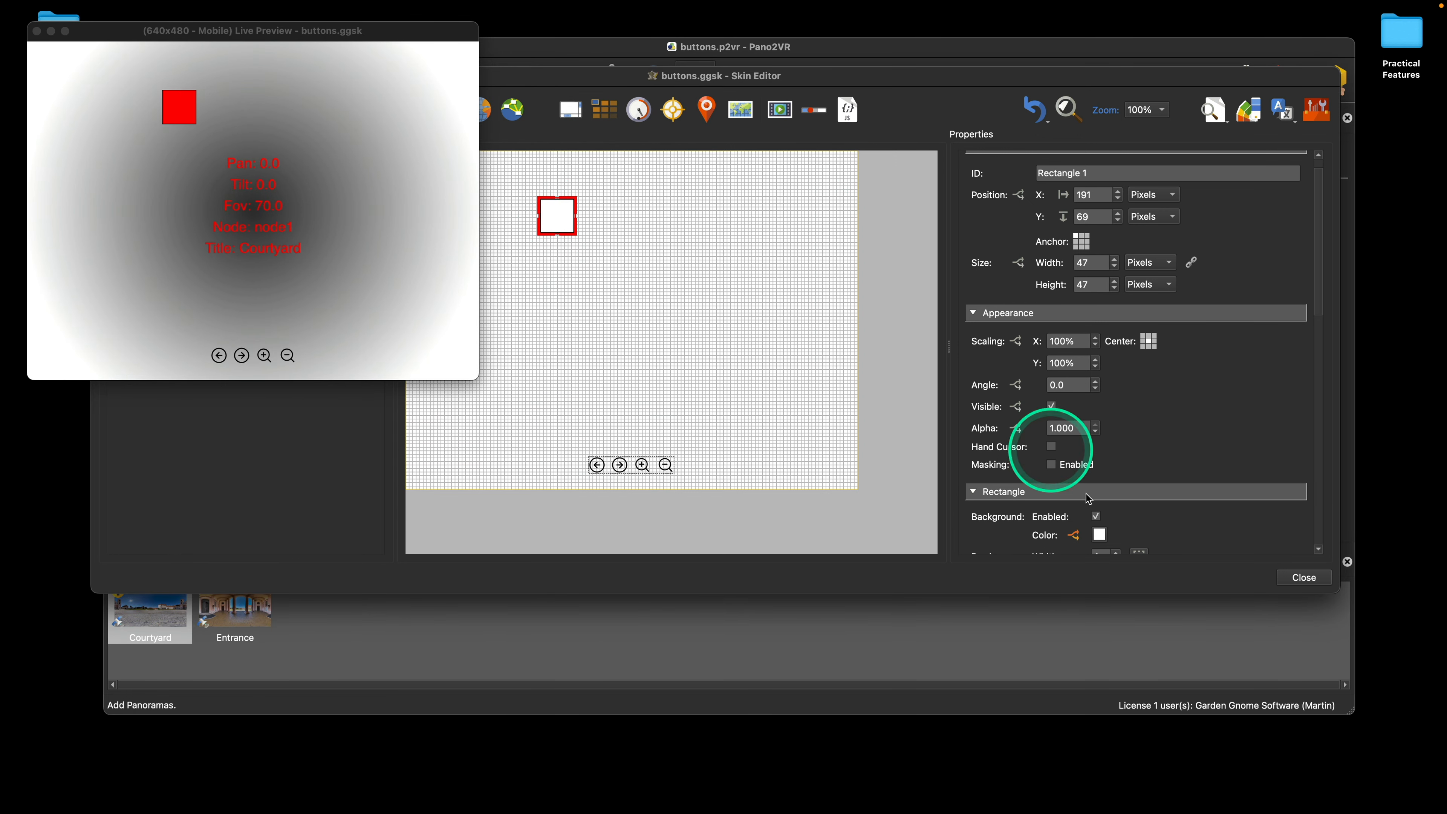
Step: Make the rectangle invisible by default and add a visibility logic block that sets Visible to true when Is Mobile = true
scroll(1184, 374, "down", 3)
left_click(1053, 336)
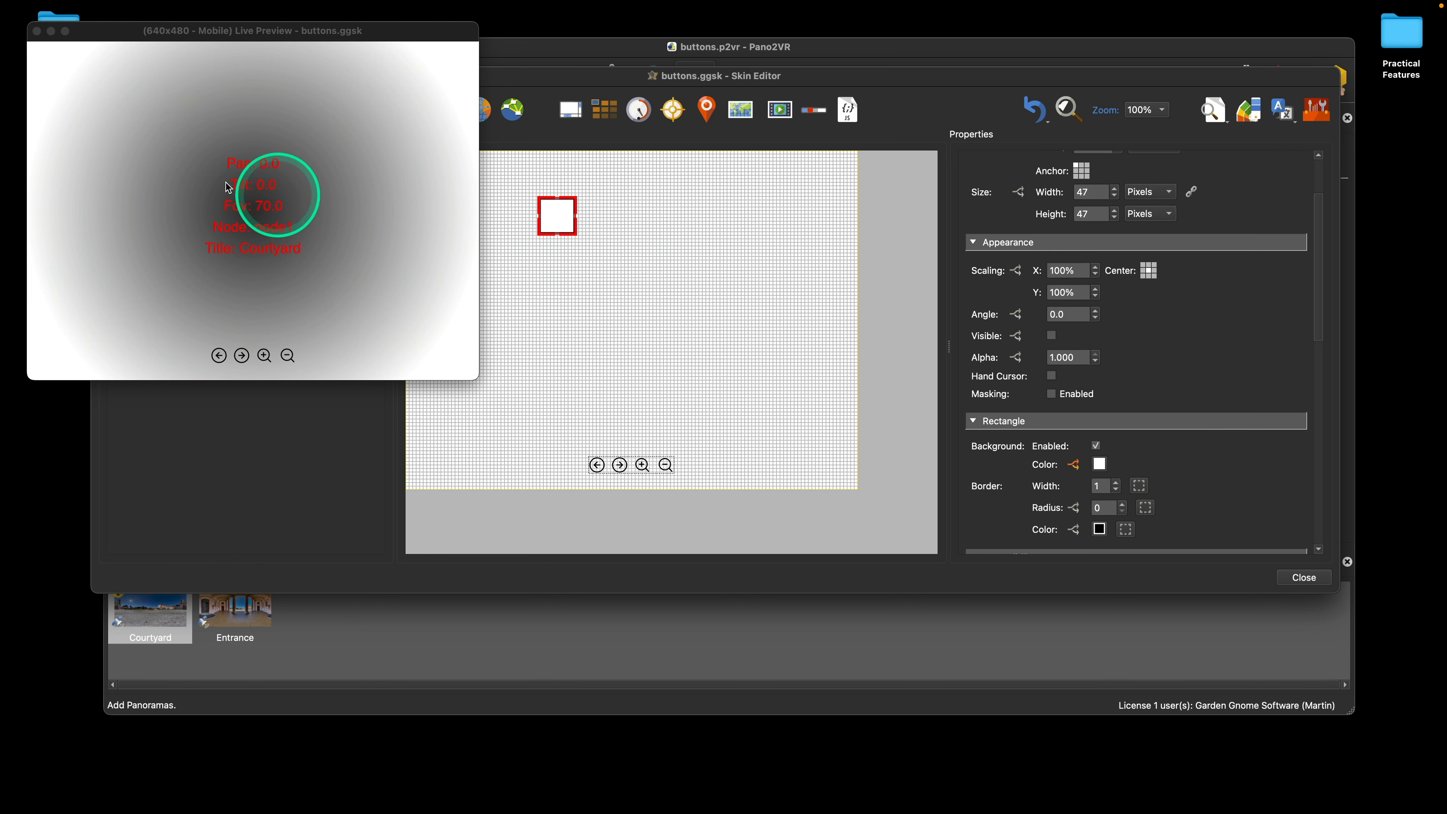
left_click(1016, 337)
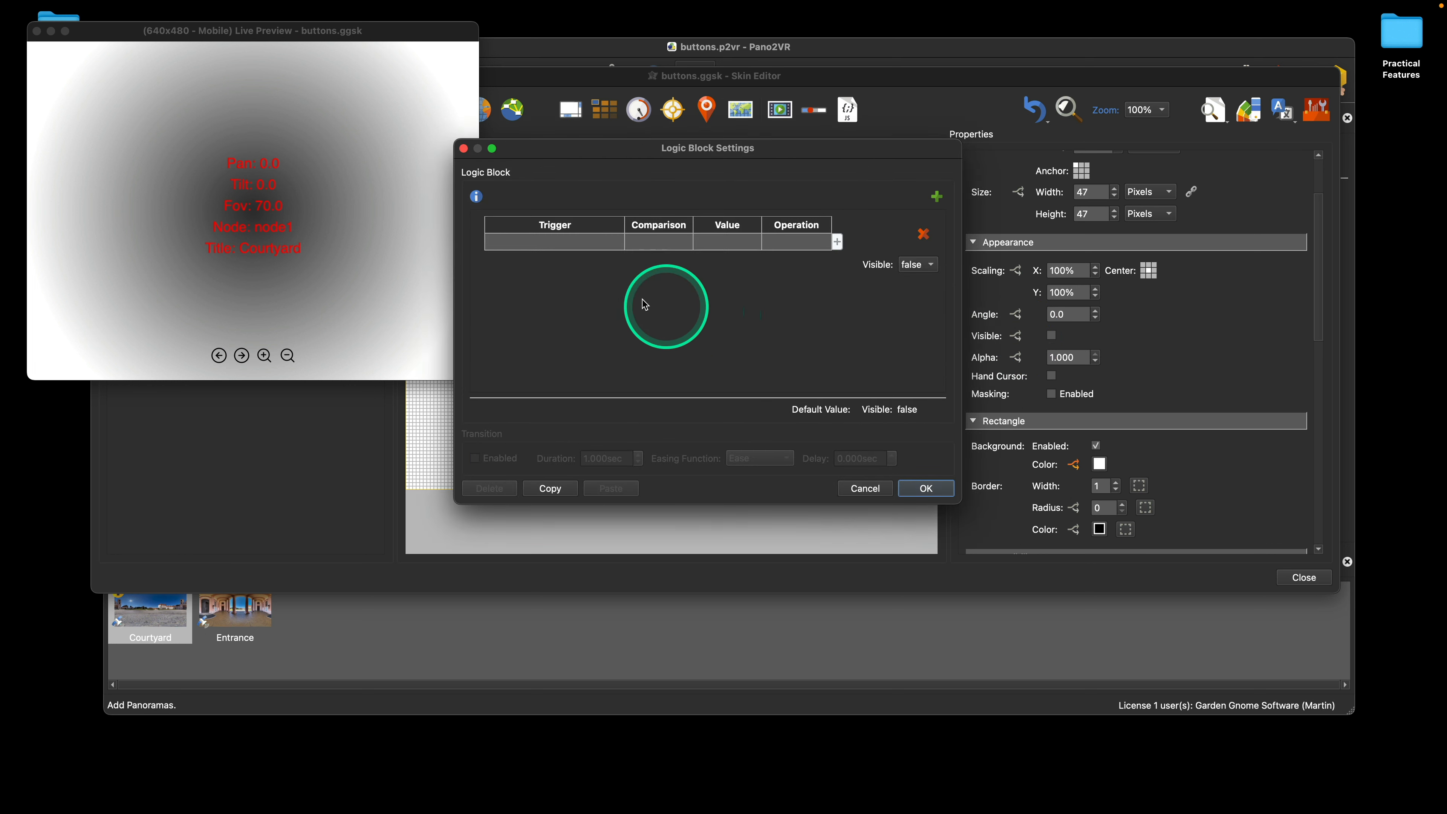
left_click(590, 244)
left_click(591, 243)
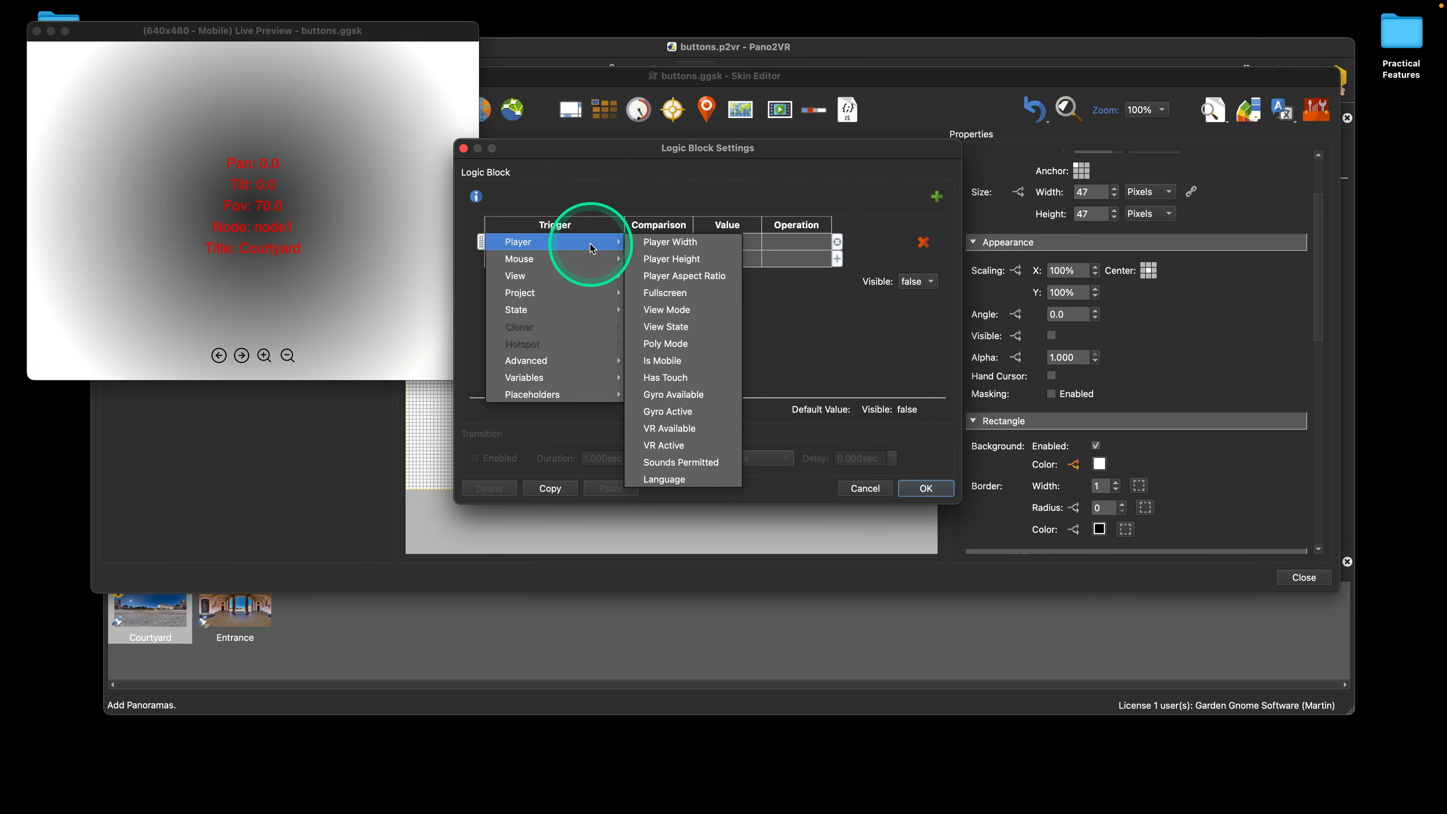
left_click(664, 360)
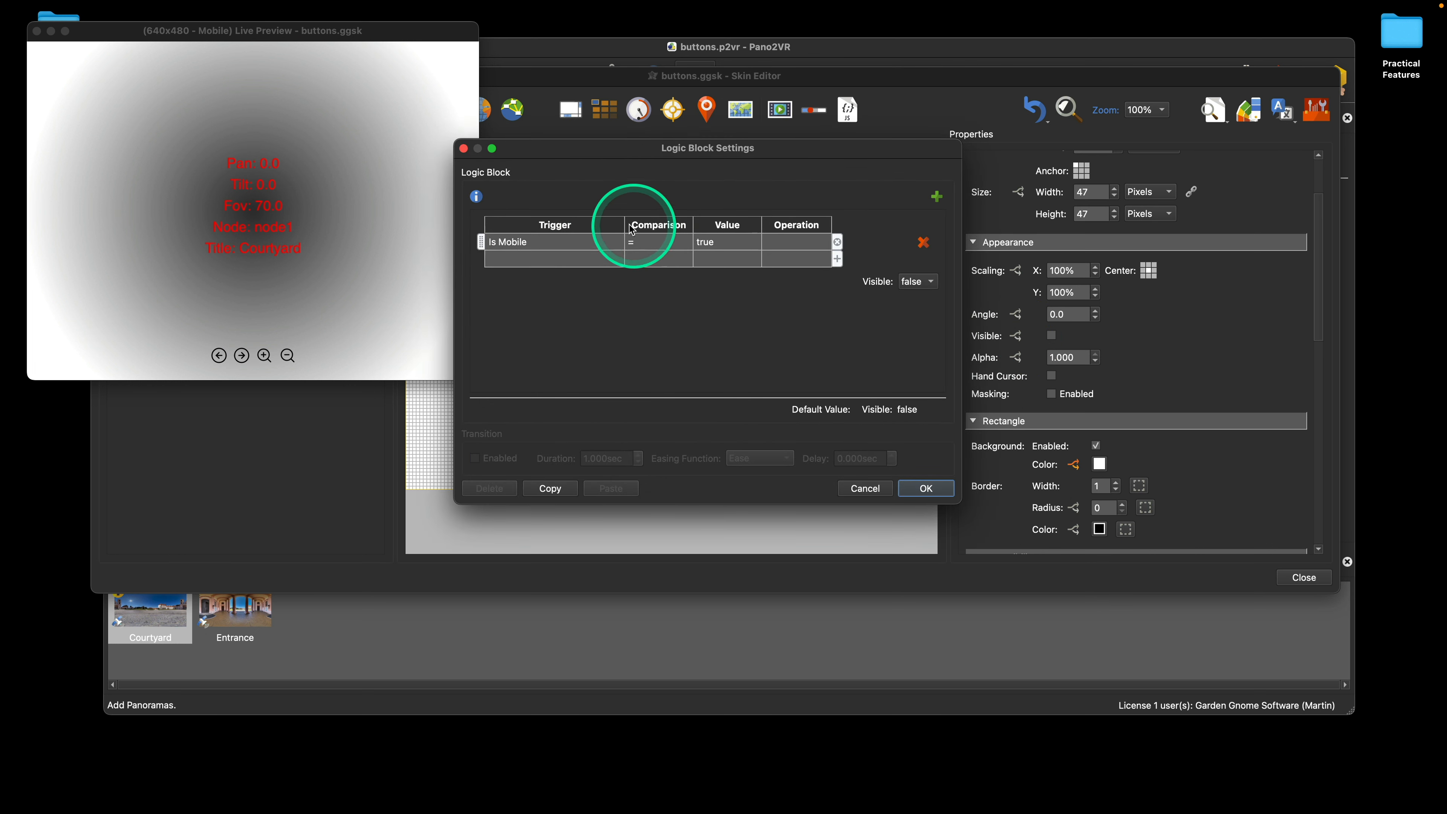
left_click(918, 281)
left_click(922, 272)
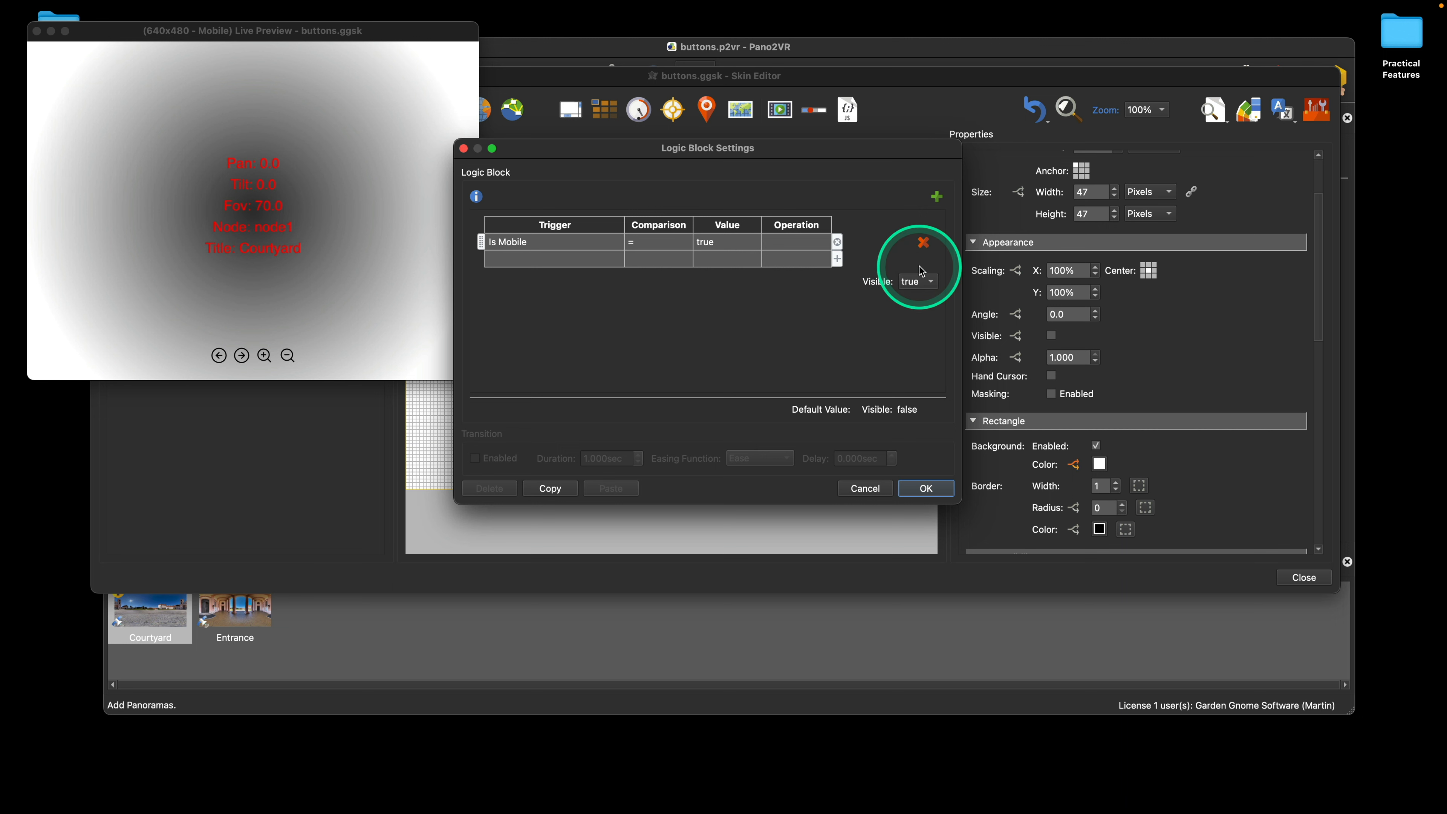
left_click(926, 488)
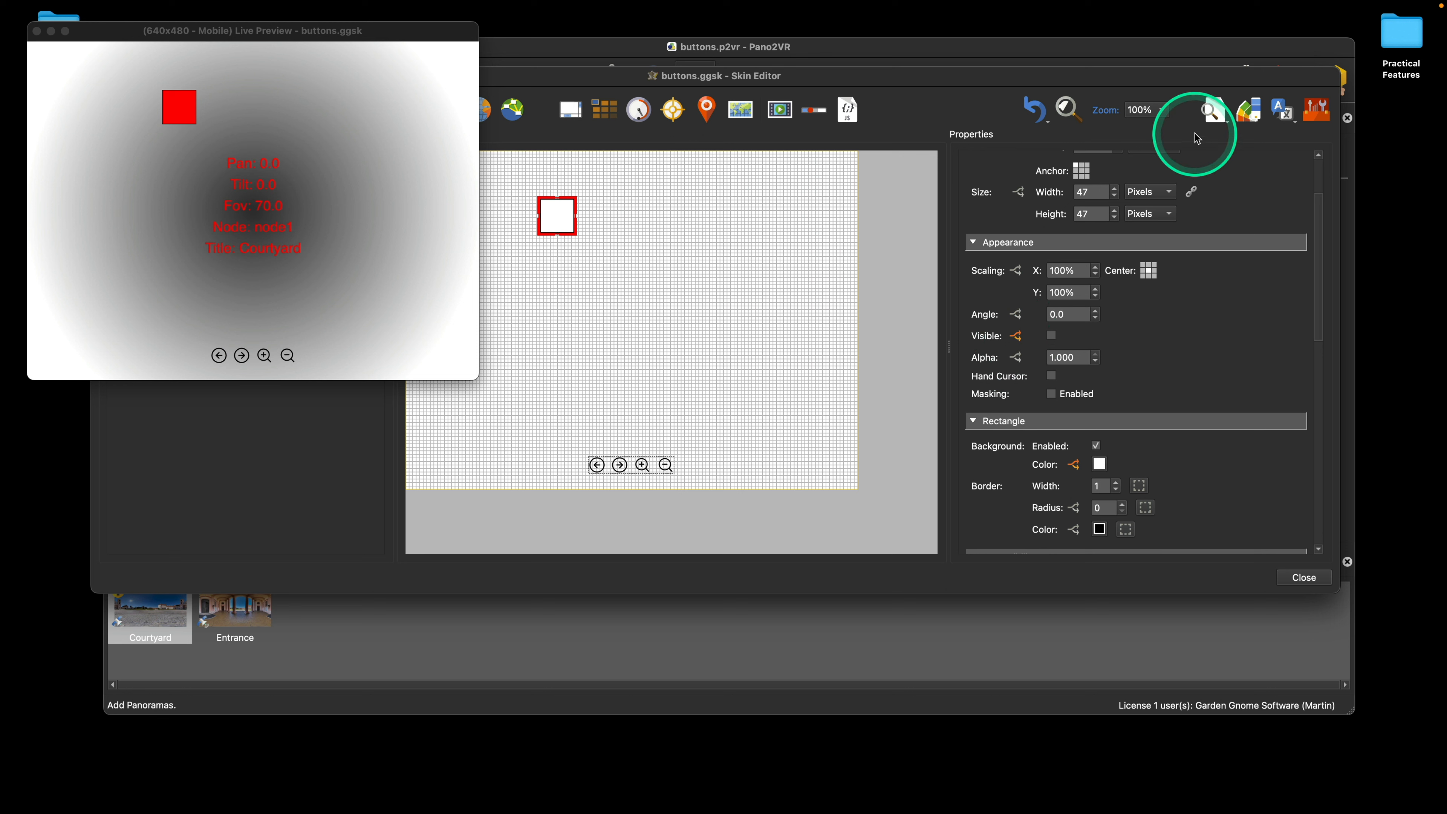
Step: Turn off Preview as mobile, check the desktop preview, and close the live preview window
left_click(1224, 127)
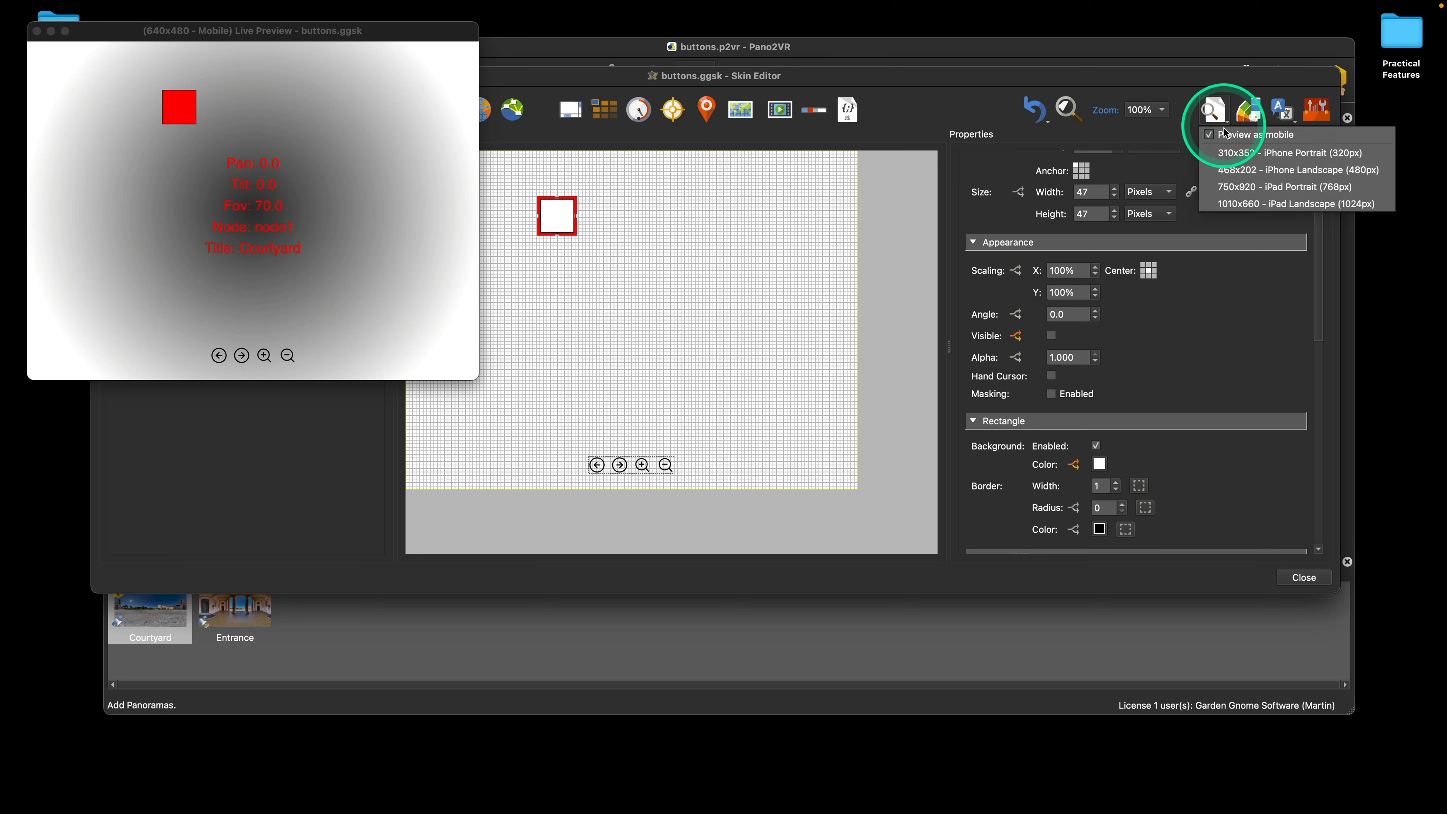
left_click(1214, 136)
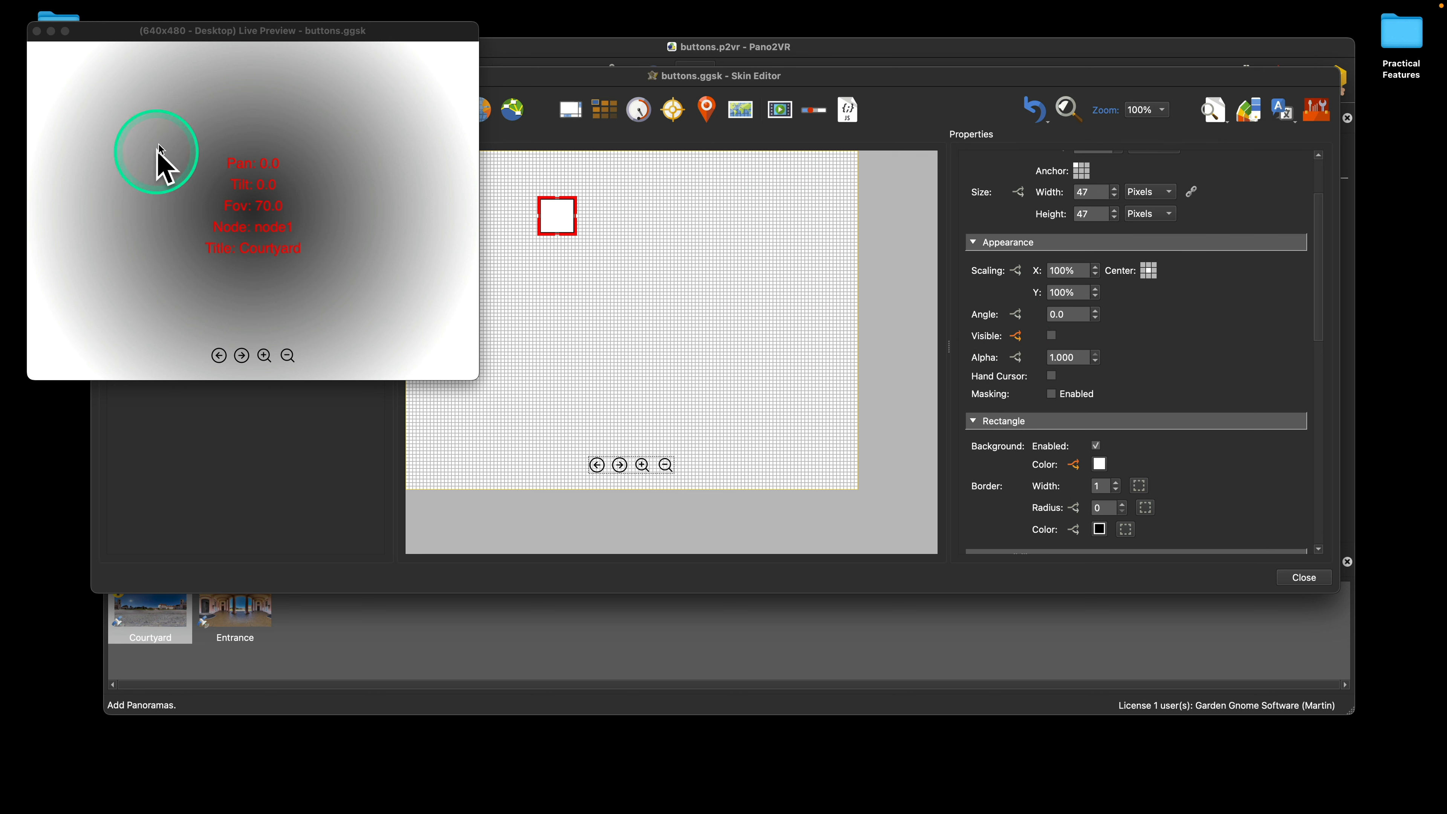
left_click_drag(121, 36, 343, 204)
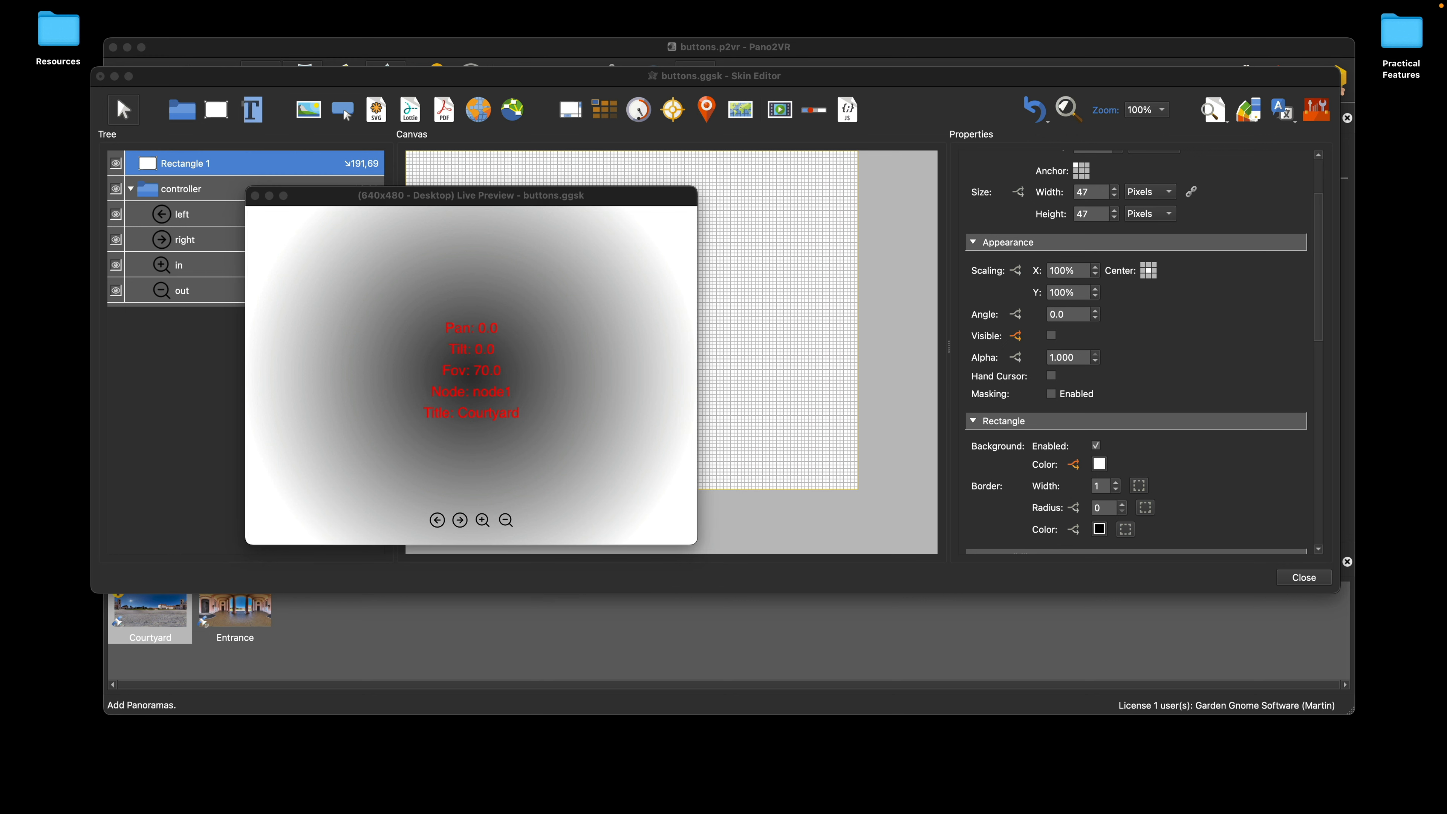
left_click(657, 298)
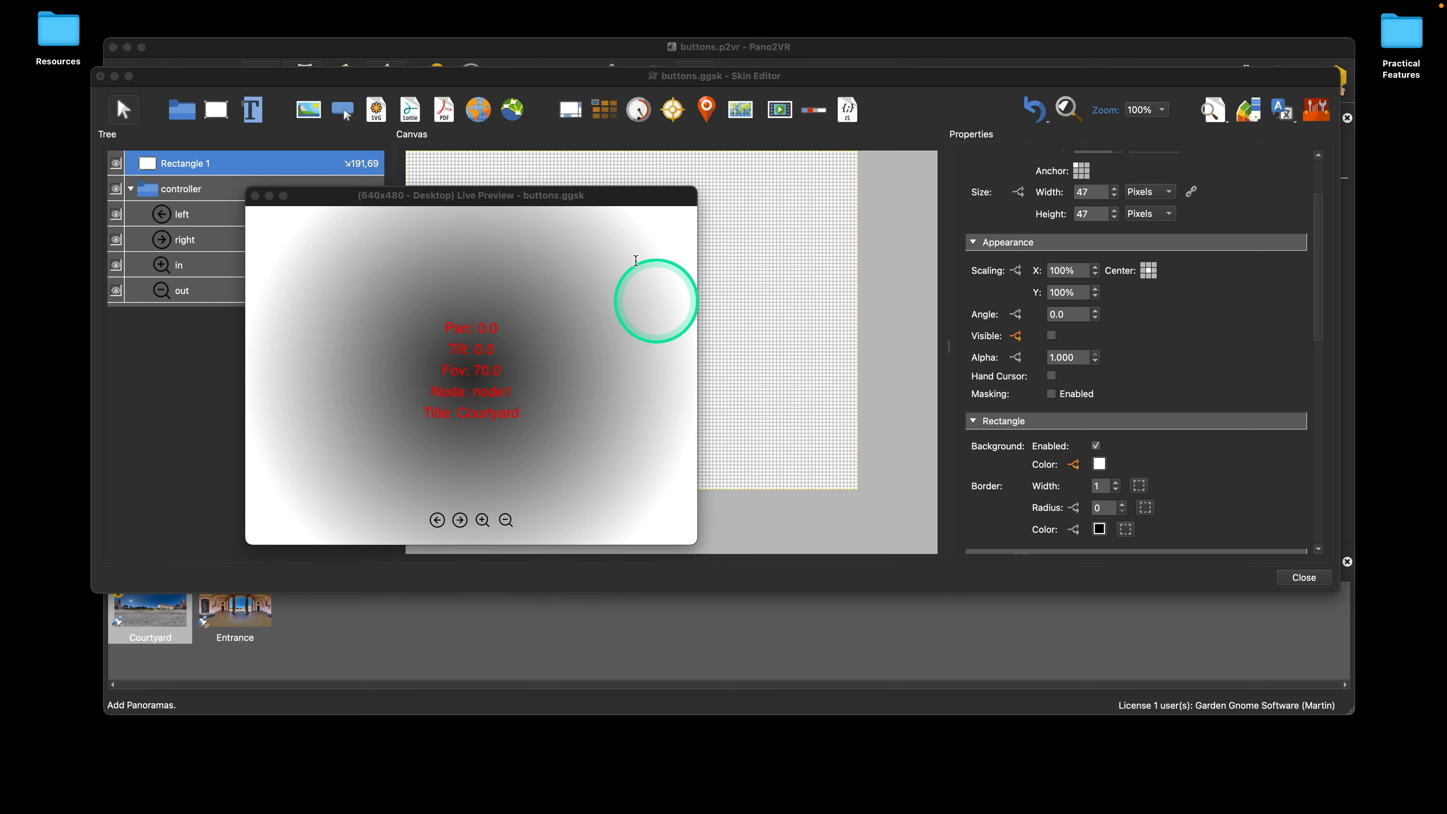
left_click_drag(593, 199, 675, 225)
left_click(330, 221)
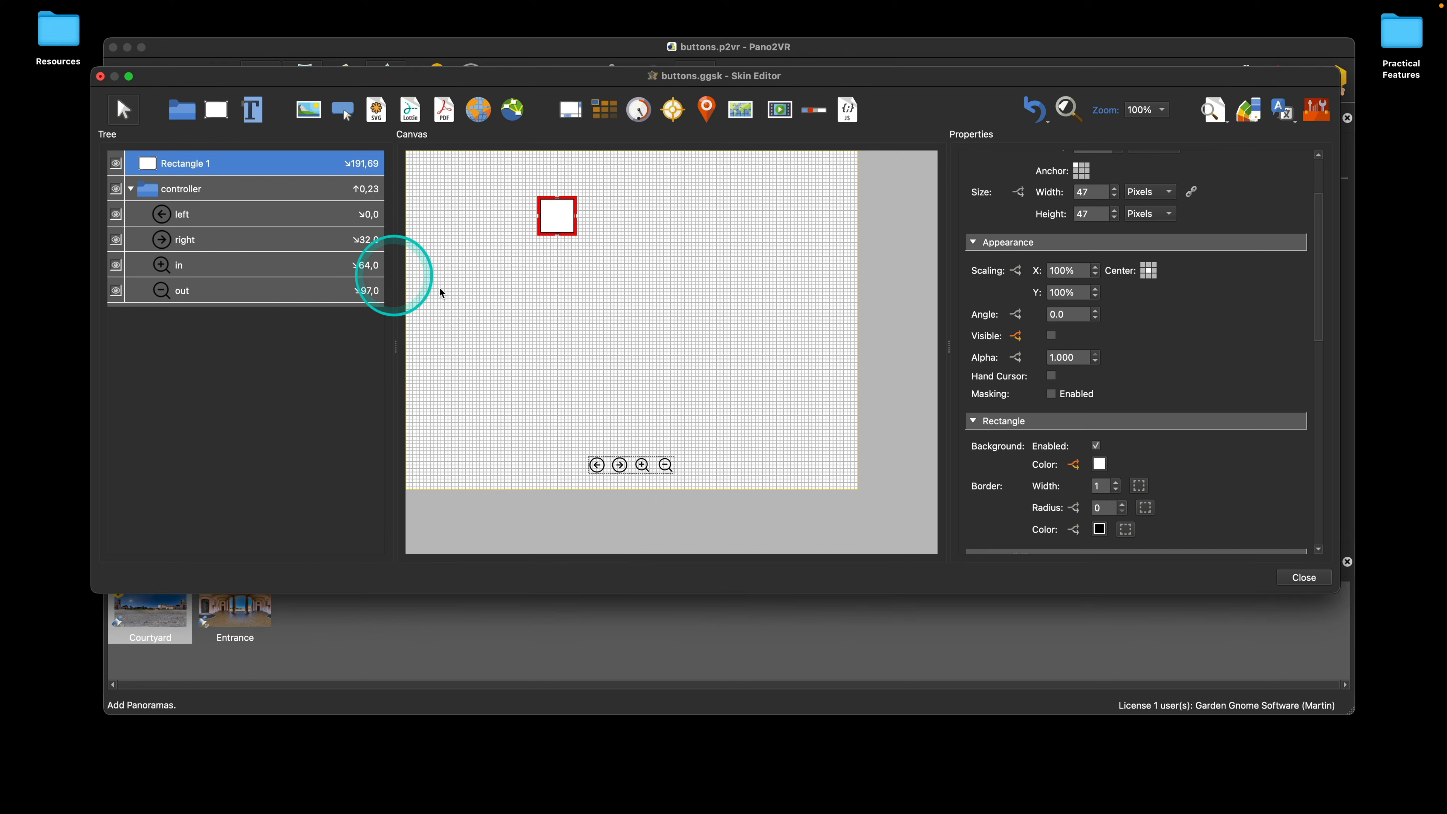
Step: Move Rectangle 1 on the canvas to about X 179, Y 135 pixels
left_click_drag(562, 214, 637, 269)
left_click(707, 280)
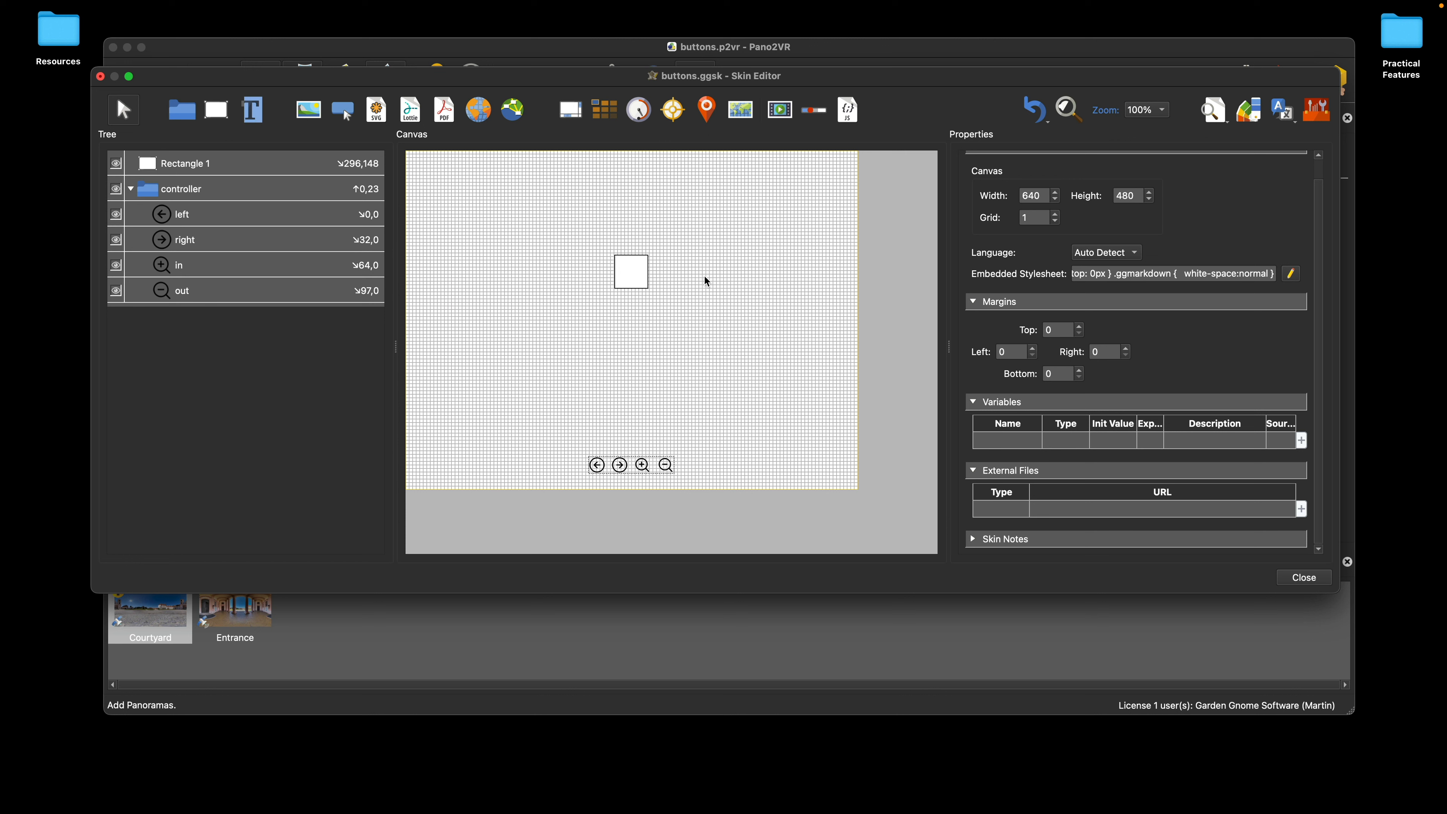
left_click_drag(628, 268, 550, 264)
Step: Draw a second rectangle of about 49 × 45 pixels beside Rectangle 1, at about X 291, Y 138 pixels
left_click(216, 109)
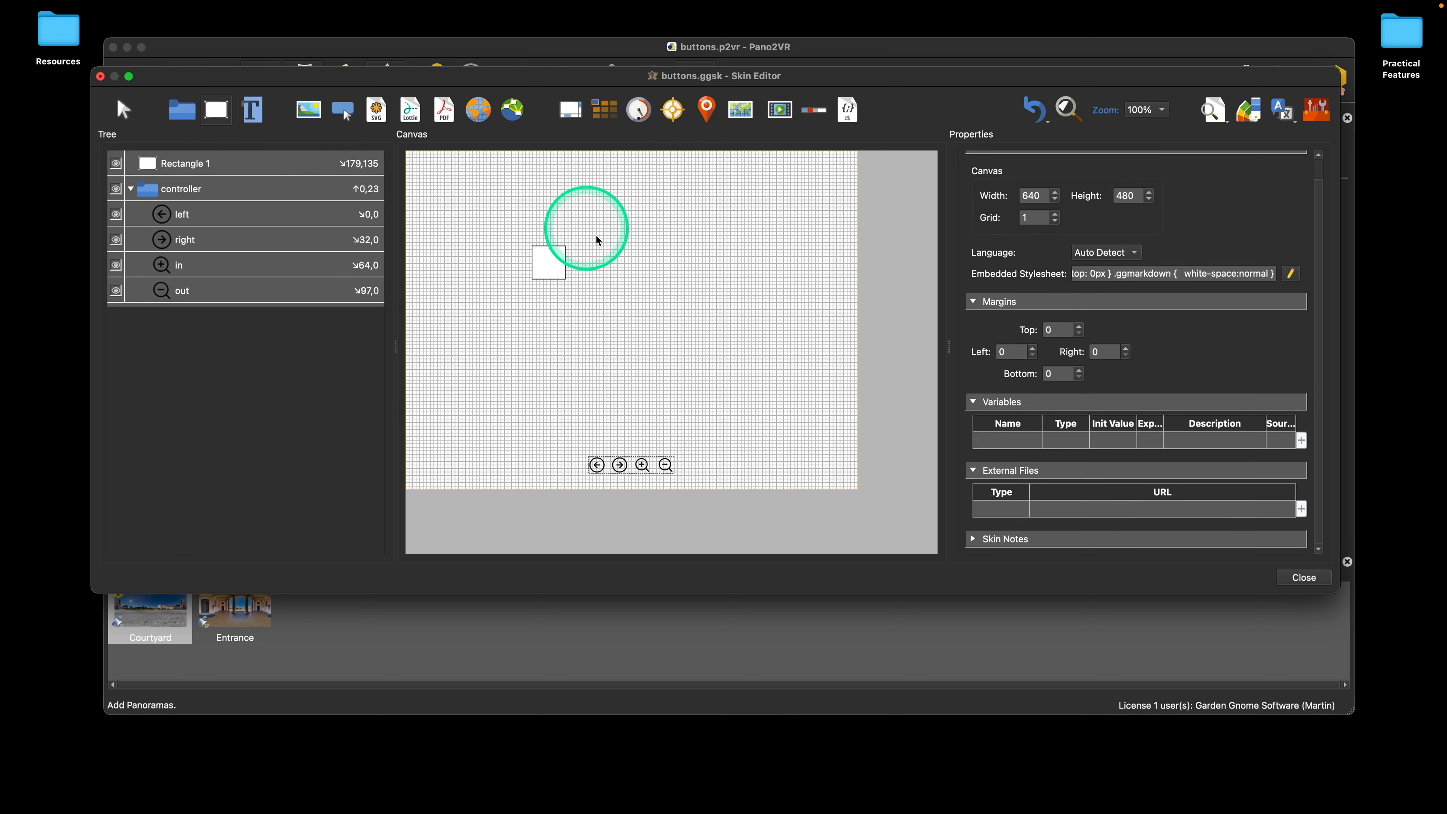
left_click_drag(635, 276, 637, 275)
left_click_drag(618, 263, 646, 269)
left_click(656, 265)
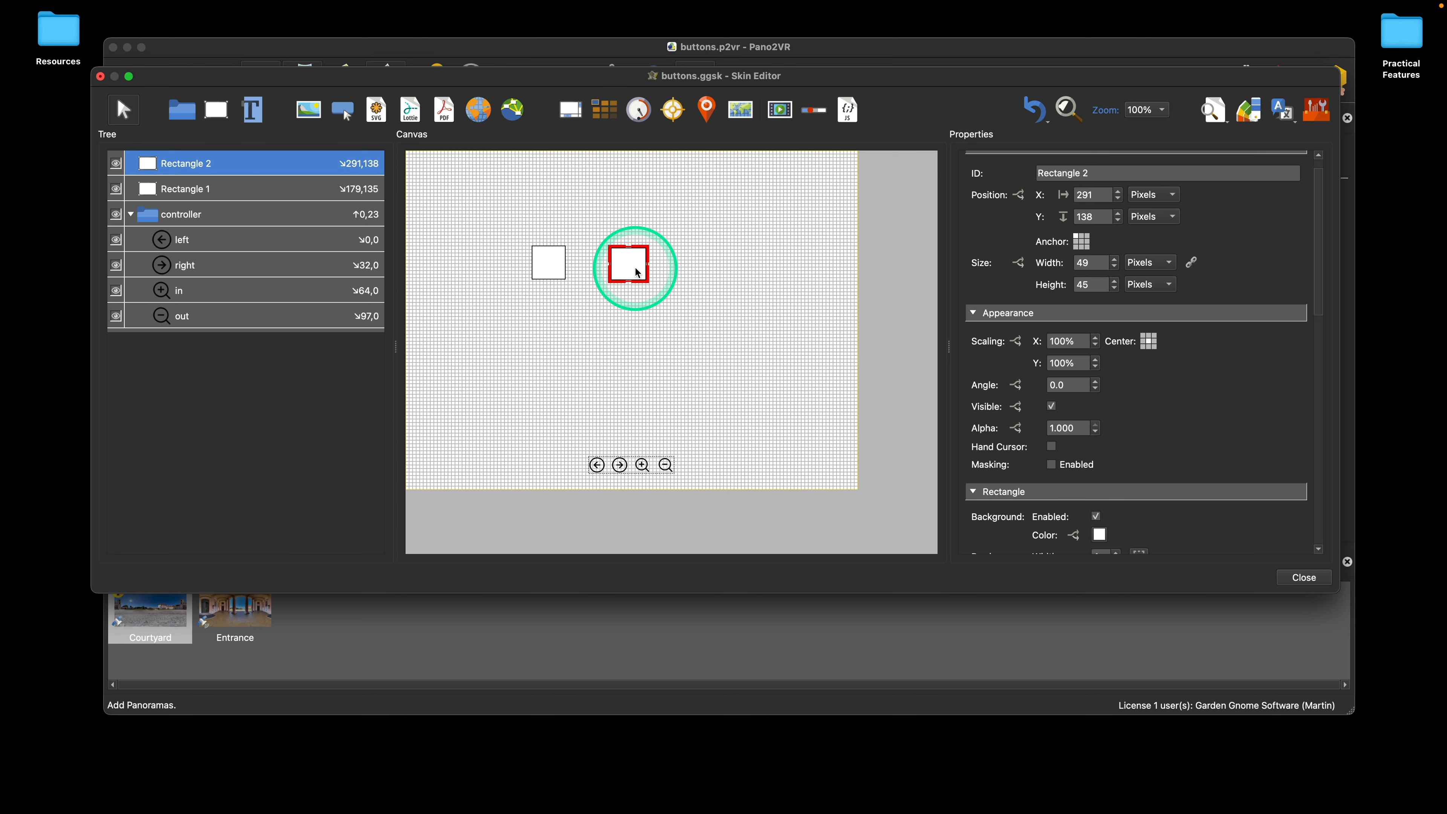
Step: Turn off Snap to Grid for the canvas and check the setting
left_click(528, 73)
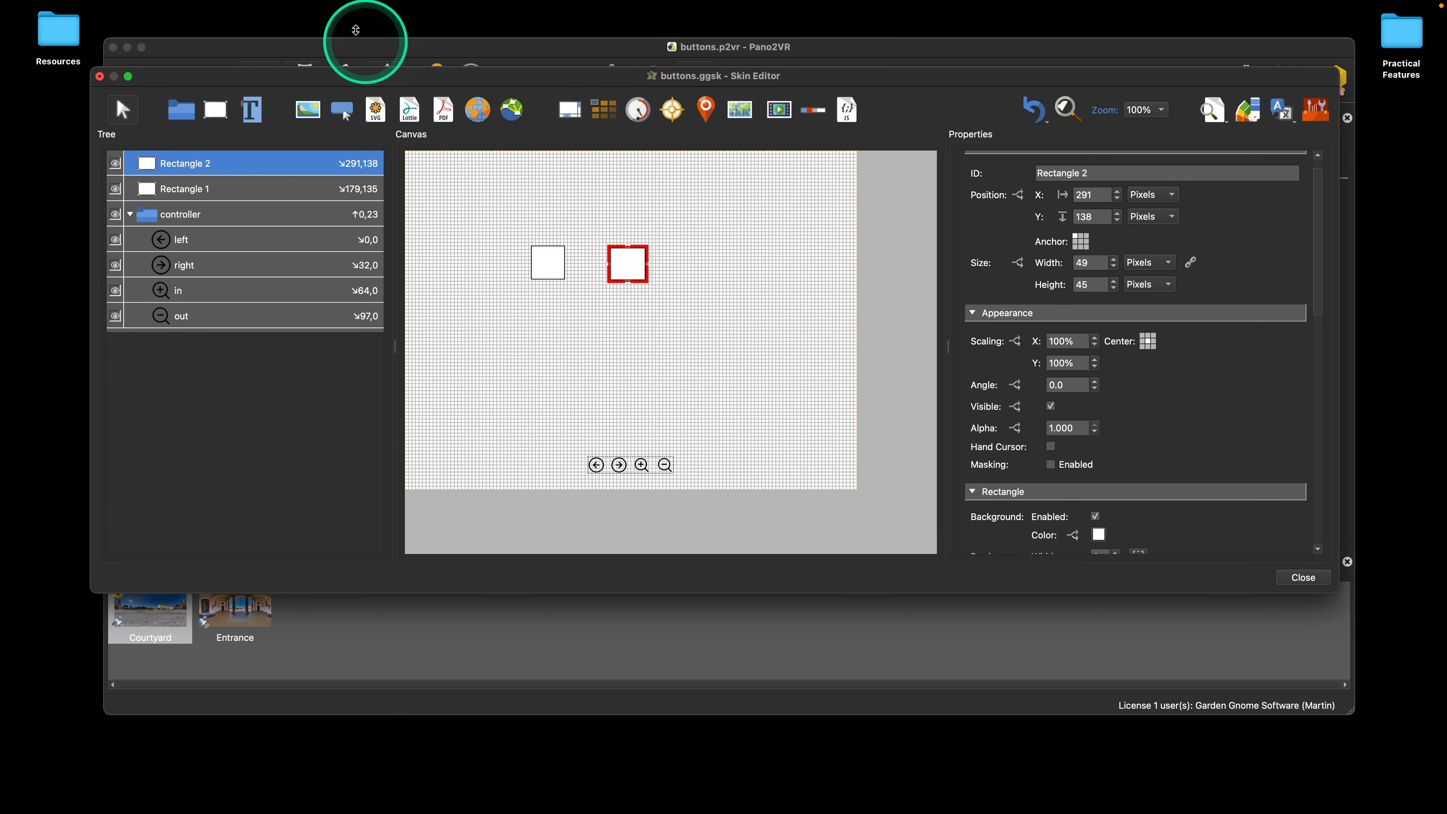
mouse_move(344, 1)
left_click(260, 13)
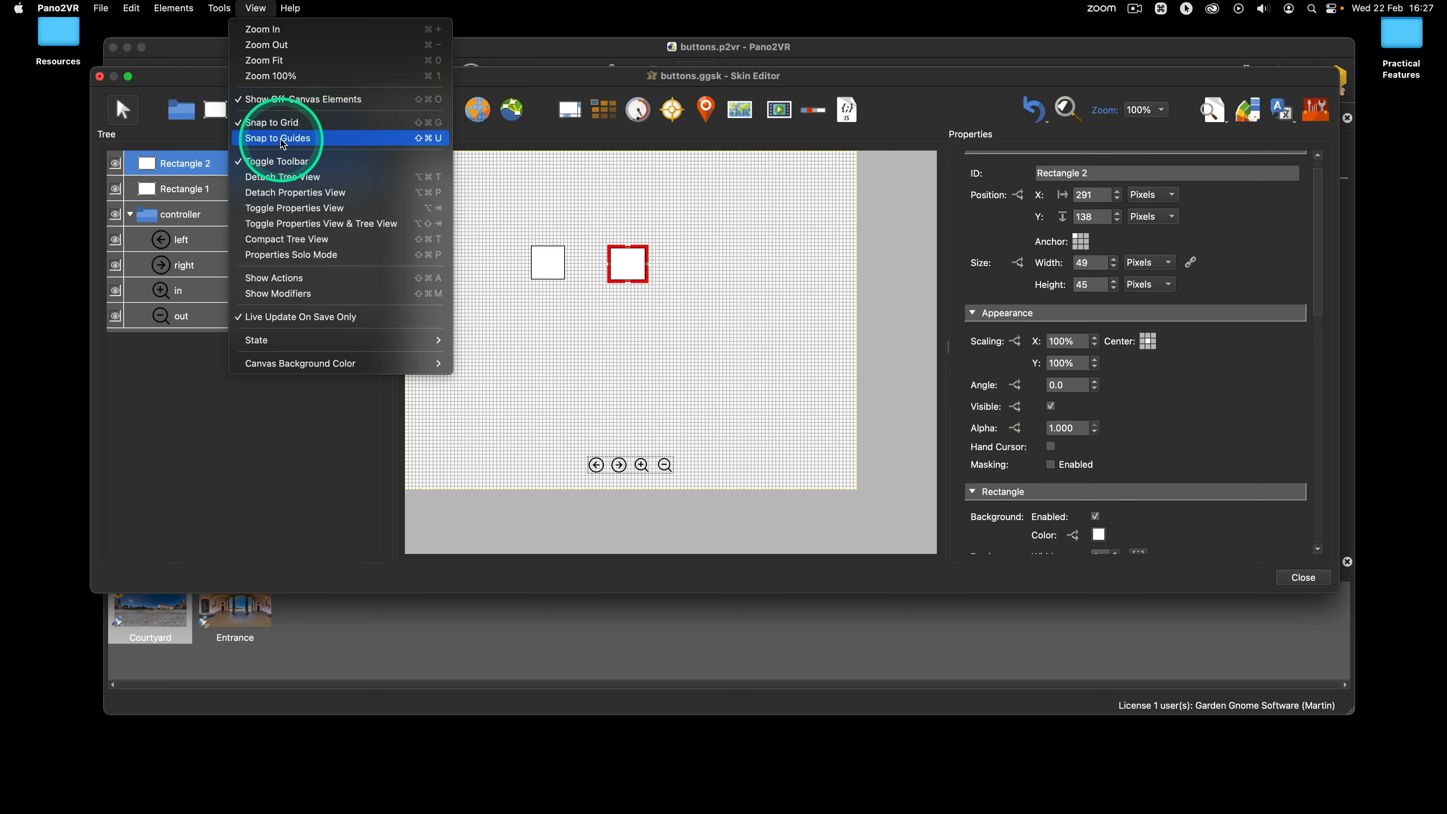
left_click(262, 123)
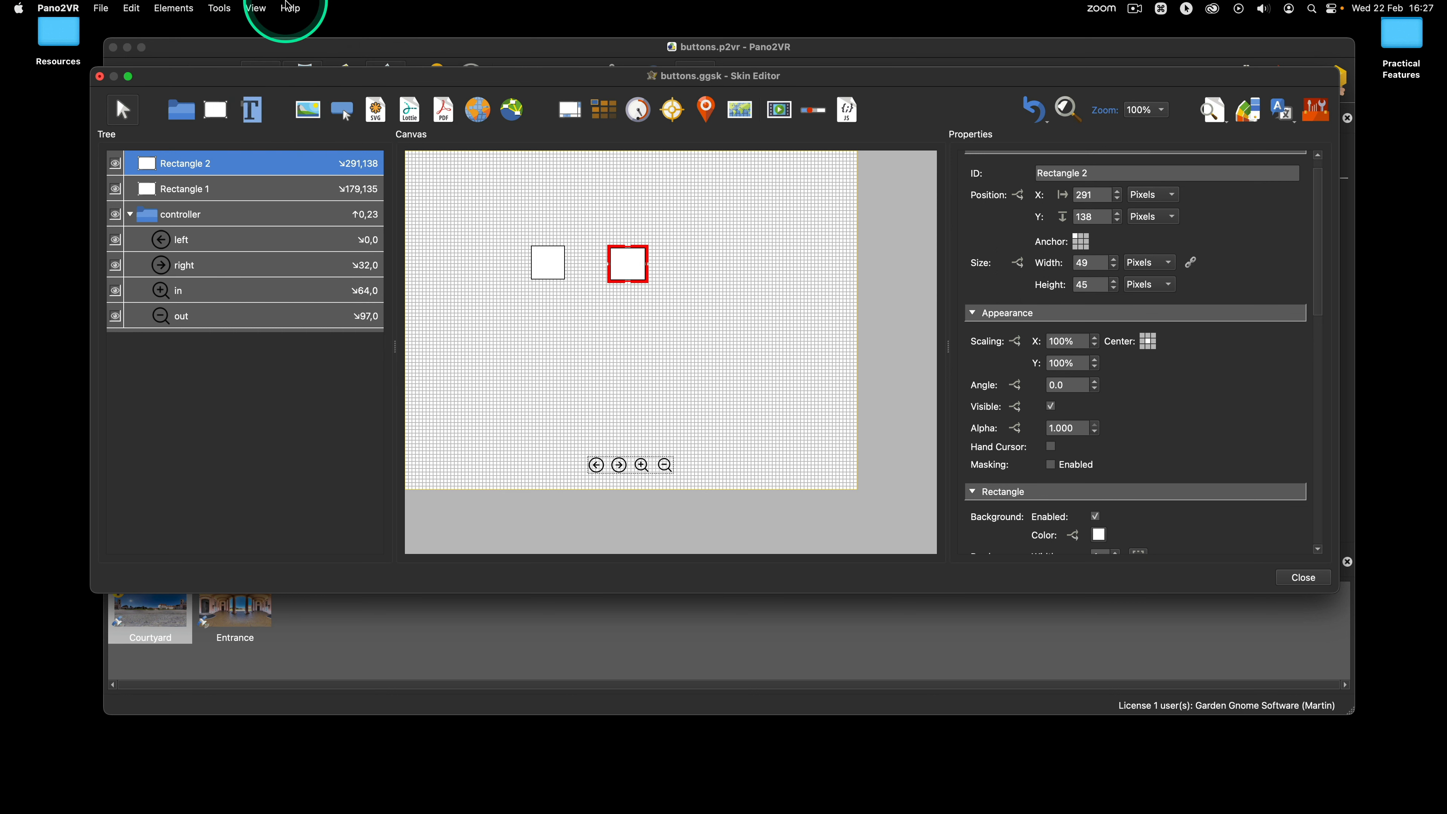
left_click(255, 9)
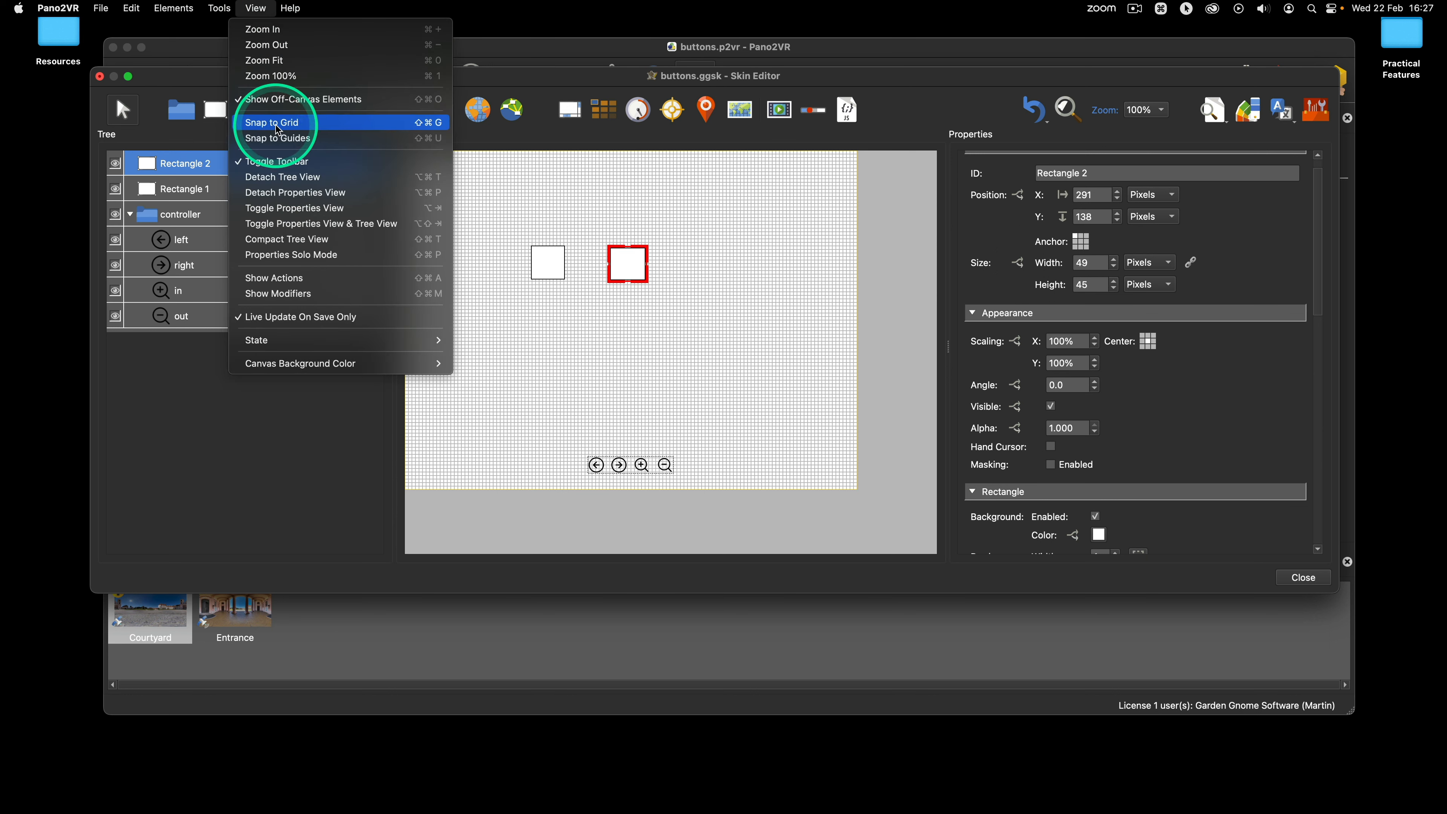
left_click(781, 273)
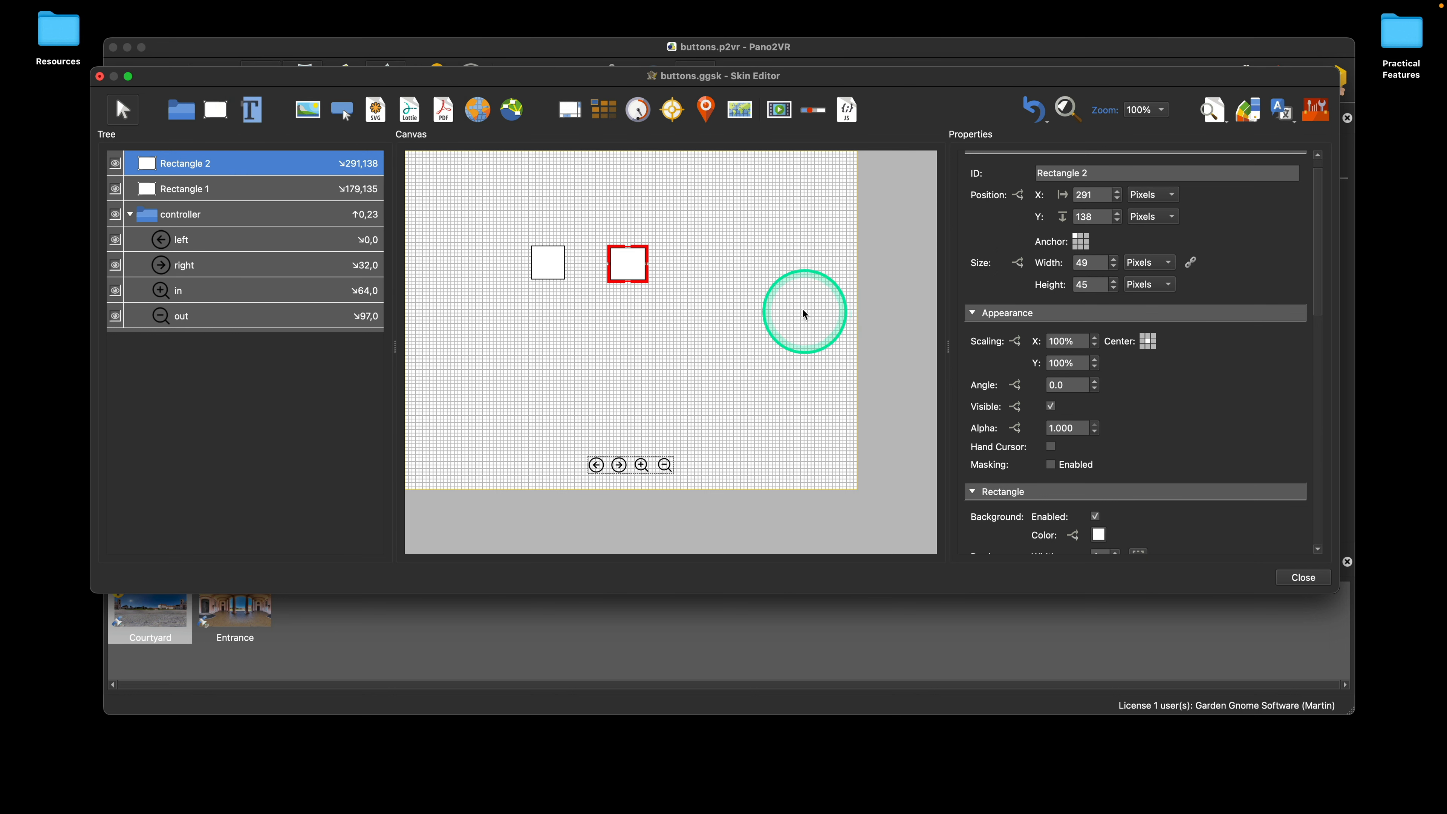
Step: Set the canvas grid size to 5
left_click(804, 311)
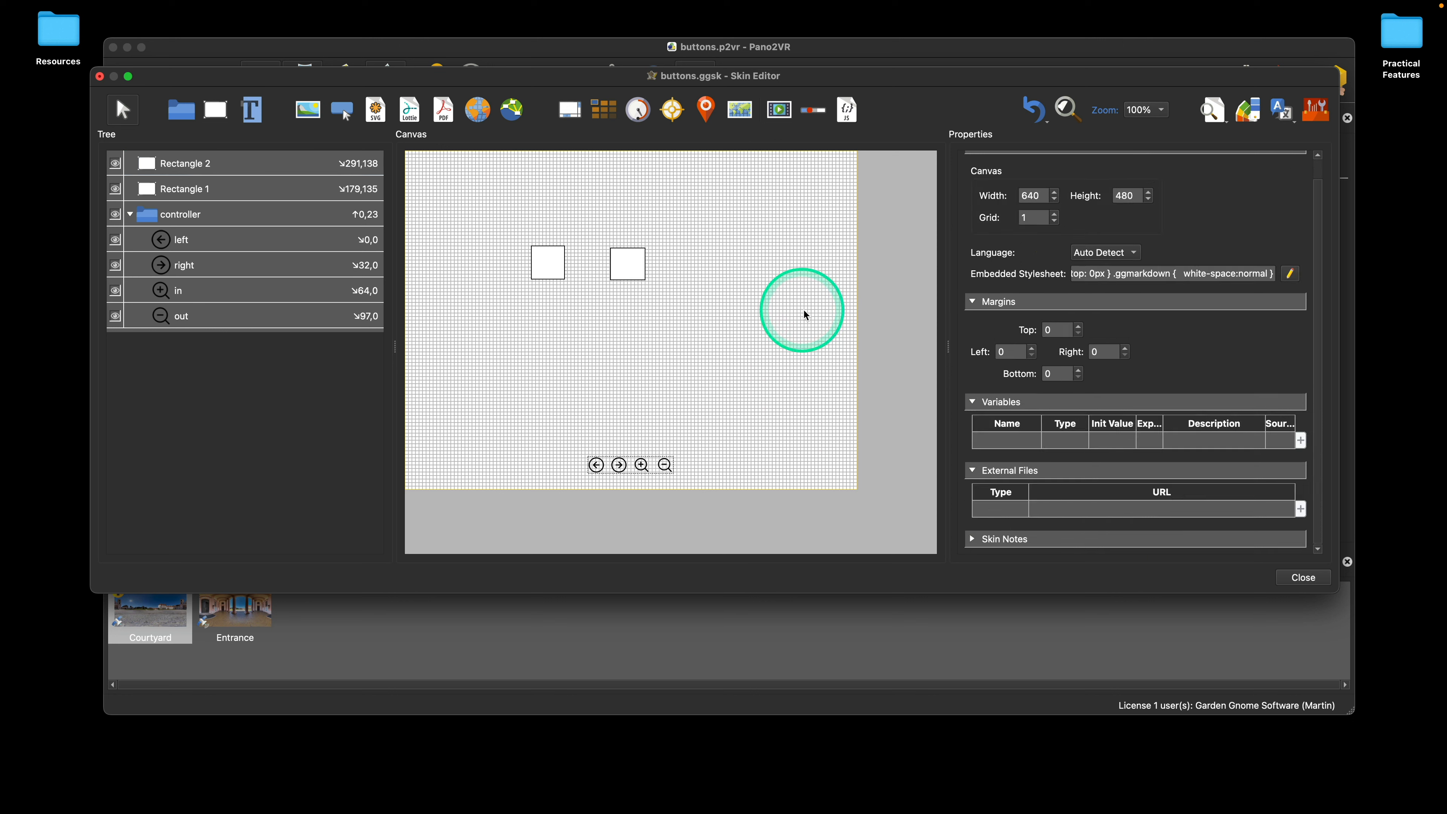
left_click(1056, 215)
left_click(1056, 215)
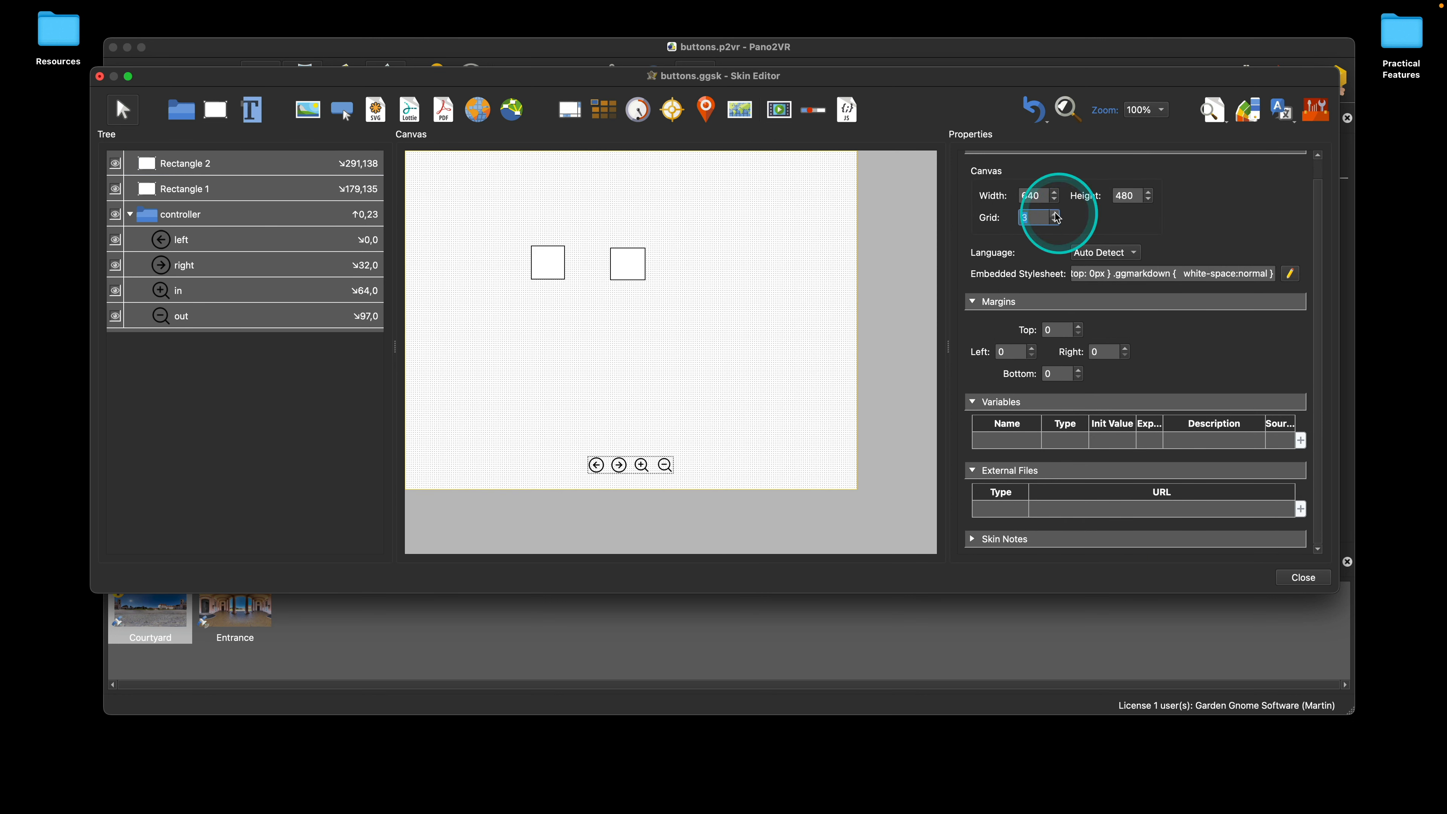
left_click(1056, 214)
left_click(1056, 214)
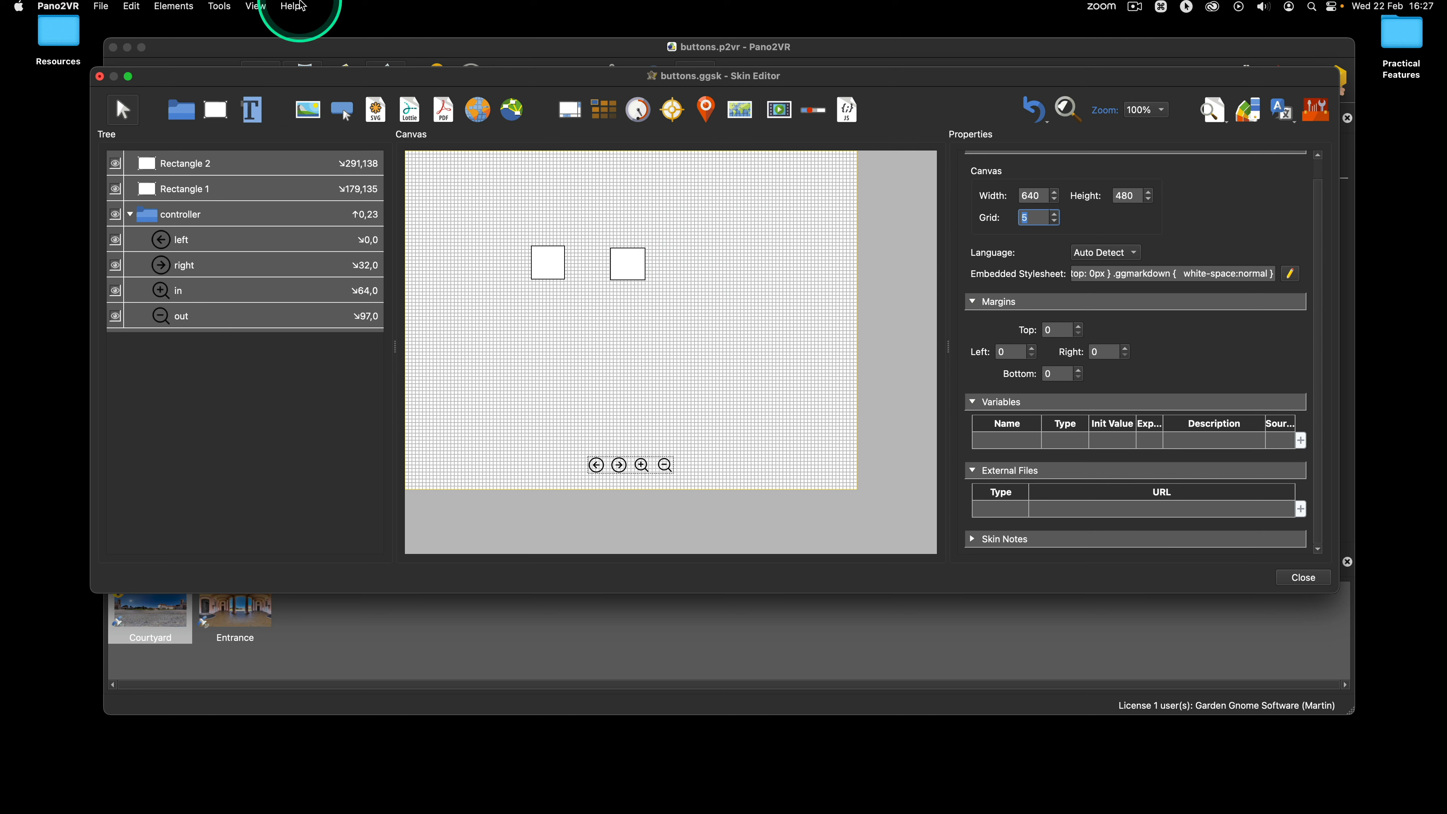
Step: Turn on Snap to Grid and move Rectangle 2 to X 260, Y 135 pixels
left_click(255, 8)
left_click(279, 123)
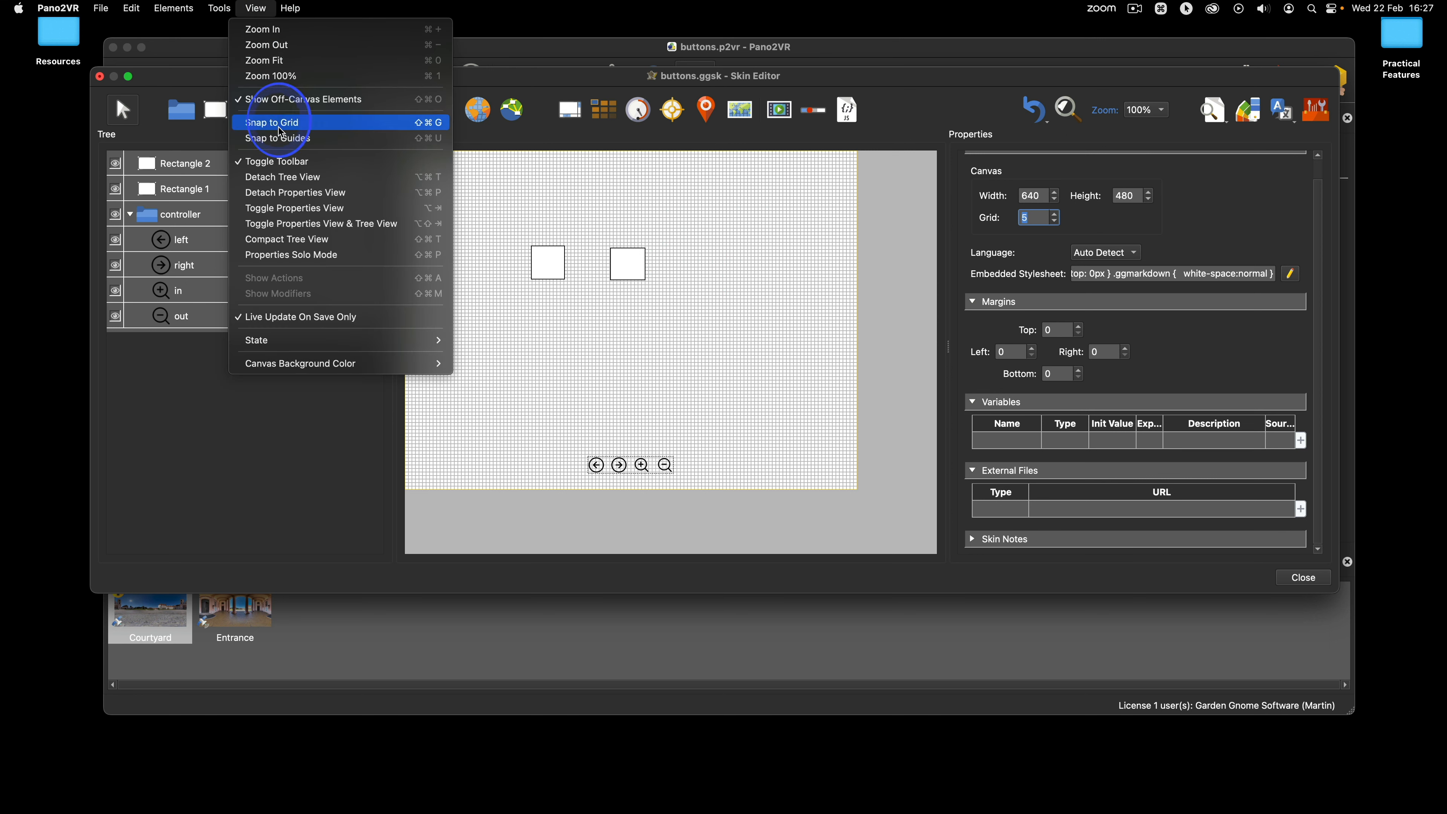
left_click(633, 267)
left_click_drag(634, 265, 648, 266)
left_click_drag(648, 266, 611, 267)
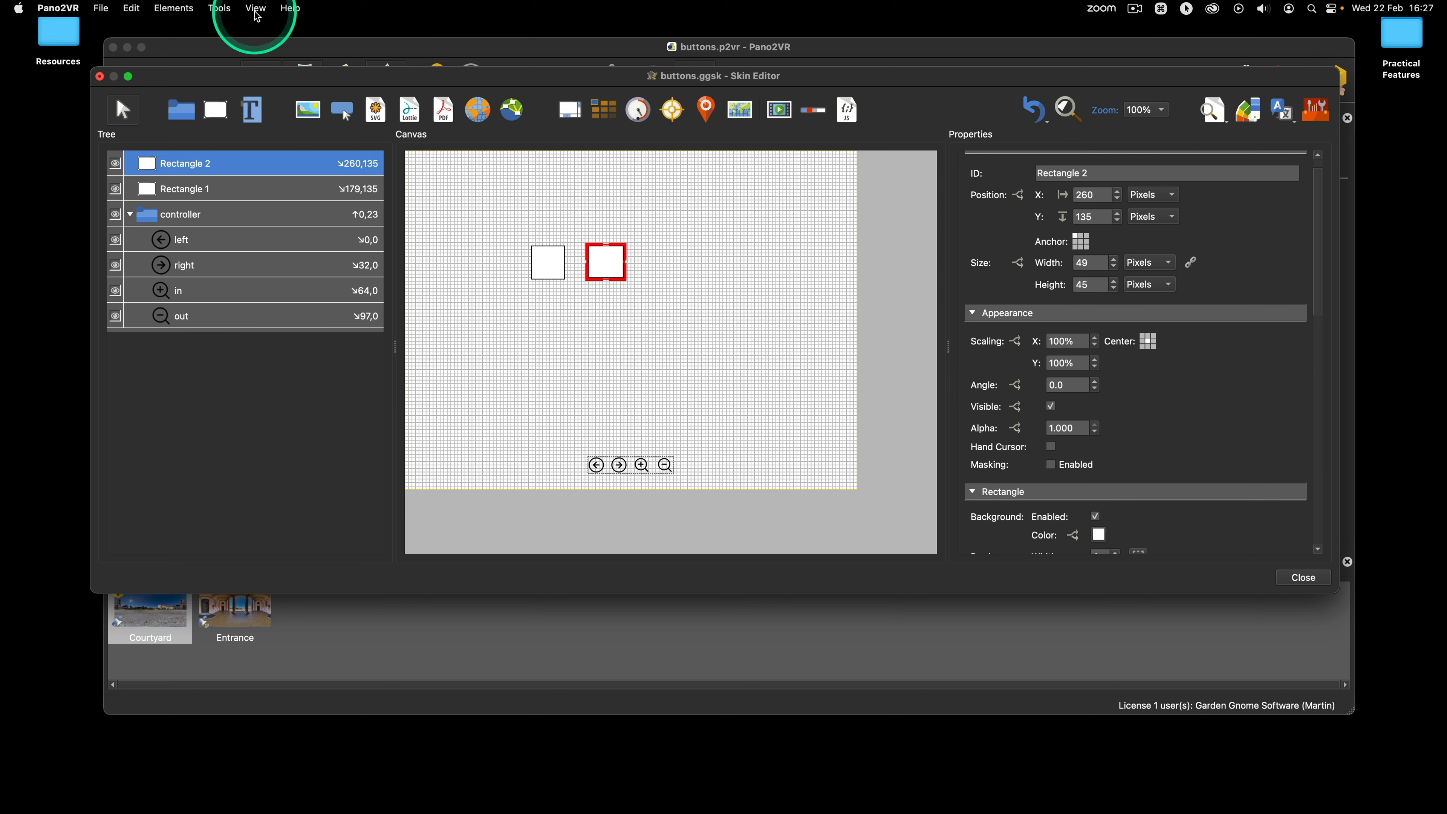
Step: Turn on Snap to Guides and move Rectangle 2 closer to Rectangle 1, to about X 246, Y 135 pixels
left_click(255, 8)
left_click(288, 148)
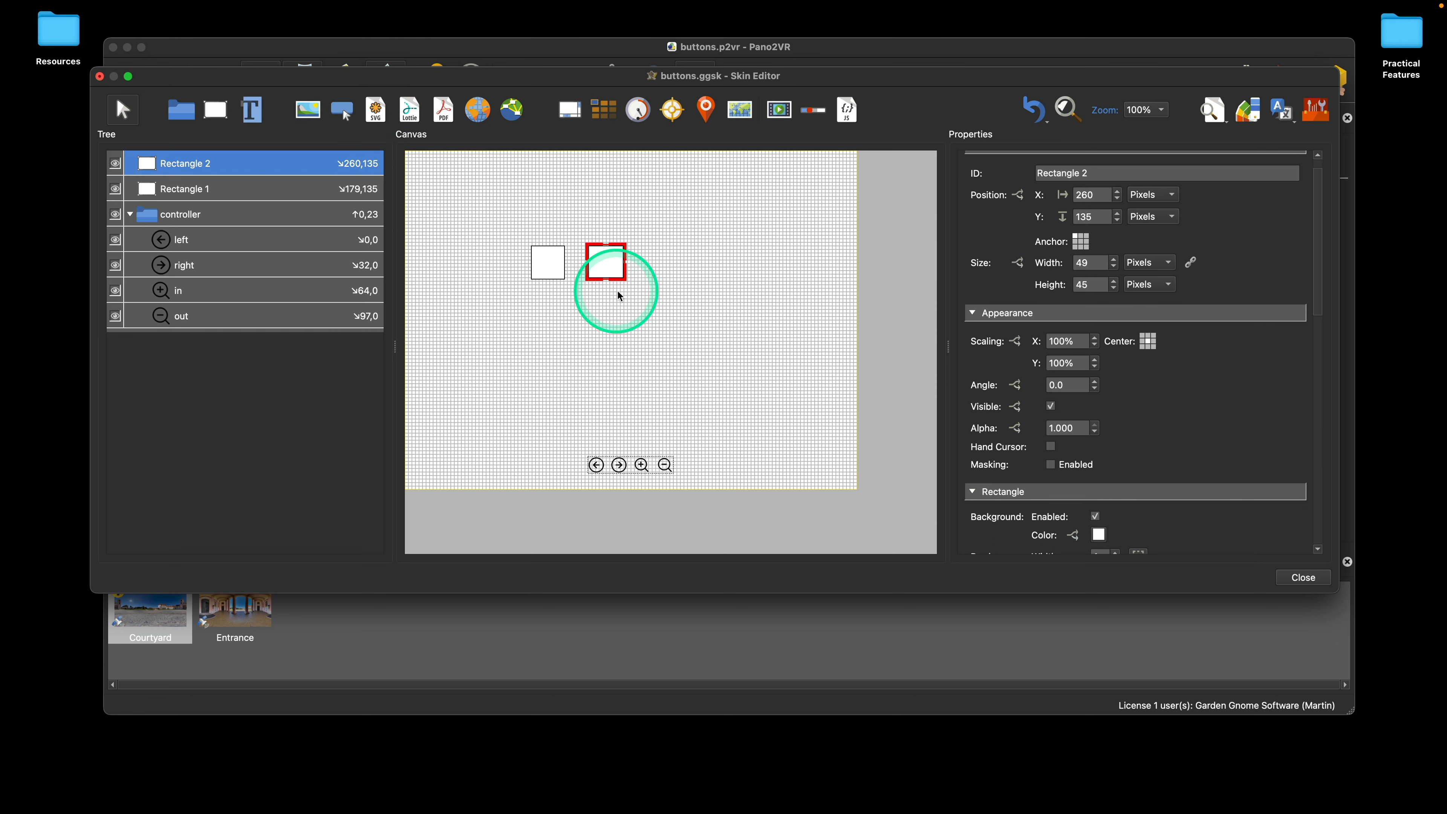
mouse_move(604, 267)
left_mouse_down()
mouse_move(620, 292)
mouse_move(623, 266)
mouse_move(594, 269)
left_mouse_up()
left_click(810, 217)
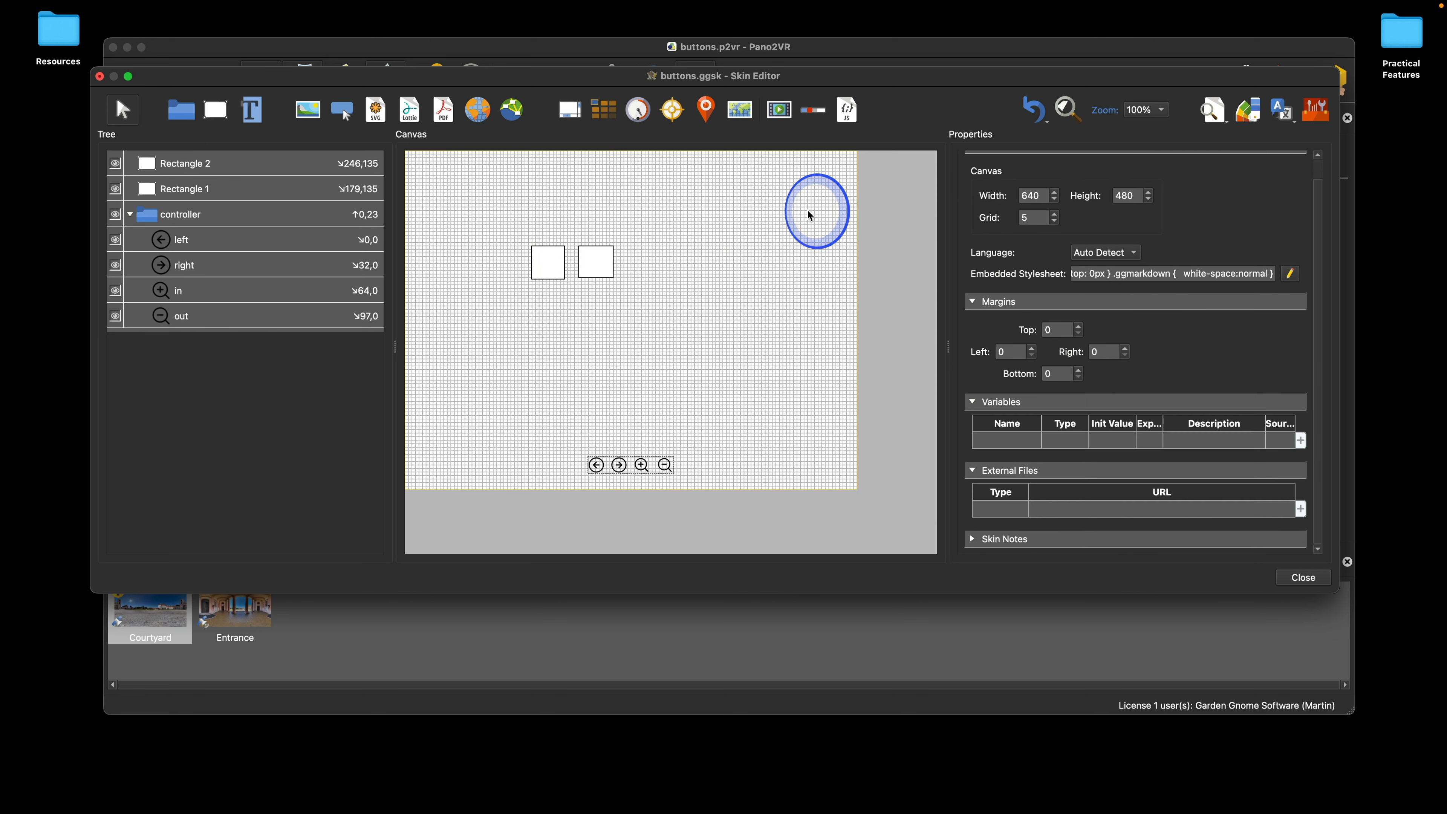
Step: Set the canvas grid size to 1 and move Rectangle 2 to about X 271, Y 135 pixels
left_click(1054, 221)
left_click(1055, 221)
left_click(1055, 221)
left_click(1055, 221)
left_click(679, 252)
left_click_drag(608, 260, 627, 264)
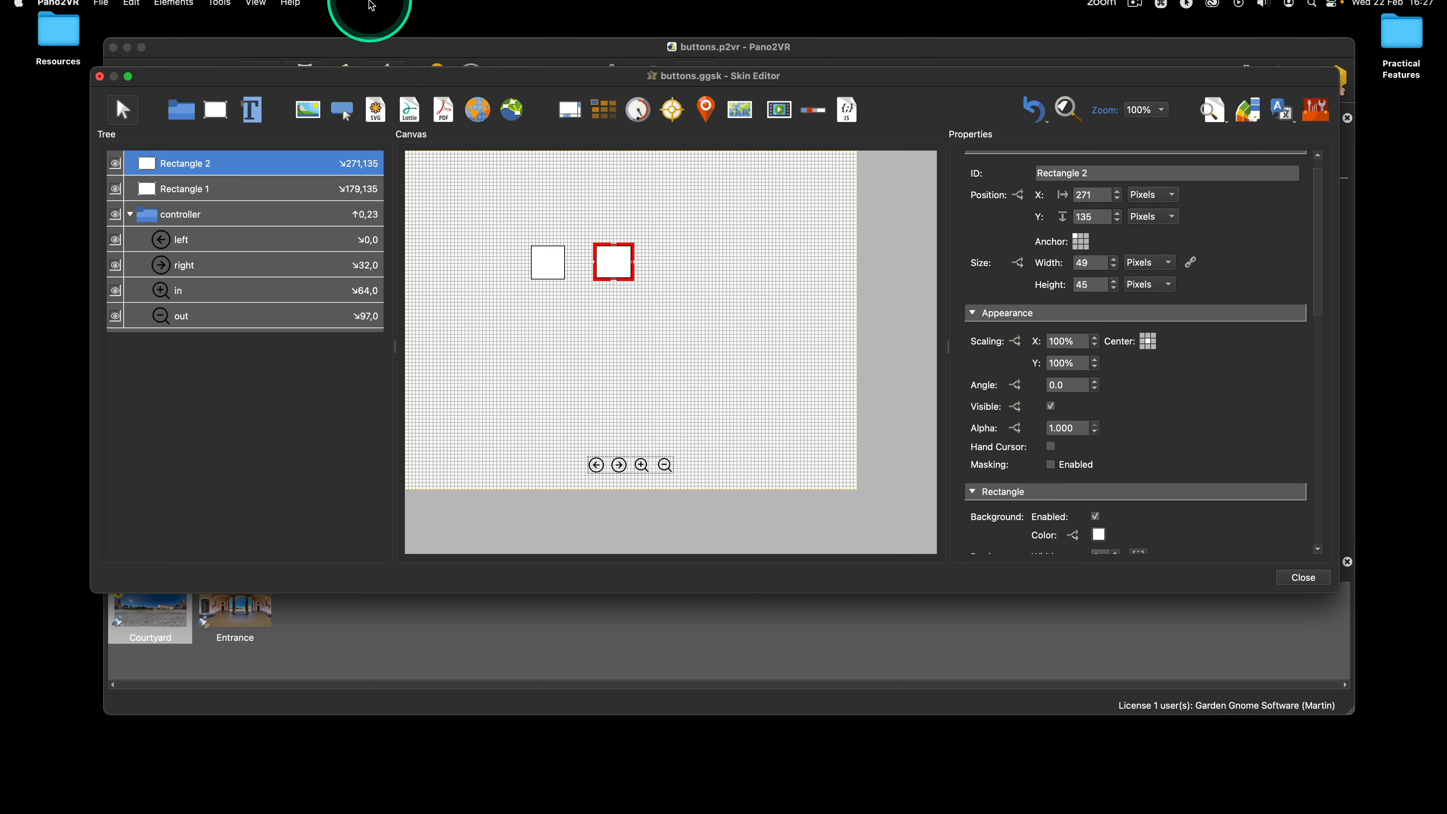
Step: Toggle Snap to Guides off and back on
left_click(257, 9)
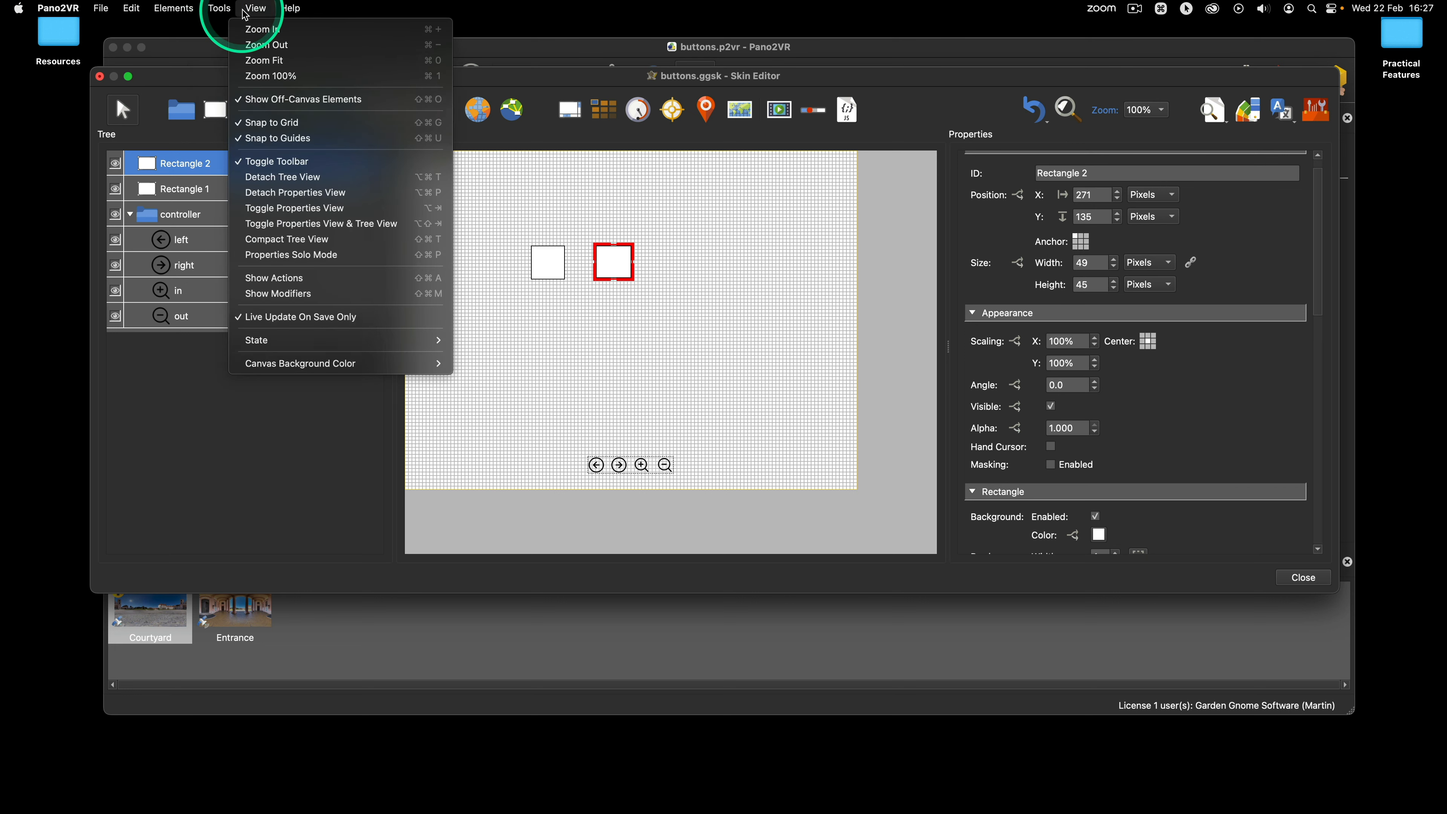
left_click(269, 146)
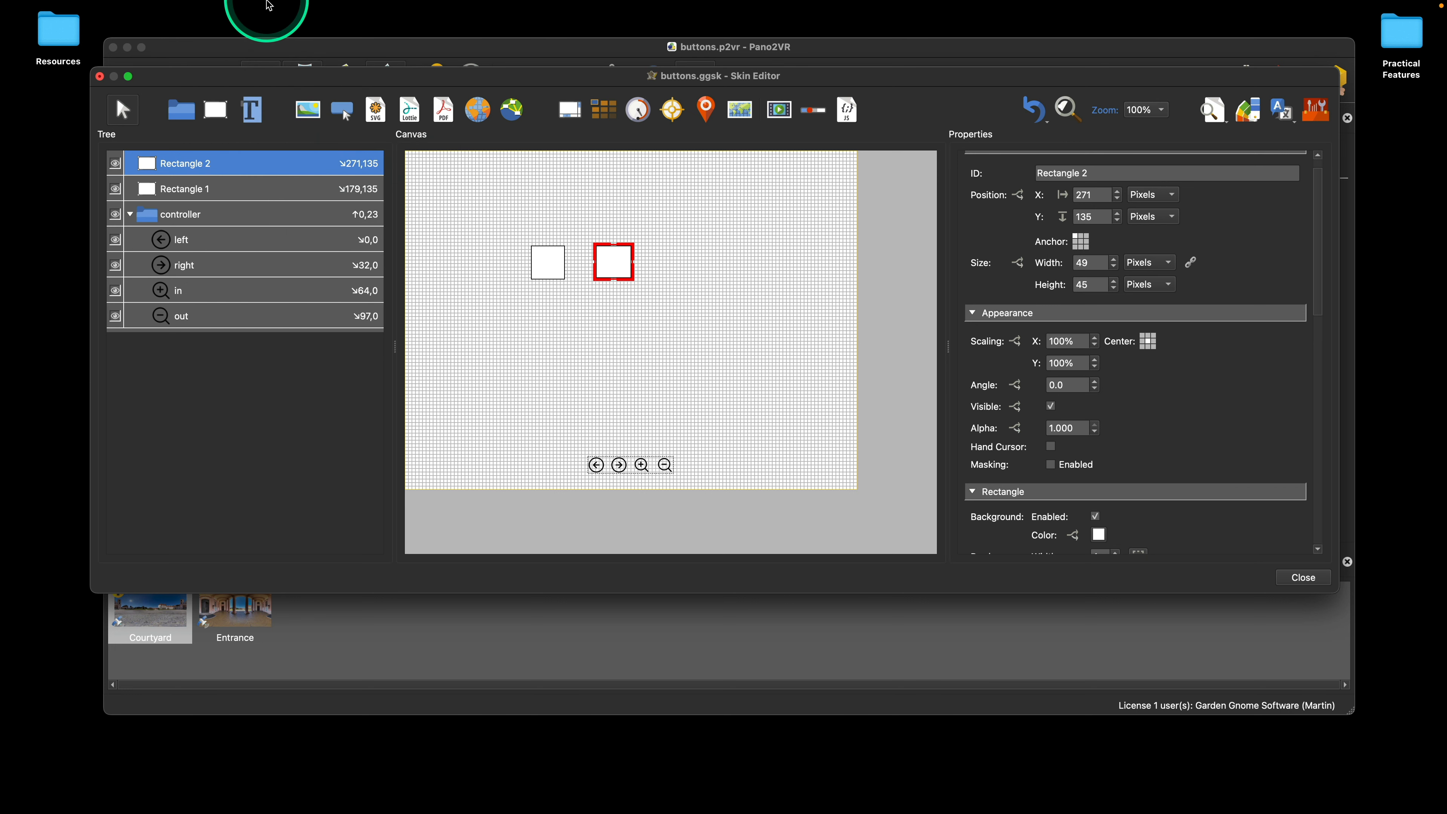
left_click(257, 8)
left_click(274, 138)
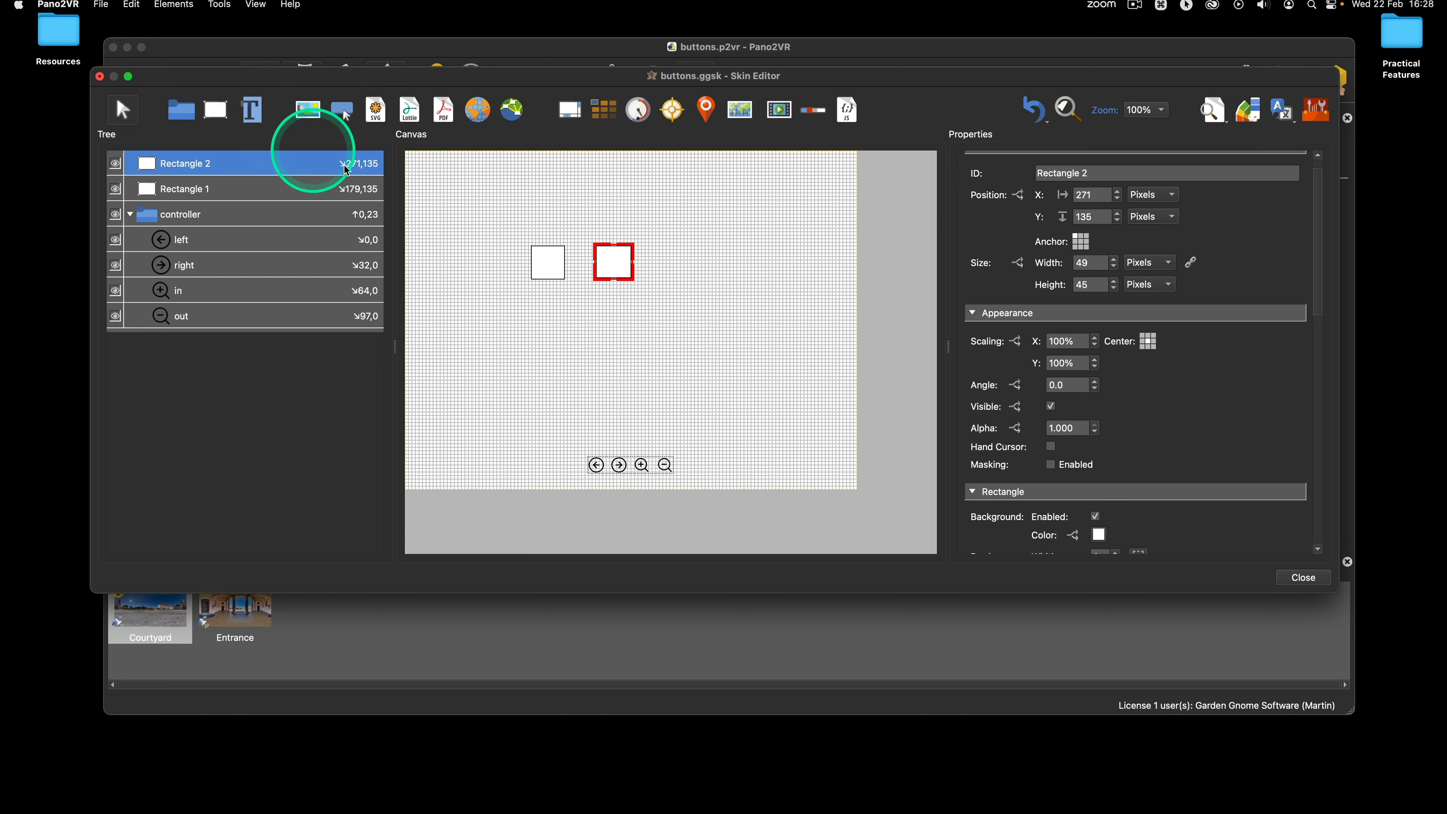
Step: Move Rectangle 2 to about X 259, Y 158 pixels and Rectangle 1 to about X 142, Y 75 pixels
mouse_move(627, 268)
left_mouse_down()
mouse_move(644, 295)
mouse_move(624, 253)
mouse_move(601, 264)
mouse_move(622, 272)
mouse_move(617, 248)
mouse_move(614, 280)
mouse_move(641, 282)
mouse_move(630, 251)
mouse_move(614, 268)
mouse_move(605, 257)
mouse_move(624, 258)
mouse_move(608, 224)
mouse_move(609, 260)
left_mouse_up()
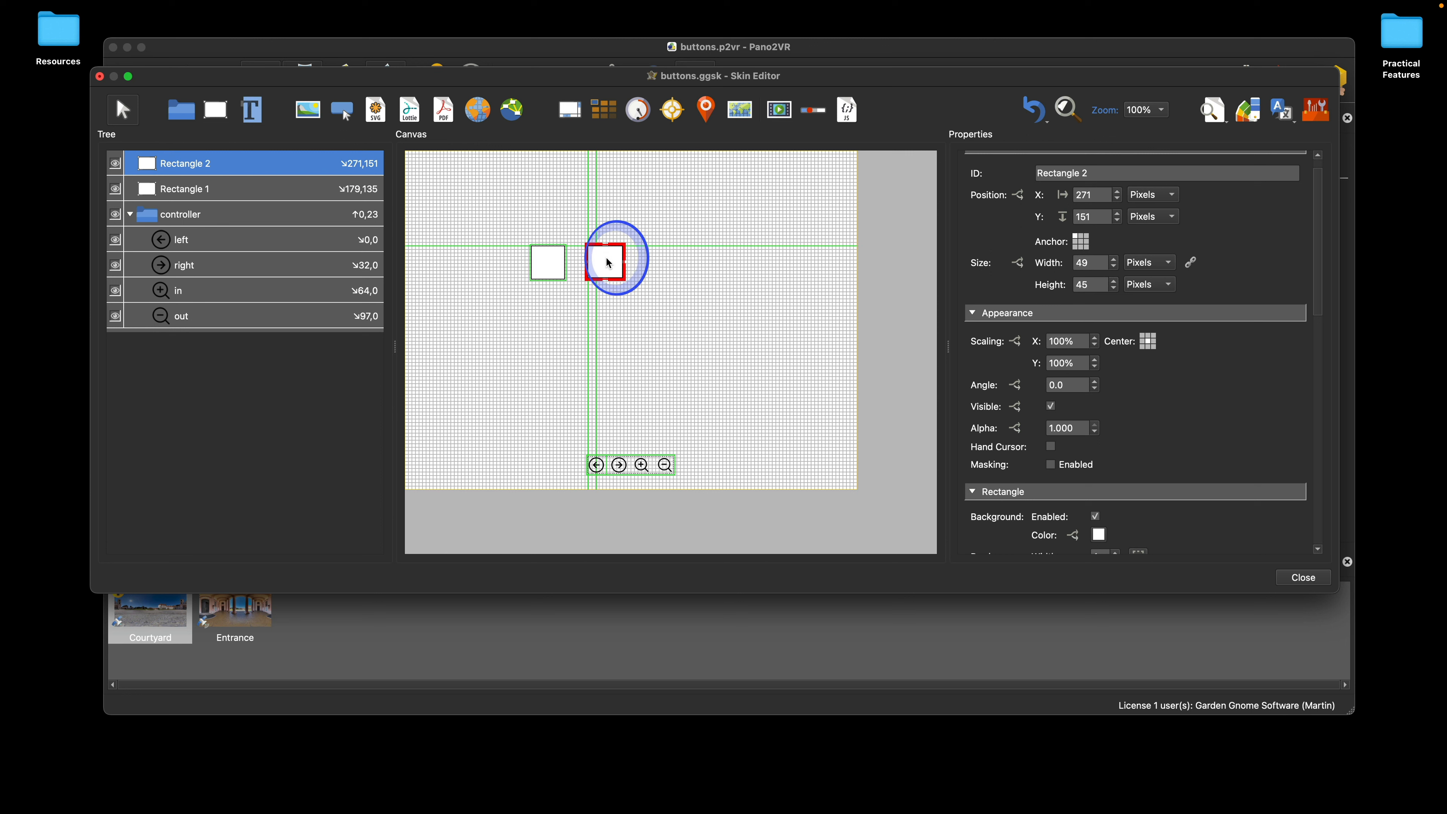
left_click_drag(609, 263, 522, 222)
left_click(549, 264)
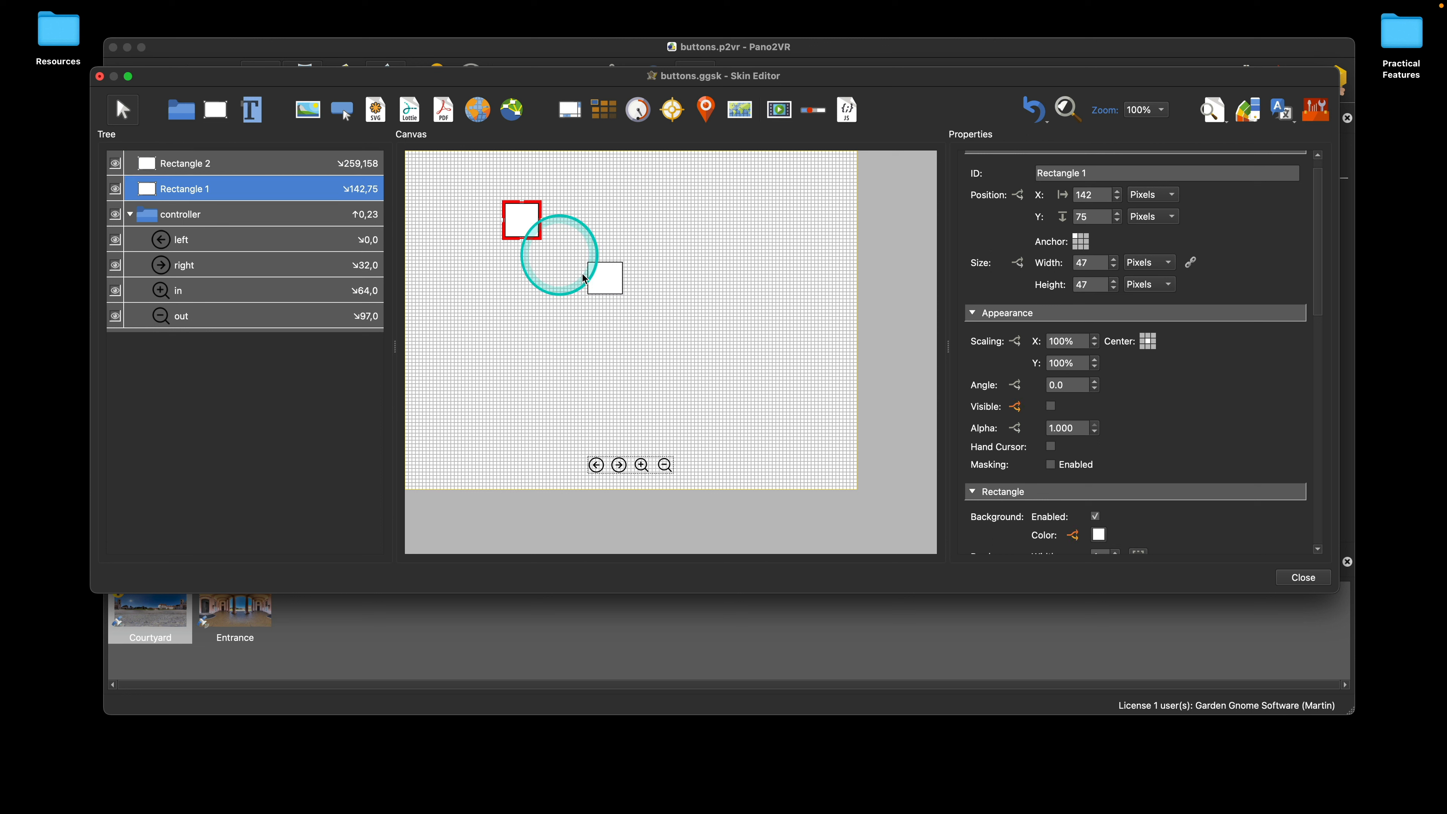
Step: Move Rectangle 2 beside Rectangle 1 with their top edges aligned, at about X 203, Y 75 pixels, and deselect it
left_click(605, 282)
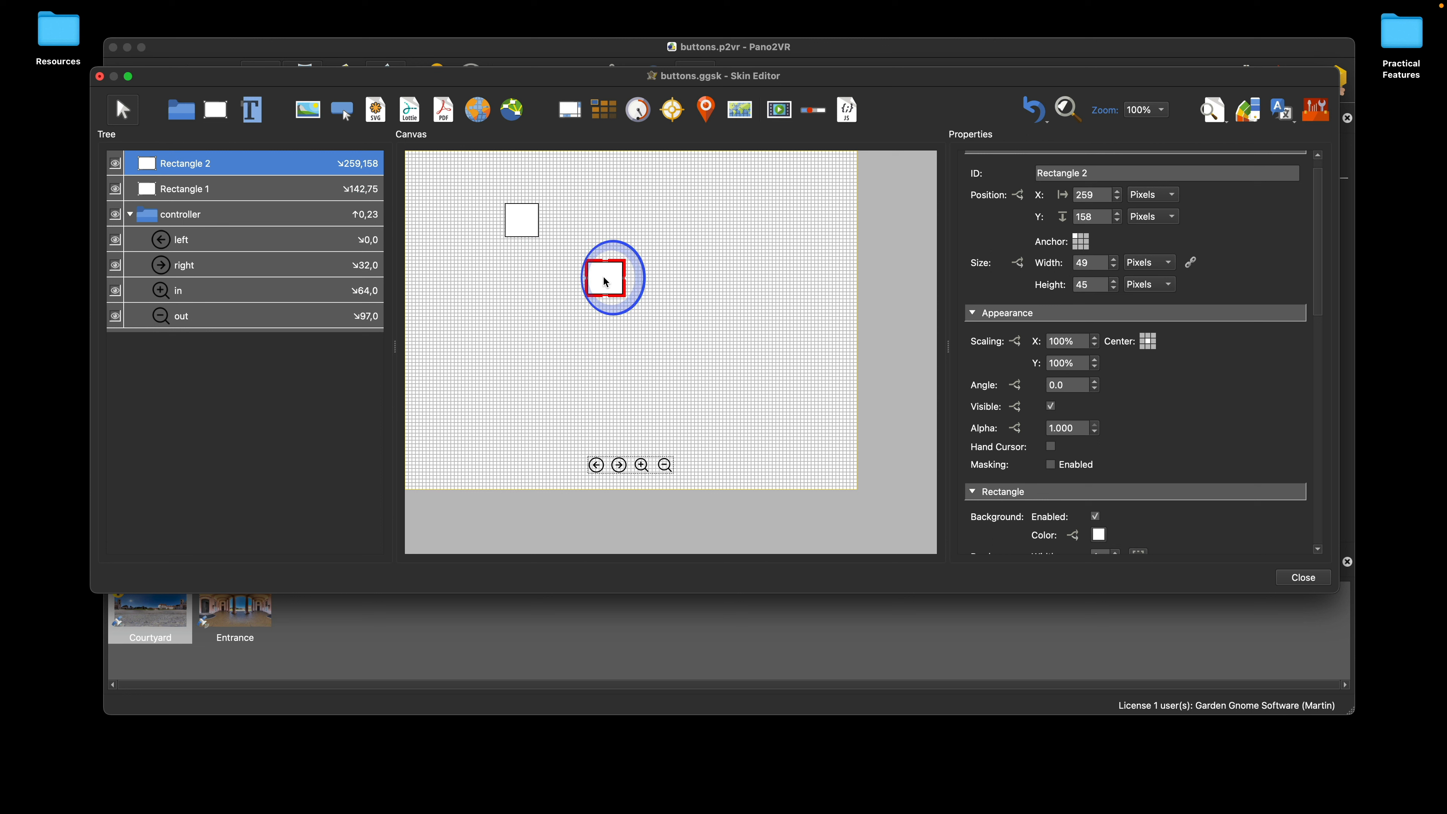
left_click_drag(605, 281, 568, 223)
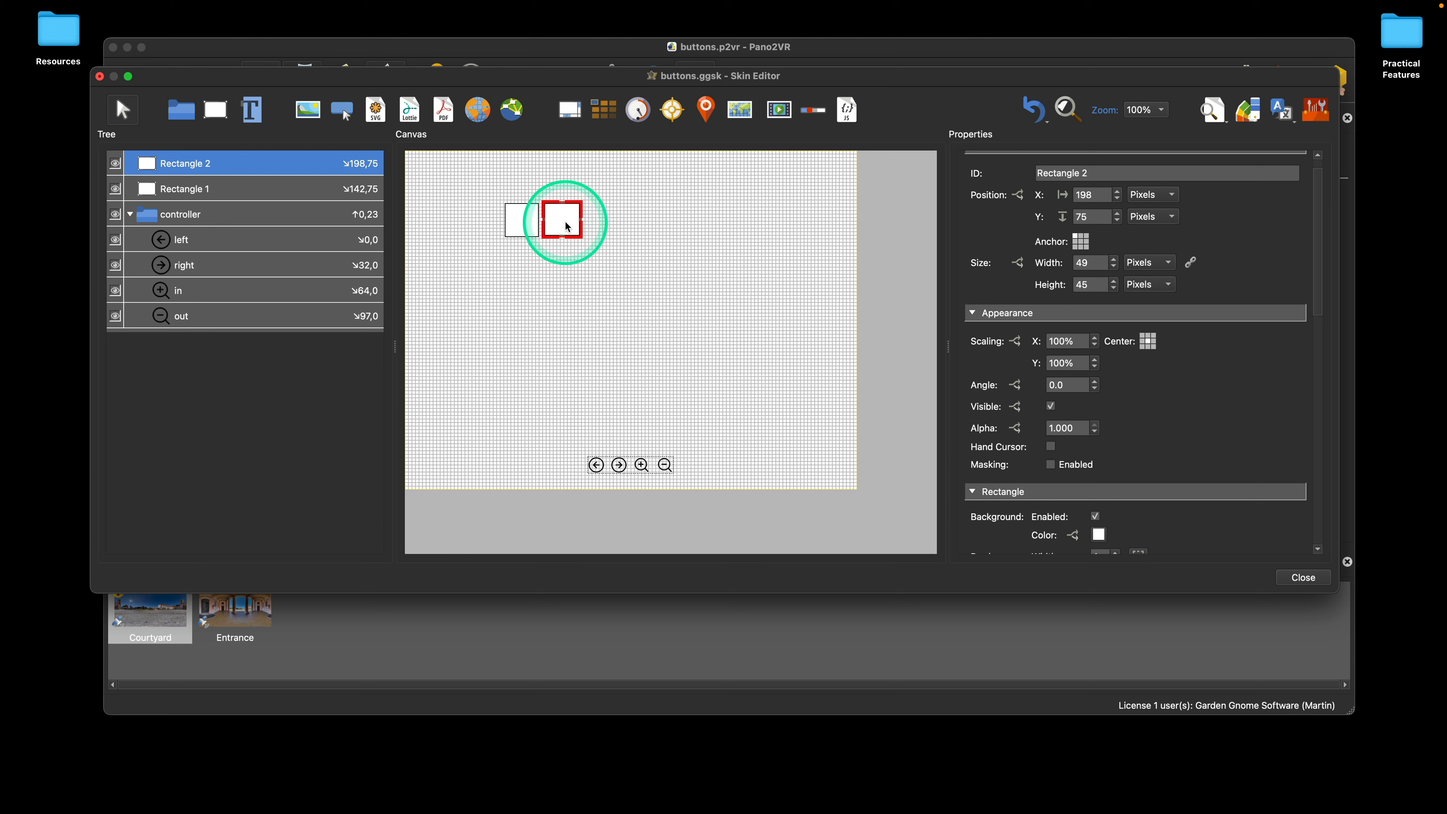
mouse_move(565, 223)
left_mouse_down()
mouse_move(567, 254)
mouse_move(571, 219)
left_mouse_up()
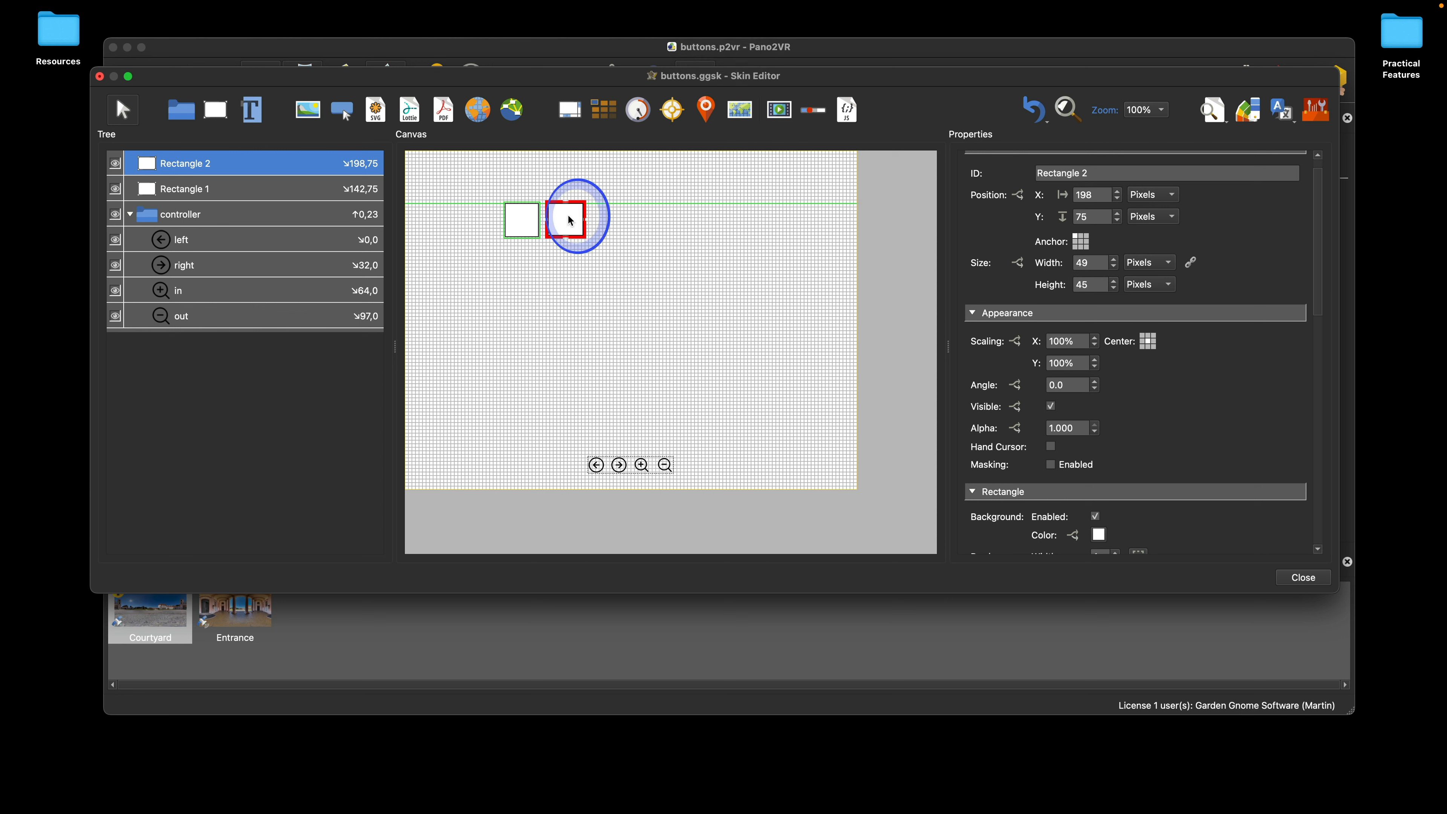
left_click(653, 242)
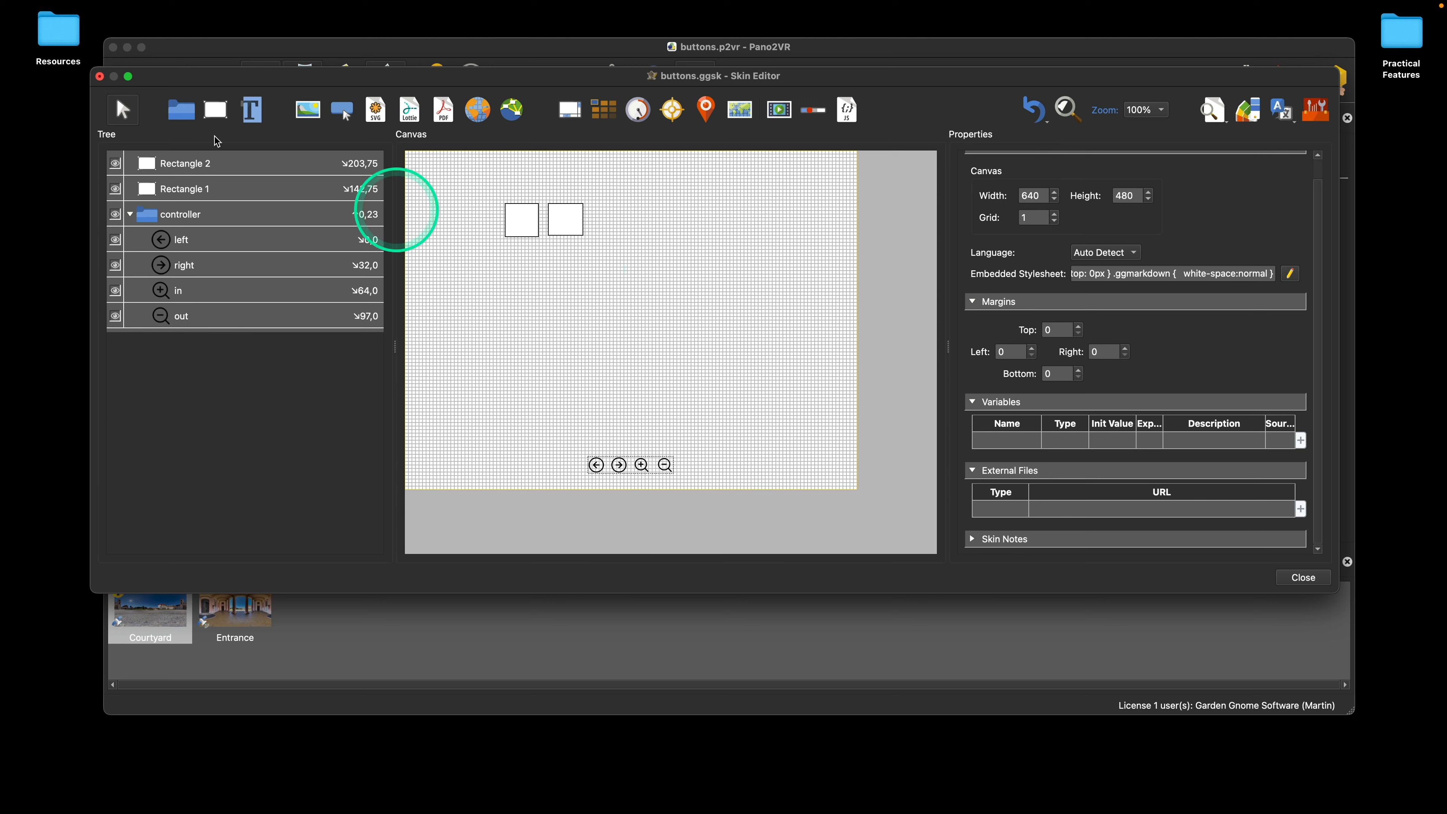
Step: Close the skin editor, saving the skin changes, and close the buttons.p2vr project window
left_click(99, 76)
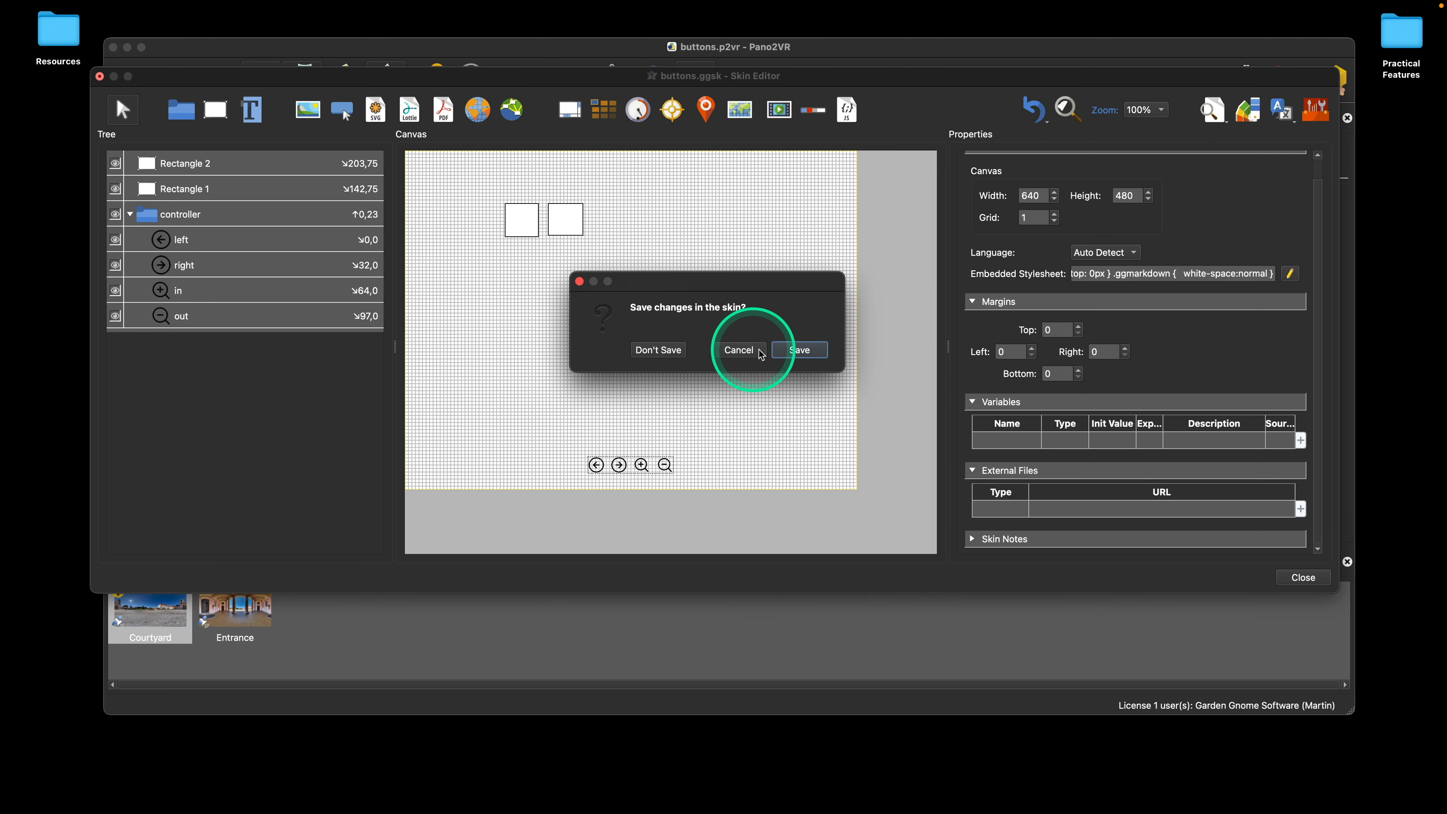
left_click(800, 350)
left_click(113, 48)
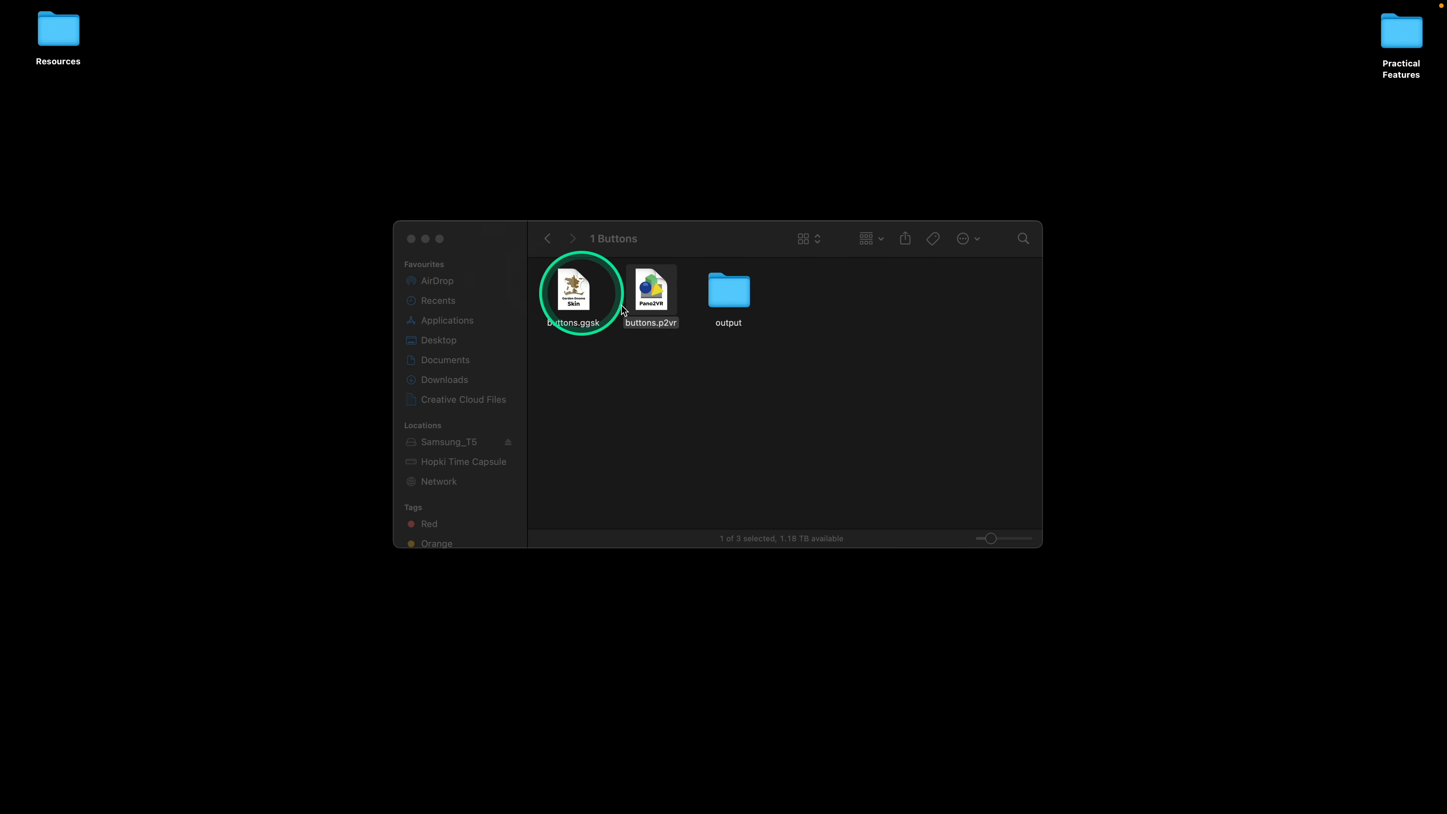
Step: In Finder, go to the 2 Renameing Elements folder inside Practical Features and open info_text.p2vr
left_click(548, 238)
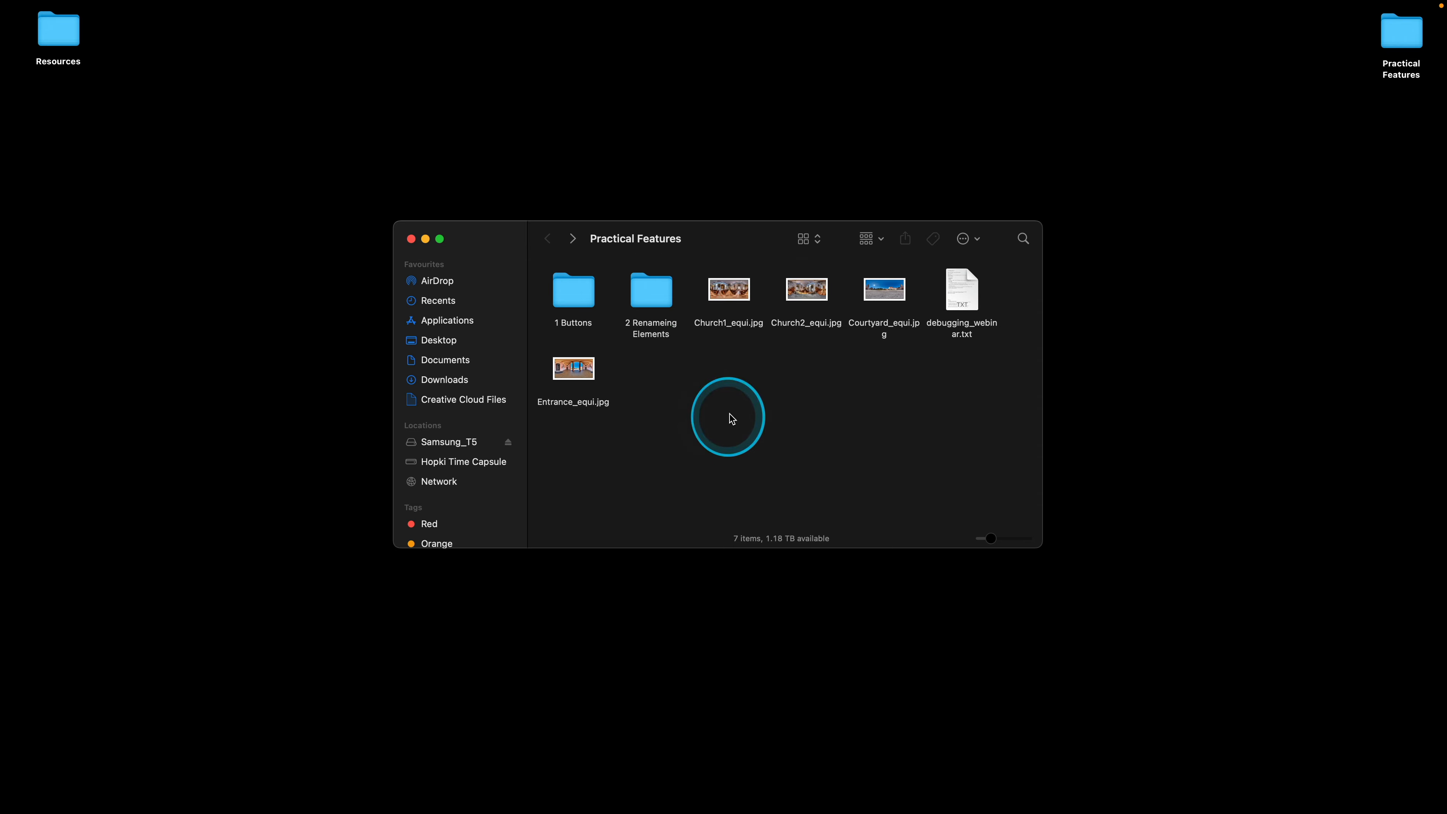
double_click(657, 308)
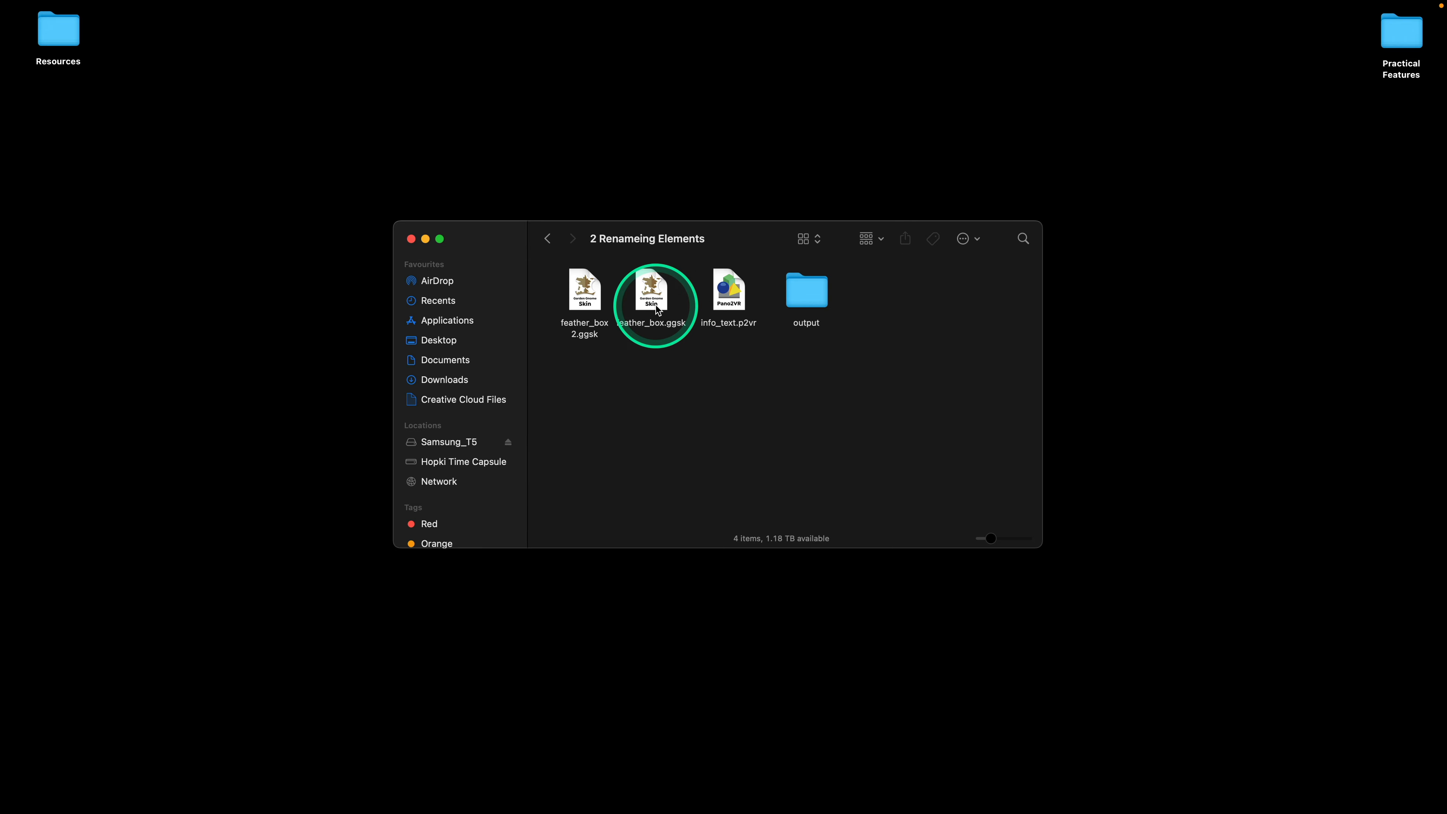
left_click(714, 296)
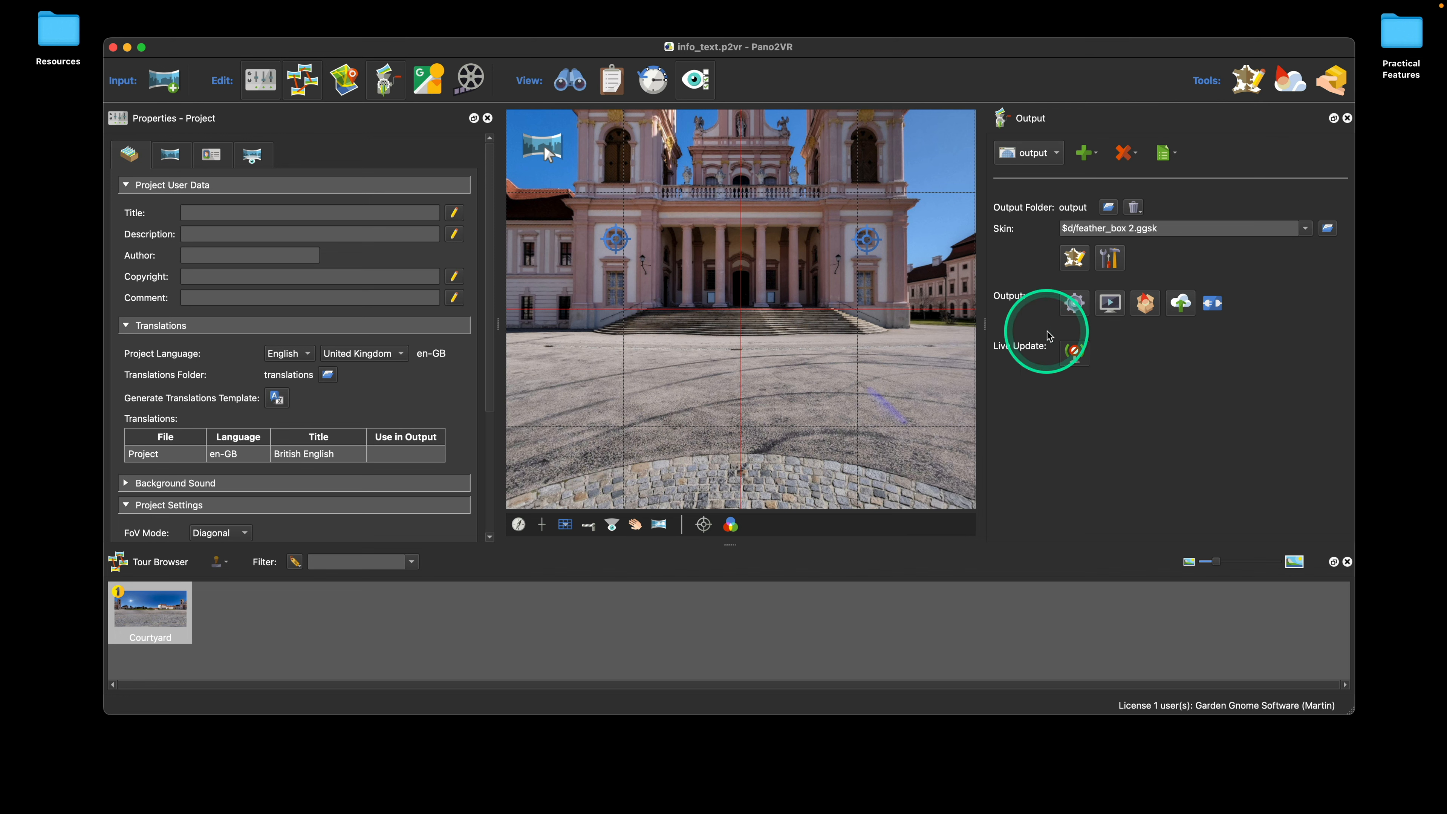
Step: Open the feather_box 2.ggsk skin for editing and locate the two ht_info hotspot templates in the element tree
left_click(1077, 259)
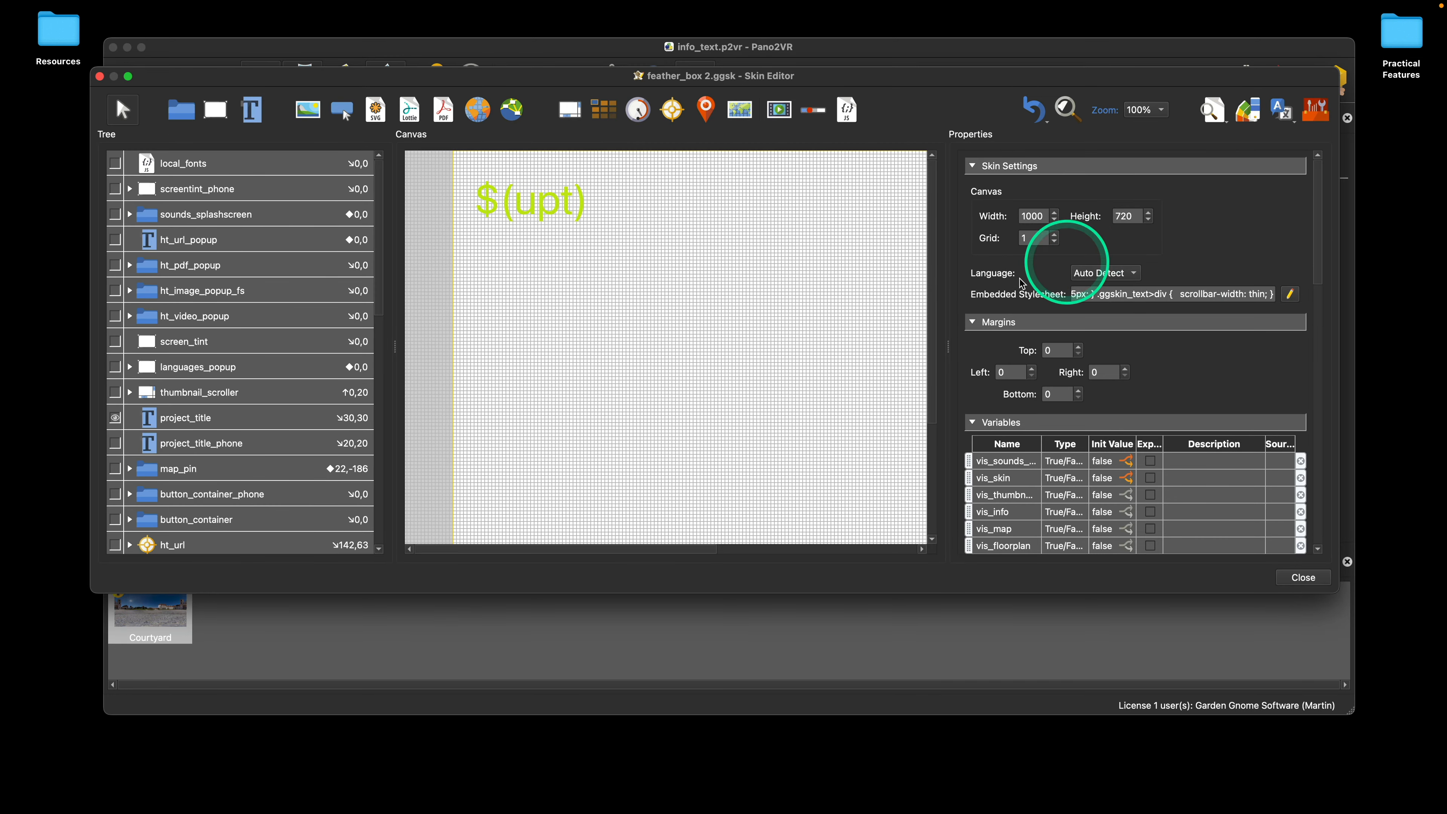
scroll(268, 323, "down", 10)
scroll(283, 327, "down", 1)
scroll(283, 327, "up", 1)
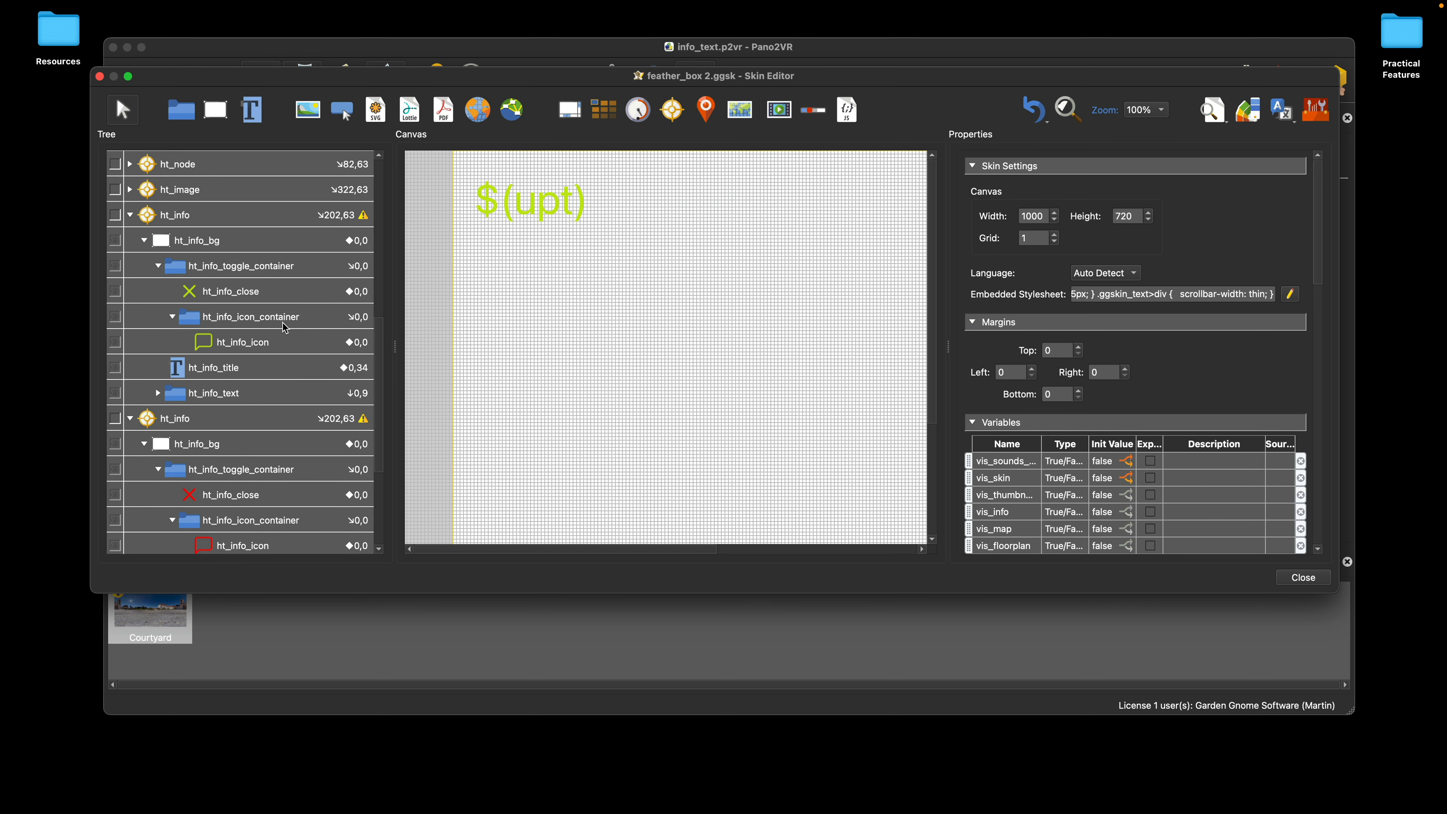
scroll(283, 323, "down", 1)
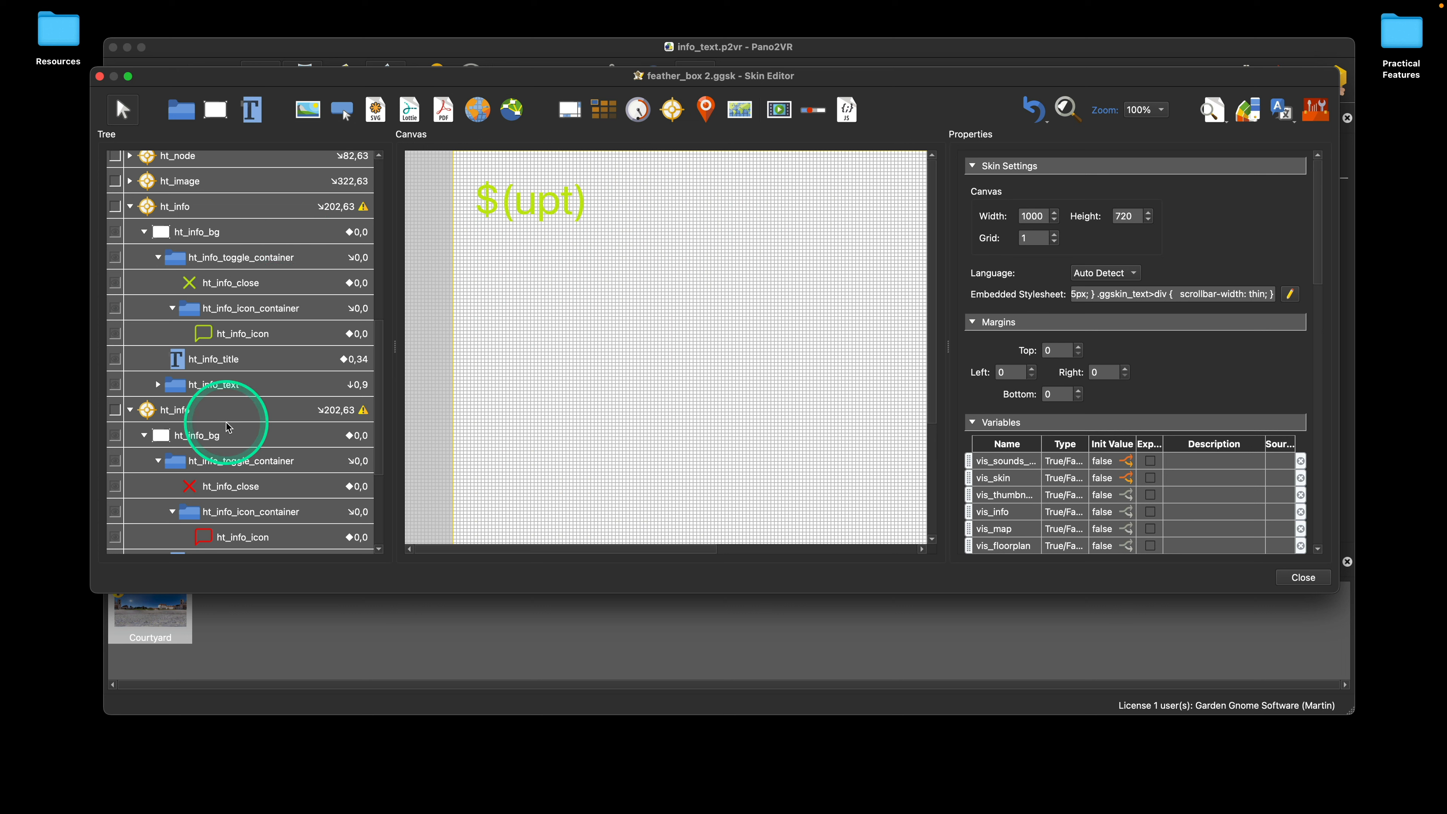
scroll(239, 302, "down", 3)
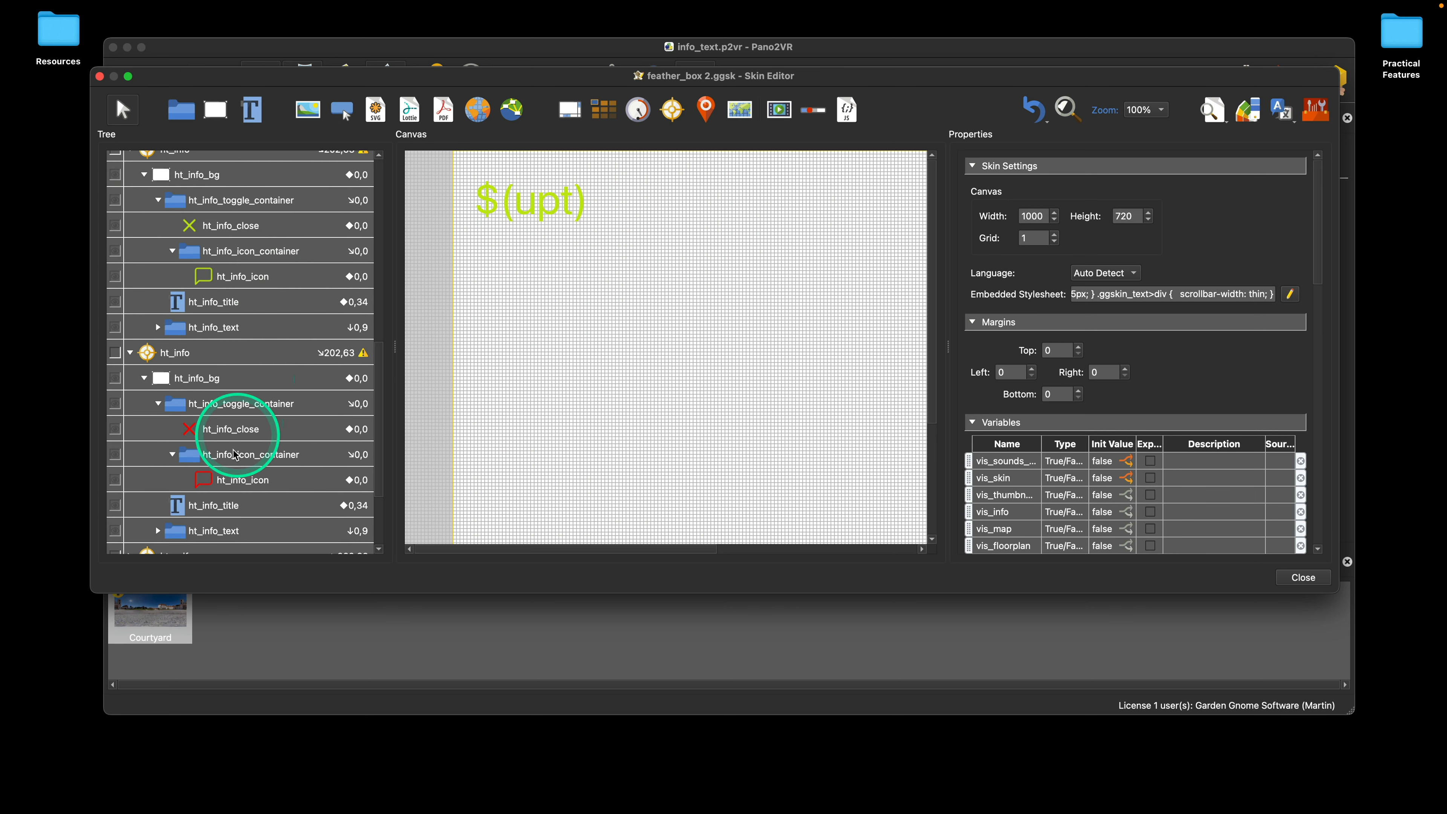
scroll(274, 313, "up", 2)
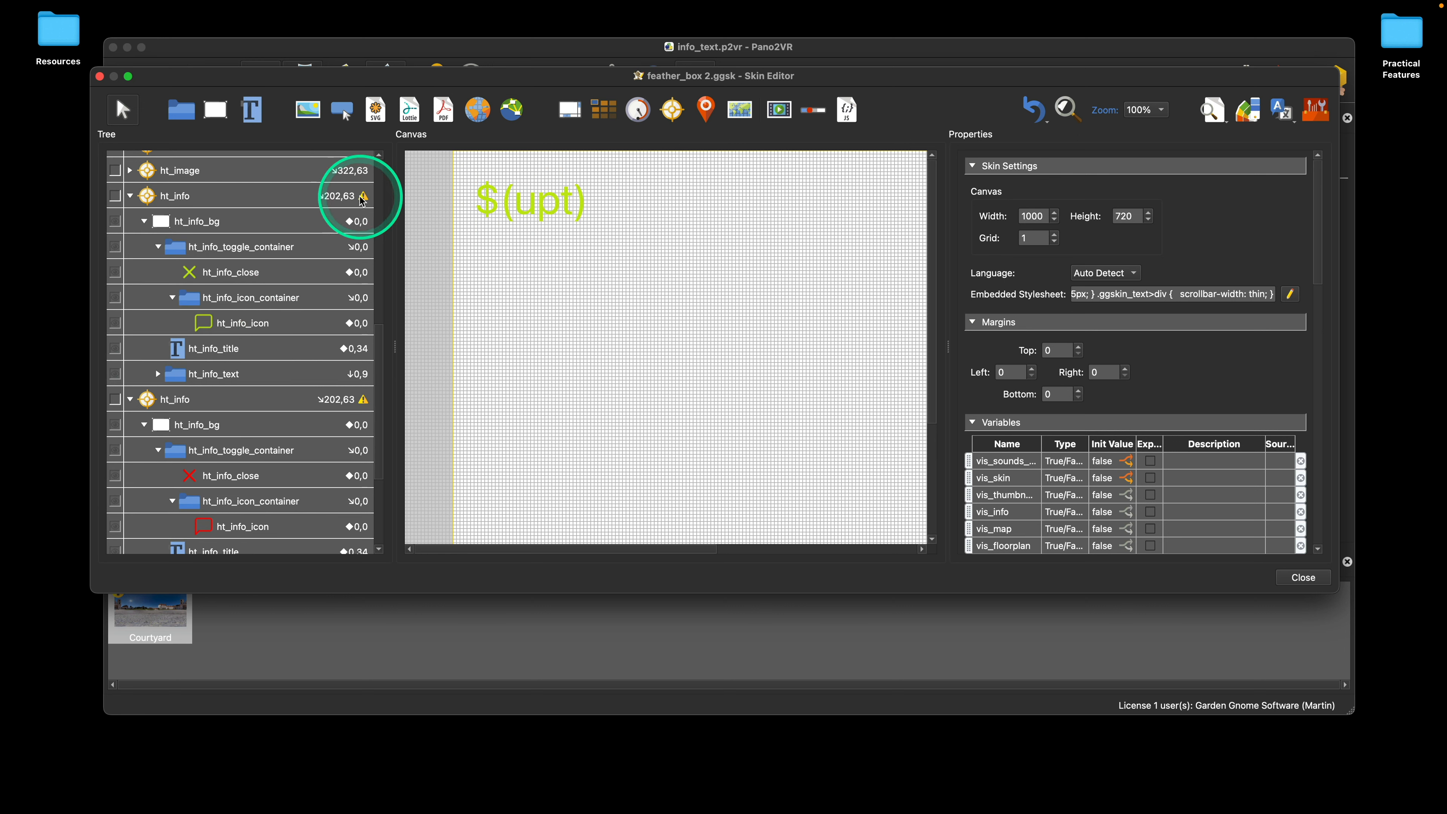
scroll(251, 274, "down", 3)
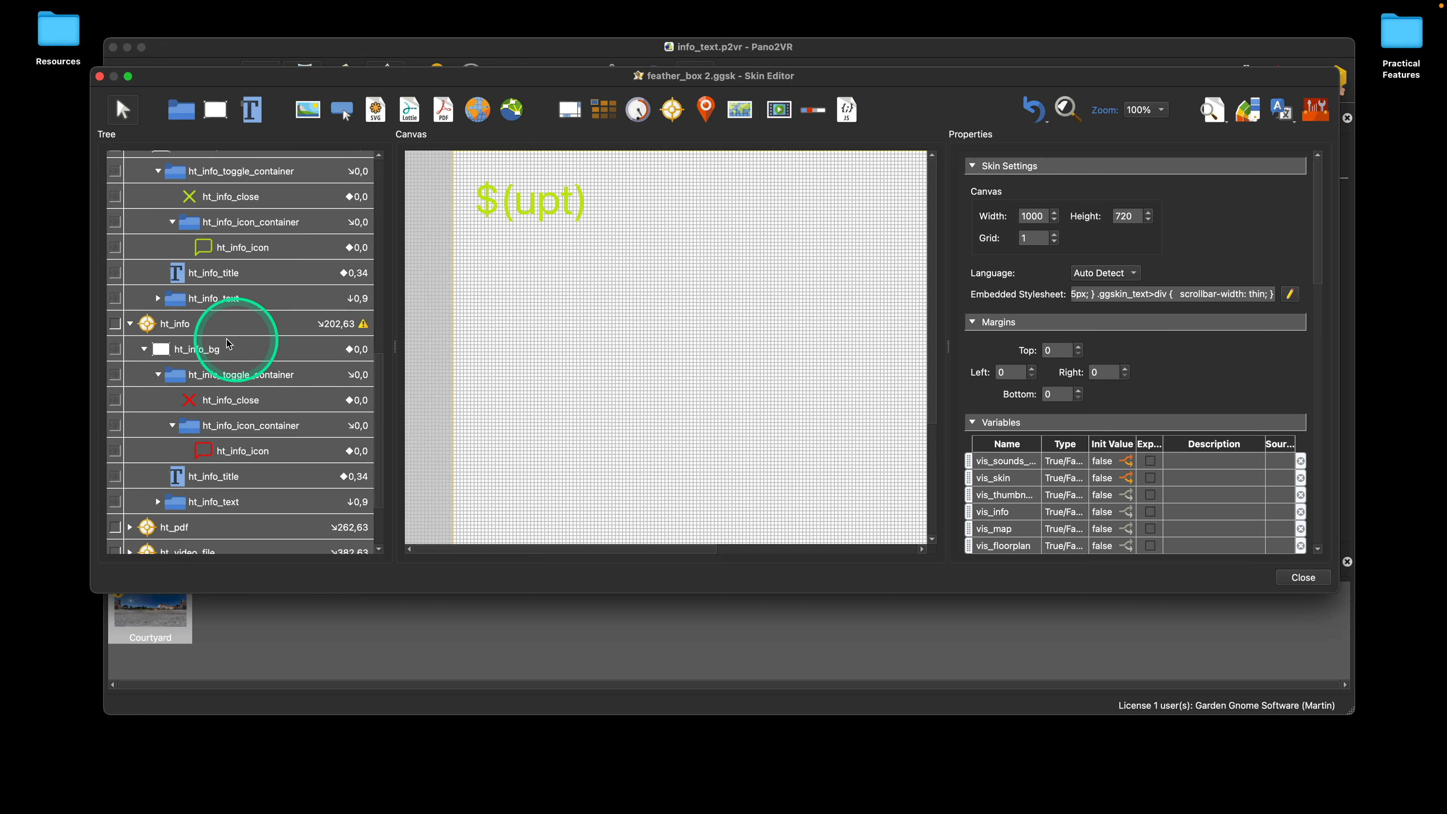
Step: Rename the second ht_info hotspot template, the one with the red icons, to ht_info_red
left_click(188, 327)
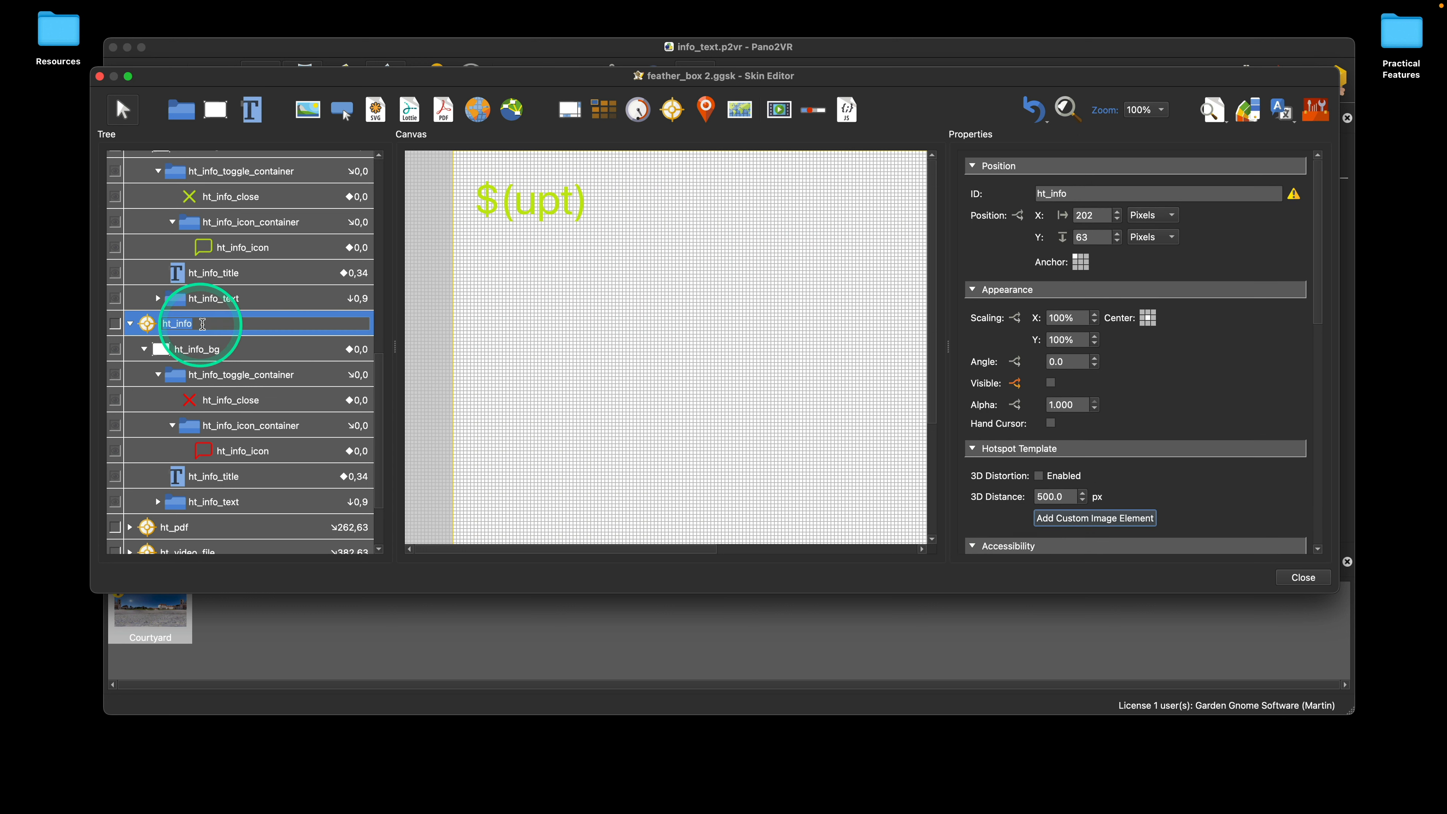
left_click(211, 323)
type("_red")
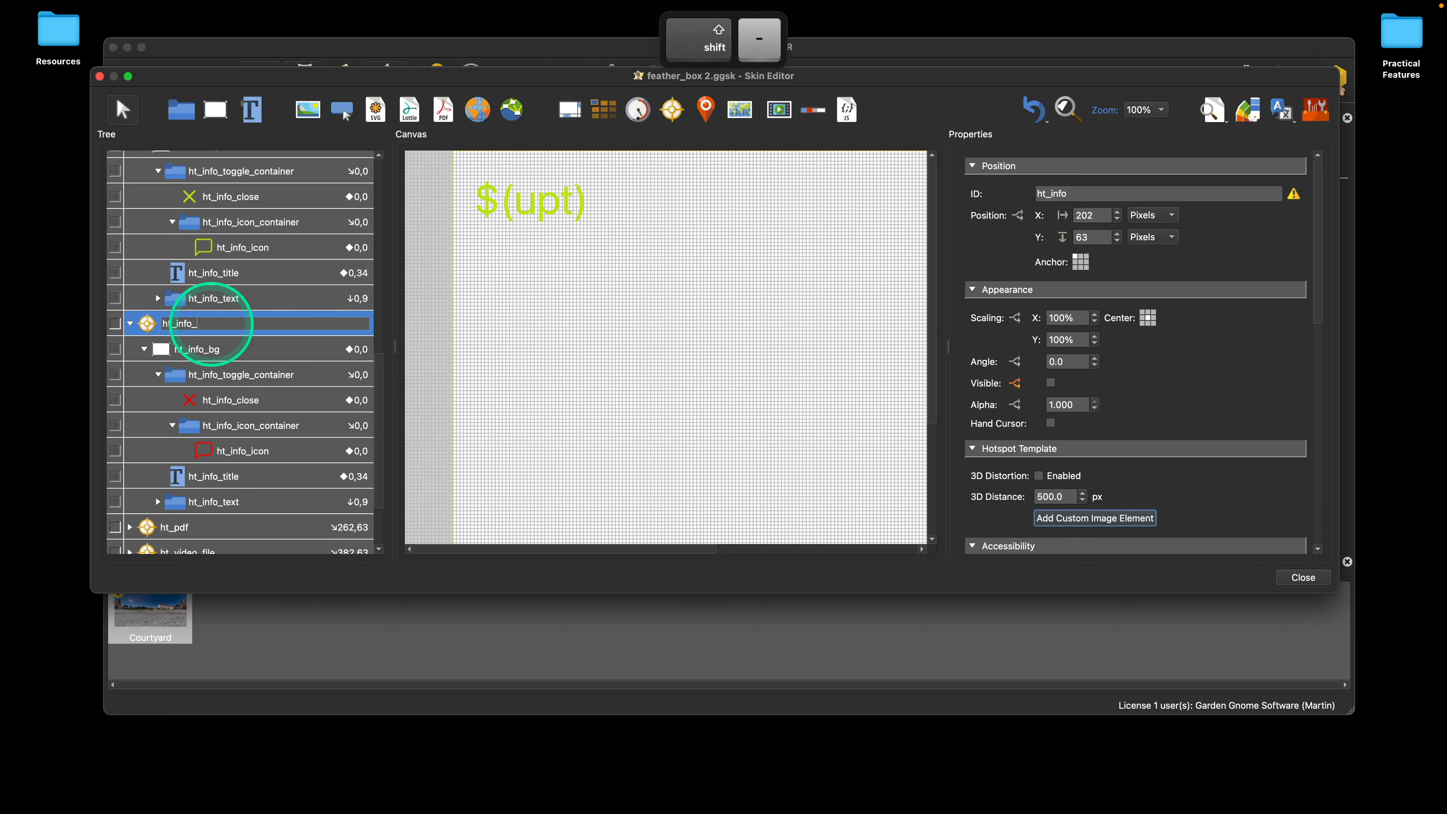
left_click(245, 373)
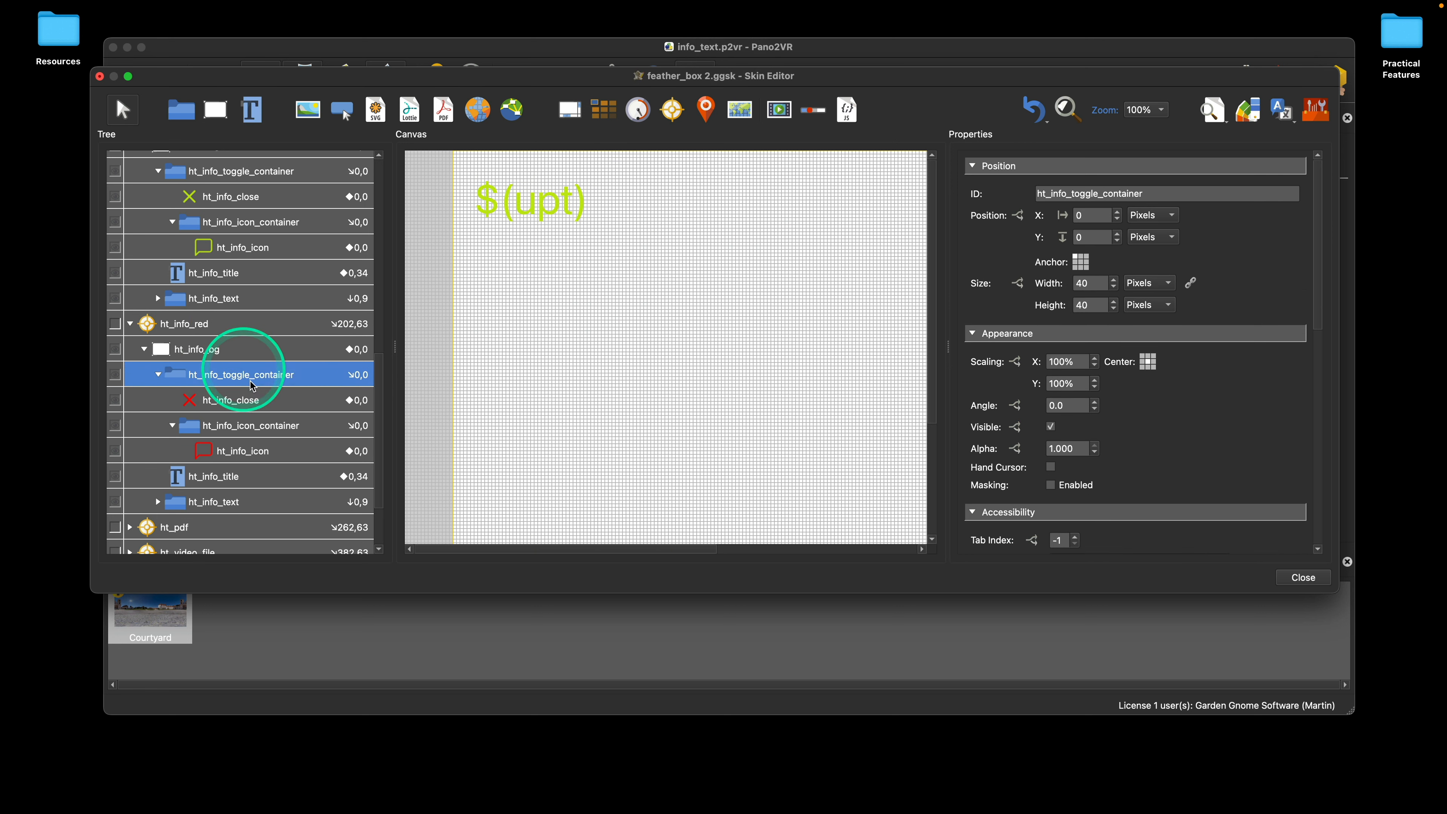
Step: Examine the actions of the ht_info_icon_container inside the original ht_info template
scroll(307, 298, "down", 2)
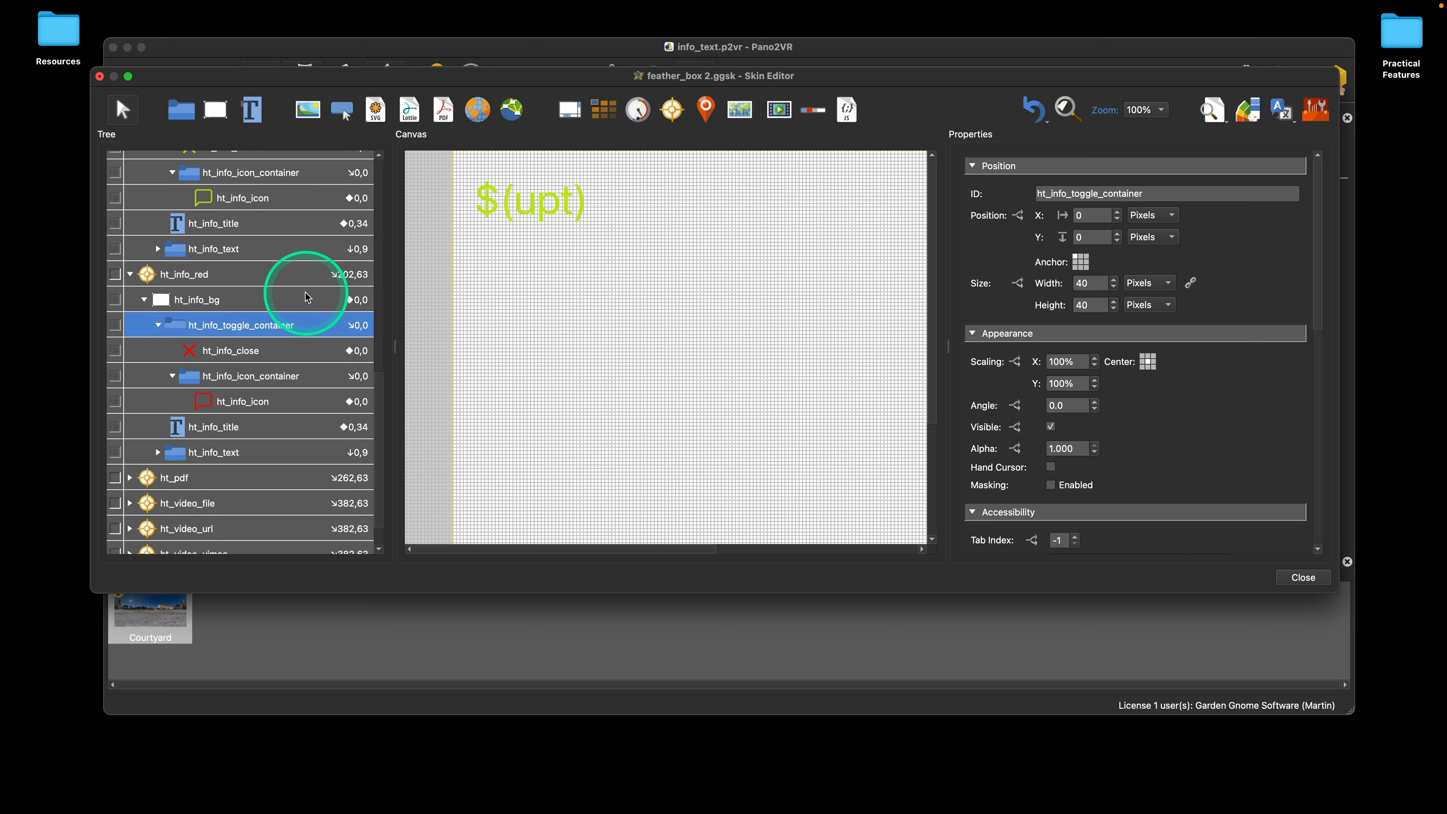
scroll(301, 288, "up", 6)
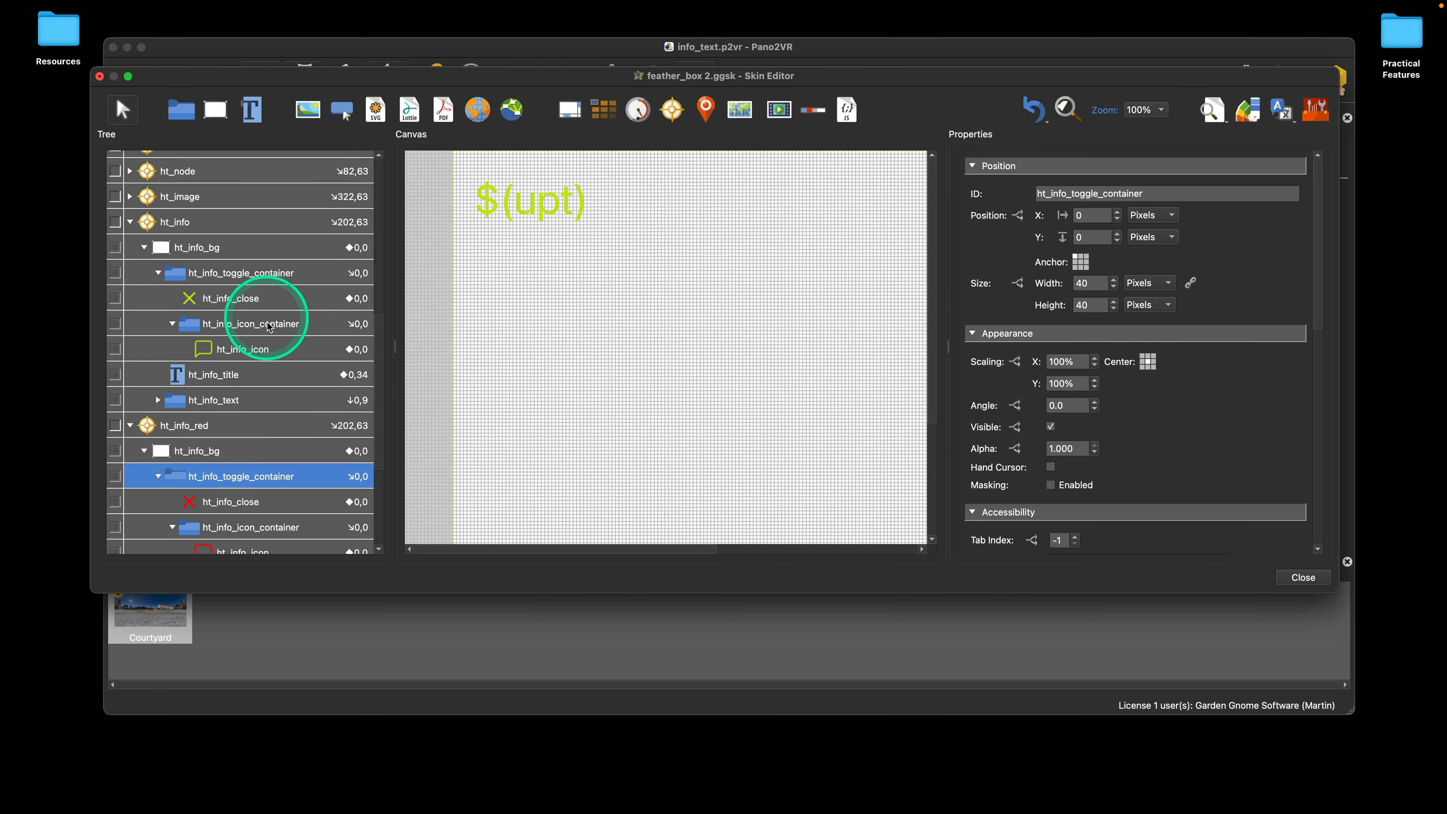
left_click(270, 322)
scroll(1212, 406, "down", 10)
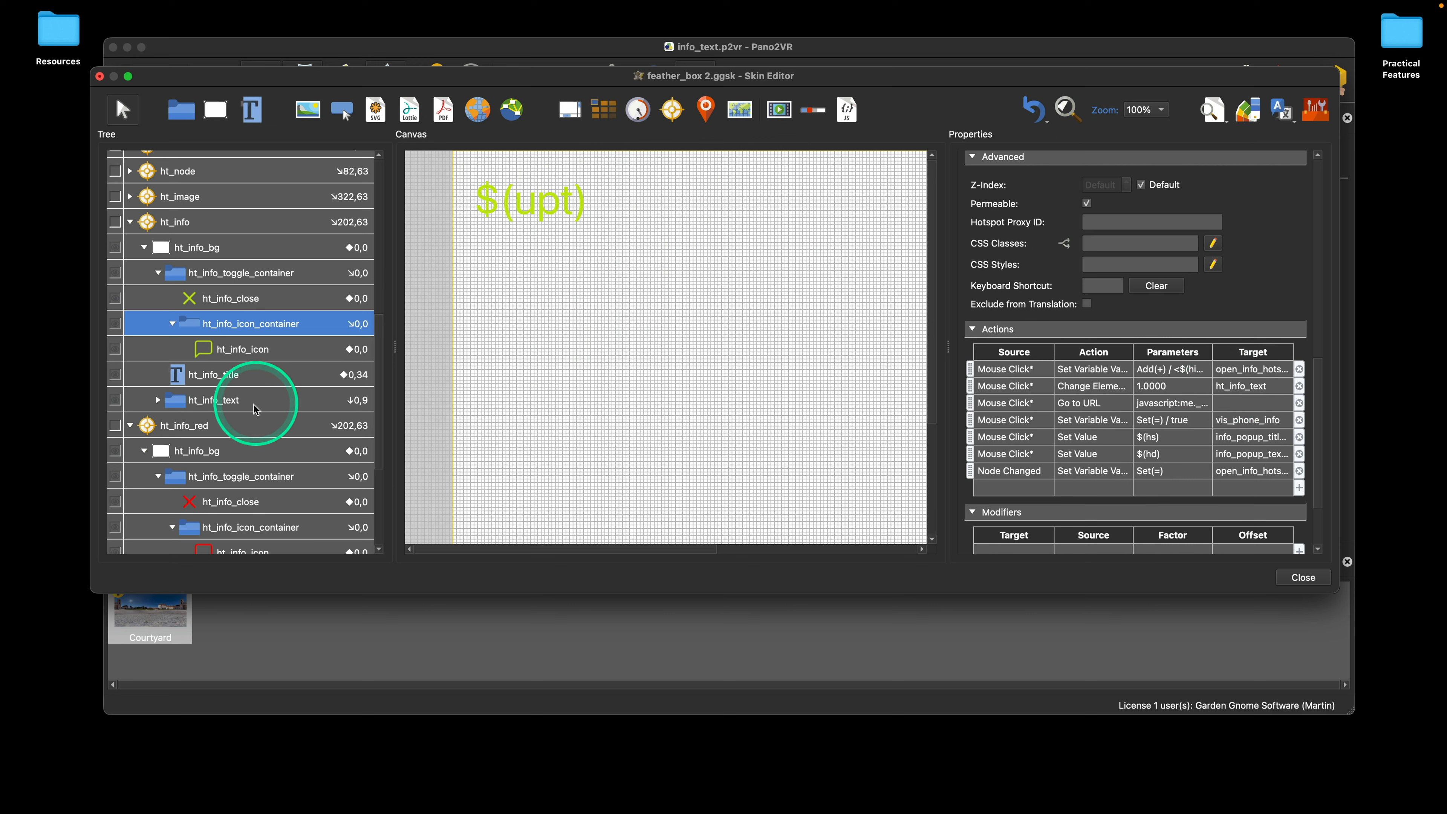
Step: Rename the ht_info_text container inside ht_info_red directly in the tree to ht_info_text_red
scroll(280, 402, "down", 5)
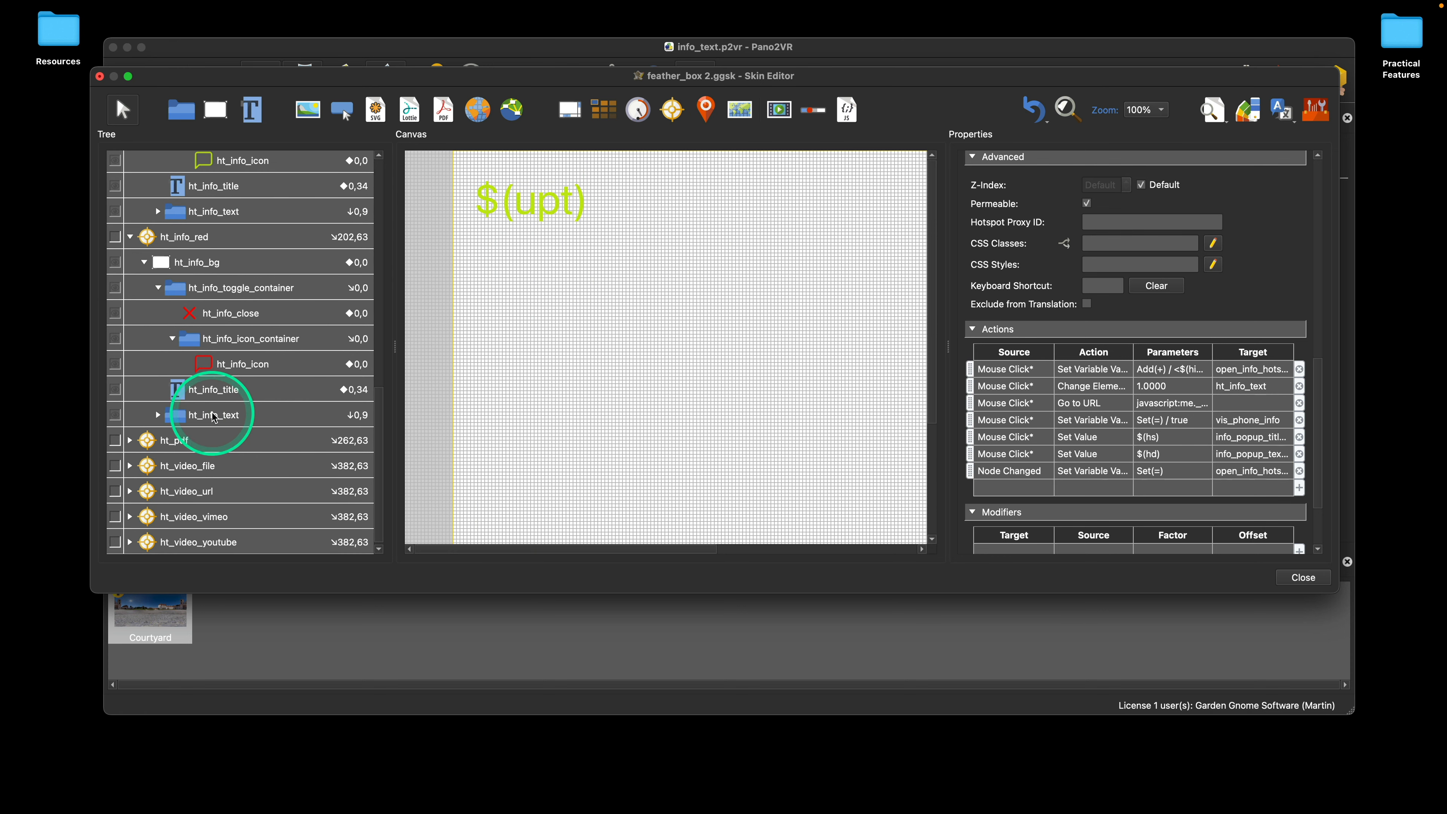
scroll(217, 415, "up", 3)
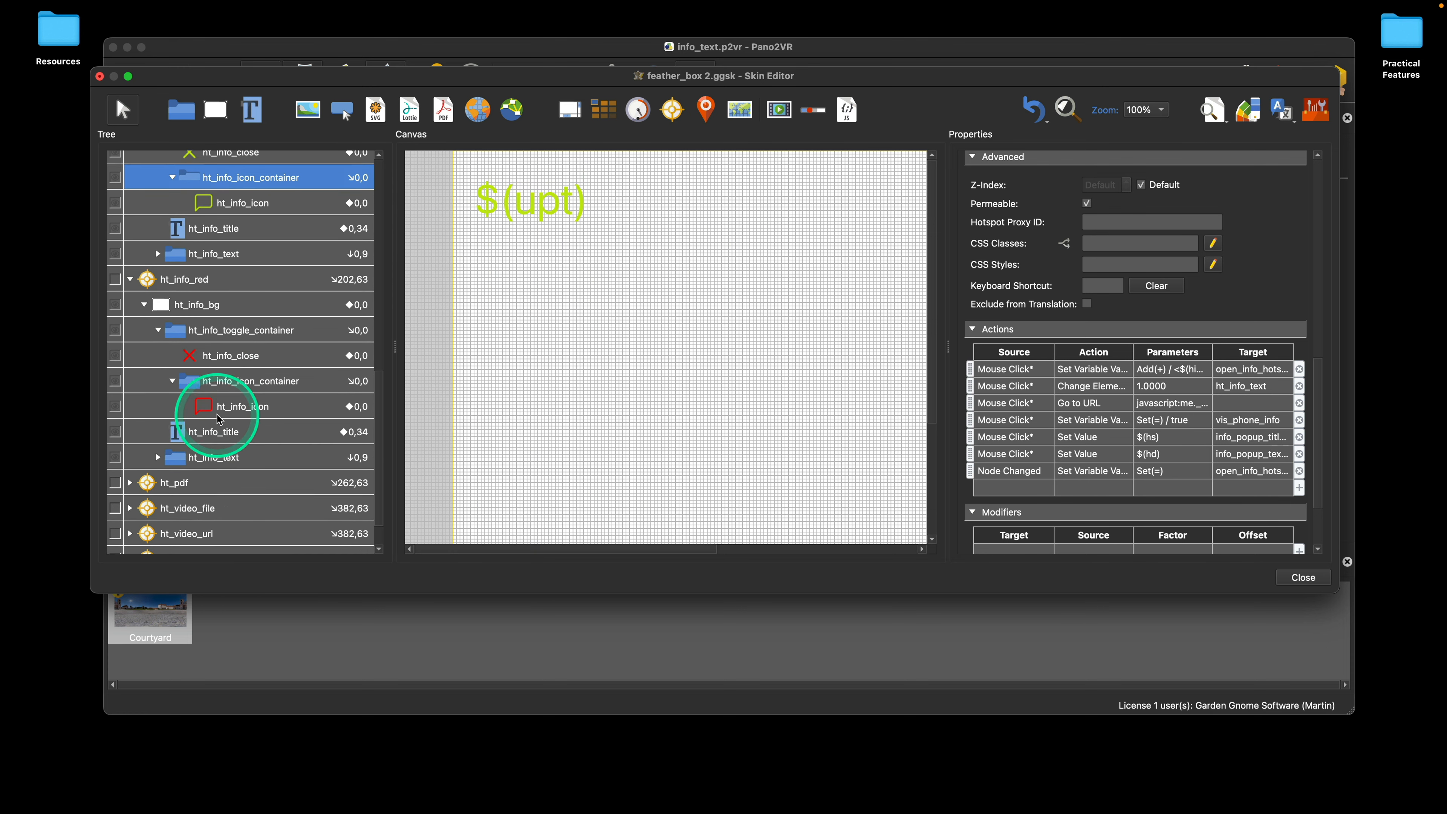
left_click(236, 442)
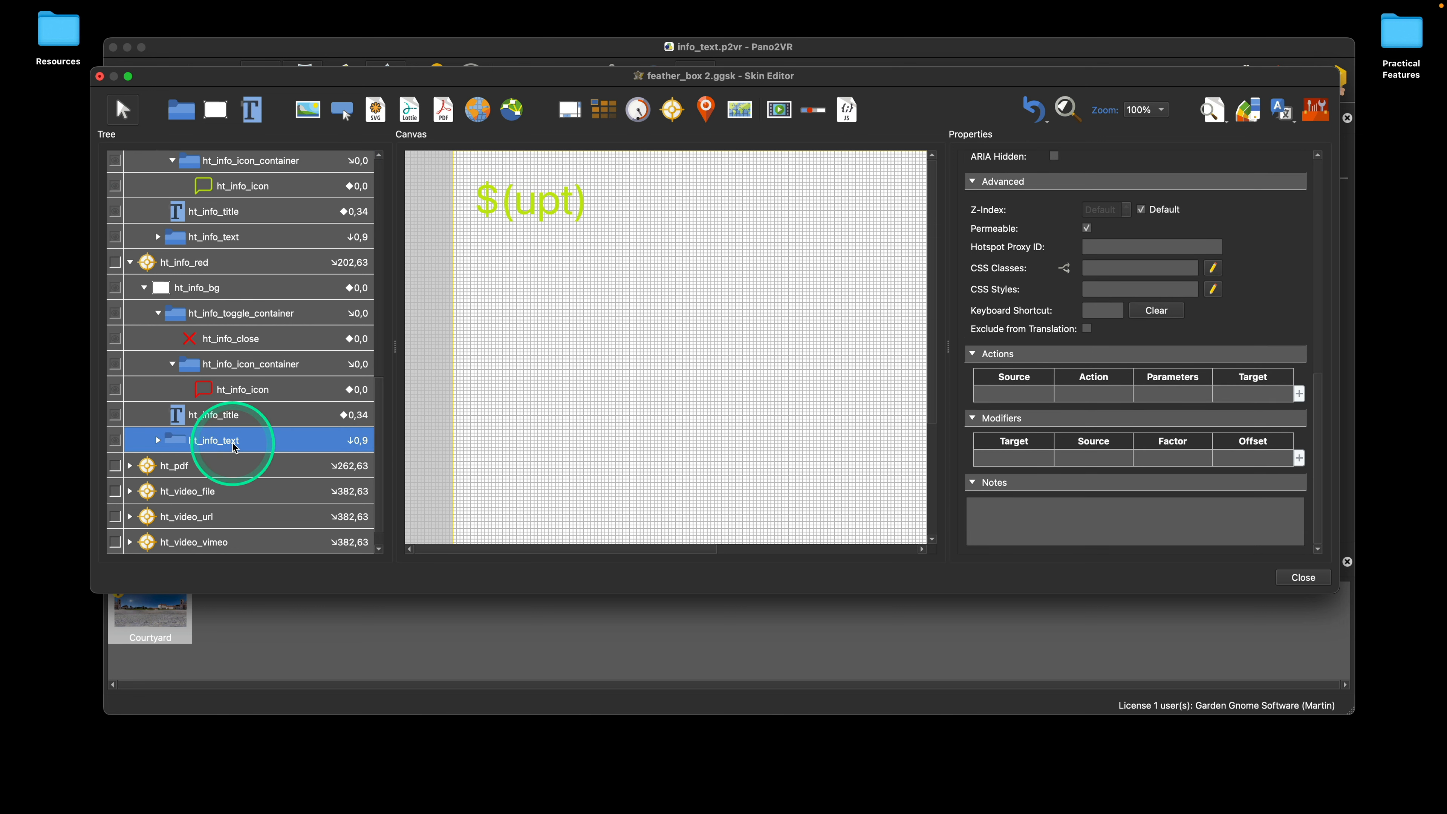
left_click(258, 440)
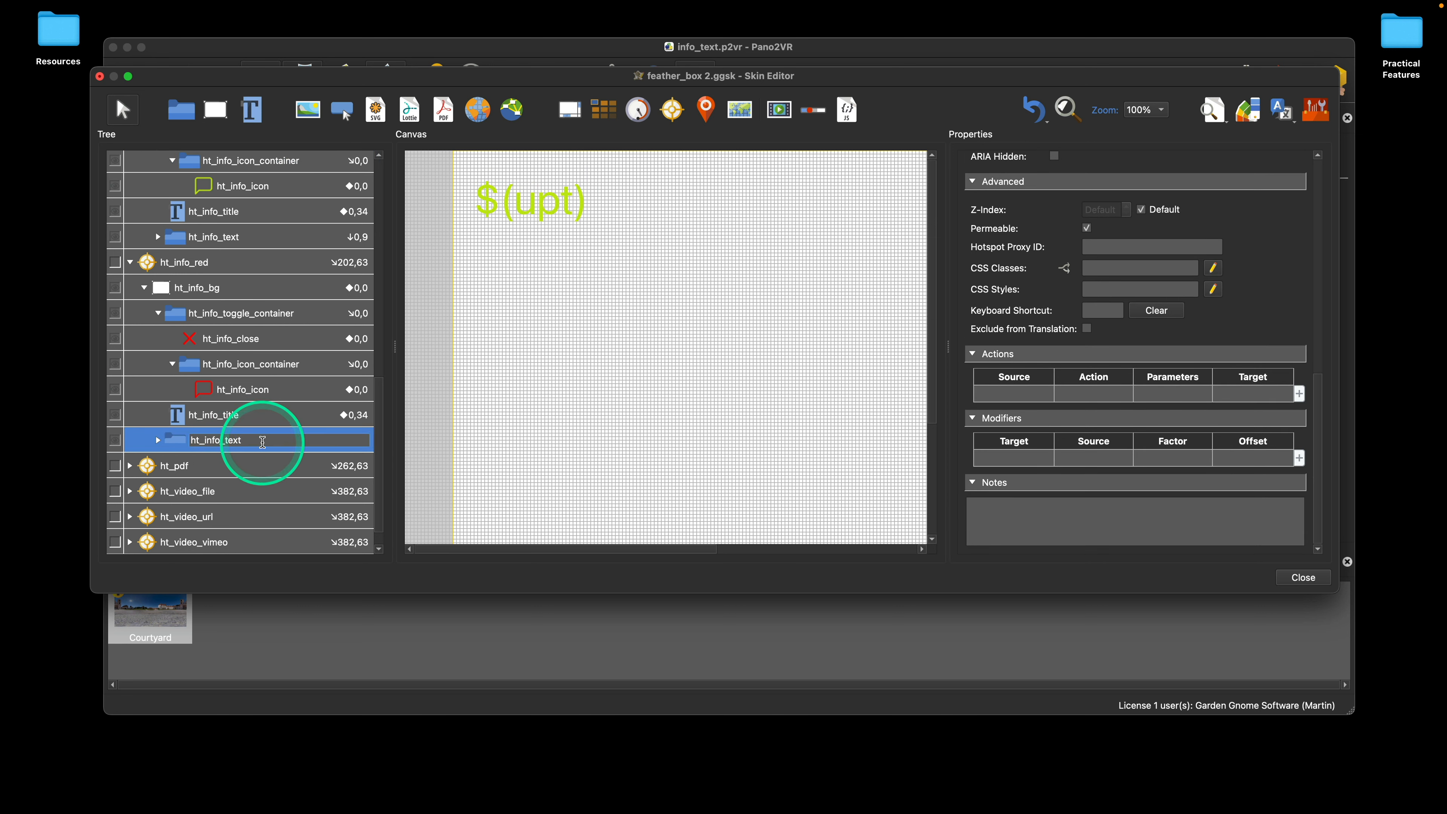
type("_red")
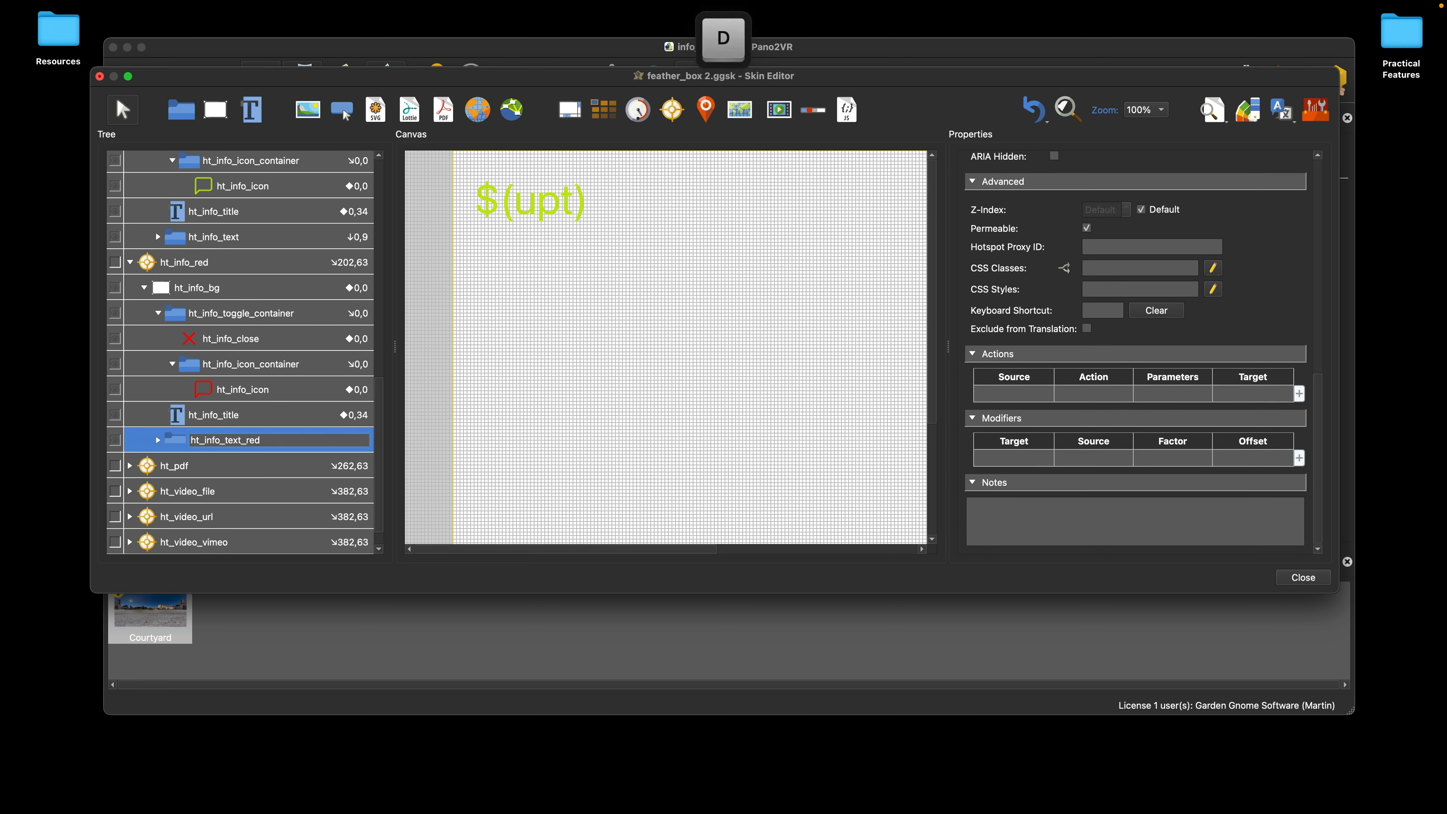
Step: Inspect the actions of ht_info_icon_container inside ht_info_red, and undo the renaming of its text container
left_click(272, 359)
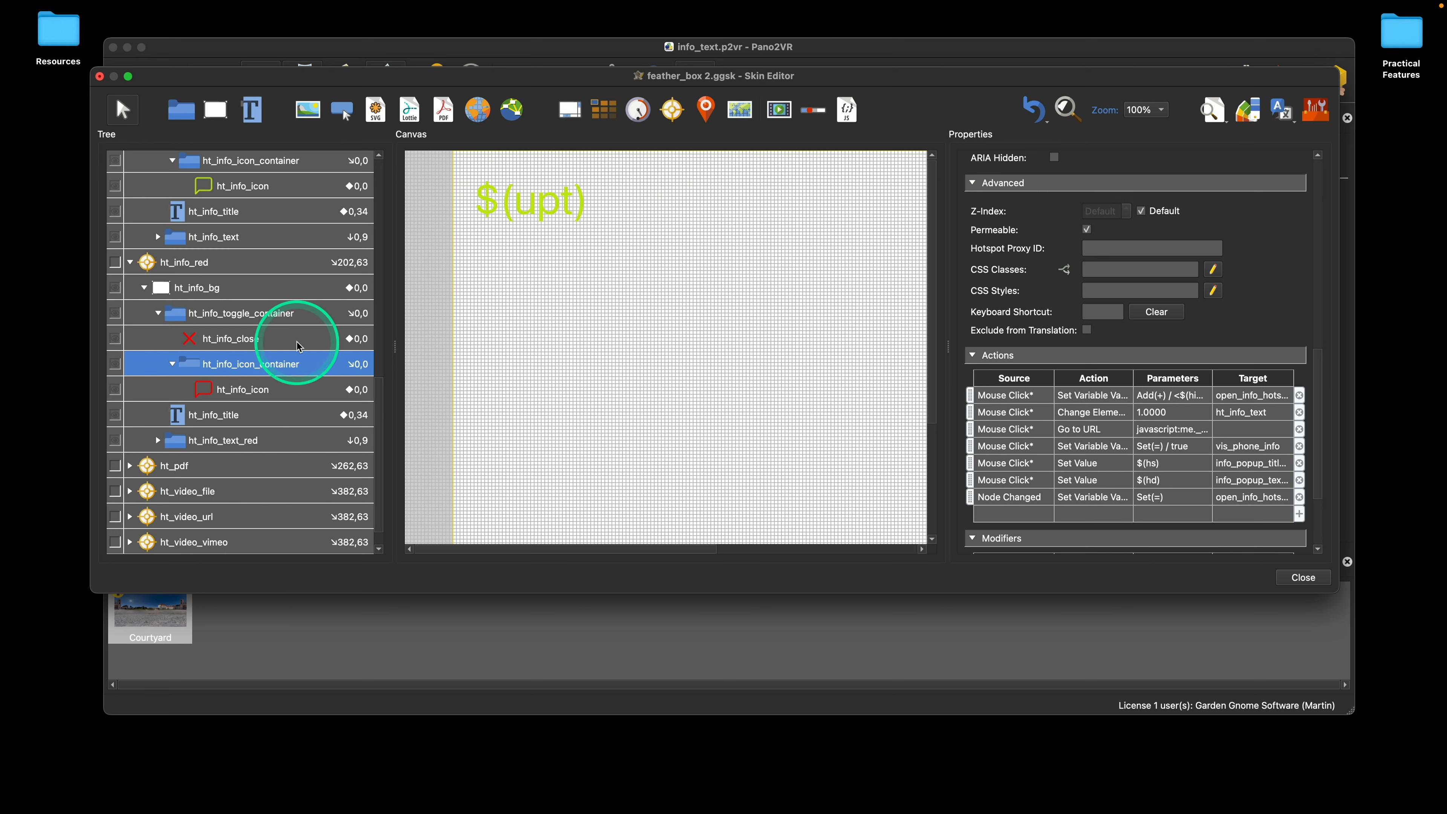
scroll(220, 473, "up", 2)
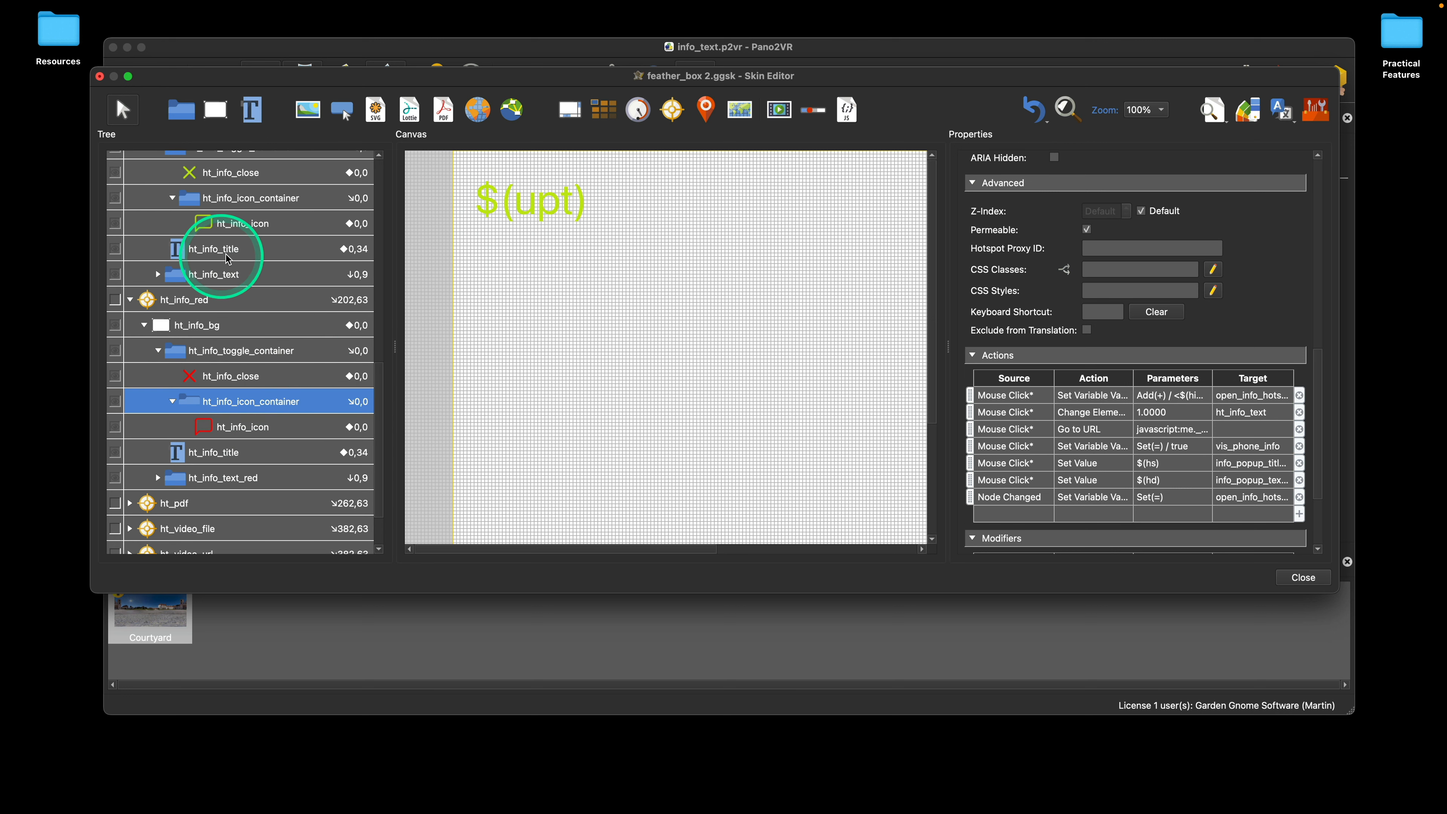
scroll(288, 377, "down", 2)
scroll(291, 386, "down", 2)
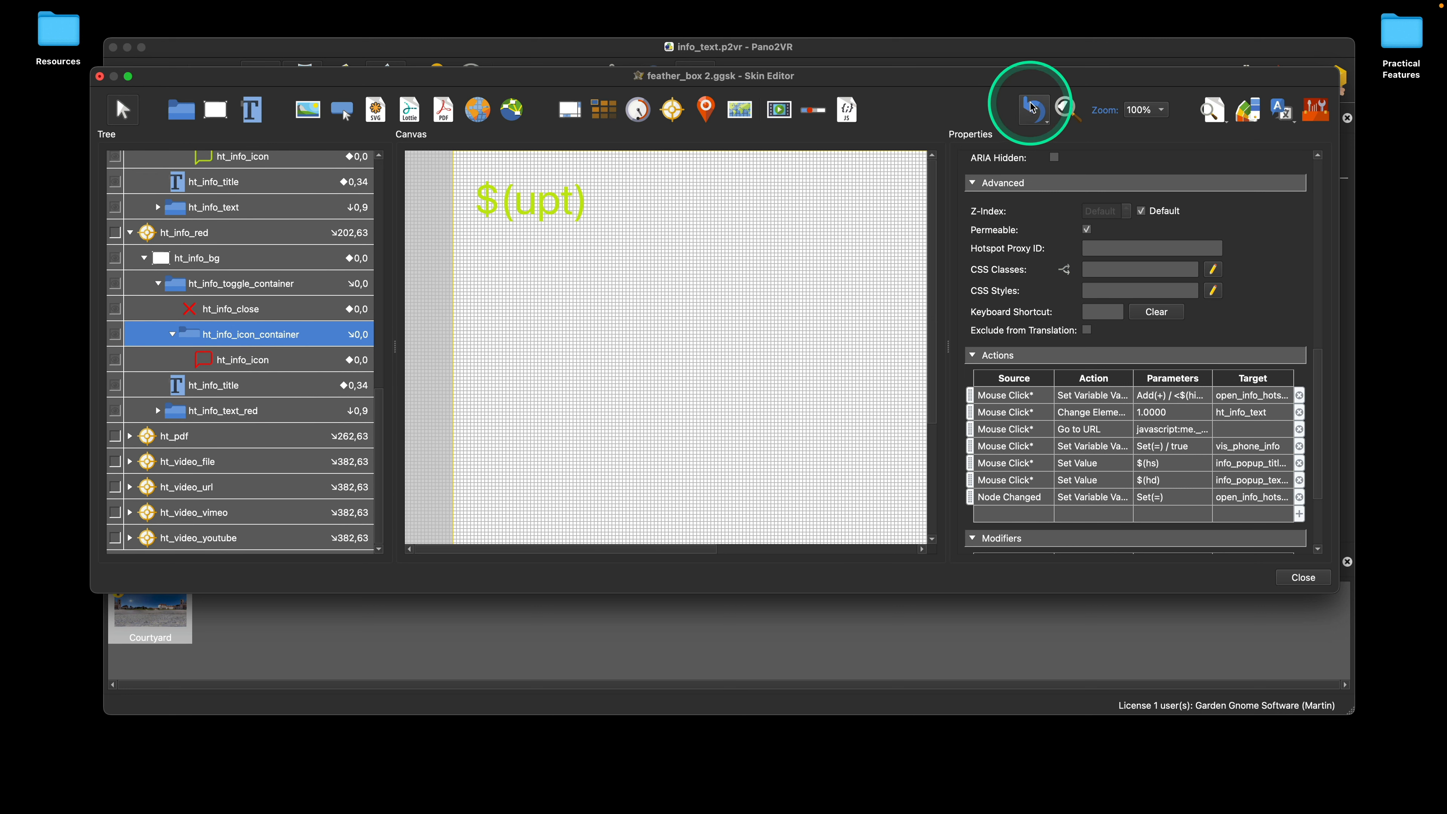
Step: Start the Rename Element command for the ht_info_text container inside ht_info_red
right_click(212, 415)
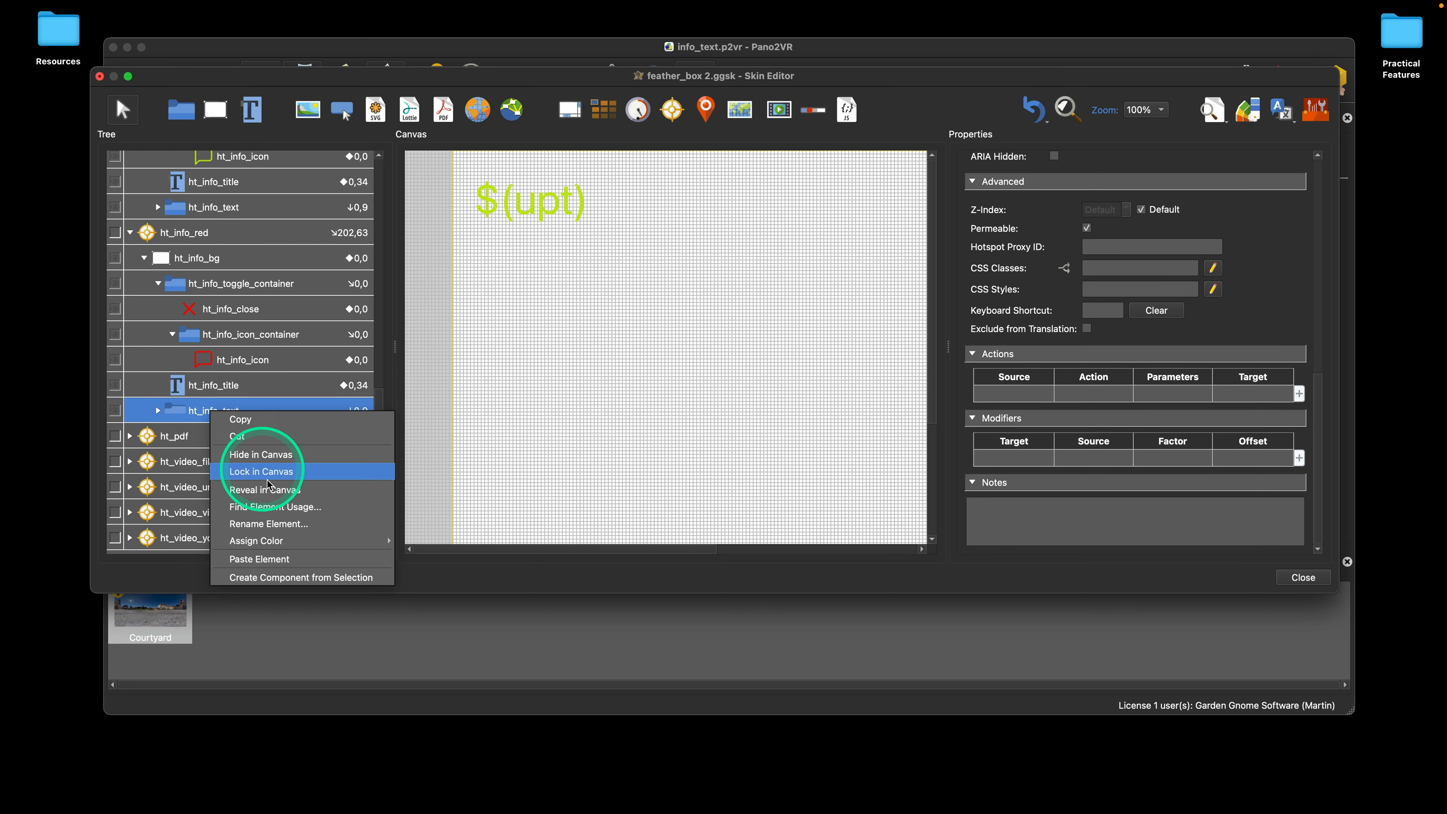
left_click(287, 525)
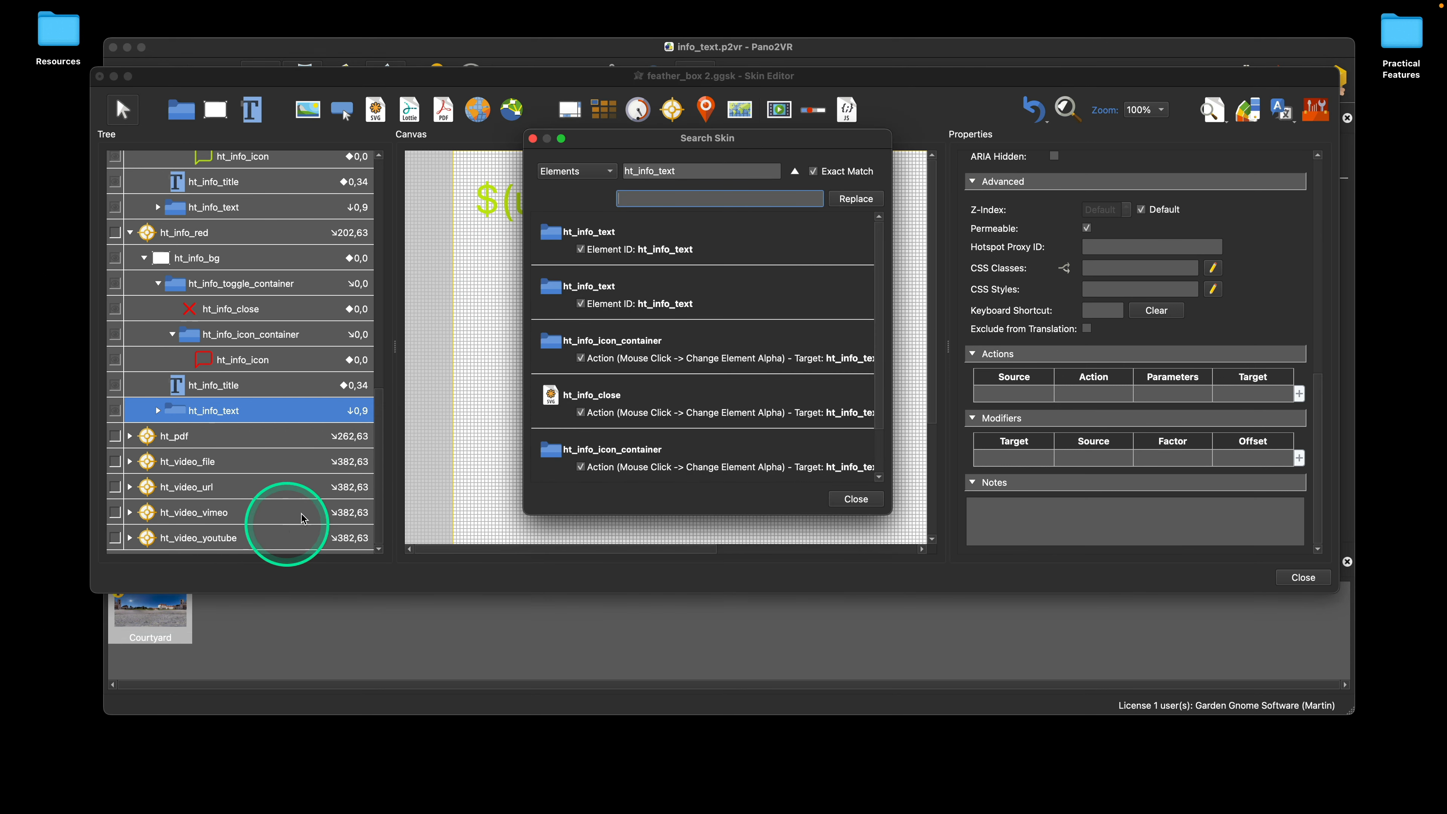
left_click_drag(646, 143, 645, 173)
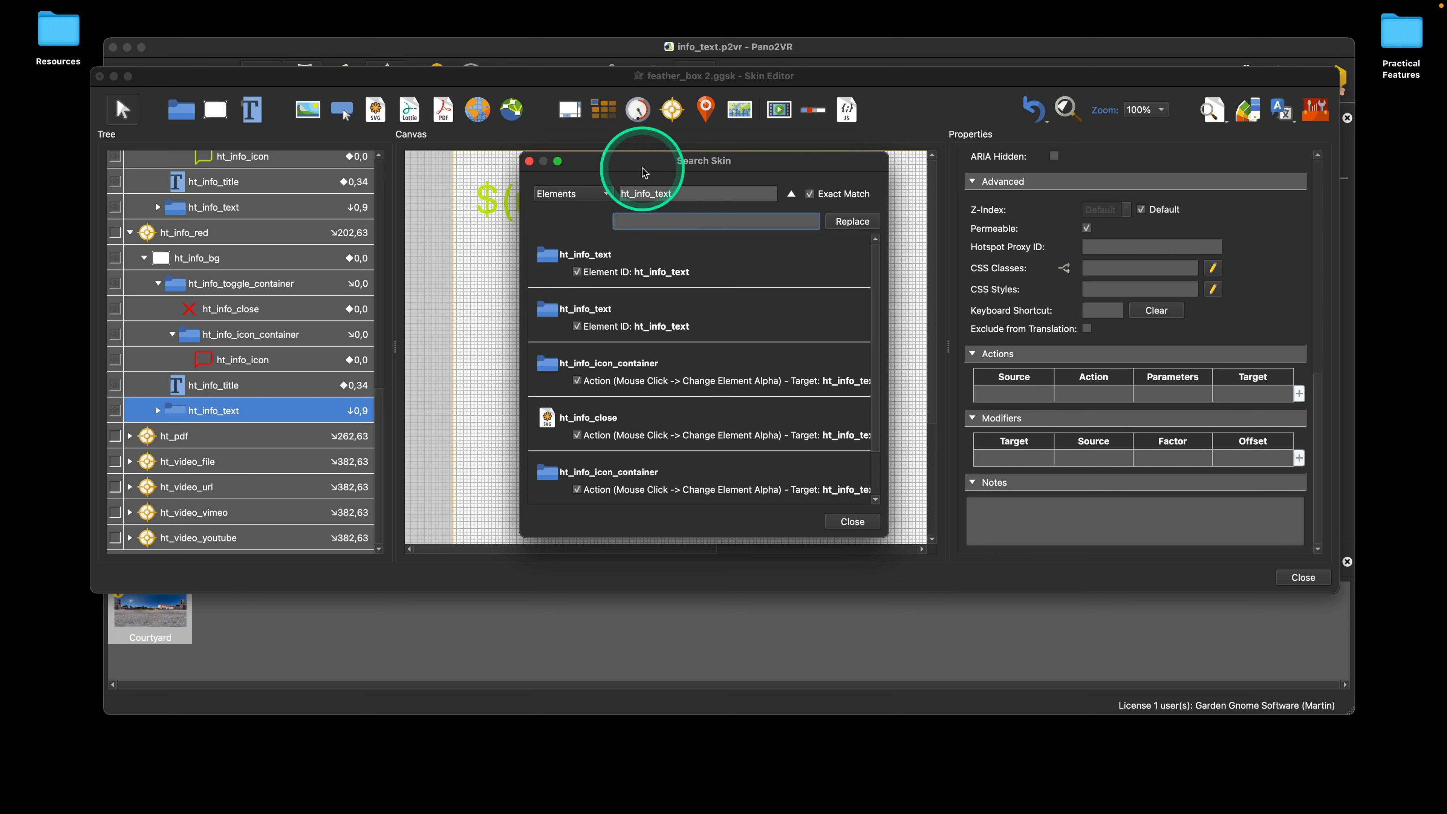
left_click_drag(644, 173, 645, 172)
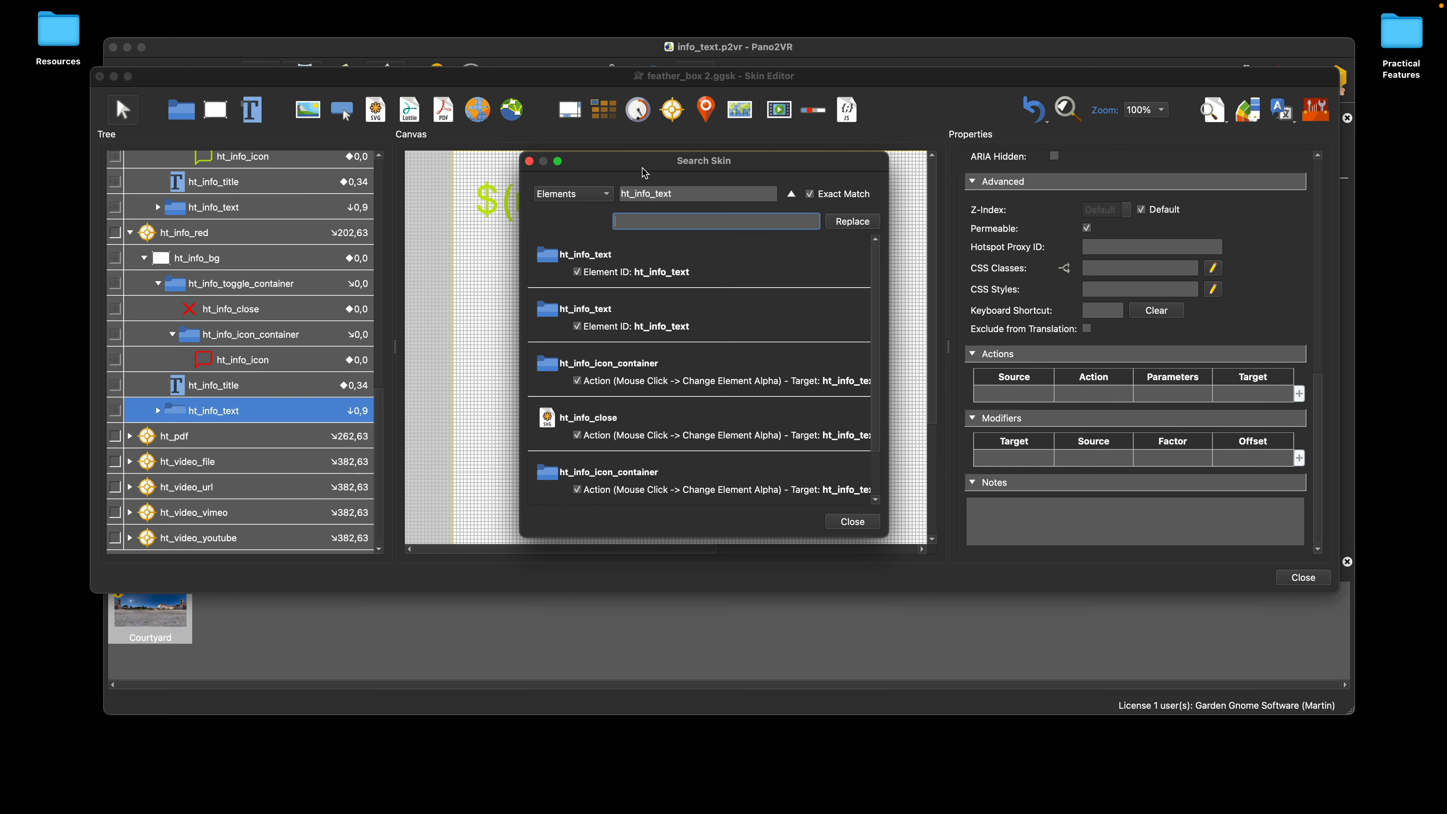
left_click_drag(644, 172, 630, 170)
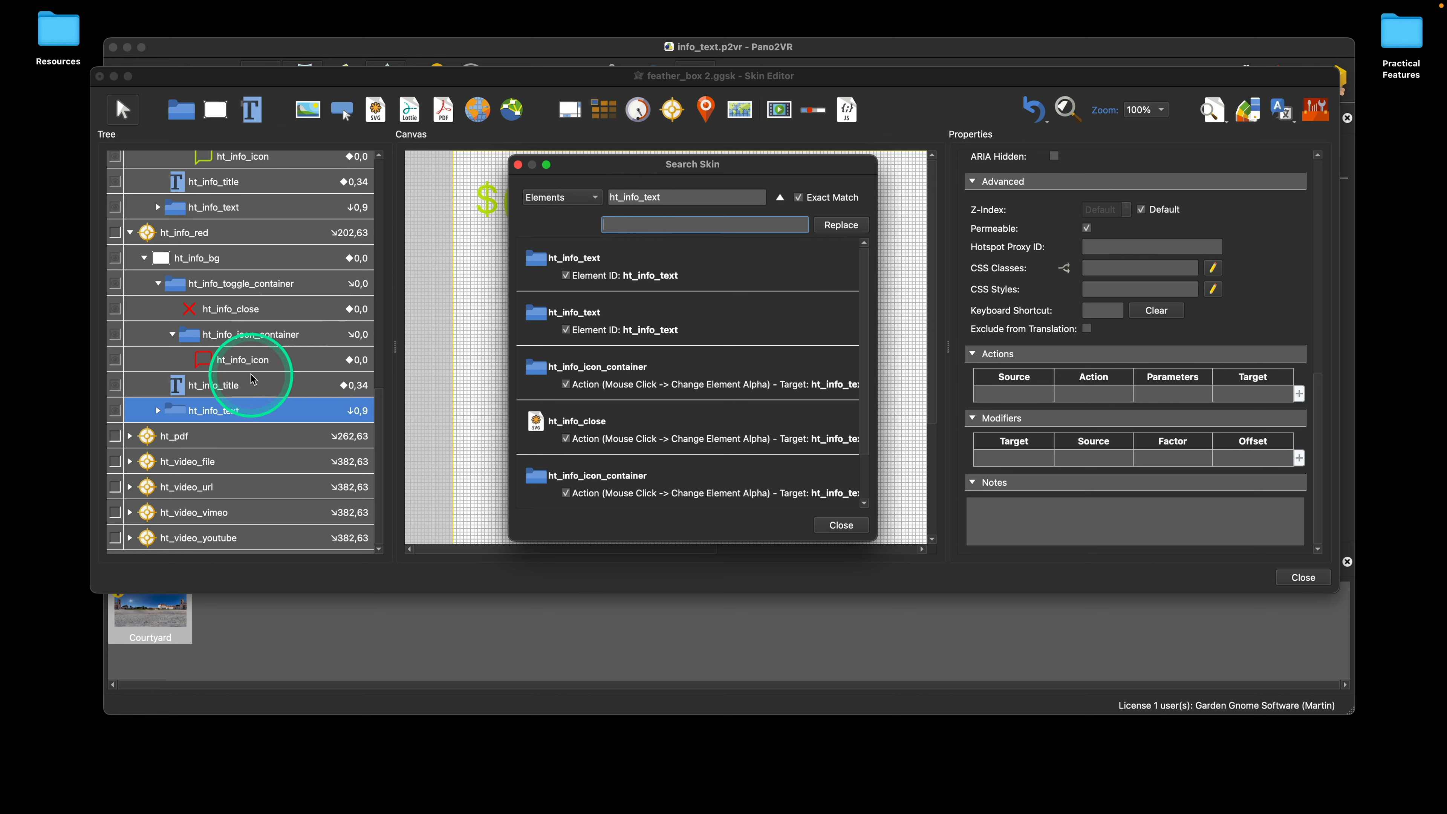
Step: Go through the matches for ht_info_text and check which template the ht_info_close entries belong to
left_click(577, 263)
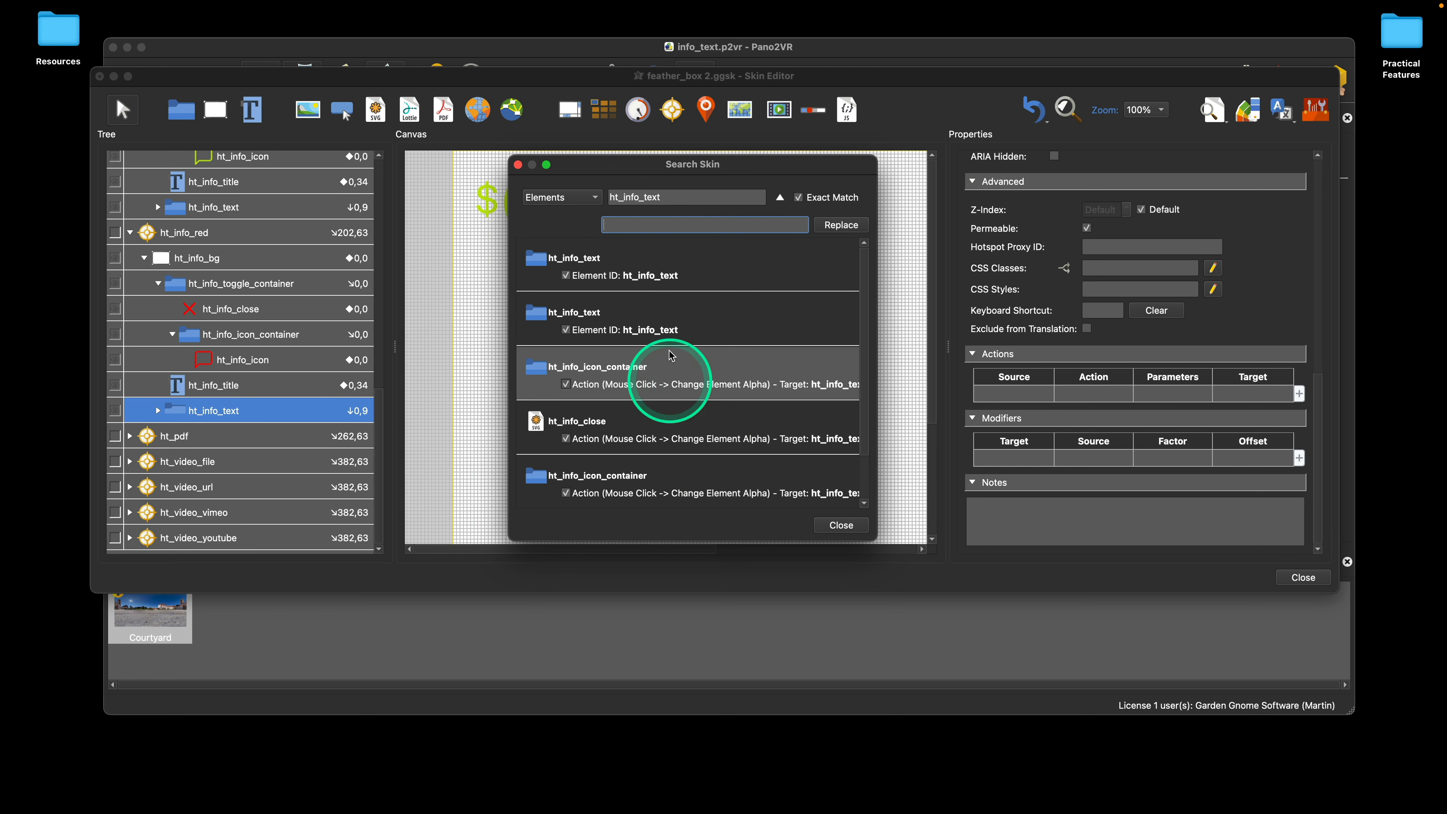
scroll(683, 467, "down", 2)
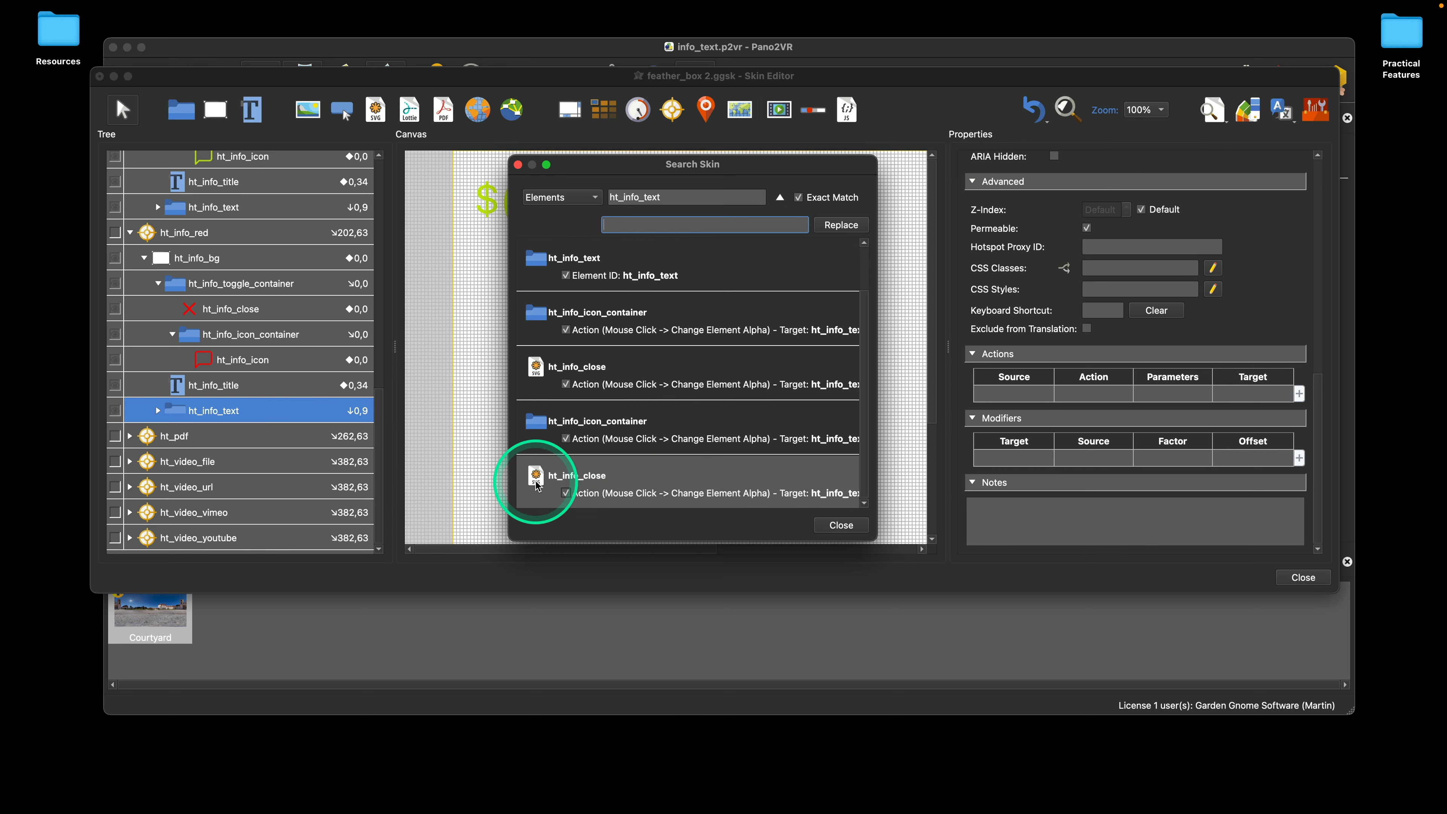
left_click(631, 487)
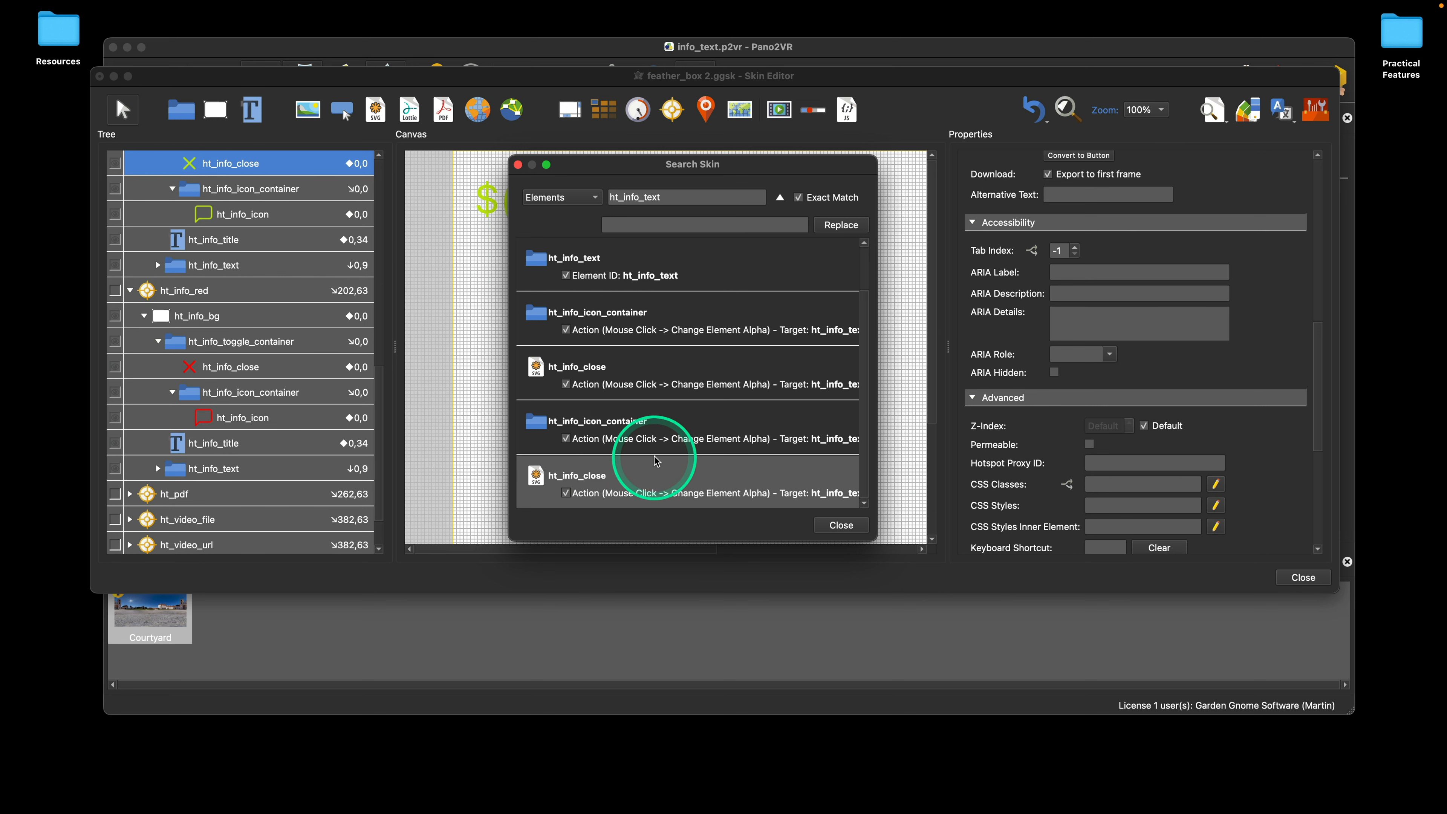
left_click(648, 376)
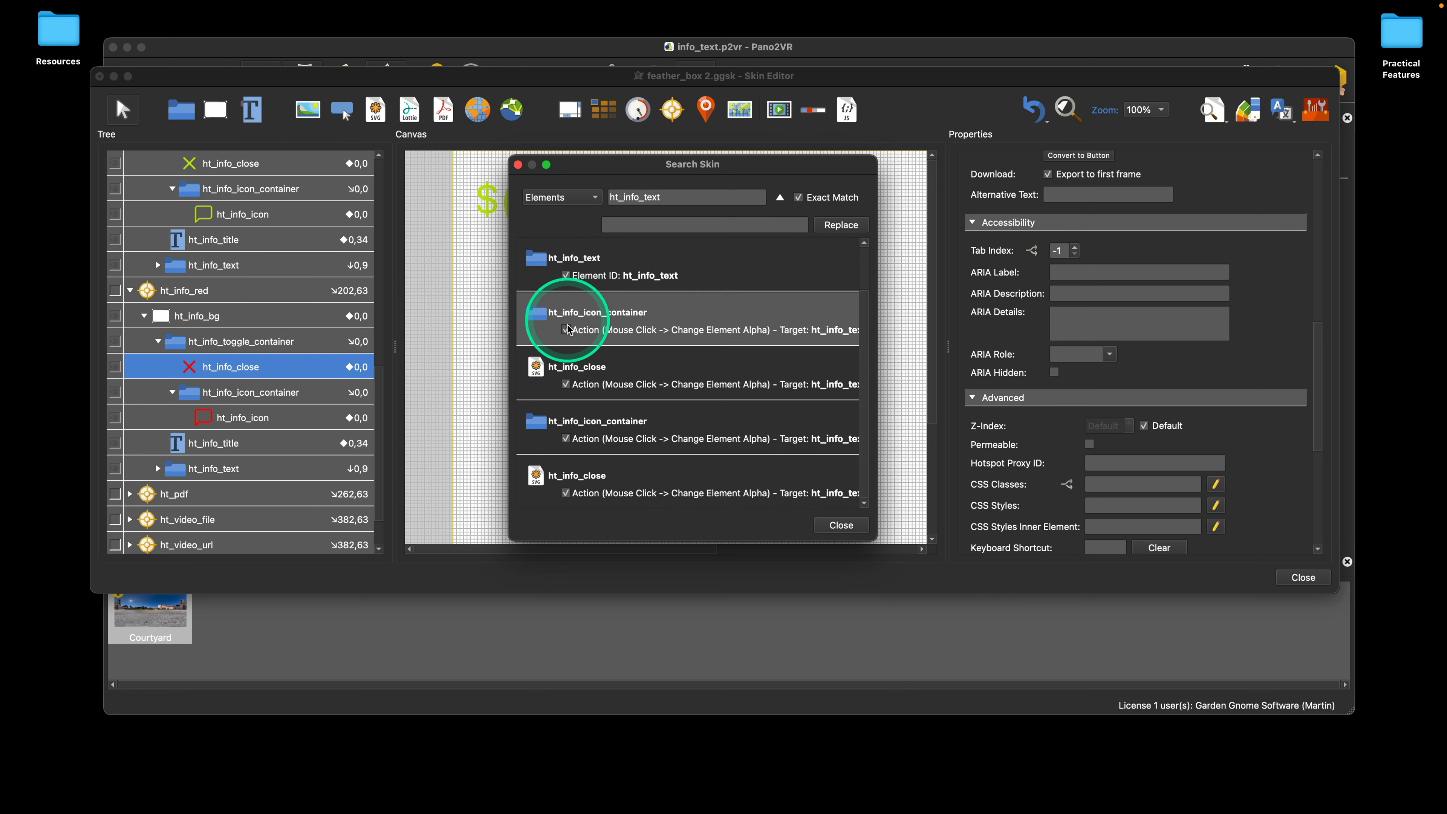
Step: Exclude the original ht_info template's ht_info_close and ht_info_icon_container actions from the replacement
left_click(642, 501)
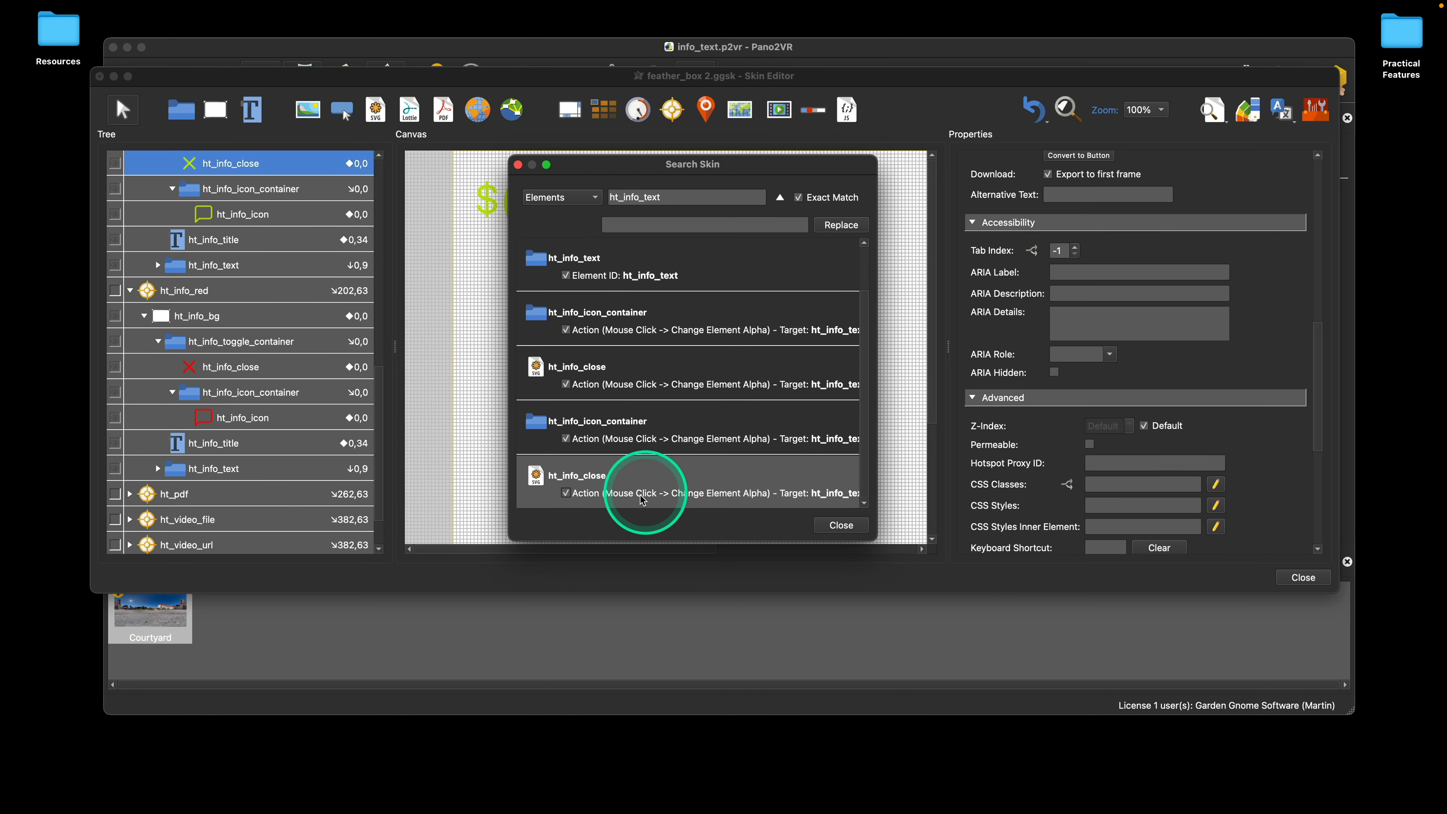
left_click(566, 493)
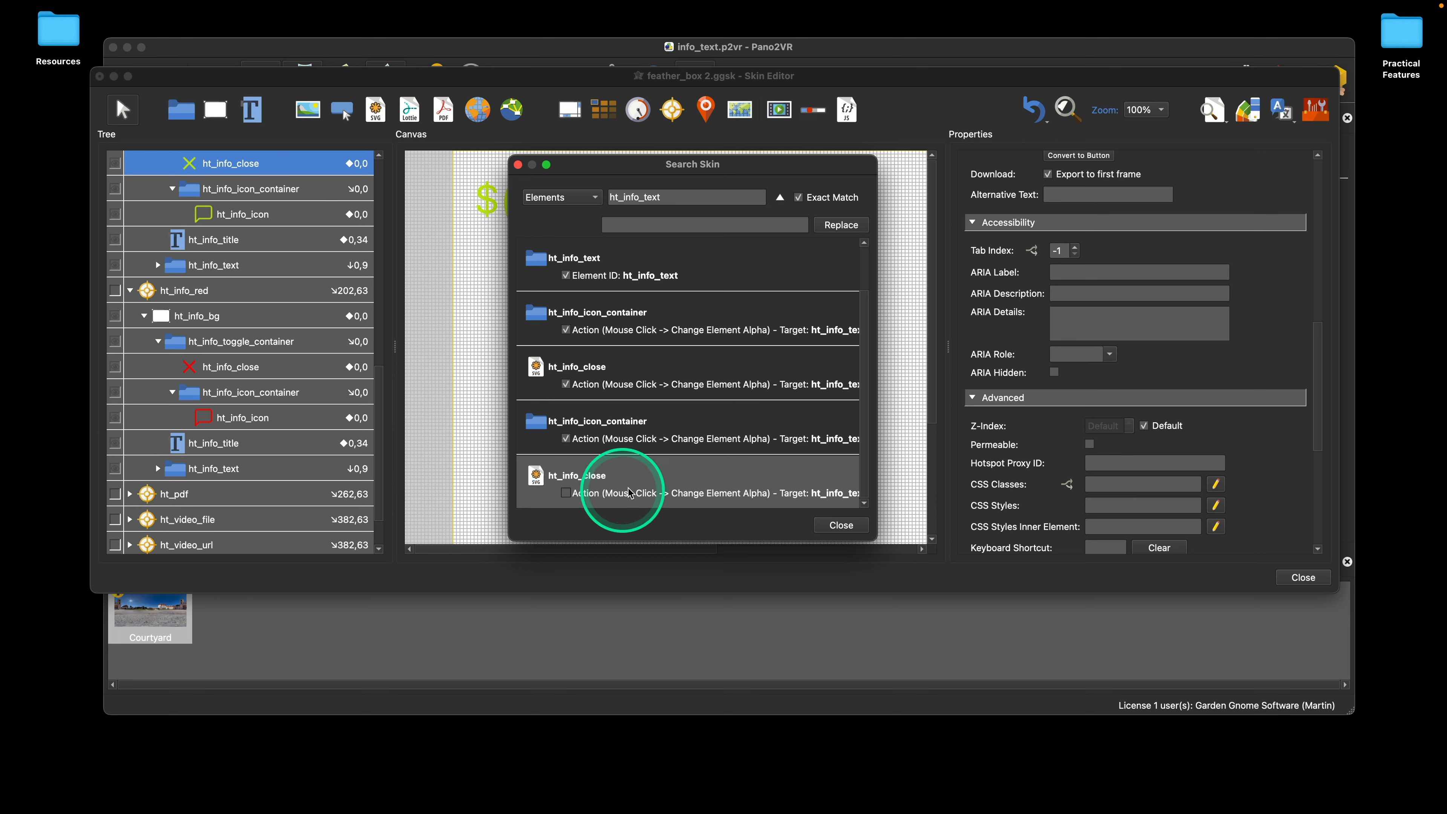
left_click(634, 440)
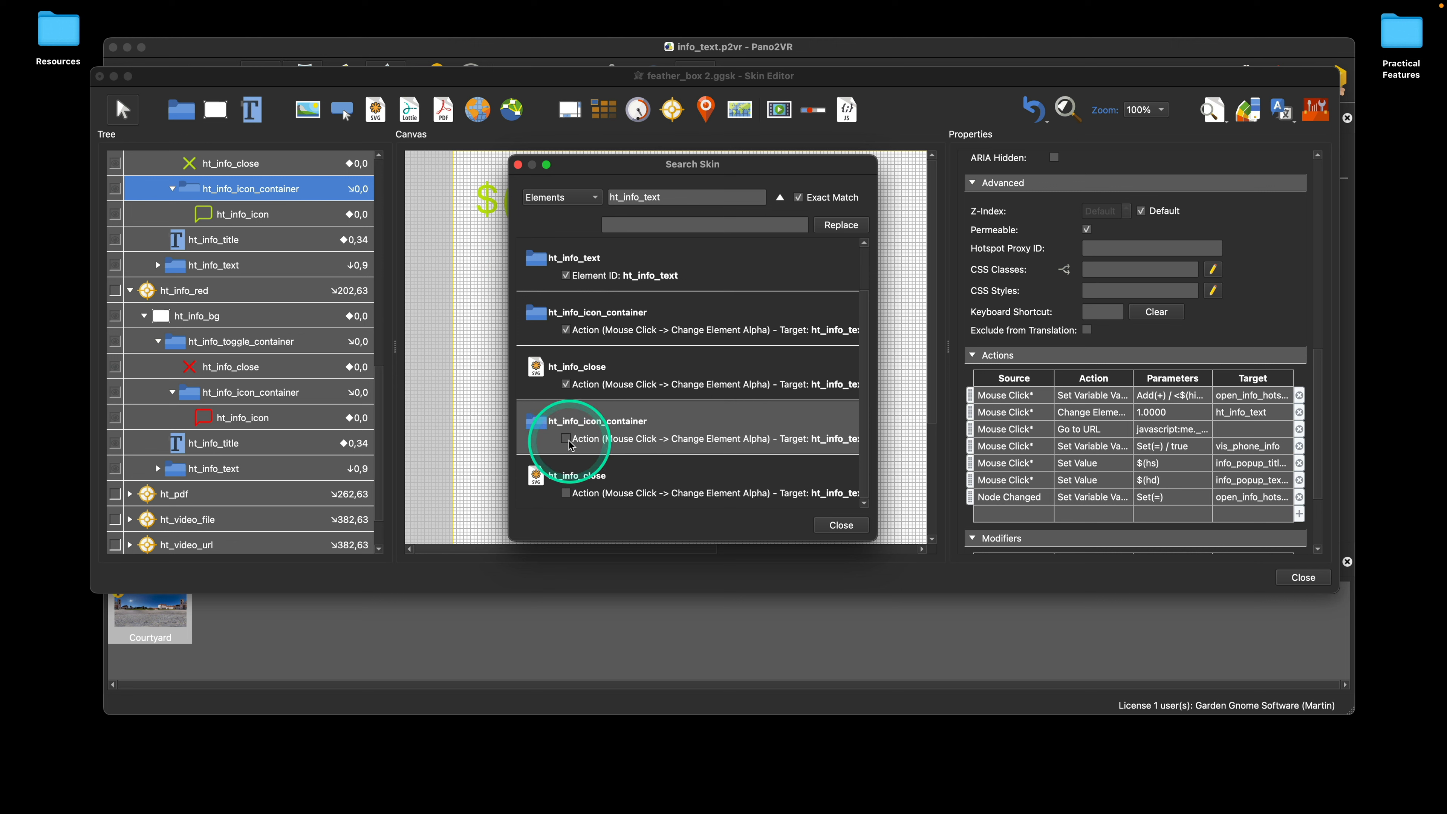
Step: Go through the remaining matches for ht_info_text and exclude the original ht_info template's ht_info_text element from the replacement
left_click(621, 379)
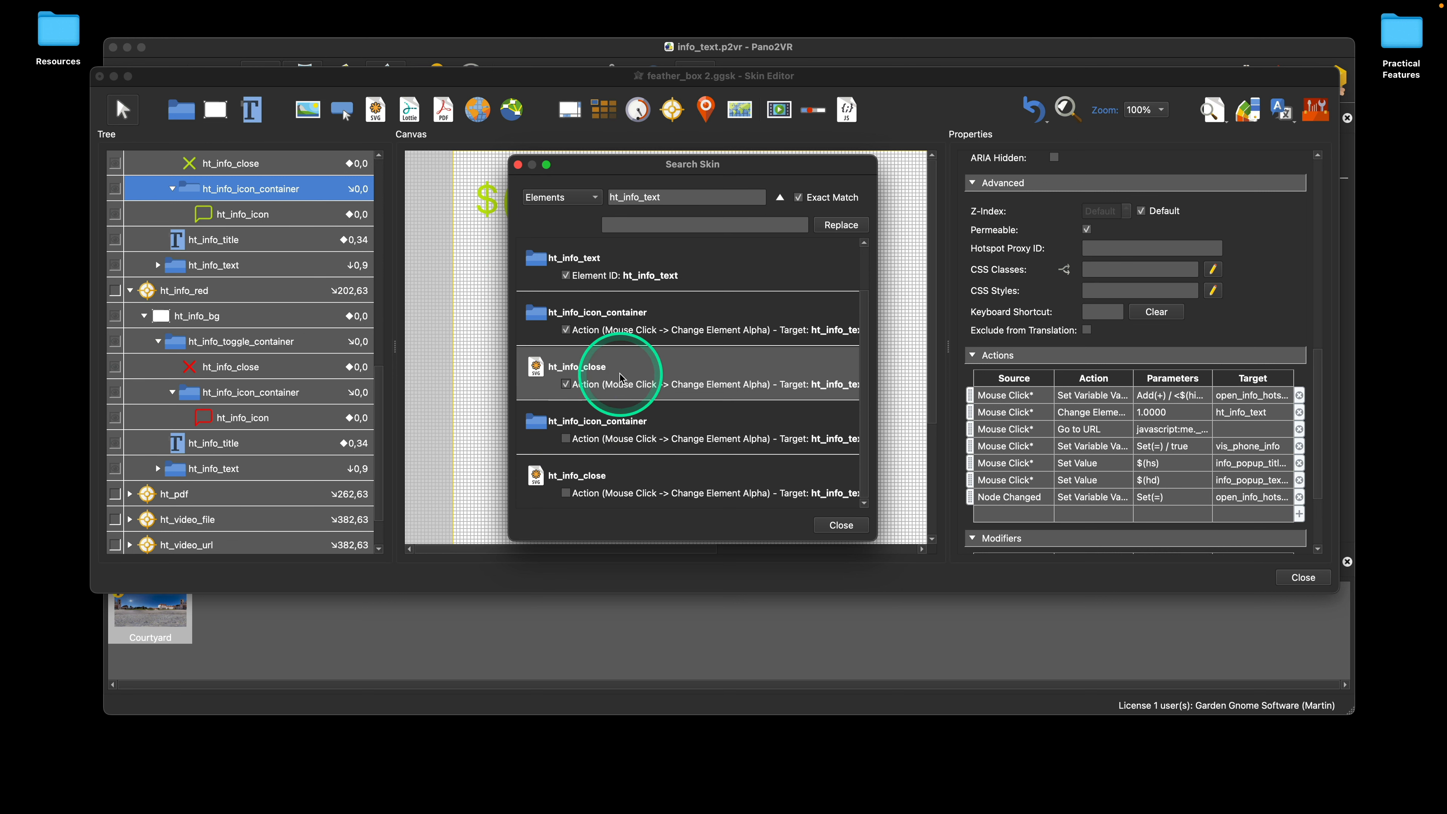
left_click(649, 314)
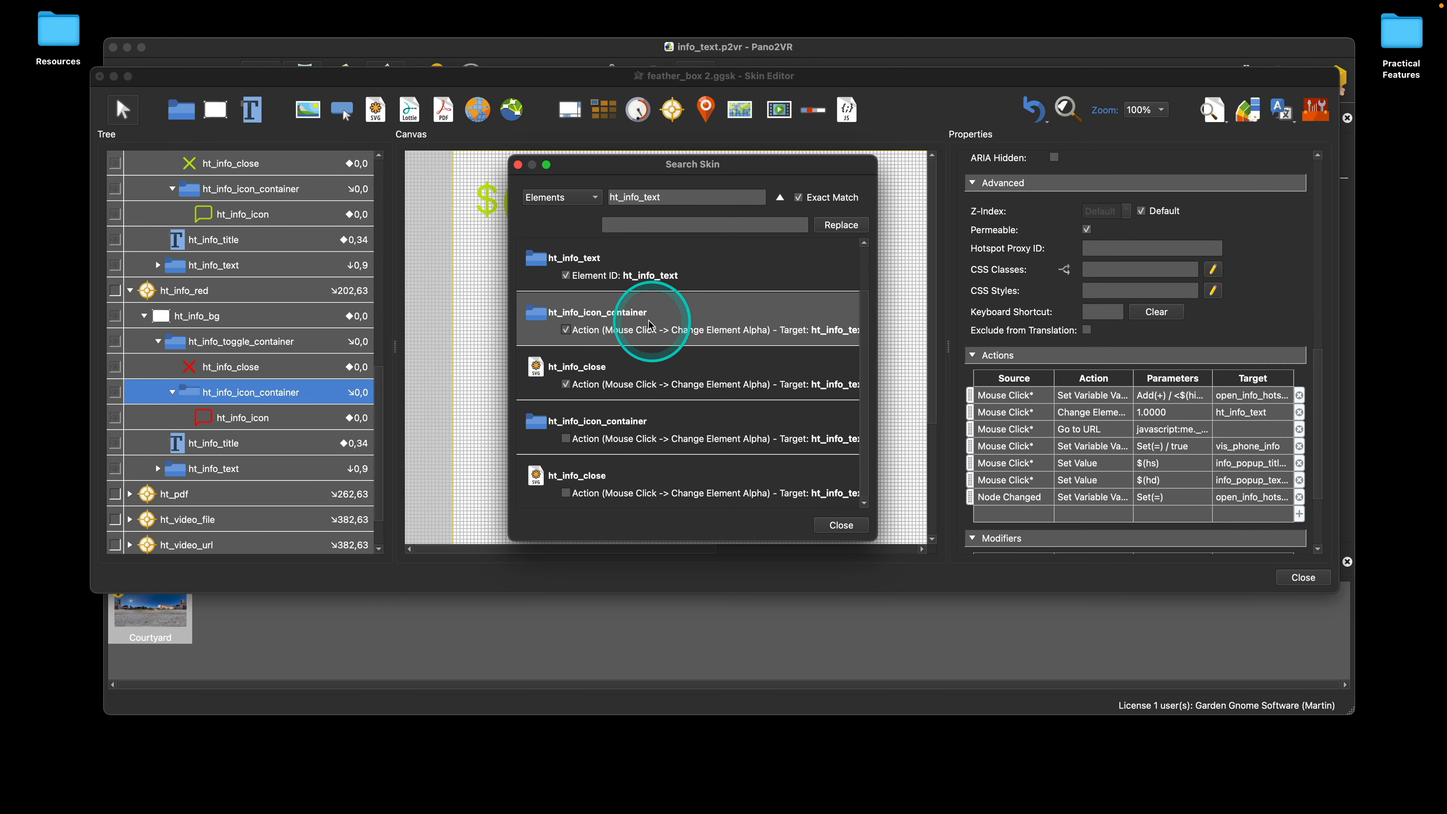
left_click(655, 281)
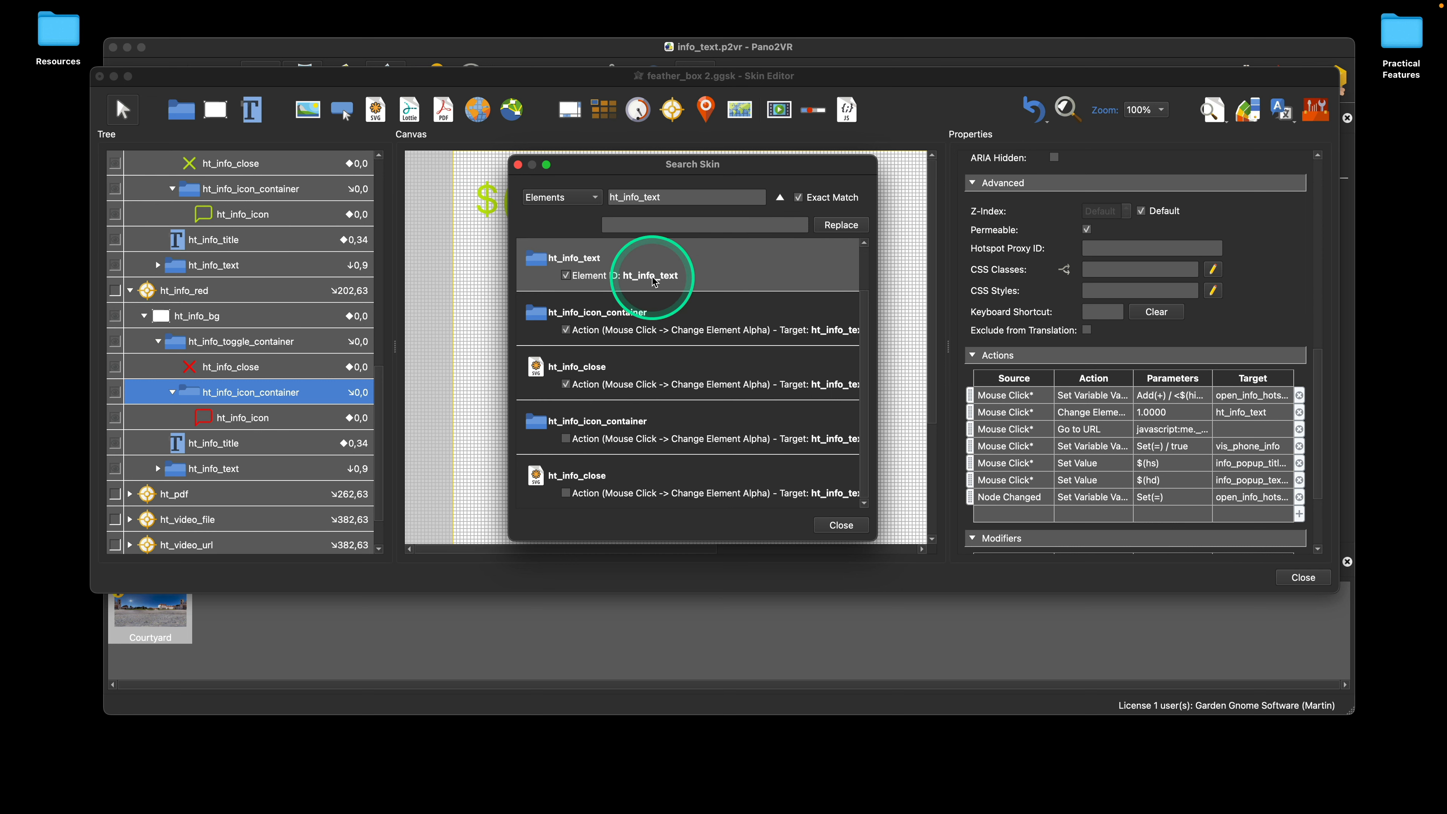
left_click(567, 278)
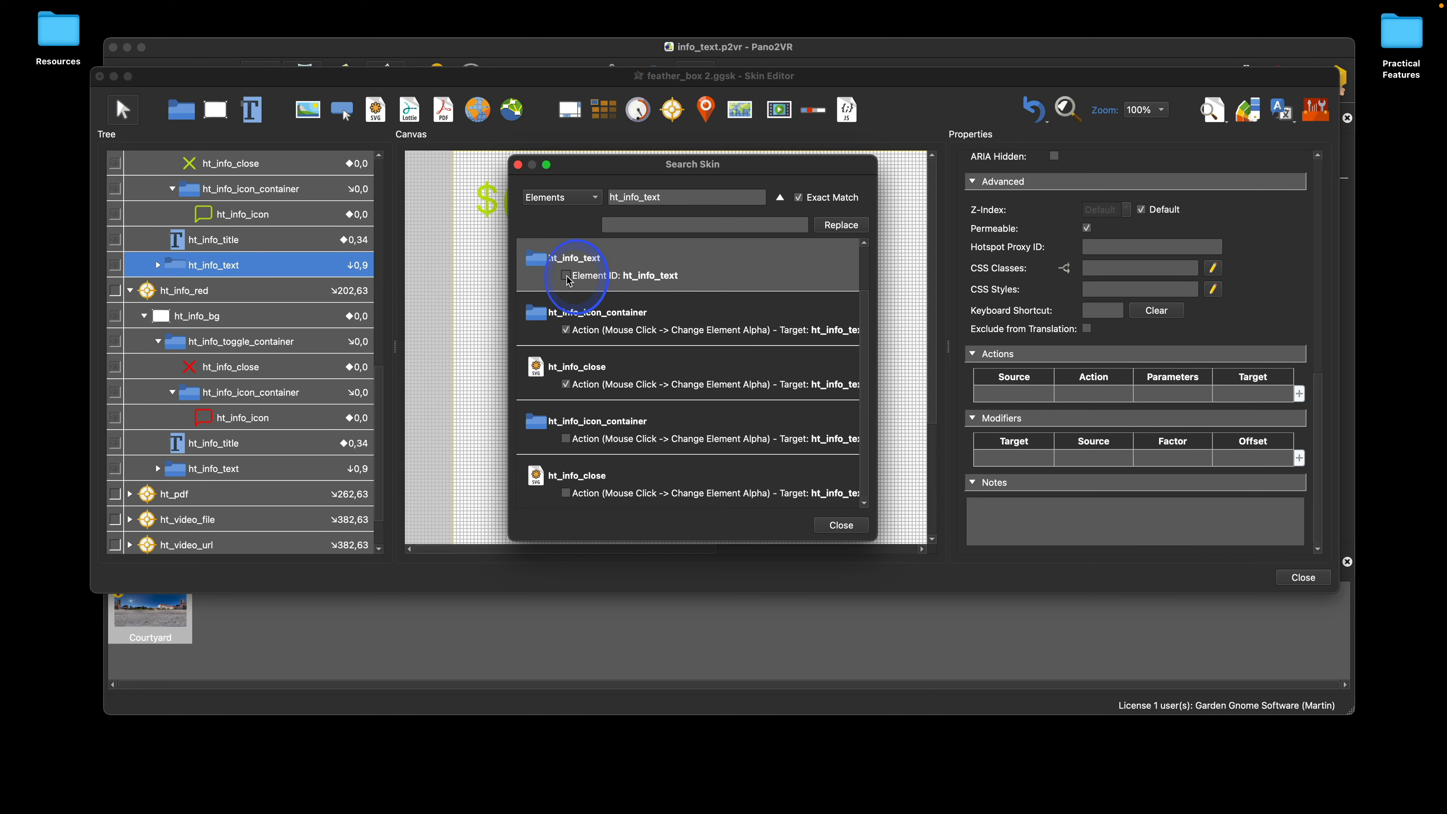
scroll(650, 273, "up", 2)
left_click(652, 278)
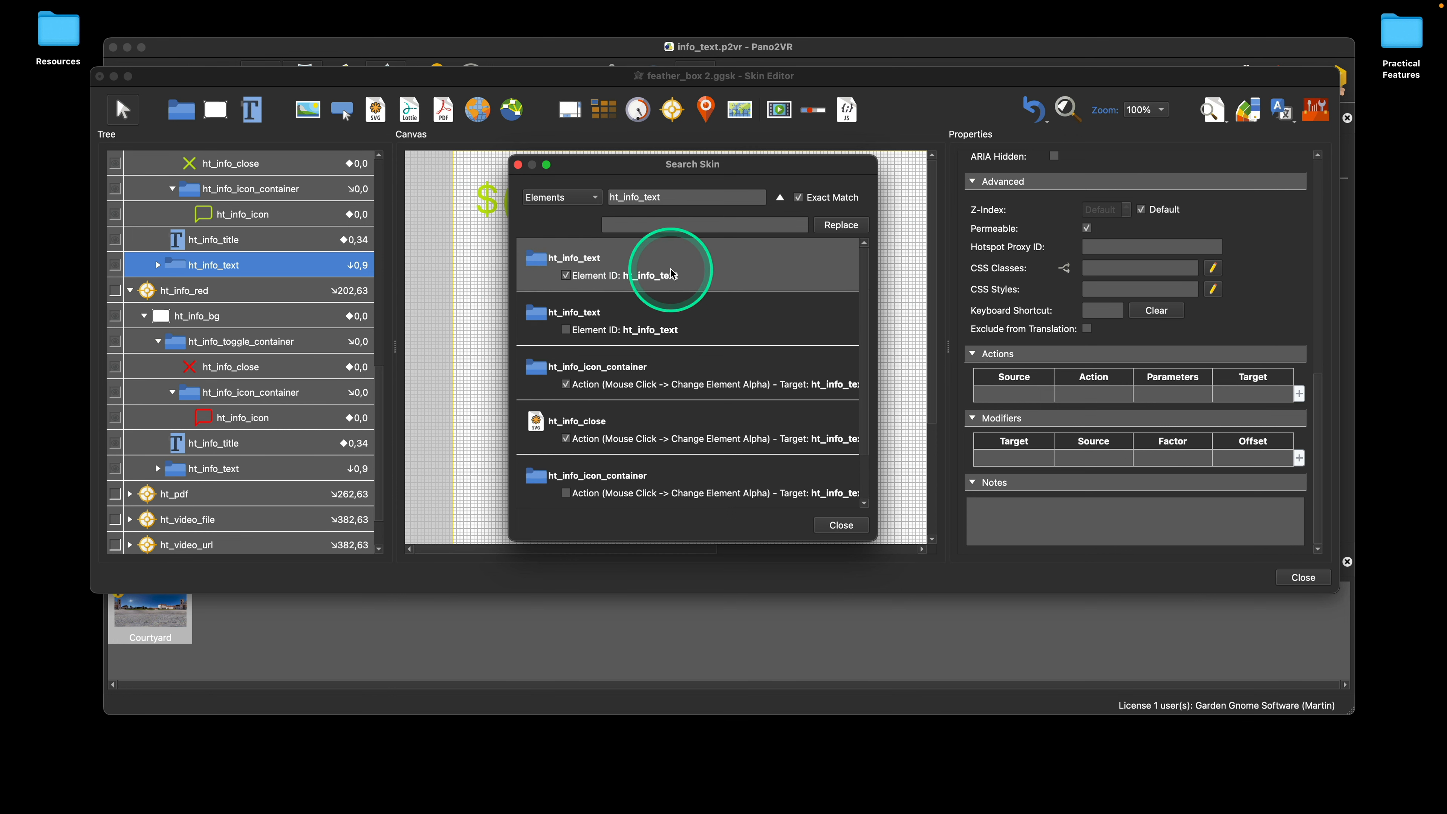
left_click(254, 469)
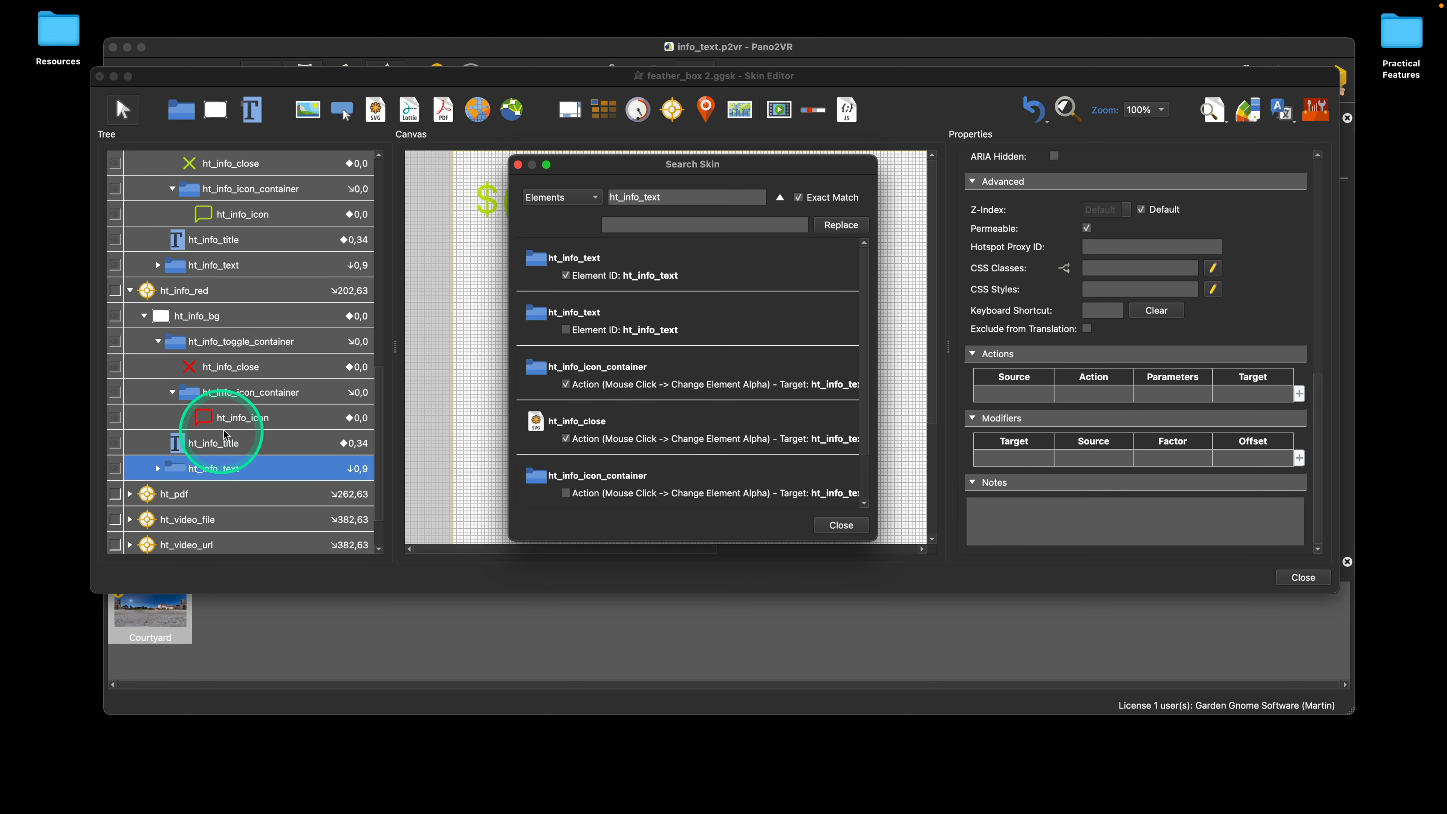
double_click(611, 197)
type("1")
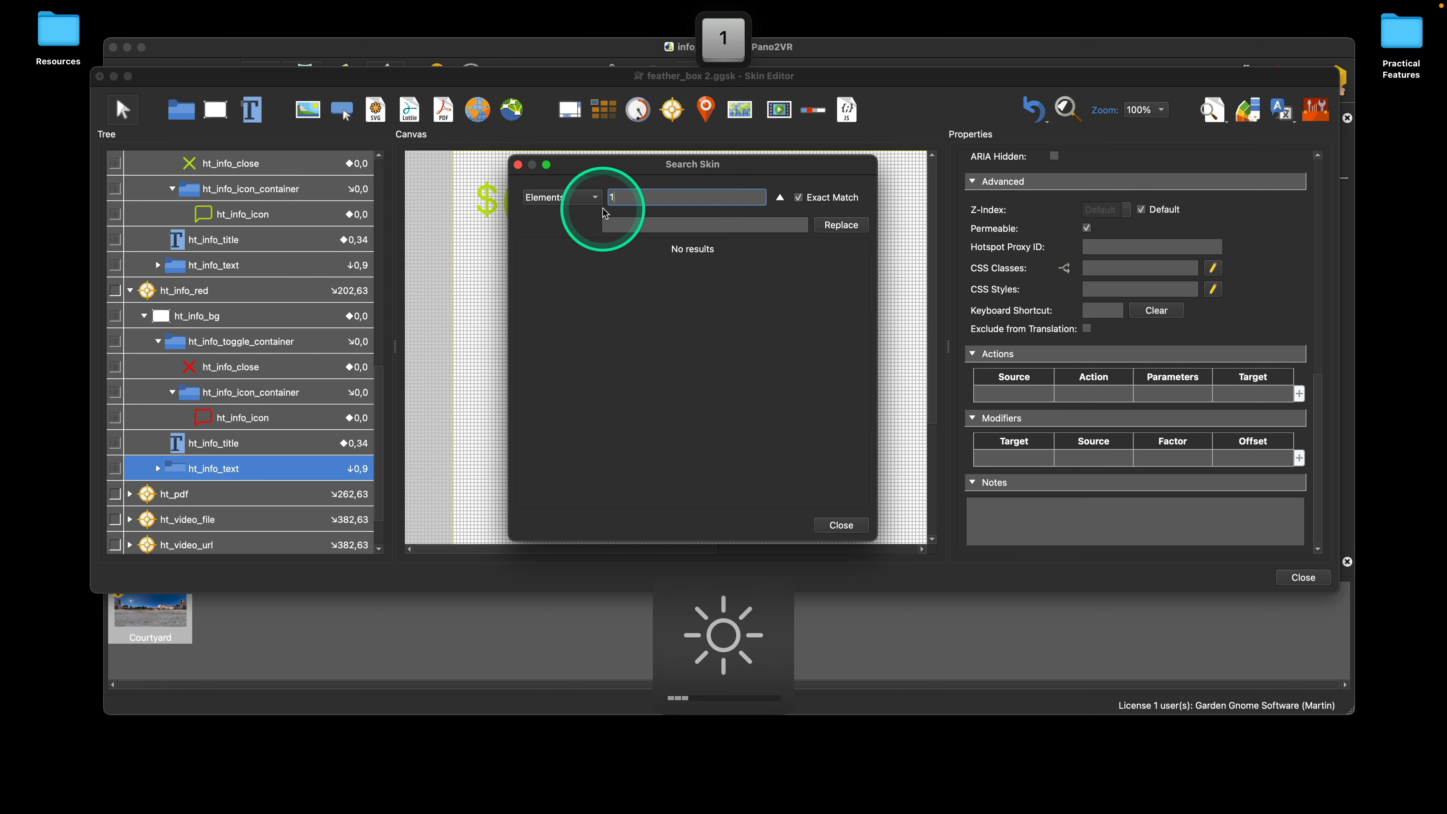
key("super+z")
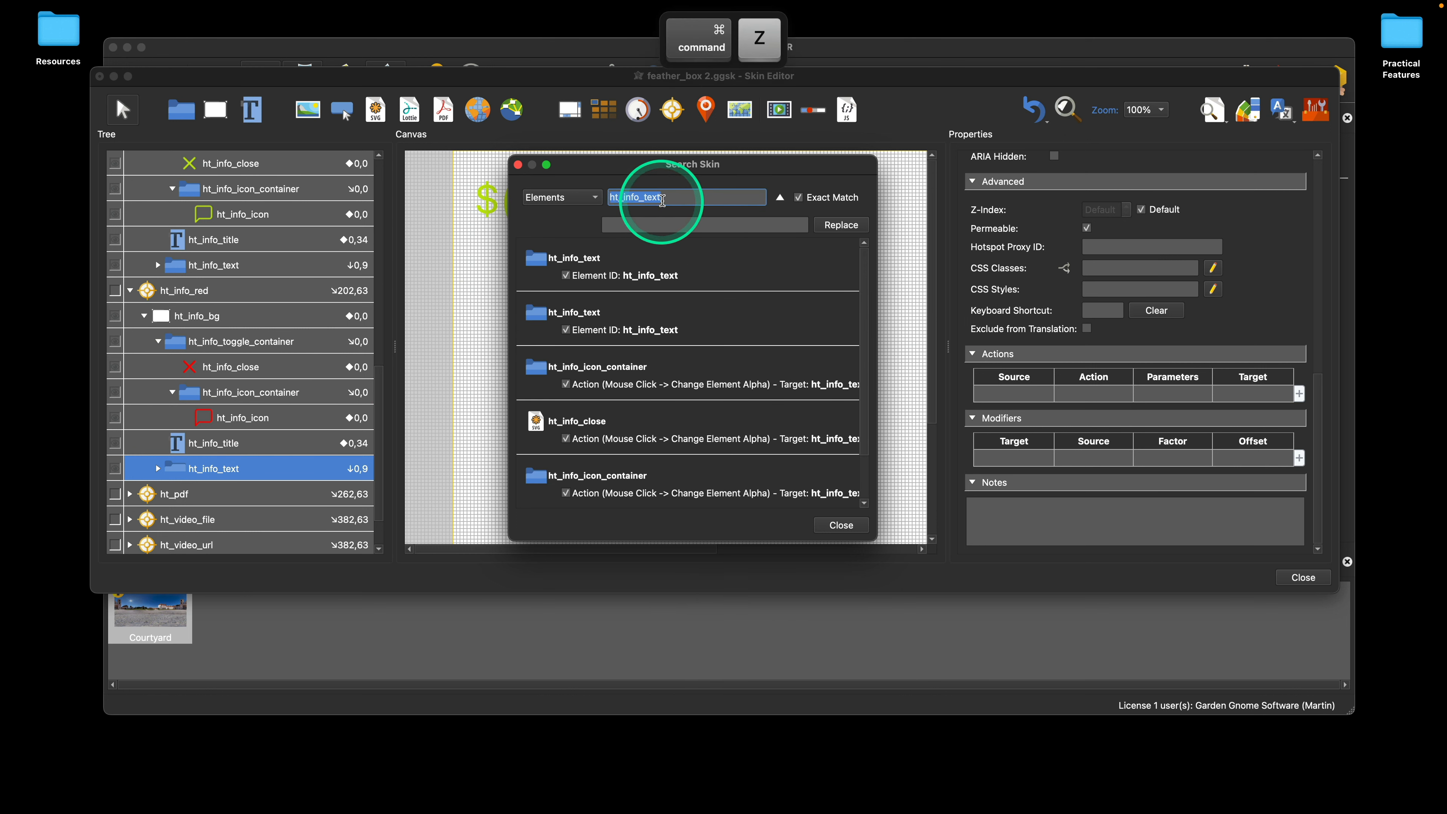
Step: Enter ht_info_text_red as the replacement name for ht_info_text
key("super+c")
left_click(640, 223)
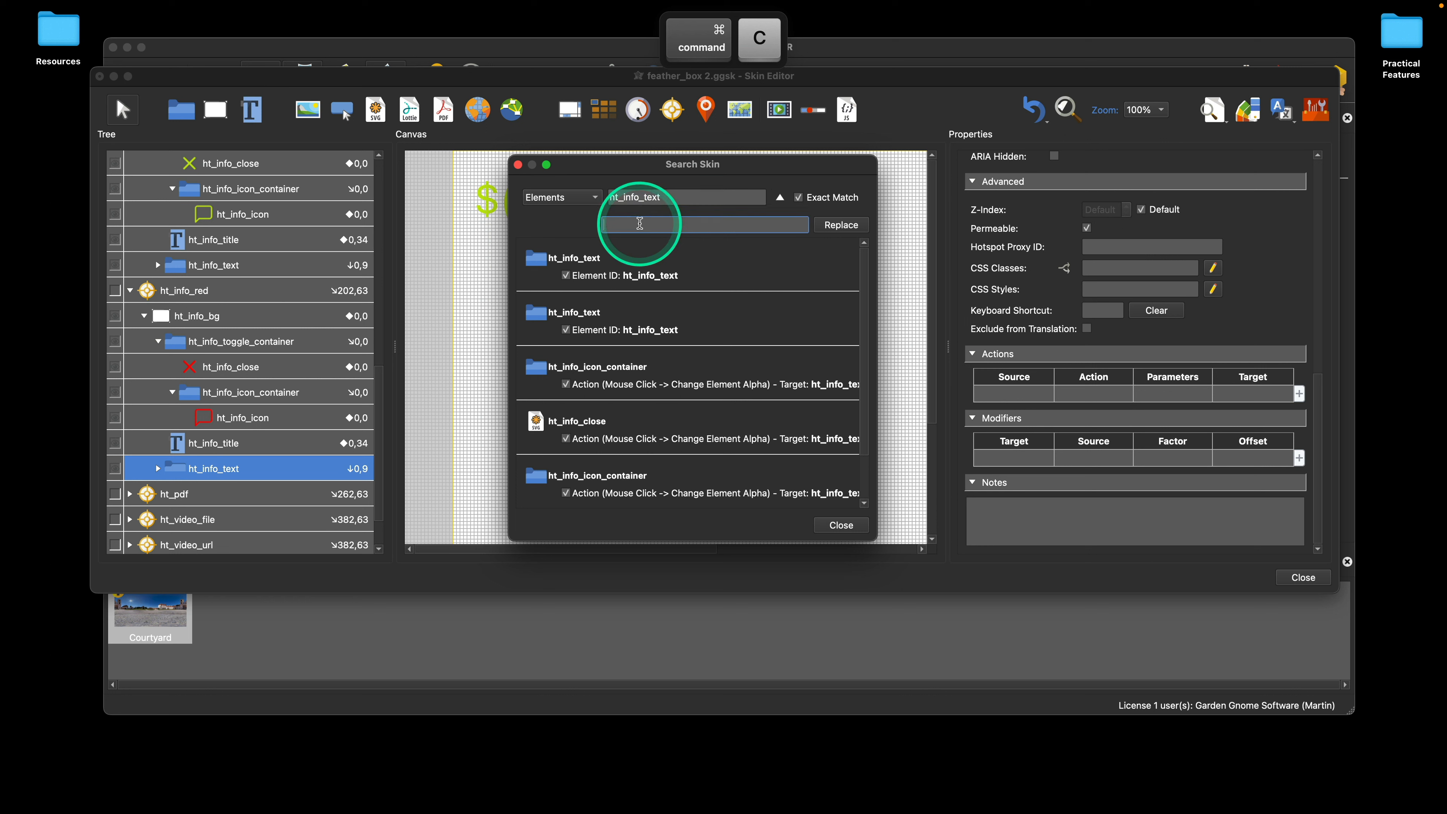
key("super+v")
type("_")
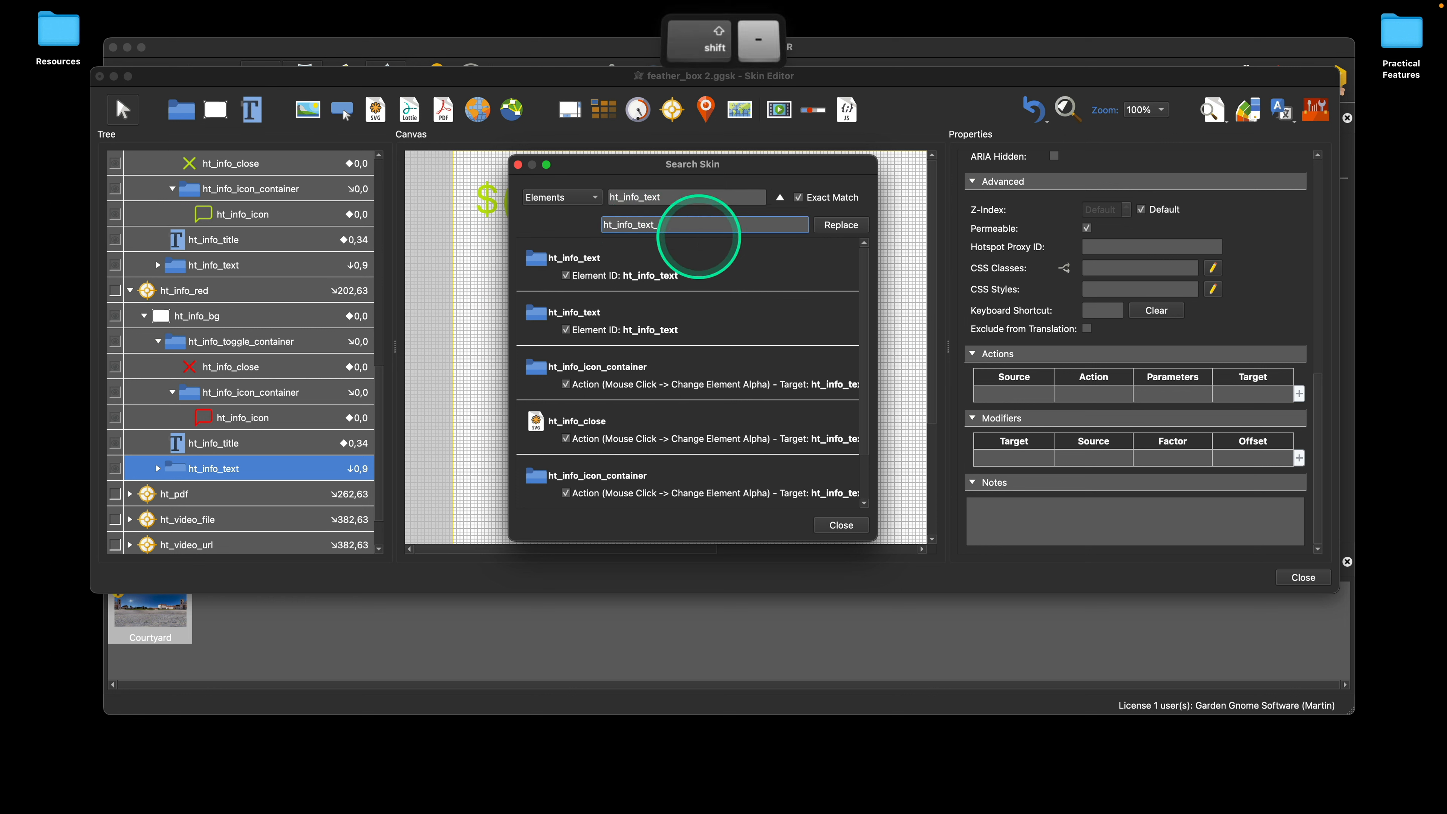
type("red")
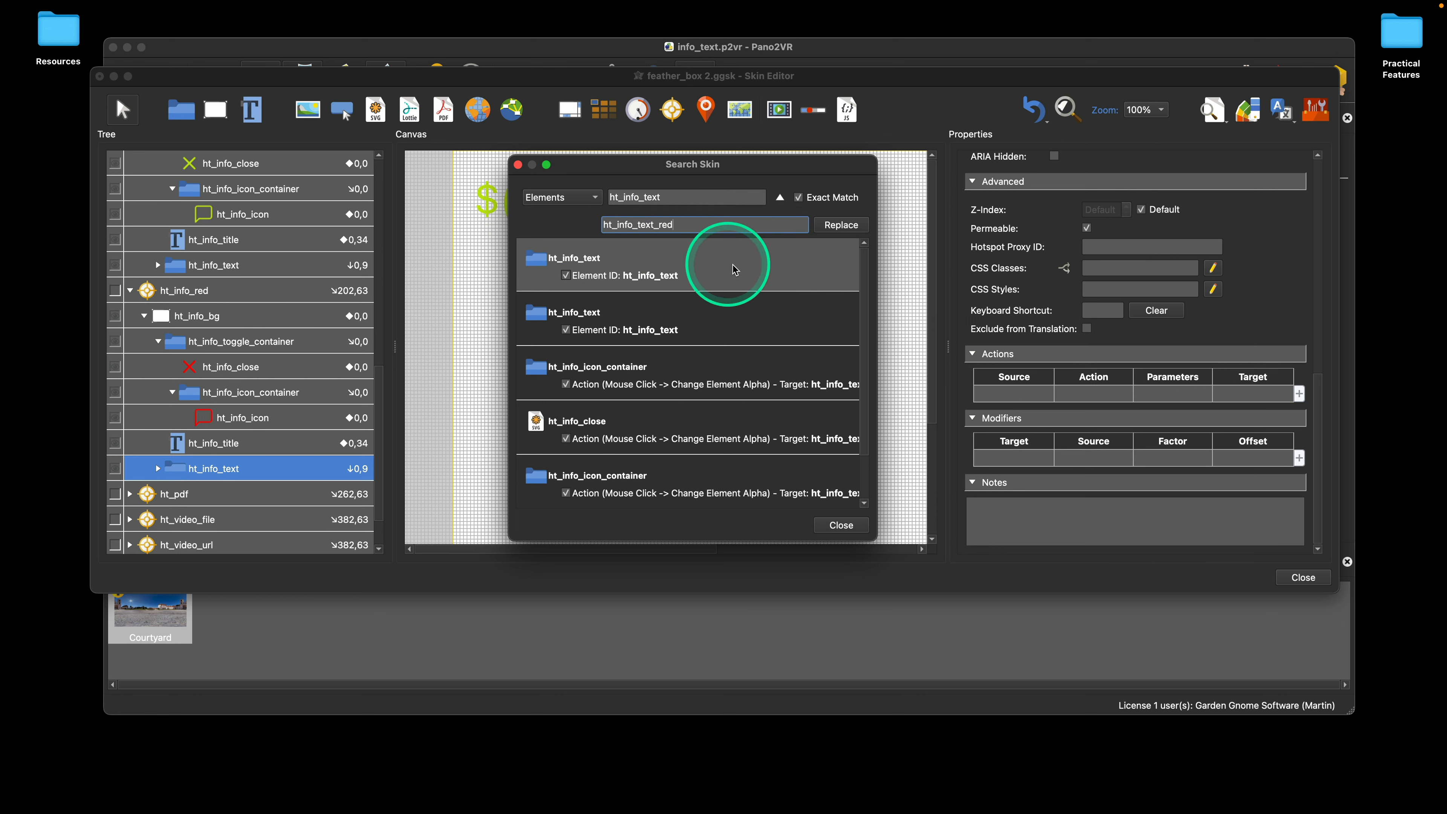
left_click(841, 225)
Step: Check the matches against the tree and exclude the original ht_info template's ht_info_close action and ht_info_text element from the replacement
left_click(731, 339)
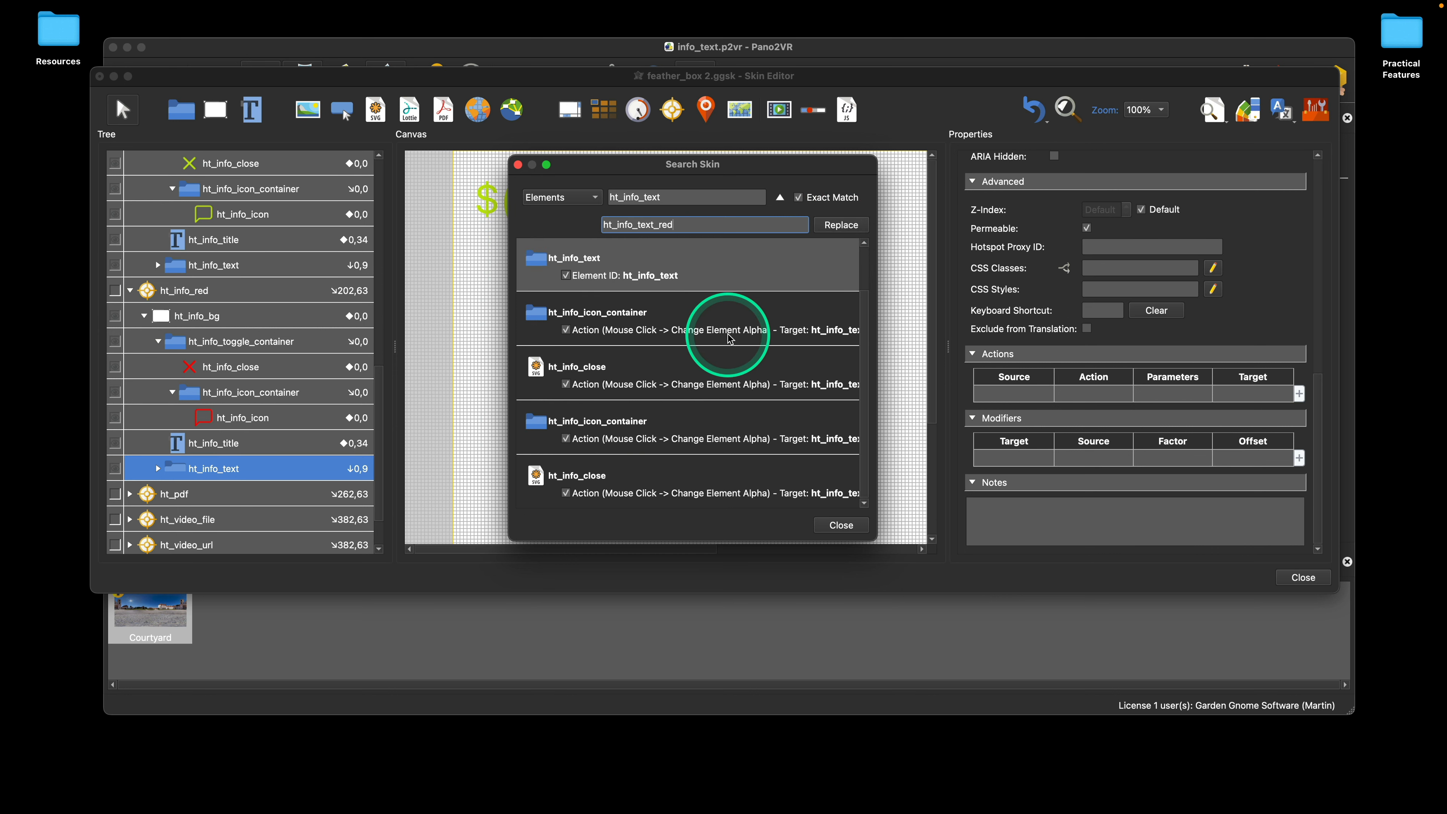
left_click(636, 489)
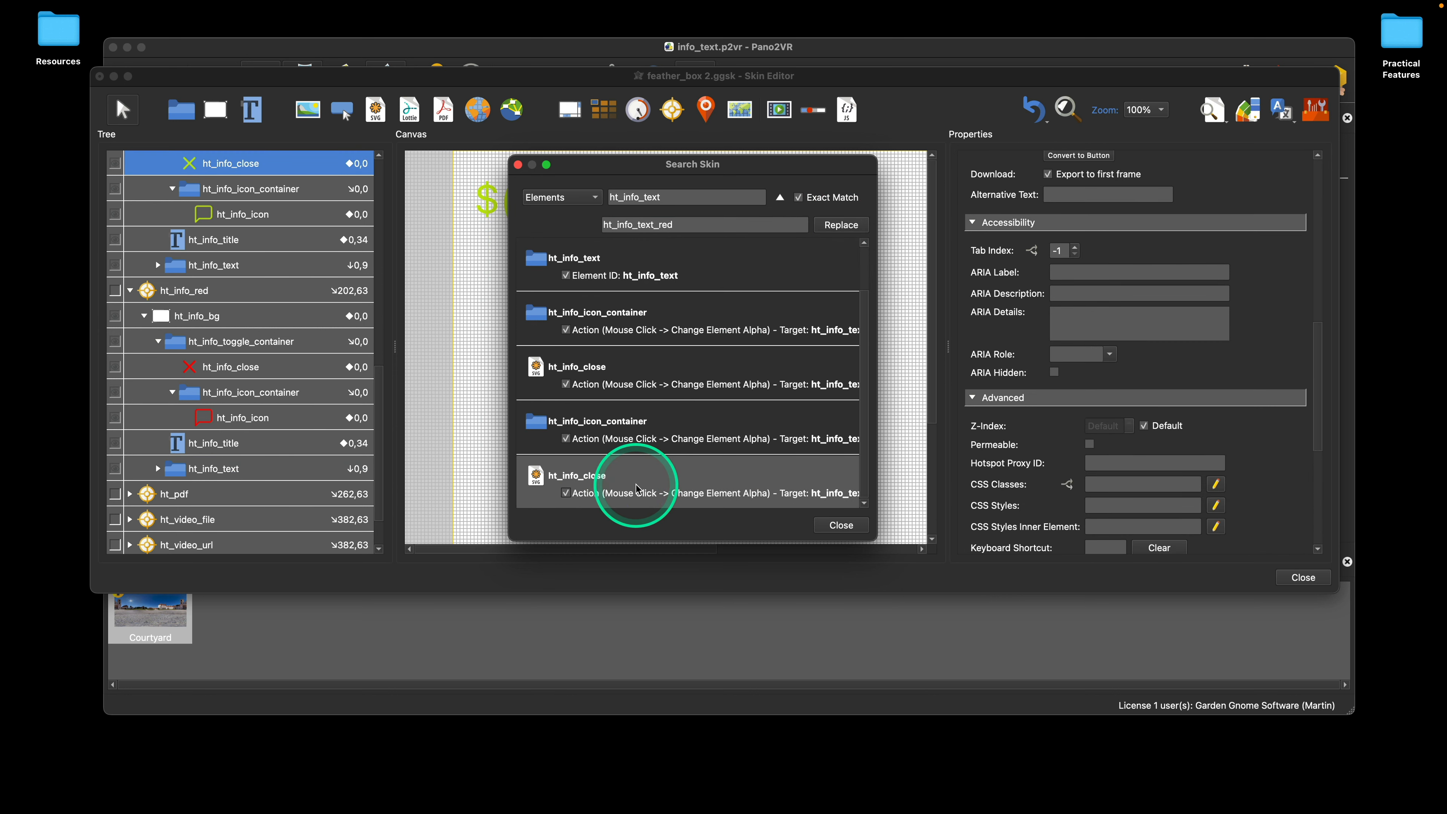
left_click(566, 492)
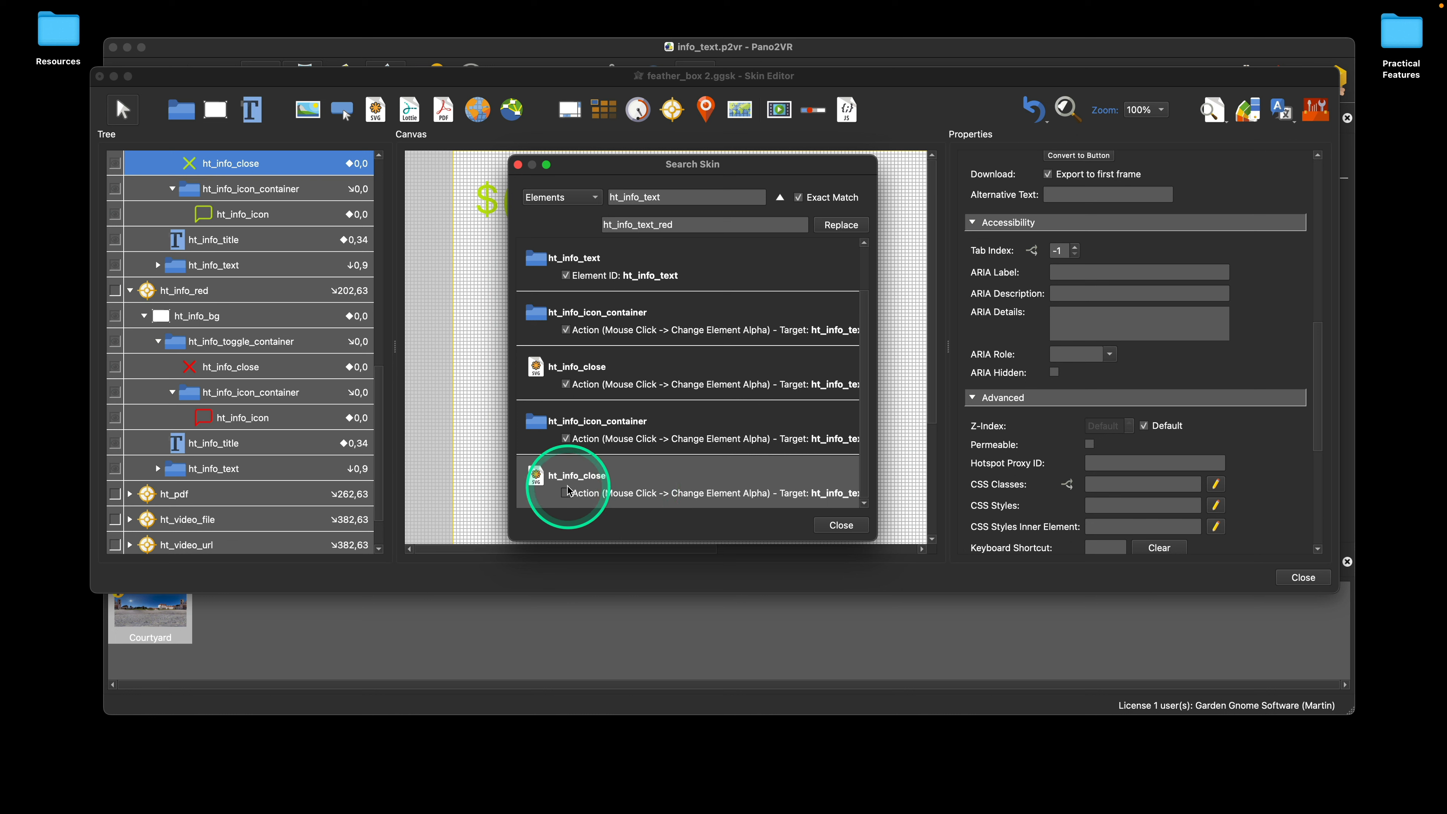
left_click(582, 438)
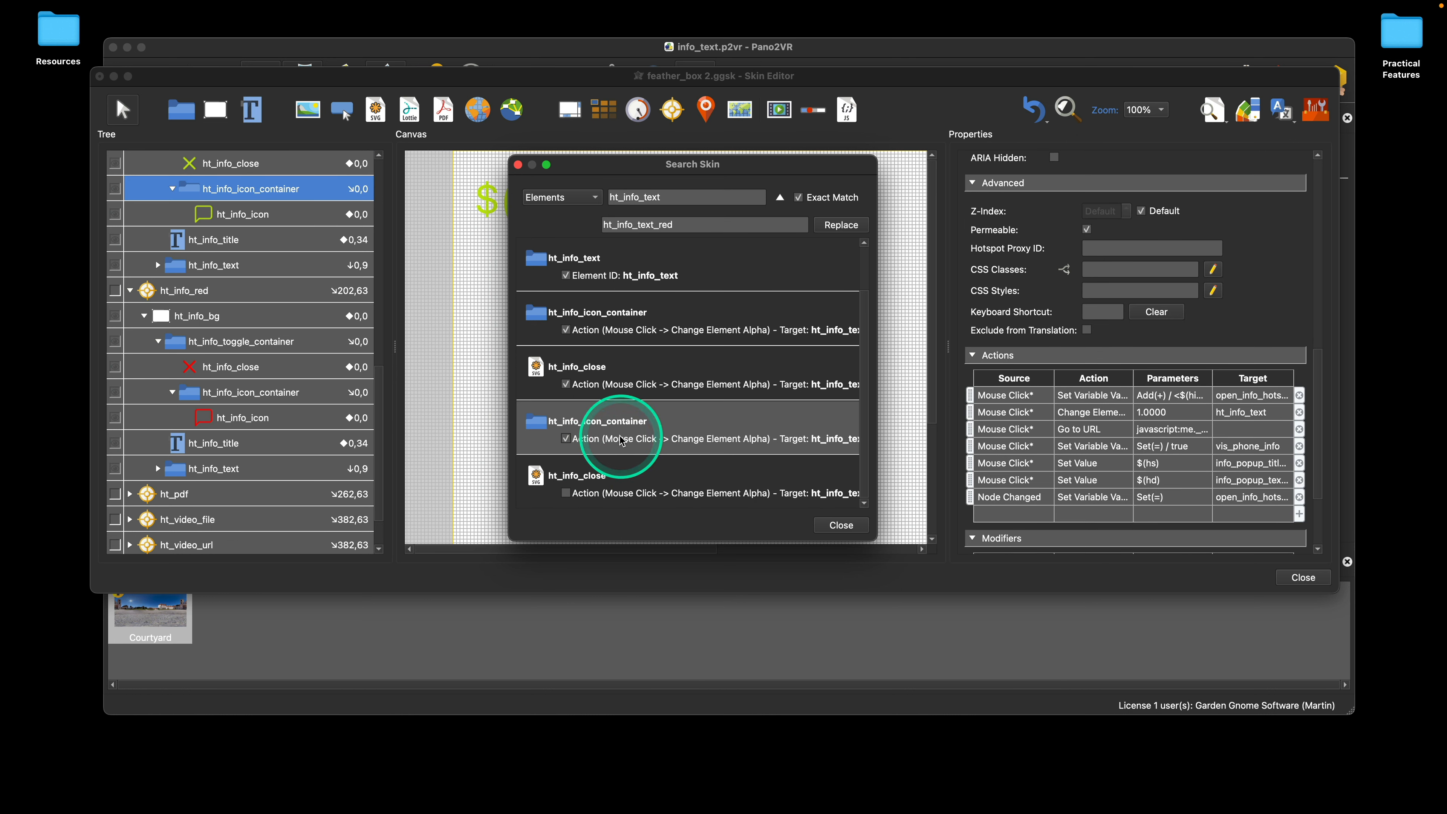
left_click(599, 393)
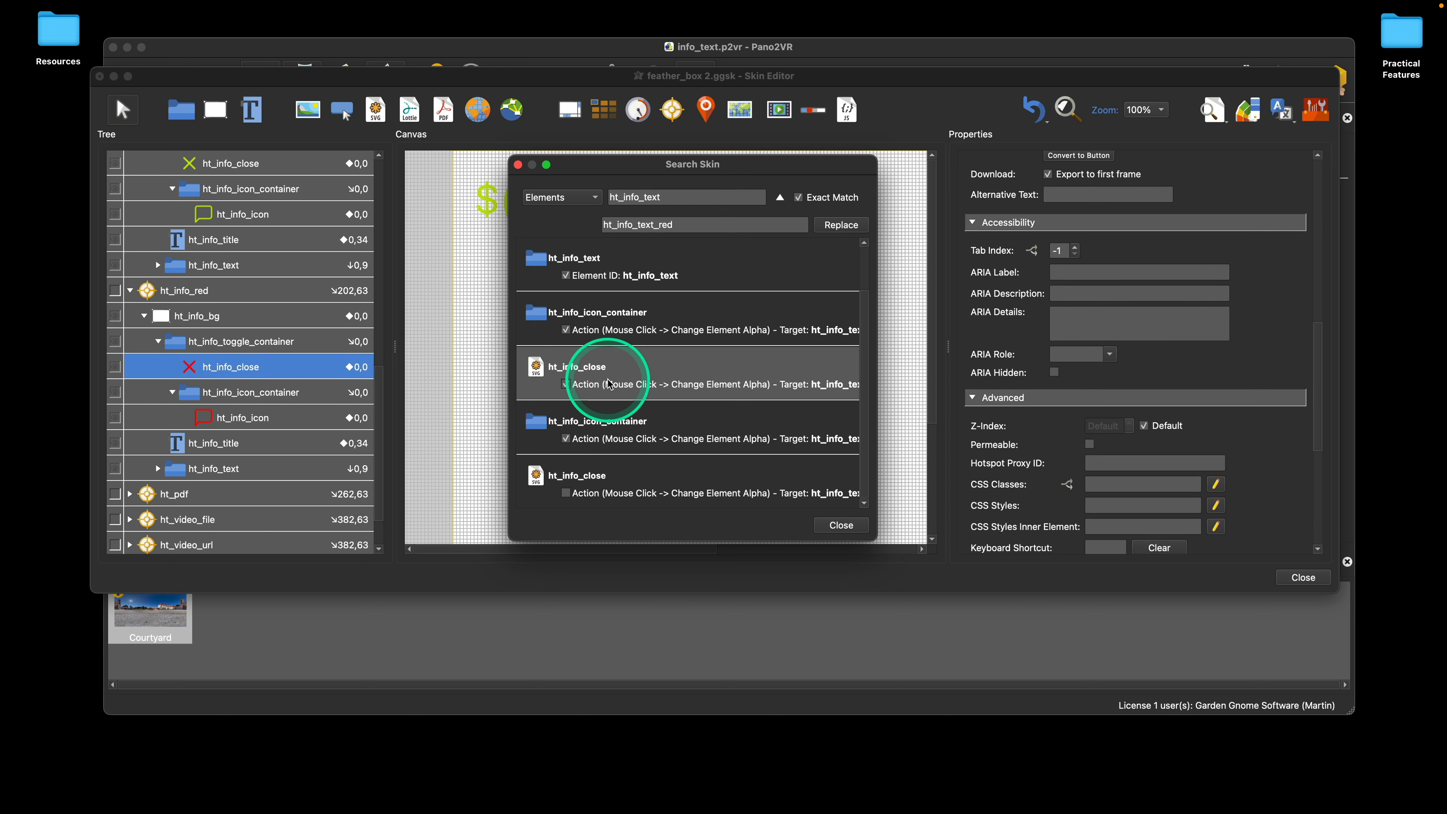
left_click(622, 336)
left_click(598, 284)
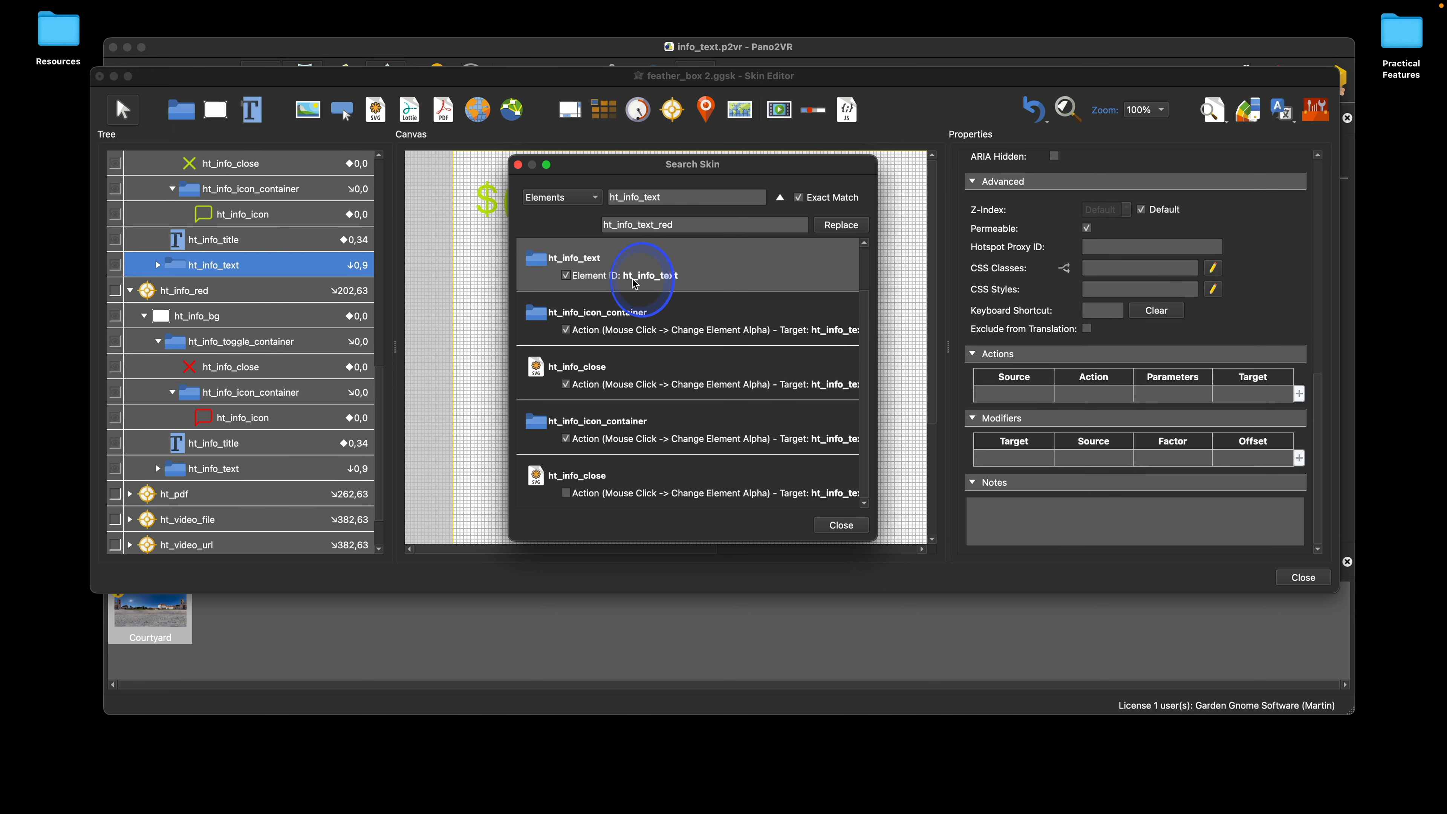
left_click(672, 278)
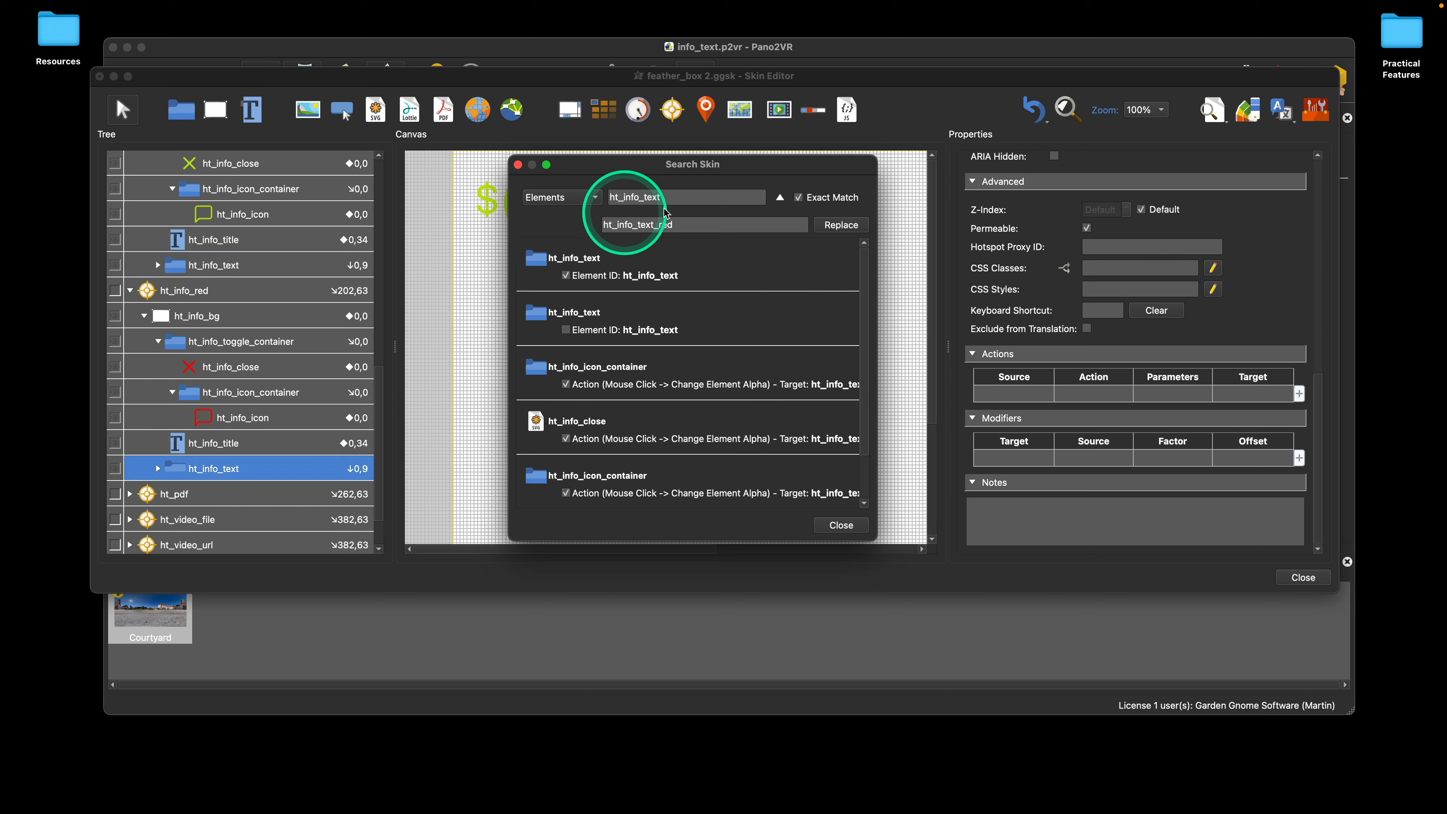
Step: Replace the still included ht_info_text matches with ht_info_text_red and close the skin search
left_click(834, 227)
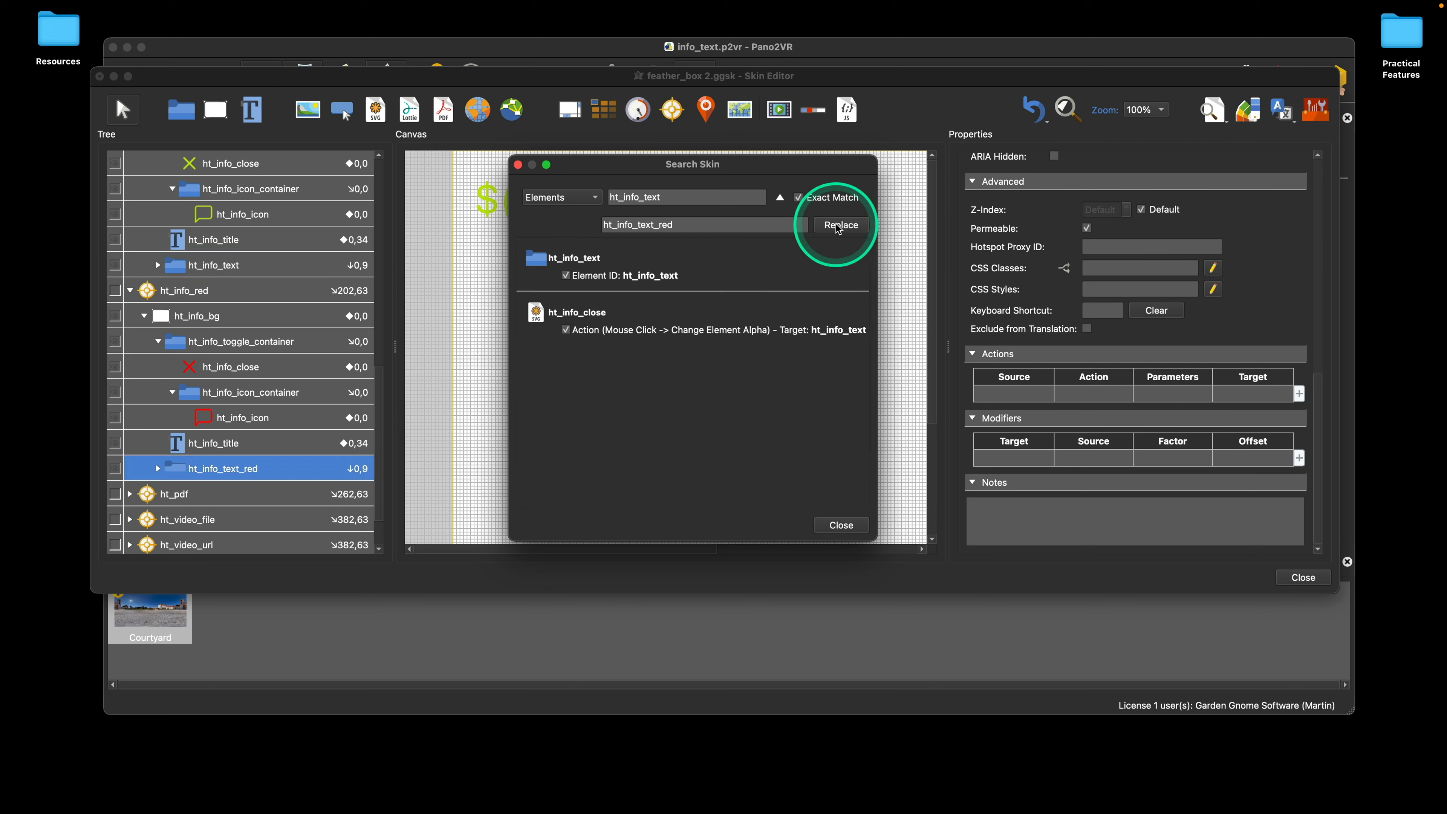
left_click(165, 480)
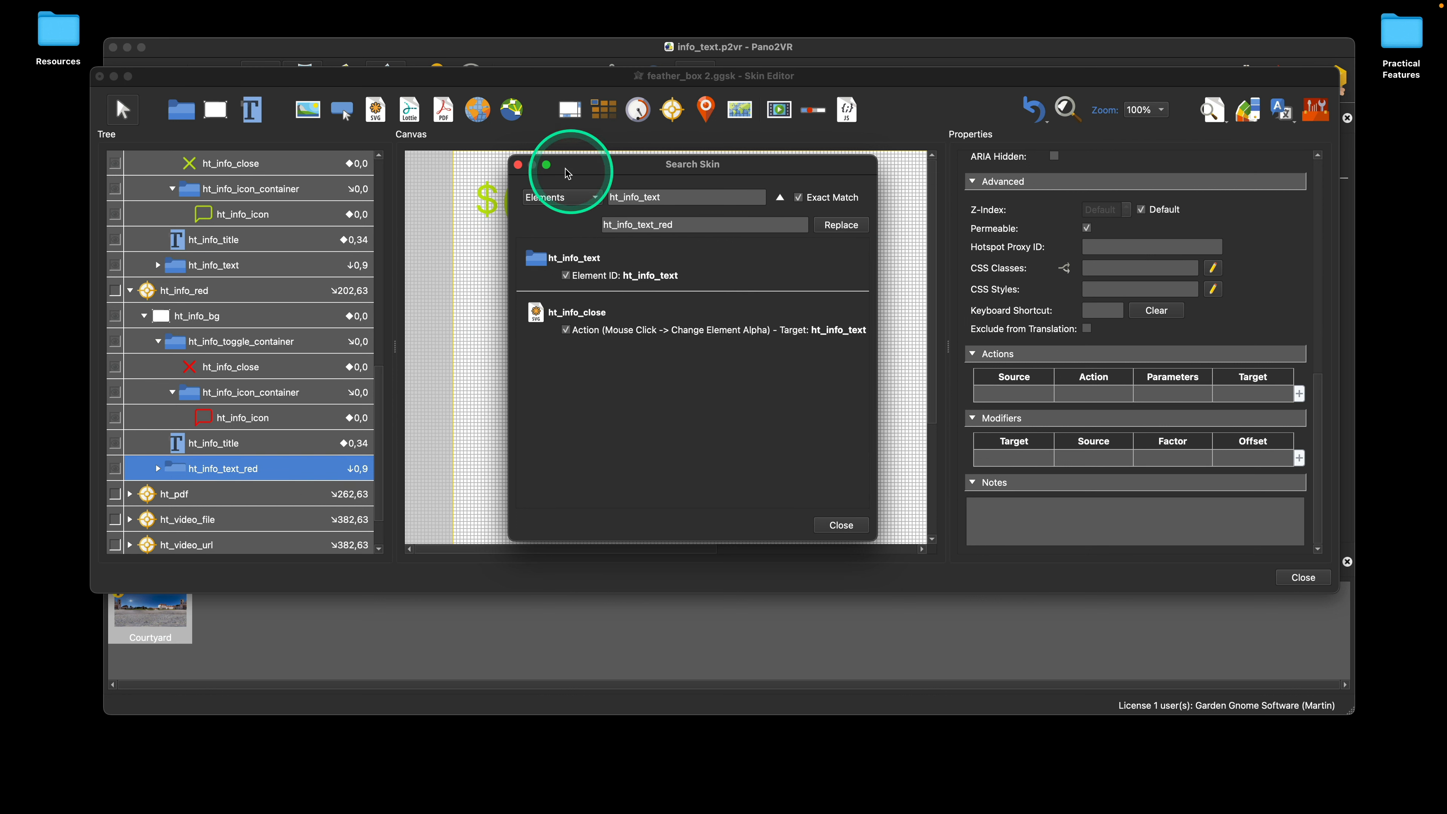
left_click(518, 164)
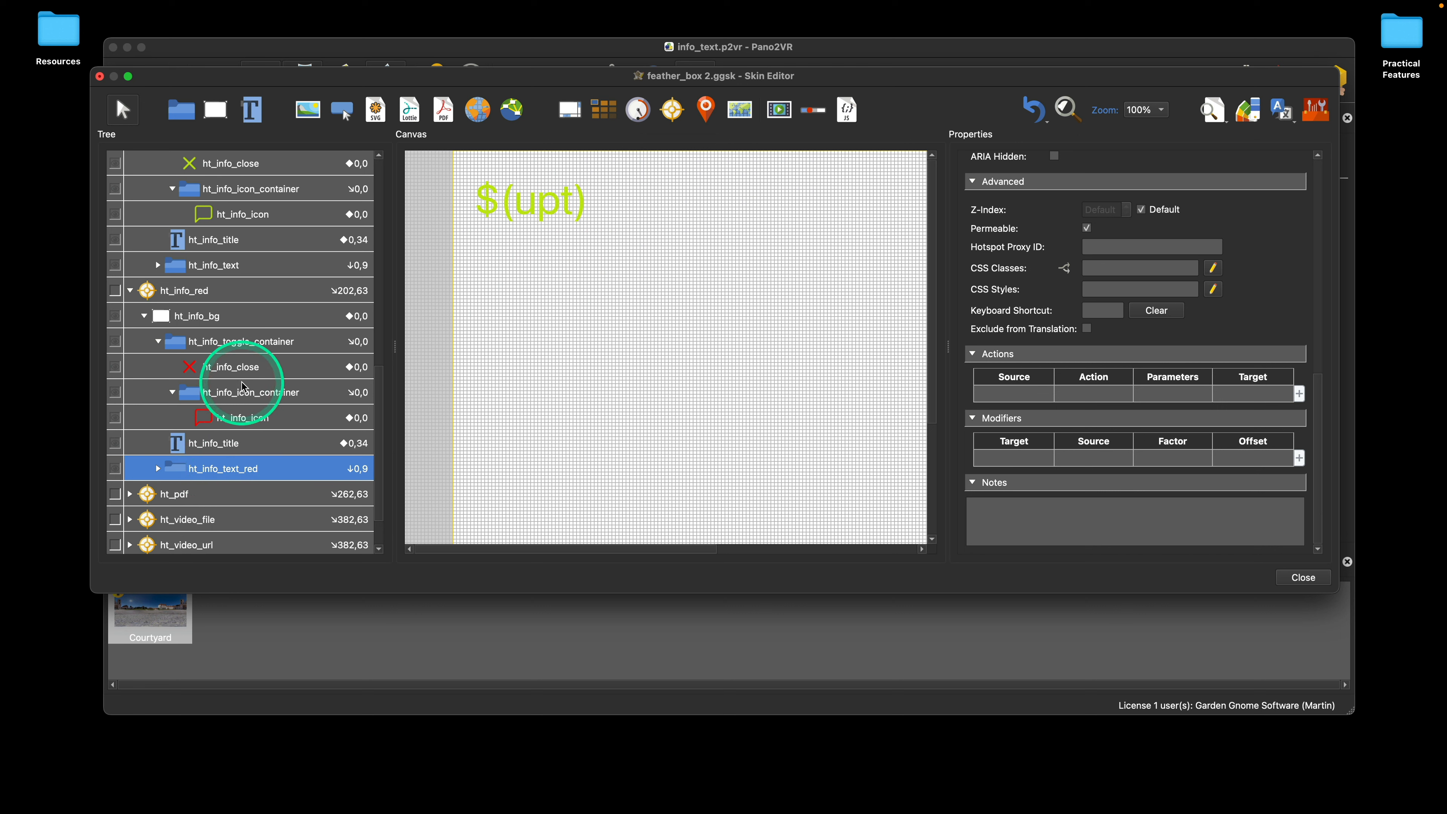
Step: Inspect the action targets of ht_info_icon_container inside ht_info_red
left_click(225, 391)
scroll(1277, 359, "down", 2)
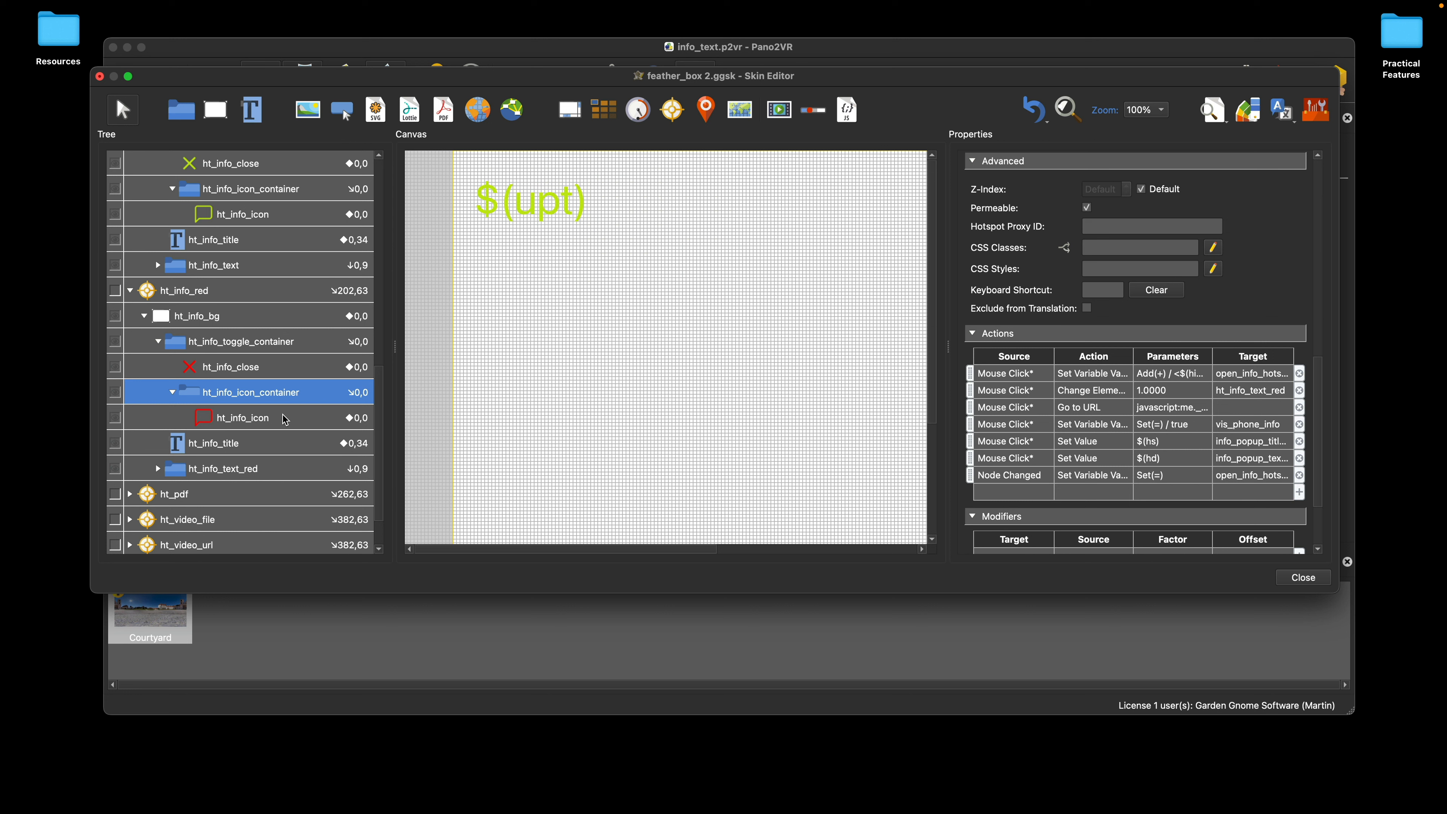
right_click(265, 395)
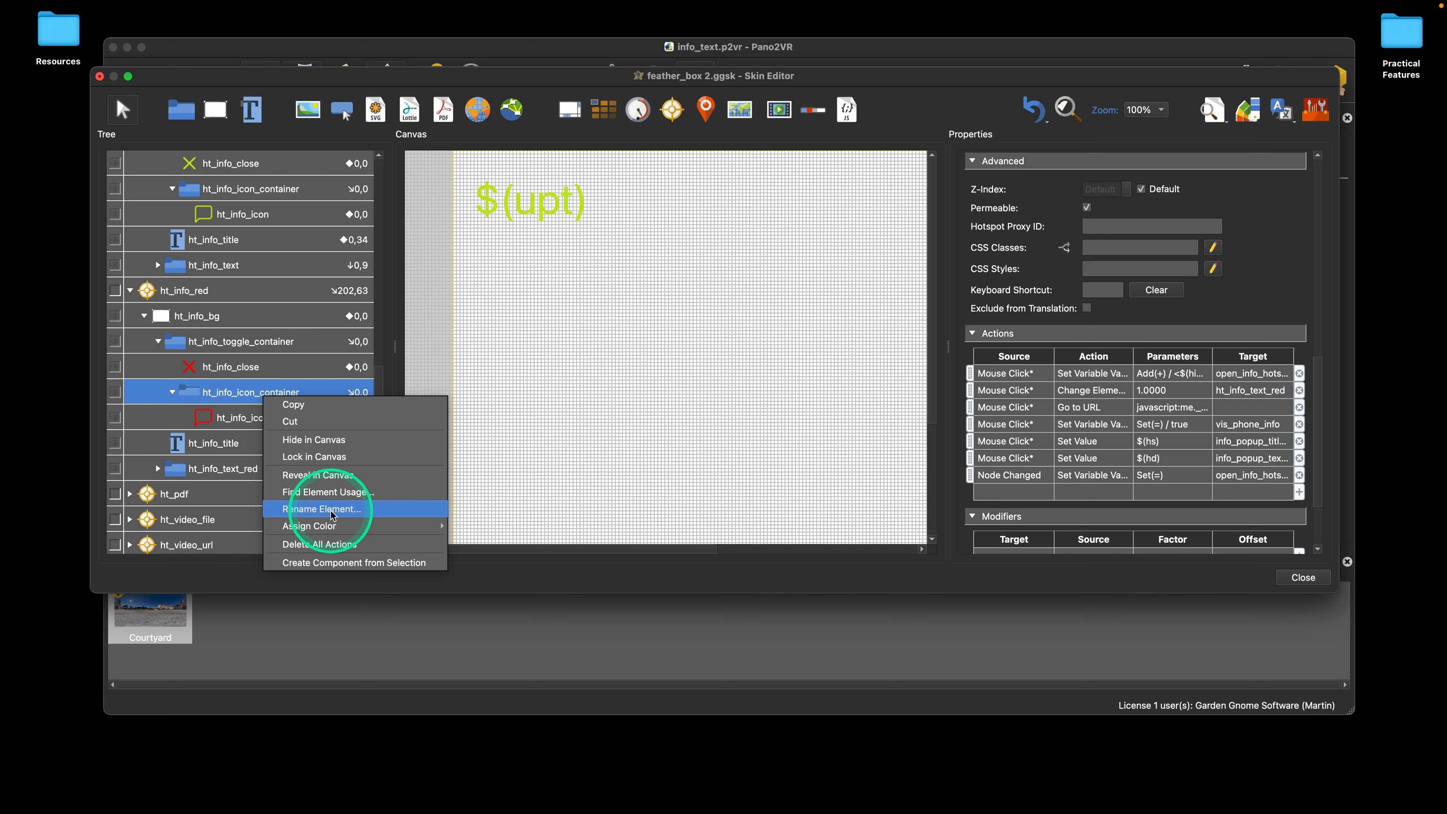
left_click(244, 397)
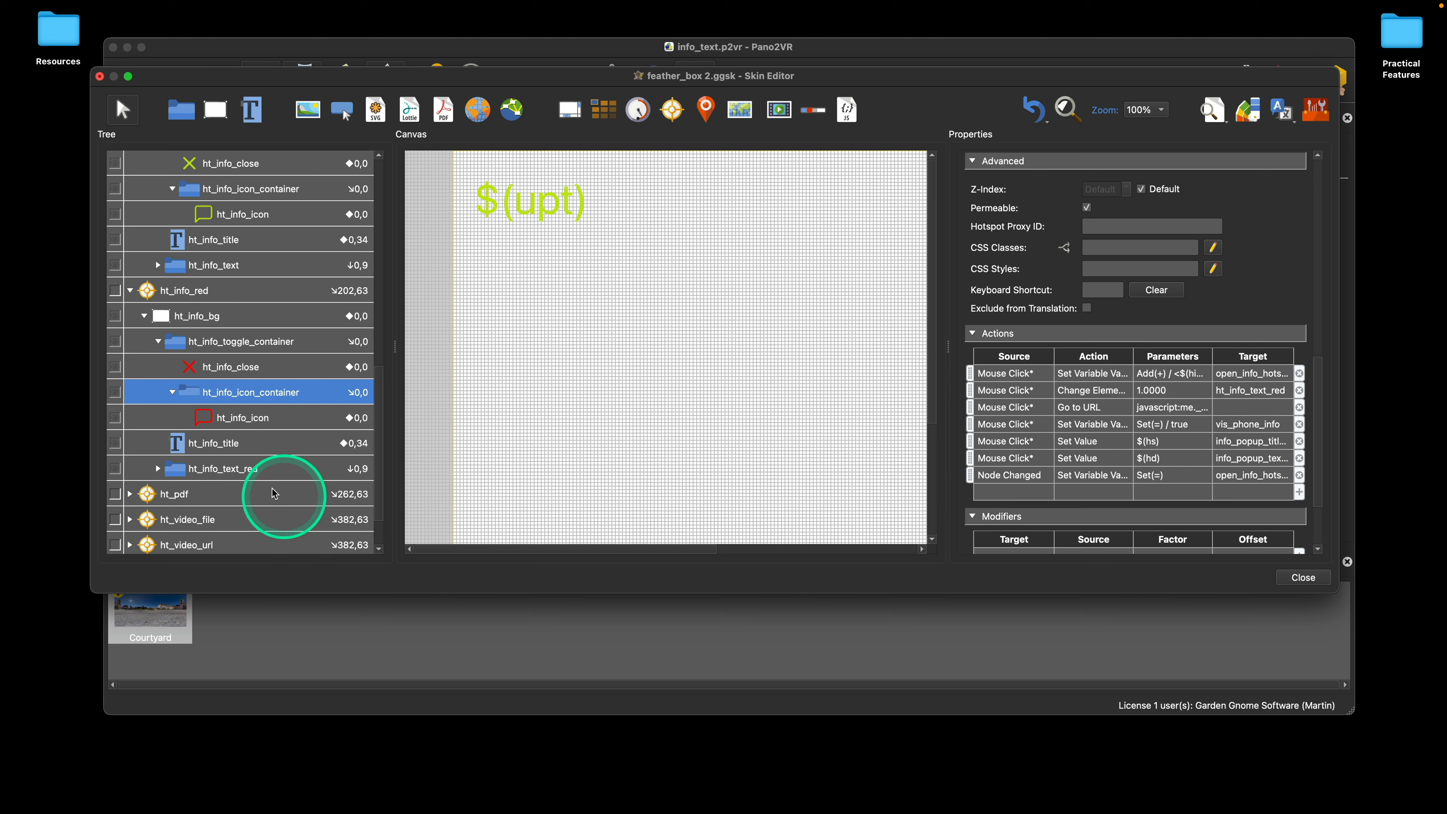
Step: Use Rename Element to replace ht_info_text_red with ht_info_text_blue in the element ID and all matching action targets
right_click(253, 473)
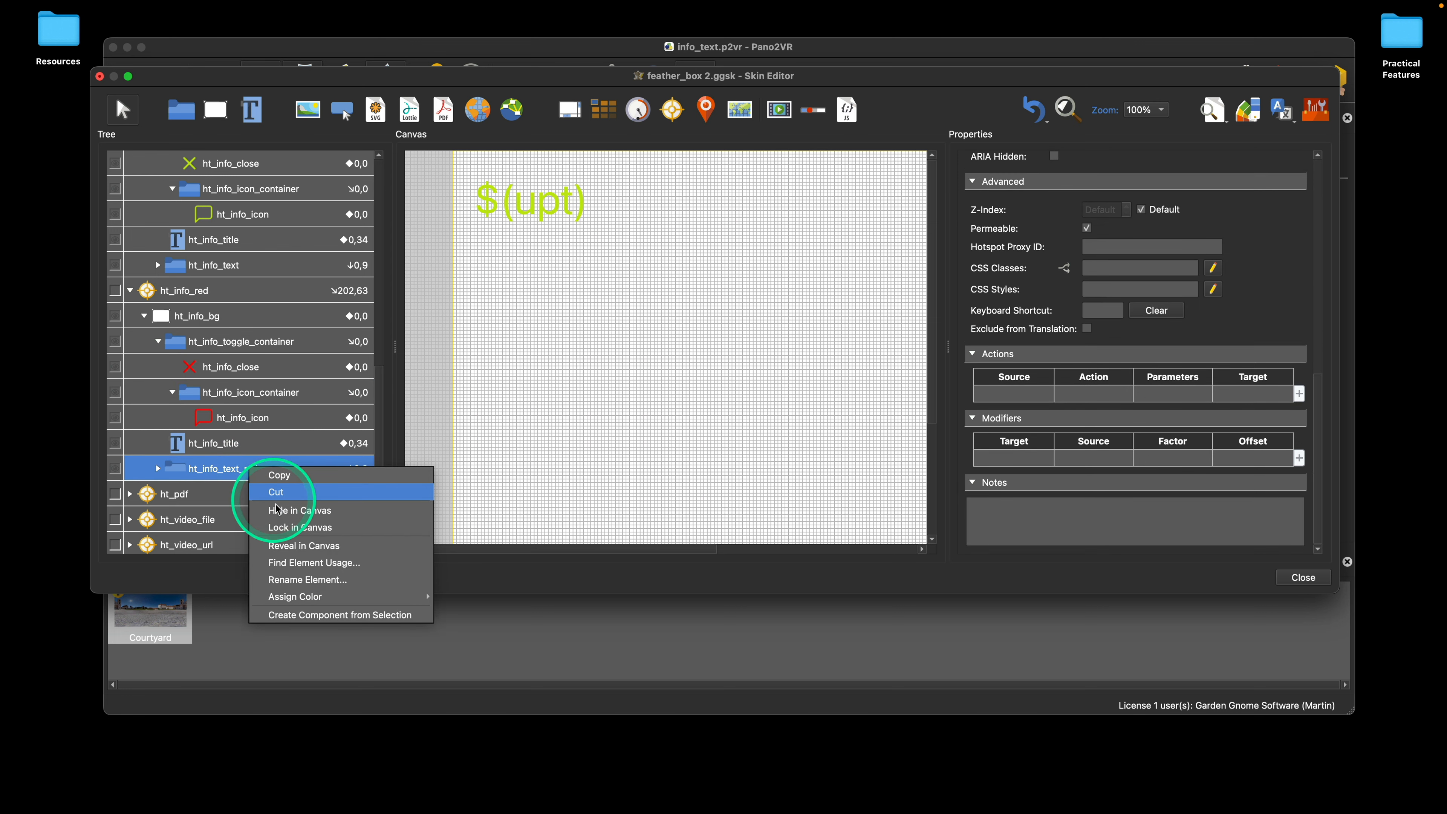
left_click(305, 581)
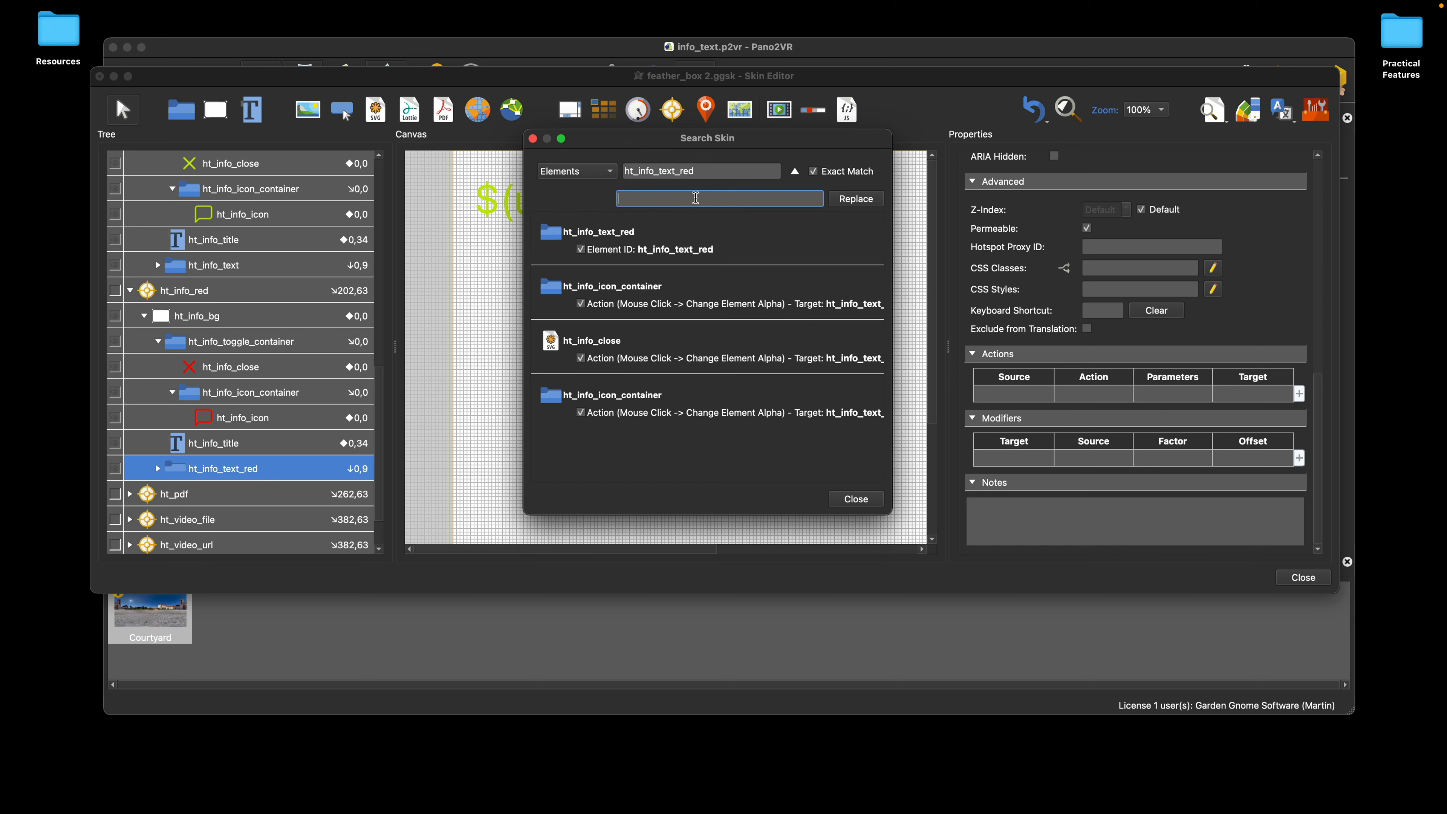
double_click(713, 171)
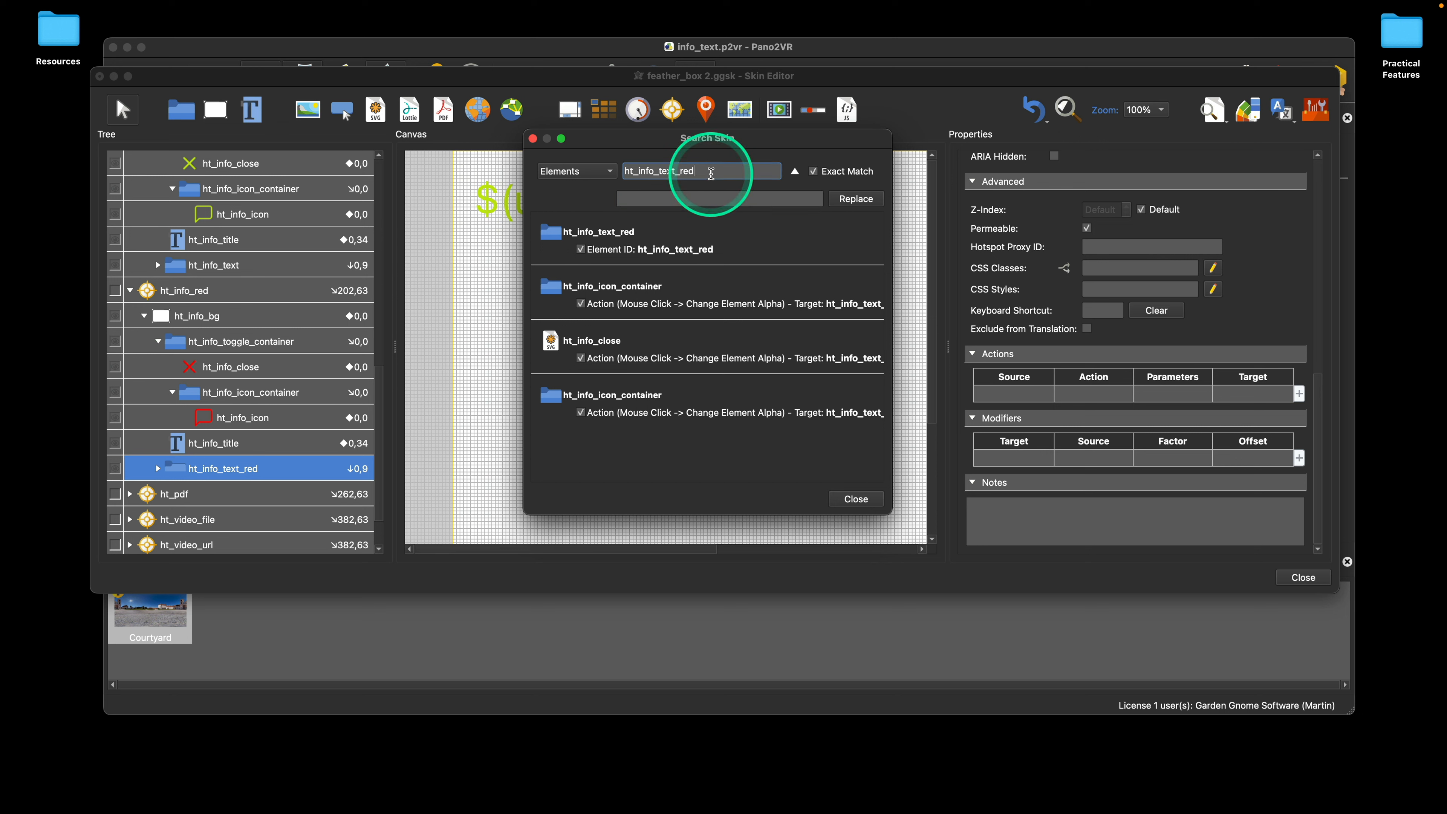
key("cmd+c")
left_click(667, 199)
key("cmd+v")
key("BackSpace")
key("BackSpace")
key("BackSpace")
type("blue")
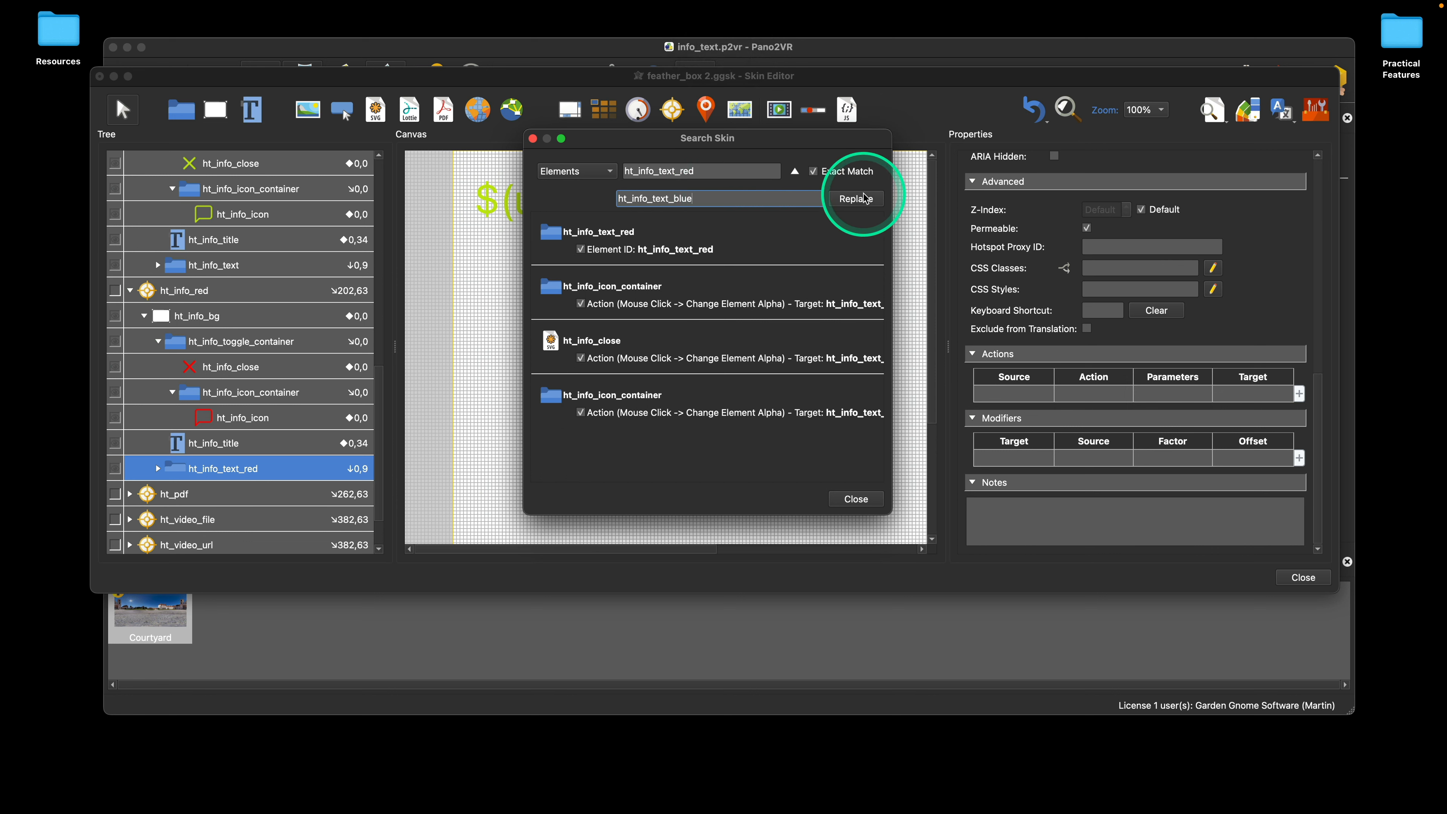
left_click(850, 199)
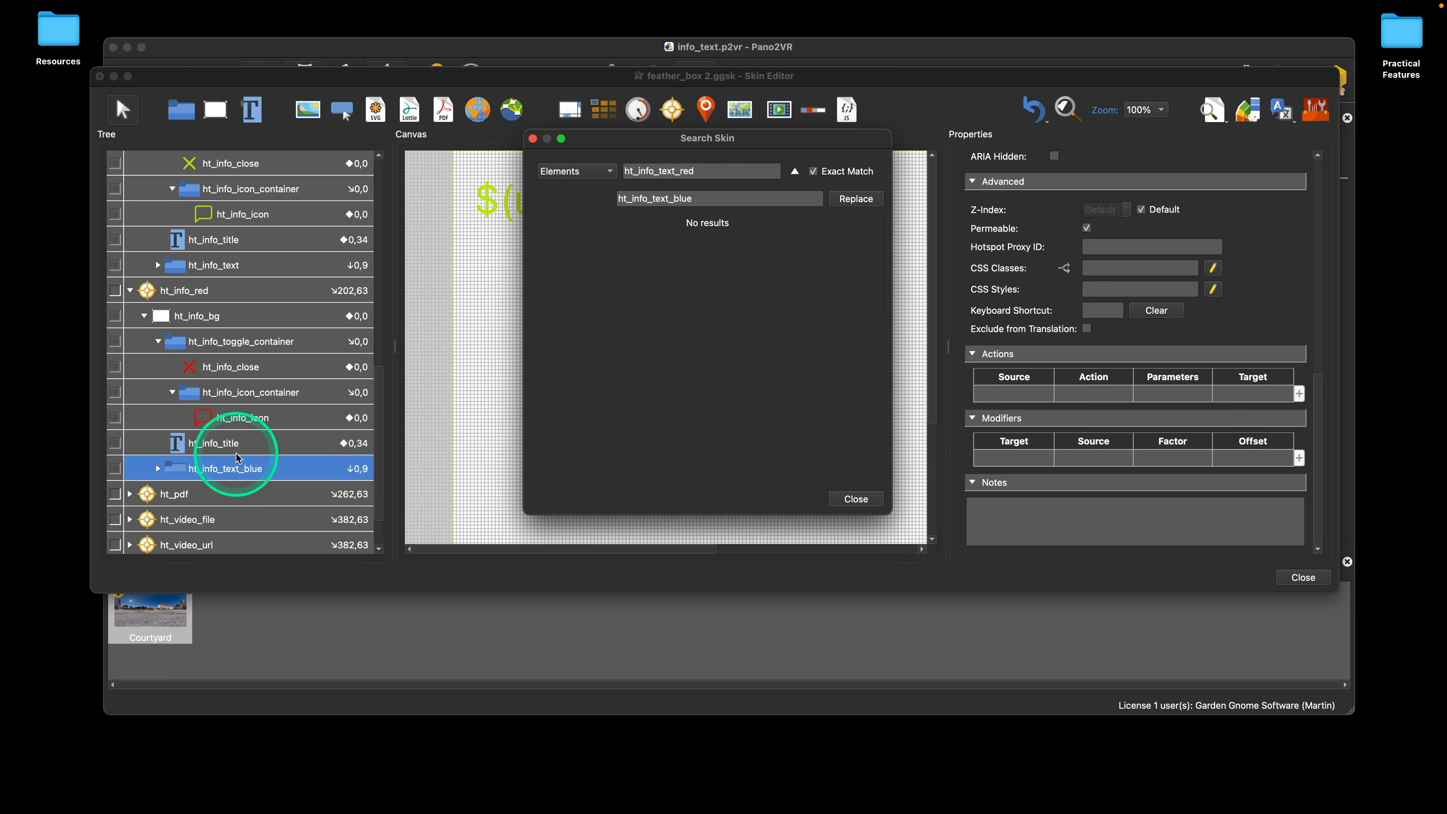
Step: Check the Change Element Alpha target of ht_info_icon_container inside ht_info_red, and expand the ht_info_text_blue container
left_click(243, 394)
left_click(1248, 412)
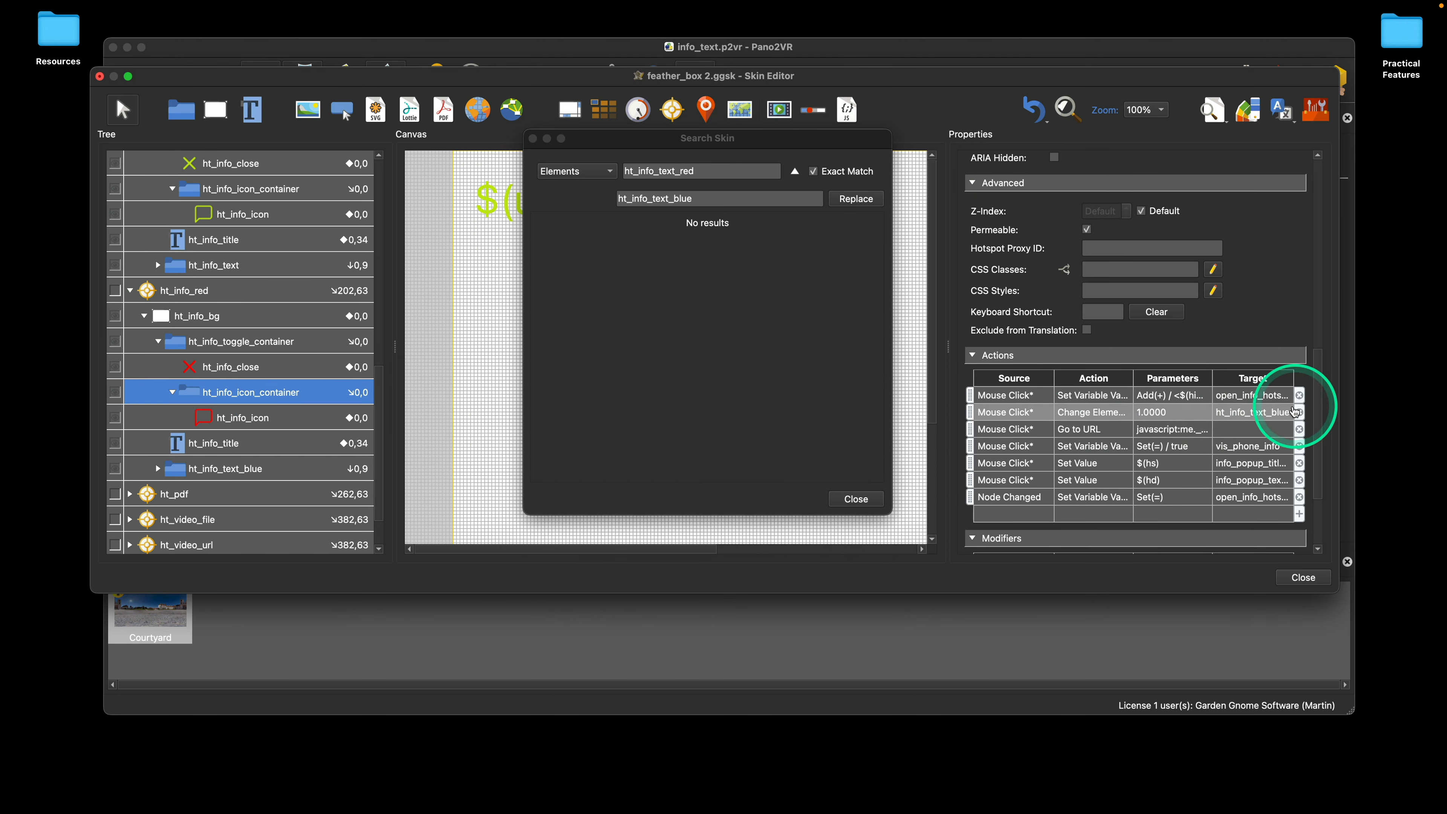
left_click(158, 468)
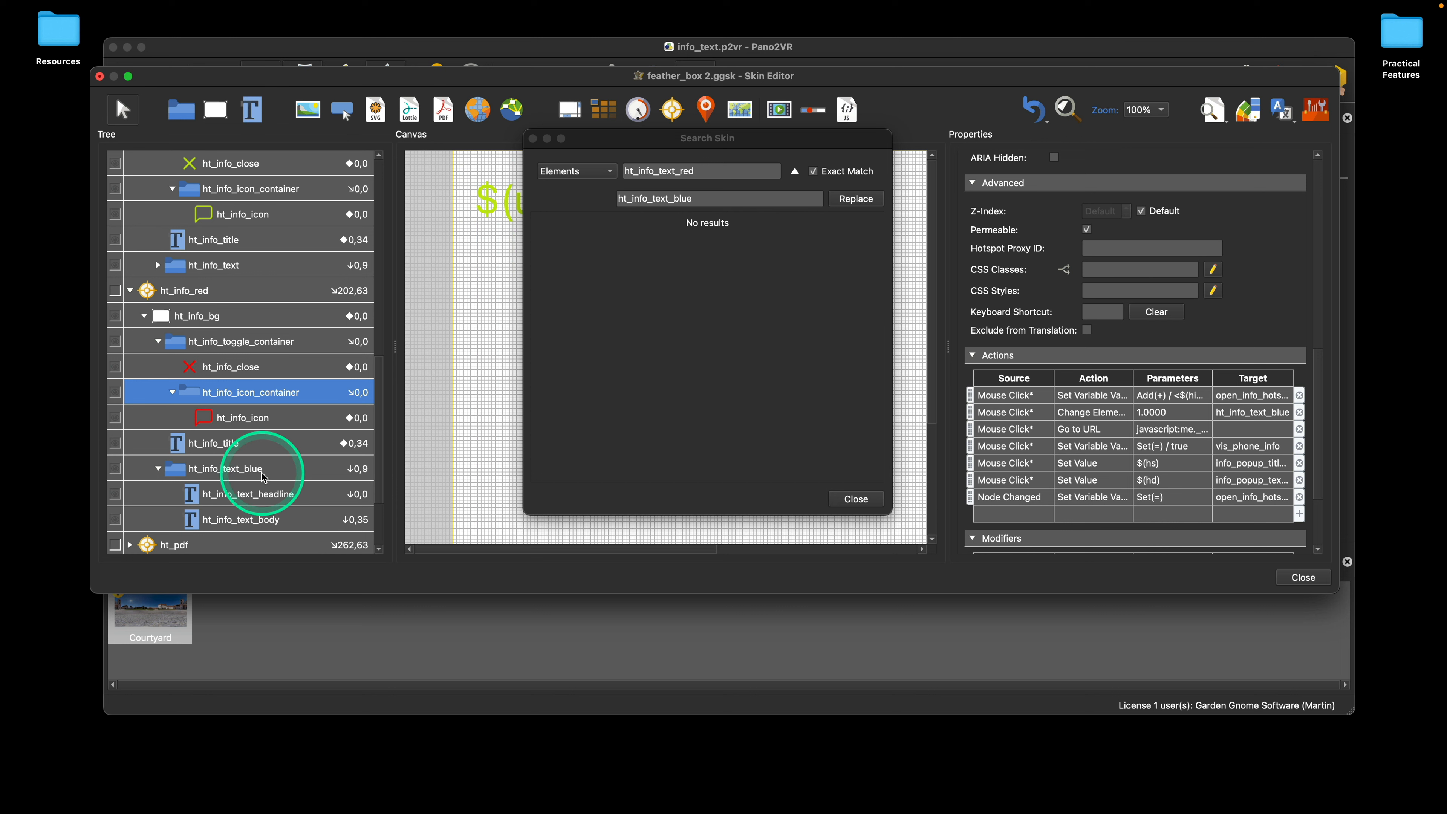
left_click(264, 477)
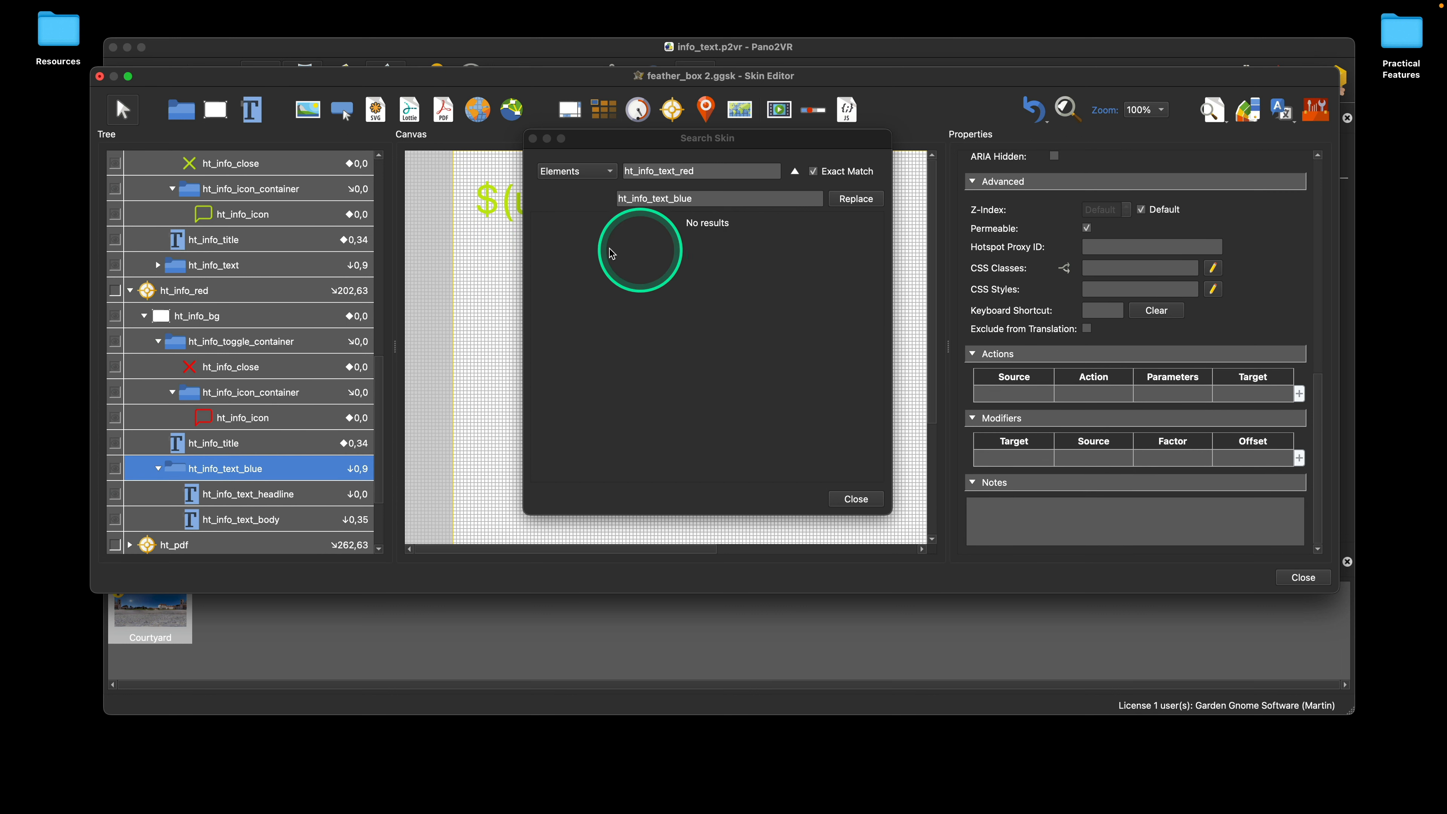
Step: Find the usages of ht_info_text_blue in the skin with exact matching turned off
right_click(249, 472)
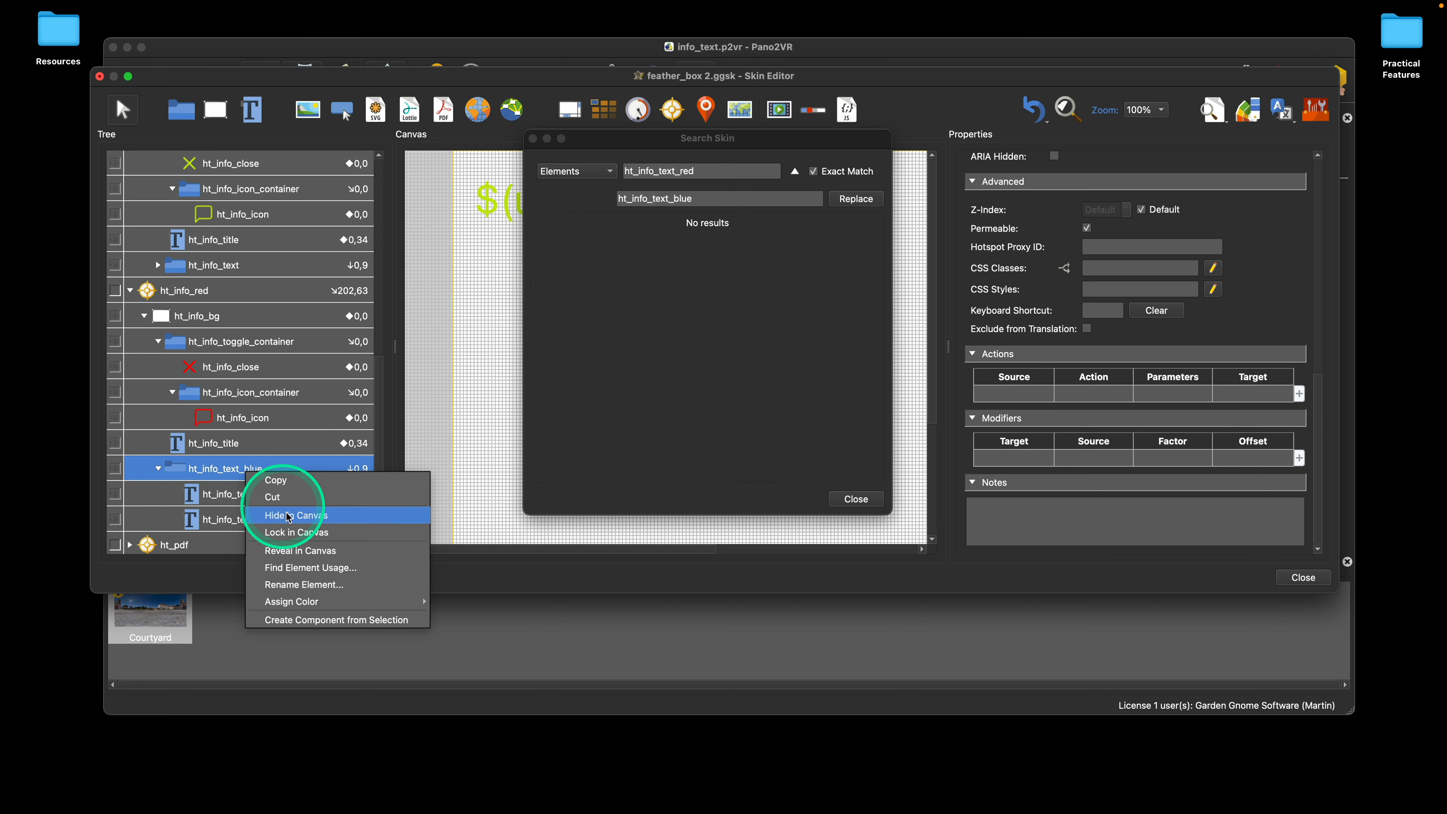
left_click(336, 568)
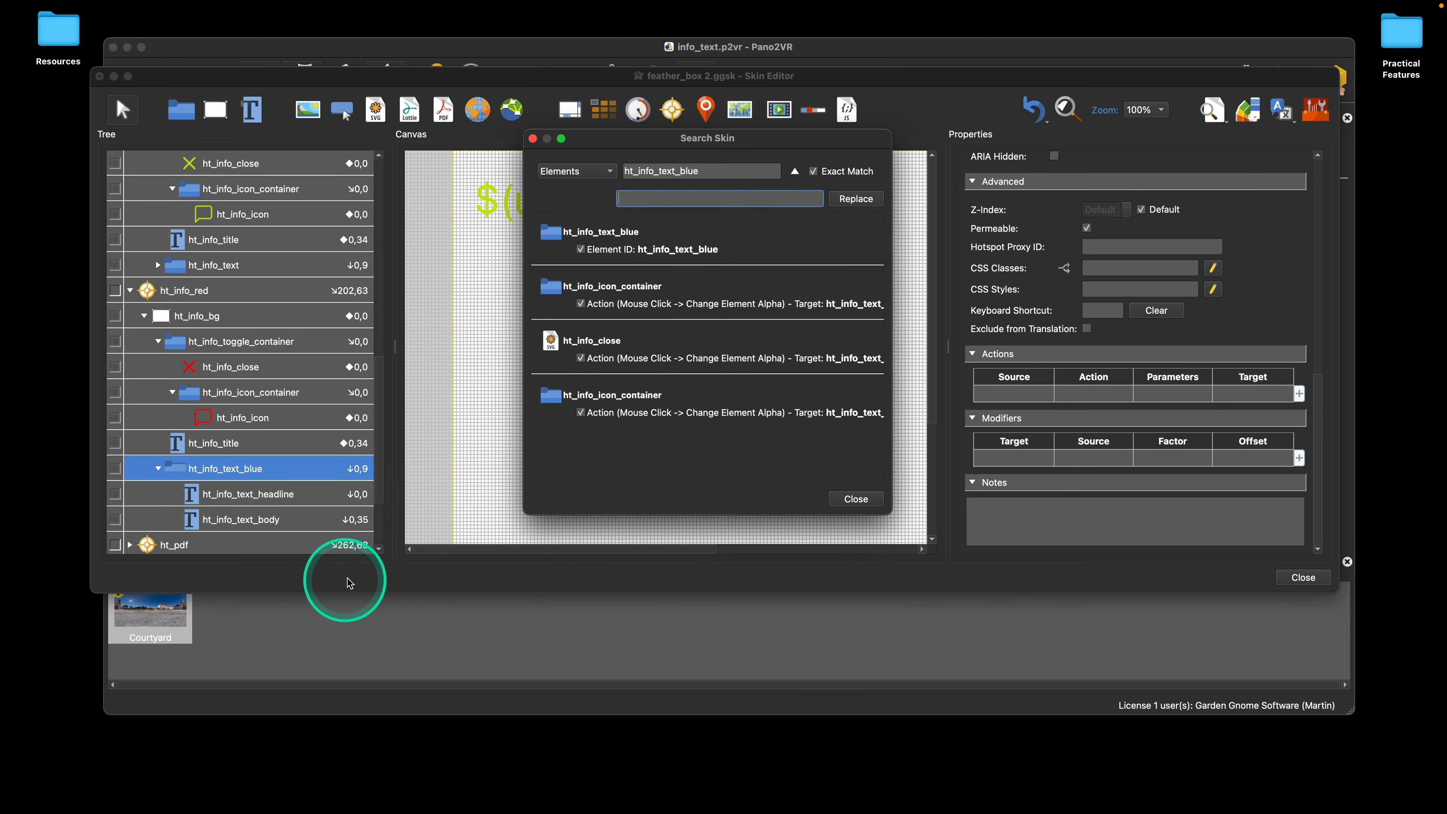
left_click(814, 175)
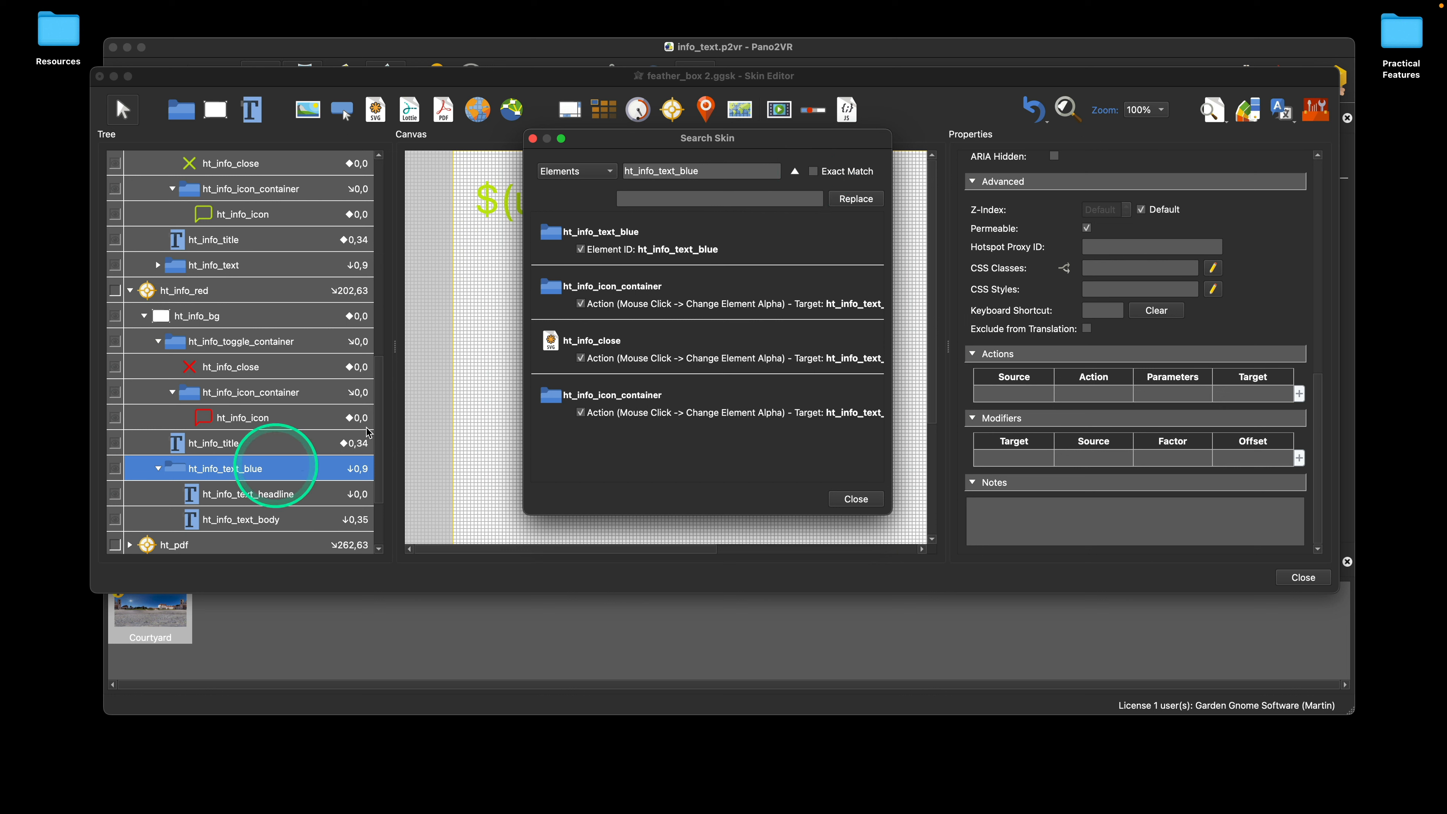
Step: Search everywhere in the skin for ht_info and look through all the matches
left_click_drag(694, 171, 709, 169)
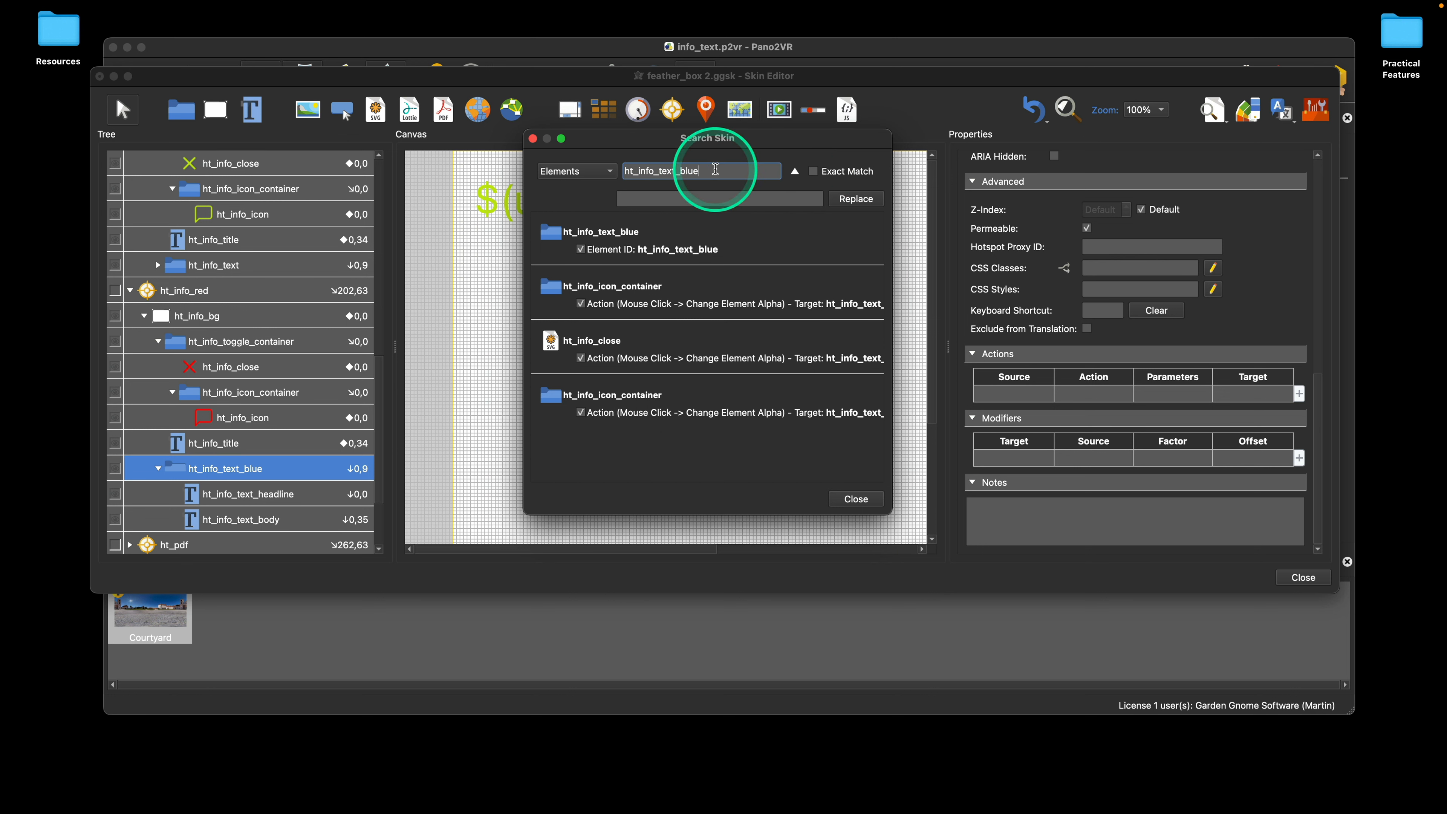
key("BackSpace")
key("BackSpace")
key("BackSpace")
key("BackSpace")
key("BackSpace")
key("BackSpace")
key("BackSpace")
key("BackSpace")
key("BackSpace")
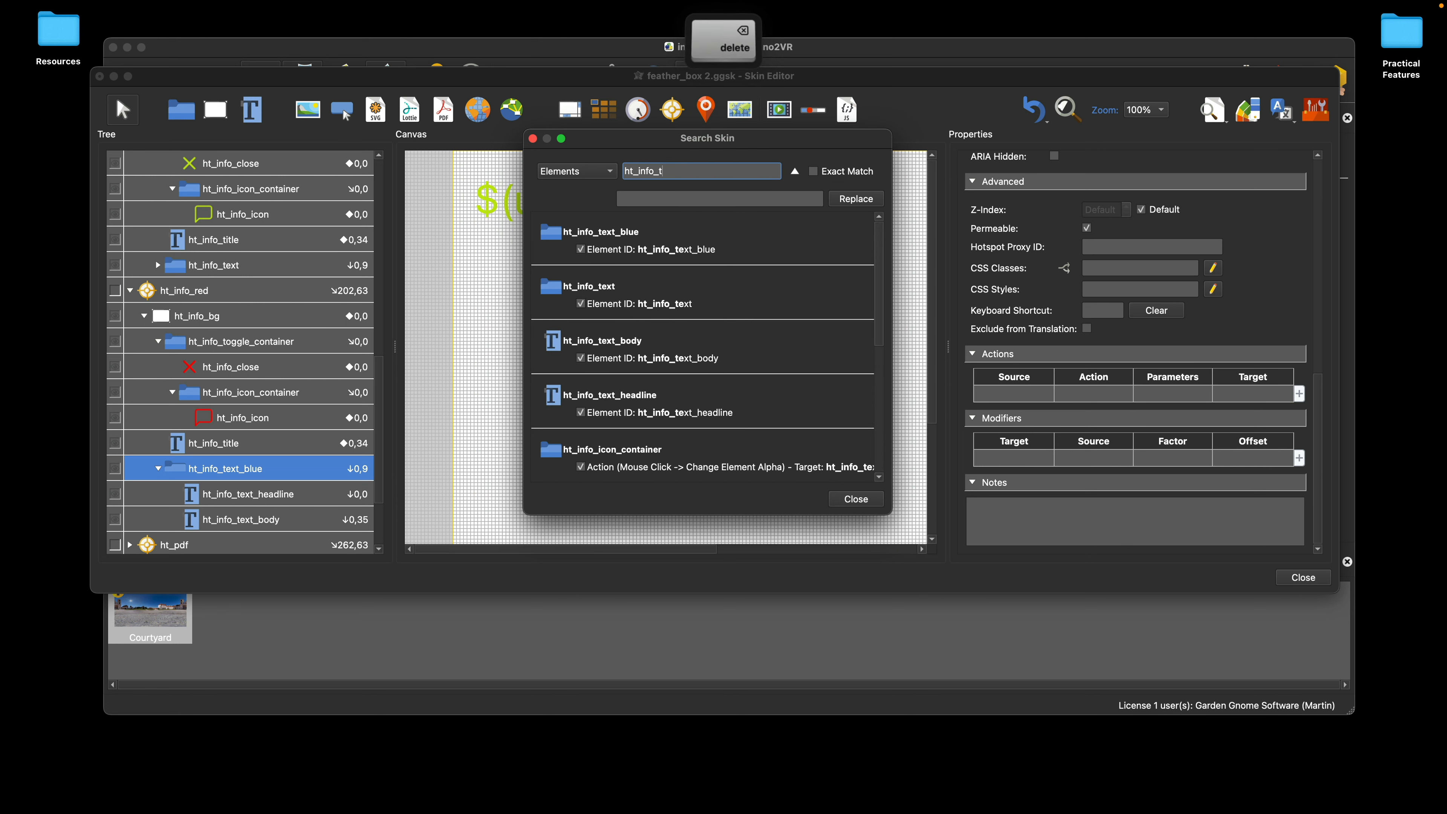
left_click(580, 171)
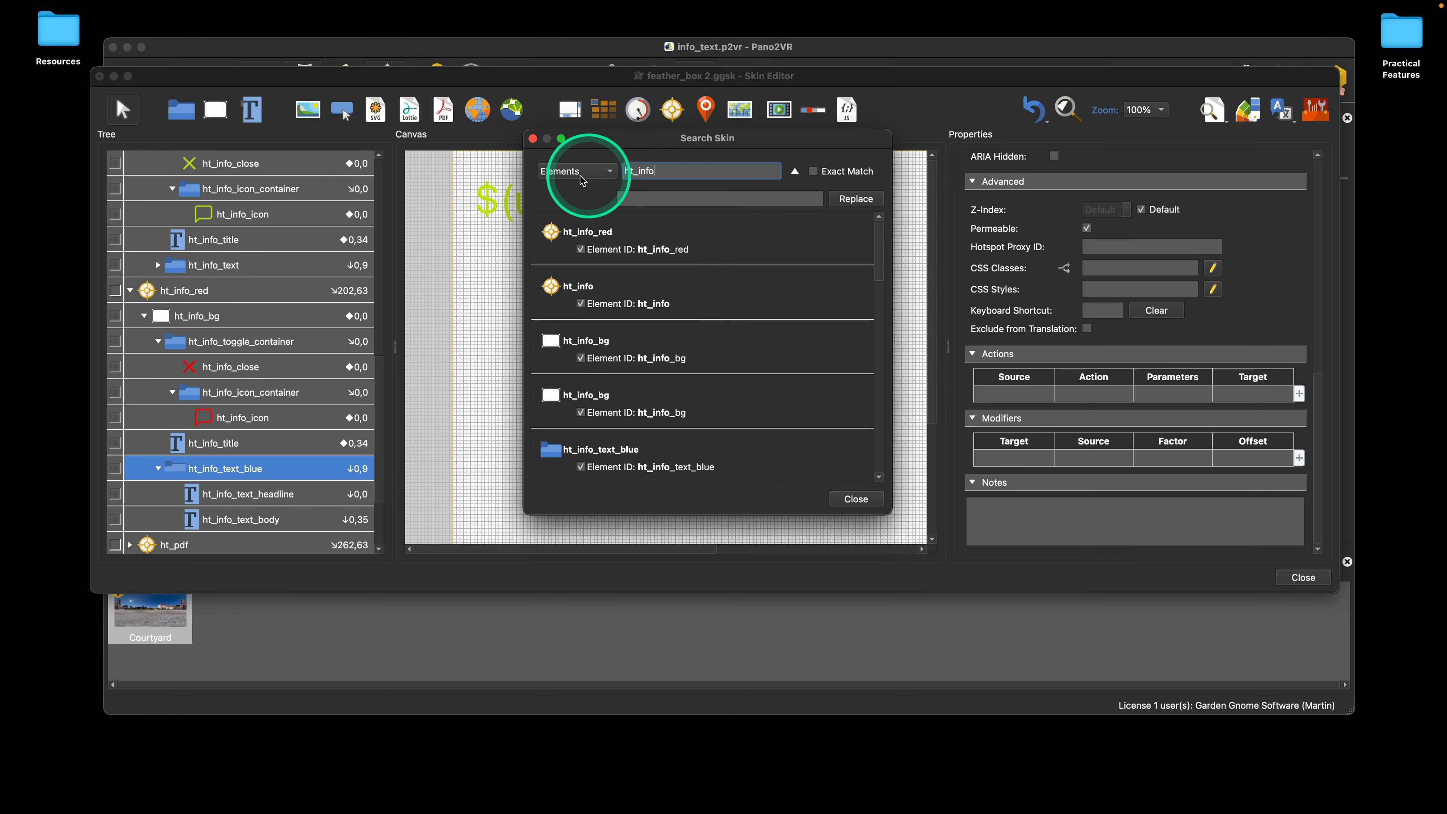
left_click(585, 145)
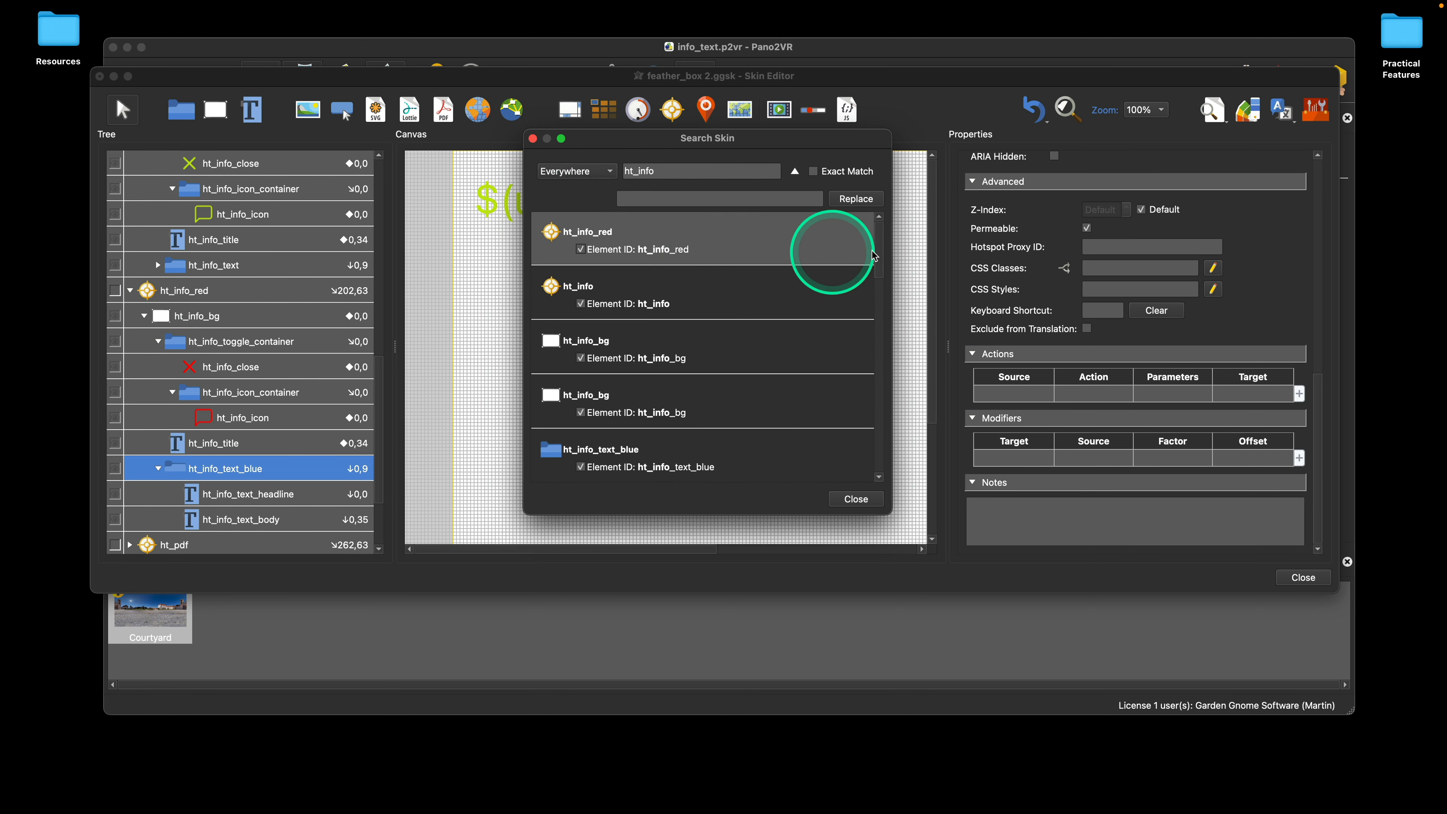
left_click_drag(879, 240, 885, 421)
left_click(584, 439)
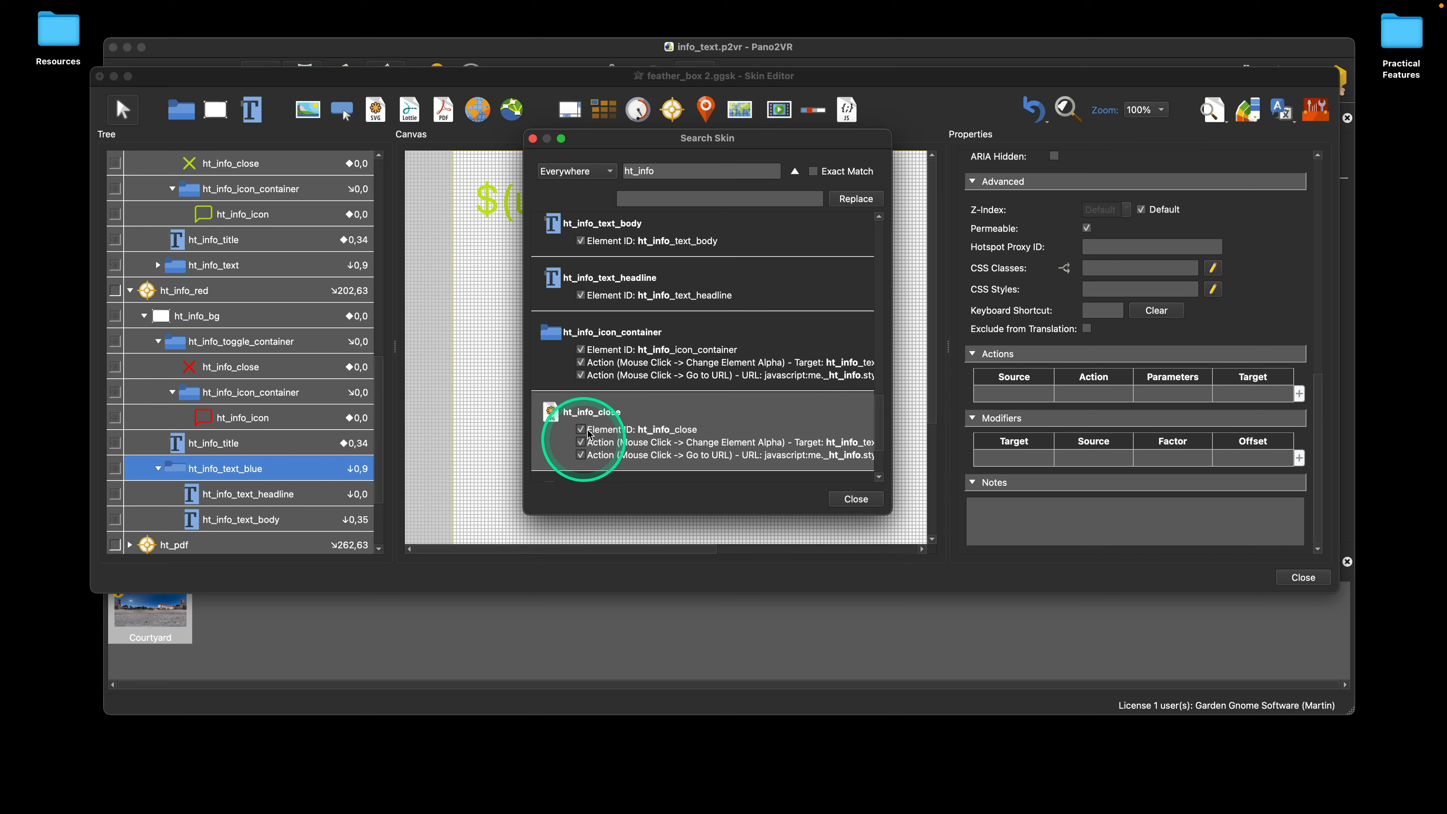
left_click_drag(879, 423, 880, 213)
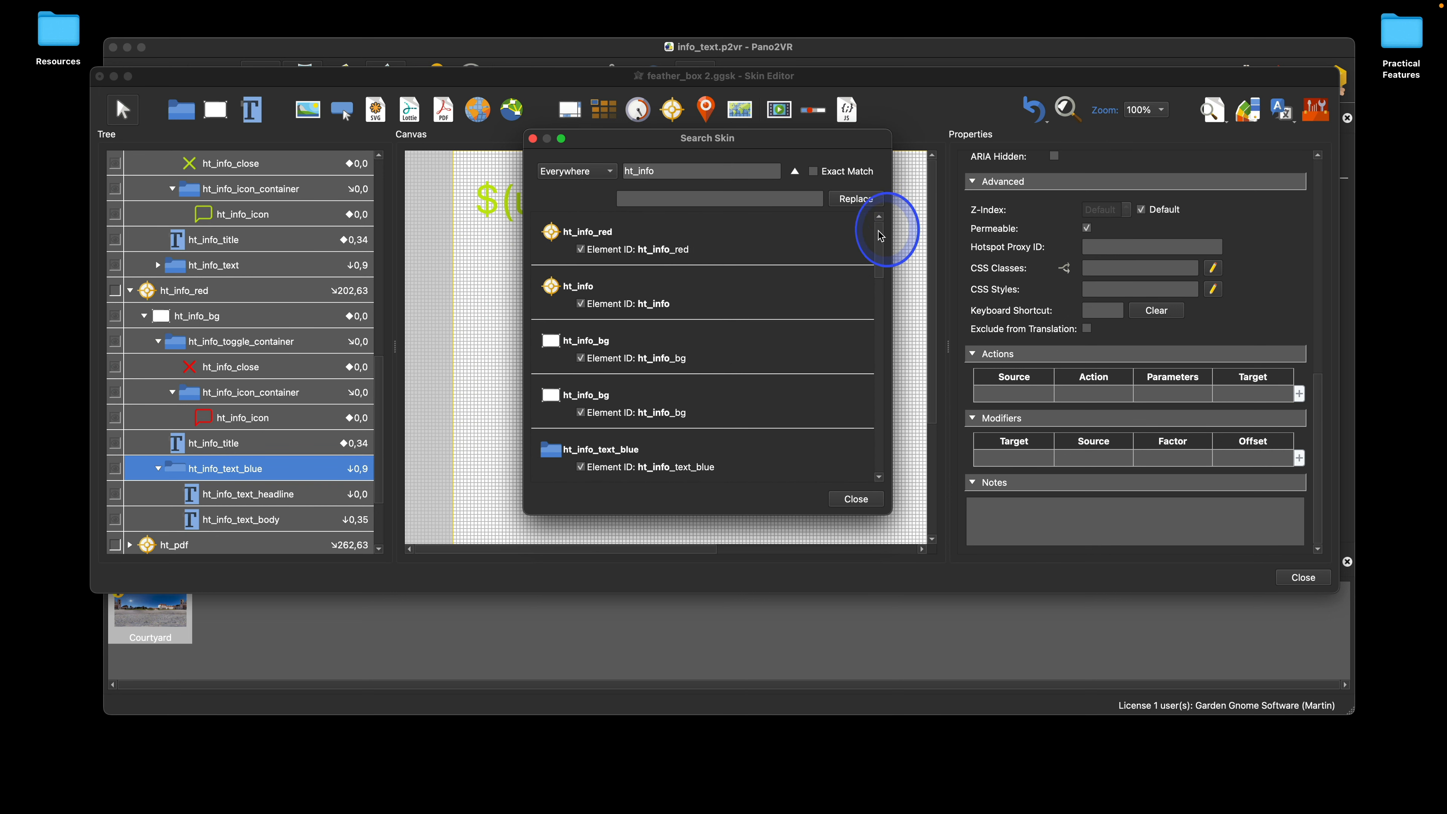
Step: Search everywhere for ht_info_text, and compare the matches with ht_info_text_headline and ht_info_text_body inside ht_info_text_blue
left_click(686, 167)
type("_text")
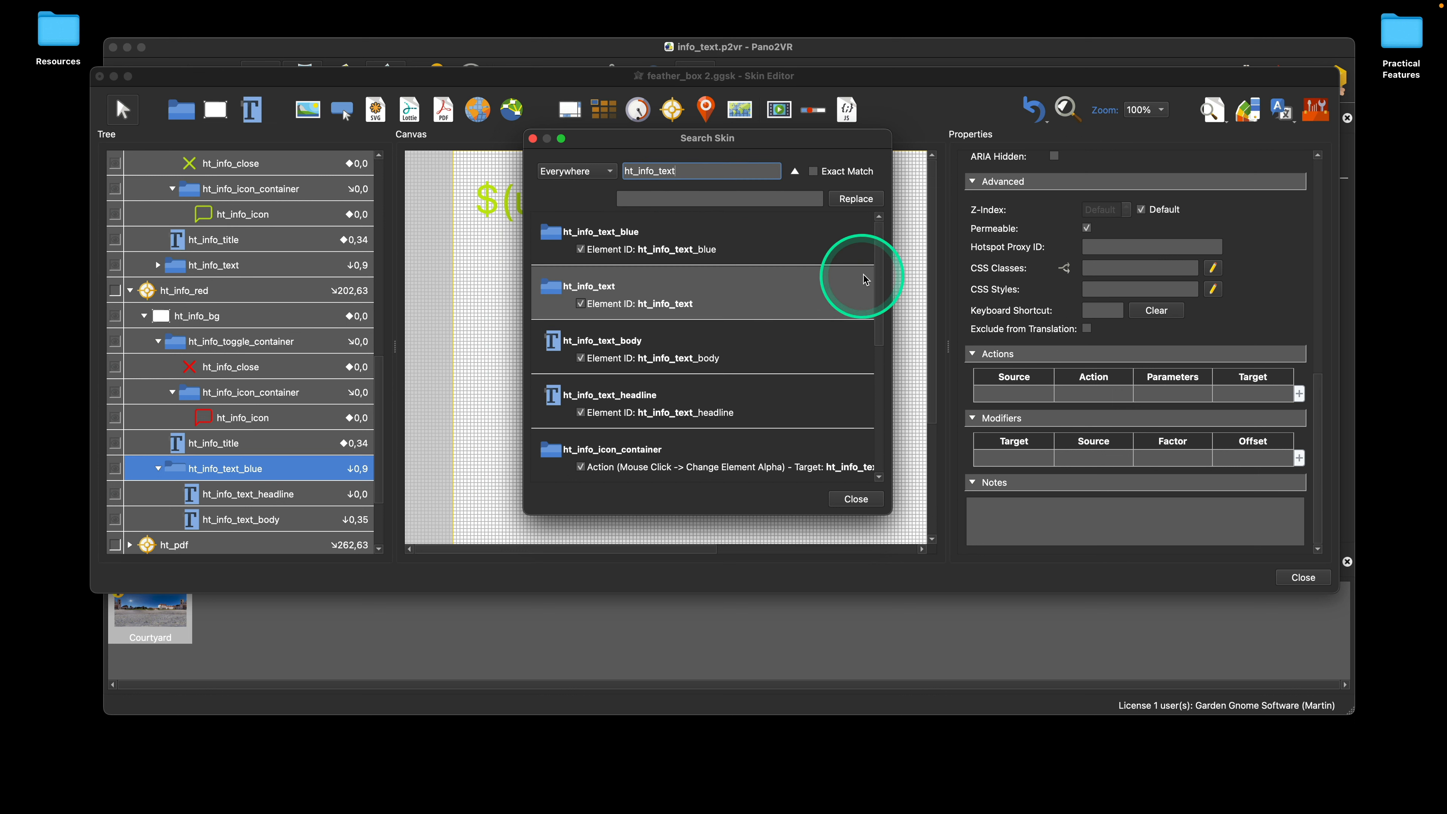
left_click_drag(880, 285, 882, 324)
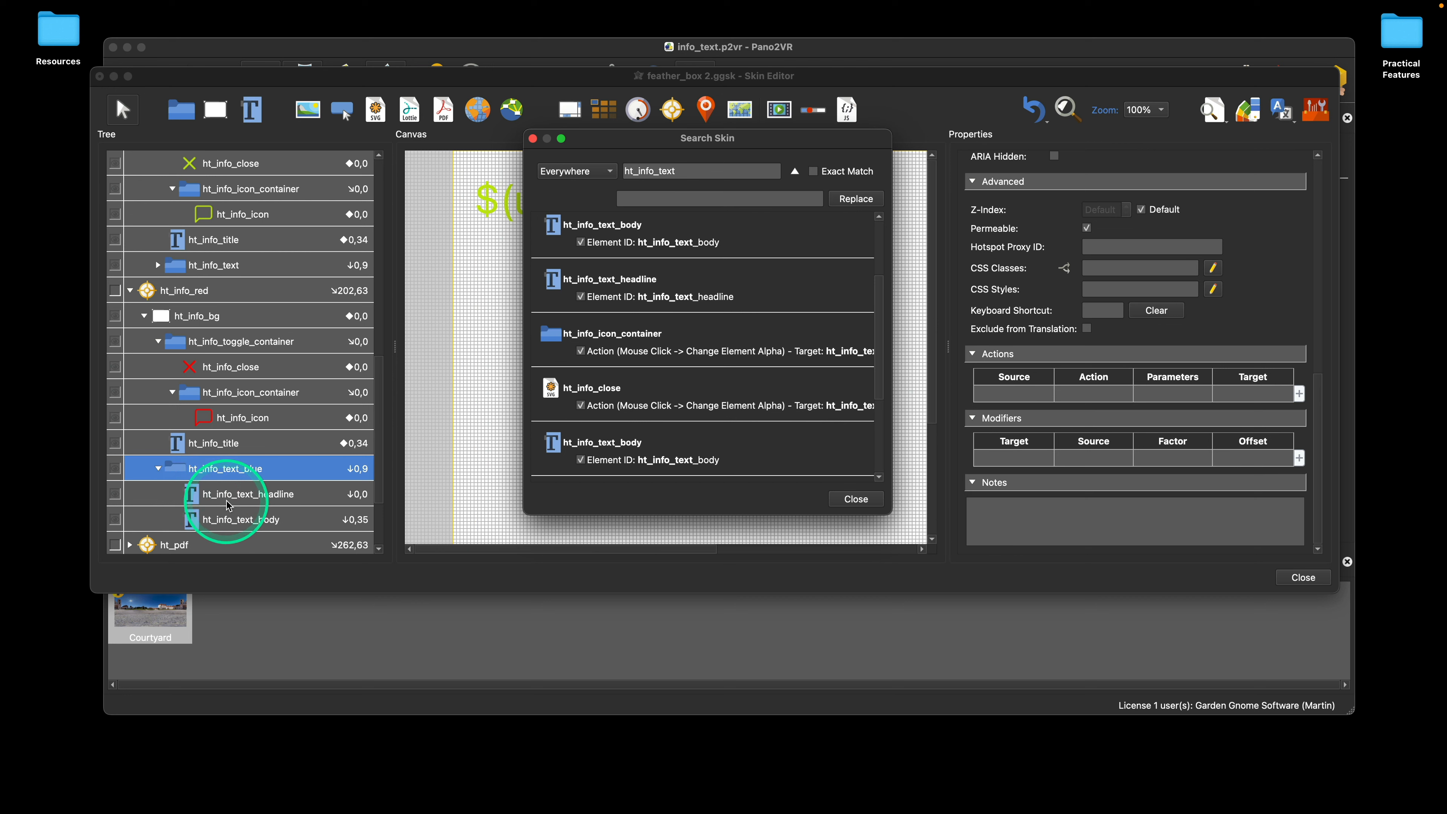
left_click(239, 495)
left_click(242, 518)
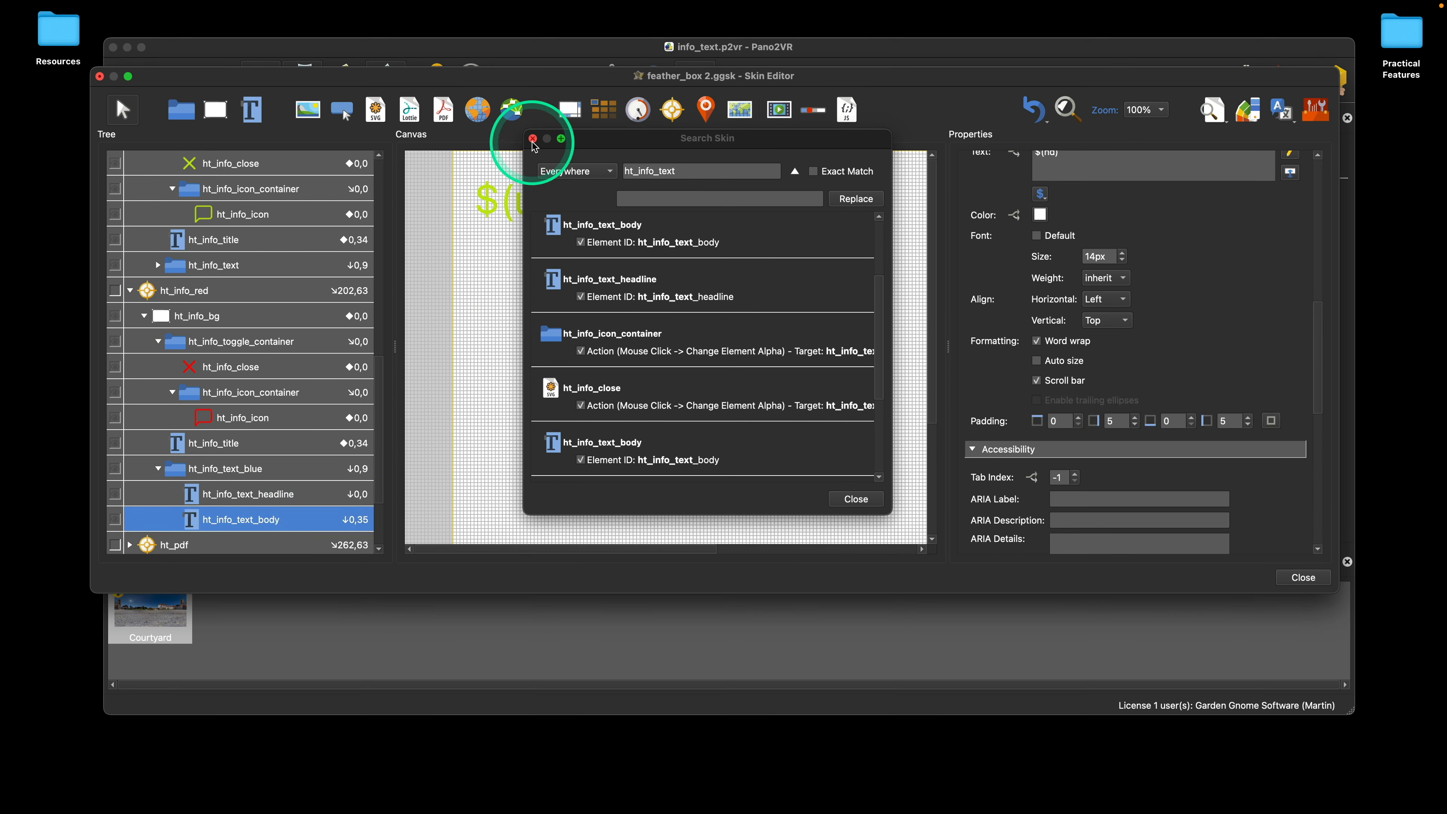
Step: Limit the ht_info_text search to Elements and compare the matches with exact matching on and off
left_click(570, 171)
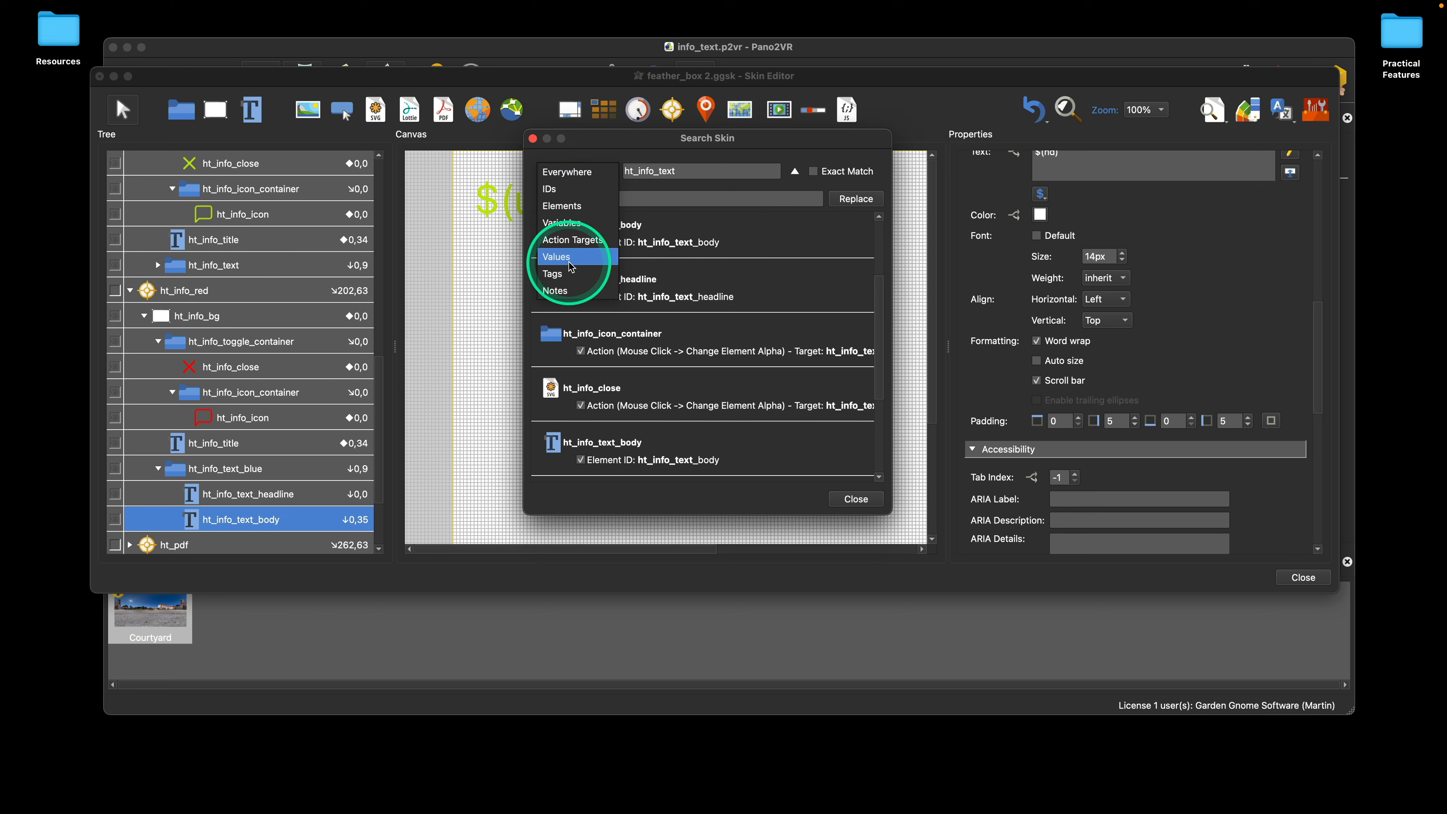
left_click(562, 206)
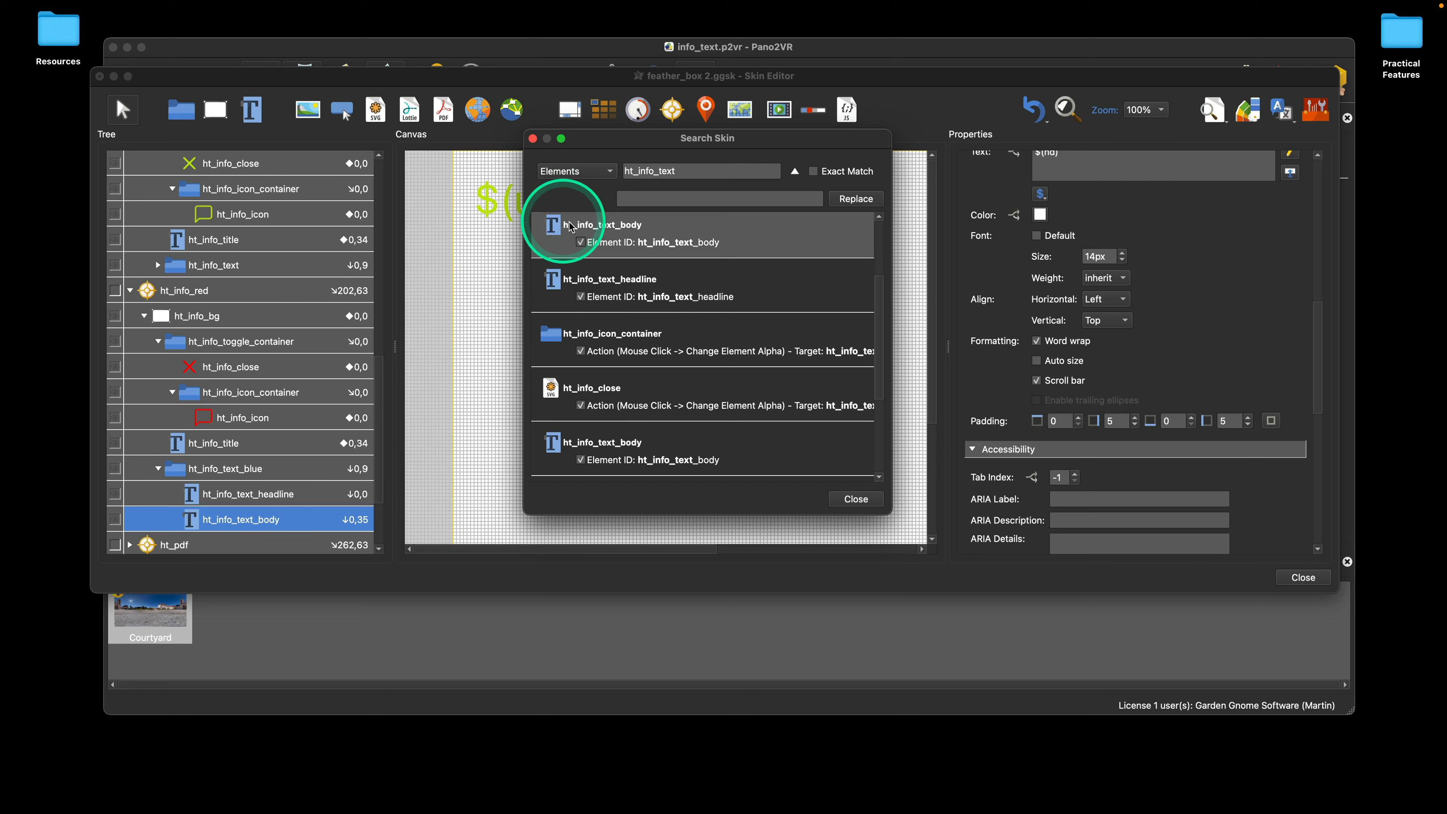
left_click(813, 171)
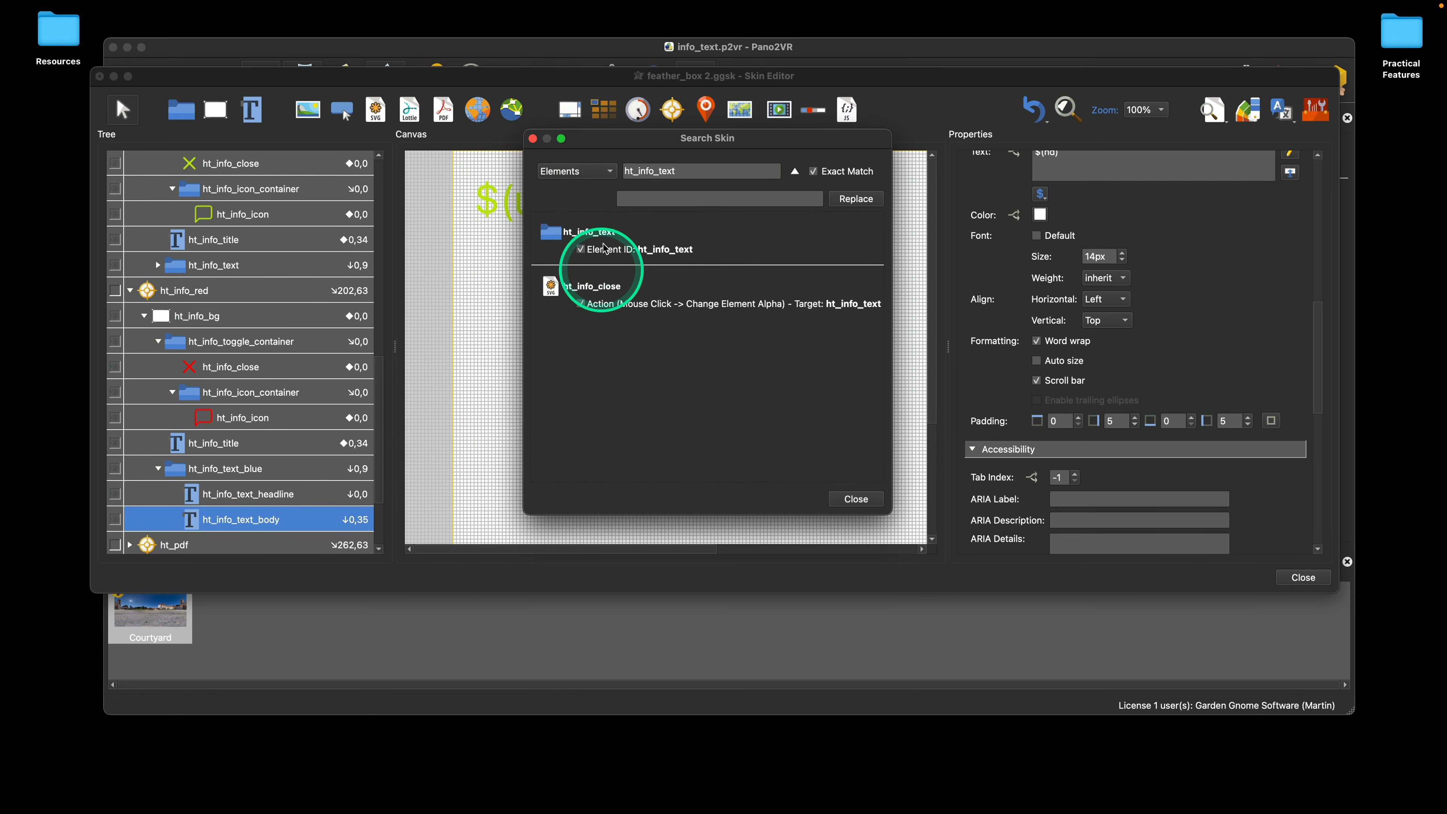
left_click(815, 173)
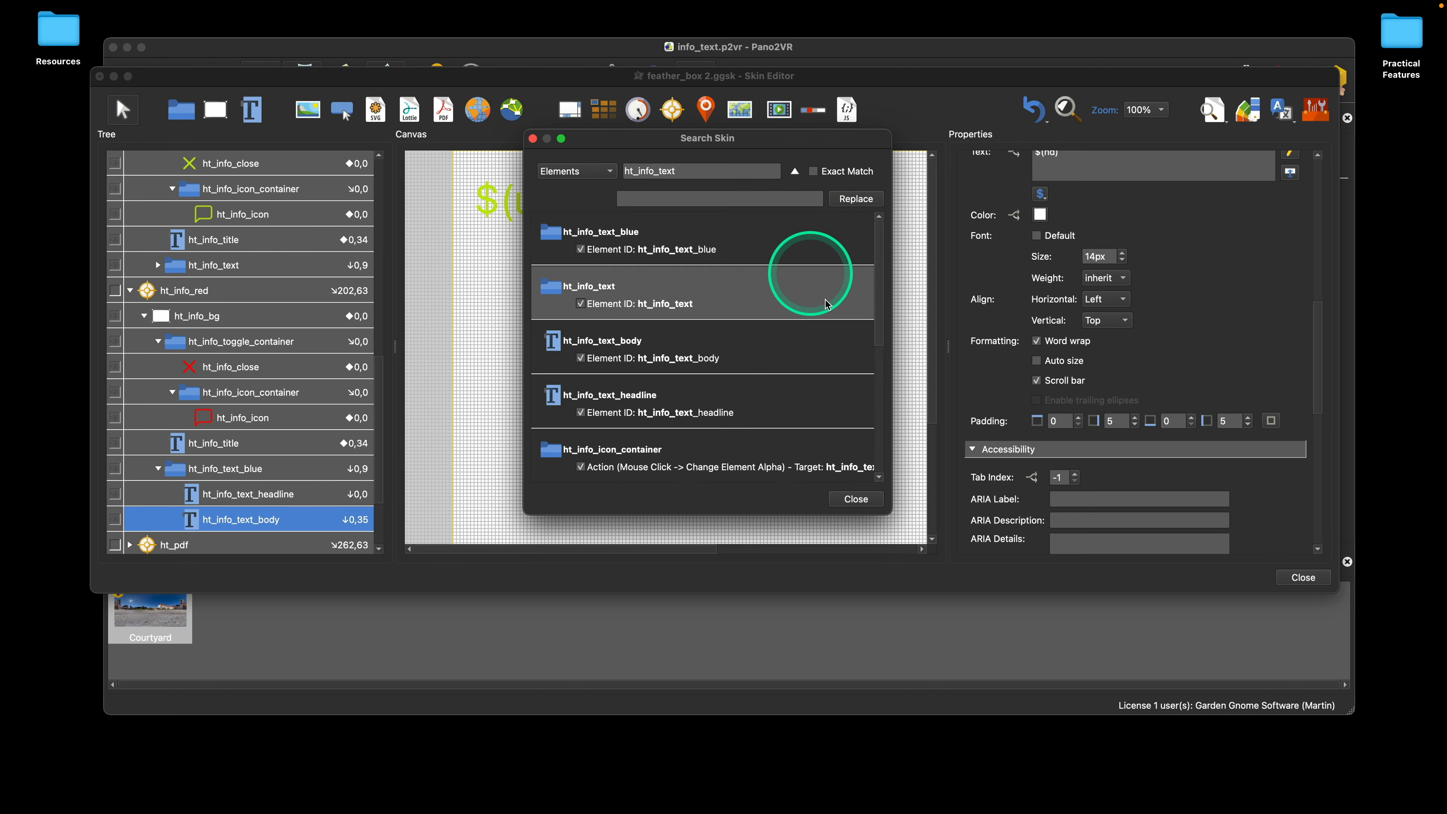
left_click_drag(882, 283, 887, 370)
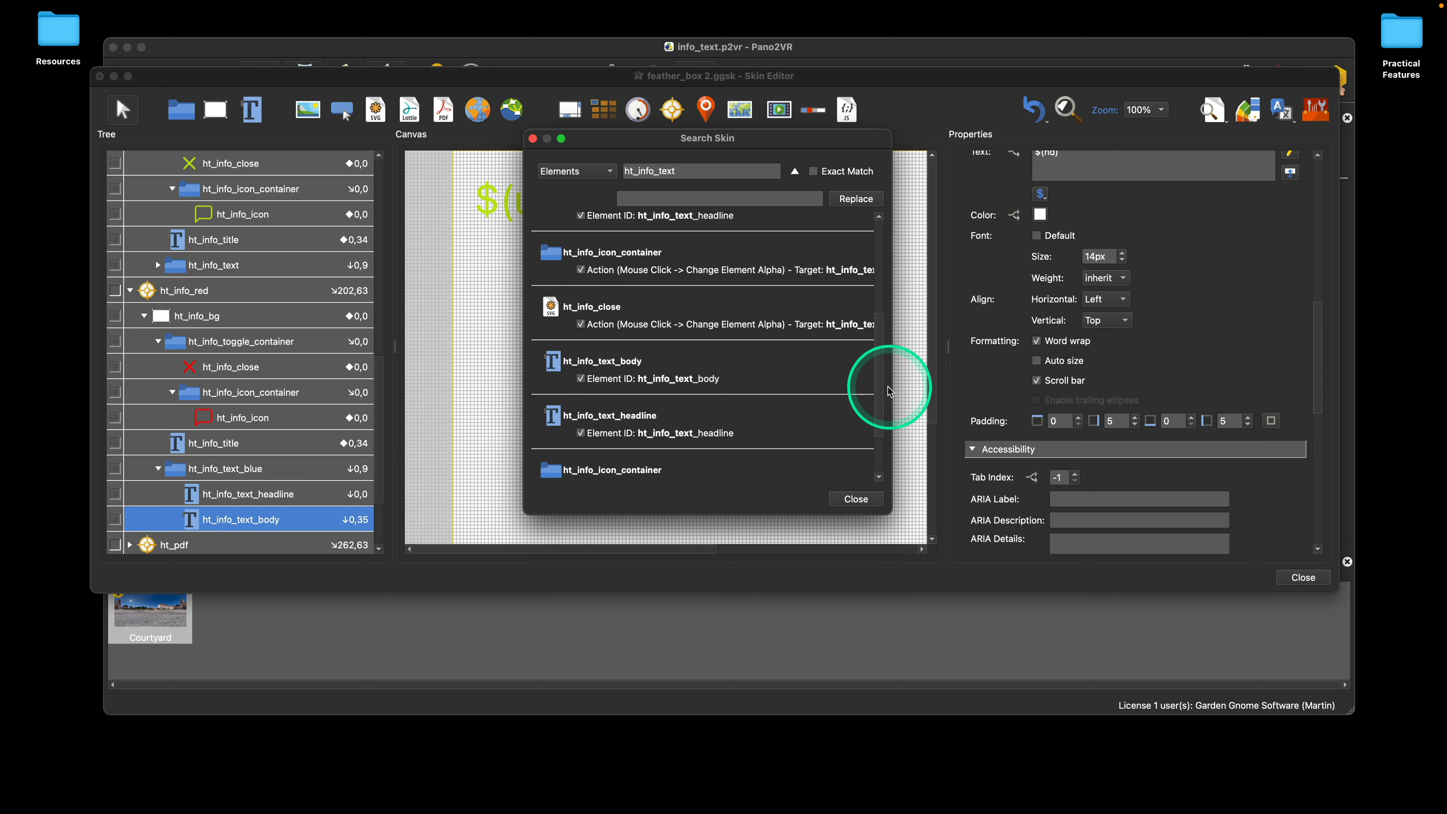
left_click_drag(880, 389, 887, 340)
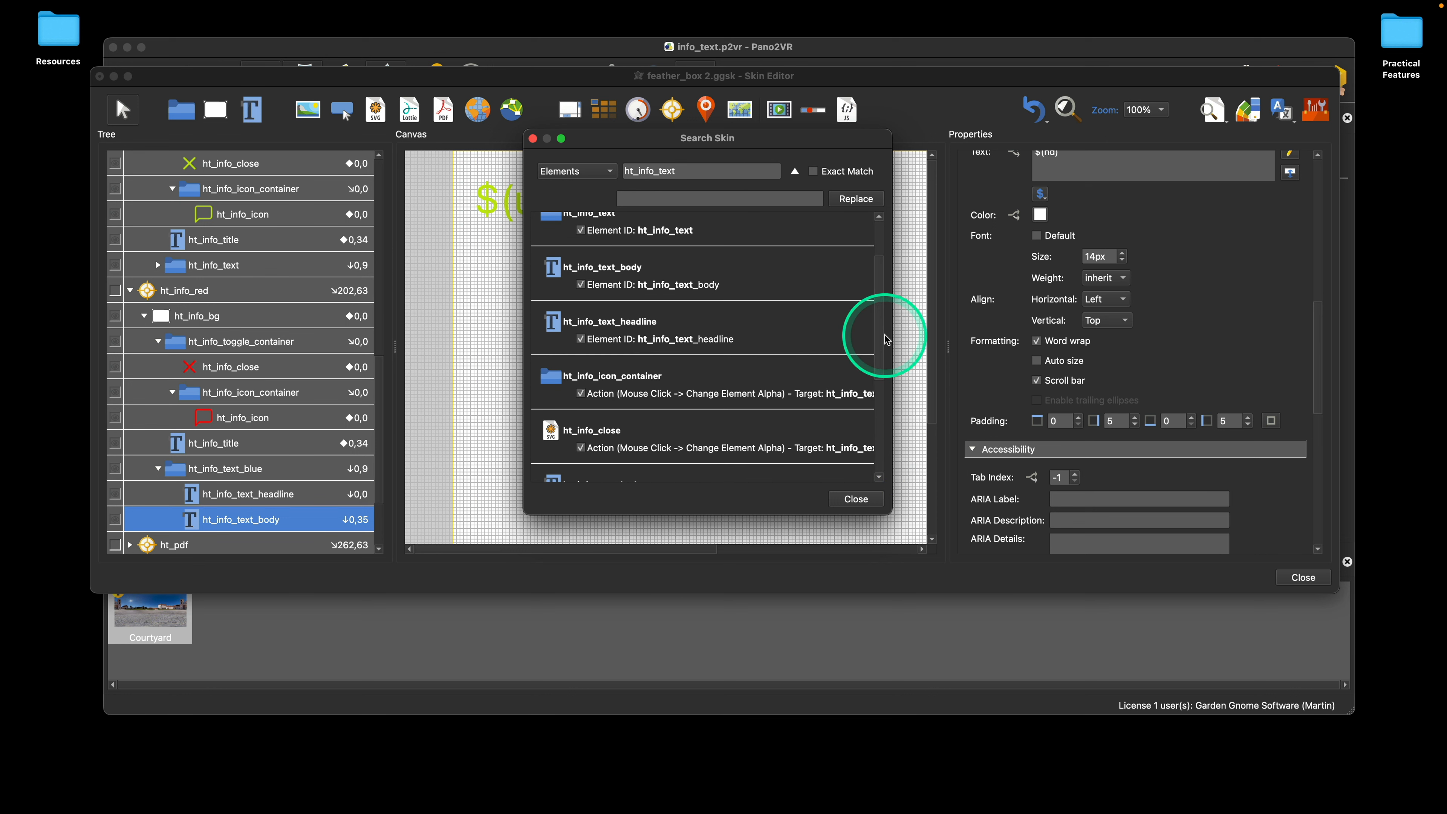
Step: Exclude the ID matches for ht_info_text, ht_info_text_body and ht_info_text_headline from replacement, and close the skin search without replacing
left_click(581, 230)
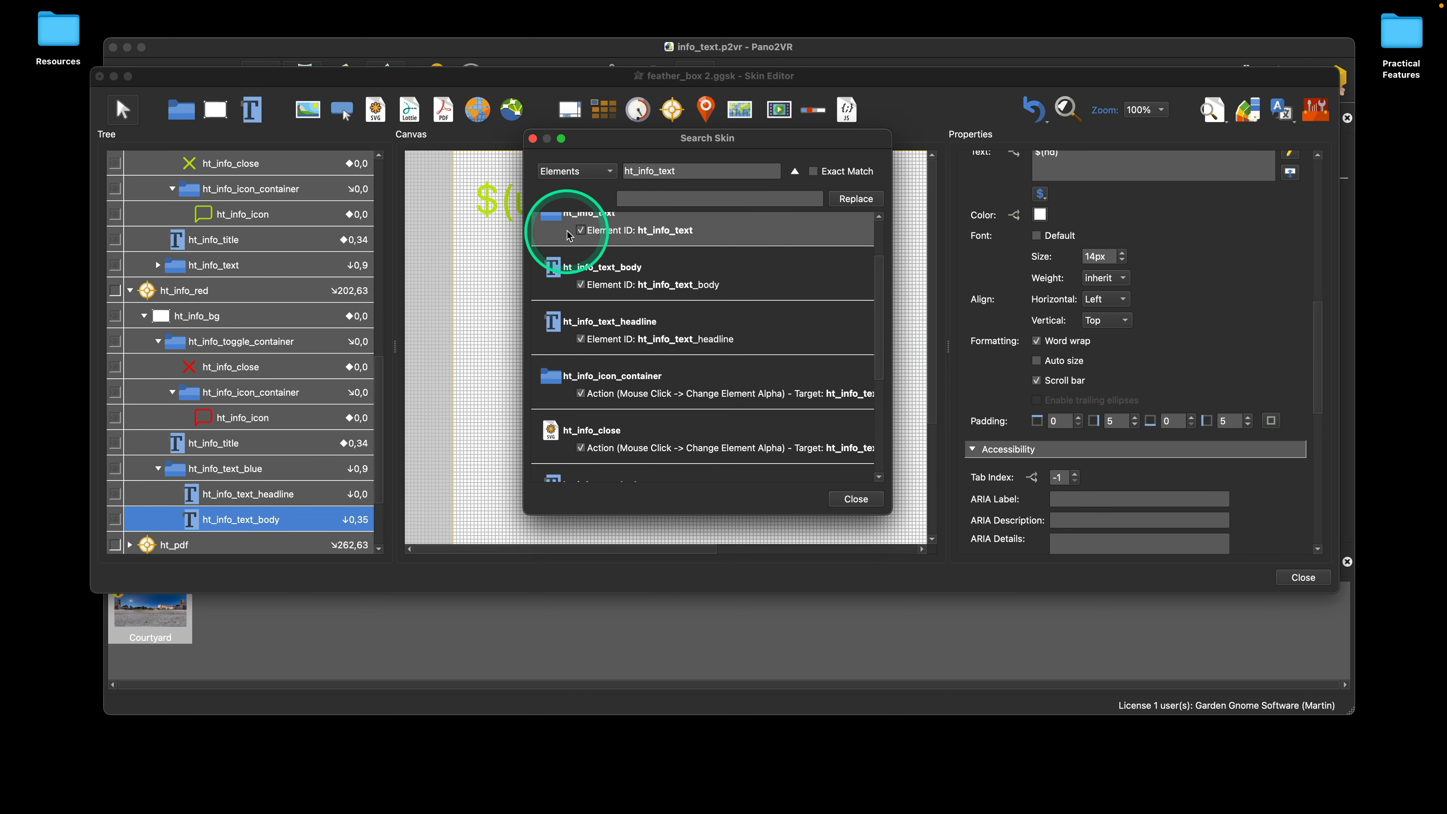
left_click(581, 285)
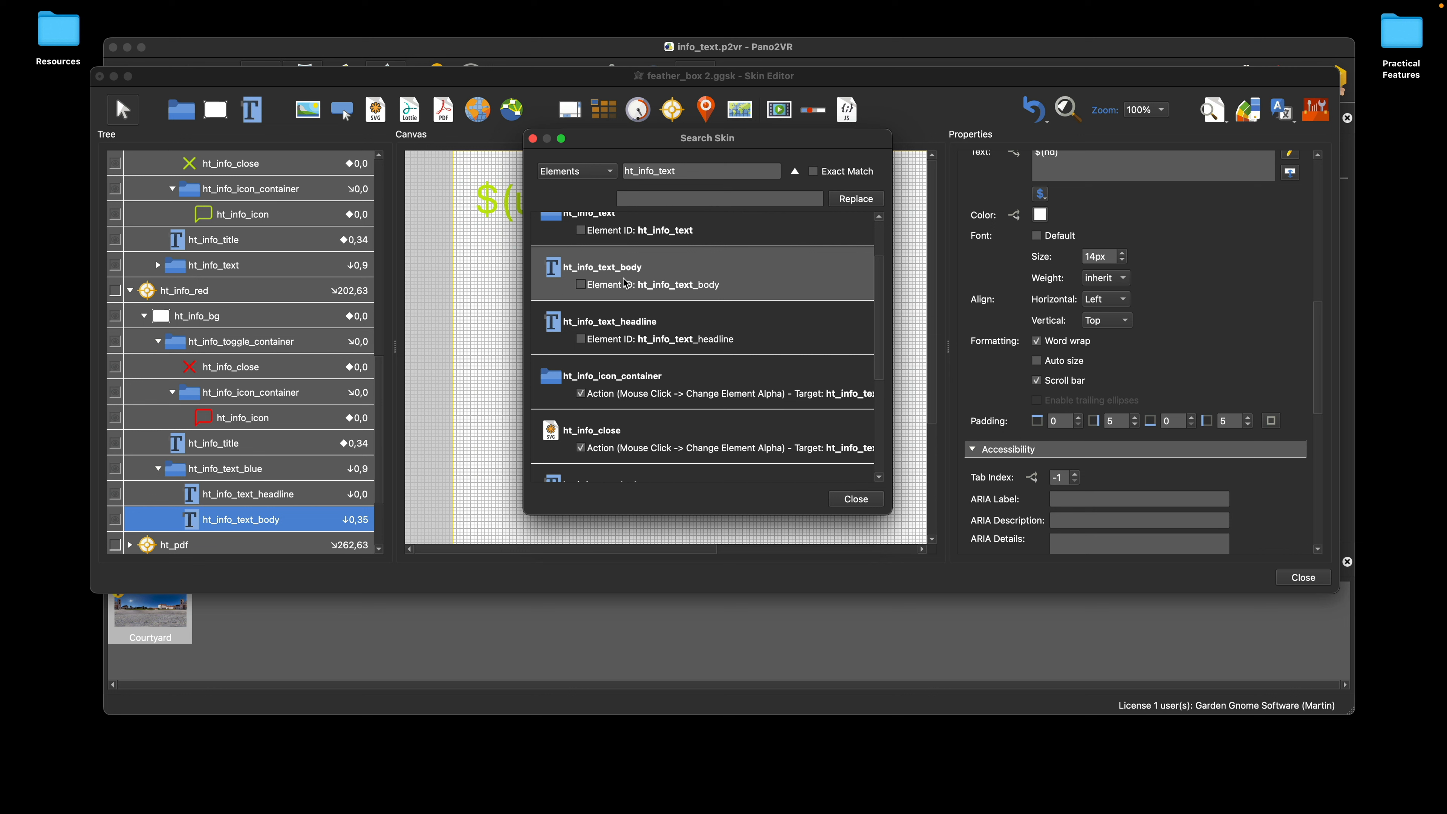
left_click(533, 138)
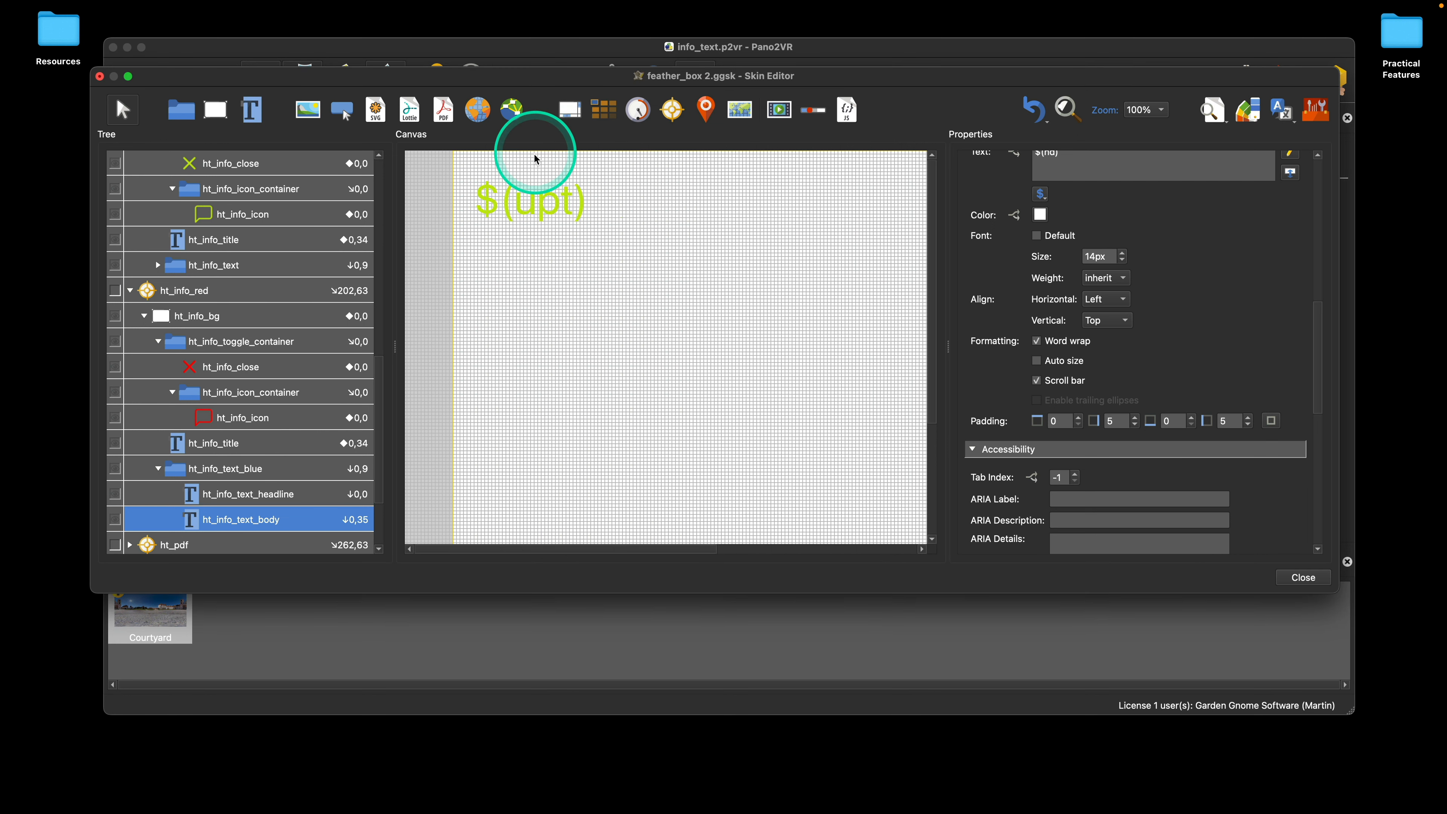
Step: Deselect all elements and look over the element tree of the feather_box 2 skin
left_click(597, 260)
left_click(597, 261)
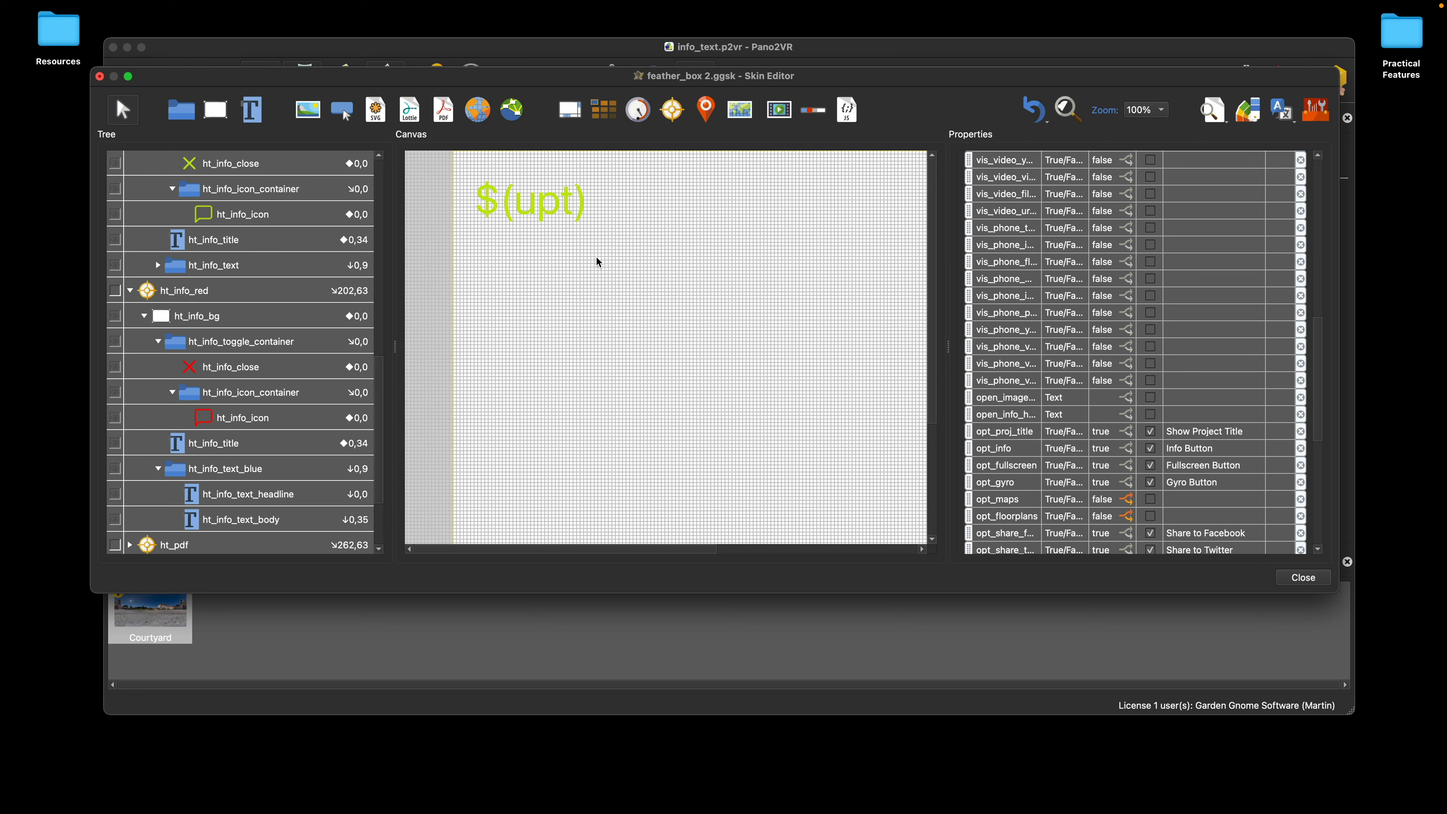
scroll(245, 336, "down", 5)
scroll(227, 351, "up", 8)
scroll(227, 351, "up", 10)
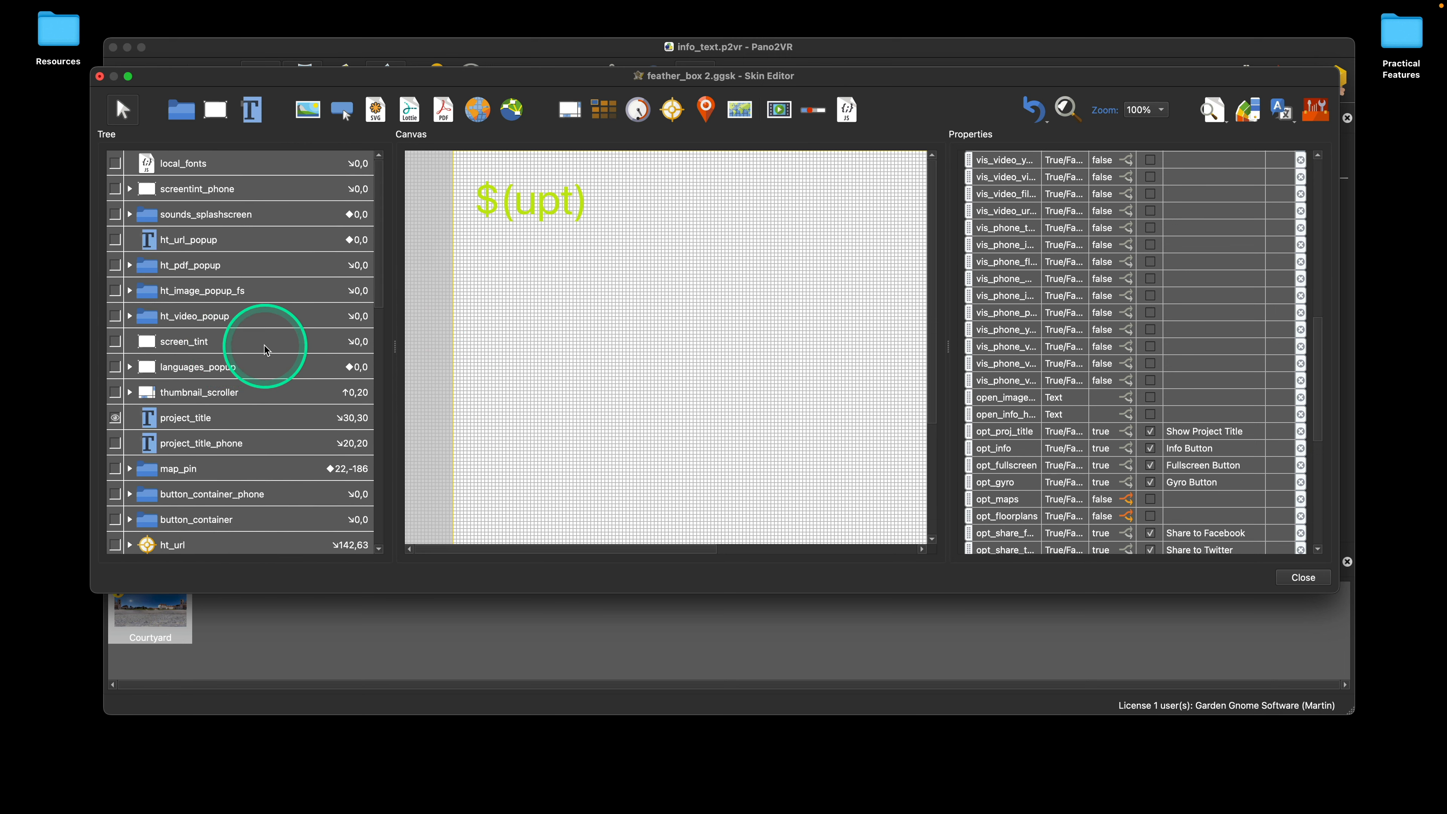
scroll(264, 346, "down", 3)
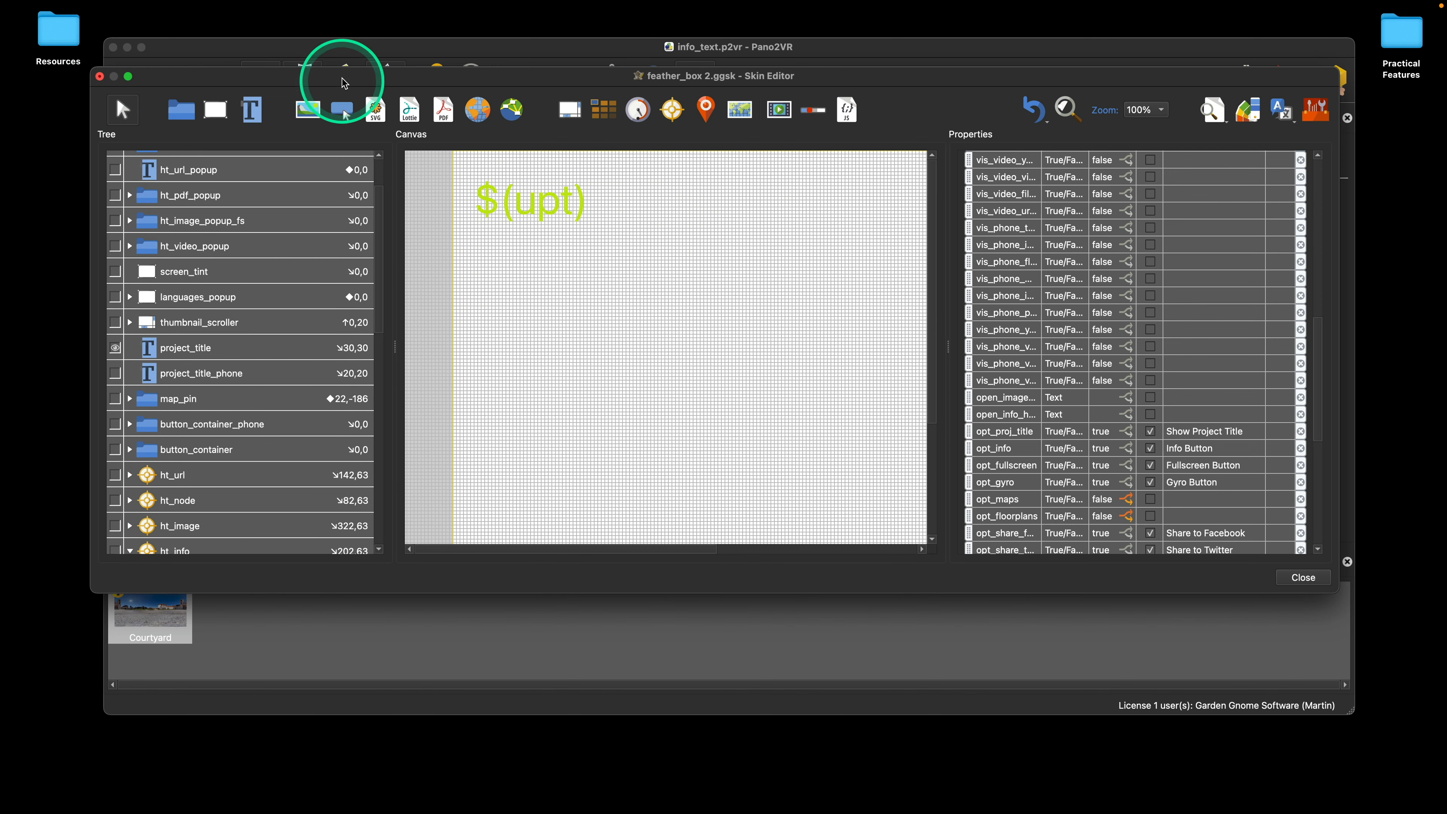
left_click_drag(344, 80, 366, 116)
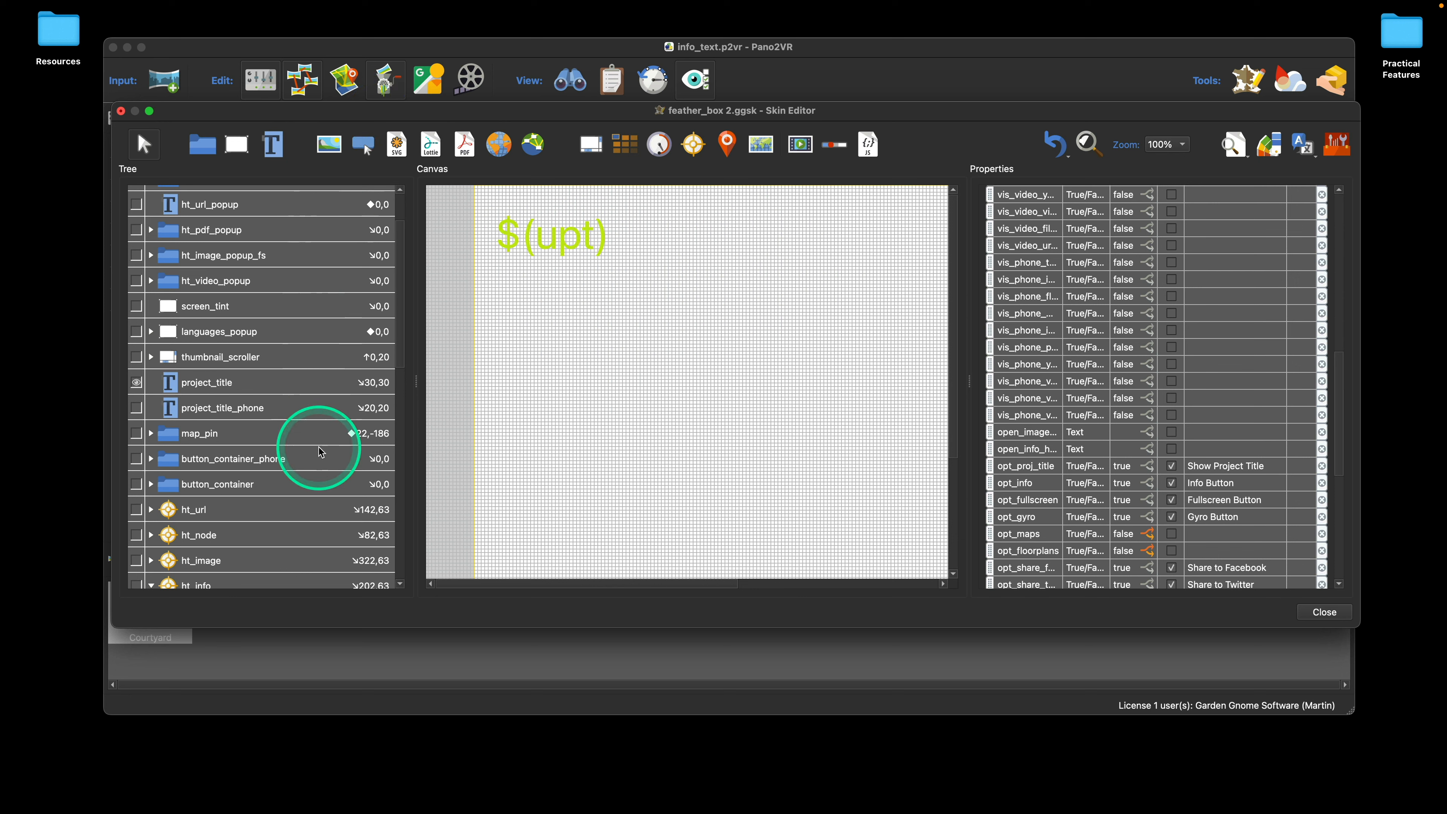
scroll(312, 445, "up", 1)
scroll(315, 452, "up", 2)
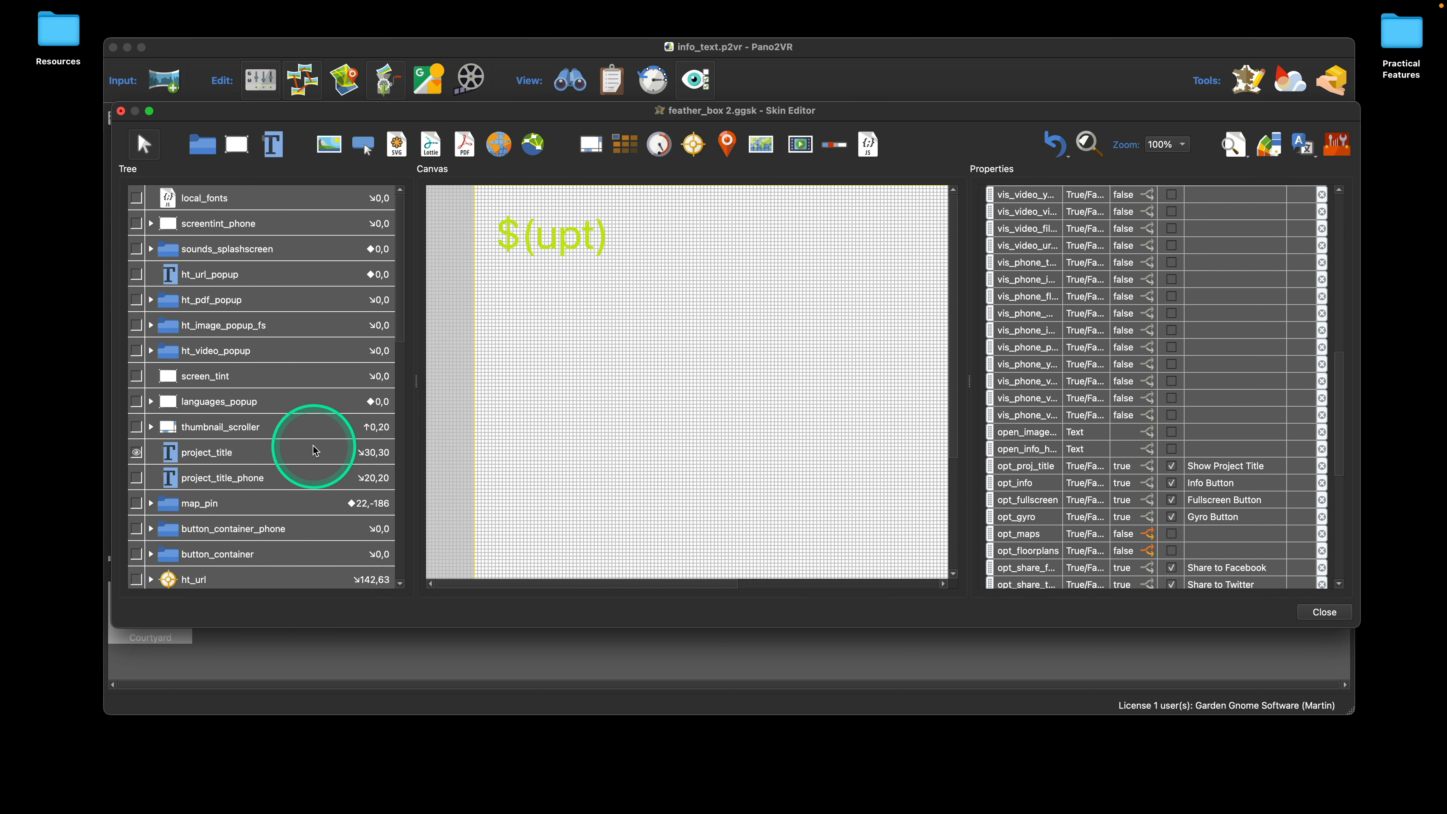
Step: Close the feather_box 2 skin without saving its changes, and dismiss the info_text project window
left_click(123, 113)
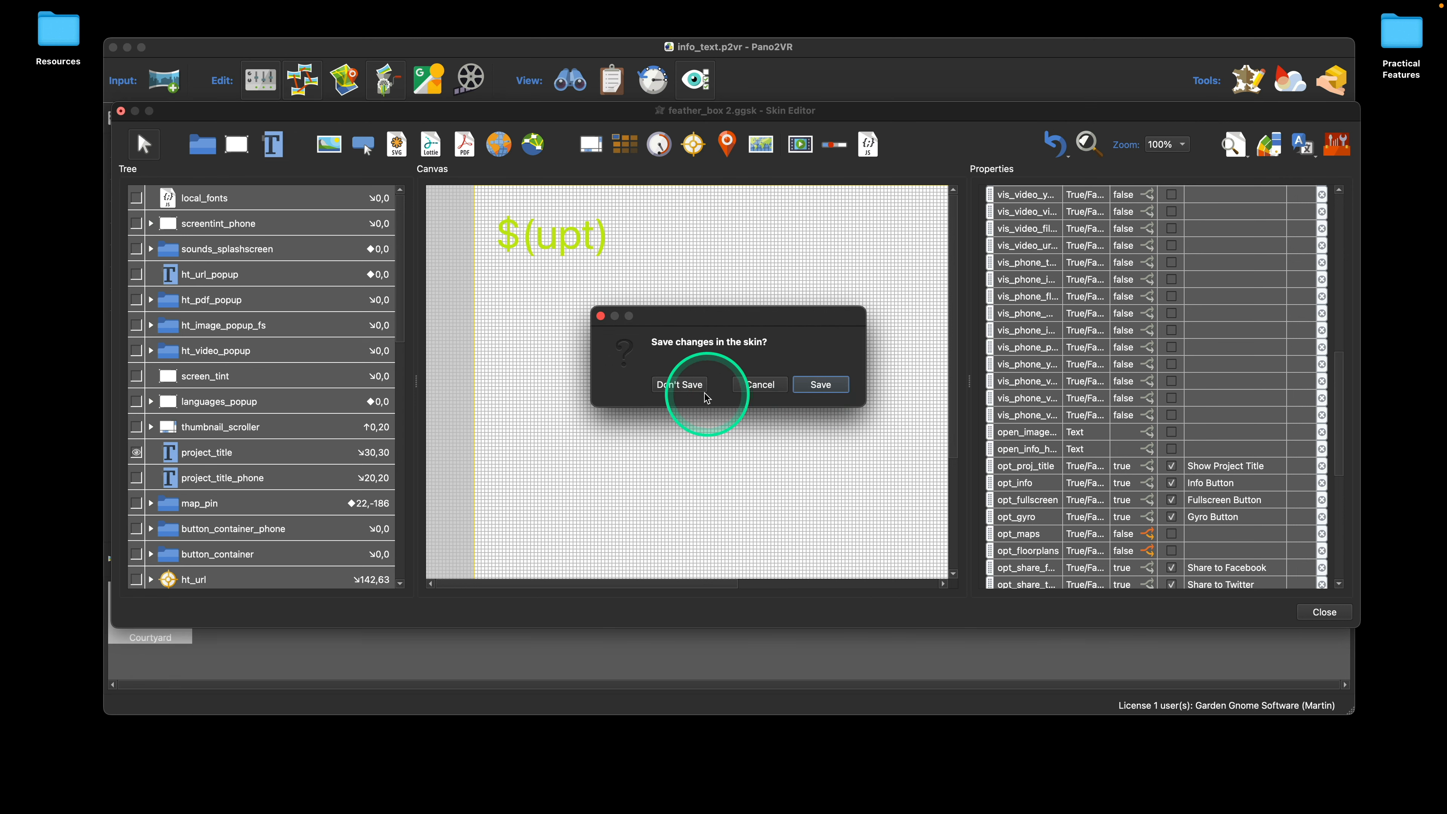
left_click(680, 384)
left_click(127, 48)
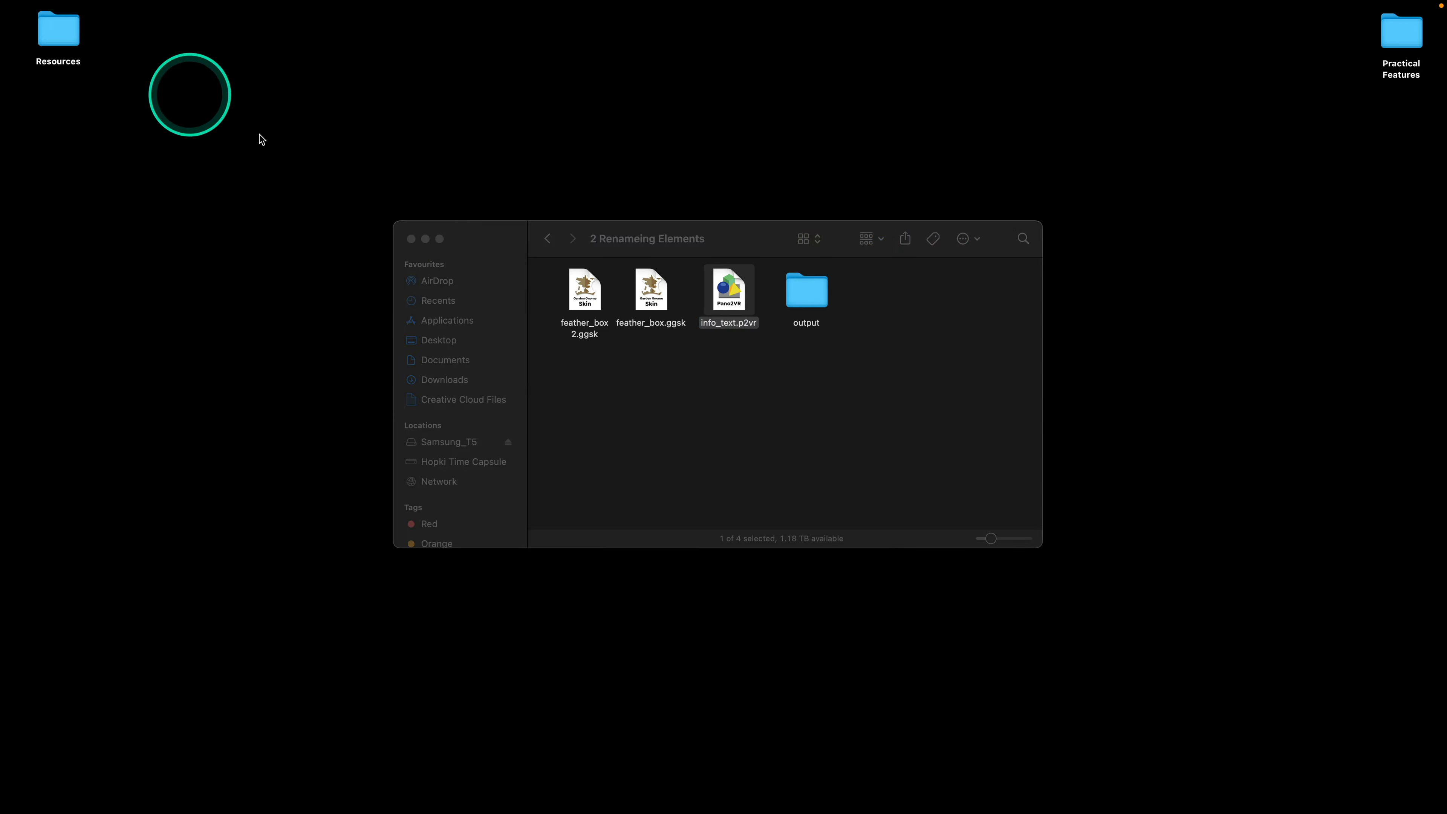
Step: In Finder, open buttons.p2vr from the 1 Buttons folder in Practical Features, and bring up its buttons.ggsk skin for editing
left_click(772, 402)
left_click(548, 239)
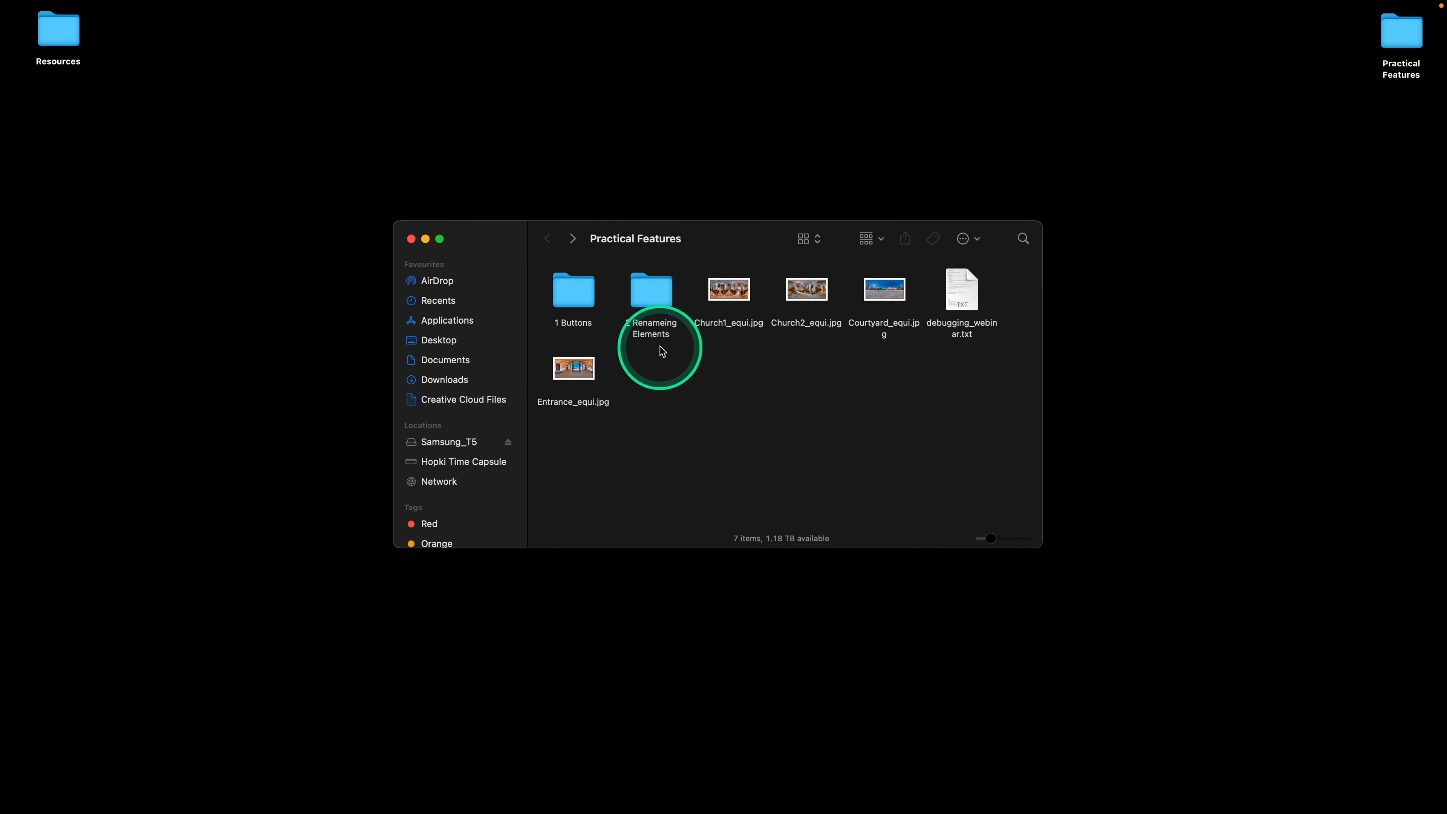
double_click(587, 289)
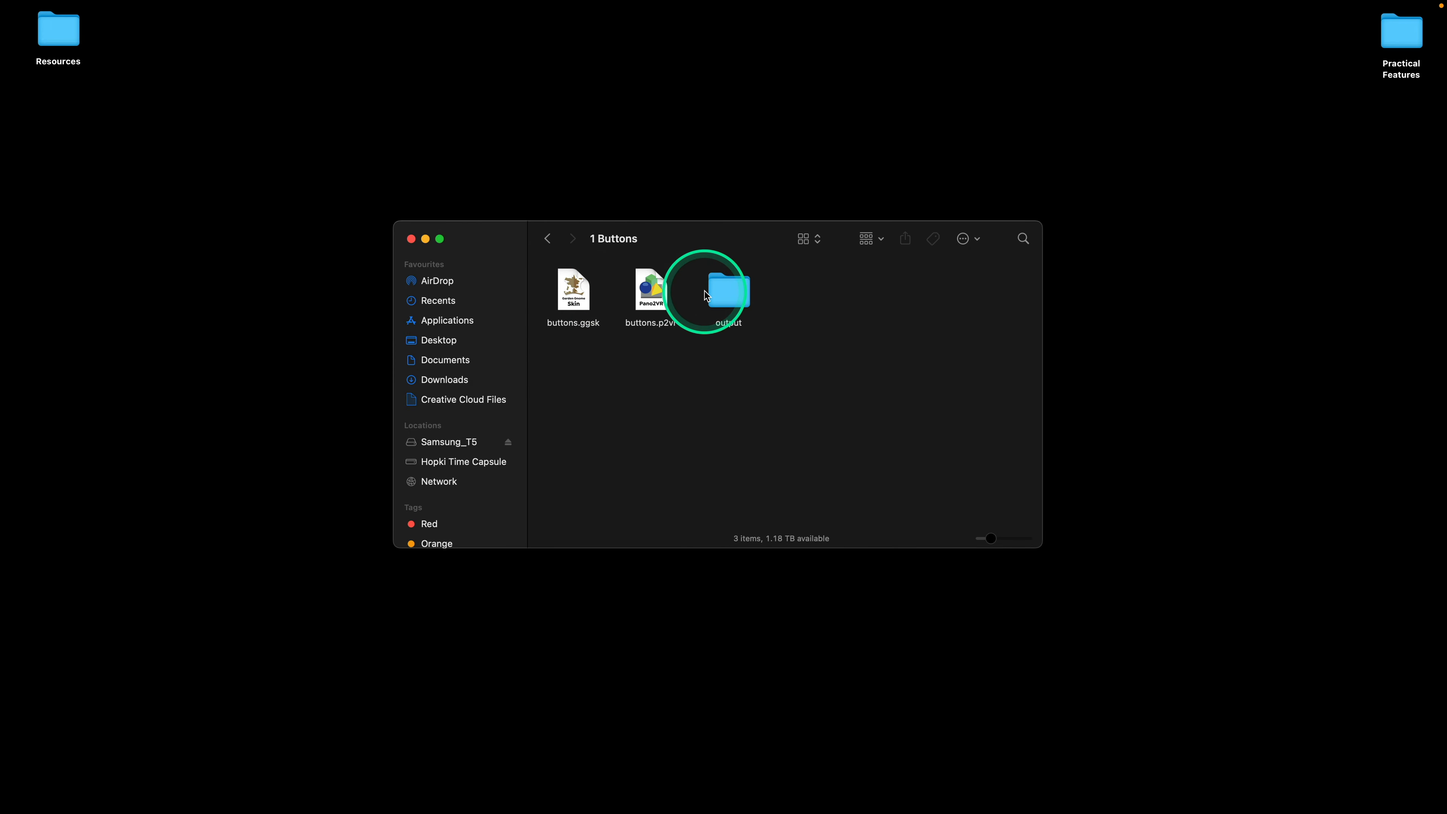
double_click(657, 292)
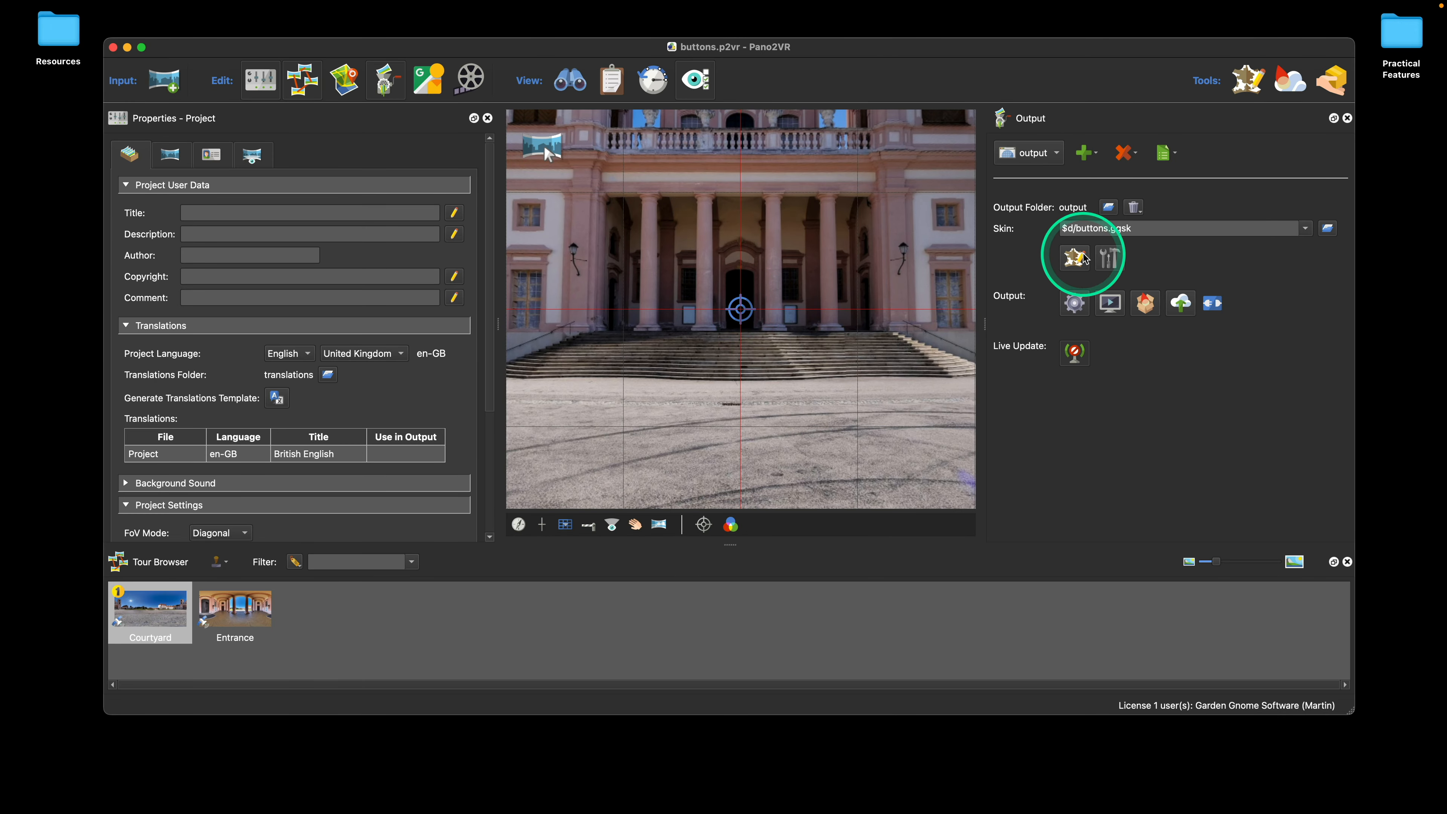
left_click(1082, 261)
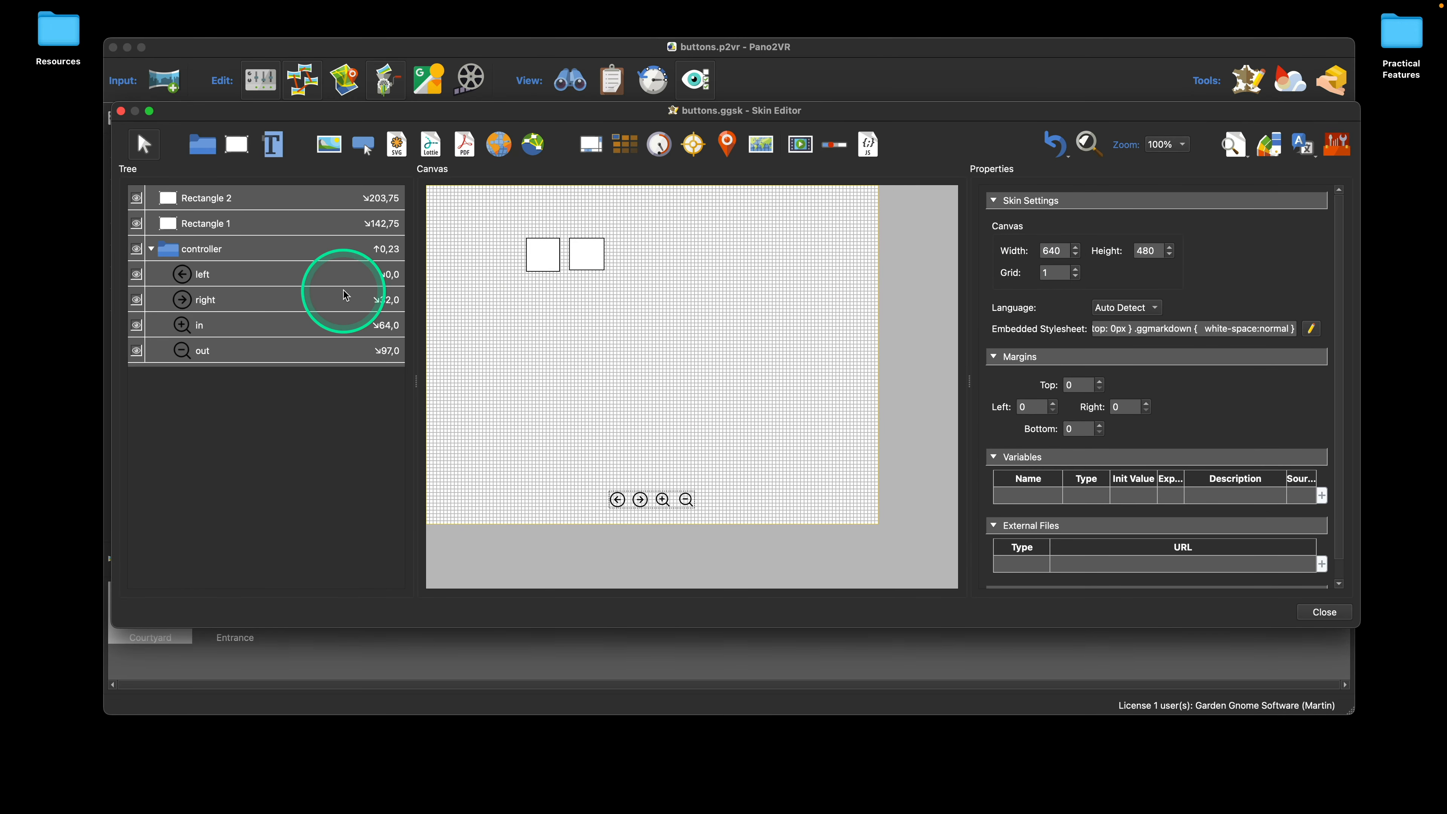
Step: Select the left button in the controller container and open the Components Toolbox for its normal SVG image
left_click(260, 272)
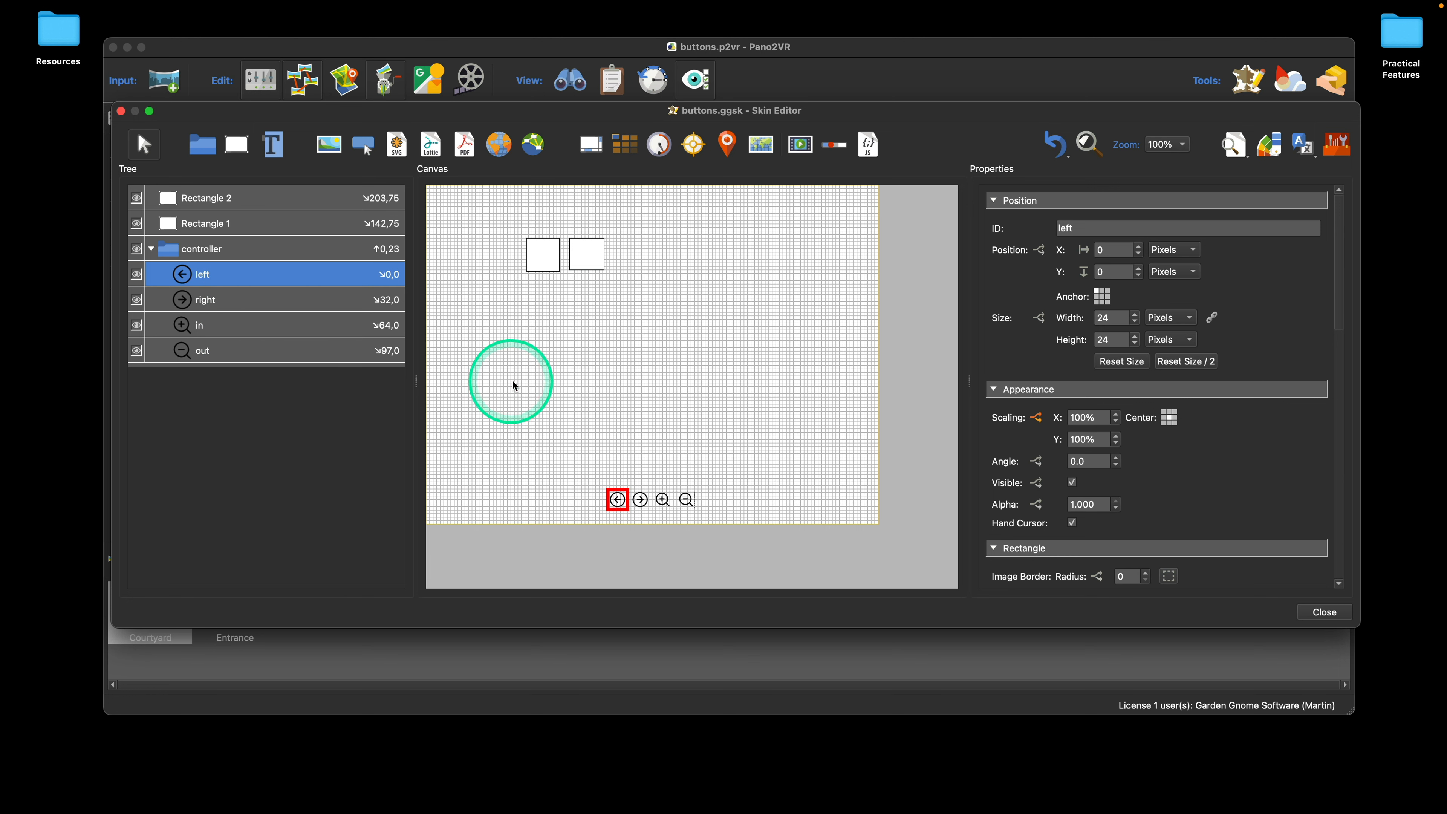
left_click(568, 386)
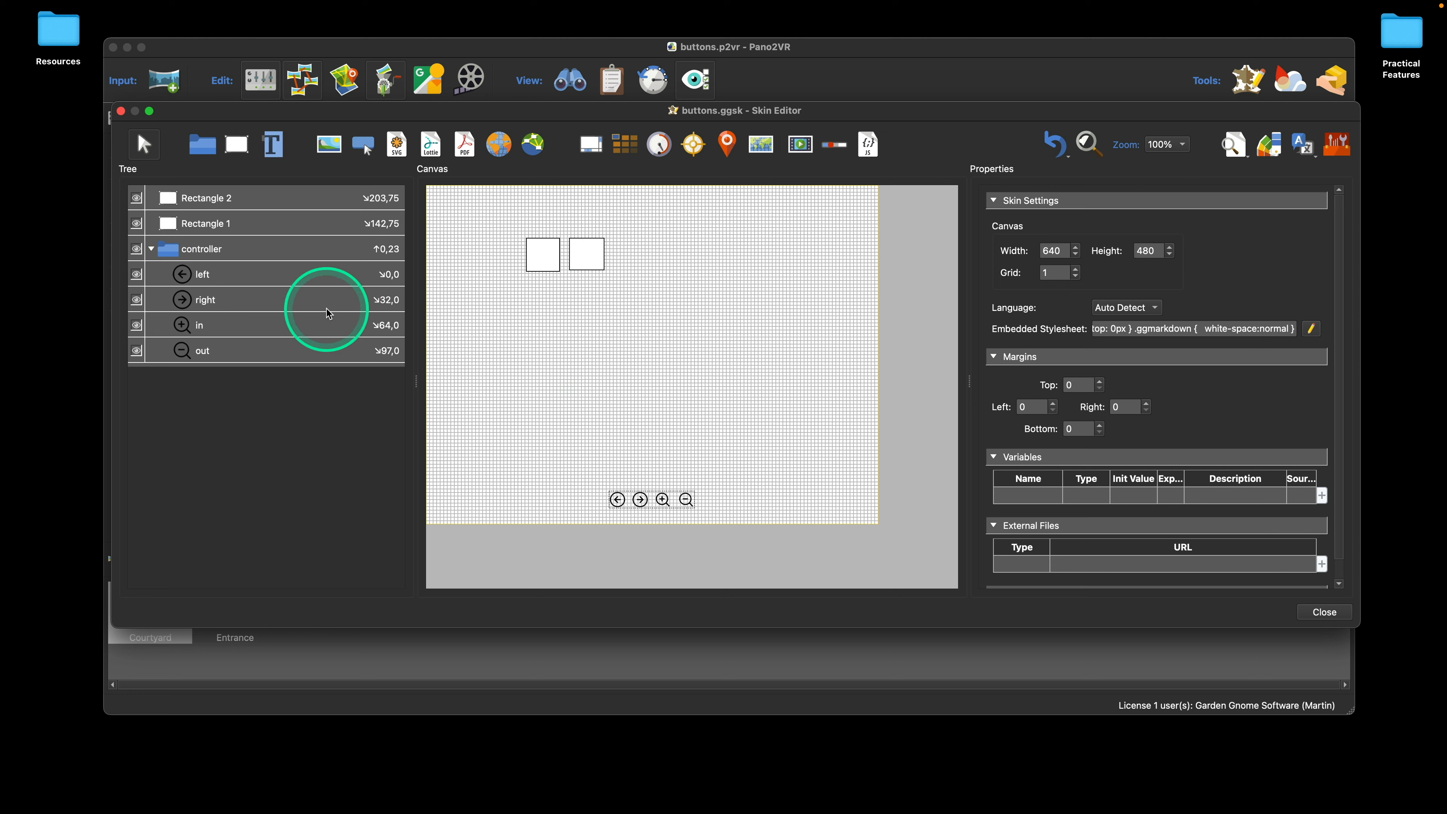
left_click(287, 279)
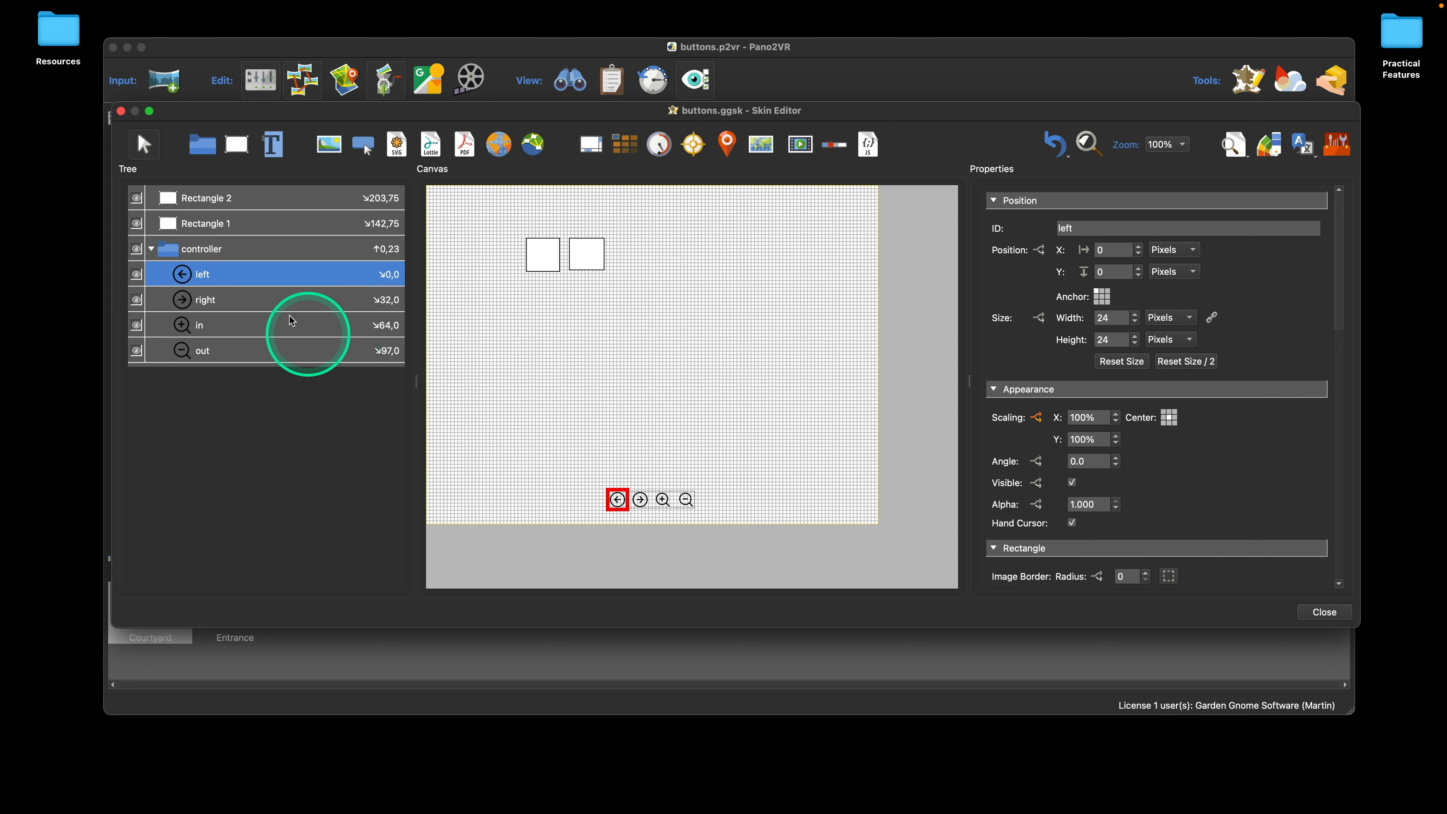
left_click(247, 275)
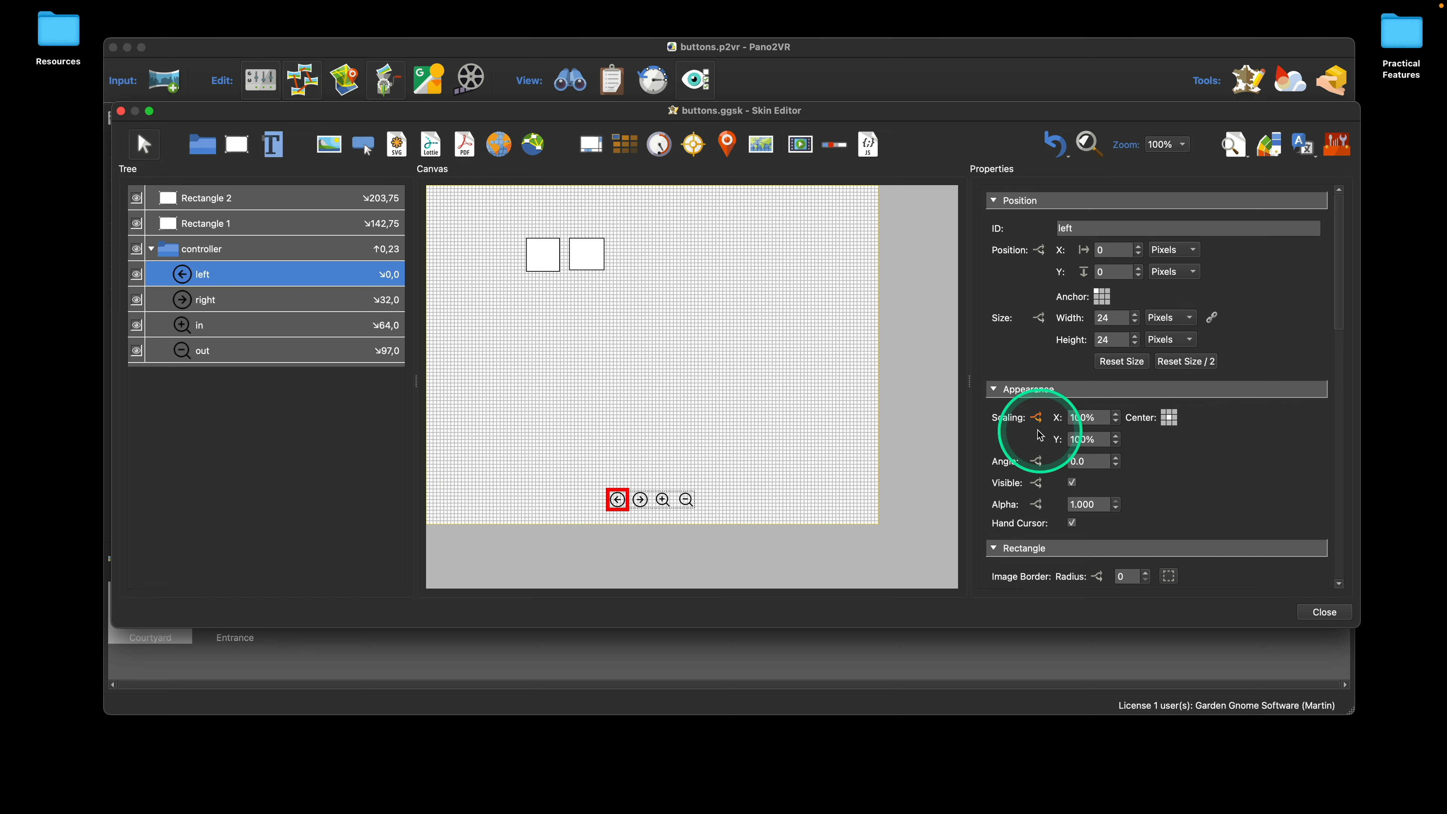
scroll(1228, 420, "down", 5)
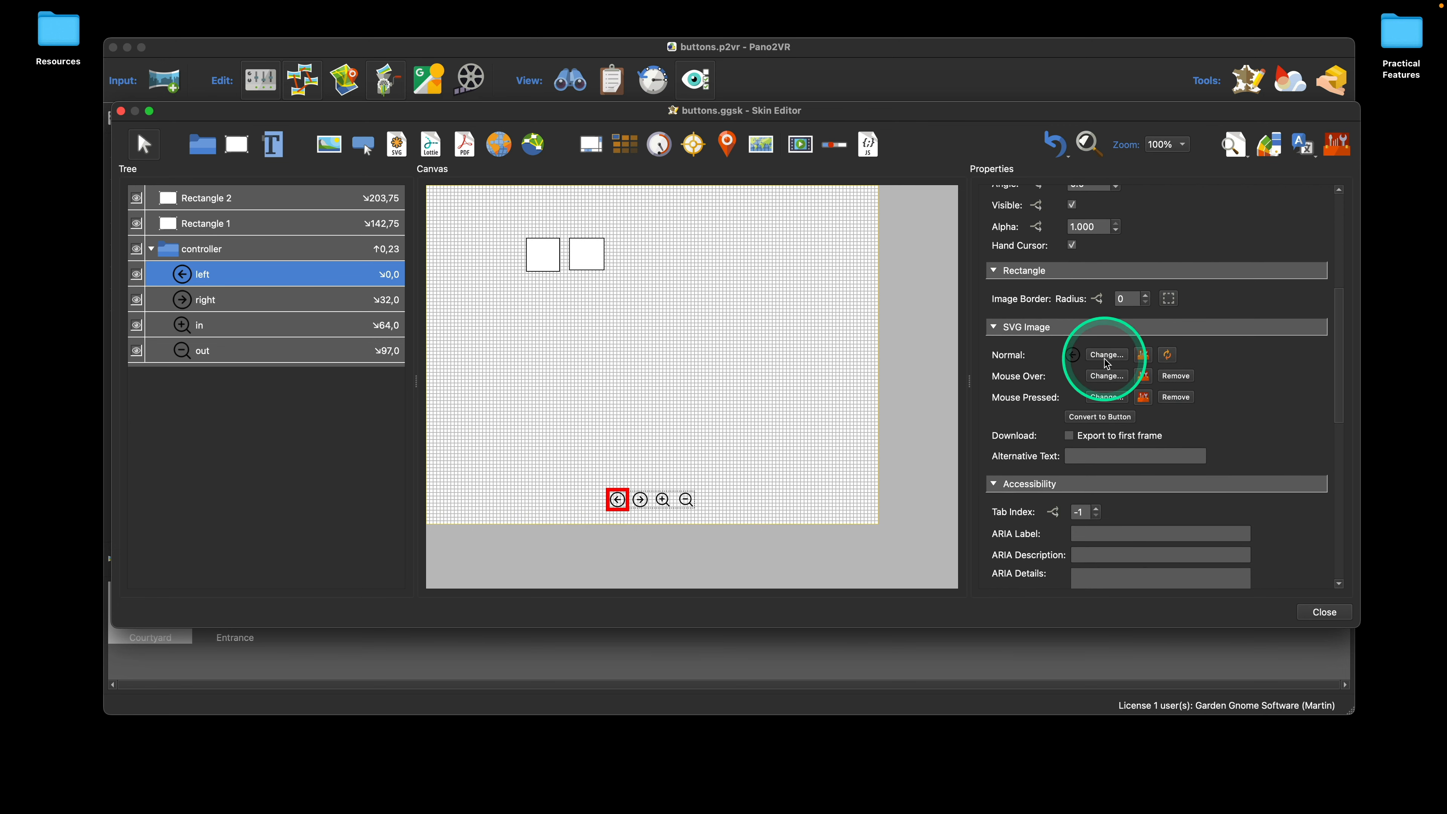
left_click(1144, 357)
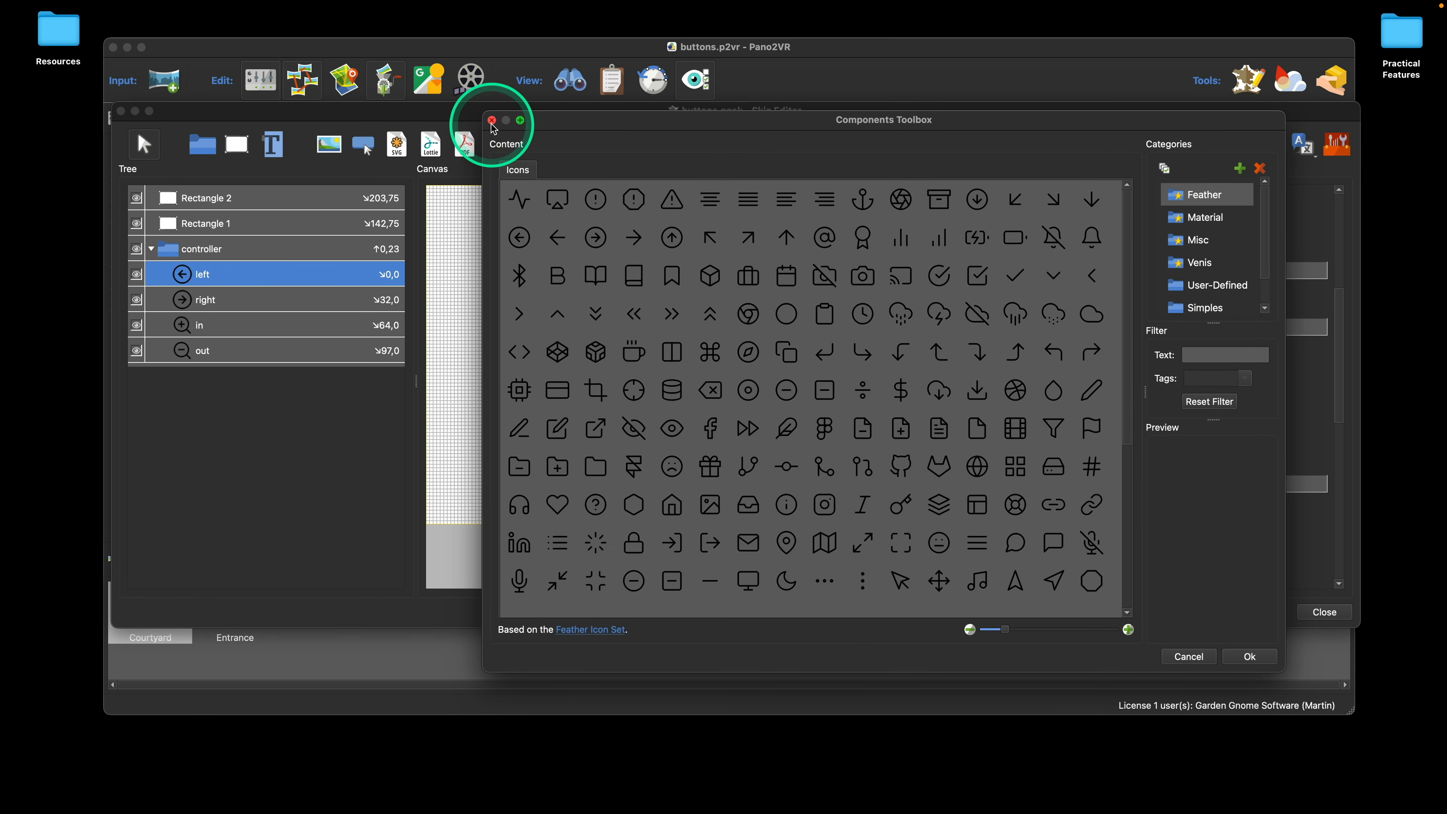
Step: Reopen the Components Toolbox for the left button's normal SVG image, look through the Feather icons, and close it without choosing one
left_click(493, 121)
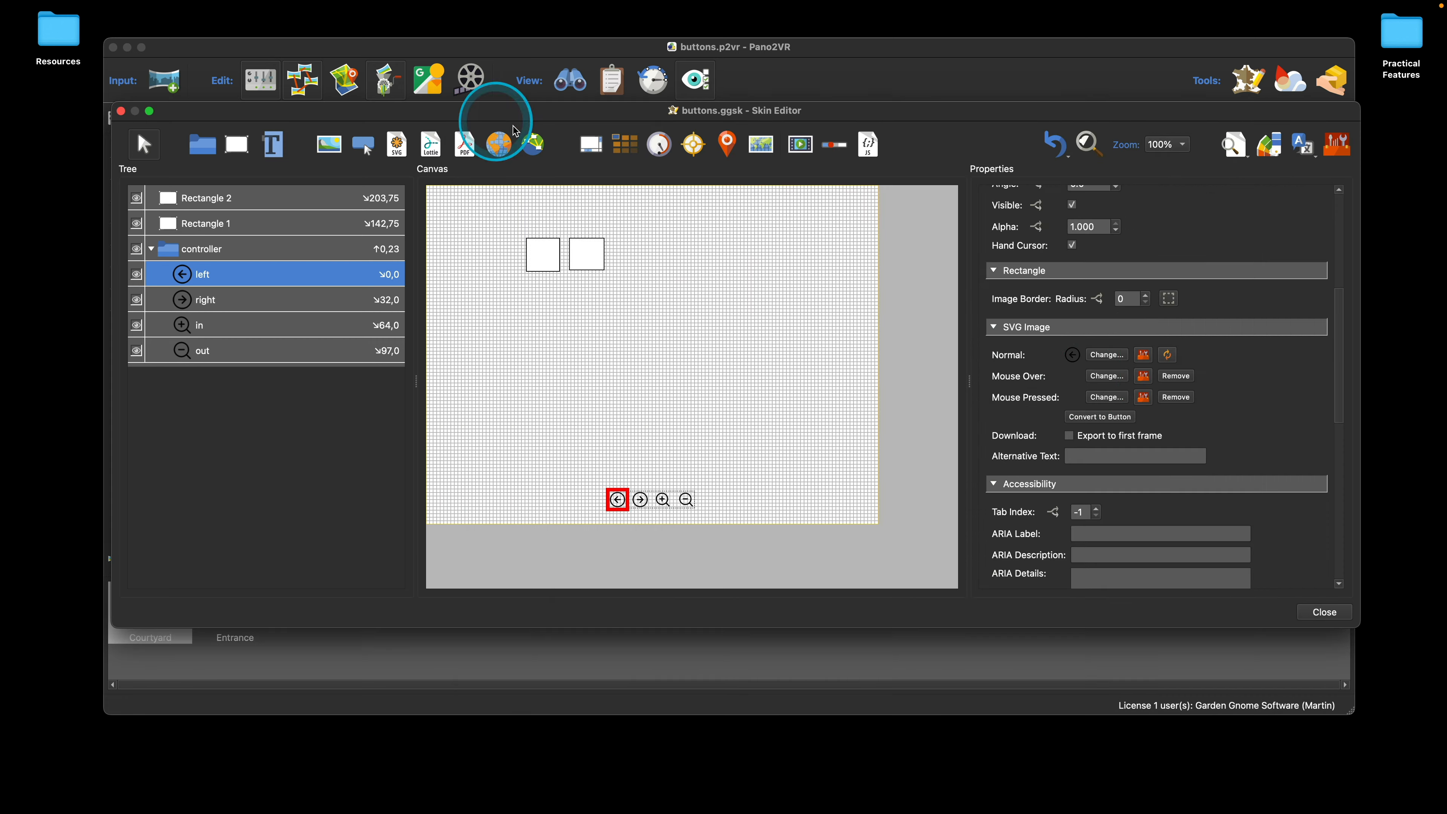
left_click(1144, 357)
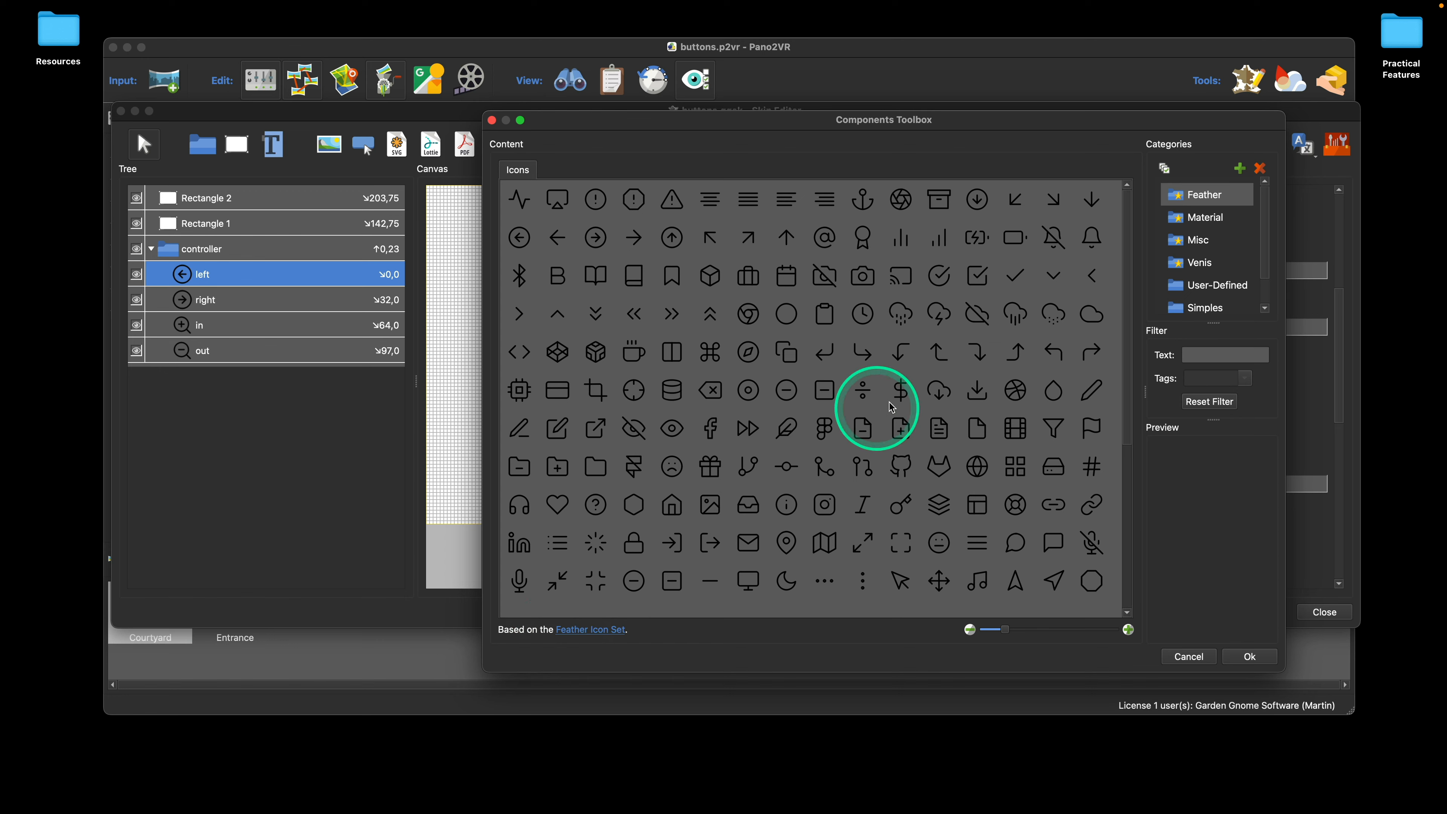
scroll(906, 406, "down", 7)
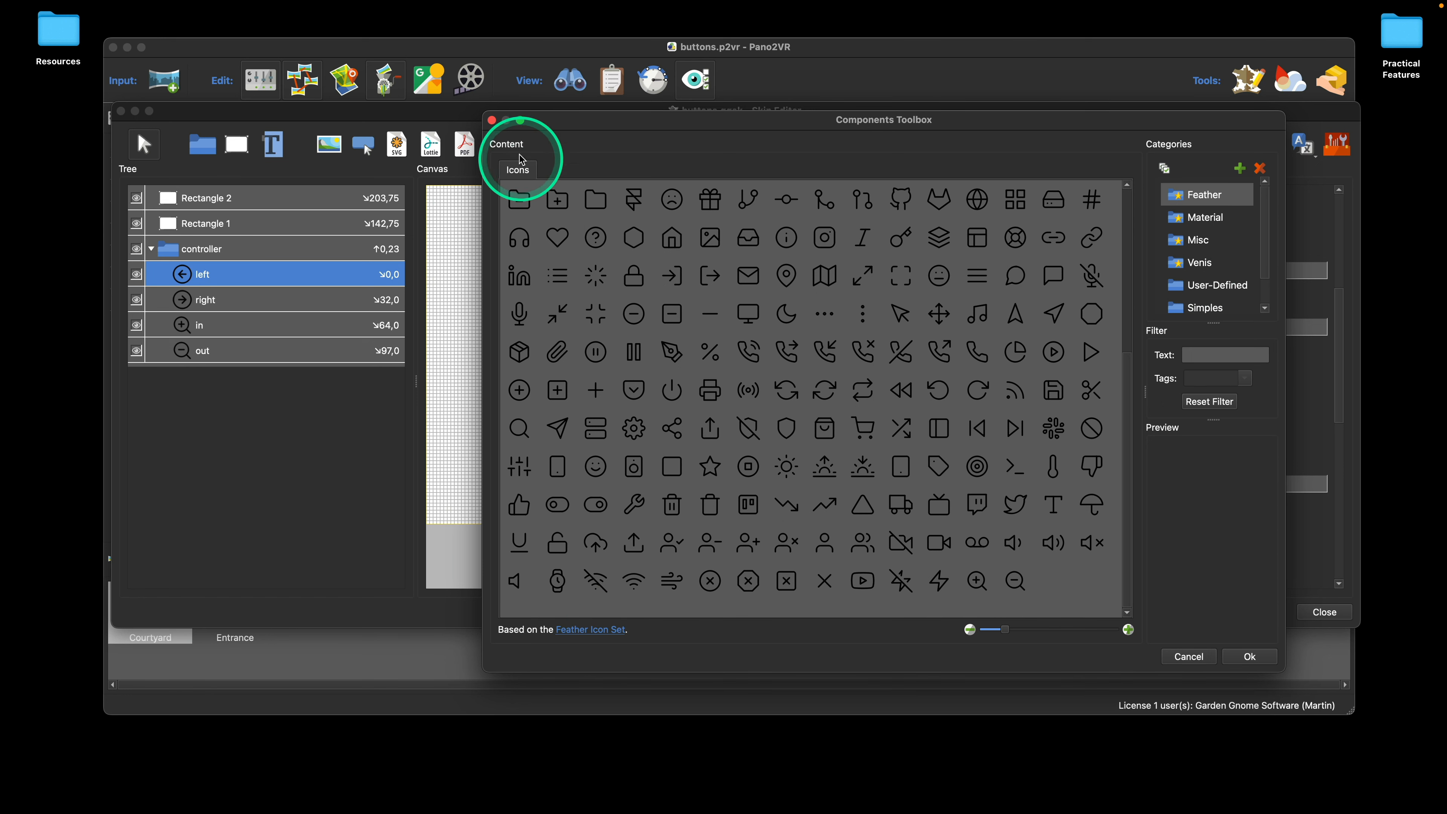
left_click(493, 121)
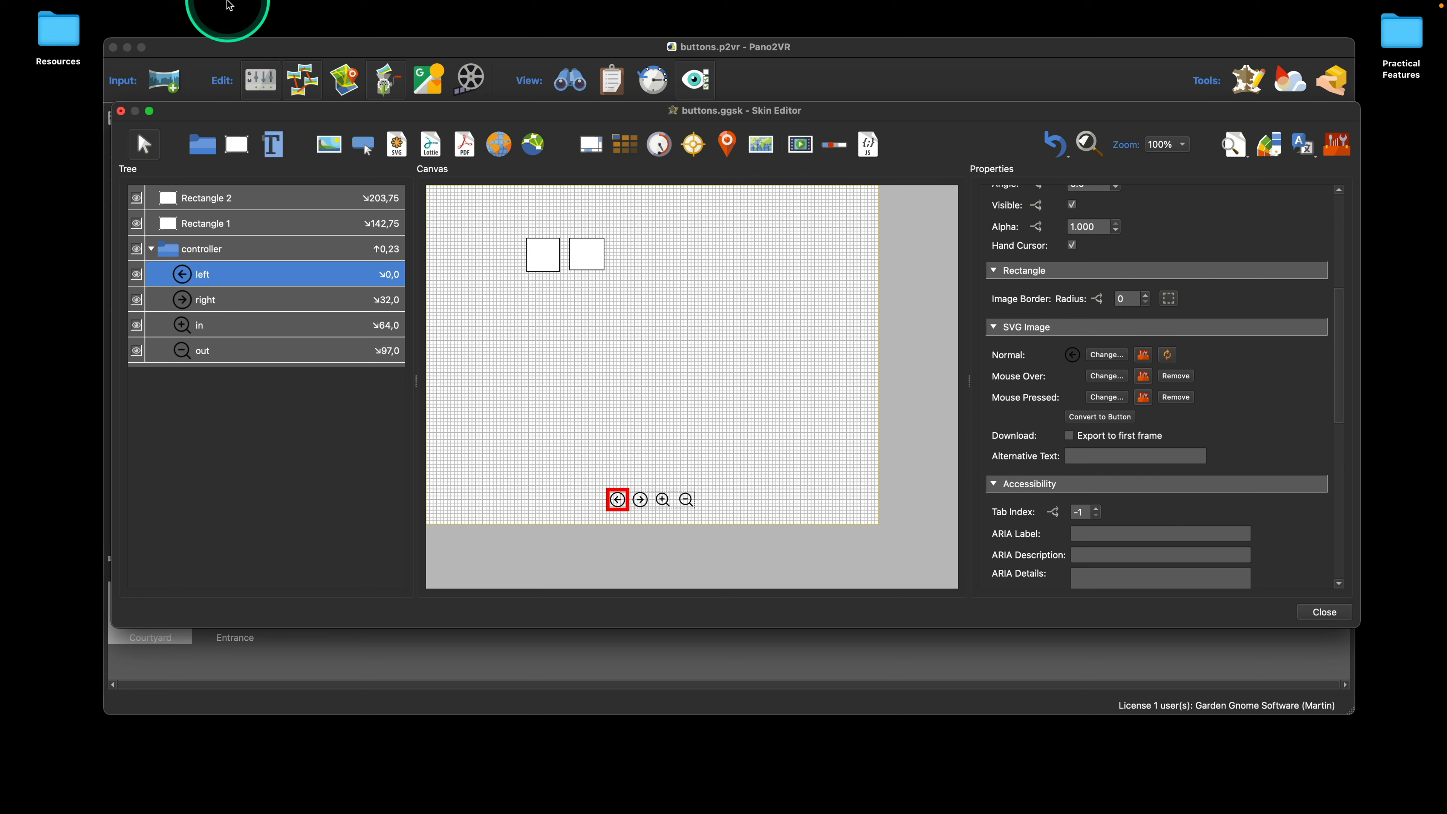
left_click(223, 9)
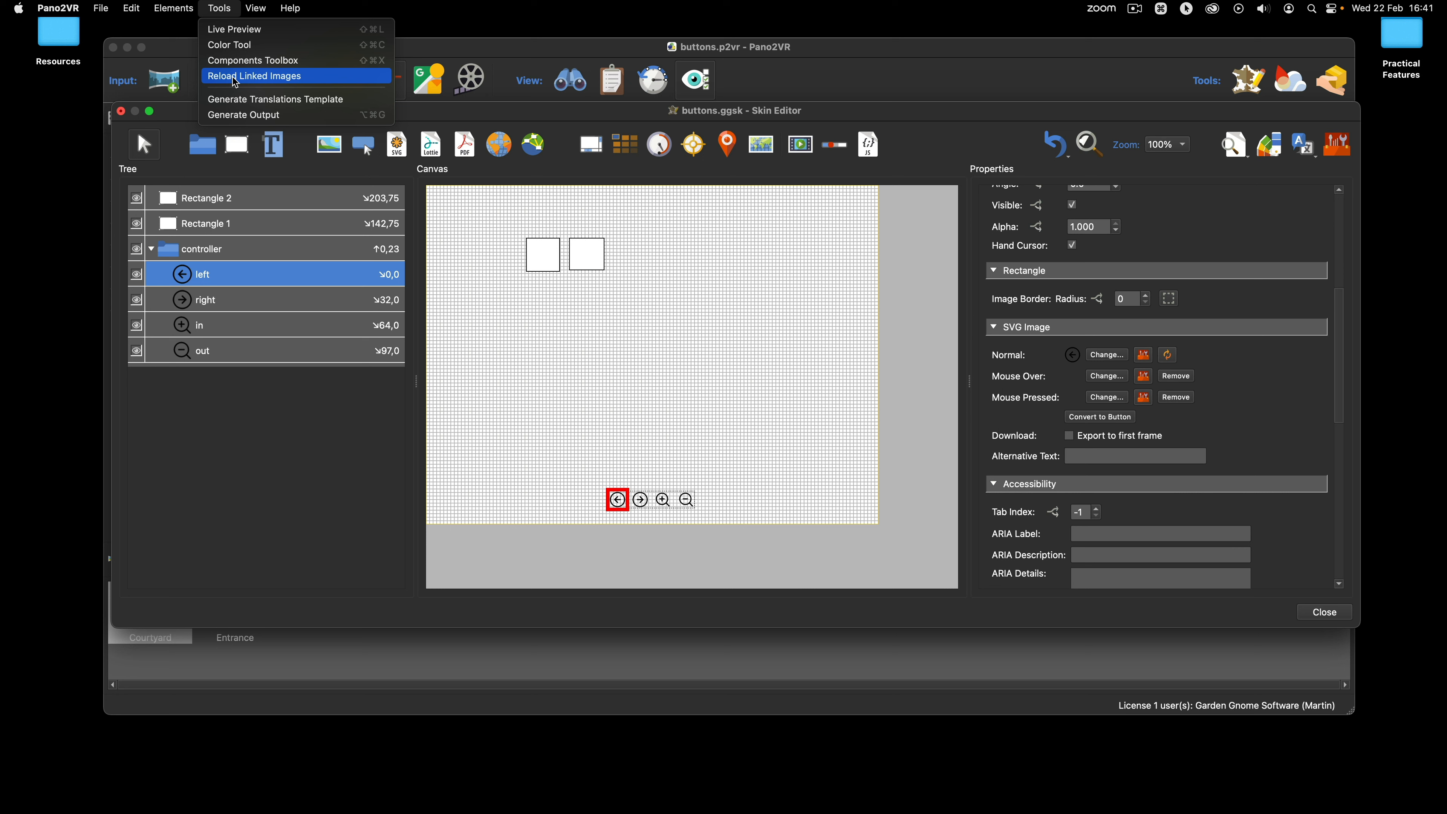
left_click(425, 107)
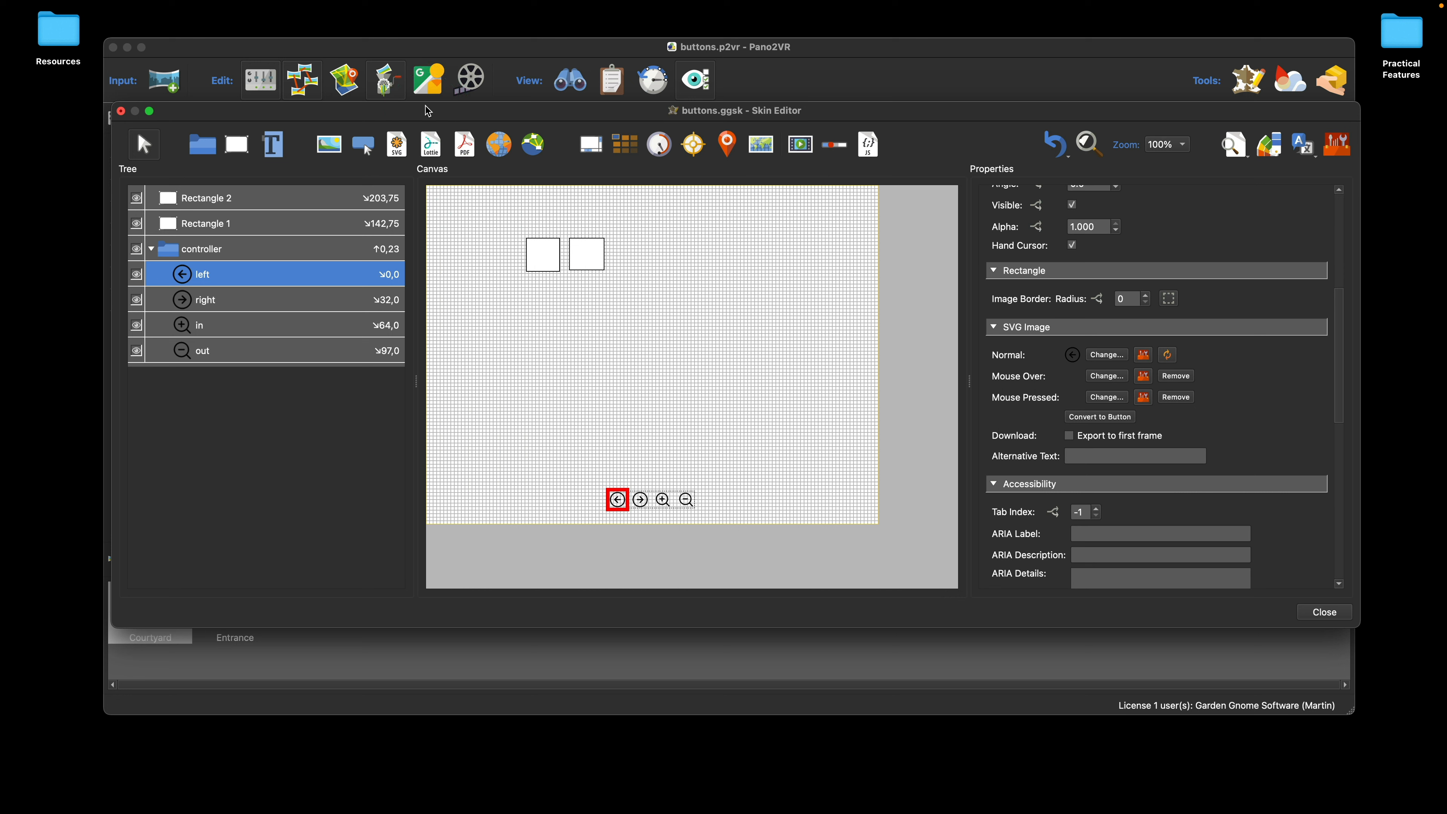
left_click(431, 121)
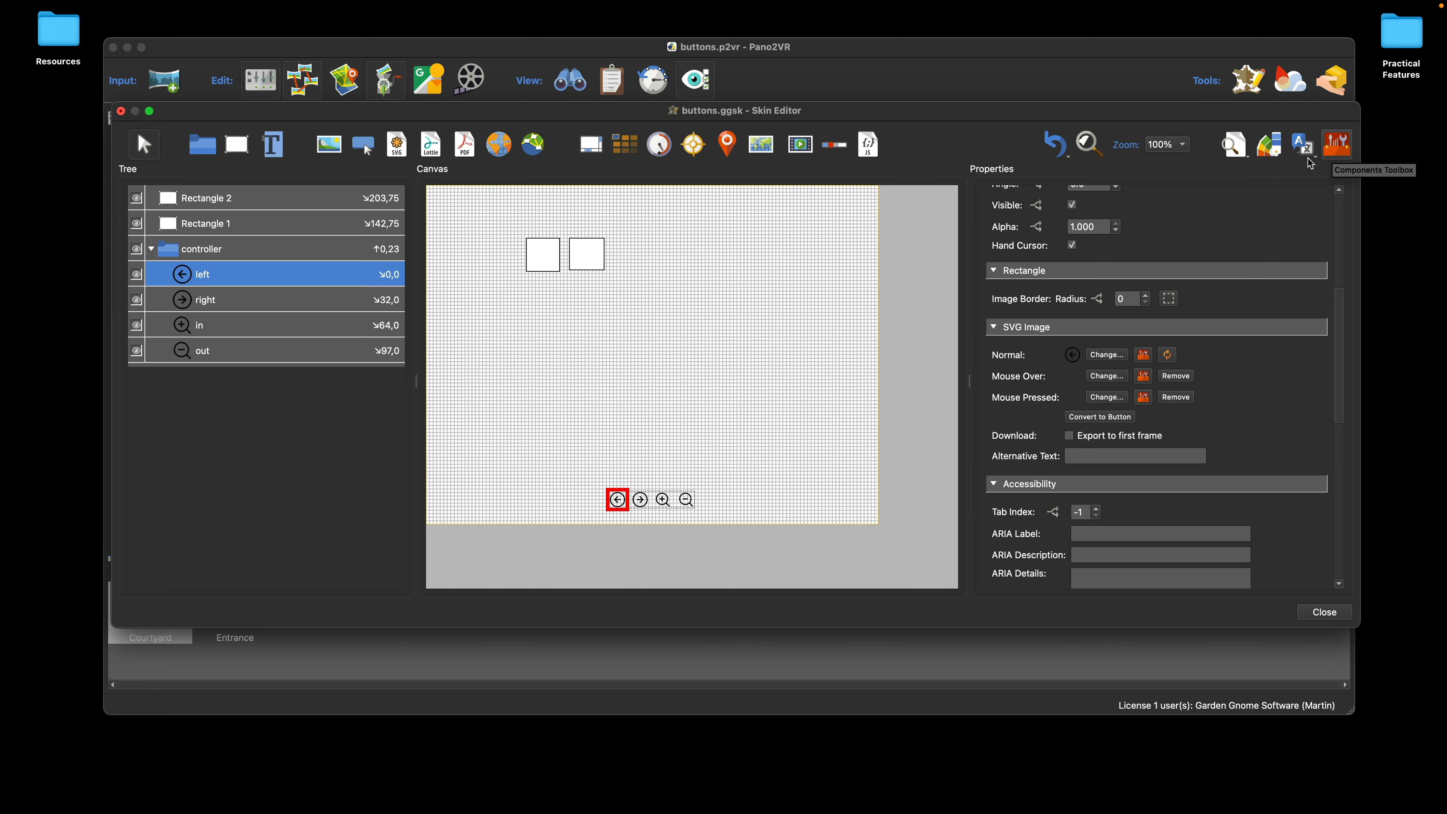
Step: Insert the Feather fox-head icon from the Components Toolbox as a child of the controller container, and close the toolbox
left_click(211, 254)
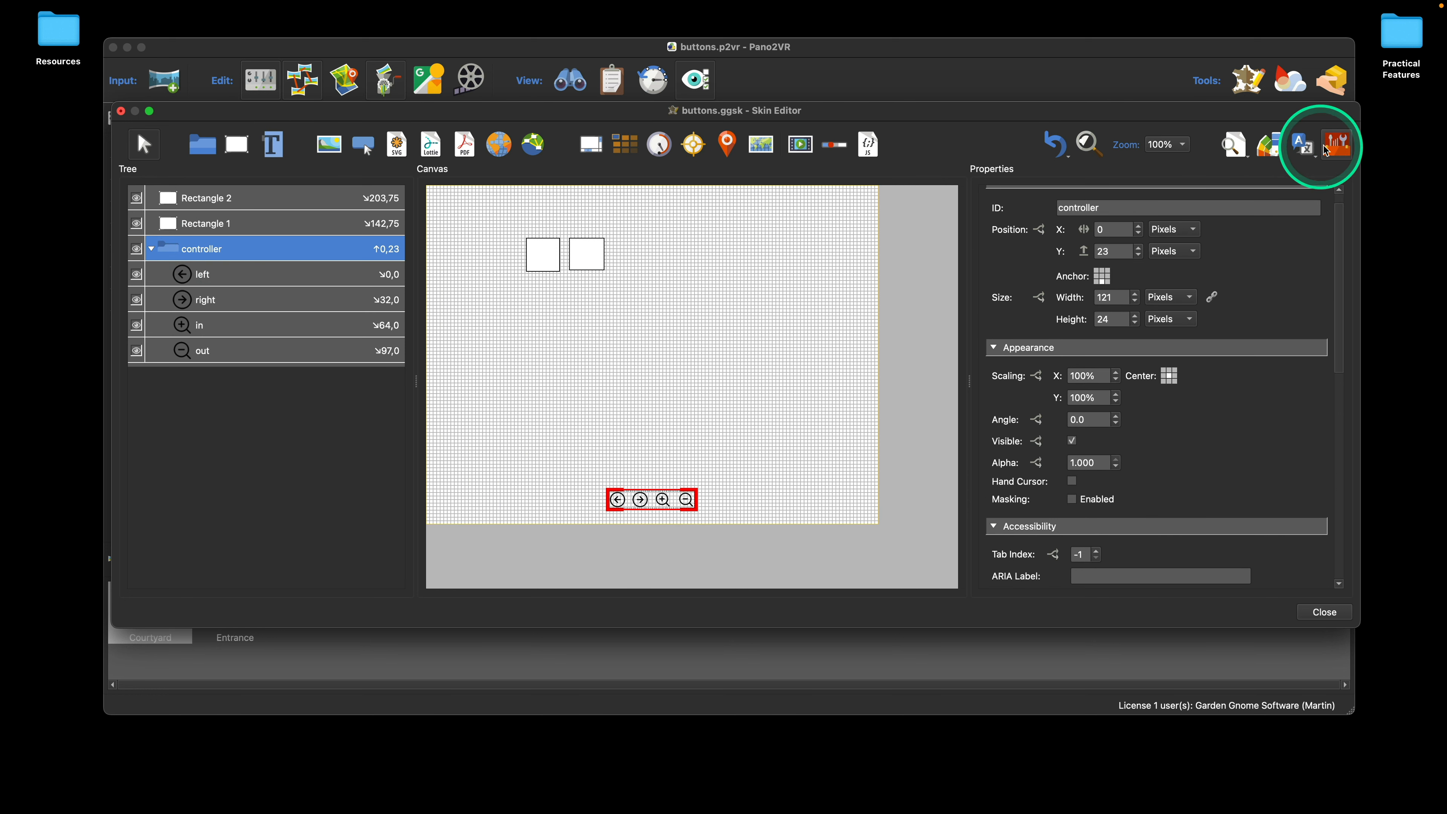
left_click(1313, 149)
left_click(587, 173)
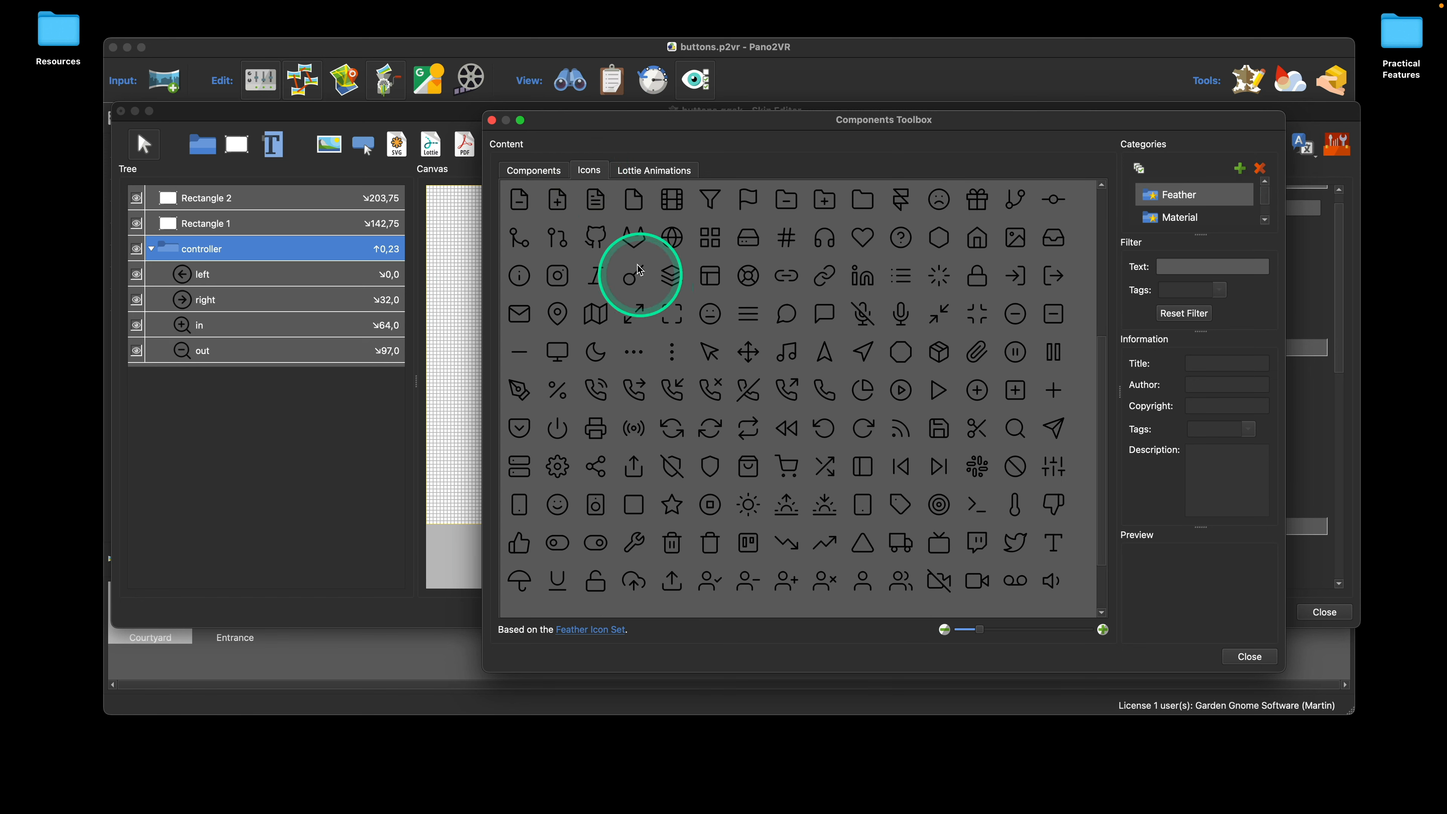
right_click(638, 244)
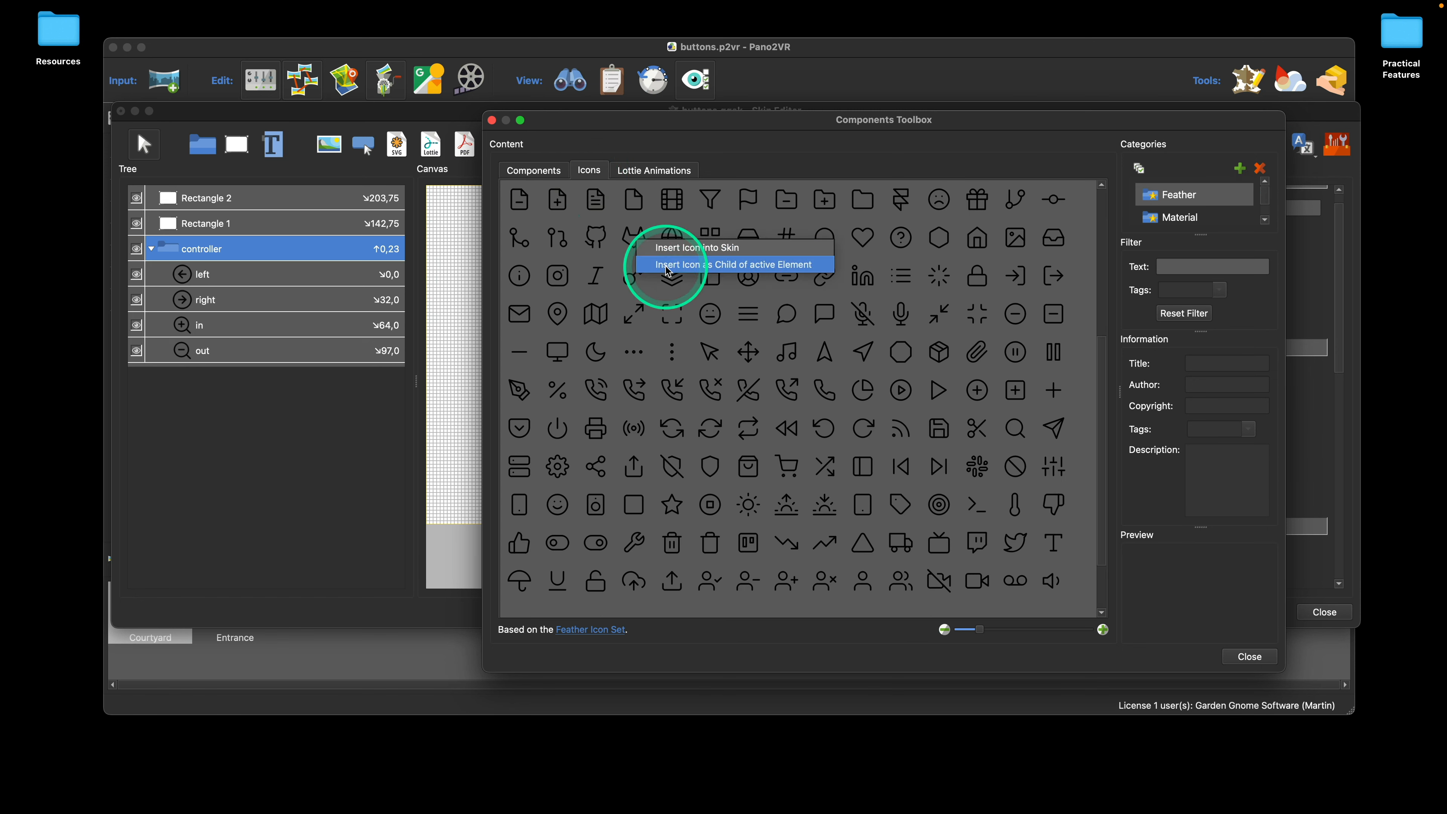
left_click(769, 265)
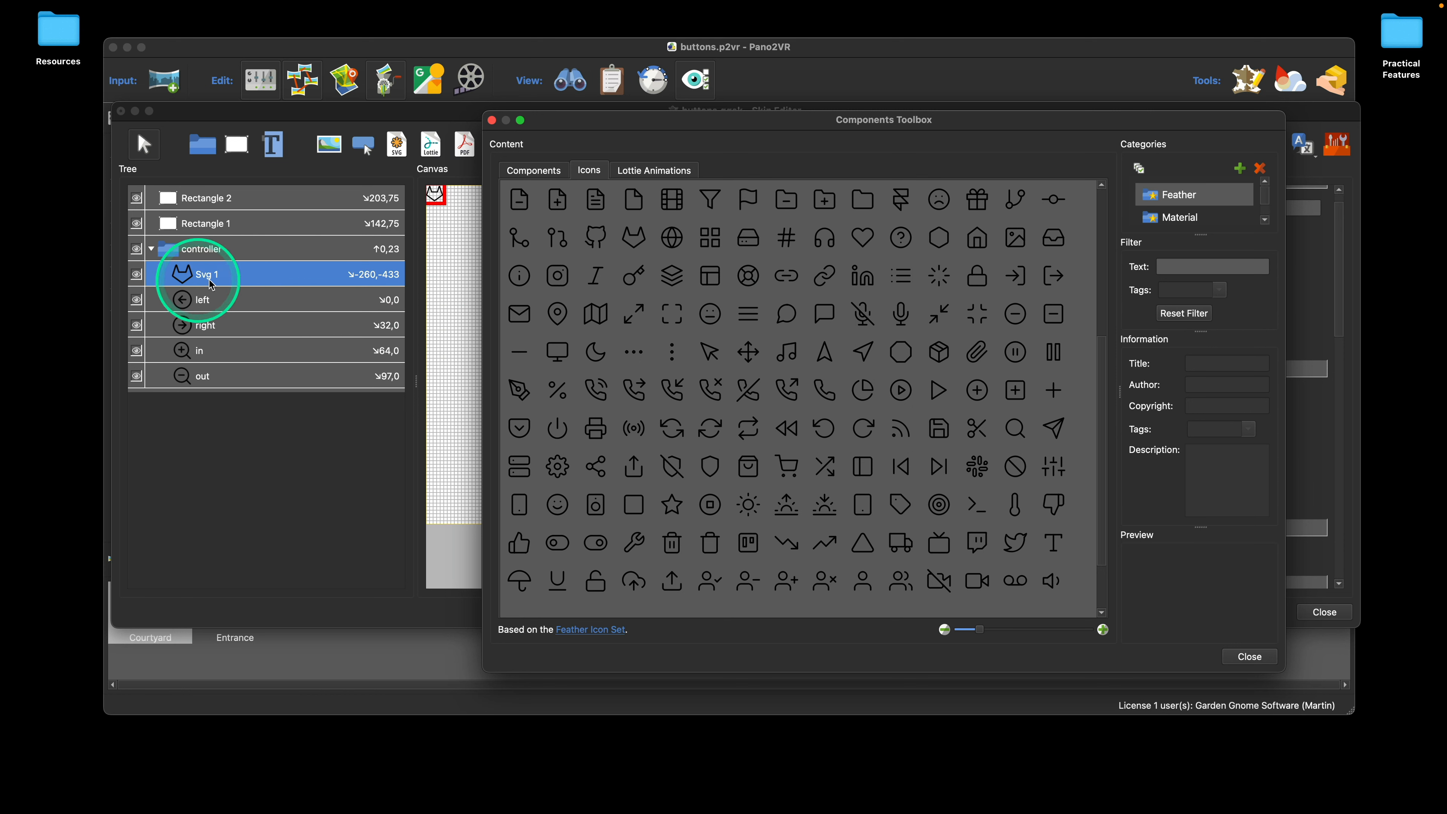
left_click(492, 121)
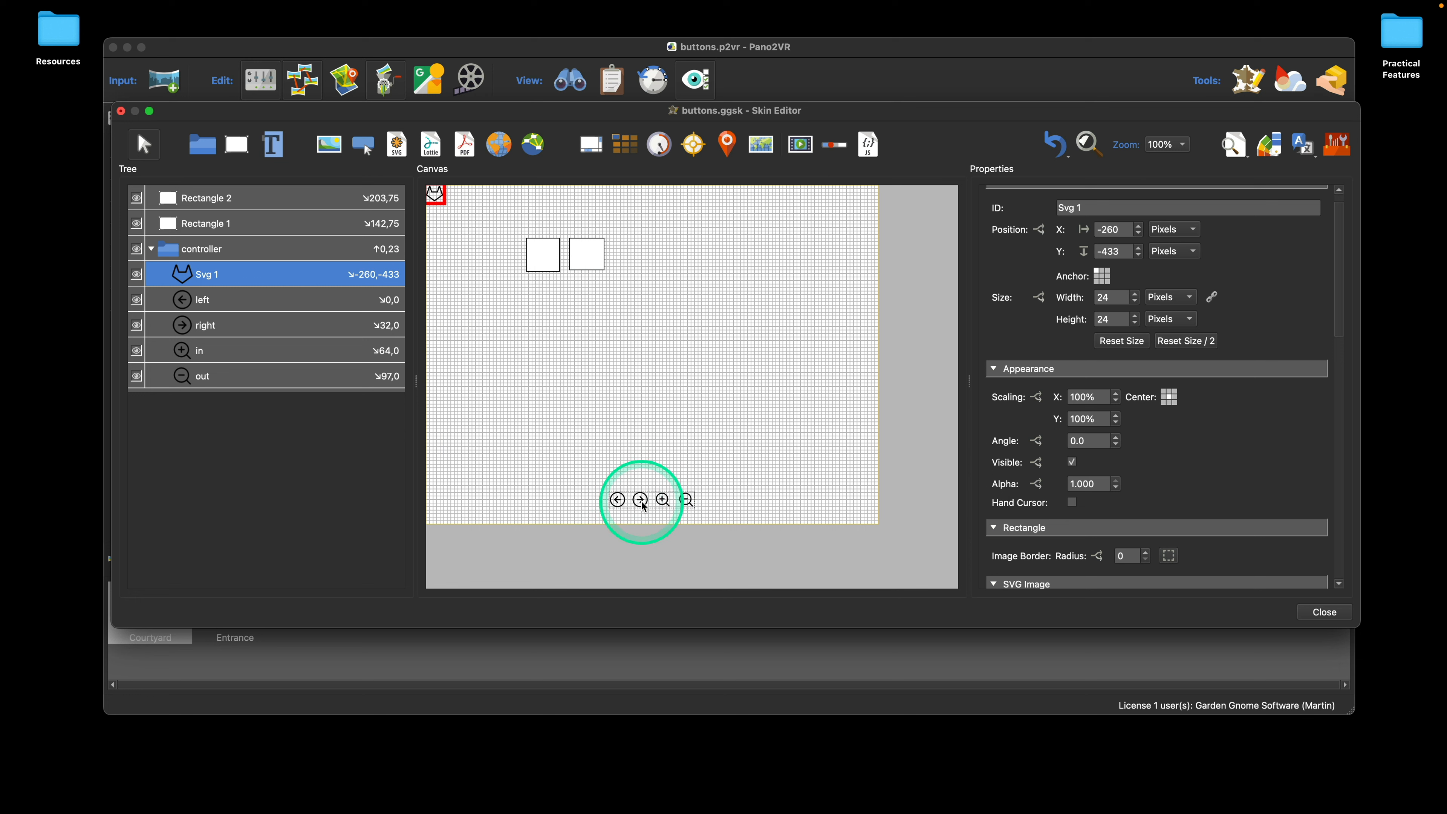
Step: Move the inserted icon above the controller buttons to about X 6, Y -102, and undo both the move and the insertion
left_click_drag(436, 195, 624, 427)
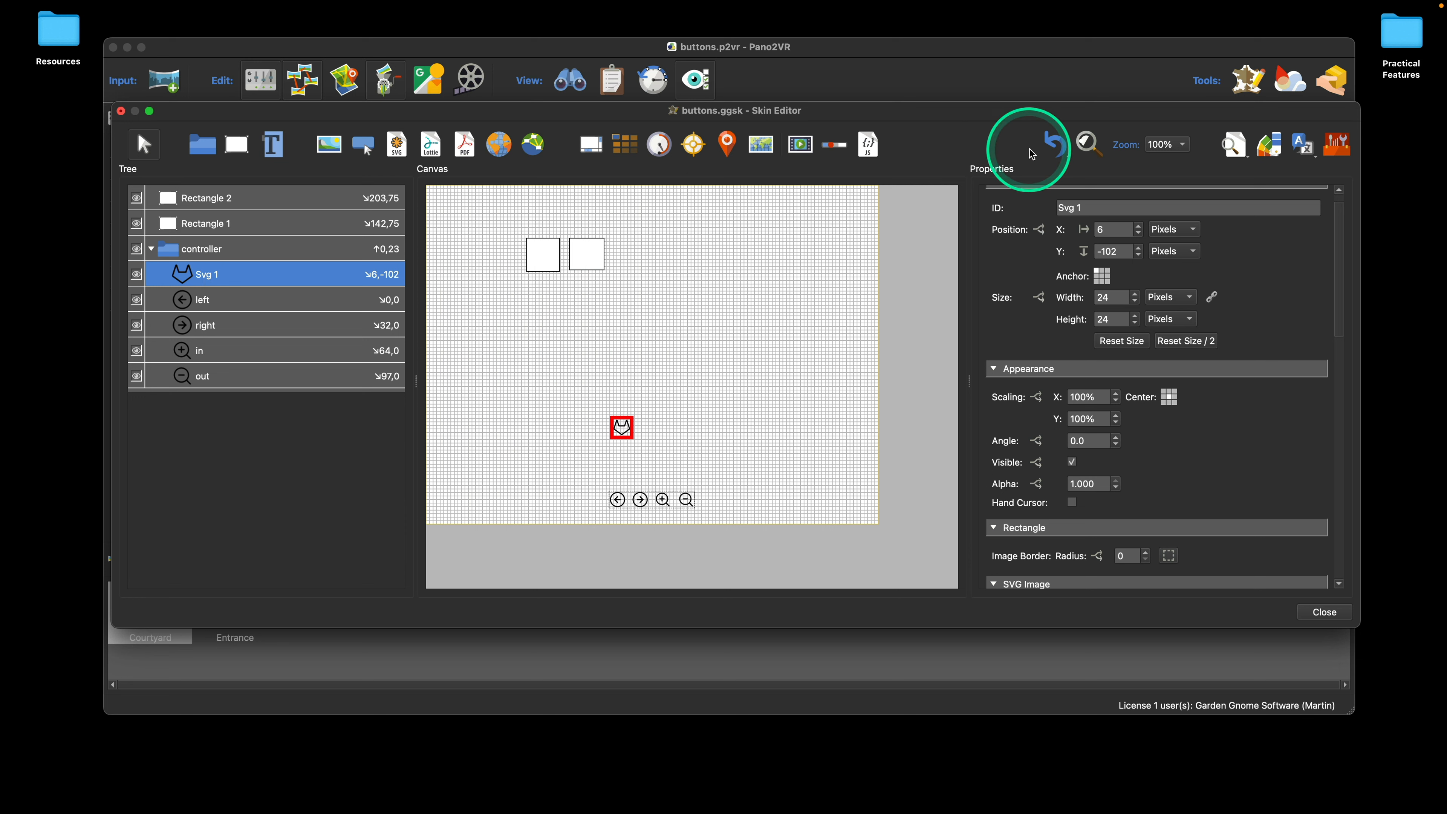
left_click(1055, 147)
left_click(1055, 147)
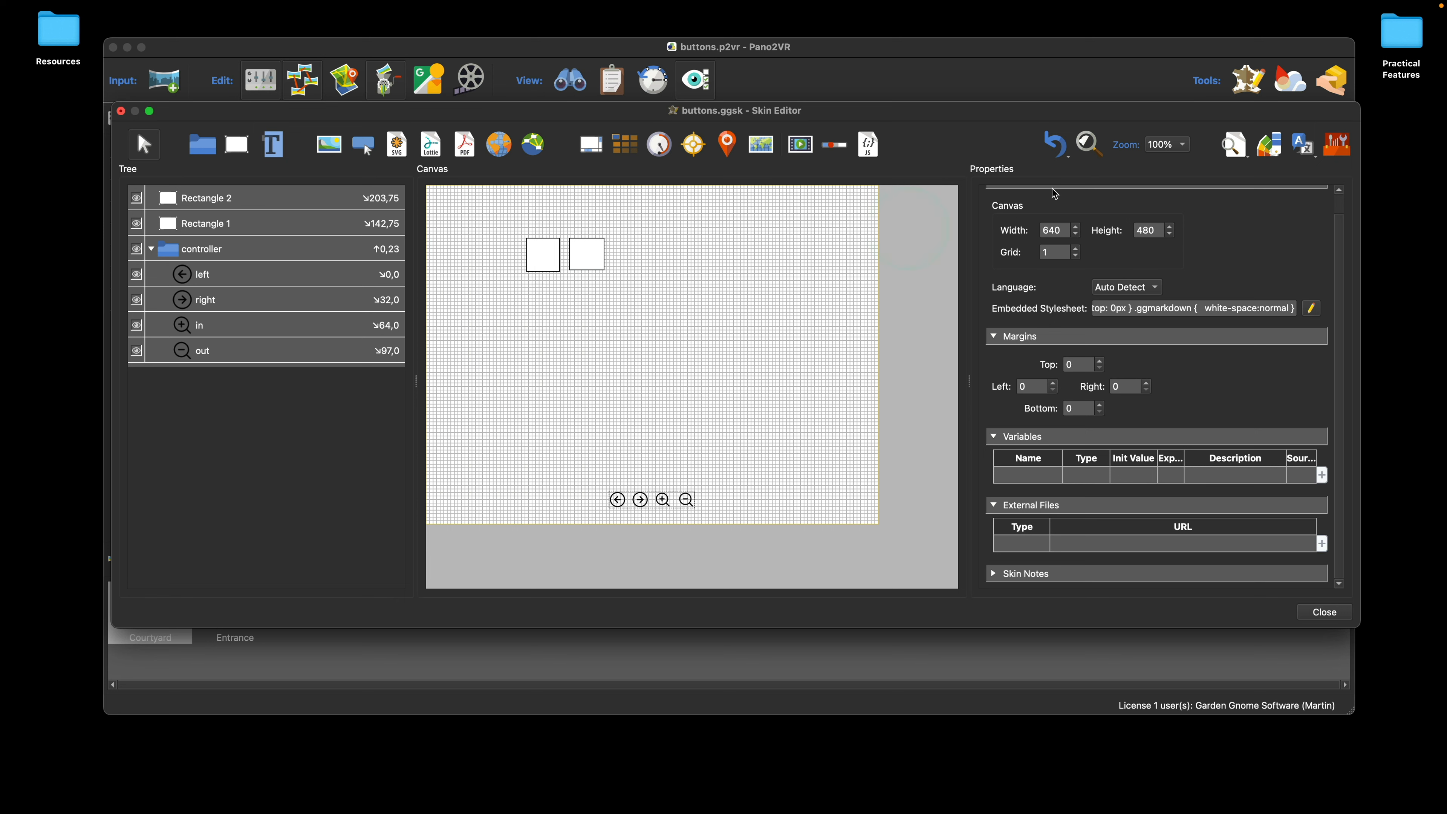
Step: Preview the skin live at its default size and at the 310x352 iPhone Portrait size, closing each preview
left_click(1237, 145)
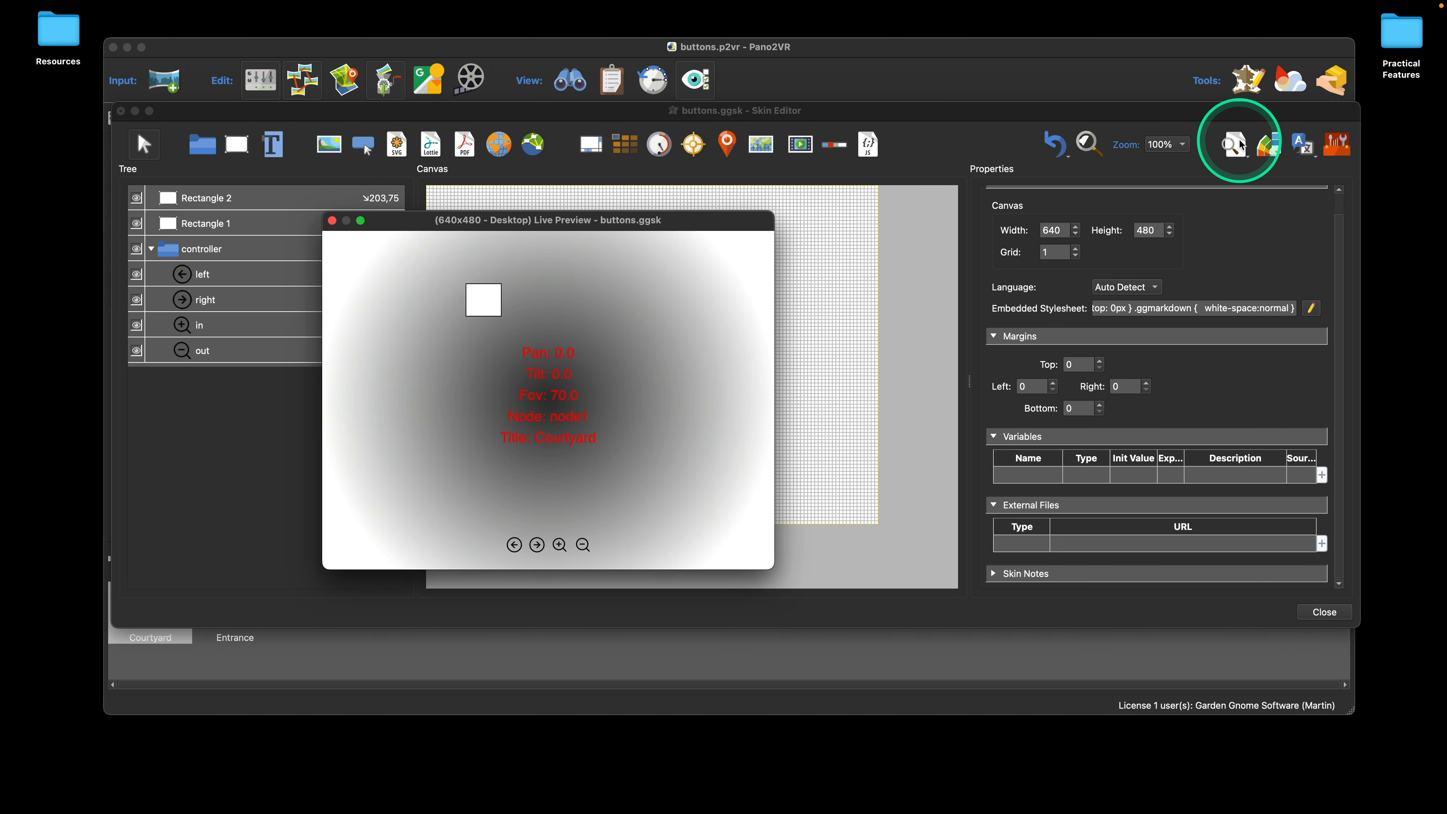
left_click(331, 220)
left_click_drag(1238, 151, 1304, 184)
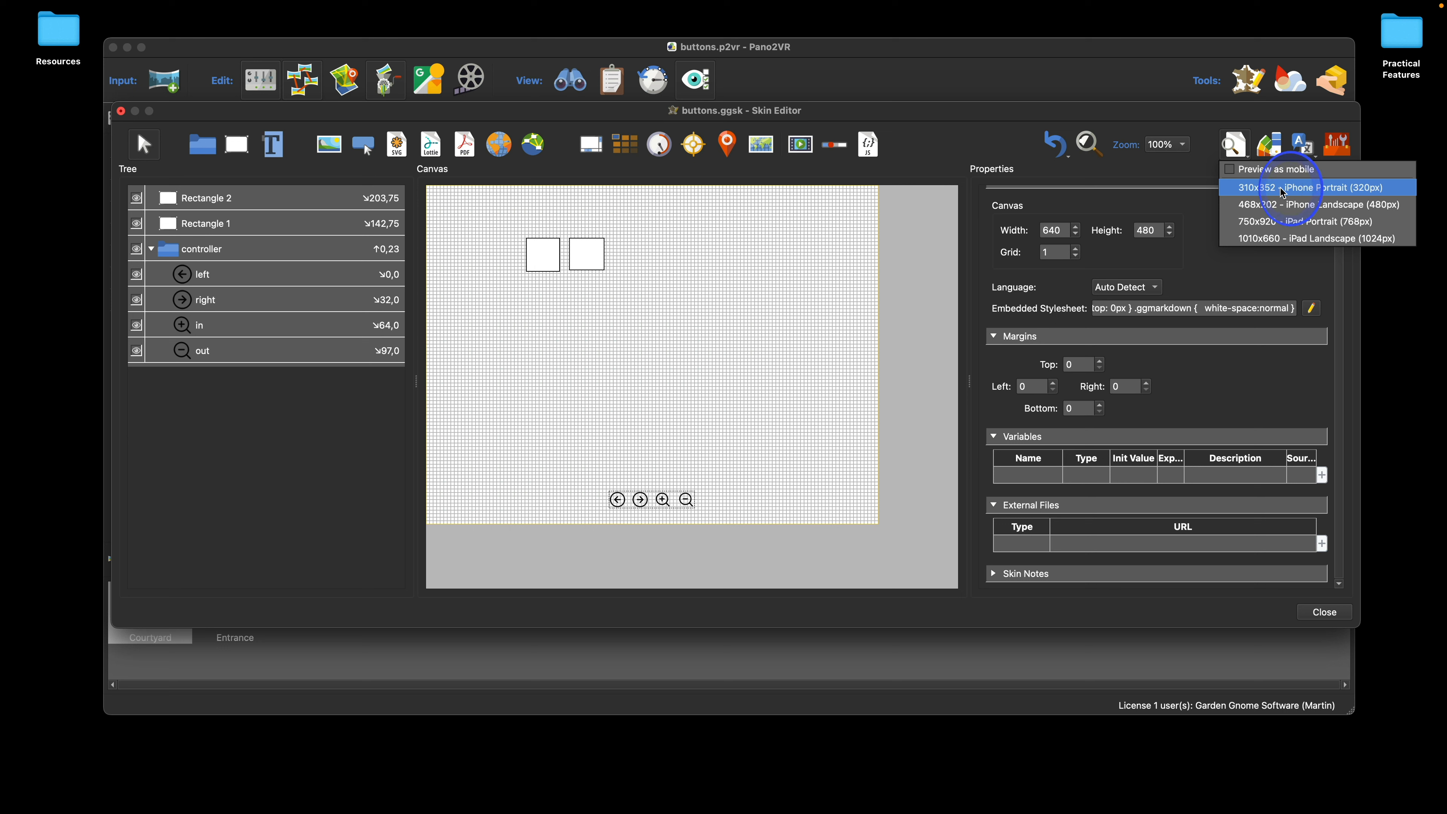
left_click(1314, 195)
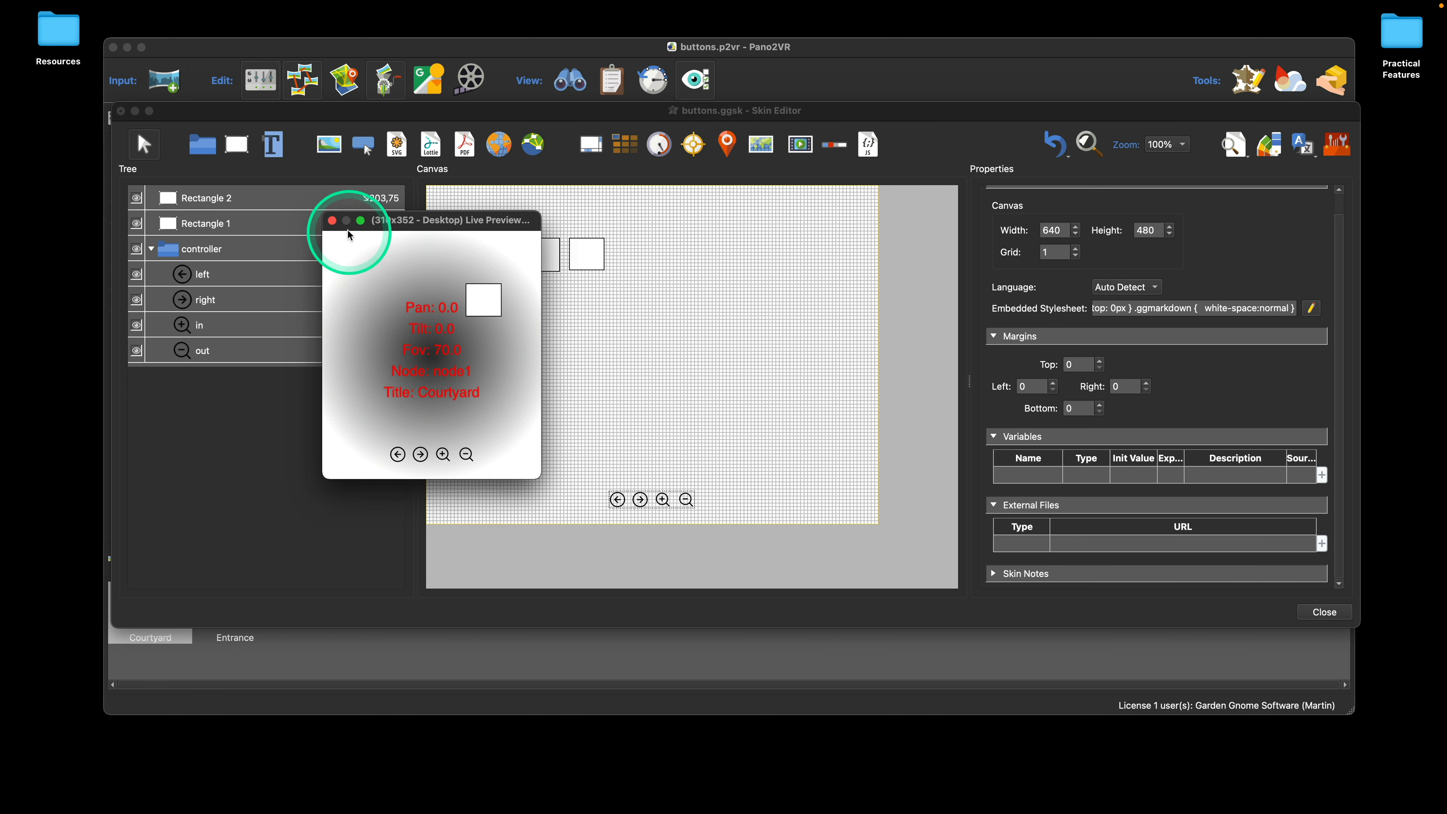
left_click(332, 221)
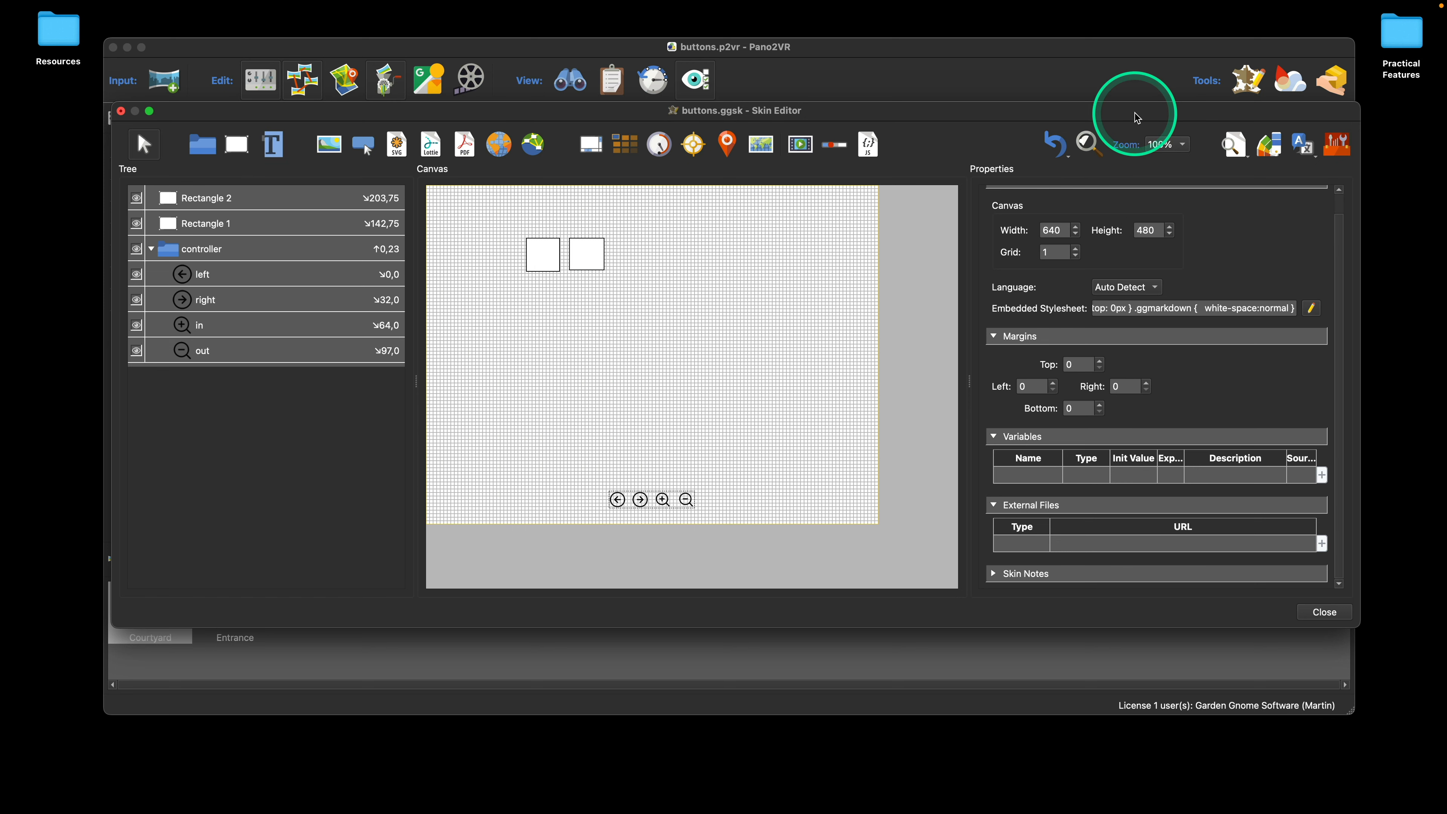
Step: Review the Live Preview Sizes in the Skin Editor preferences, inspect the iPad Landscape size's edit dialog, and close the preferences without changes
left_click(371, 50)
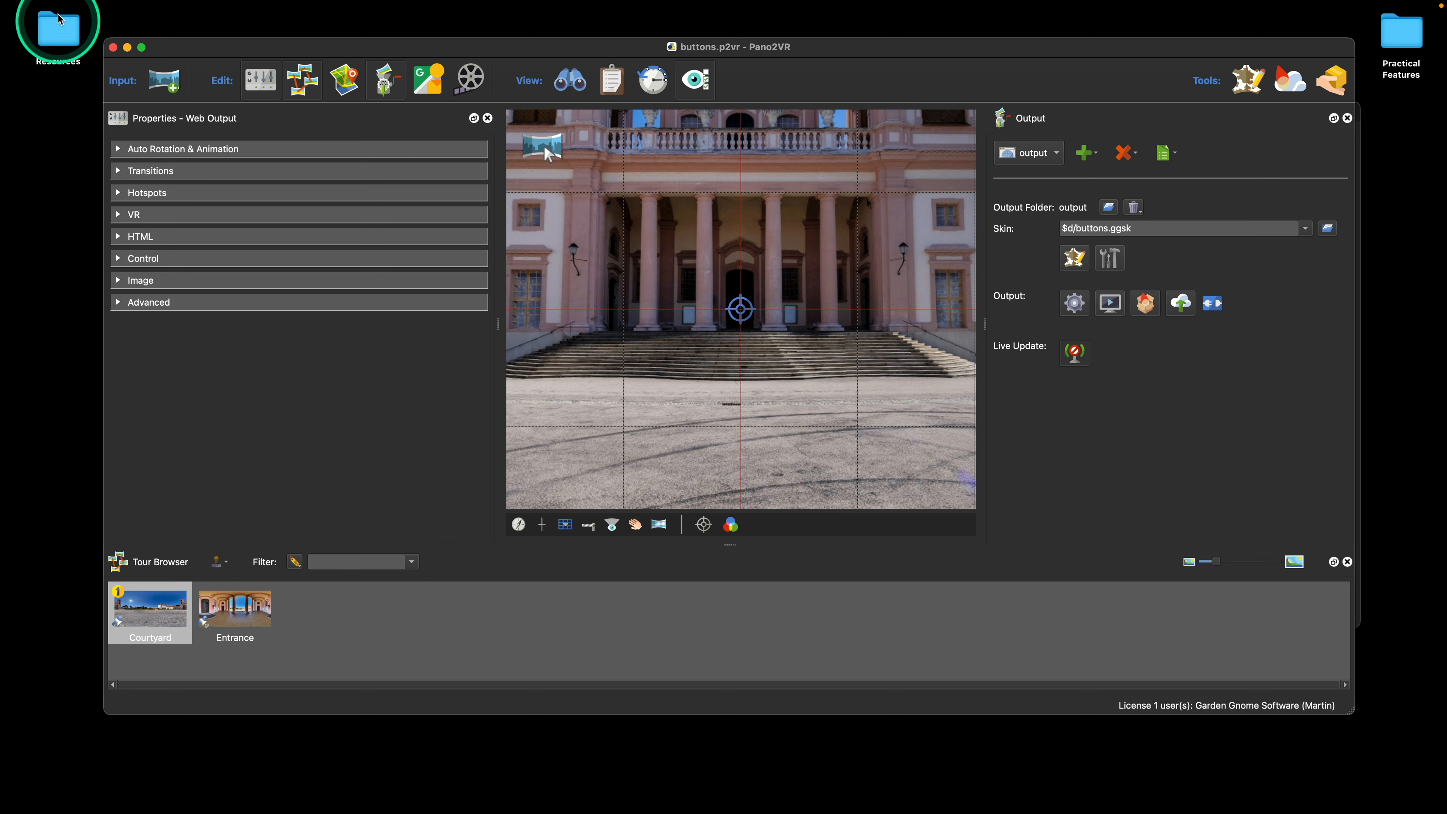
mouse_move(57, 5)
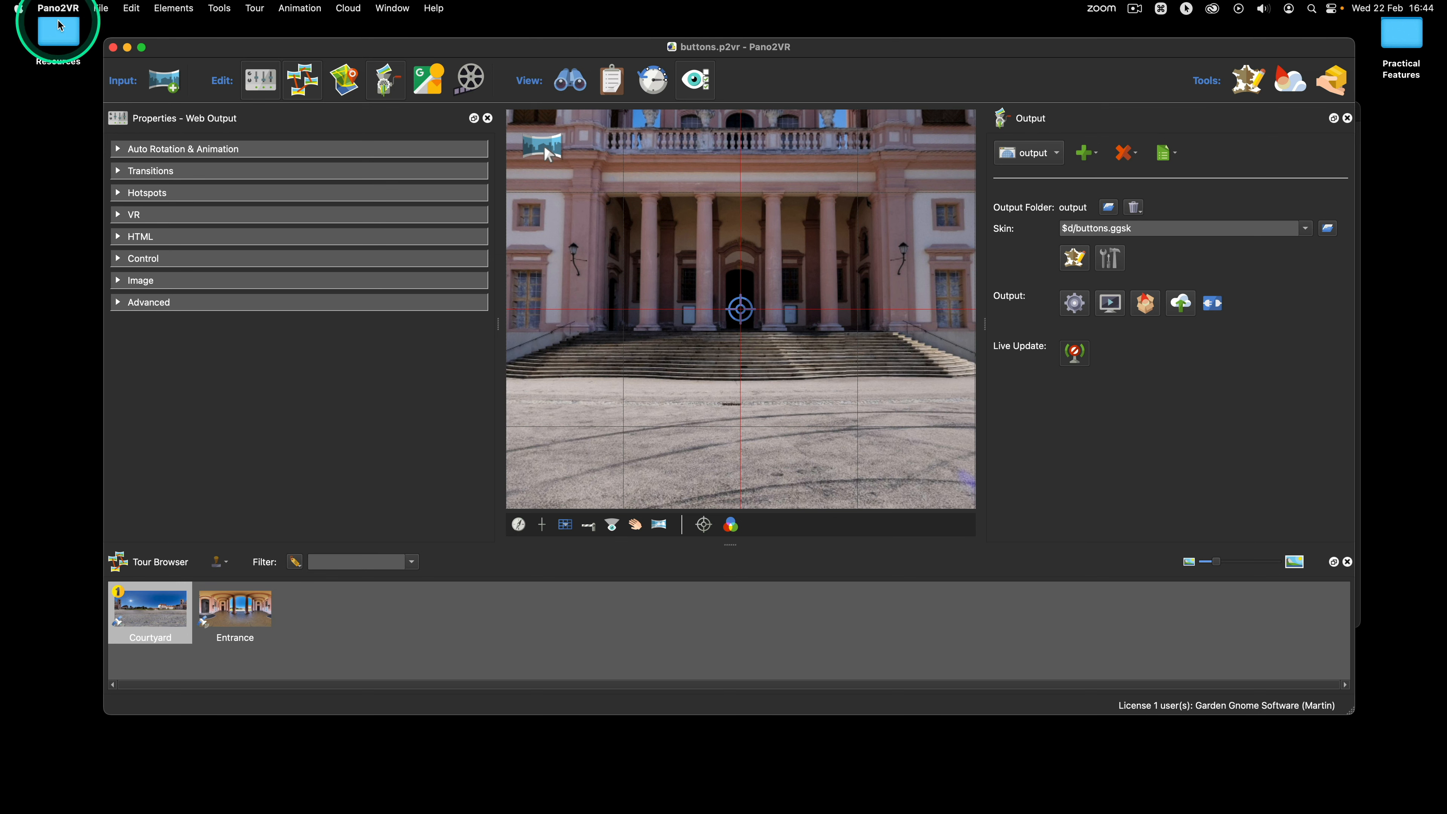
left_click(57, 8)
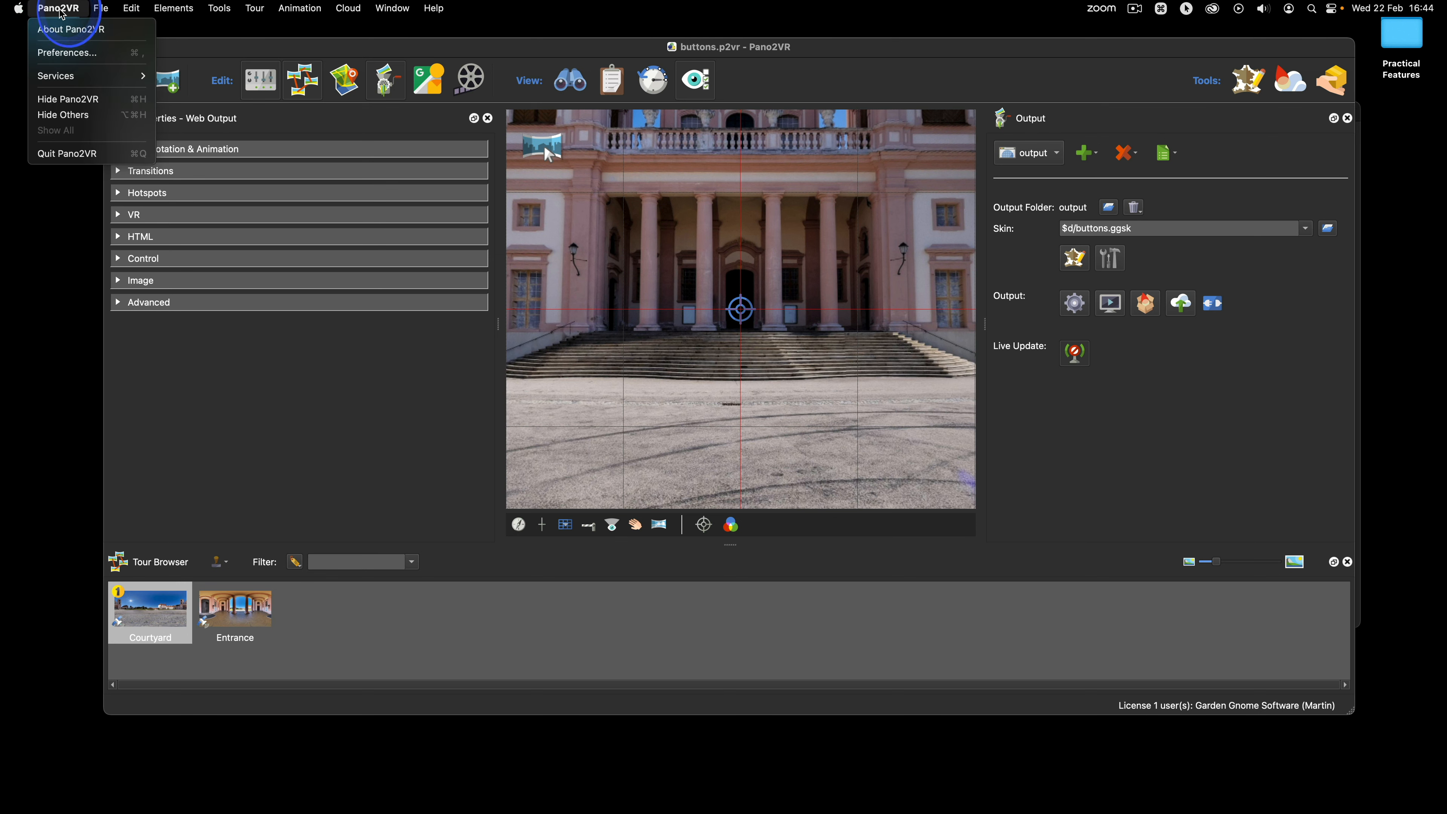
left_click(67, 53)
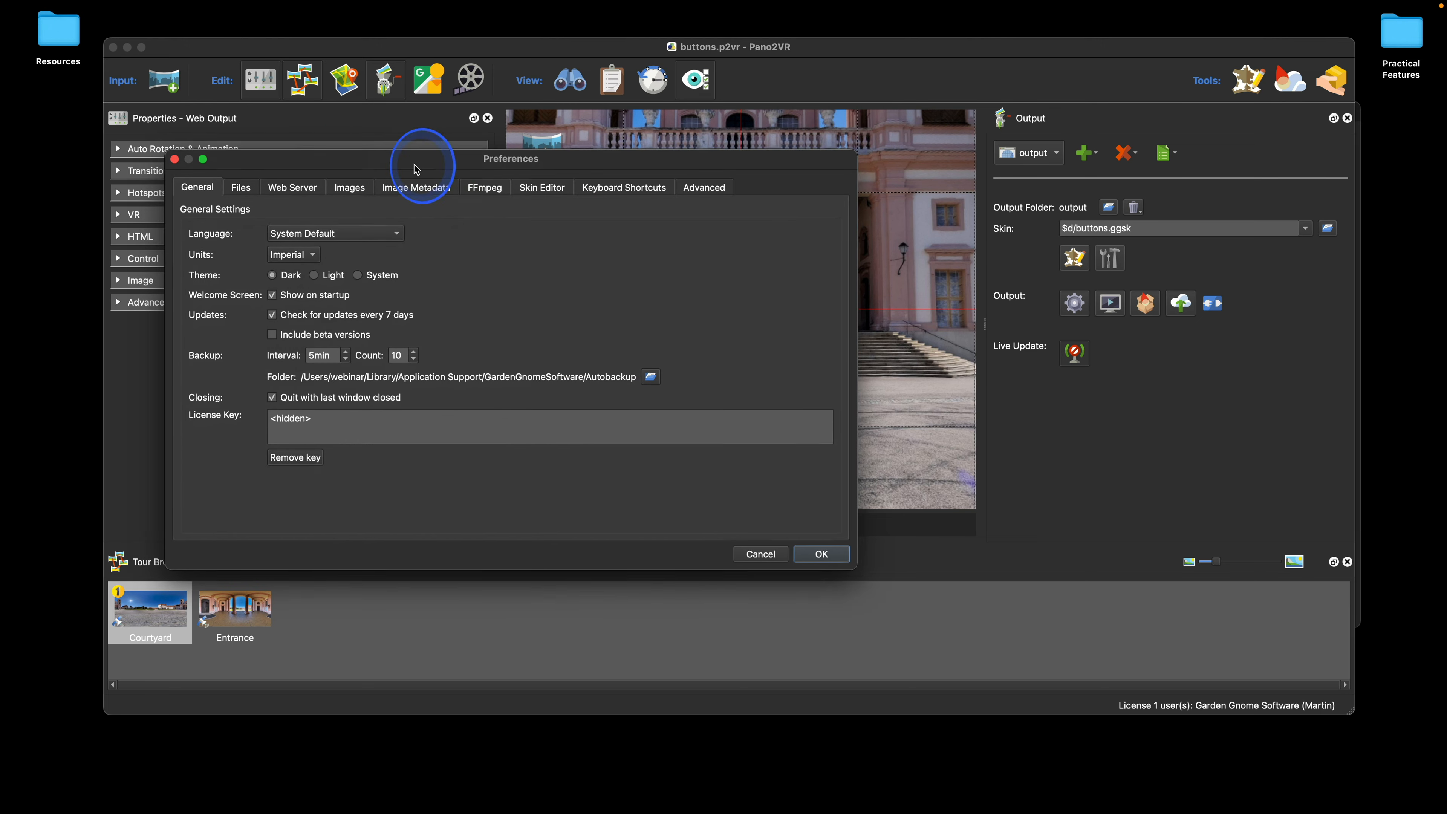
left_click_drag(414, 165, 447, 118)
left_click(573, 136)
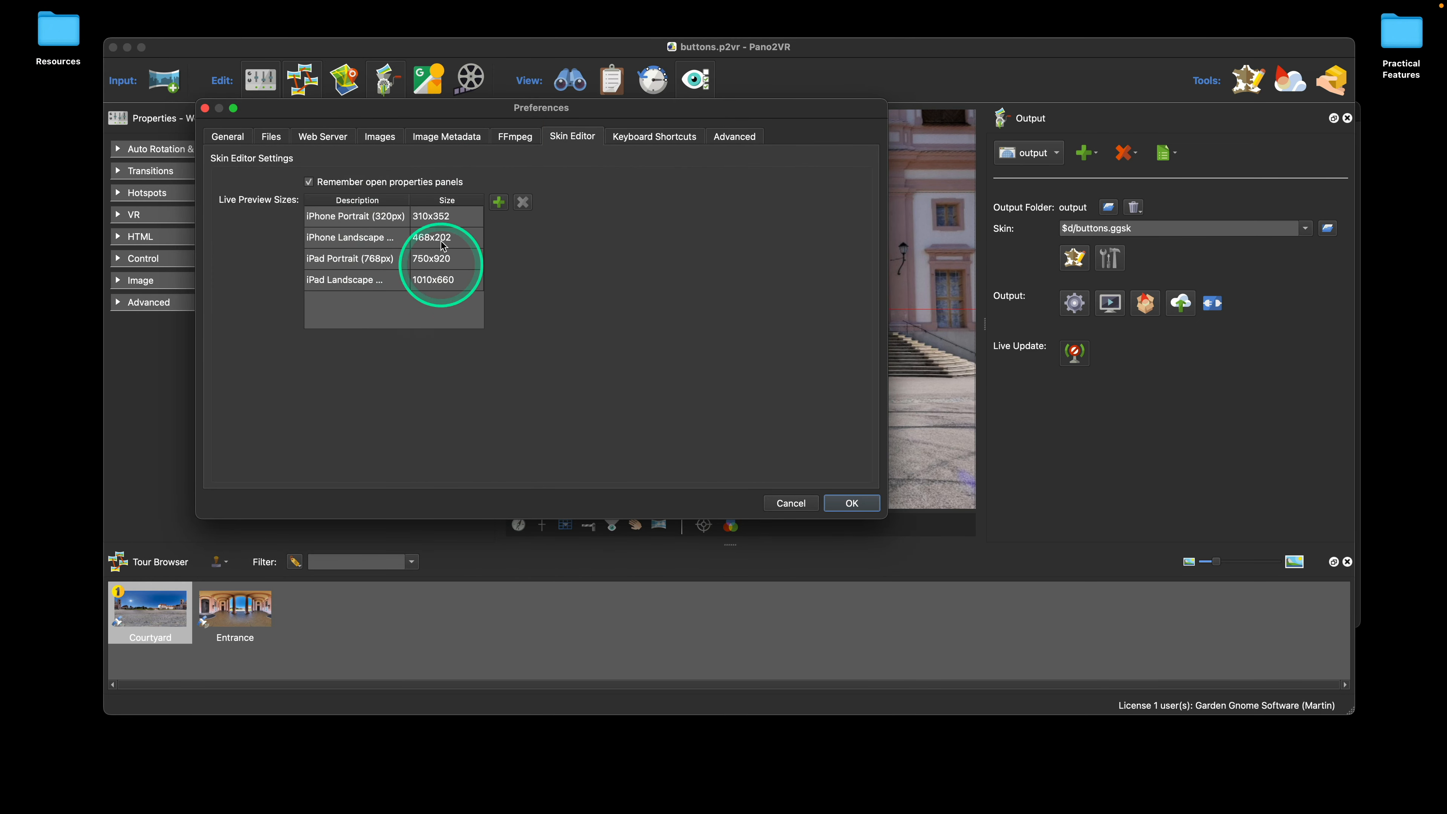
double_click(450, 282)
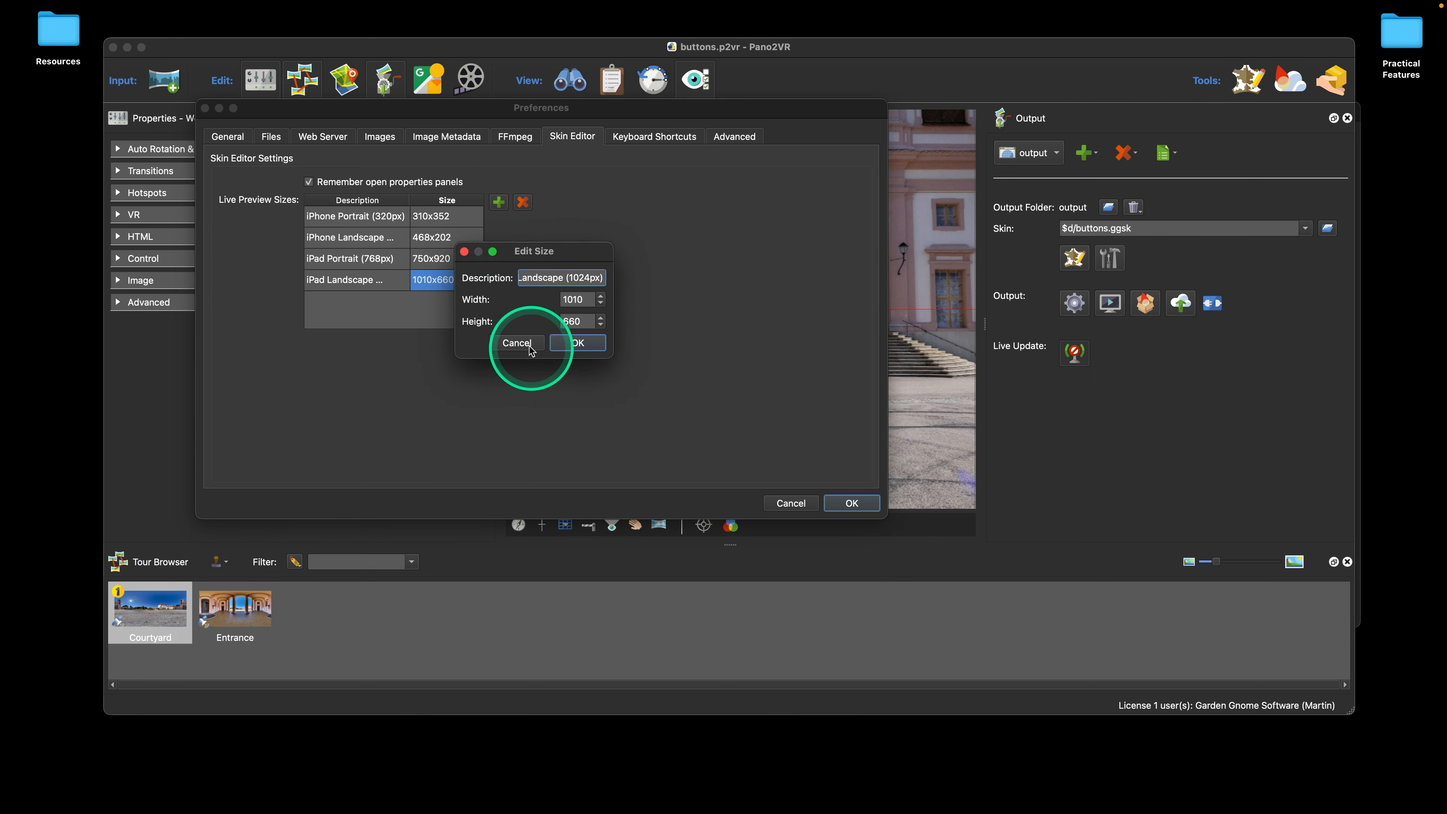
left_click(527, 348)
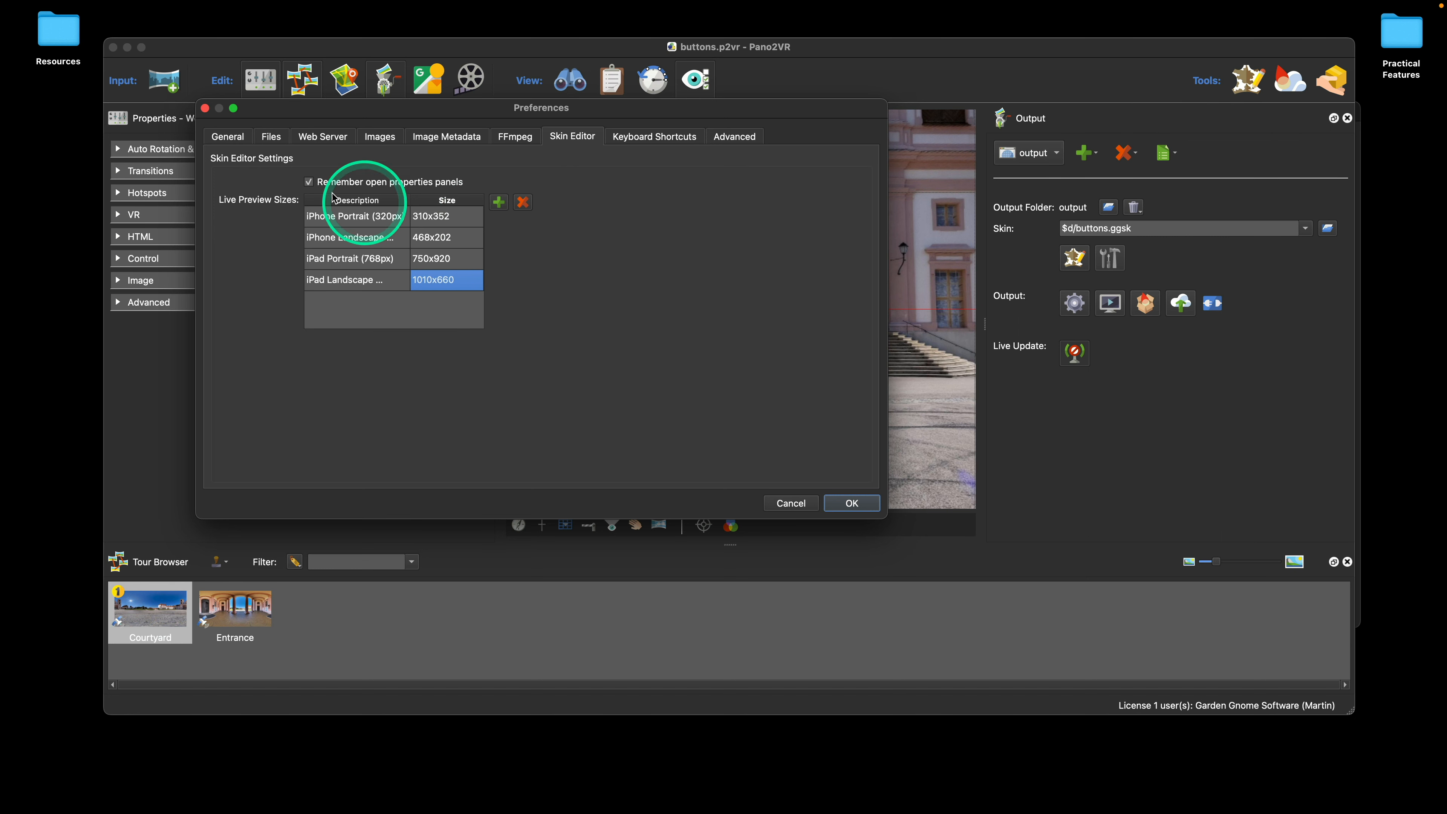
left_click(206, 108)
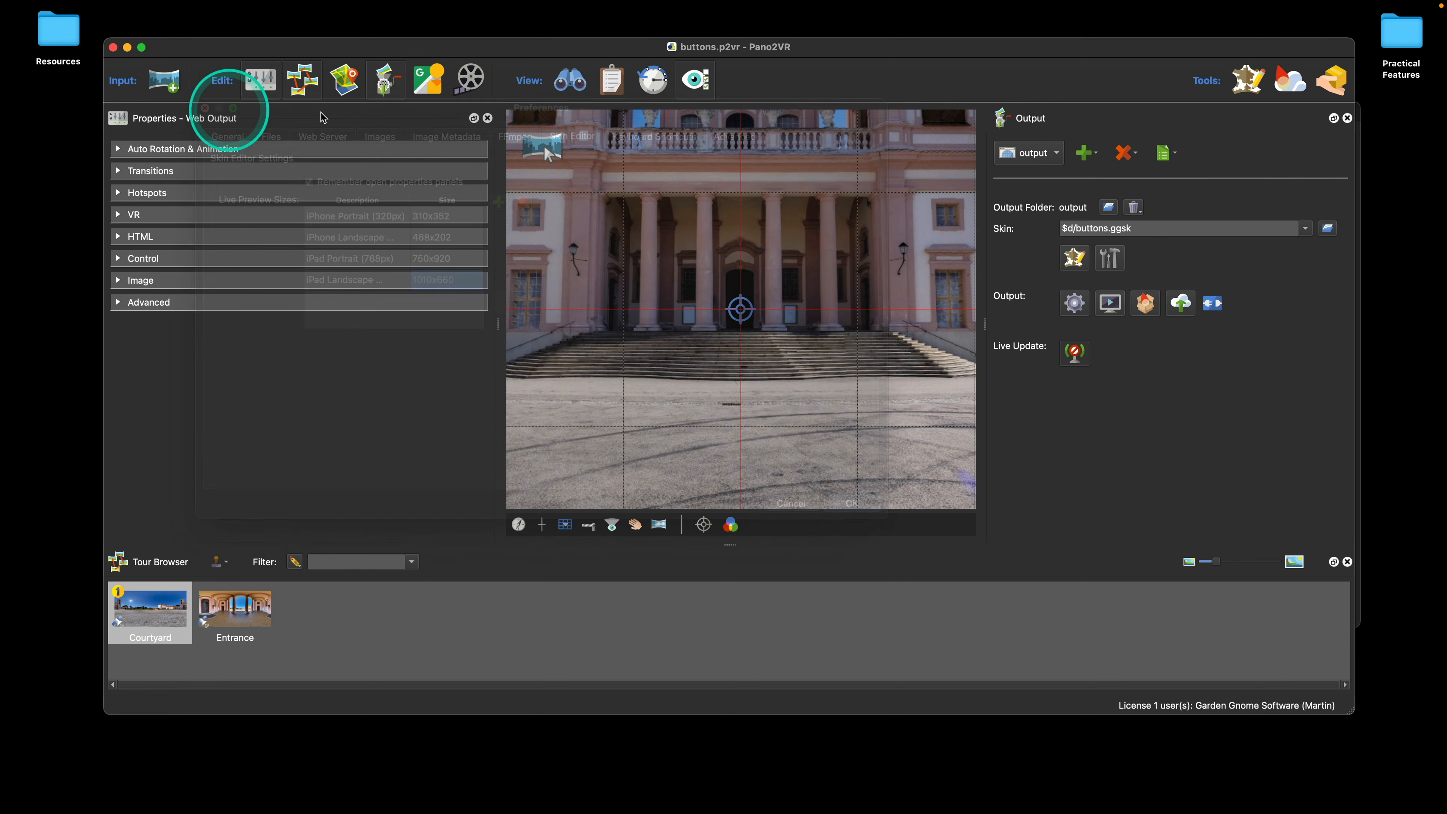
Step: Return to the buttons.ggsk skin and check it again in an iPhone Portrait live preview, closing the preview
left_click(1075, 258)
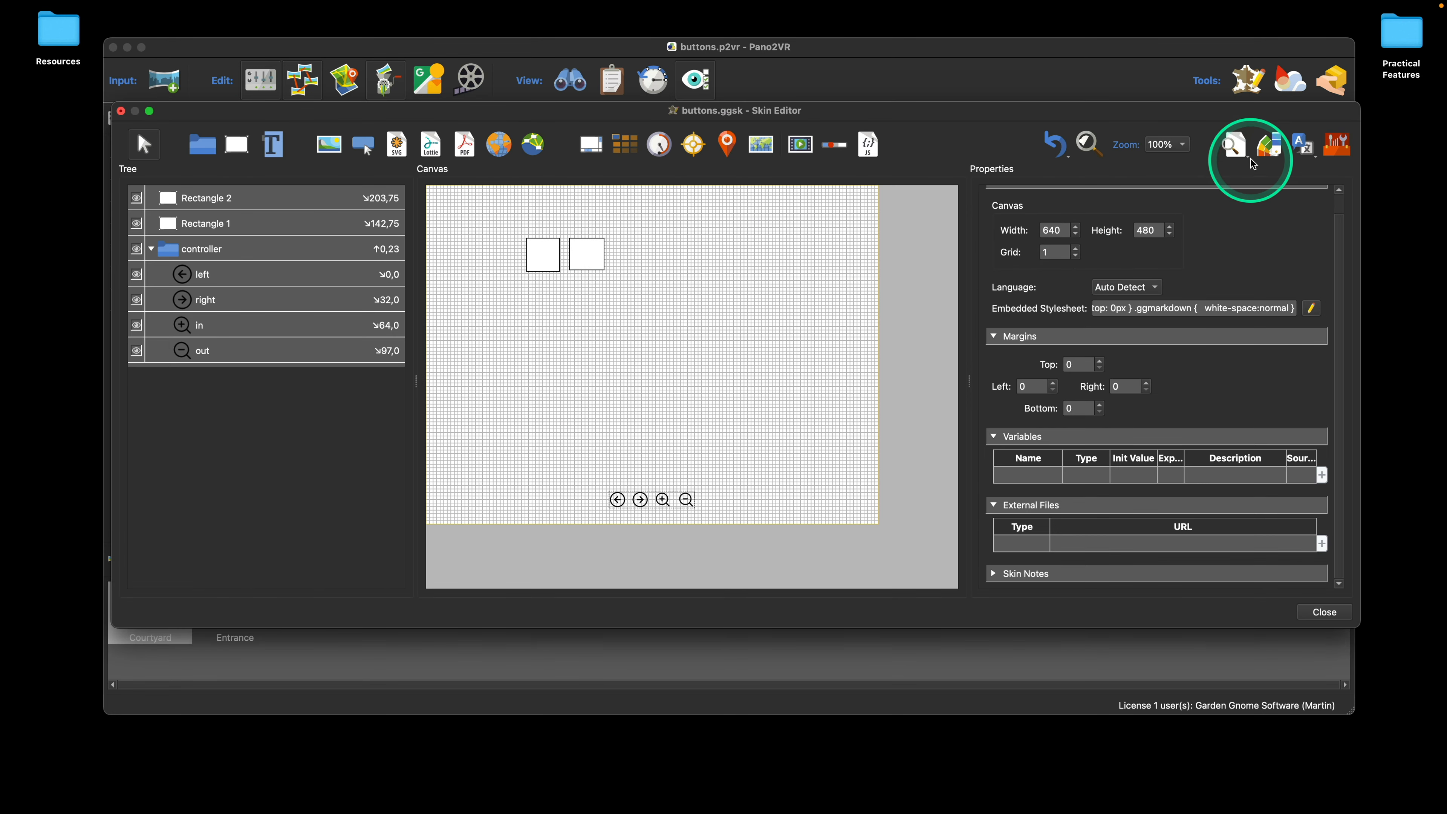
left_click(1237, 149)
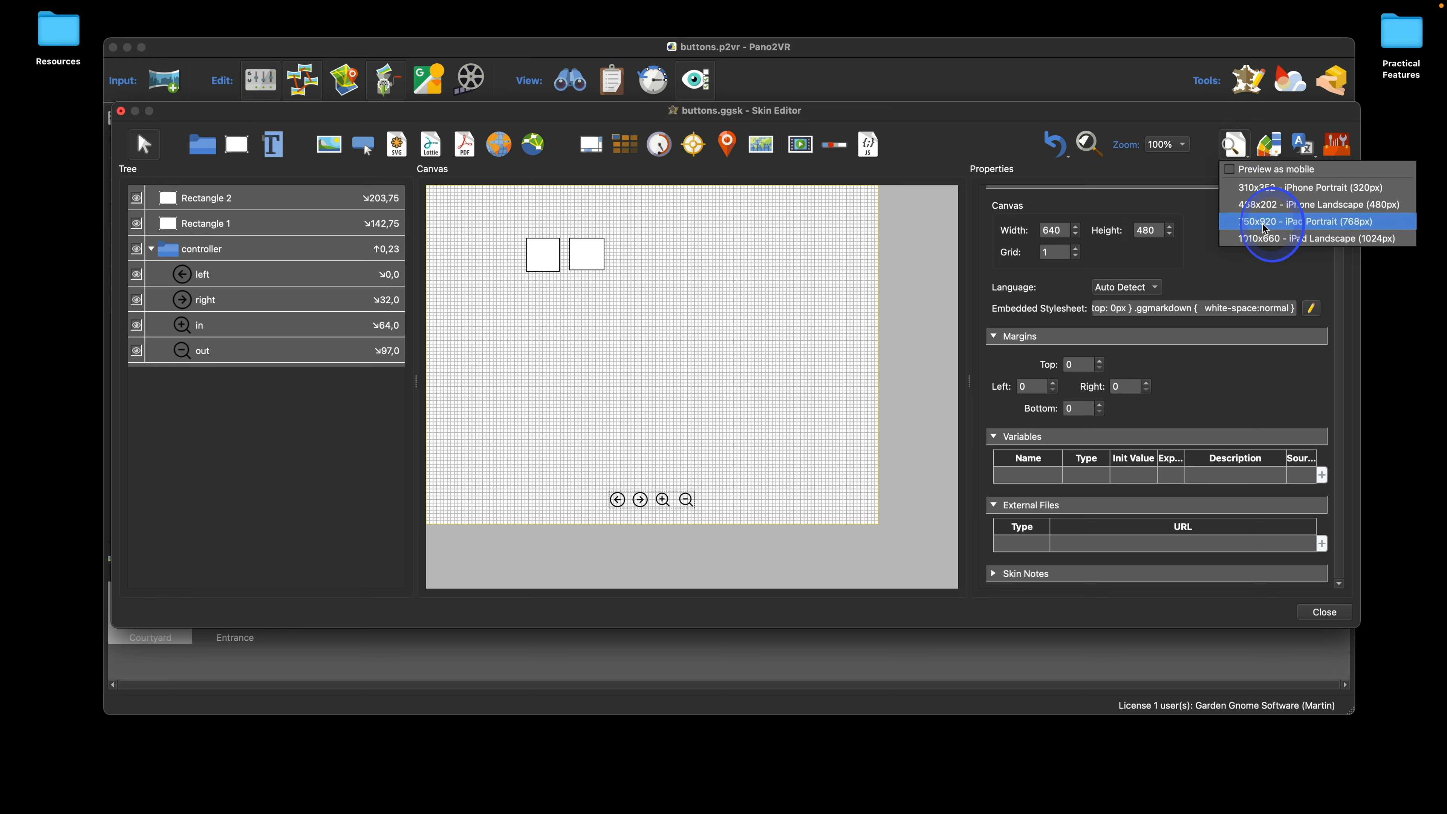
left_click(1305, 188)
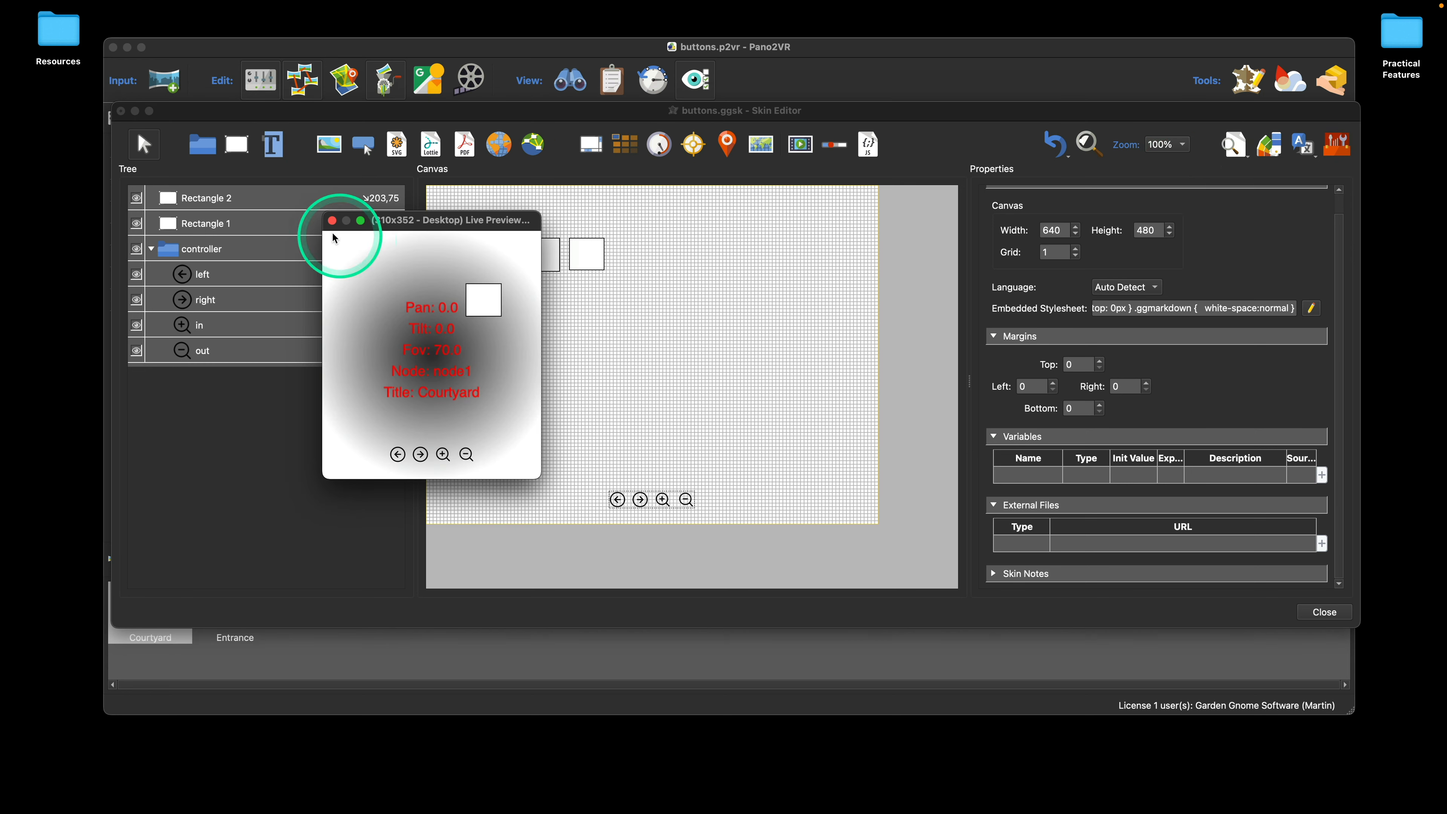
left_click(331, 220)
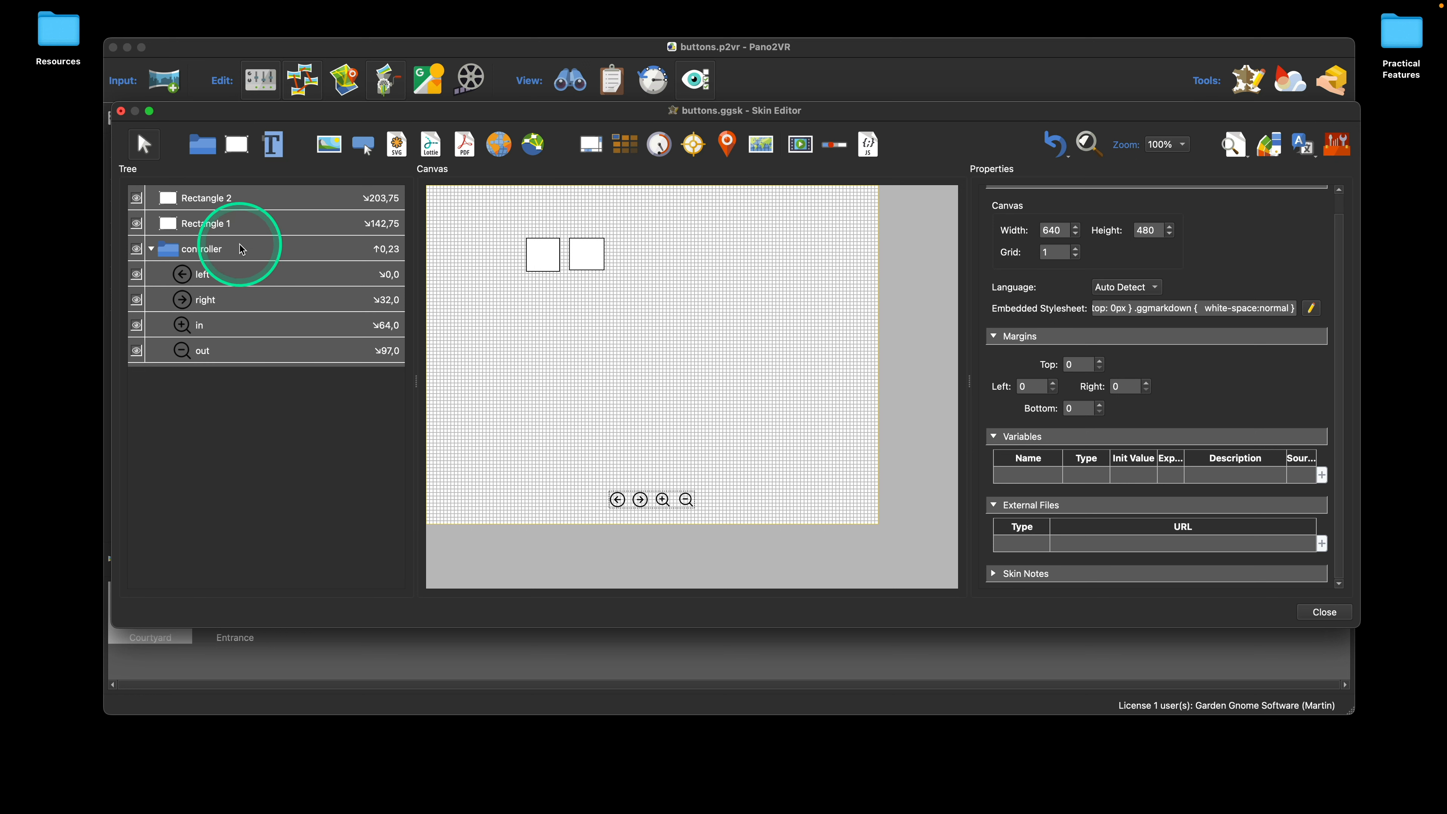
Step: Expose the skin's white color as a new color titled Rectangle with alpha, apply it, and close the skin with its changes saved
left_click(241, 198)
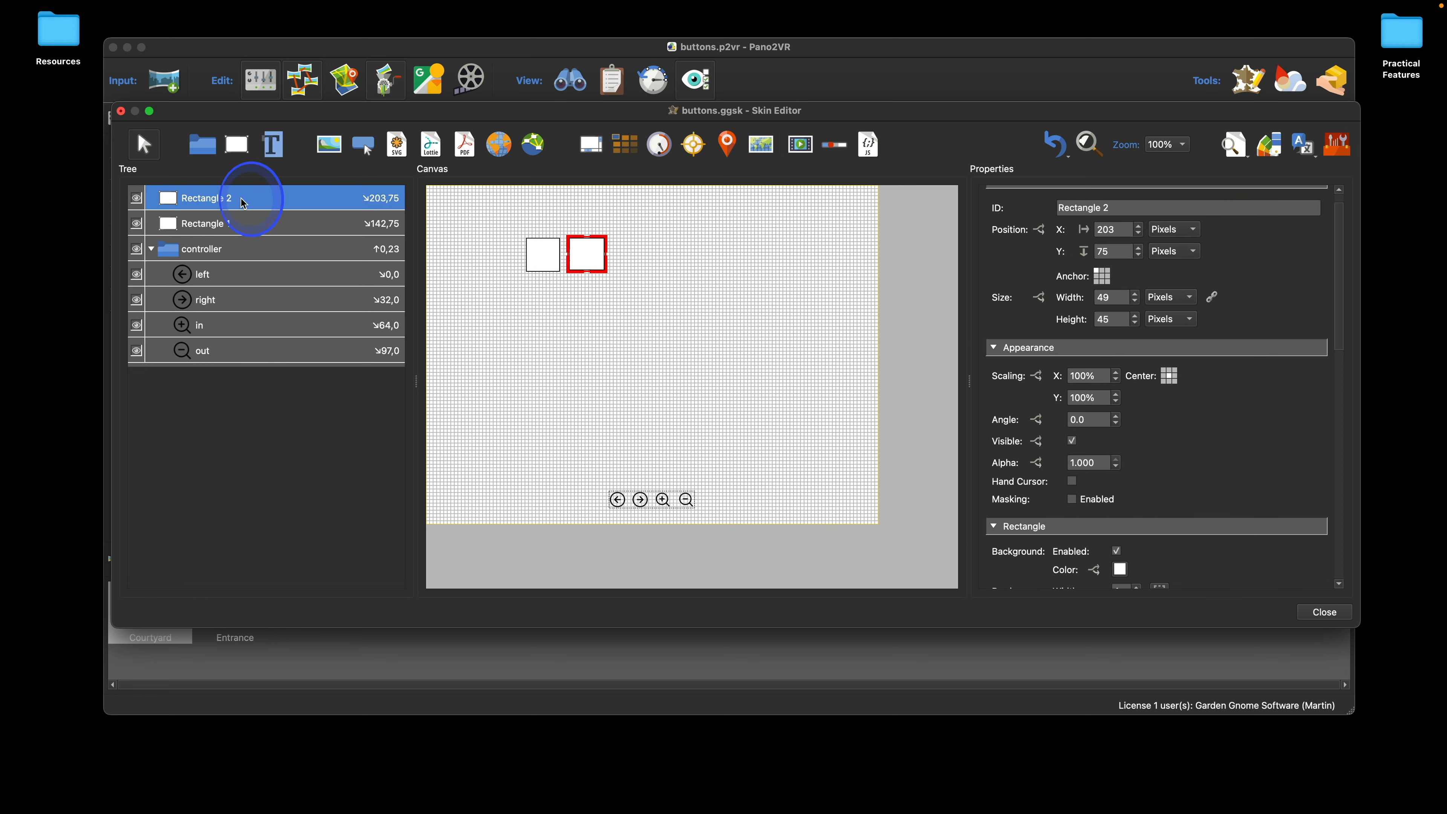
left_click(1276, 153)
right_click(842, 251)
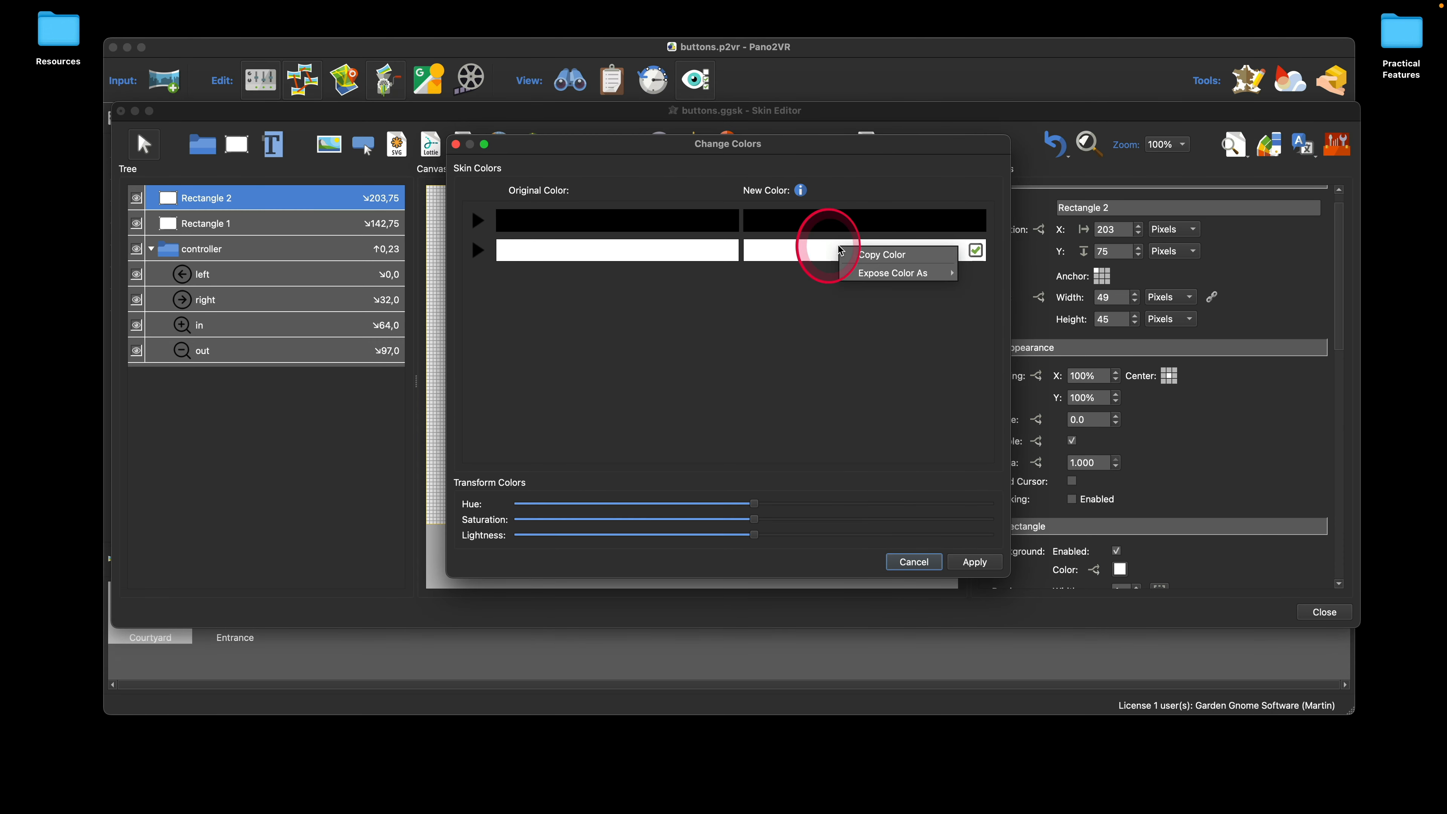
mouse_move(937, 273)
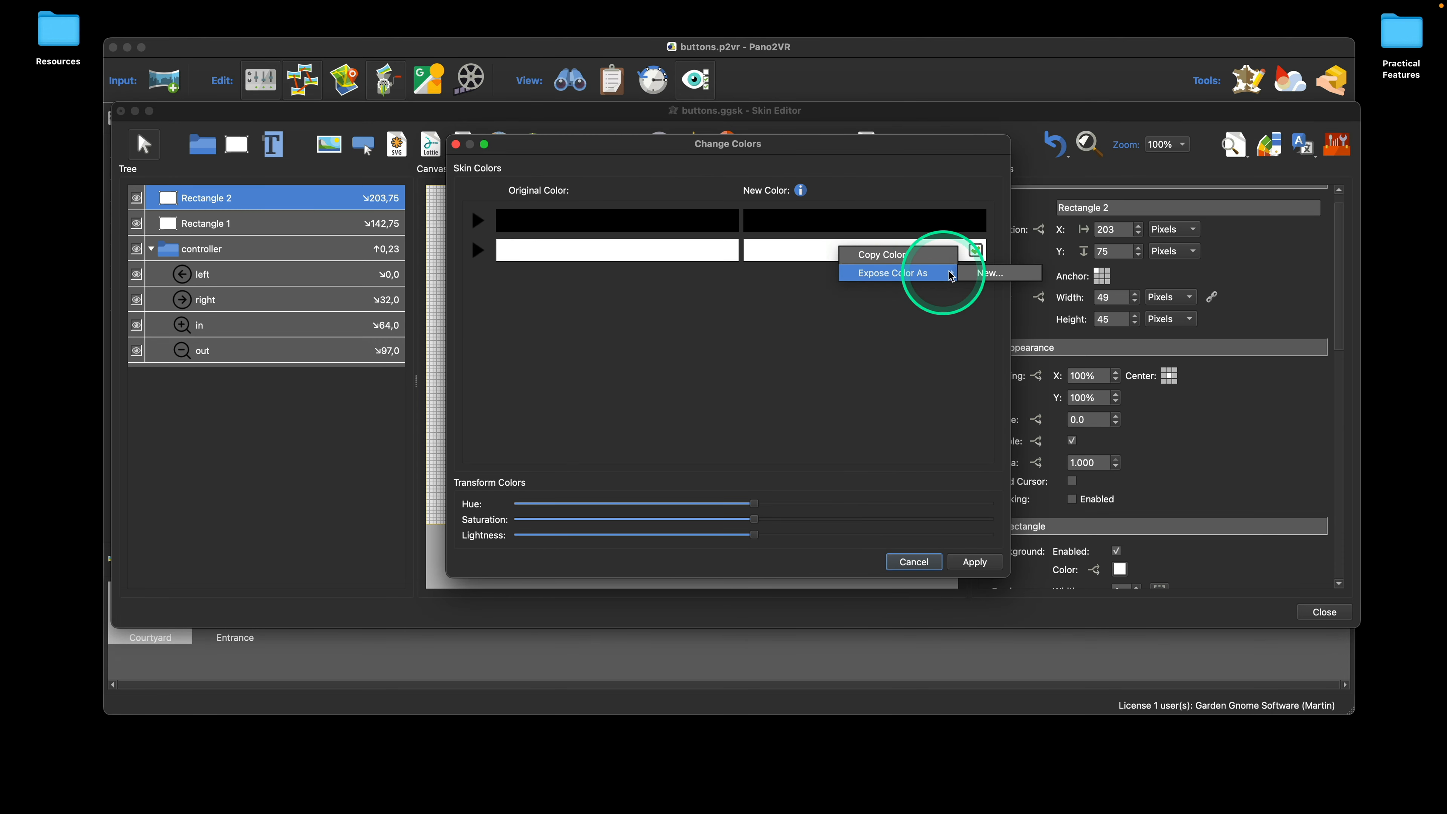
left_click(1003, 274)
left_click(724, 379)
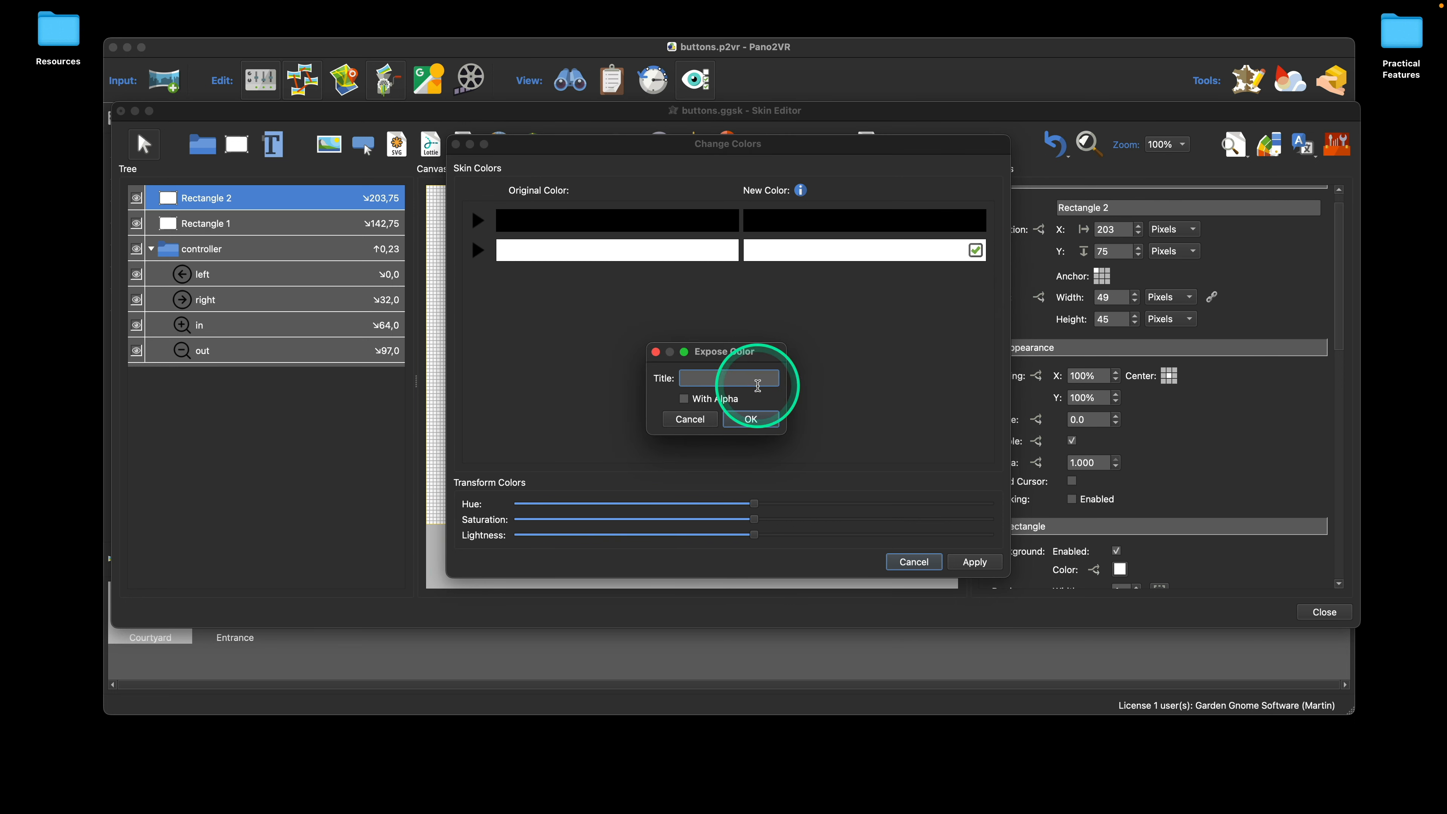
type("Re")
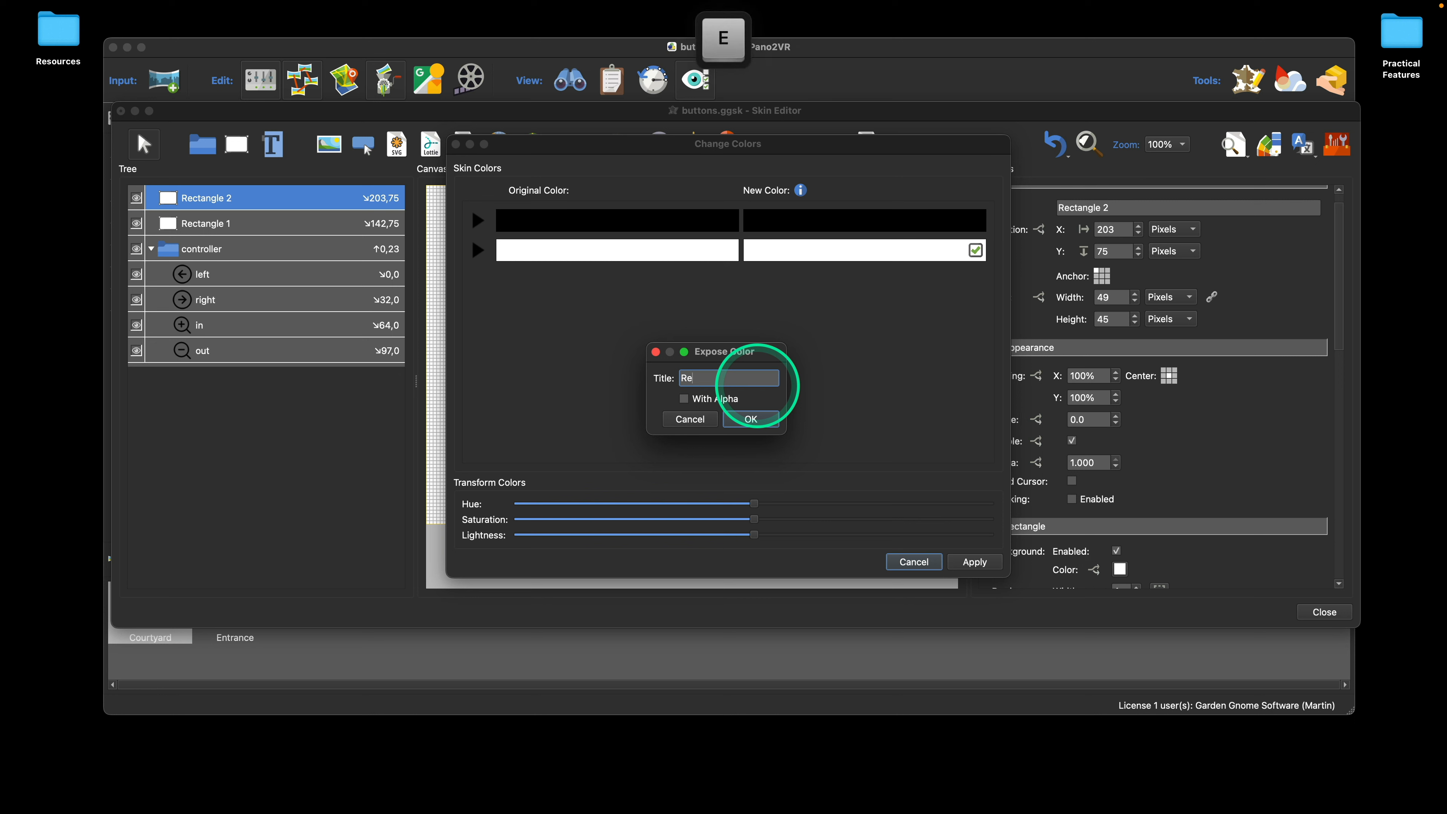
type("ctangle")
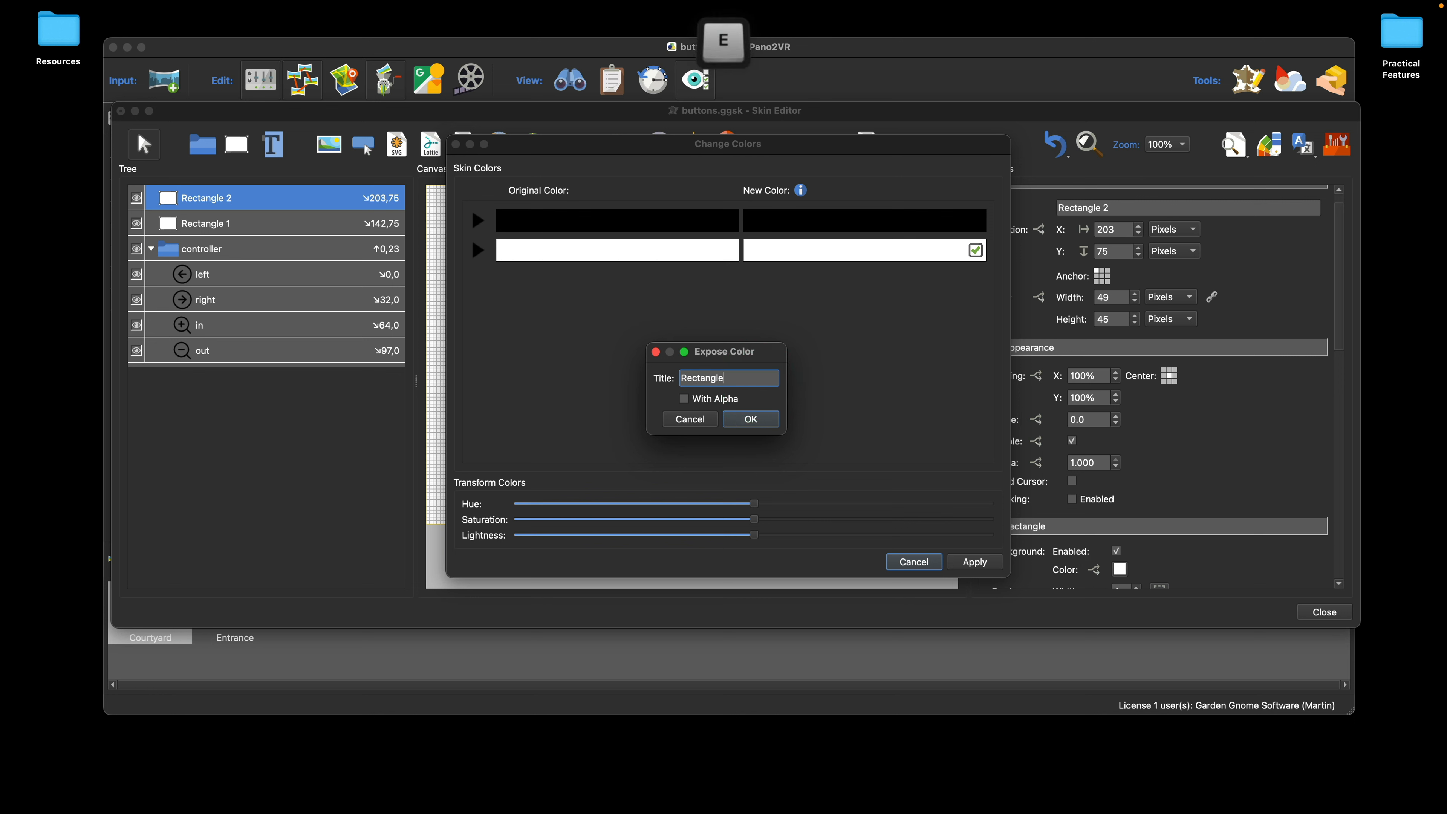
left_click(687, 403)
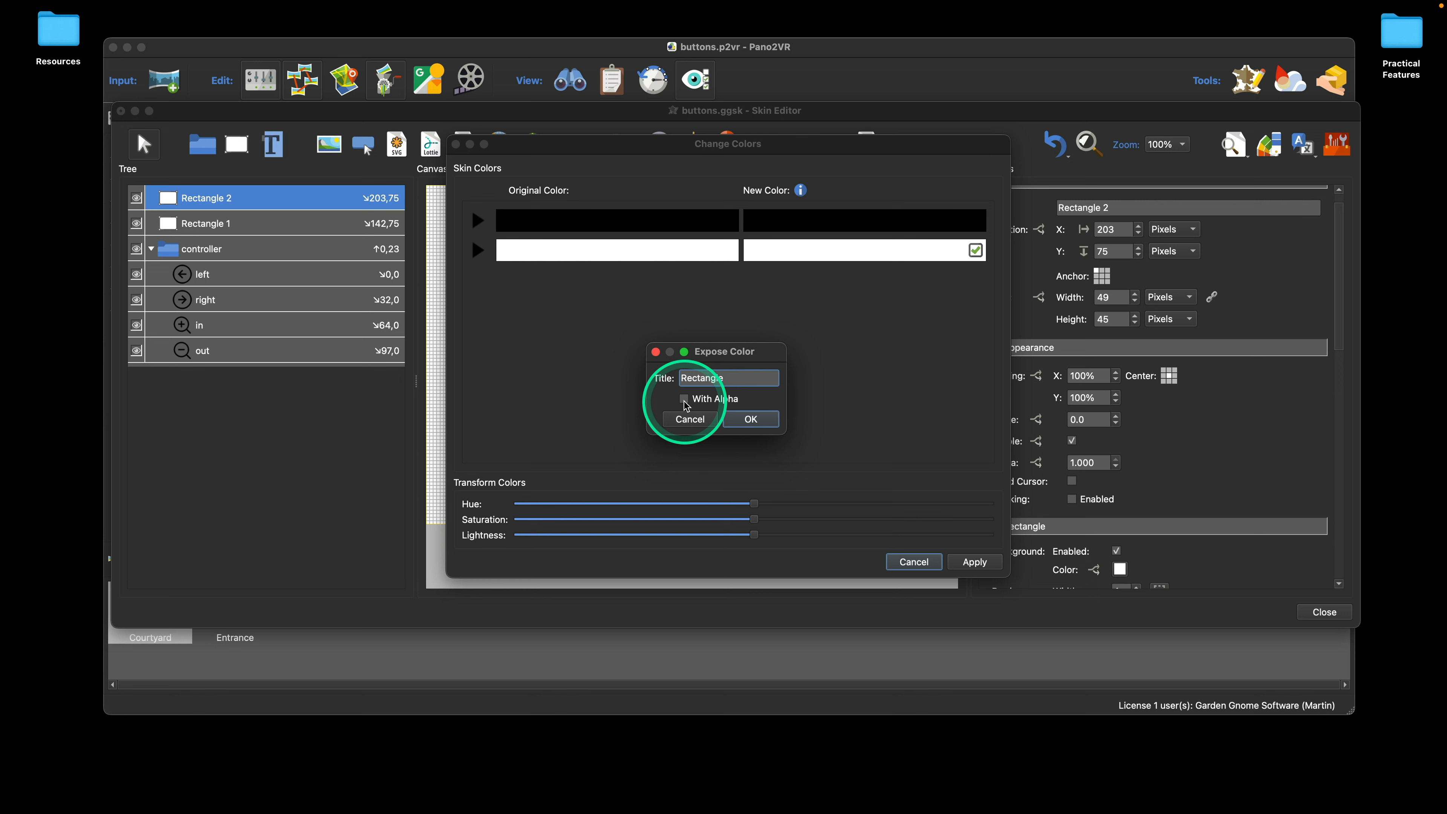
left_click(751, 420)
left_click(975, 563)
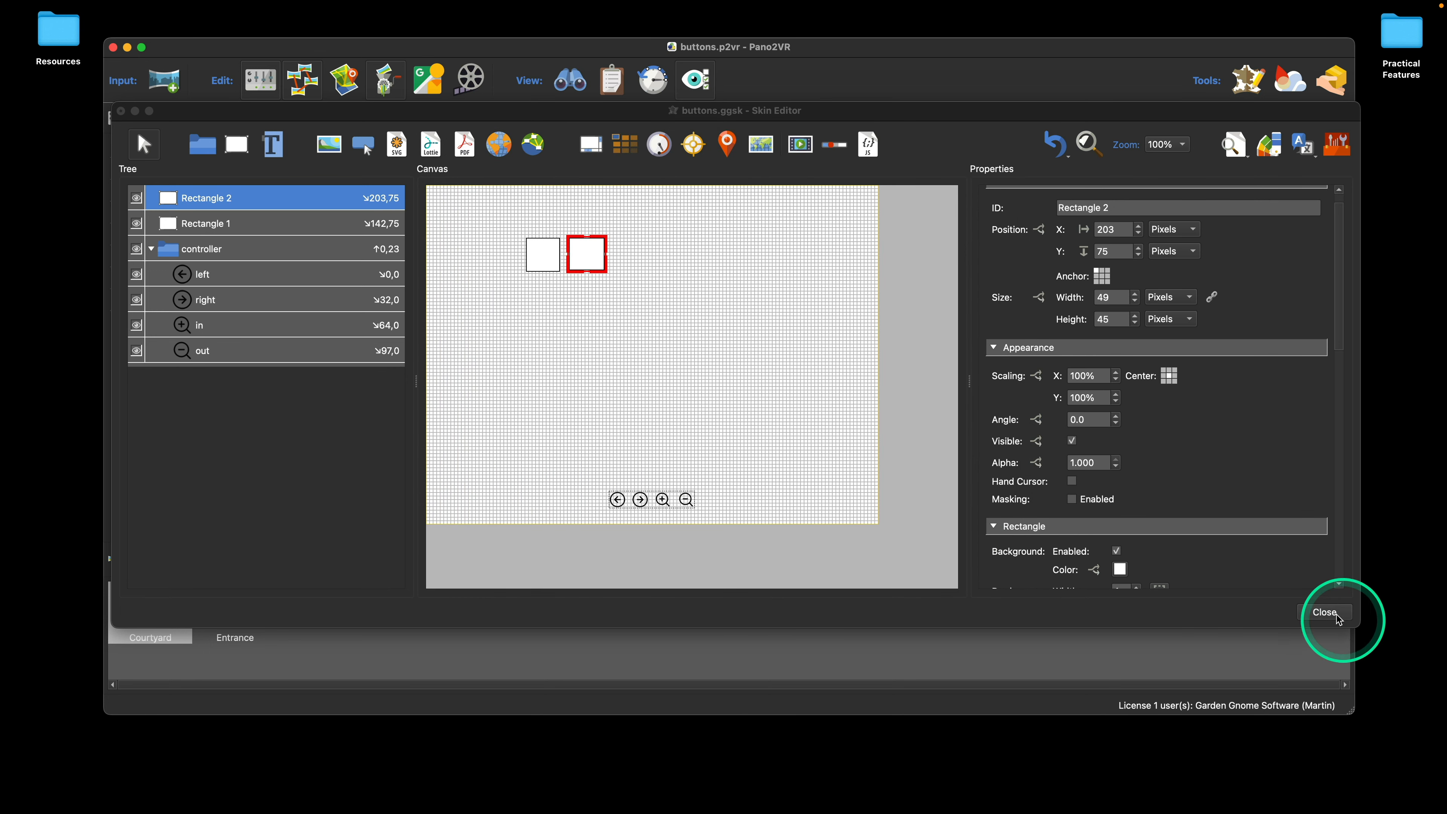
left_click(1326, 612)
left_click(832, 386)
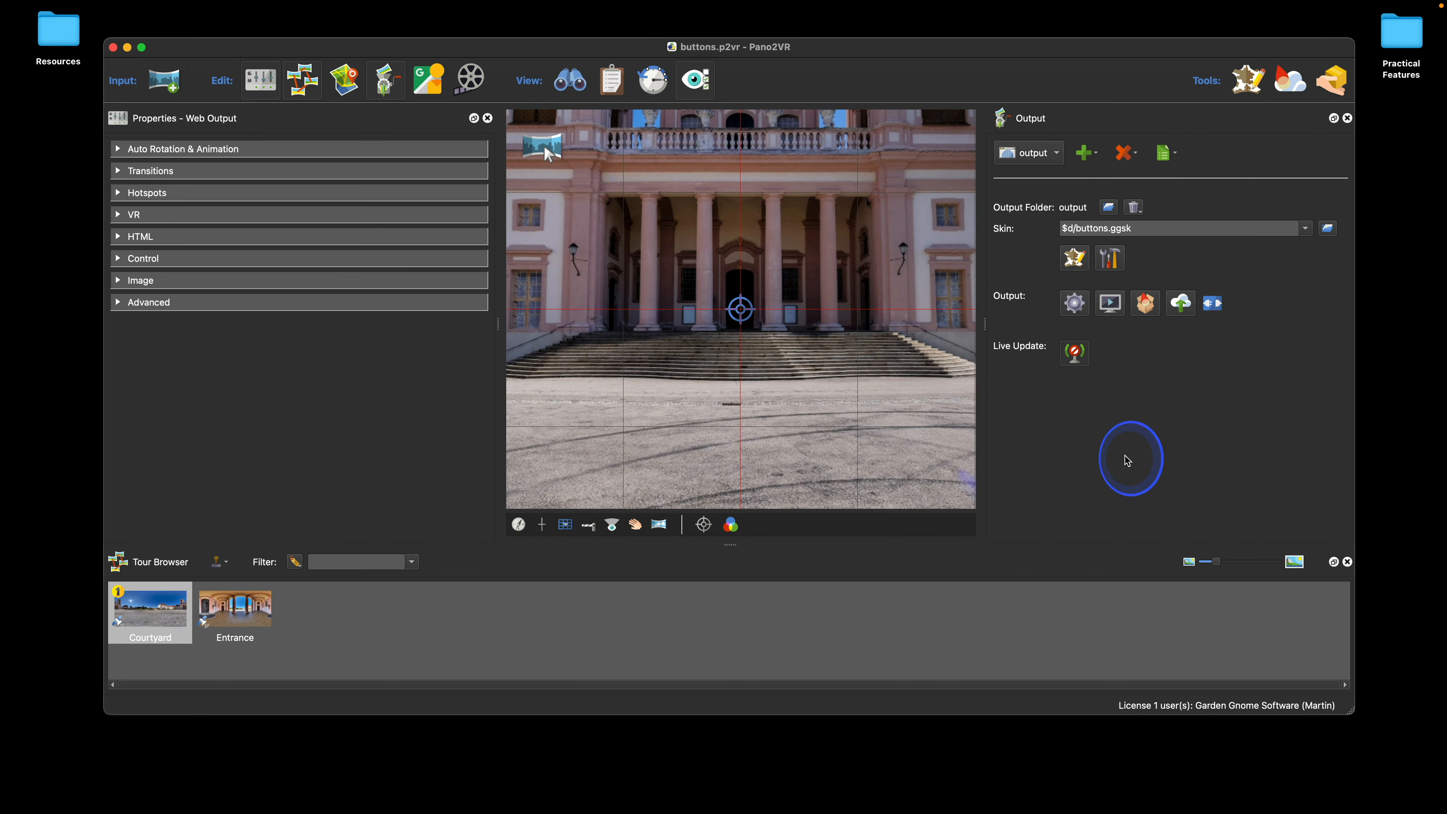
Step: Set the modified color of the exposed Rectangle entry to orange #ff5500 in the skin configuration
left_click(1112, 259)
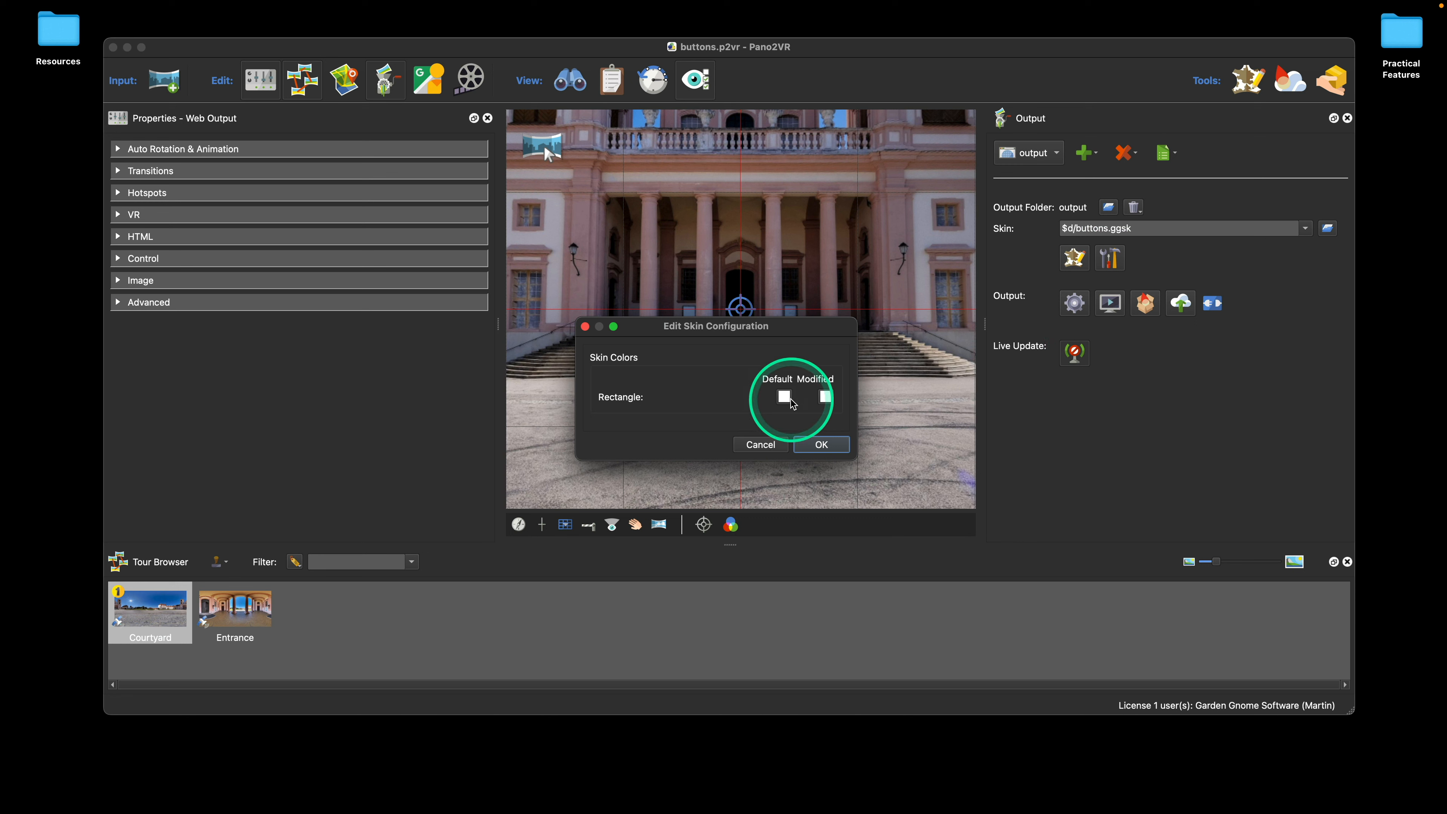
left_click(826, 397)
left_click_drag(793, 227, 570, 240)
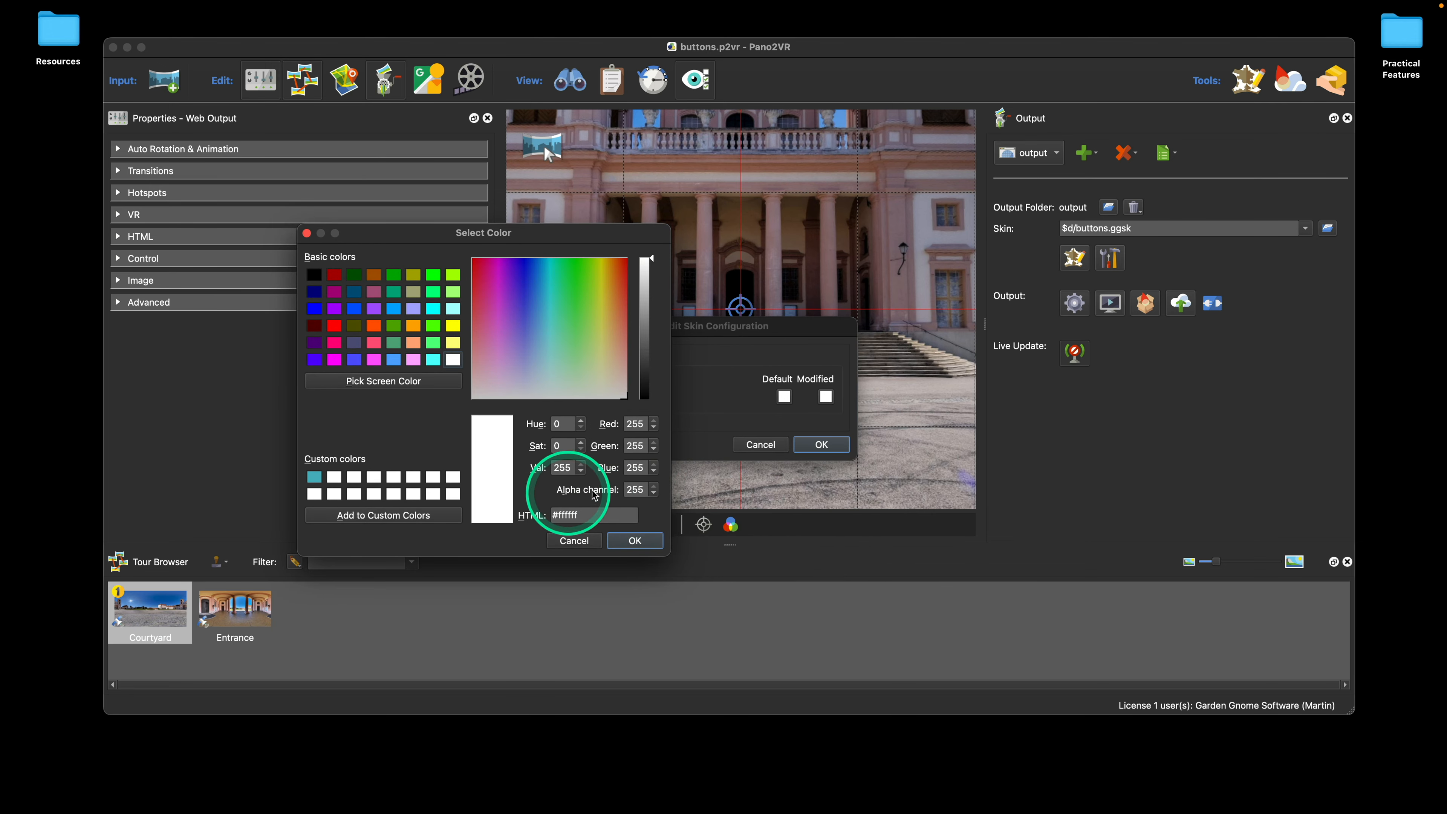
left_click(375, 325)
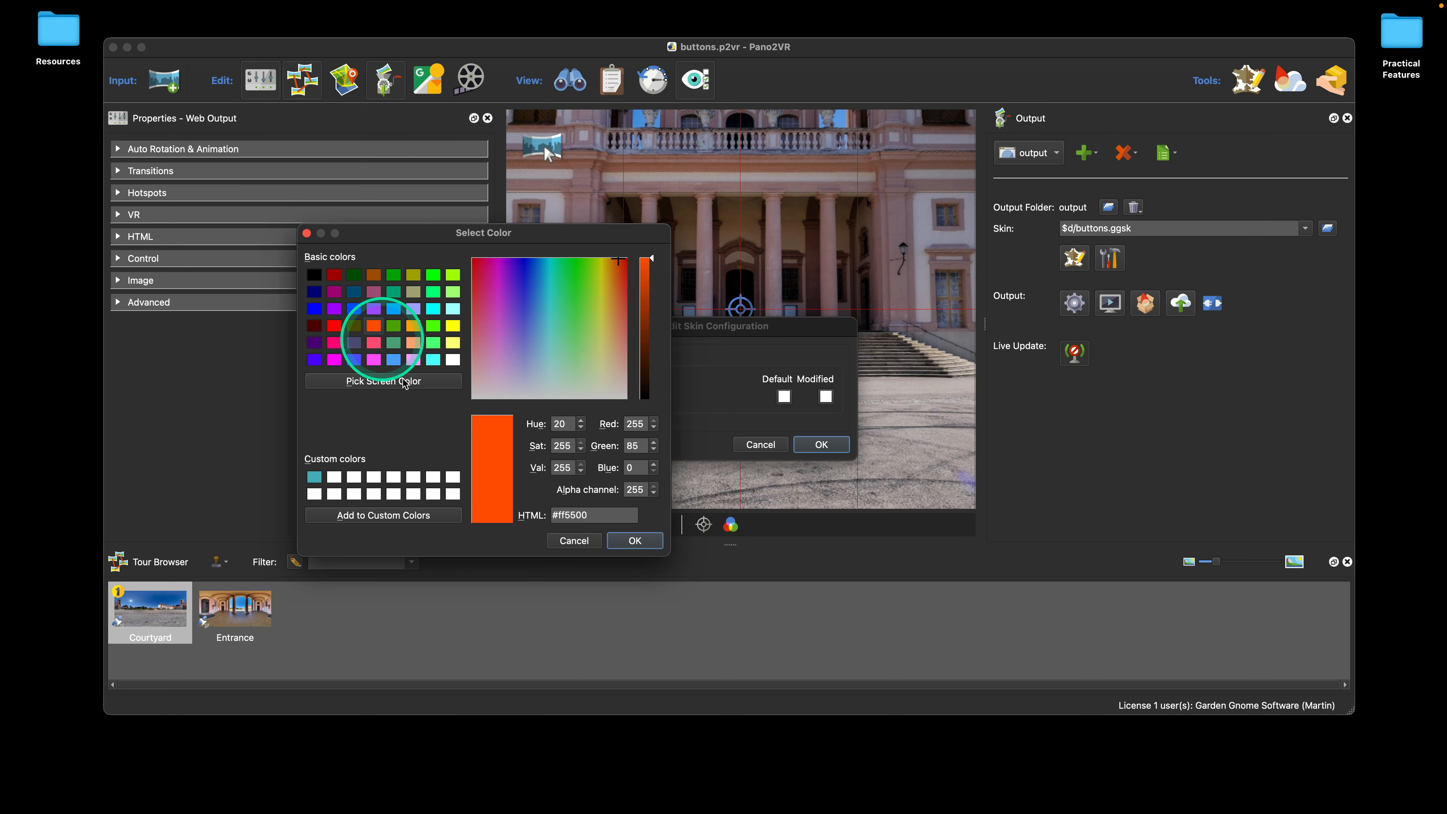
left_click(636, 541)
left_click(821, 445)
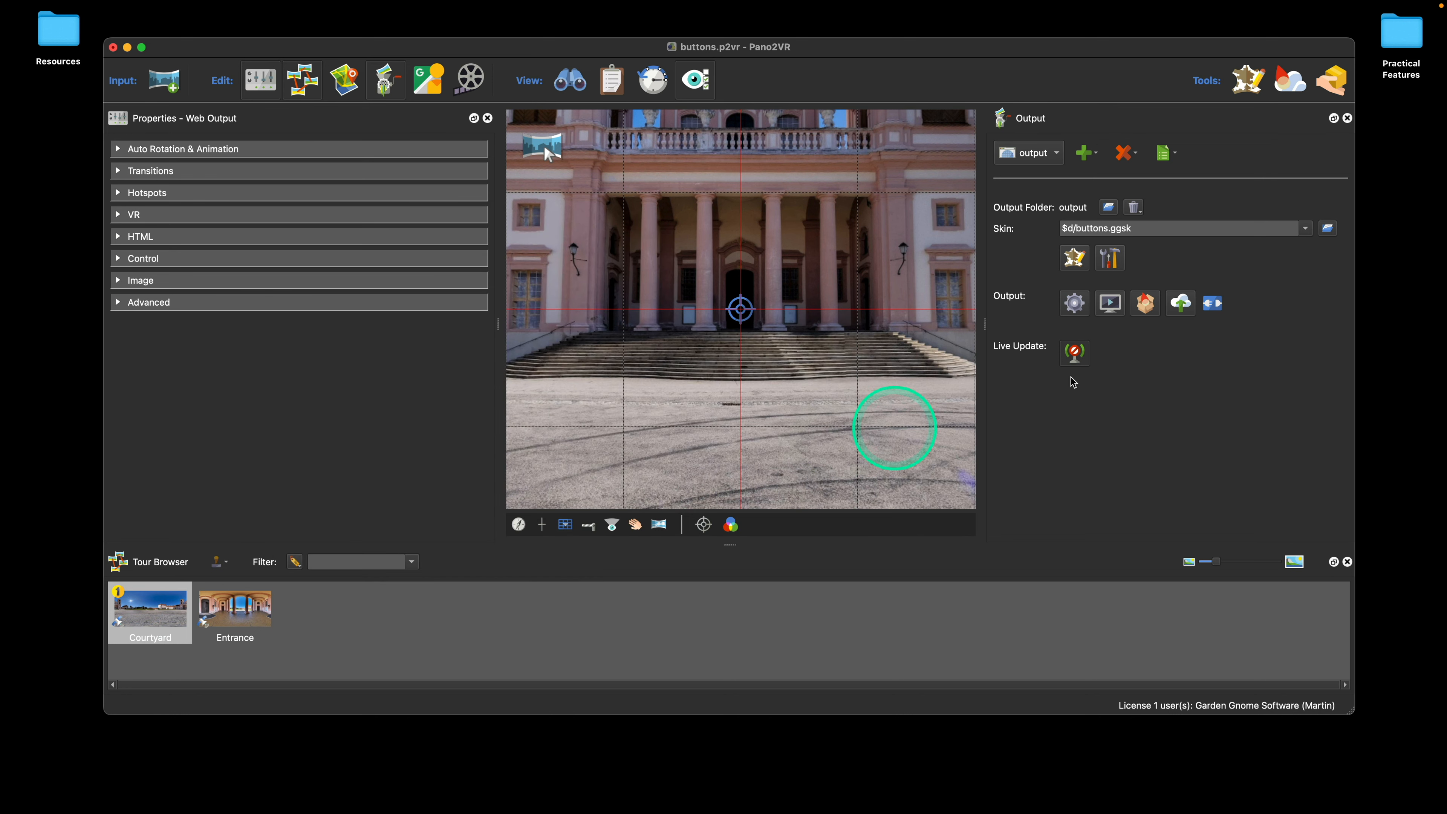
Step: Generate the web output, check the rectangles' color in the browser, and close the browser window
left_click(1074, 302)
left_click(832, 393)
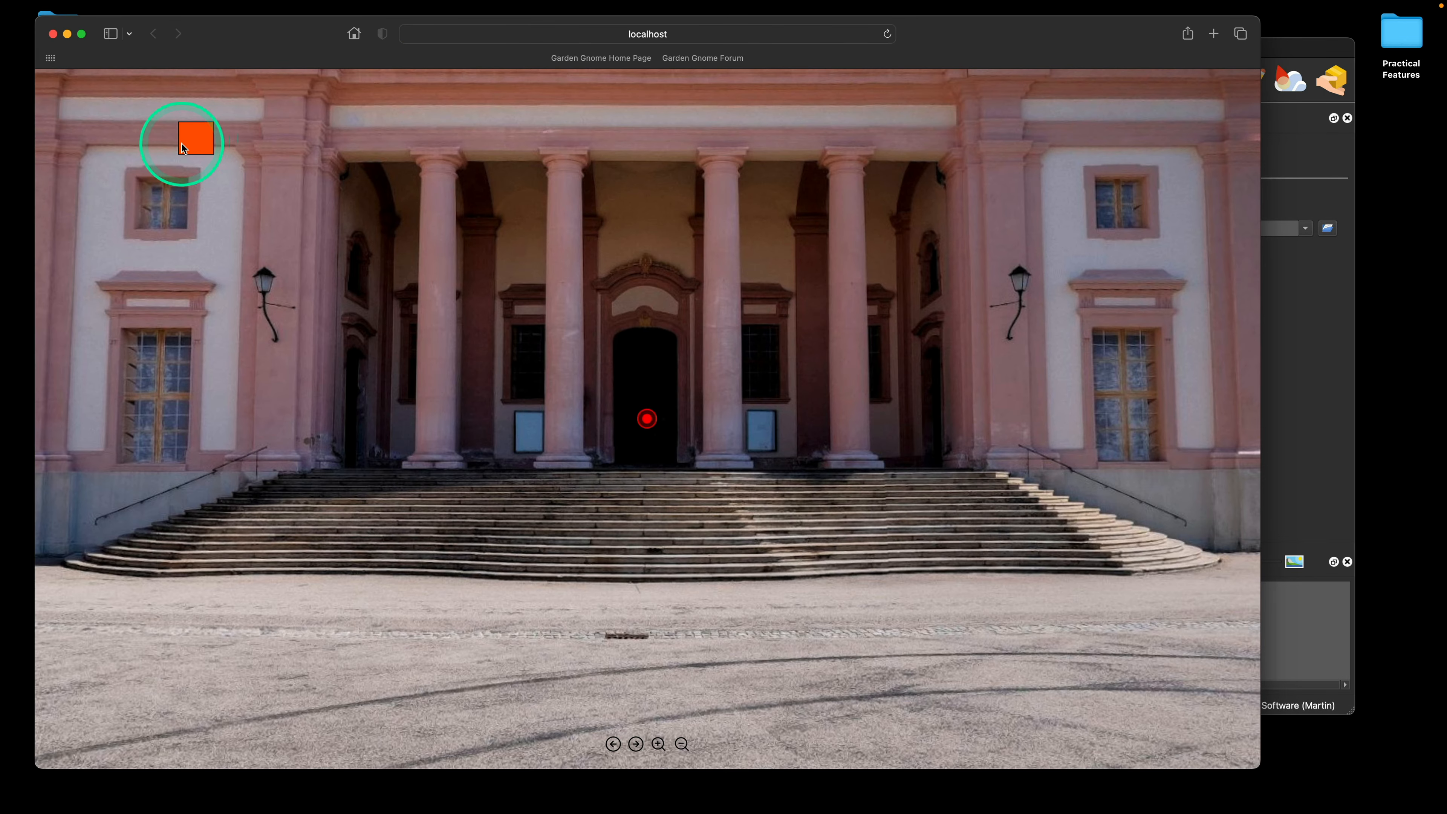
left_click(53, 34)
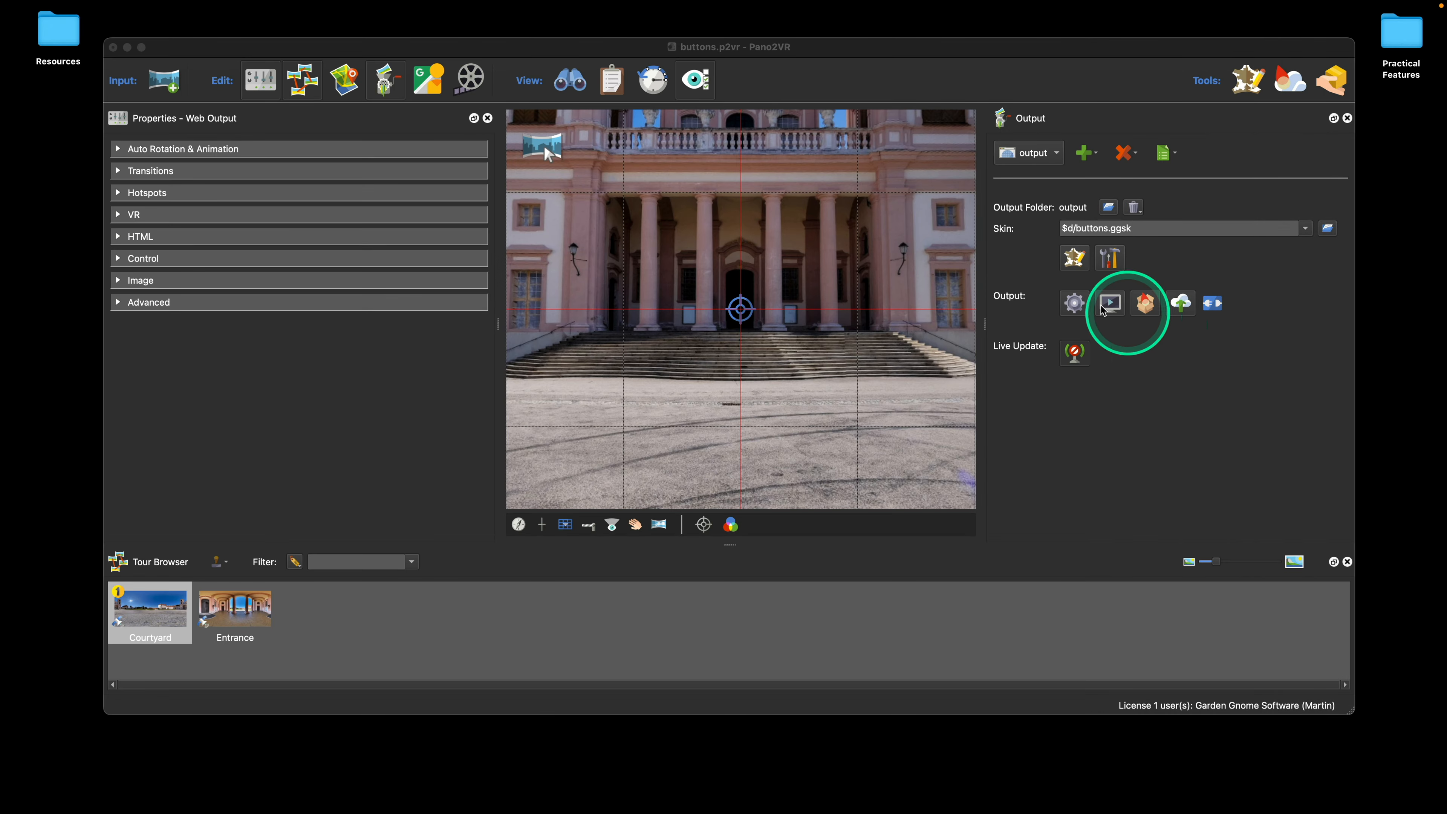
Step: Compare the rectangles in the skin with the default and modified colors in the skin configuration, leaving the configuration without changes
left_click(1075, 258)
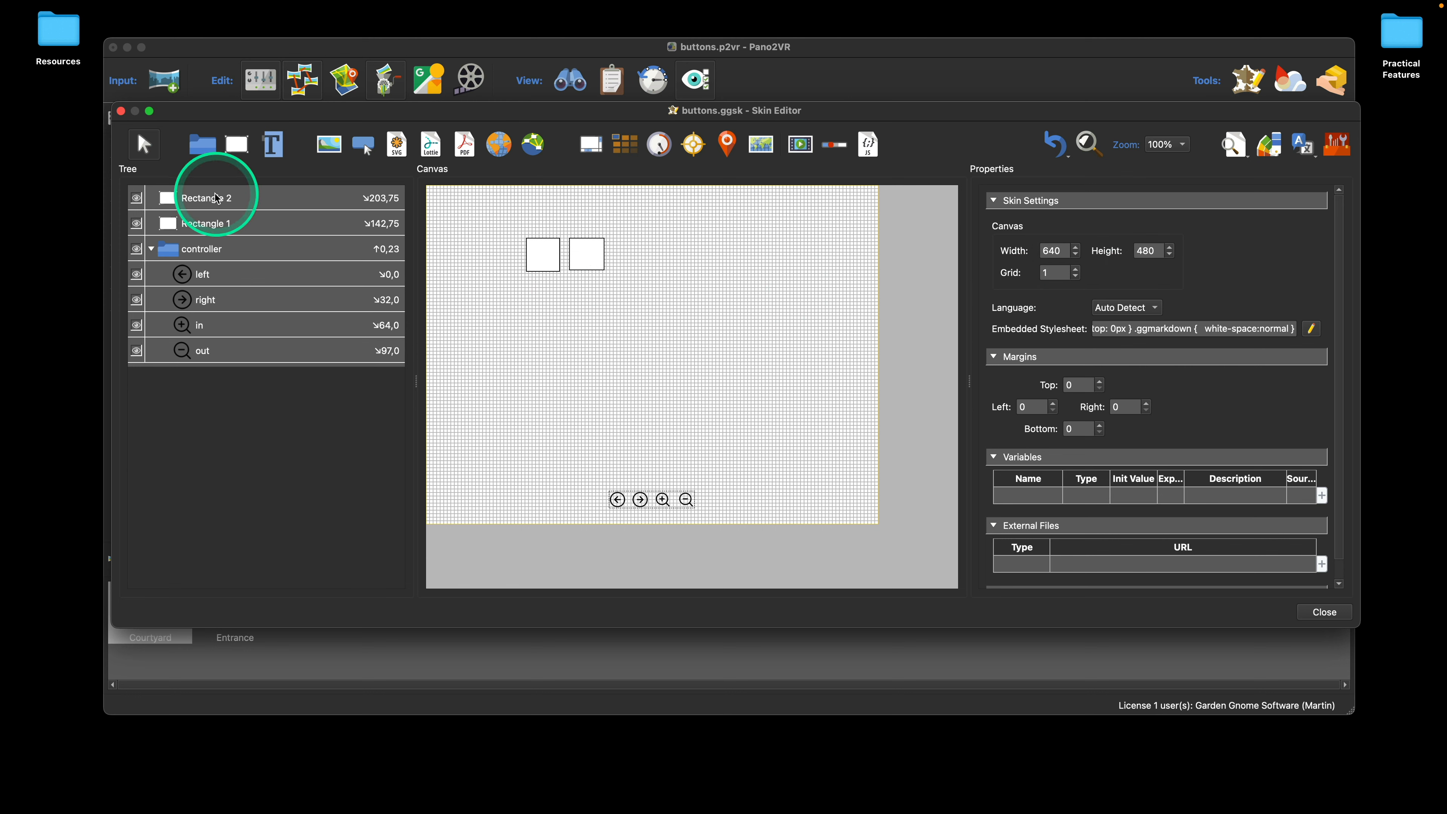
left_click(1130, 60)
left_click(1111, 257)
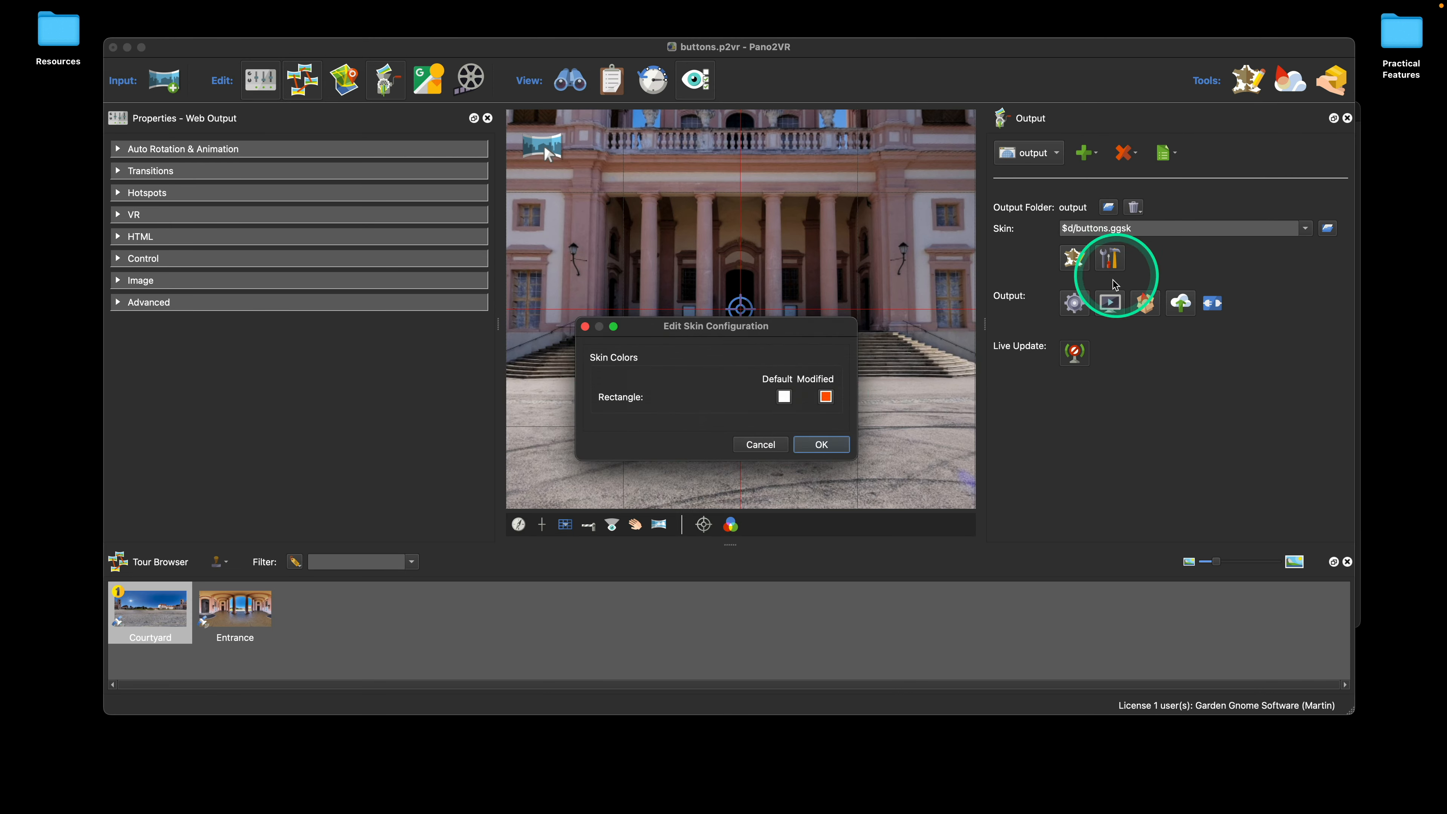
left_click(768, 444)
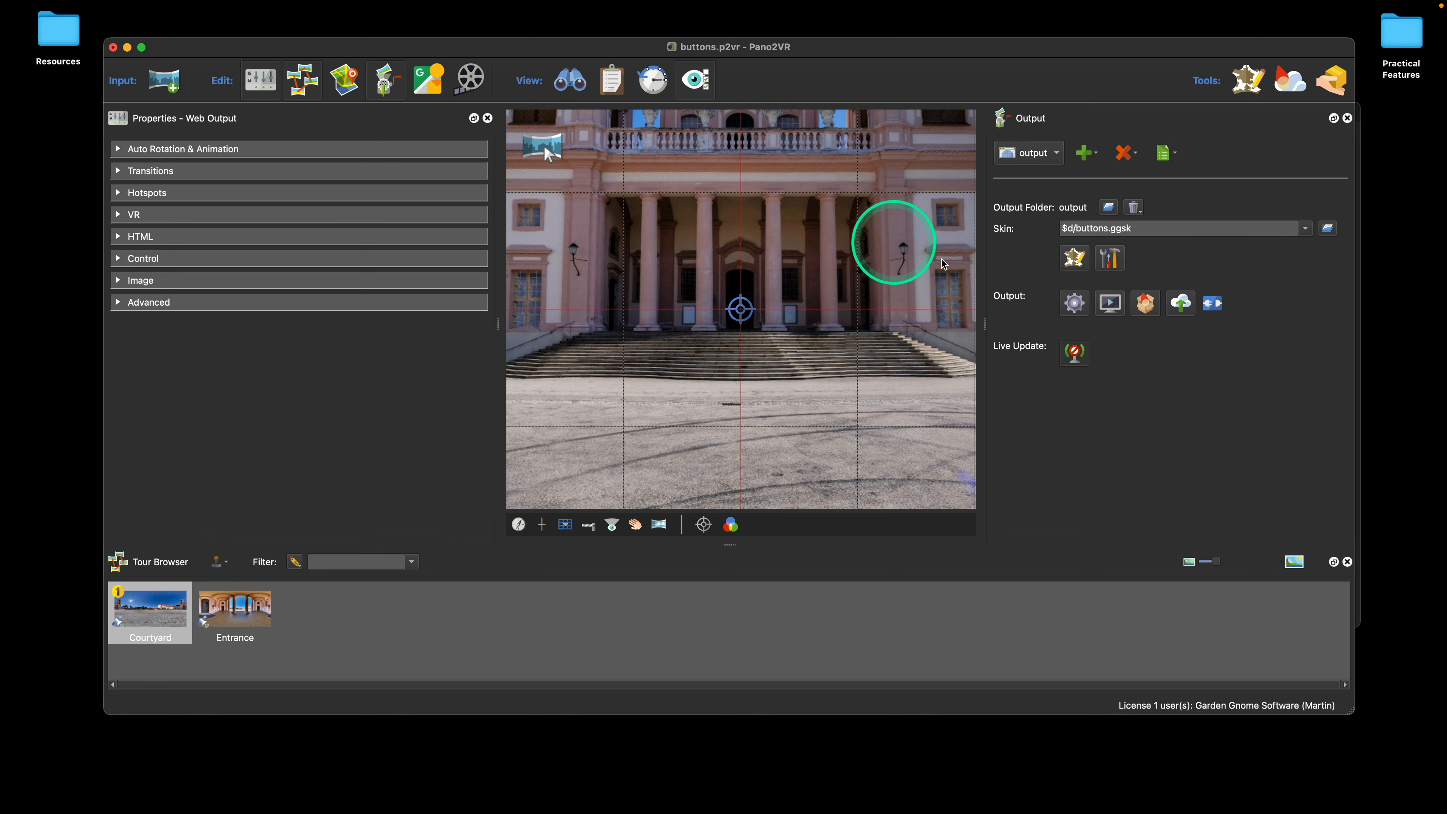
Step: Try to stop exposing the white Rectangle color in the skin's color list, and cancel the color changes
left_click(1074, 257)
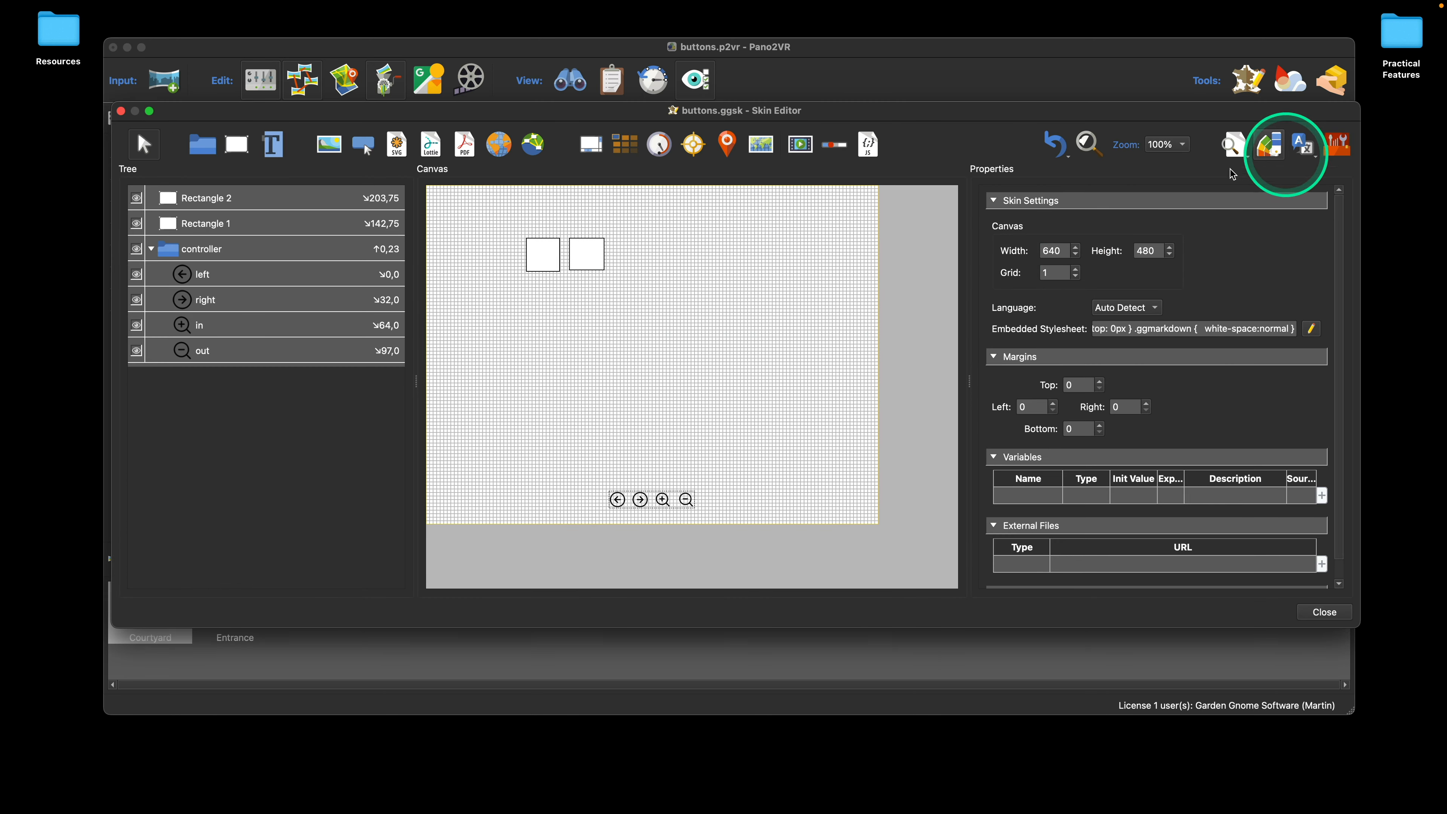
left_click(1269, 147)
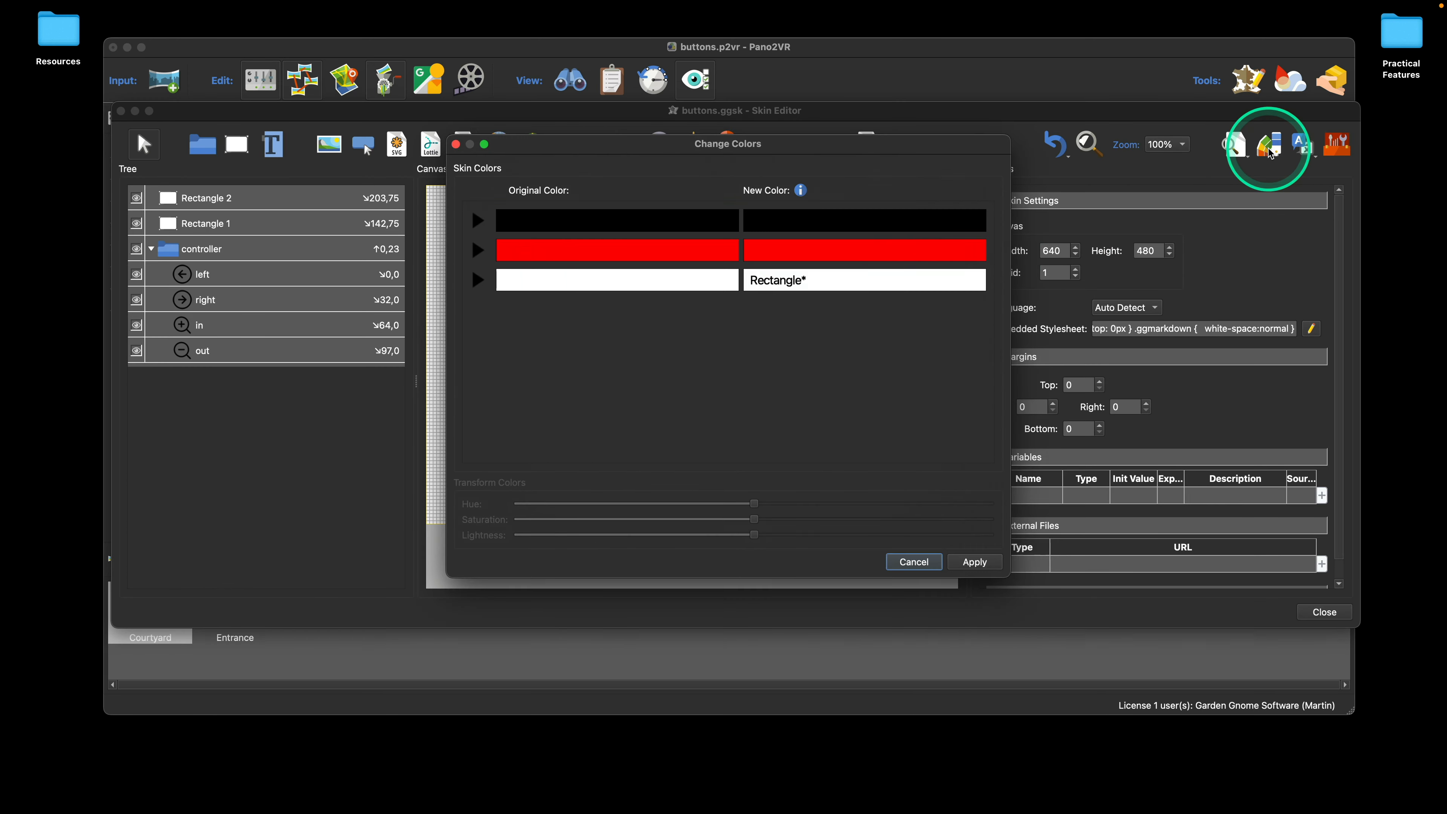
right_click(886, 284)
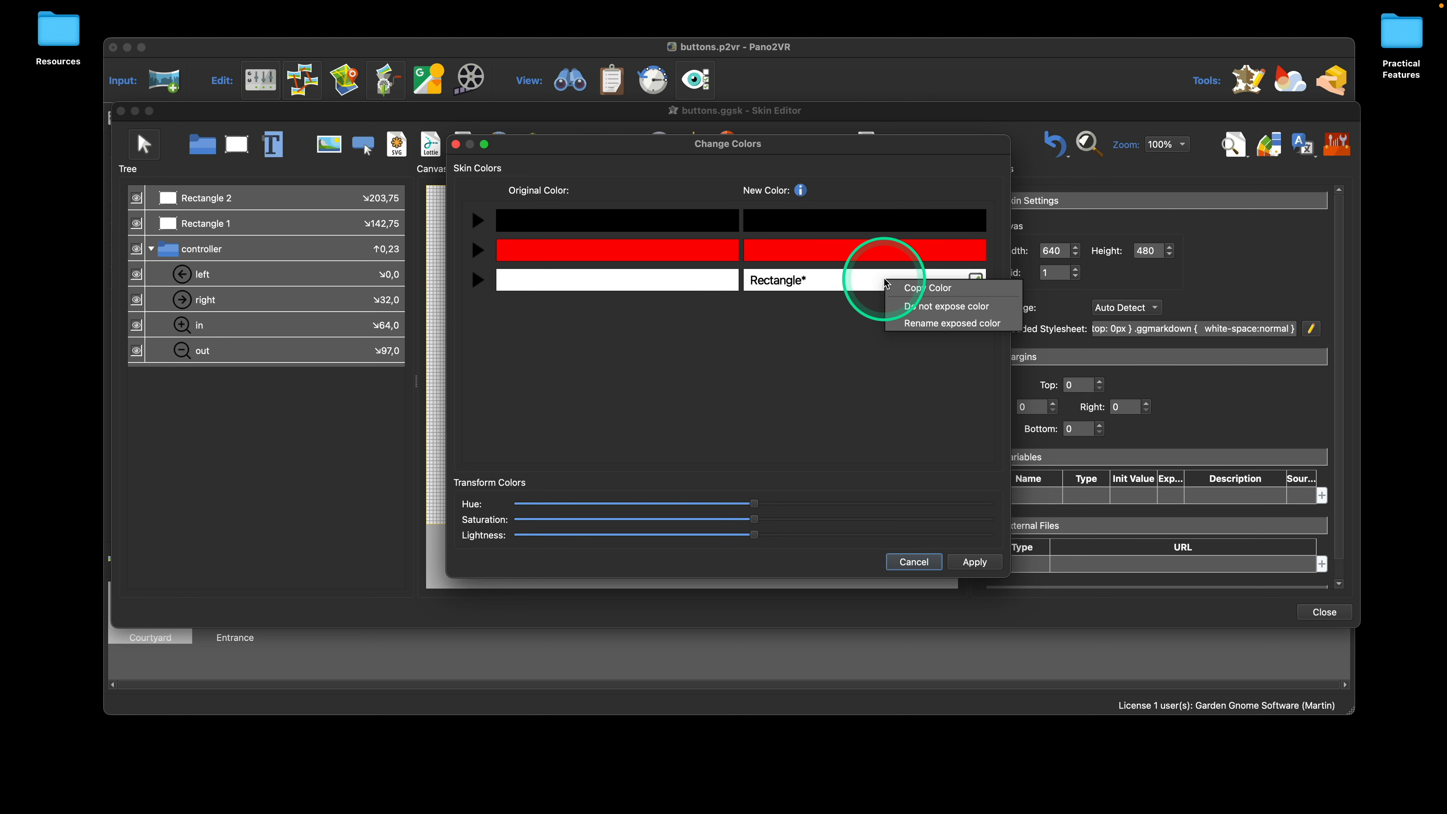
left_click(985, 313)
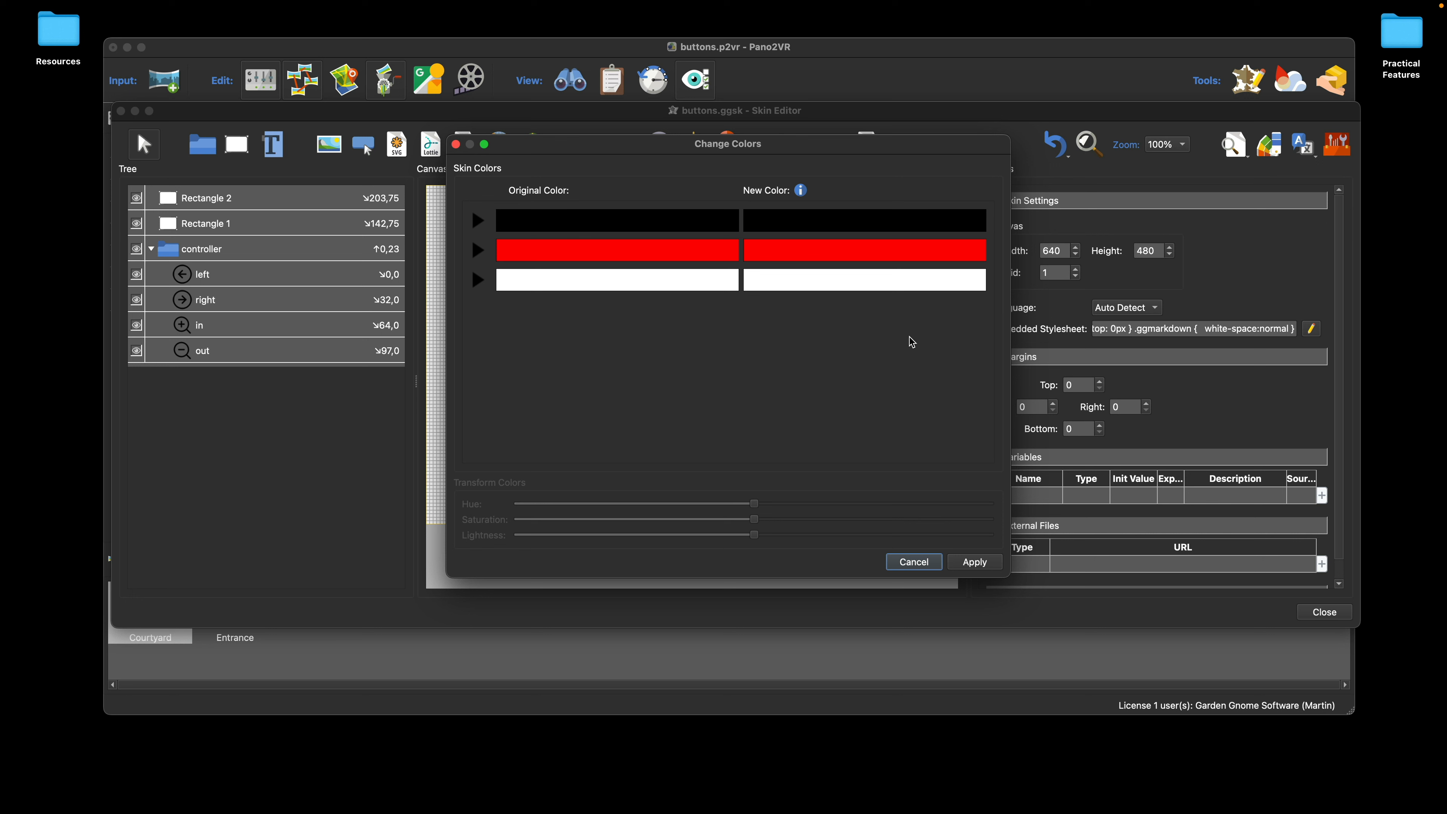
left_click(854, 280)
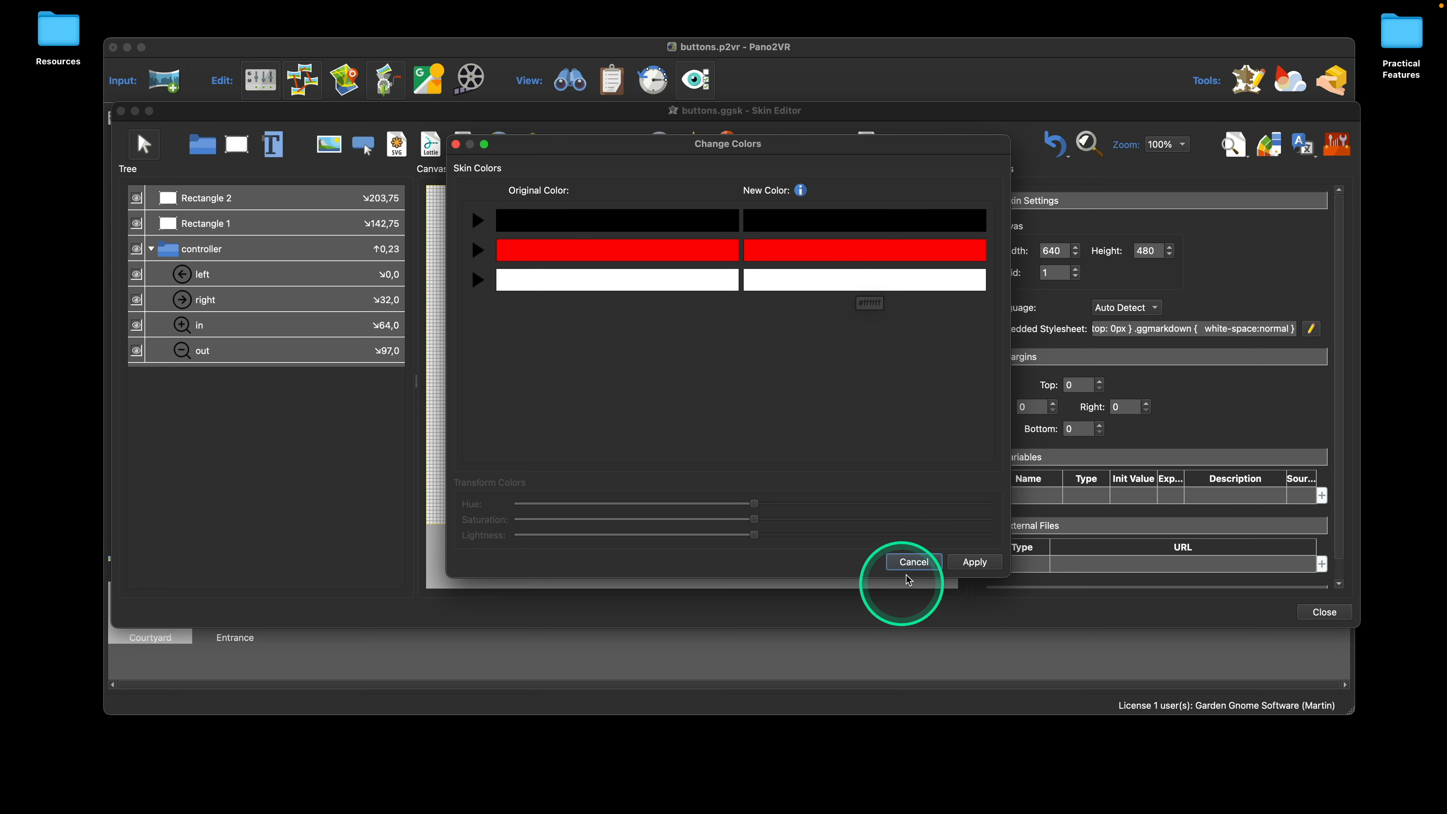
left_click(914, 562)
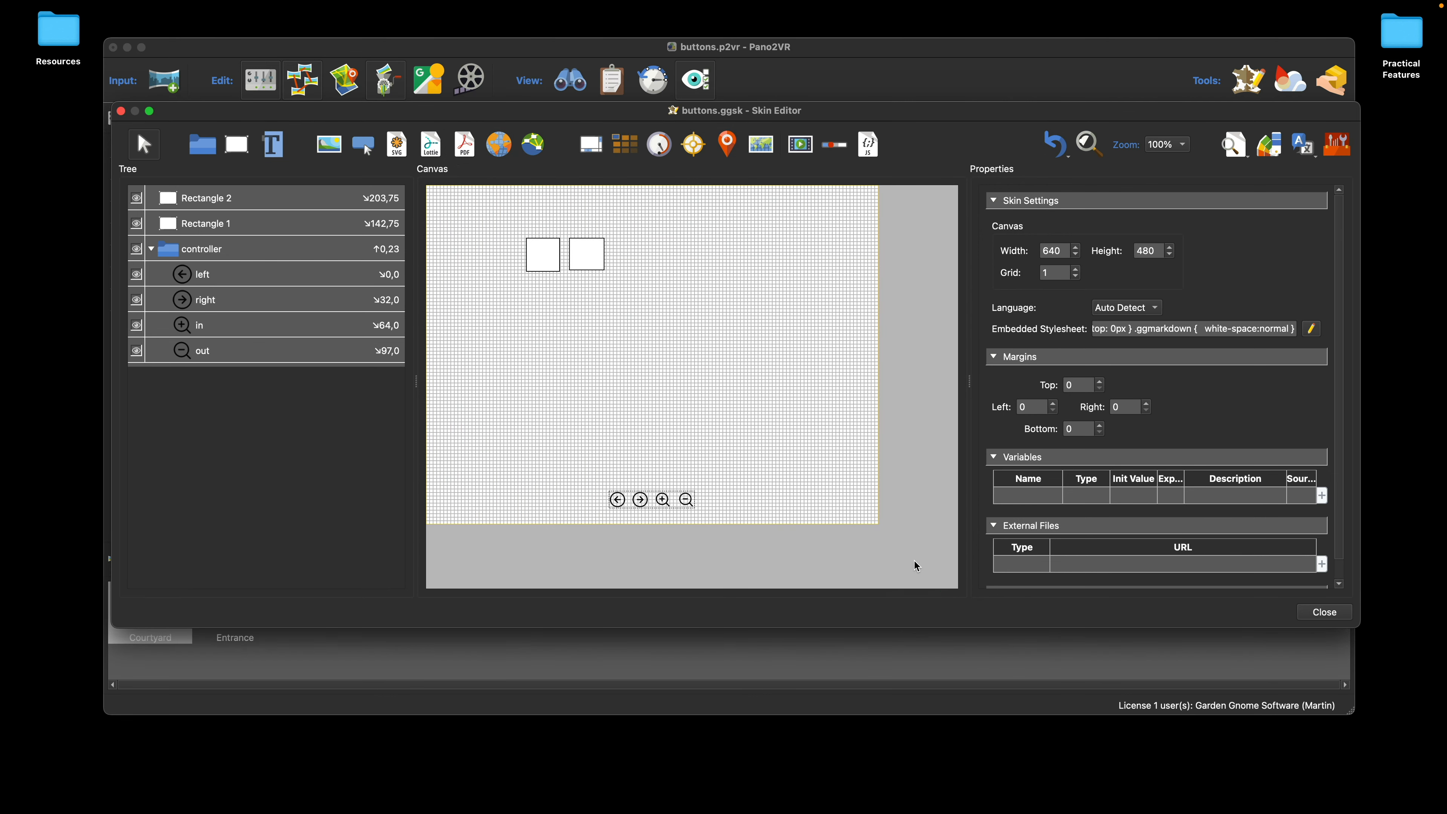
left_click(916, 561)
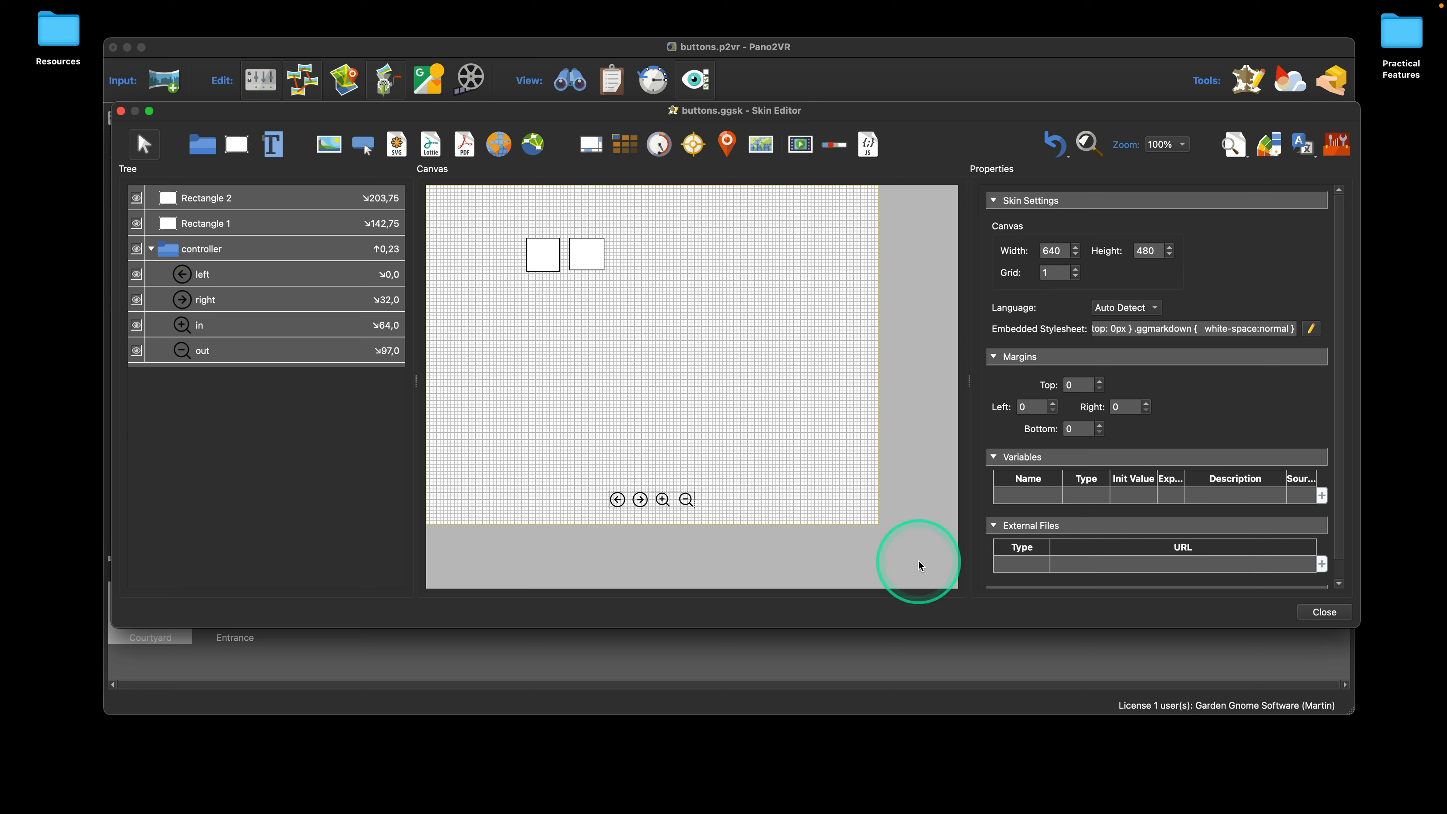
left_click(722, 389)
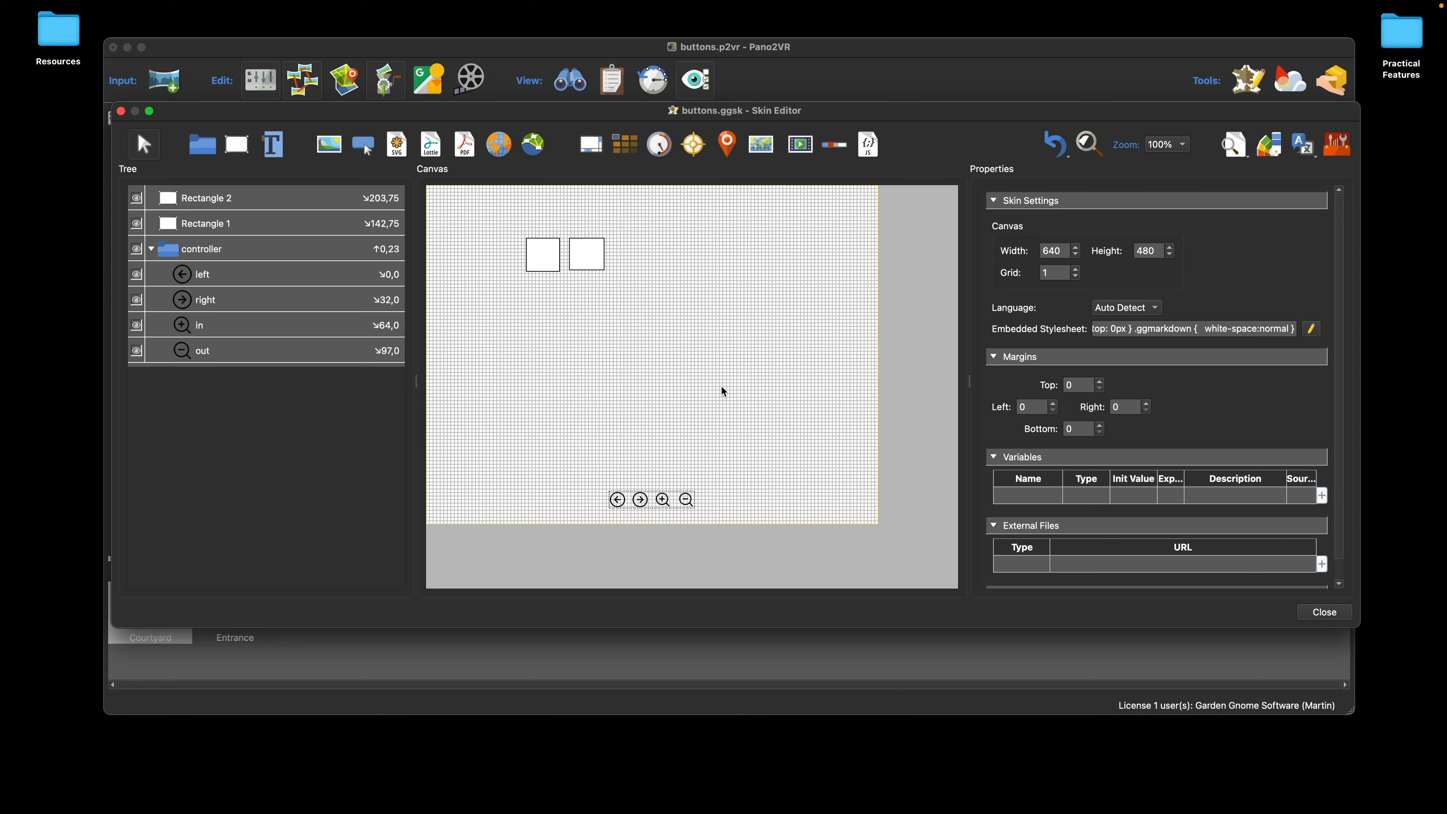
key("super+Tab")
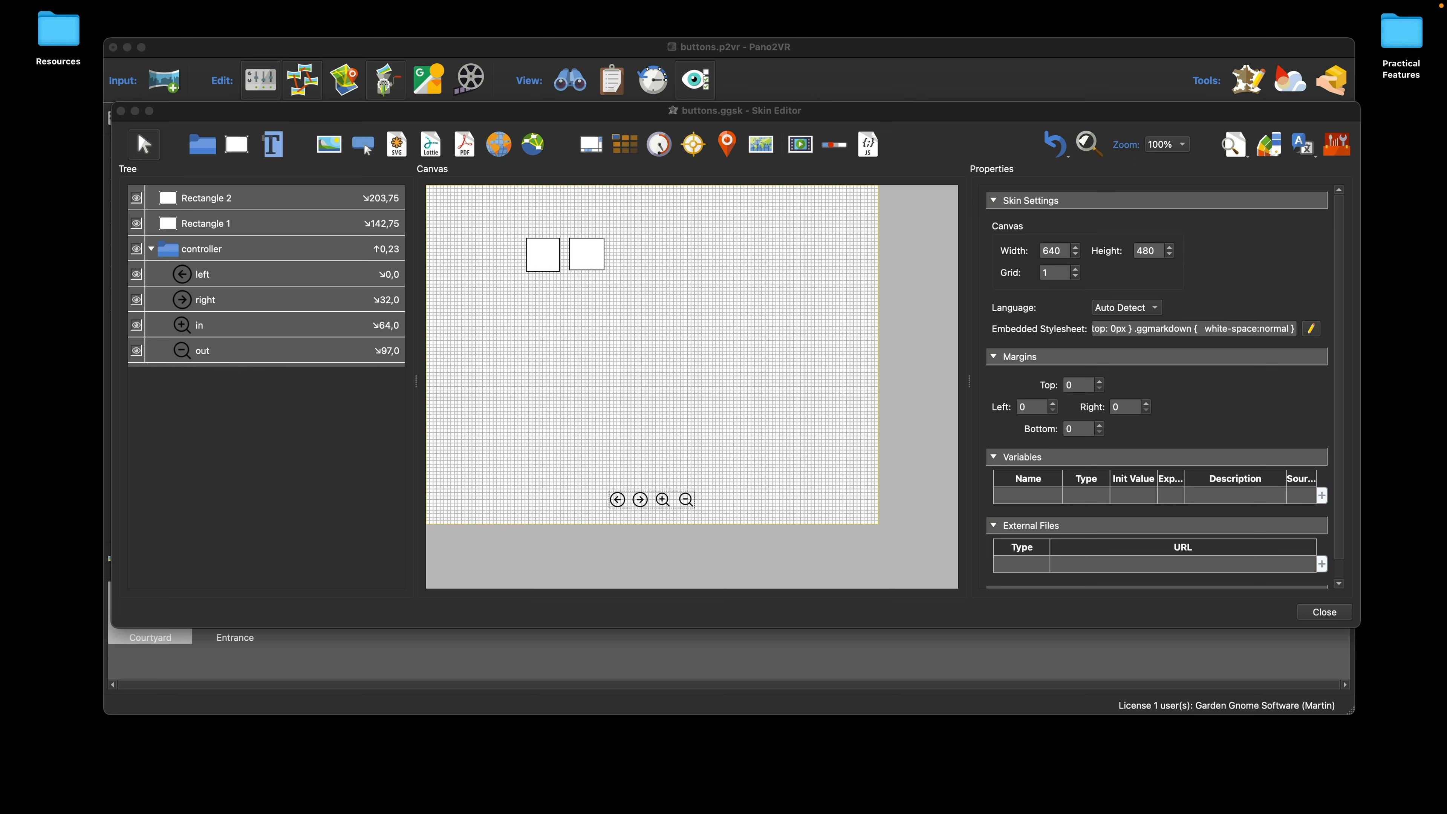
left_click(733, 351)
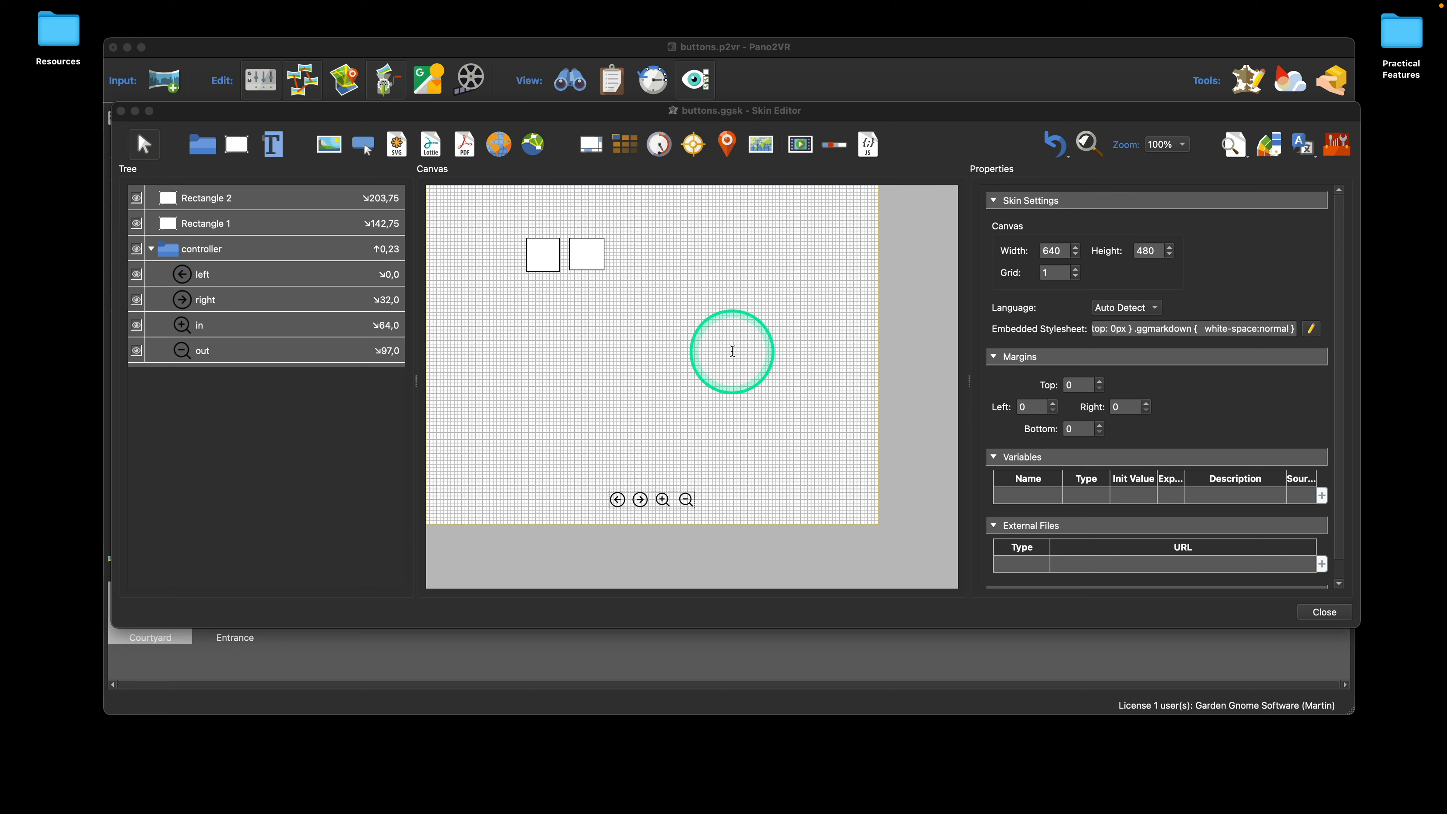
Step: Add a hotspot template to the canvas and move it to about X 394, Y 140
left_click(694, 145)
left_click(713, 276)
left_click_drag(716, 285, 724, 289)
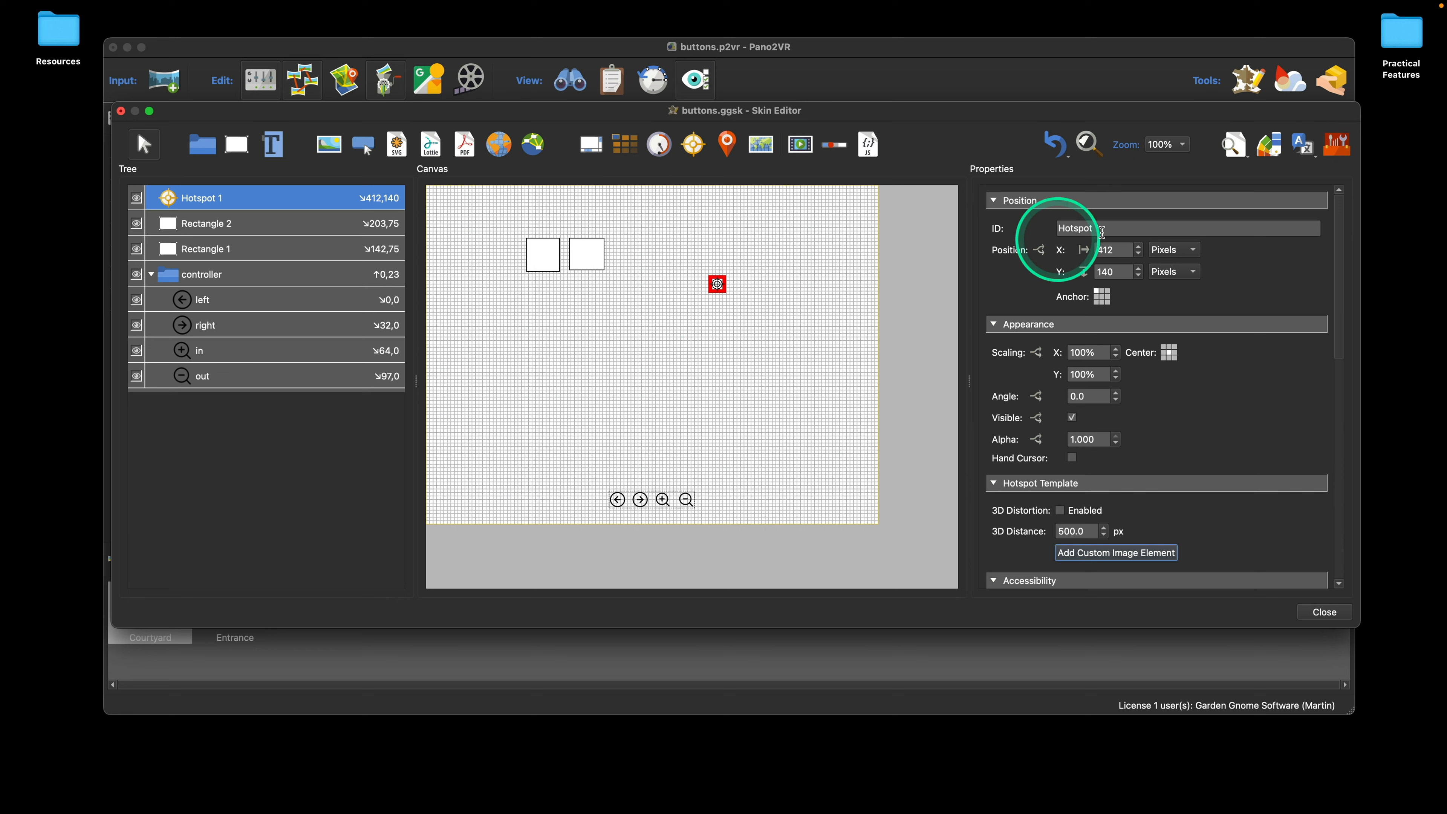
left_click_drag(705, 281, 706, 282)
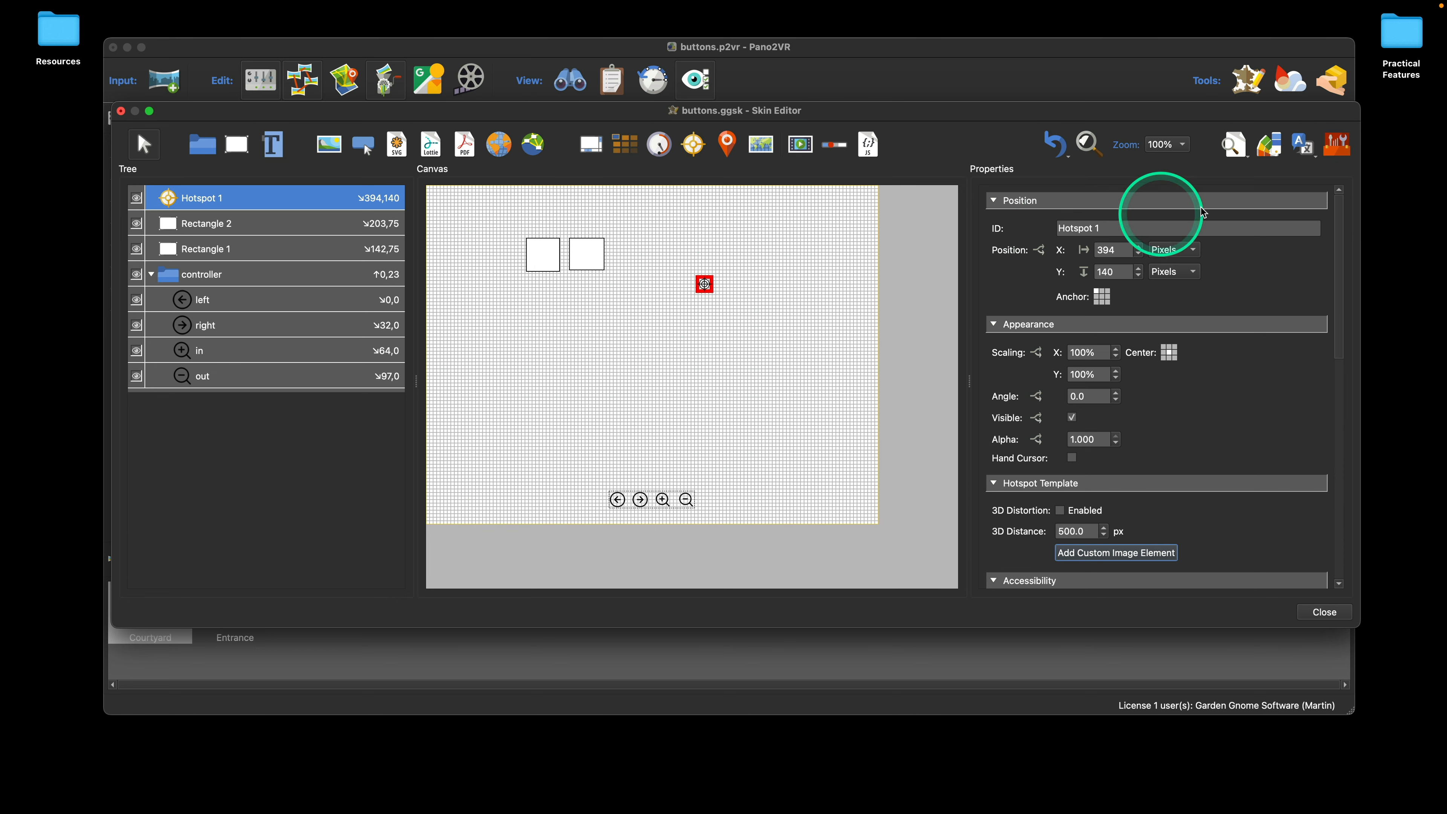
Step: Insert the crosshair target icon from the Material icon set and move it beside the hotspot template to about X 282, Y 135
left_click(1335, 150)
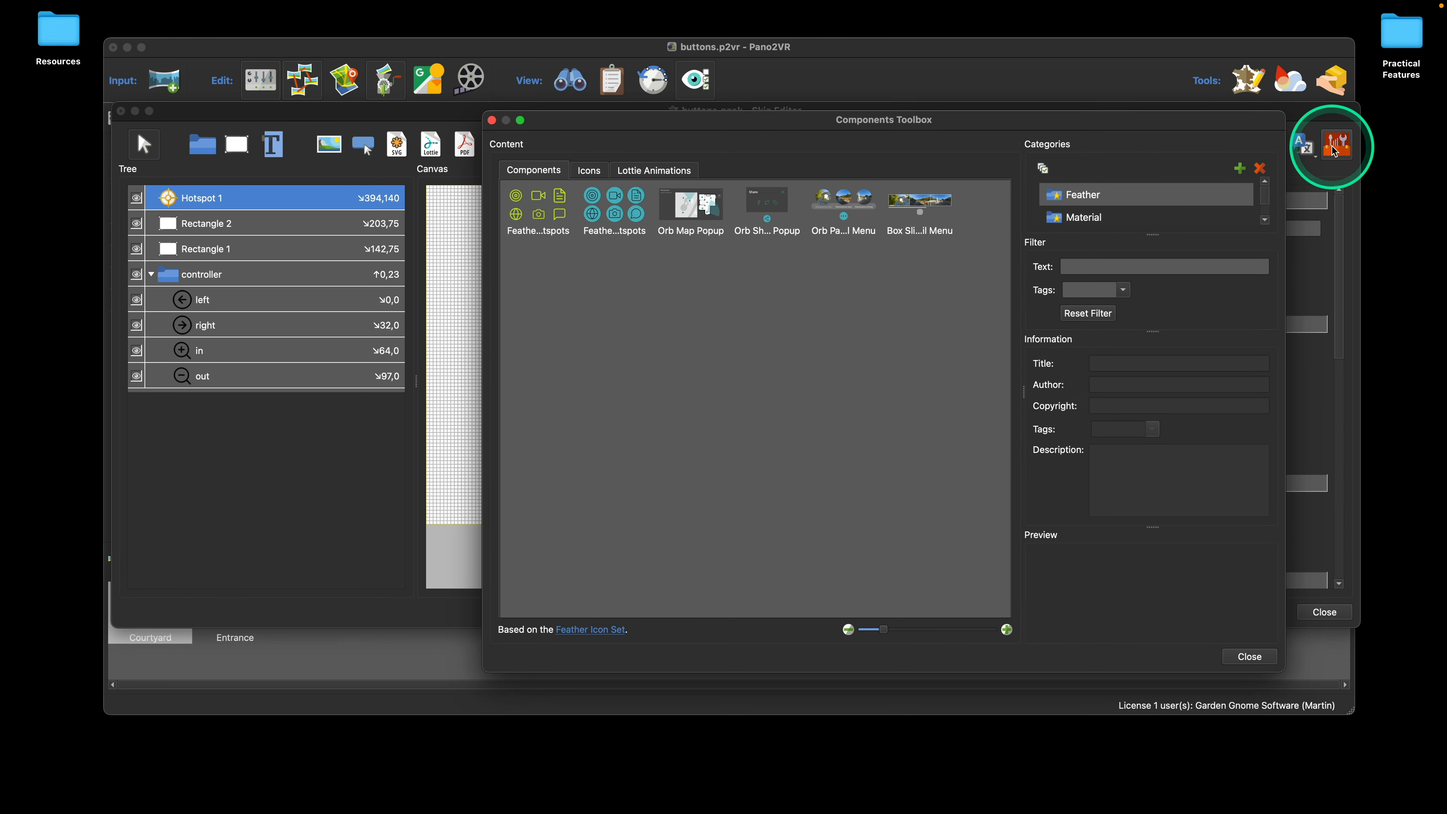
left_click(600, 174)
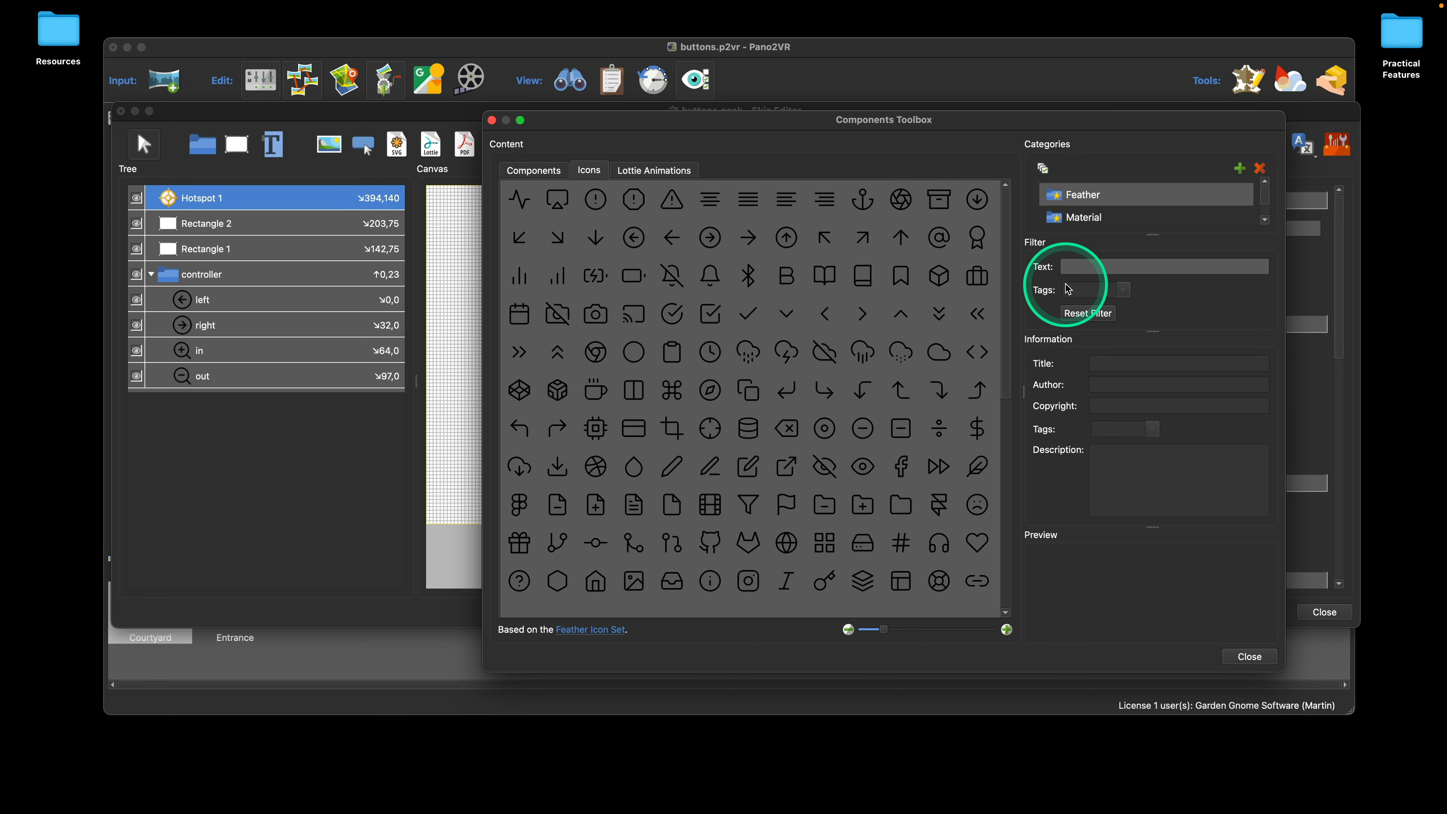
left_click(1078, 218)
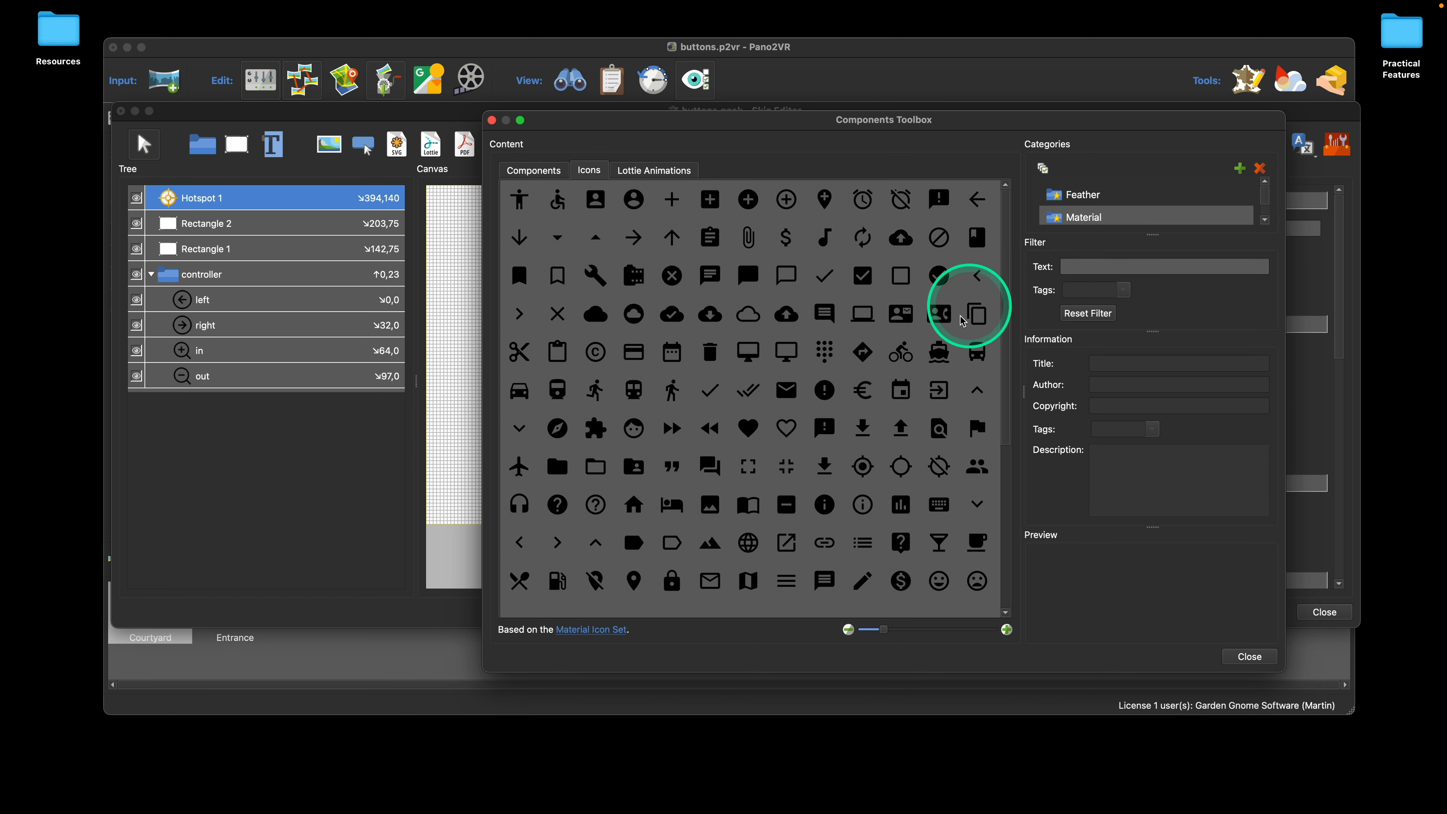
double_click(863, 466)
left_click(1249, 657)
left_click_drag(435, 196, 635, 289)
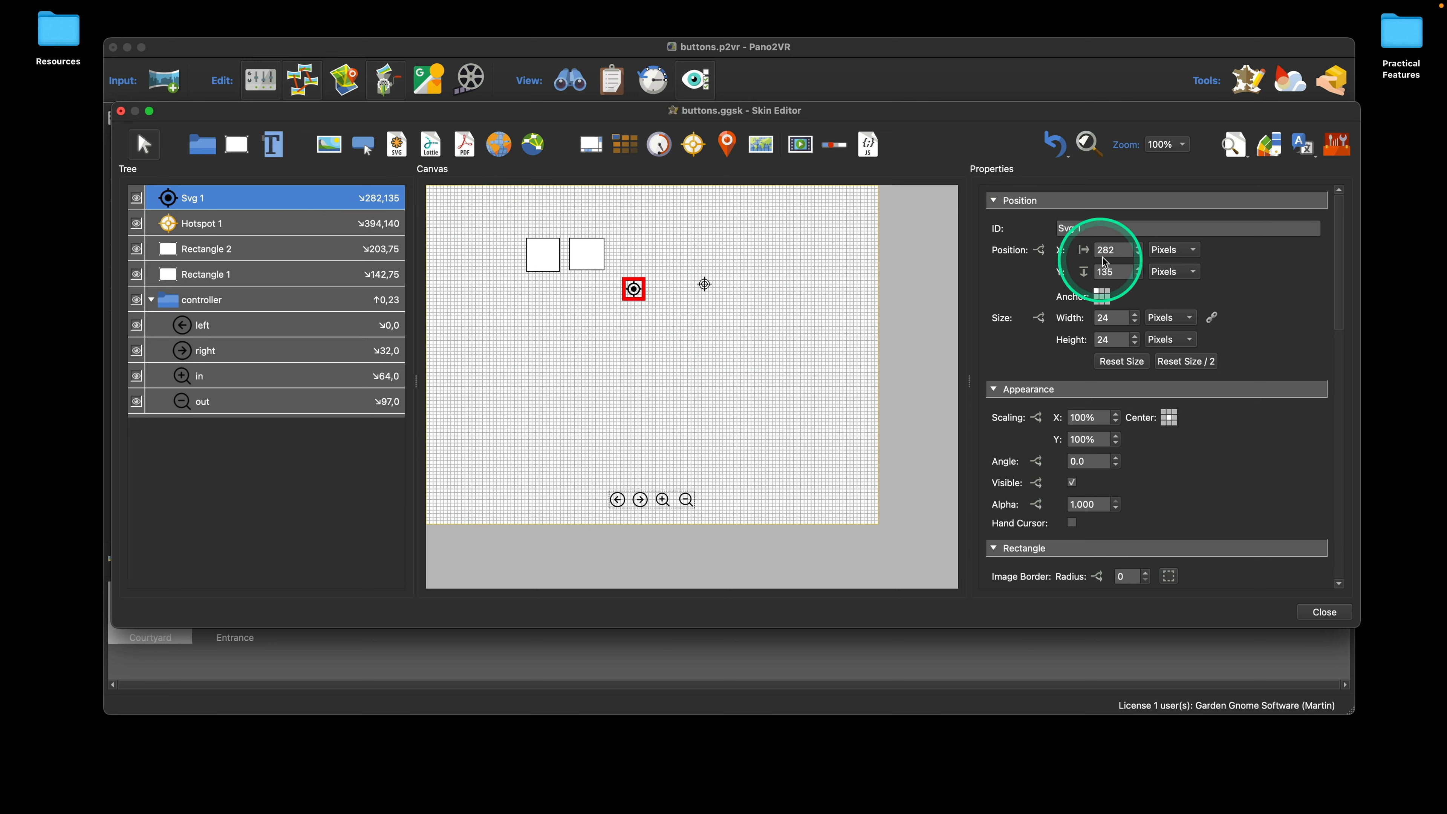
Step: Resize the target icon to 32 by 32 pixels and move it to about X 294, Y 167
double_click(1096, 318)
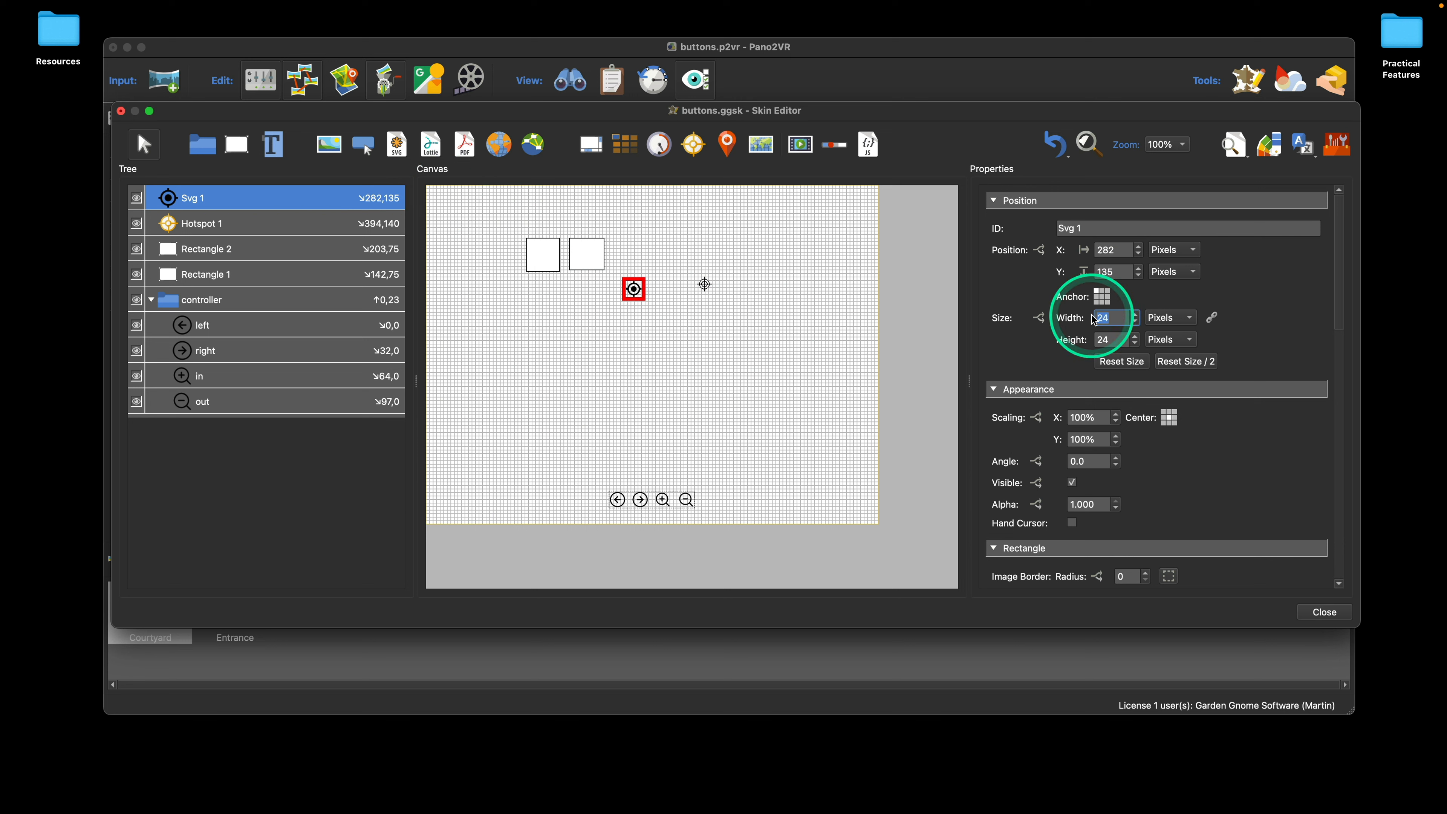
type("32")
key("Tab")
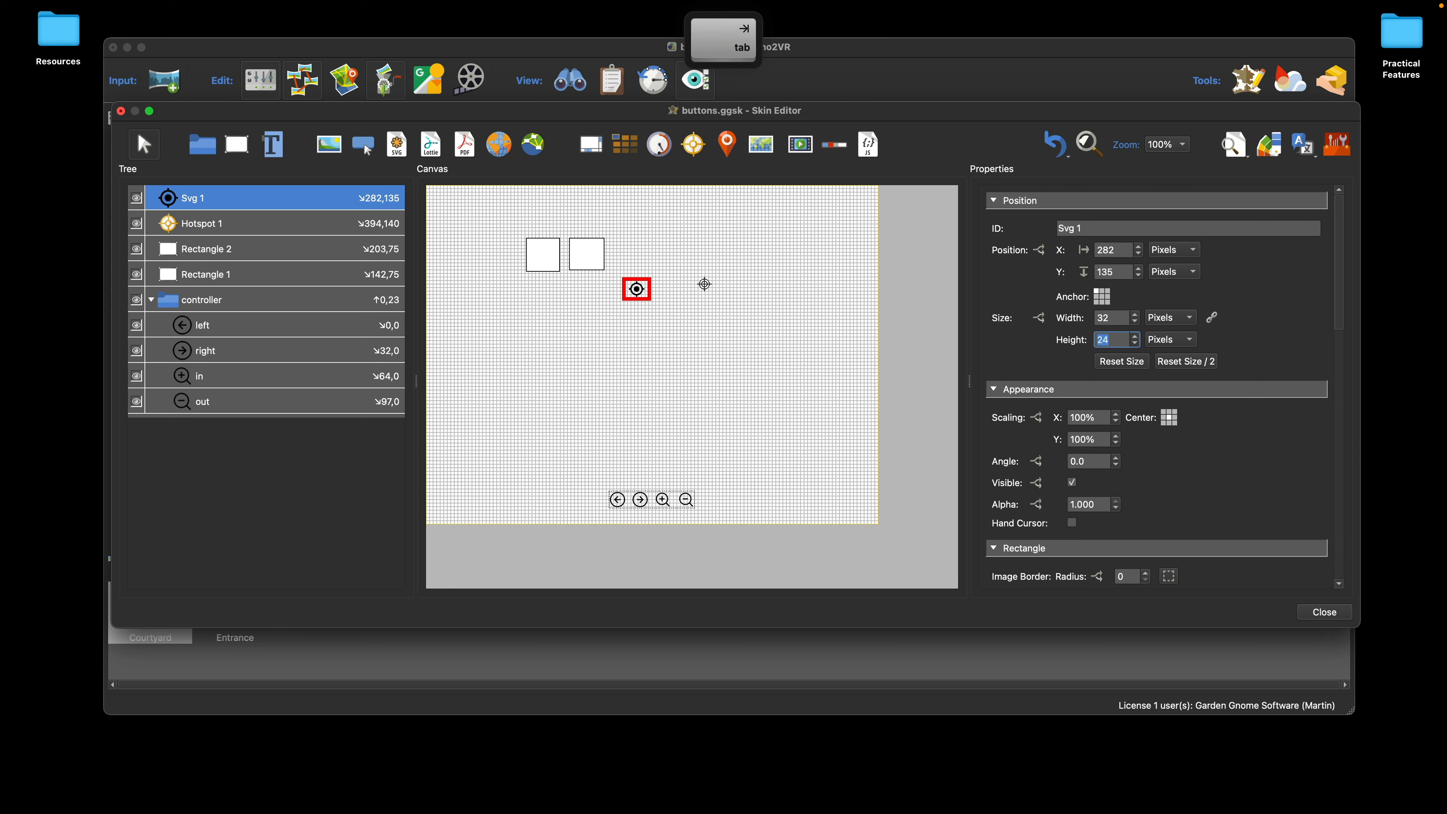
type("32")
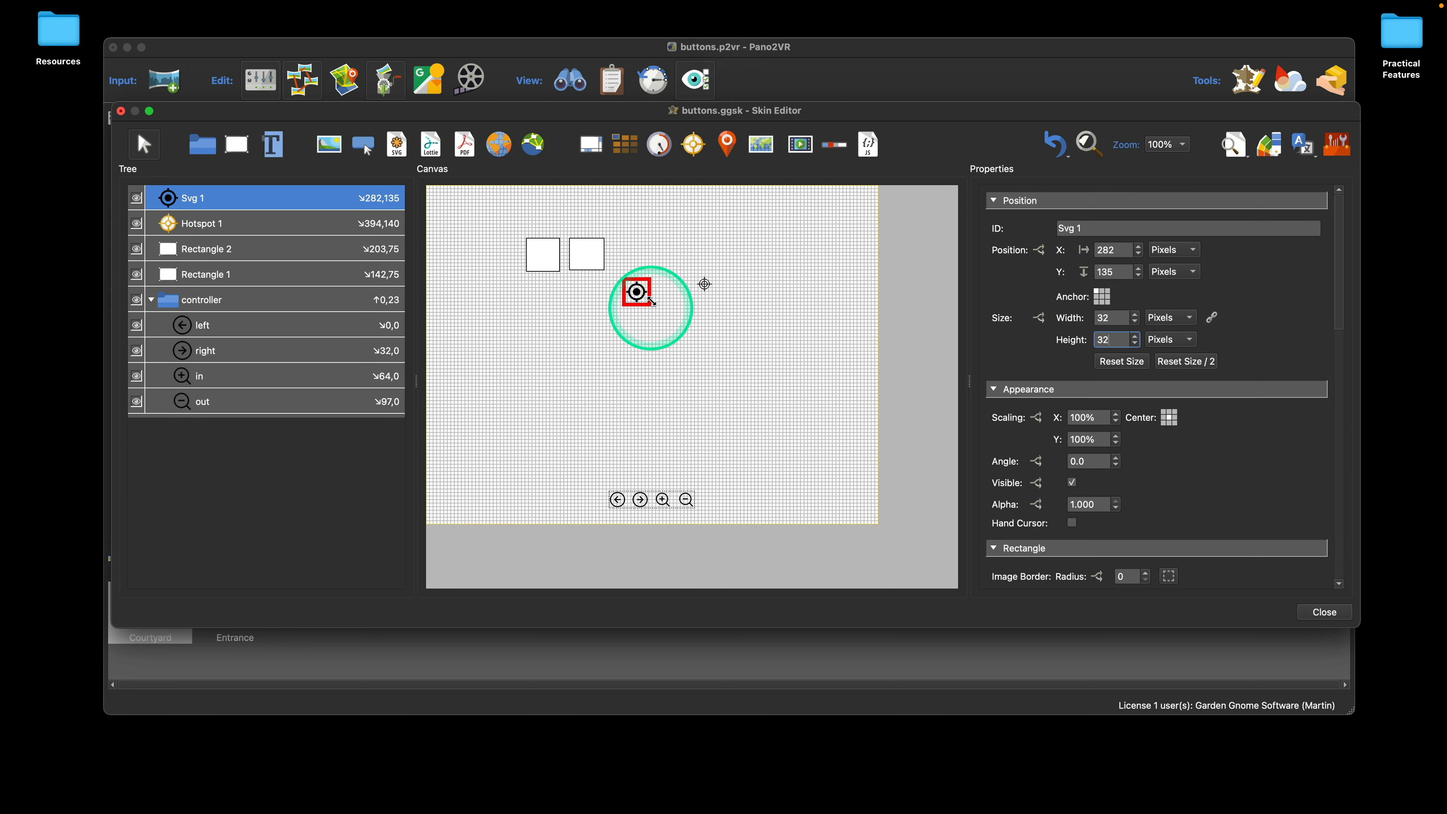
mouse_move(637, 292)
left_mouse_down()
mouse_move(703, 285)
mouse_move(645, 318)
left_mouse_up()
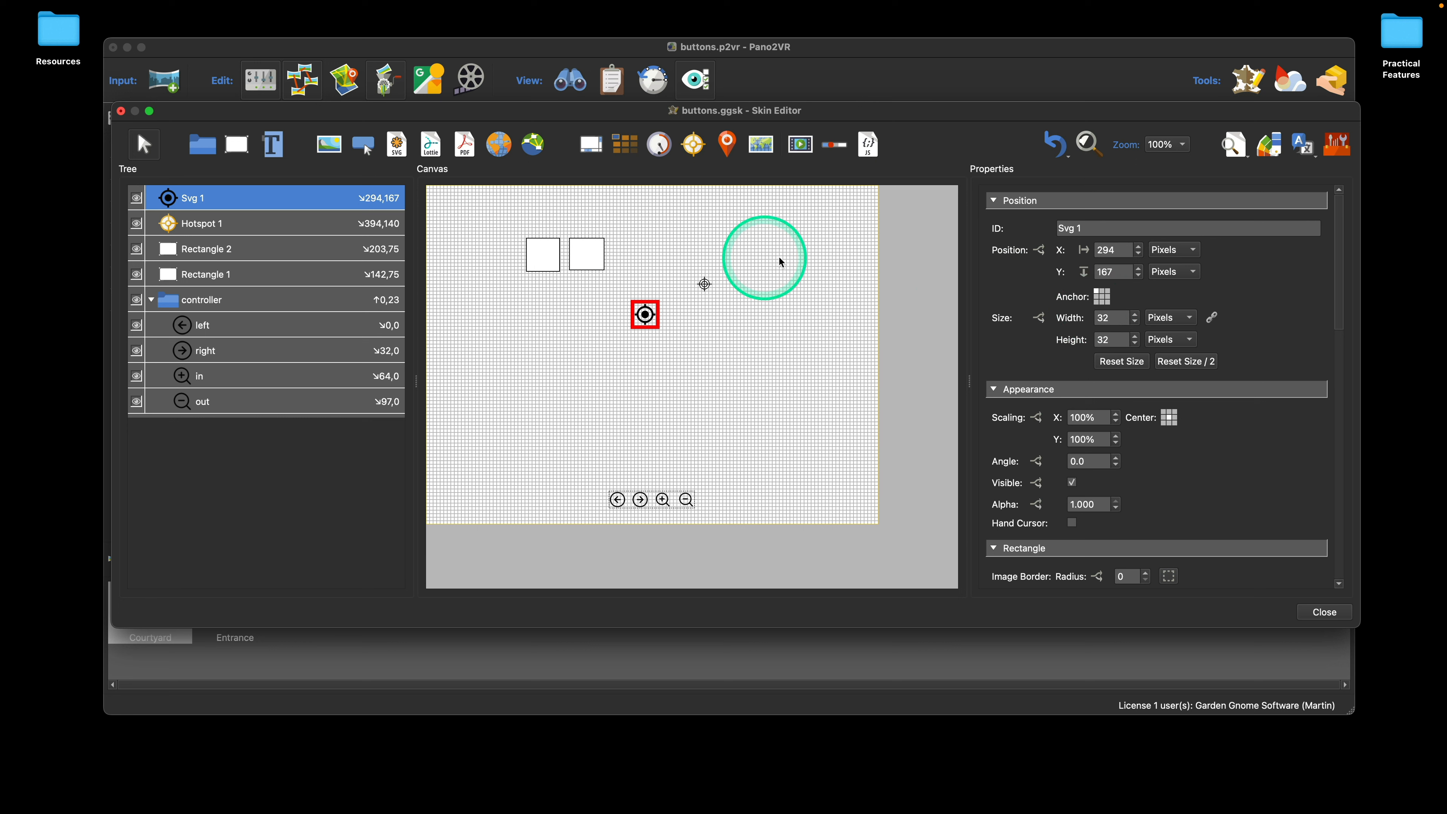
Step: Try nesting the target icon in the hotspot template with a center anchor, and undo the nesting
left_click(1103, 297)
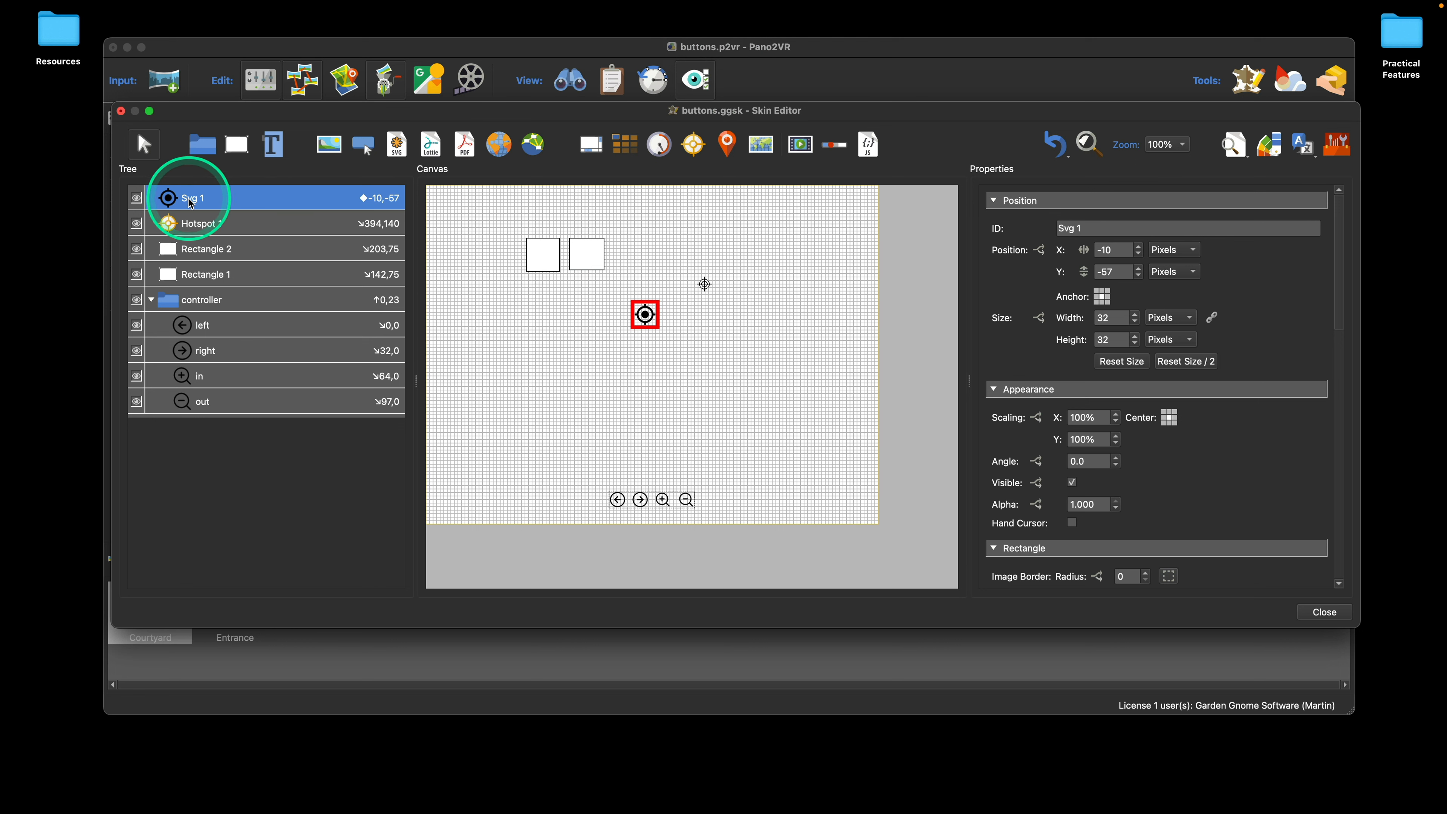
left_click_drag(188, 198, 186, 222)
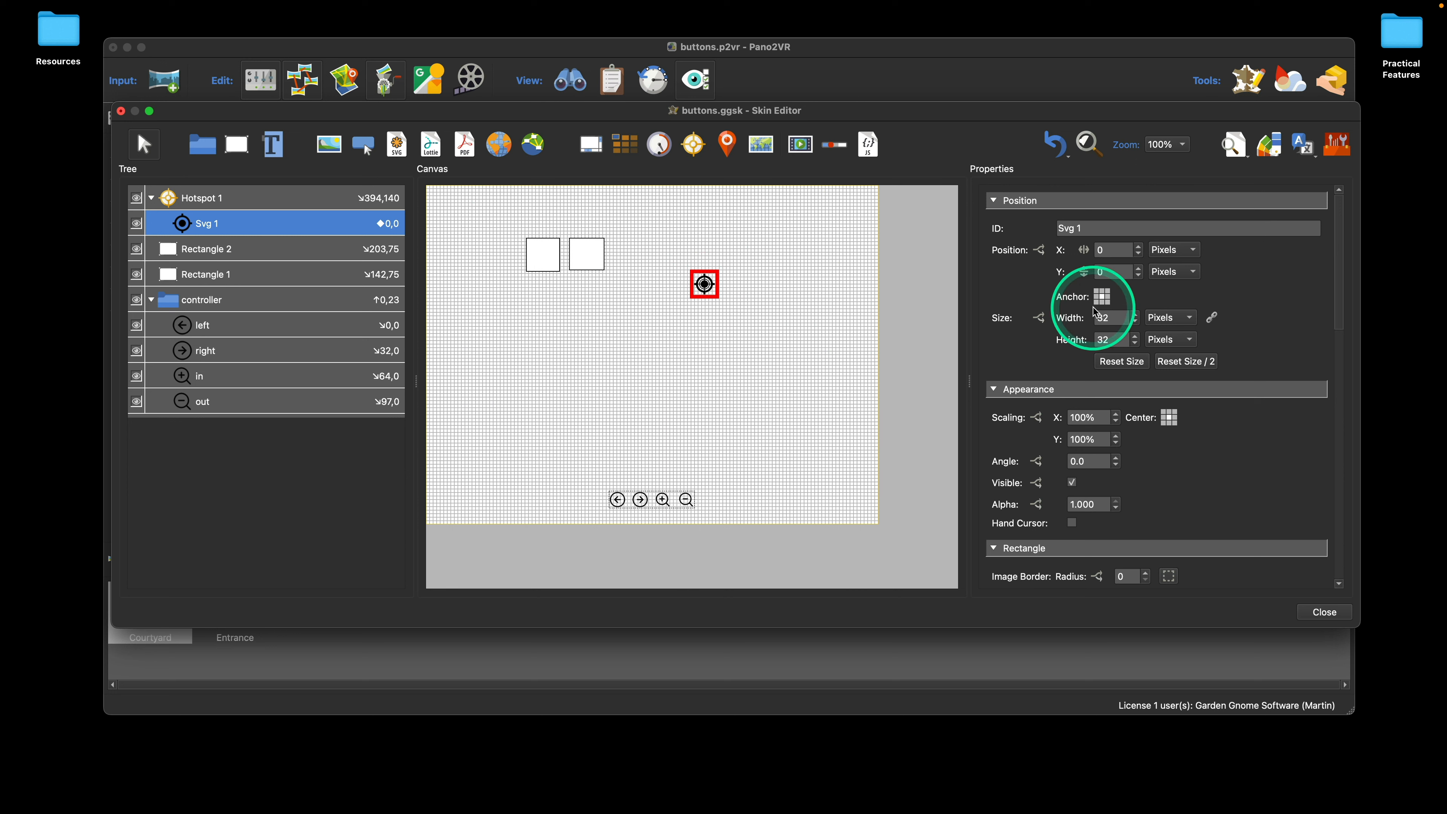
left_click(1065, 152)
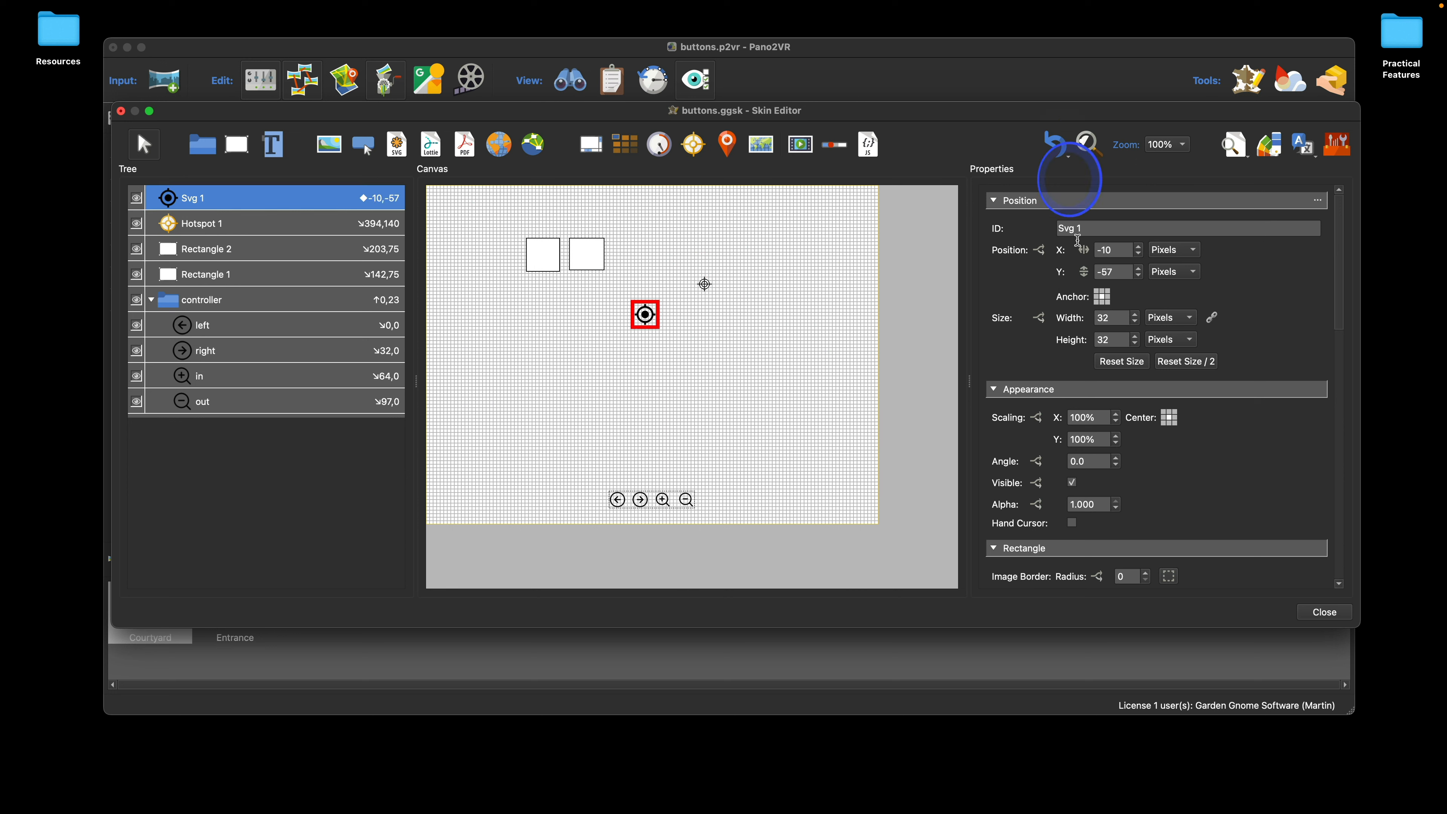
Step: Try nesting the target icon in the hotspot template with a top-left anchor, and undo the nesting
left_click(1099, 294)
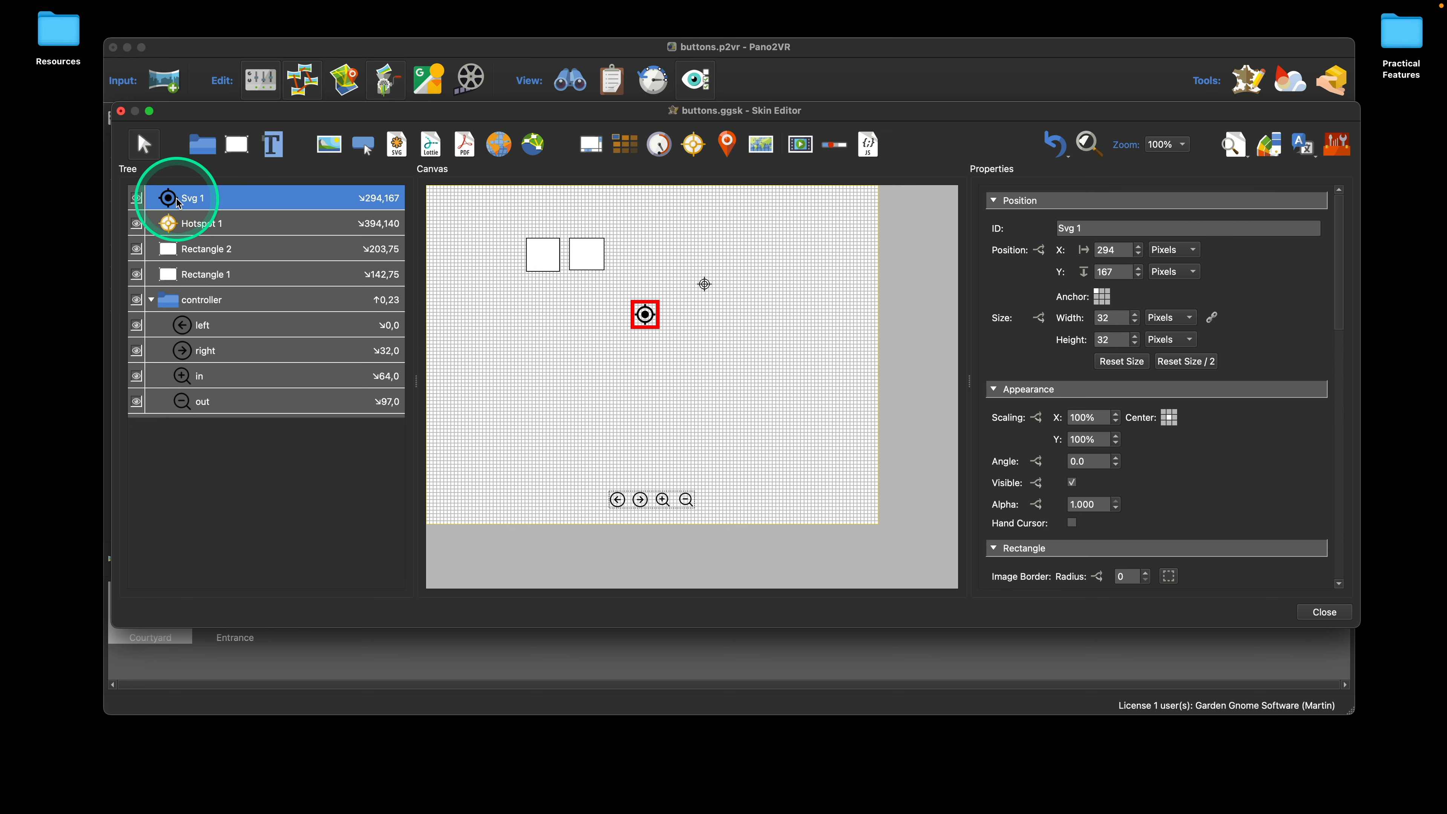
left_click_drag(176, 205, 188, 224)
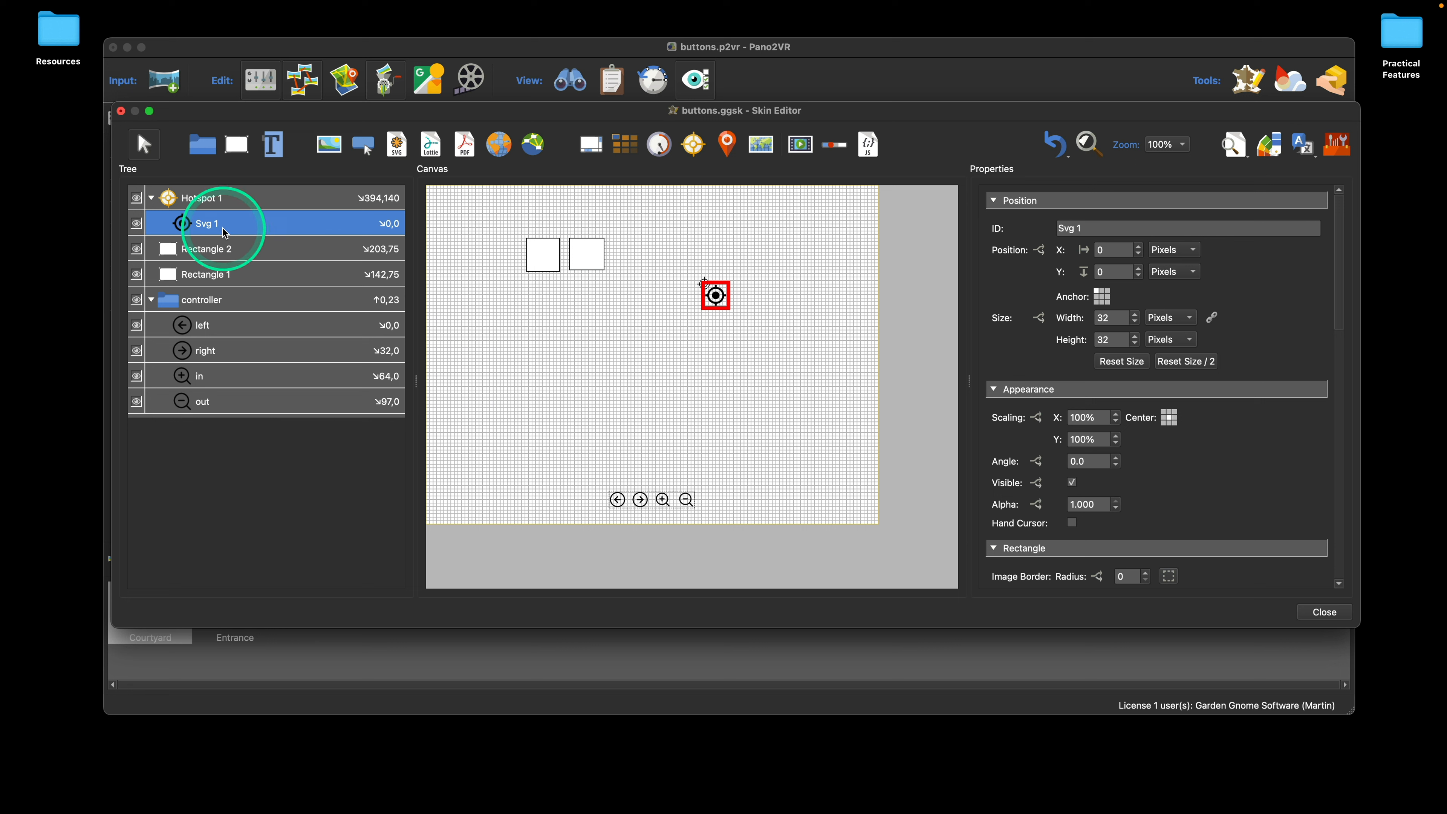
left_click(1059, 151)
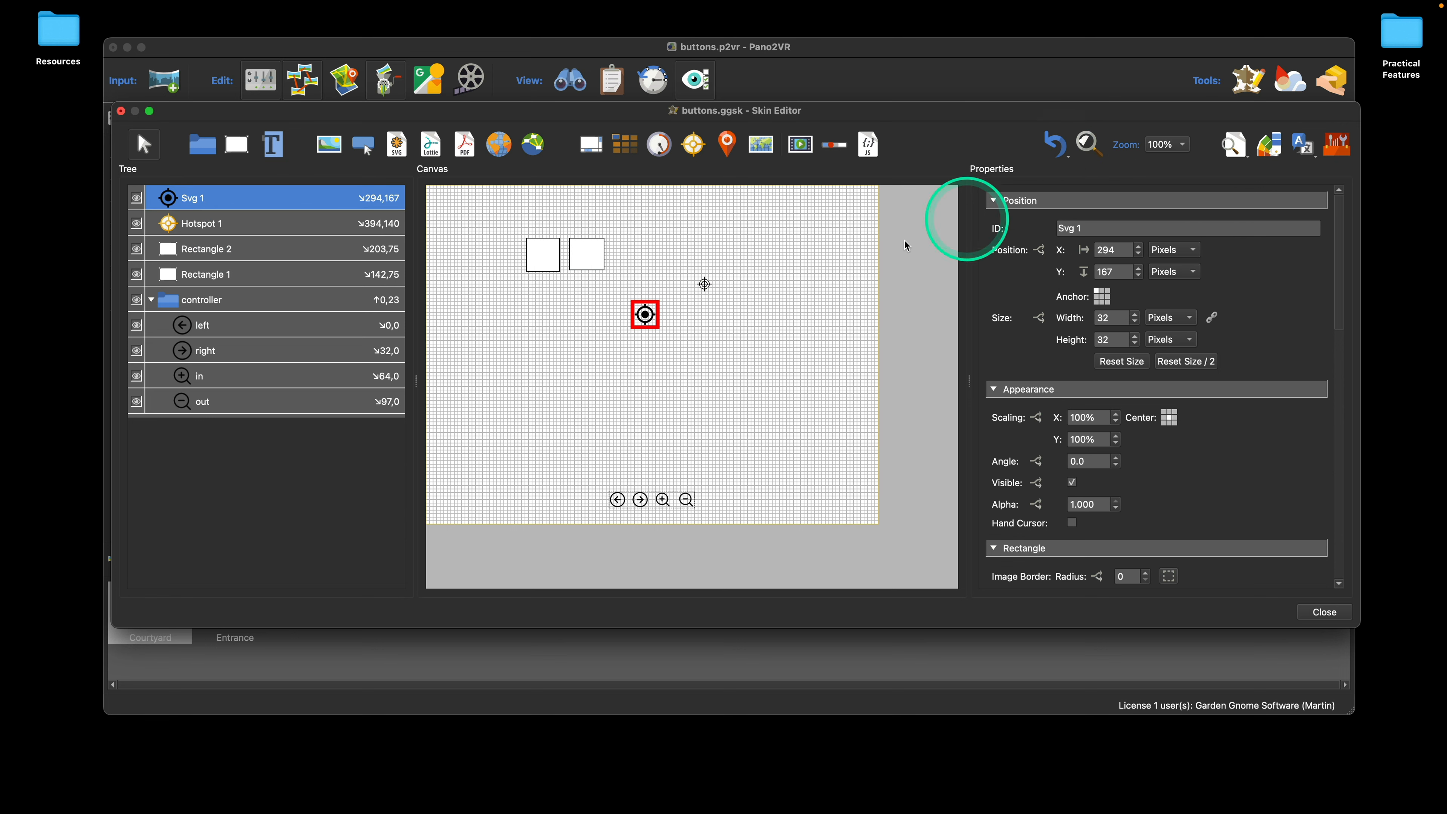
Step: Anchor the target icon at the center and nest it inside the hotspot template at position 0, 0
left_click(1102, 297)
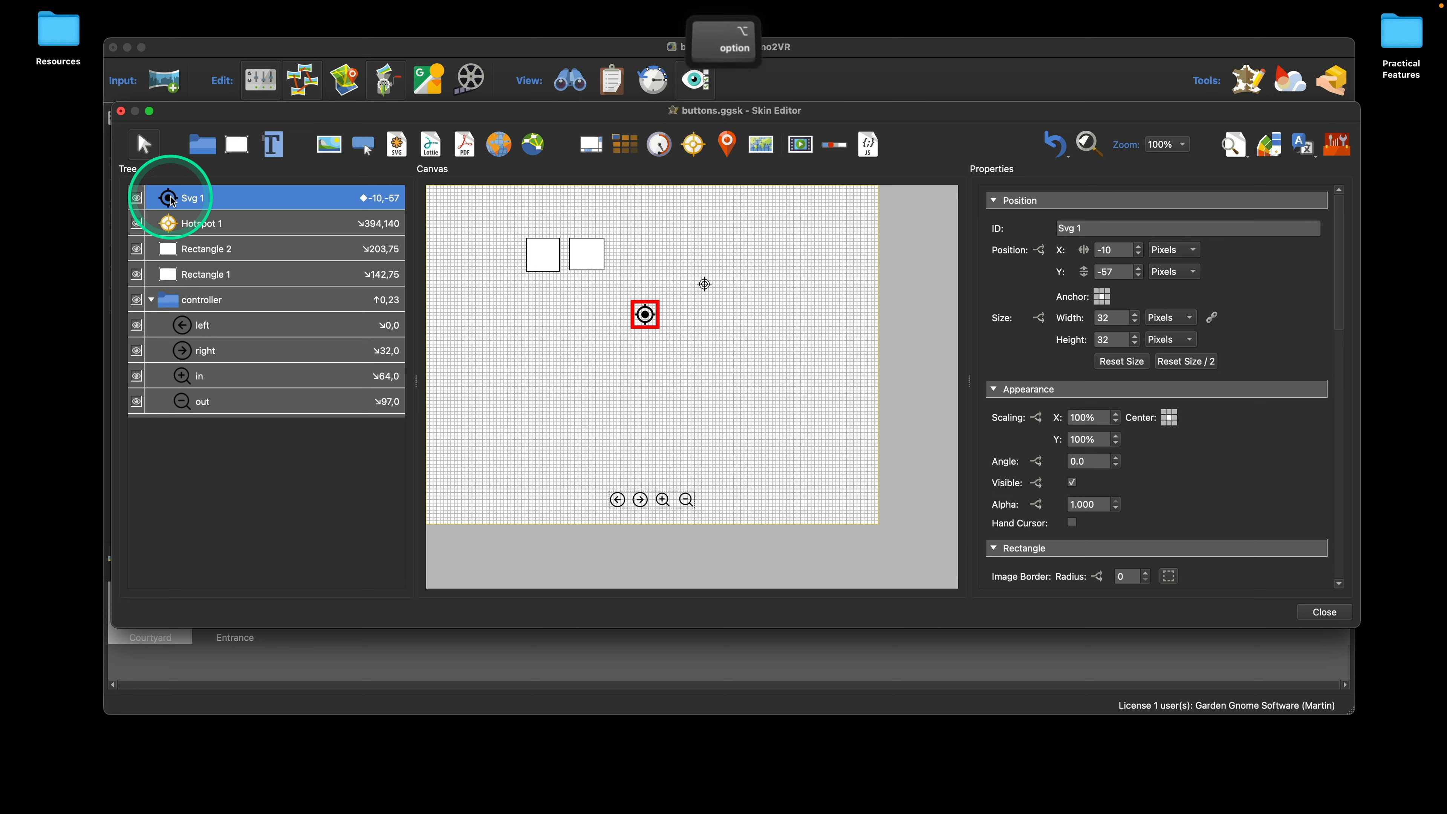
left_click_drag(173, 200, 190, 227)
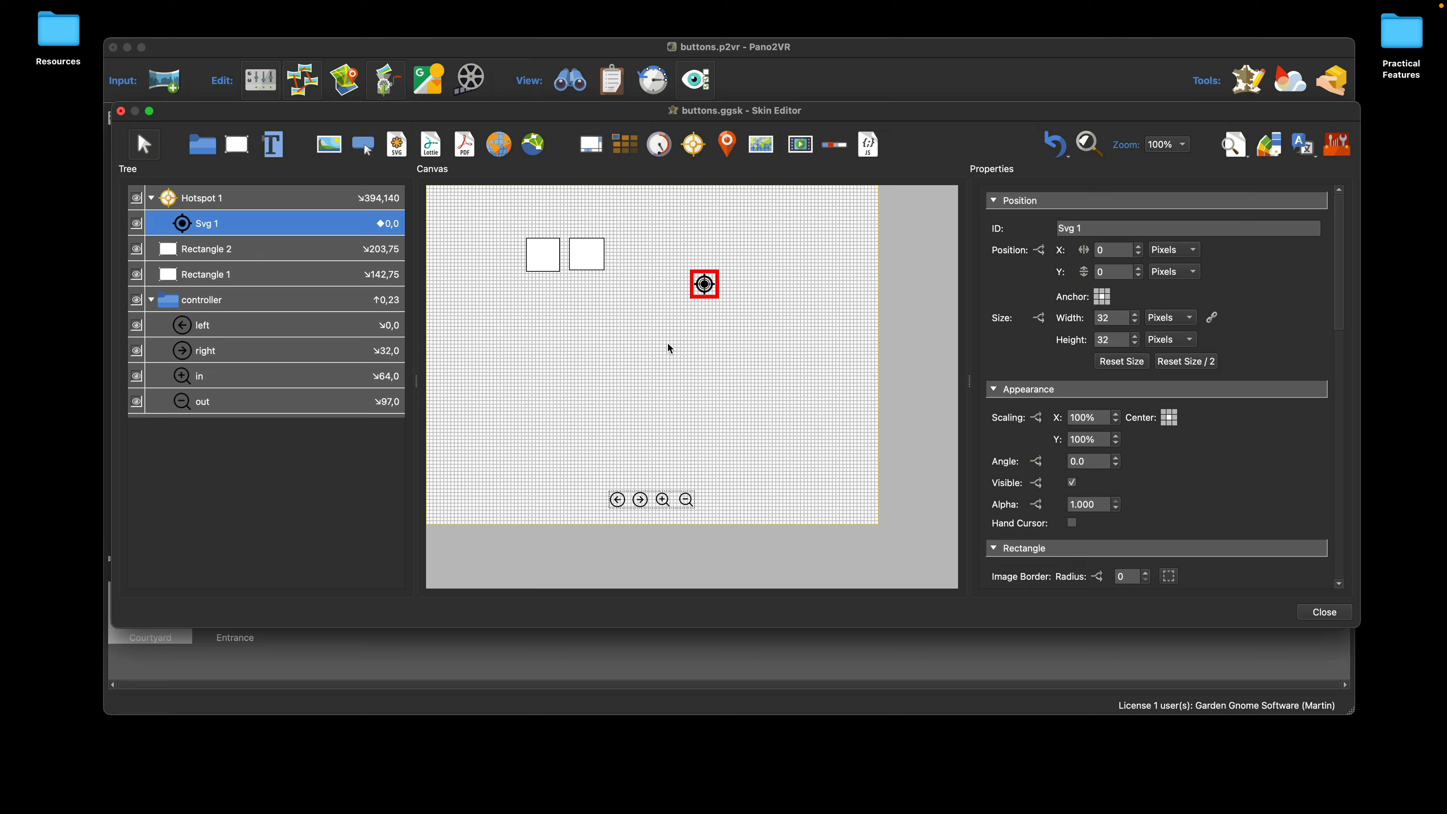
Step: Examine the Notes field of the nested target icon and the expanded Skin Notes of the skin itself
scroll(1173, 397, "down", 15)
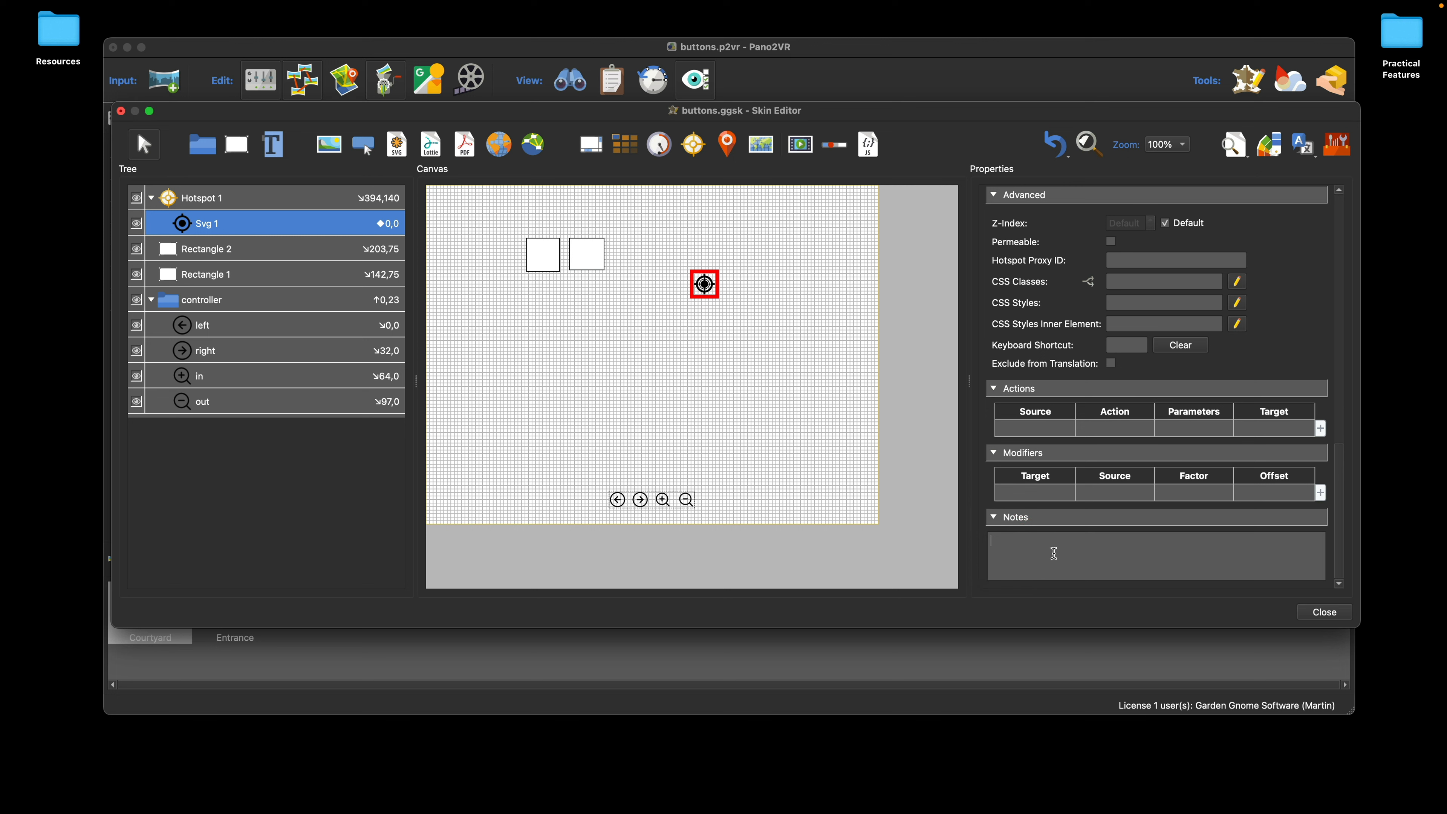
left_click(579, 352)
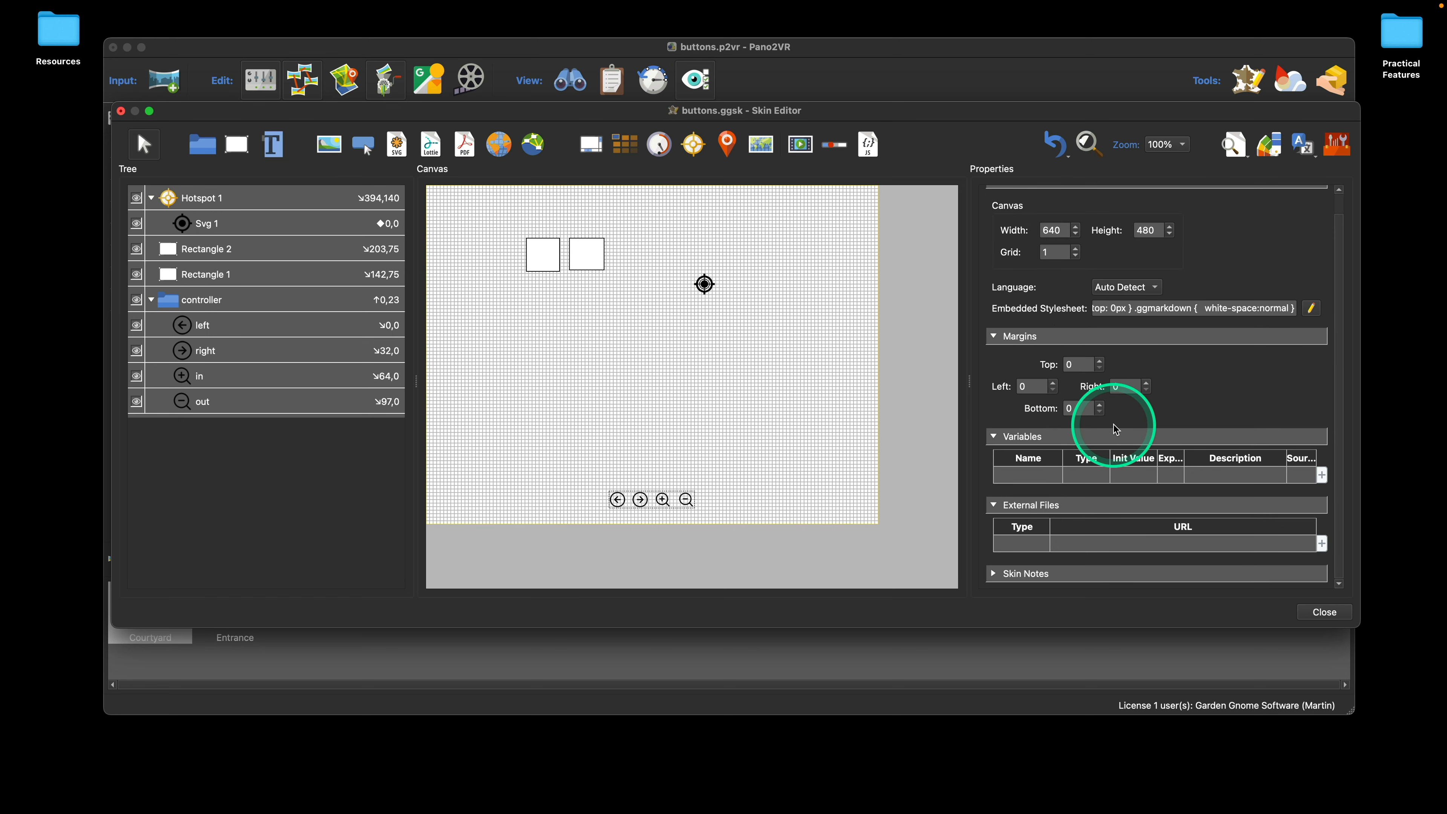
left_click(998, 574)
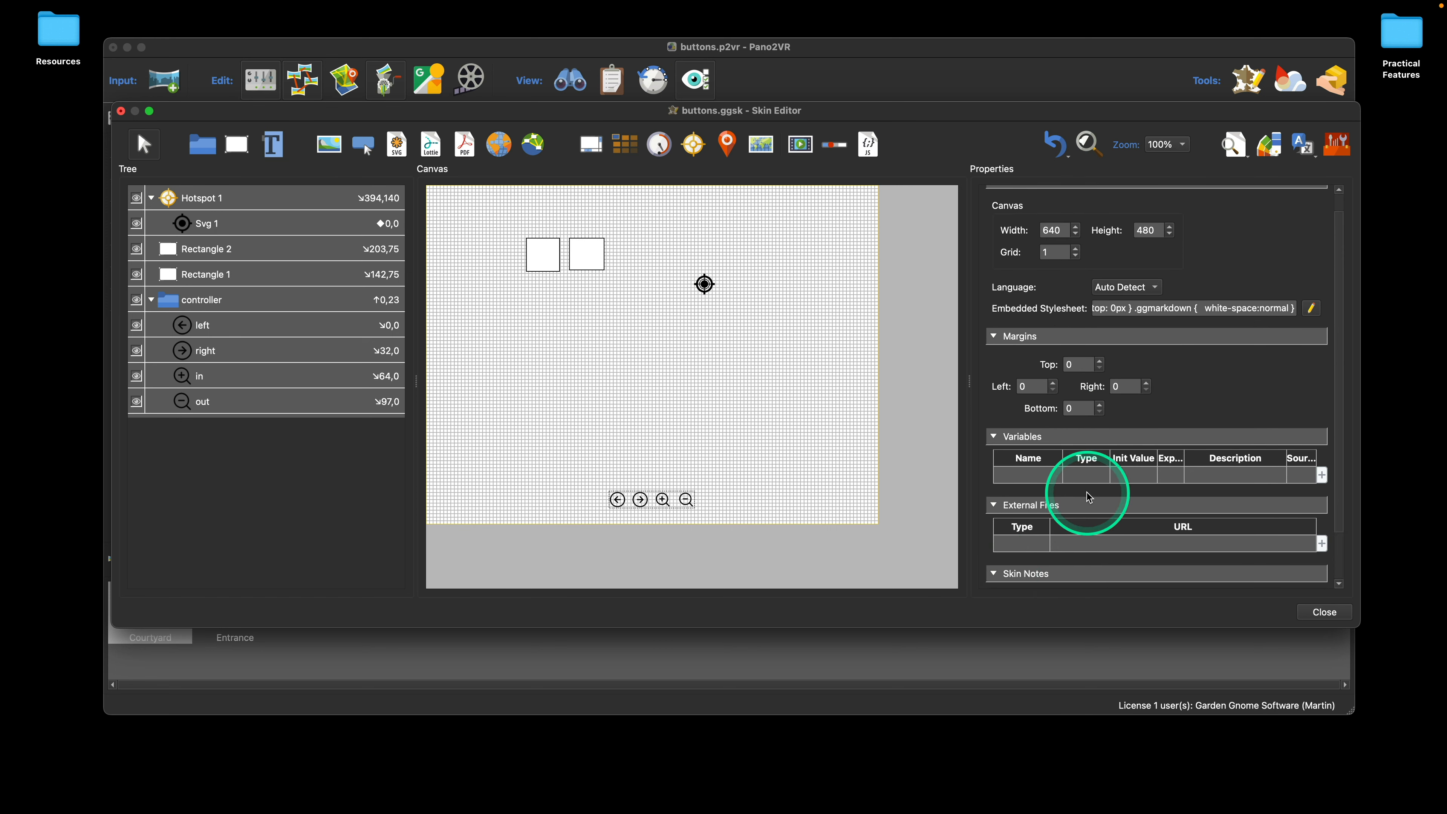
scroll(1087, 492, "down", 2)
left_click(1045, 556)
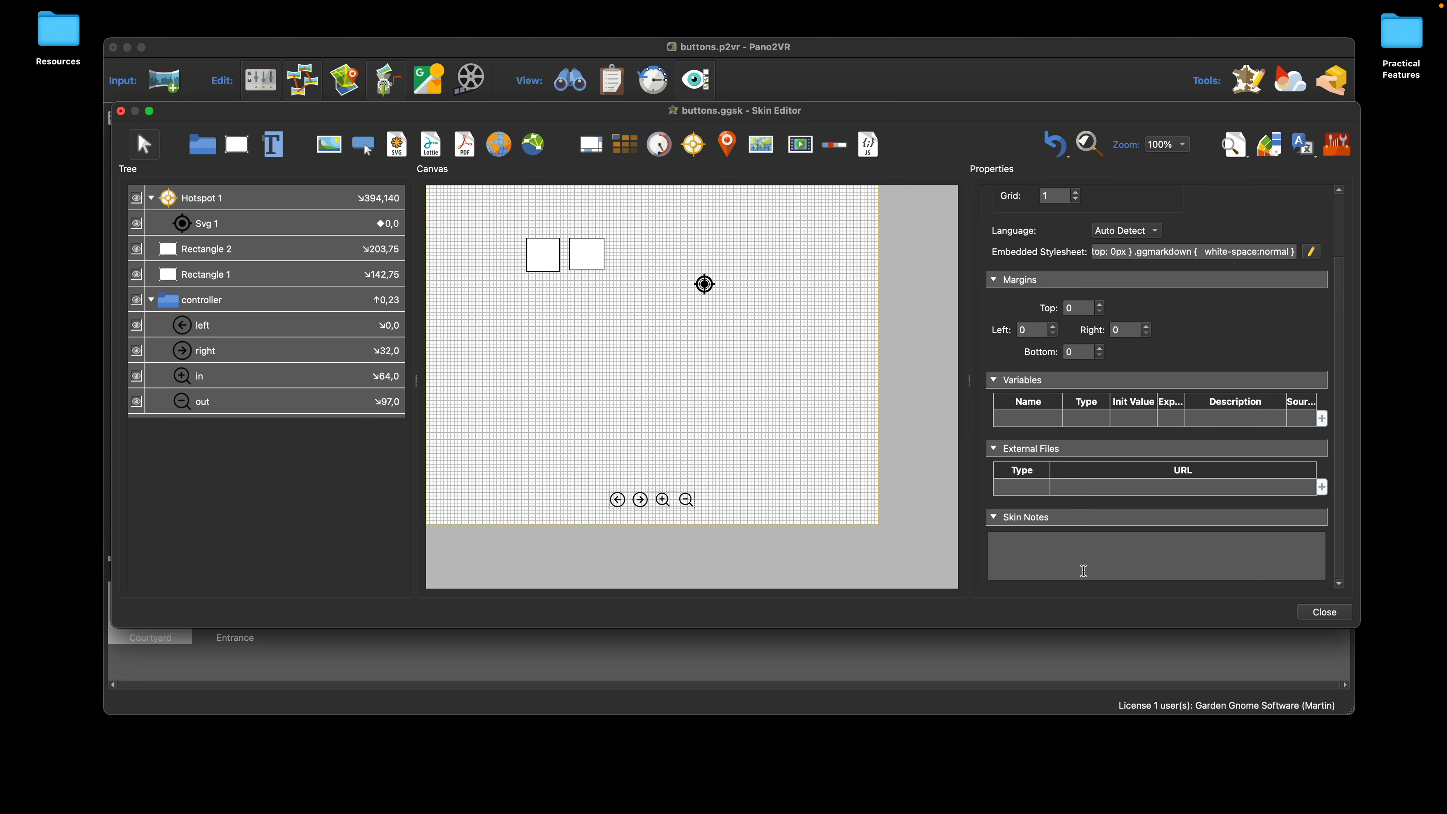
left_click(1017, 551)
left_click(1090, 559)
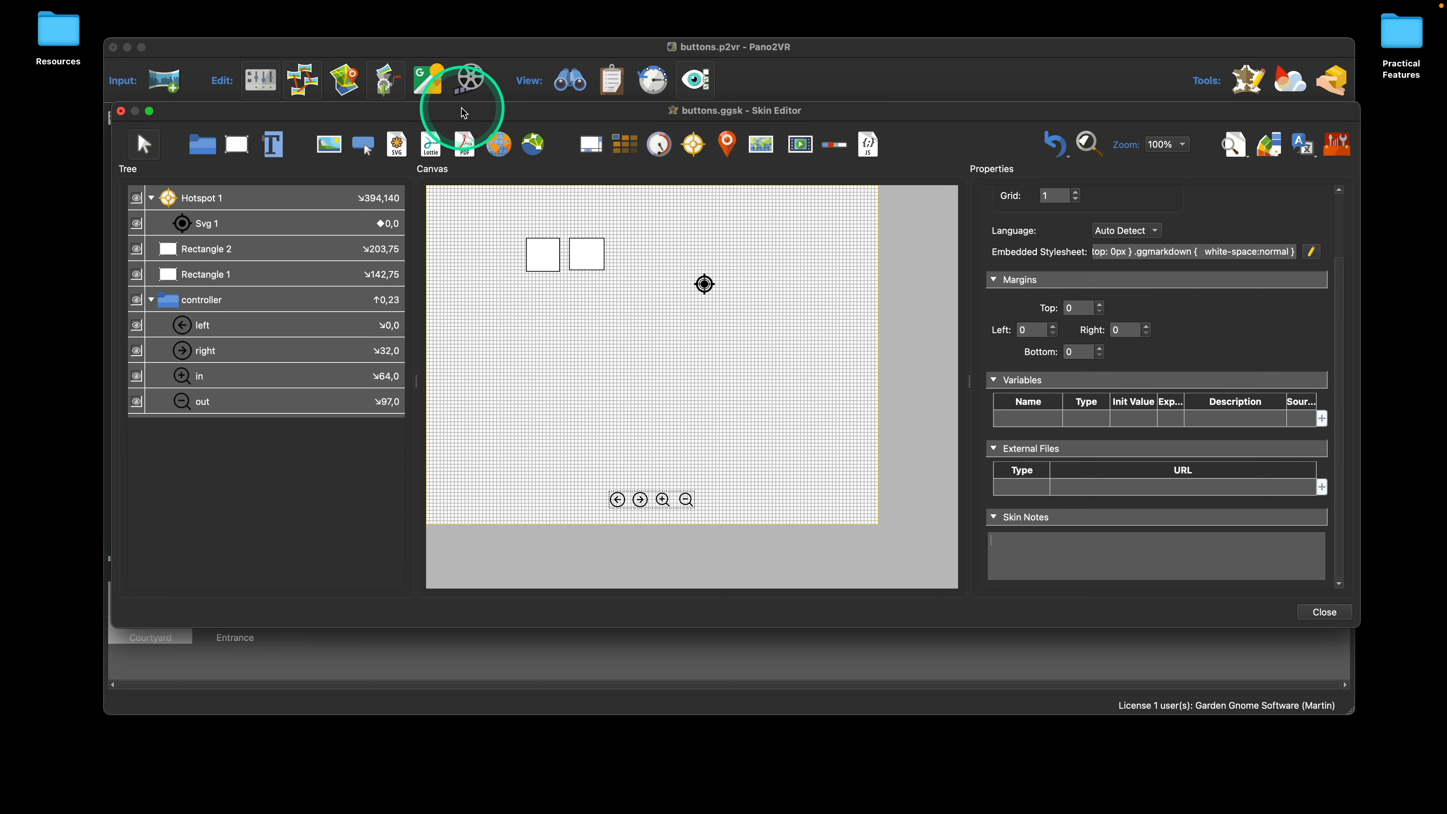
Step: Open the skin search and limit its scope to Notes
left_click(1088, 144)
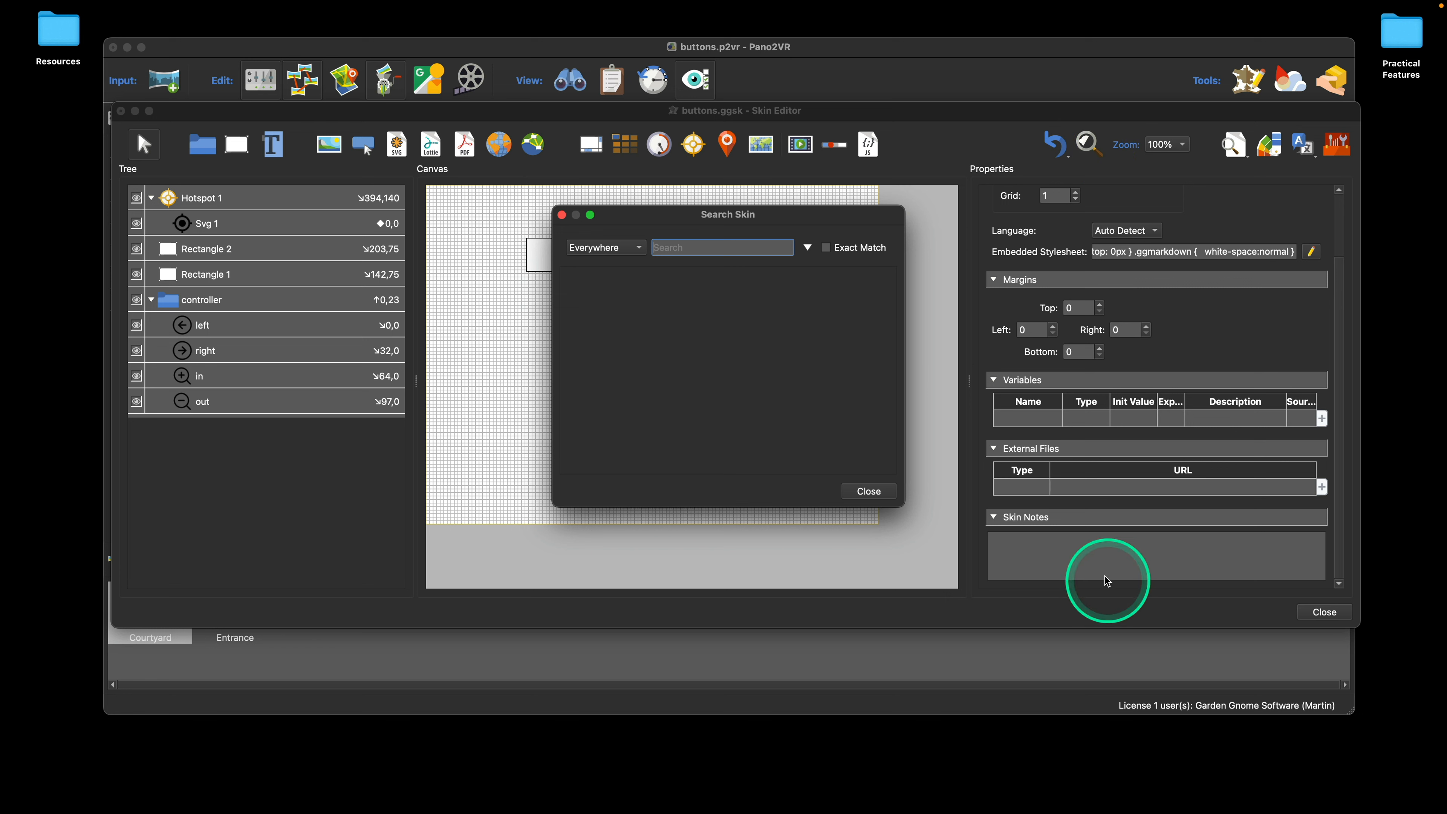
left_click(562, 215)
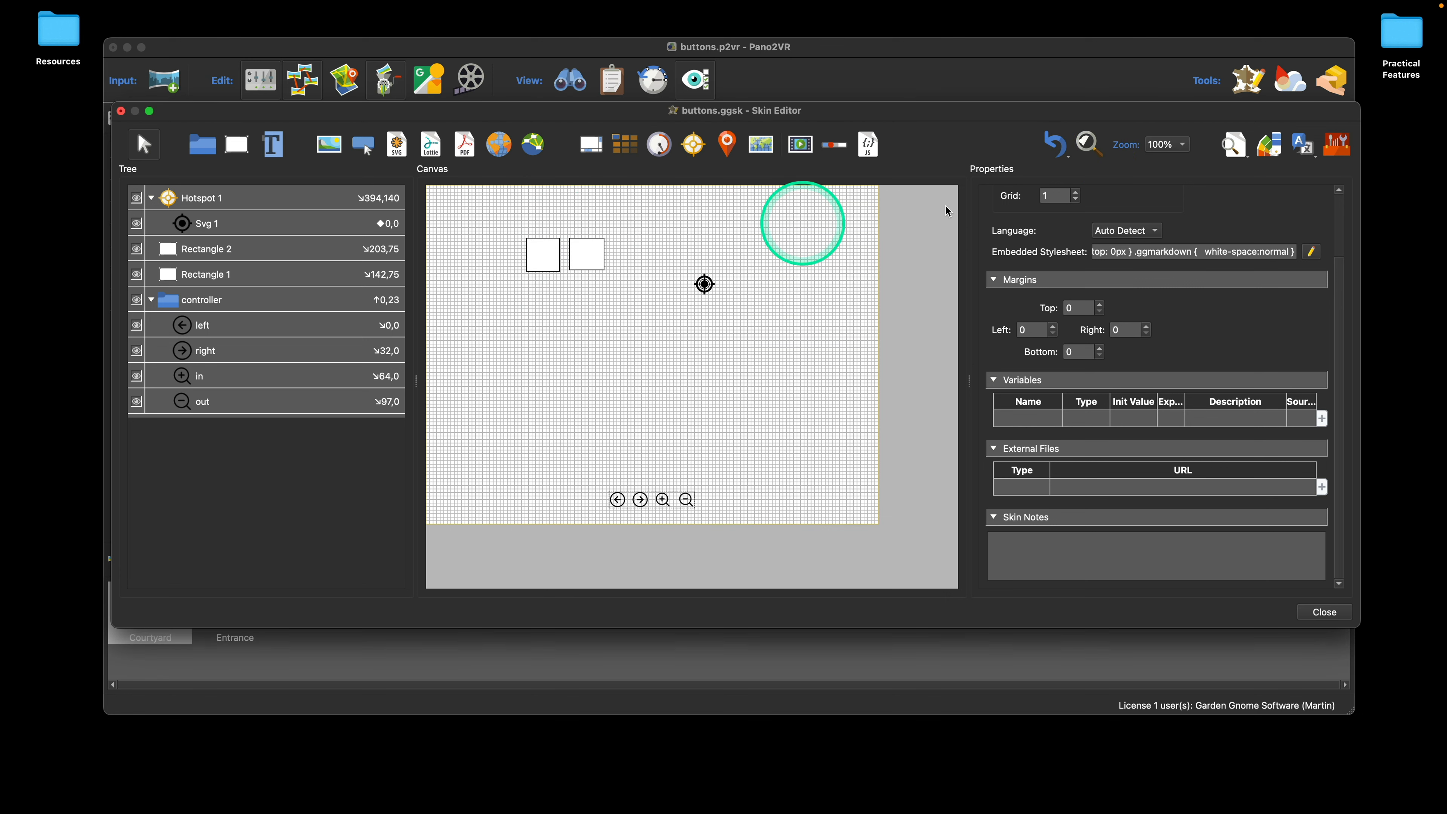
left_click(1090, 145)
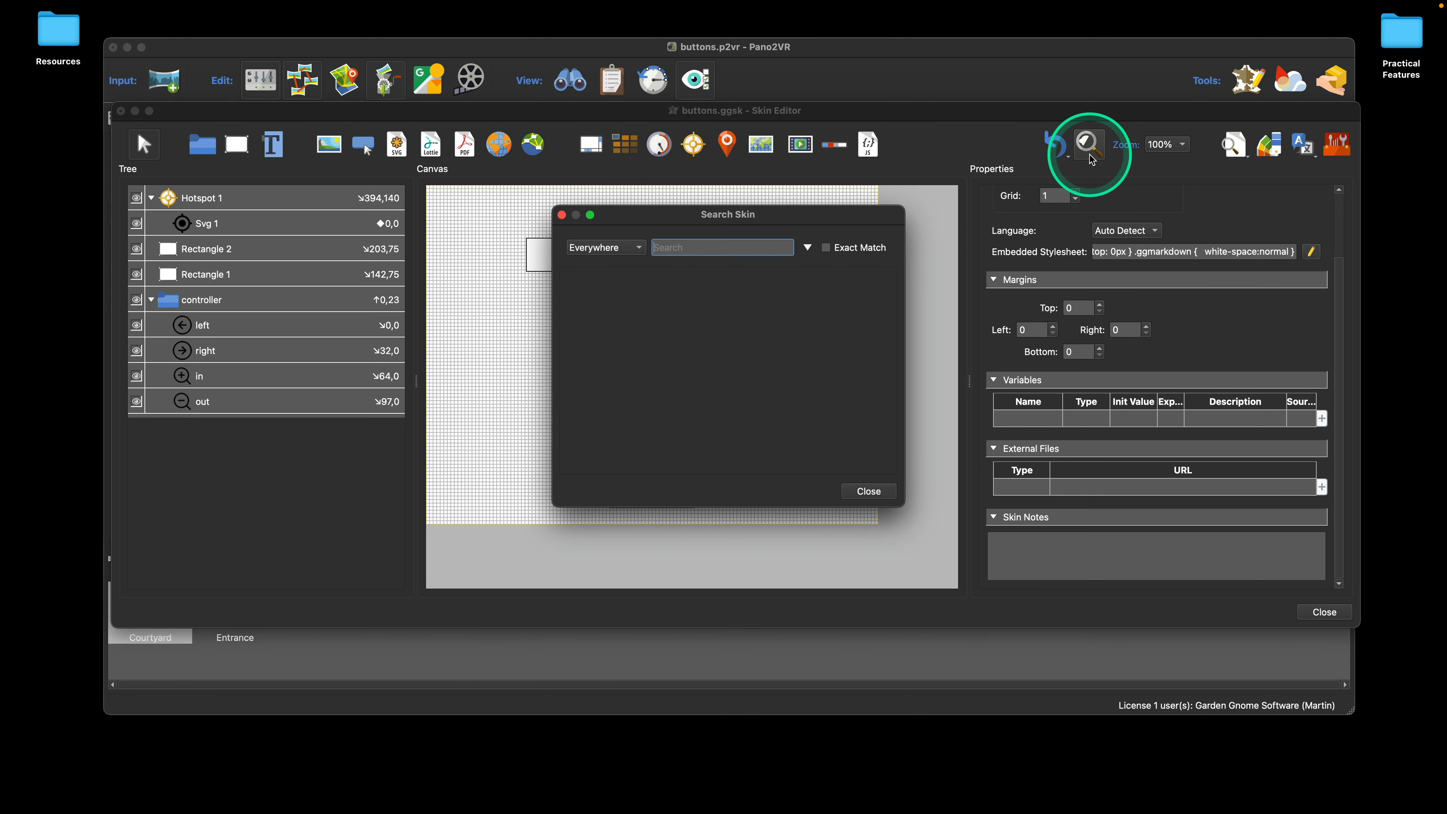
left_click(631, 260)
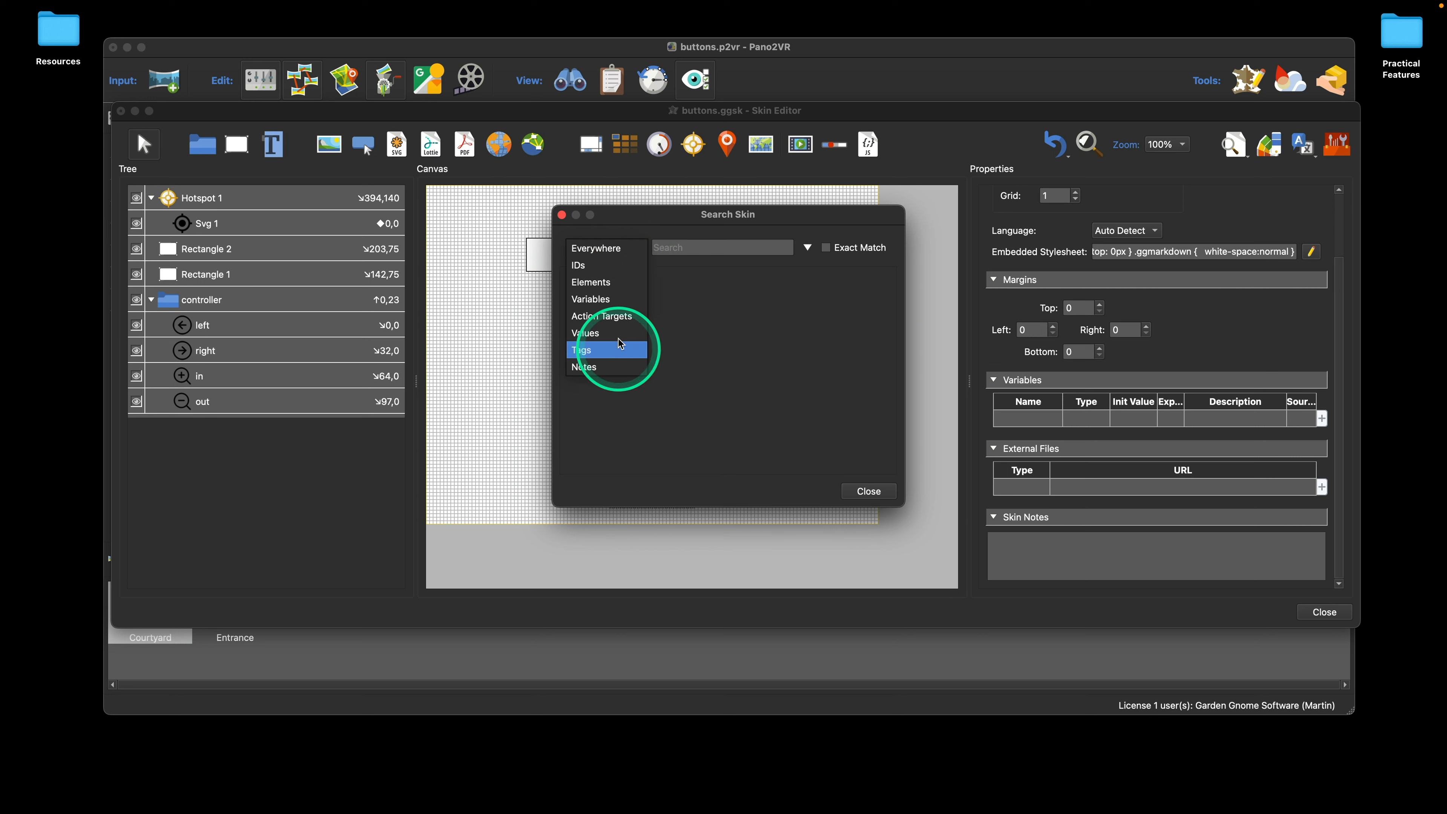
left_click(611, 369)
left_click_drag(637, 249, 596, 247)
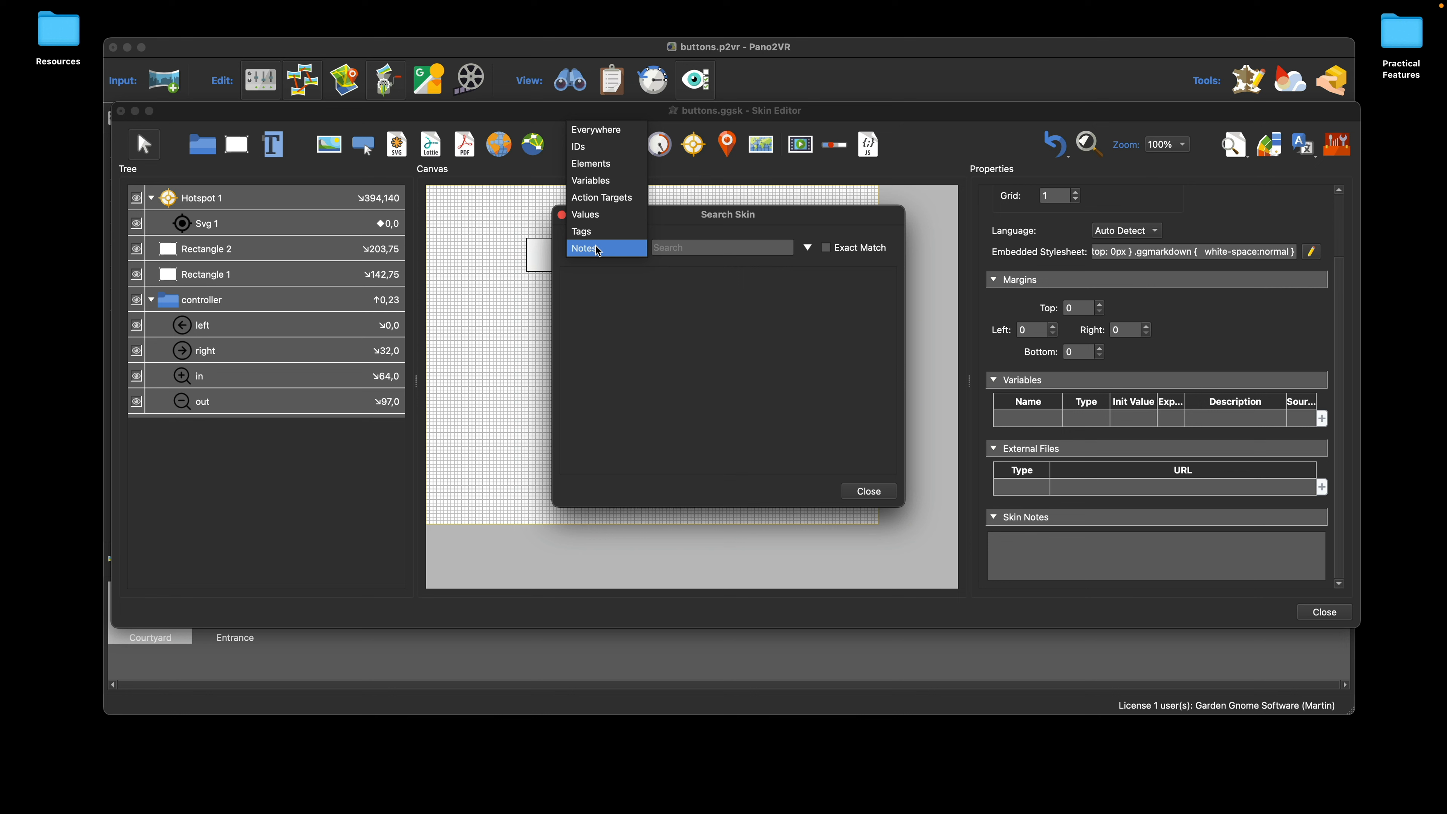
left_click(596, 248)
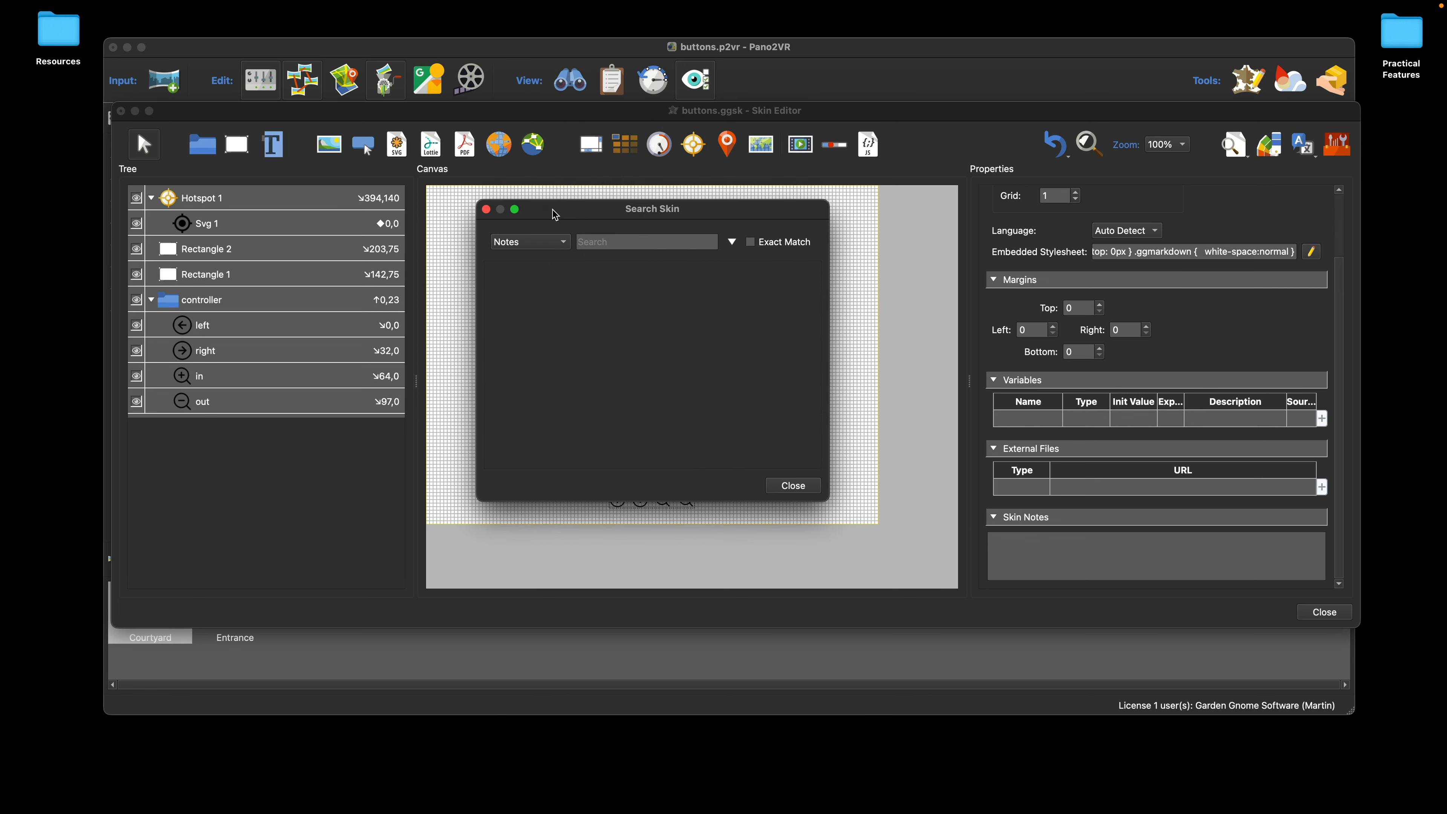